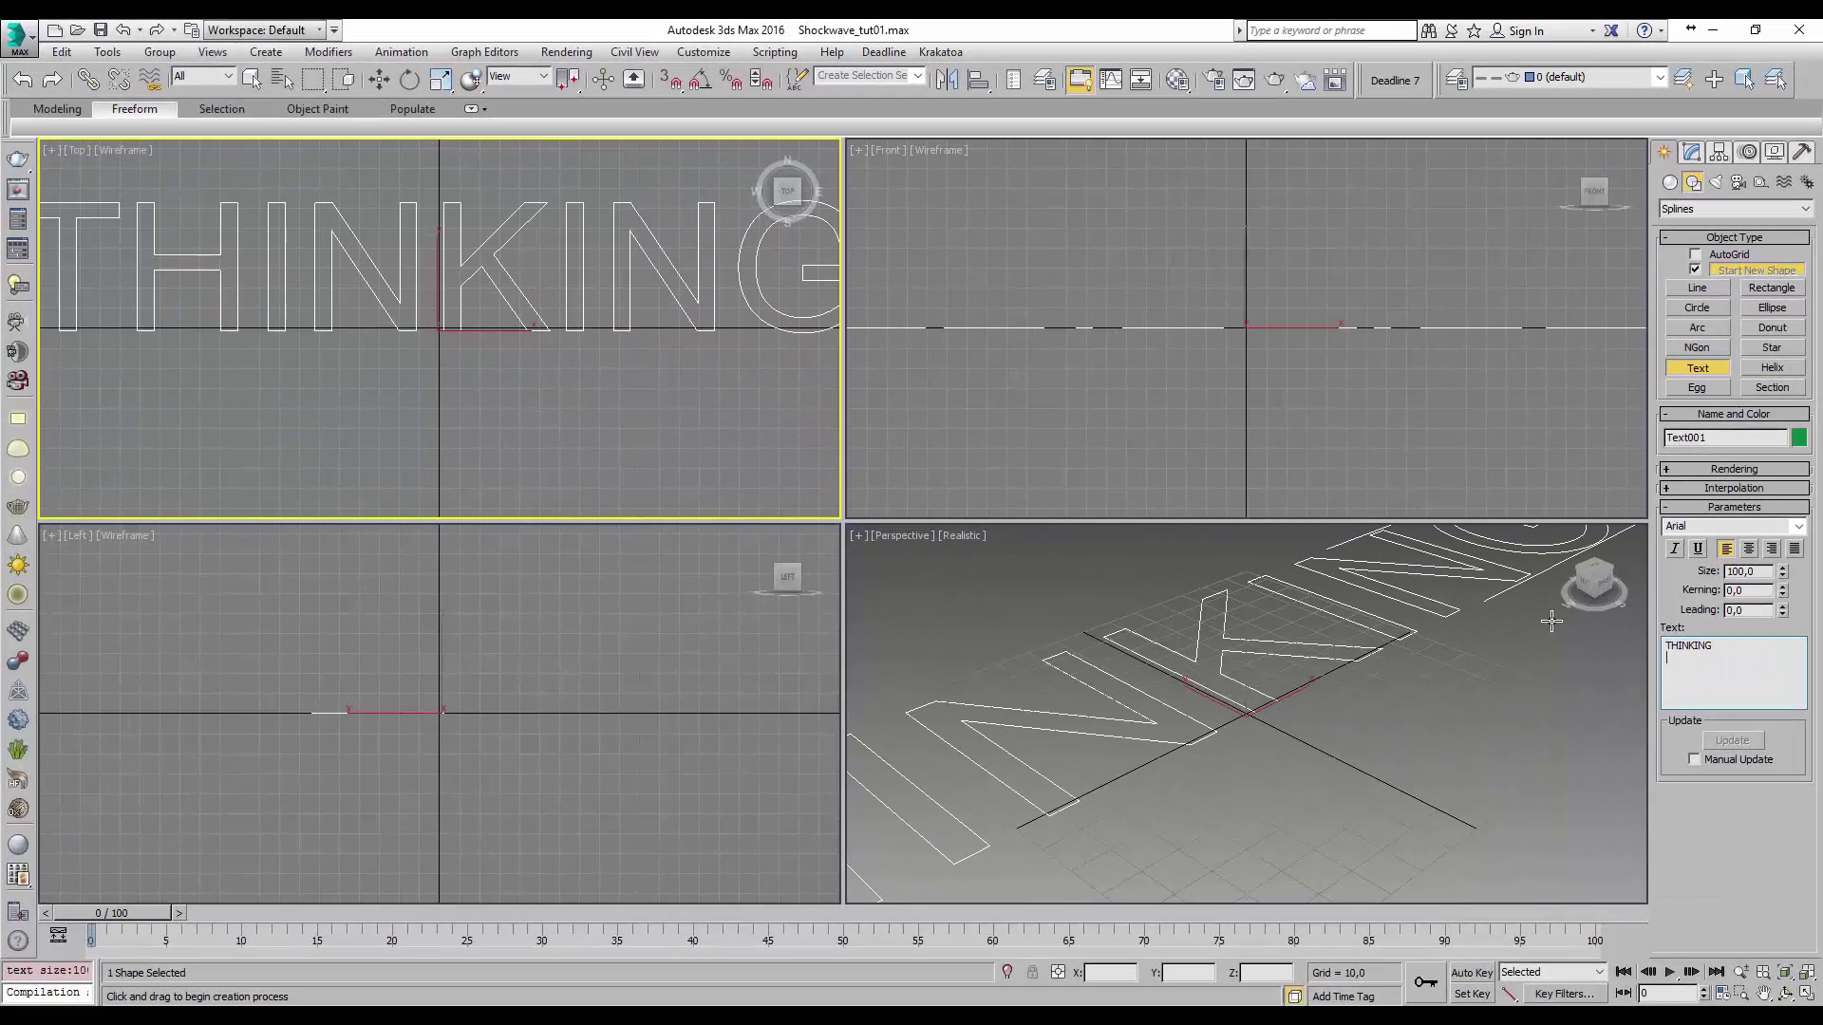
- Add PARTICLES as the second line of the text shape and change its font to Gill Sans MT Fett Kursiv
text(PARTICLES)
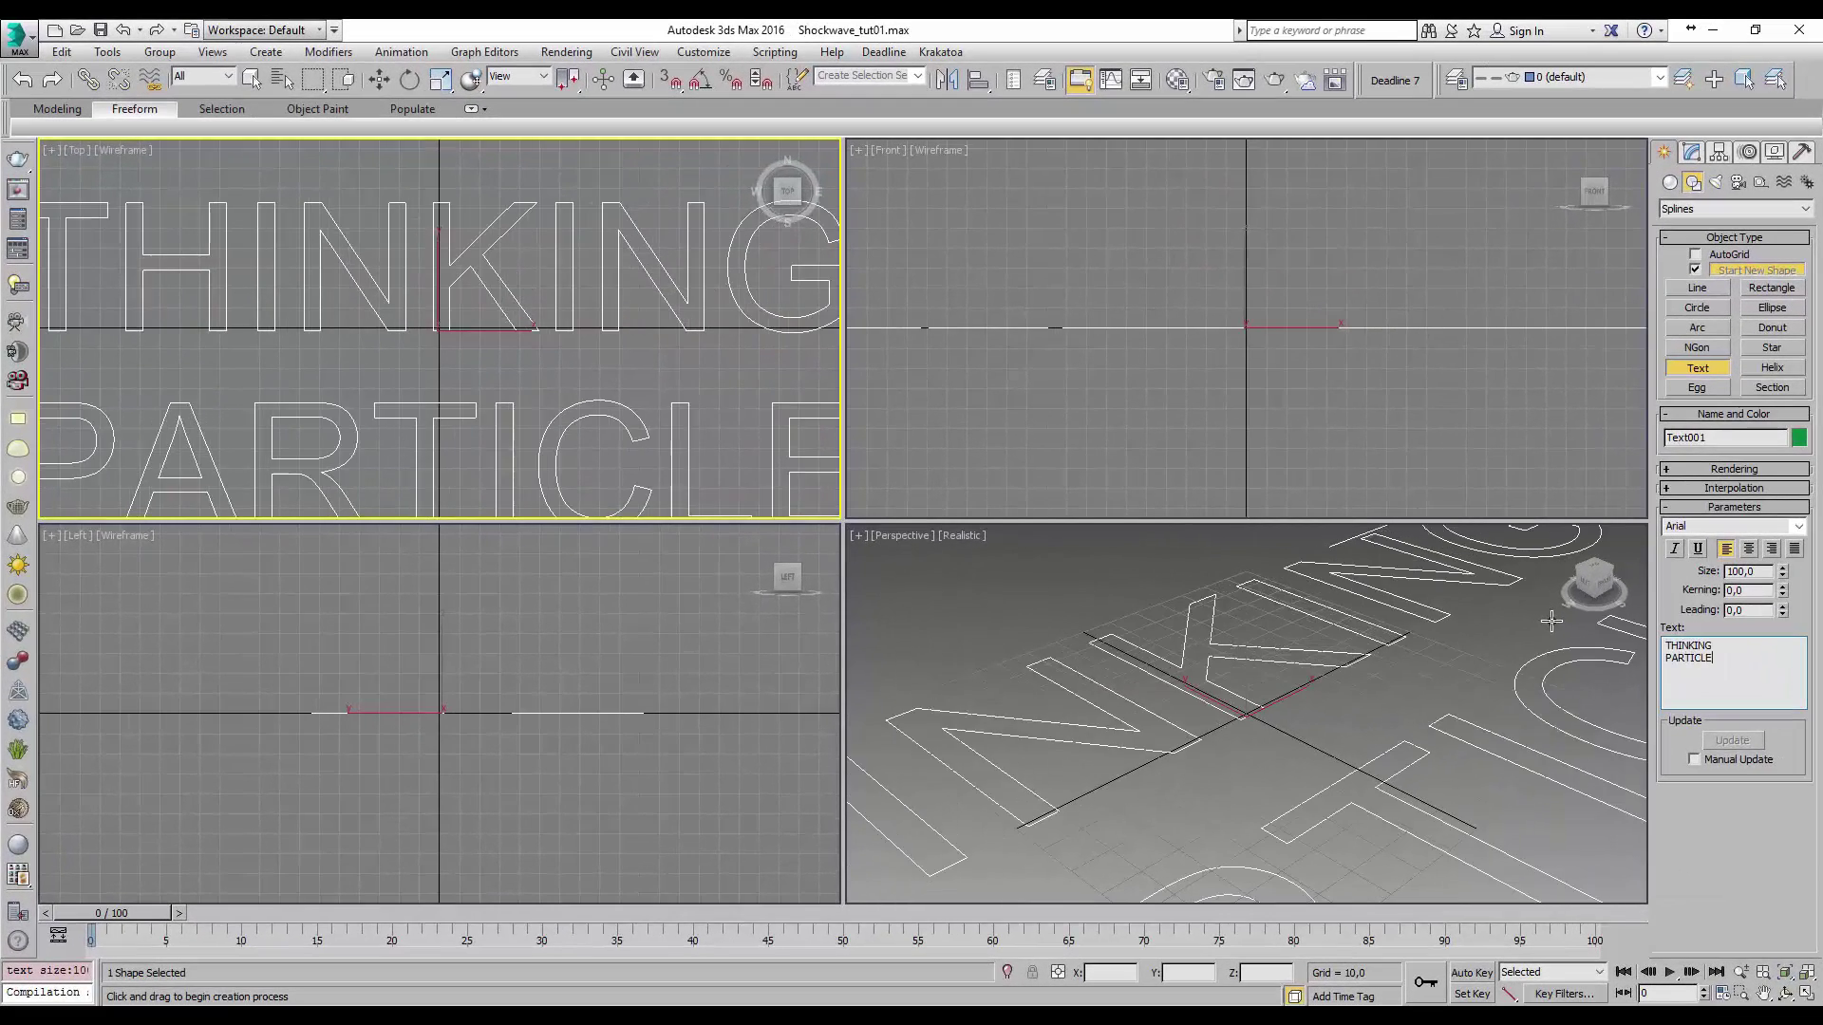
click(1796, 527)
text(gi)
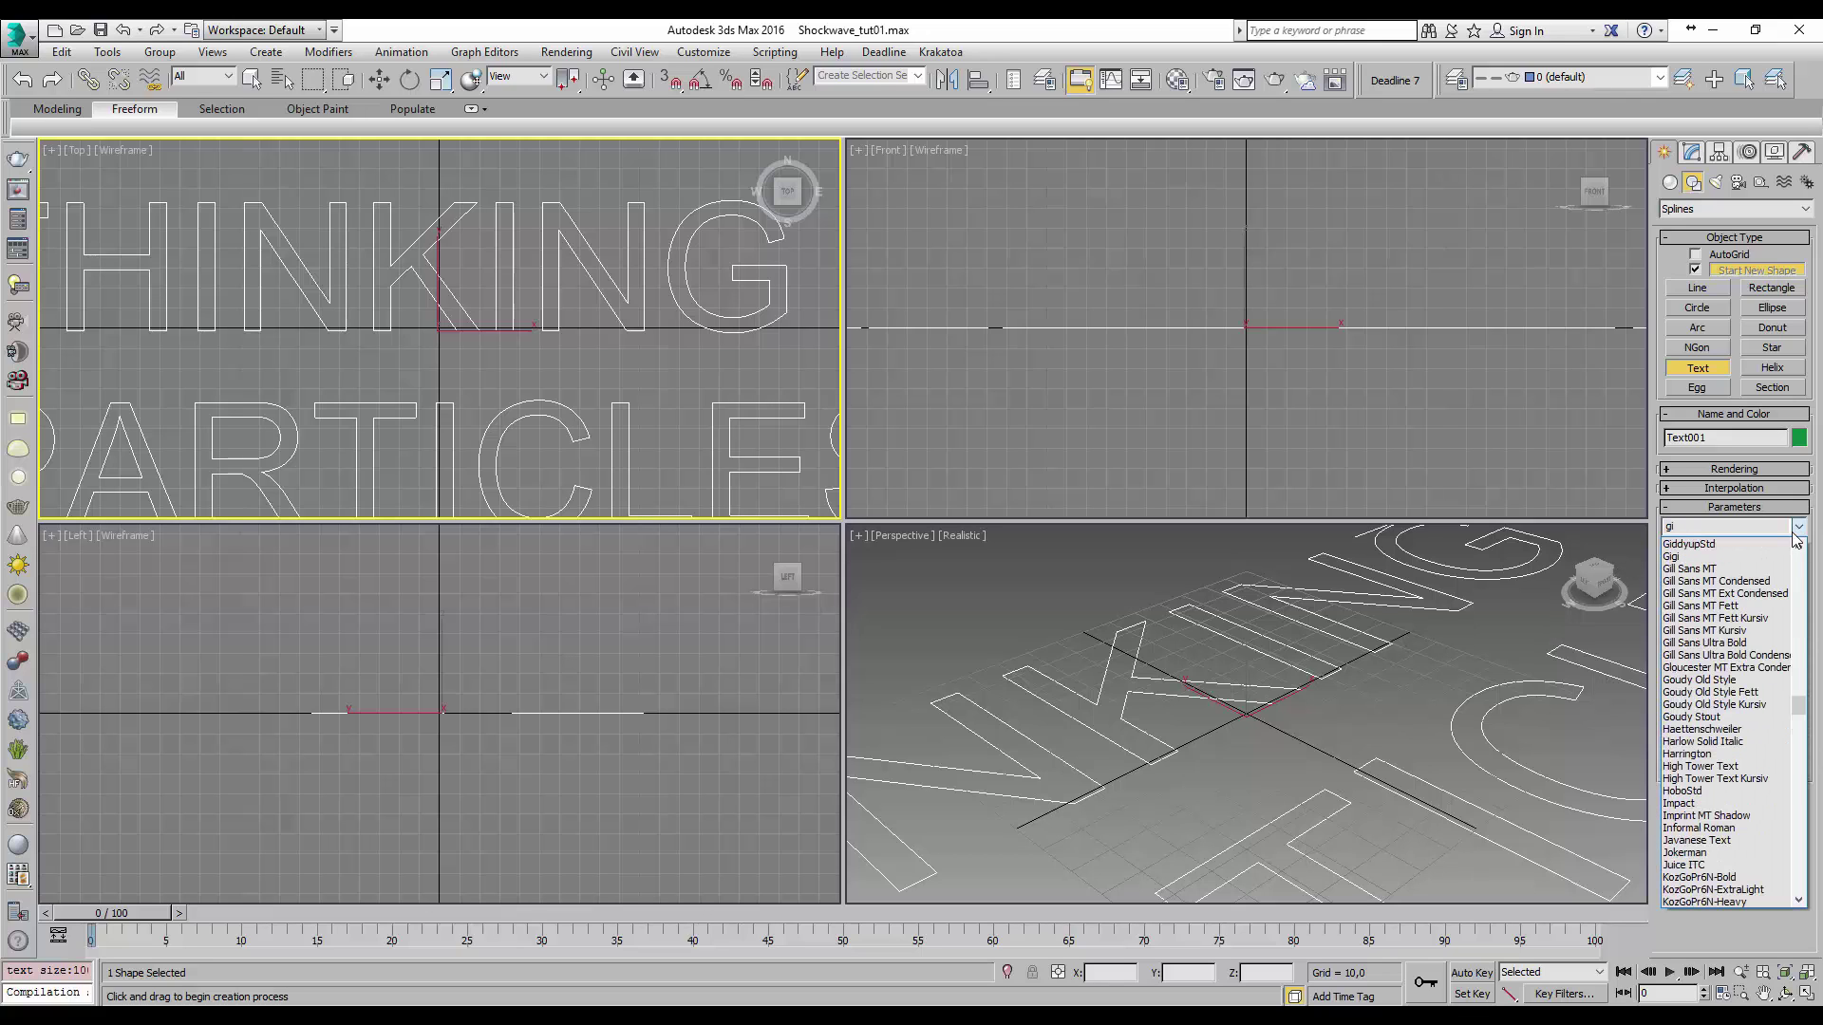
click(1741, 618)
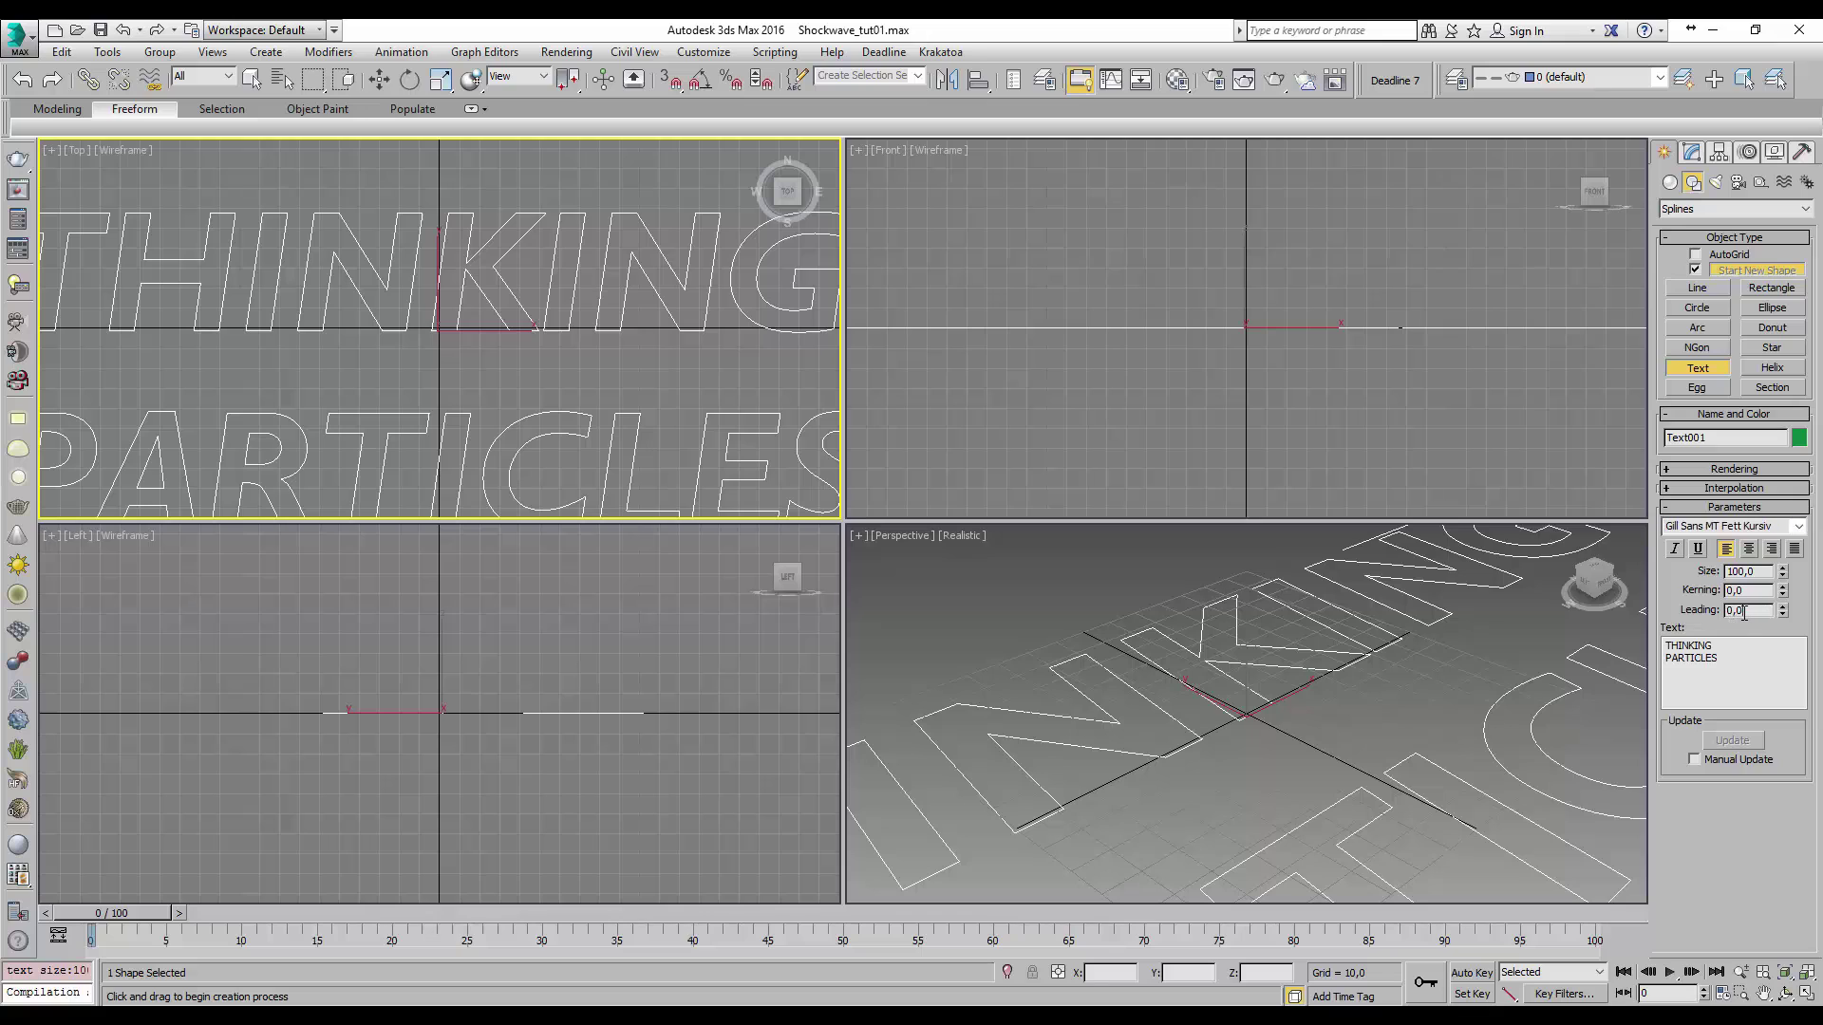
- Set the text shape's leading to -20
click(1744, 612)
text(-20)
key(Return)
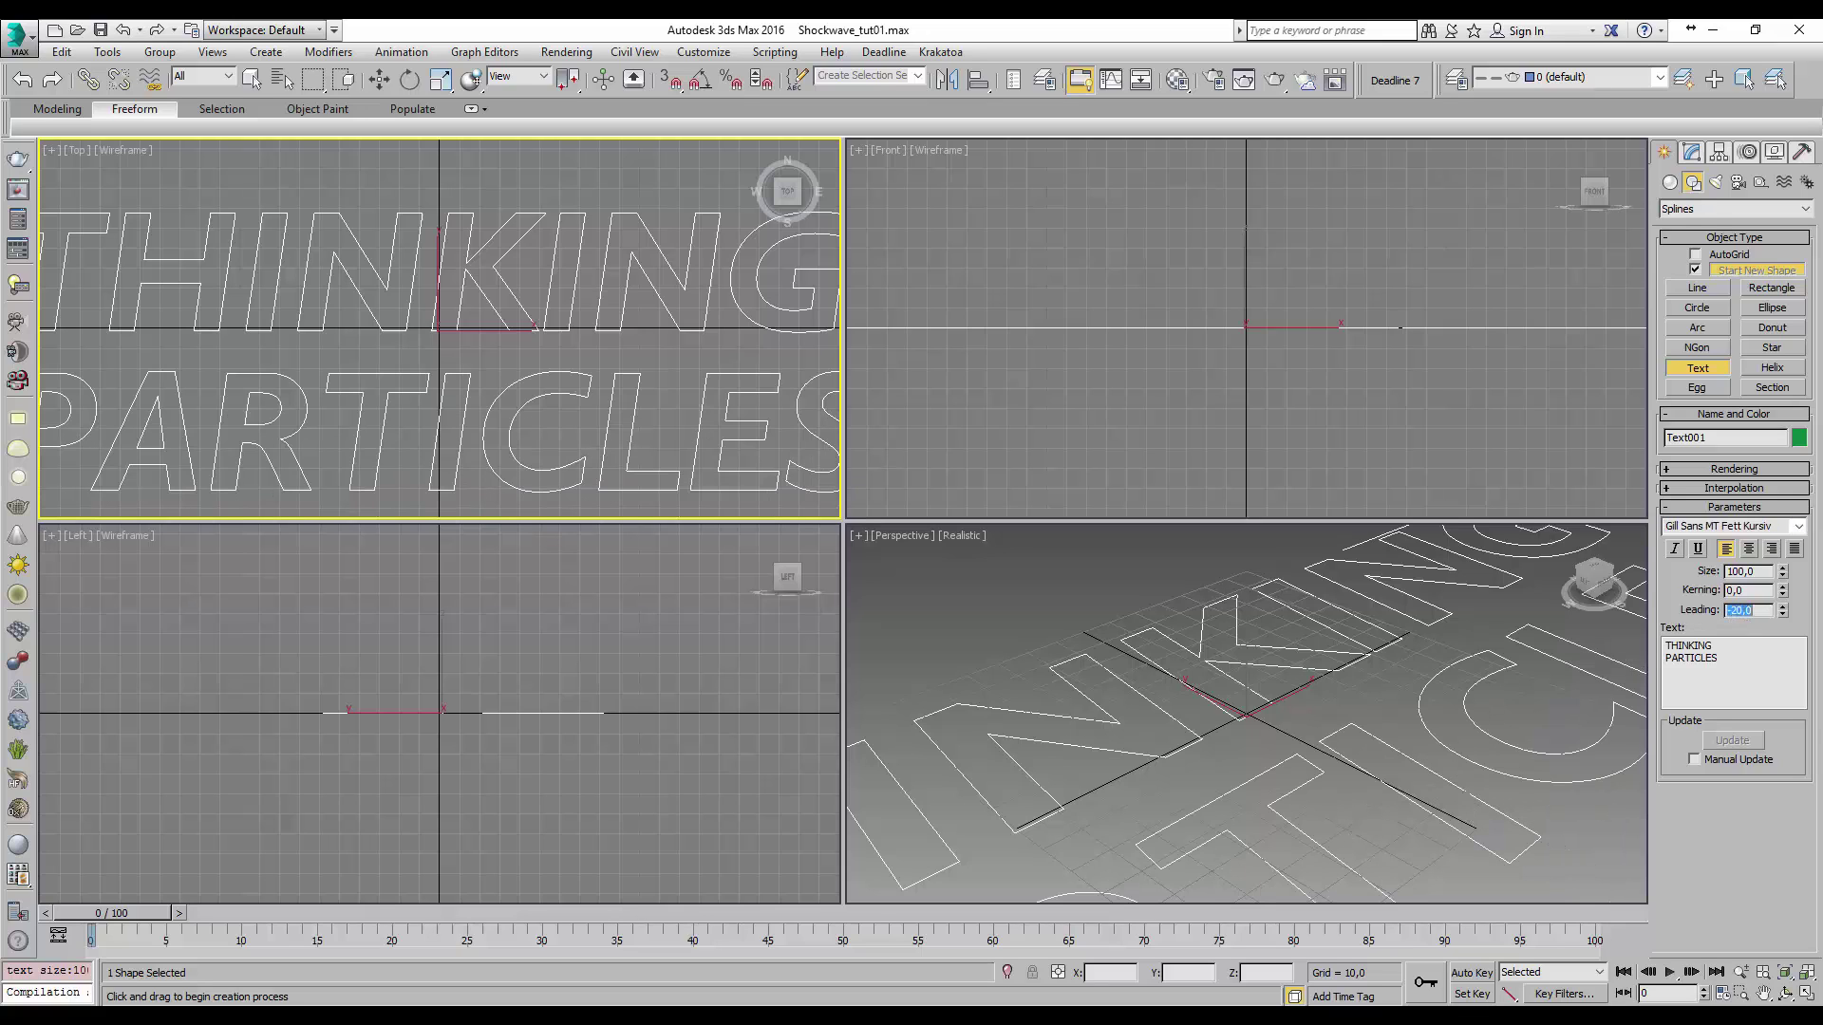
- Apply a Bevel modifier to the text shape and set its Level 1 height to 15
click(1692, 152)
click(1806, 205)
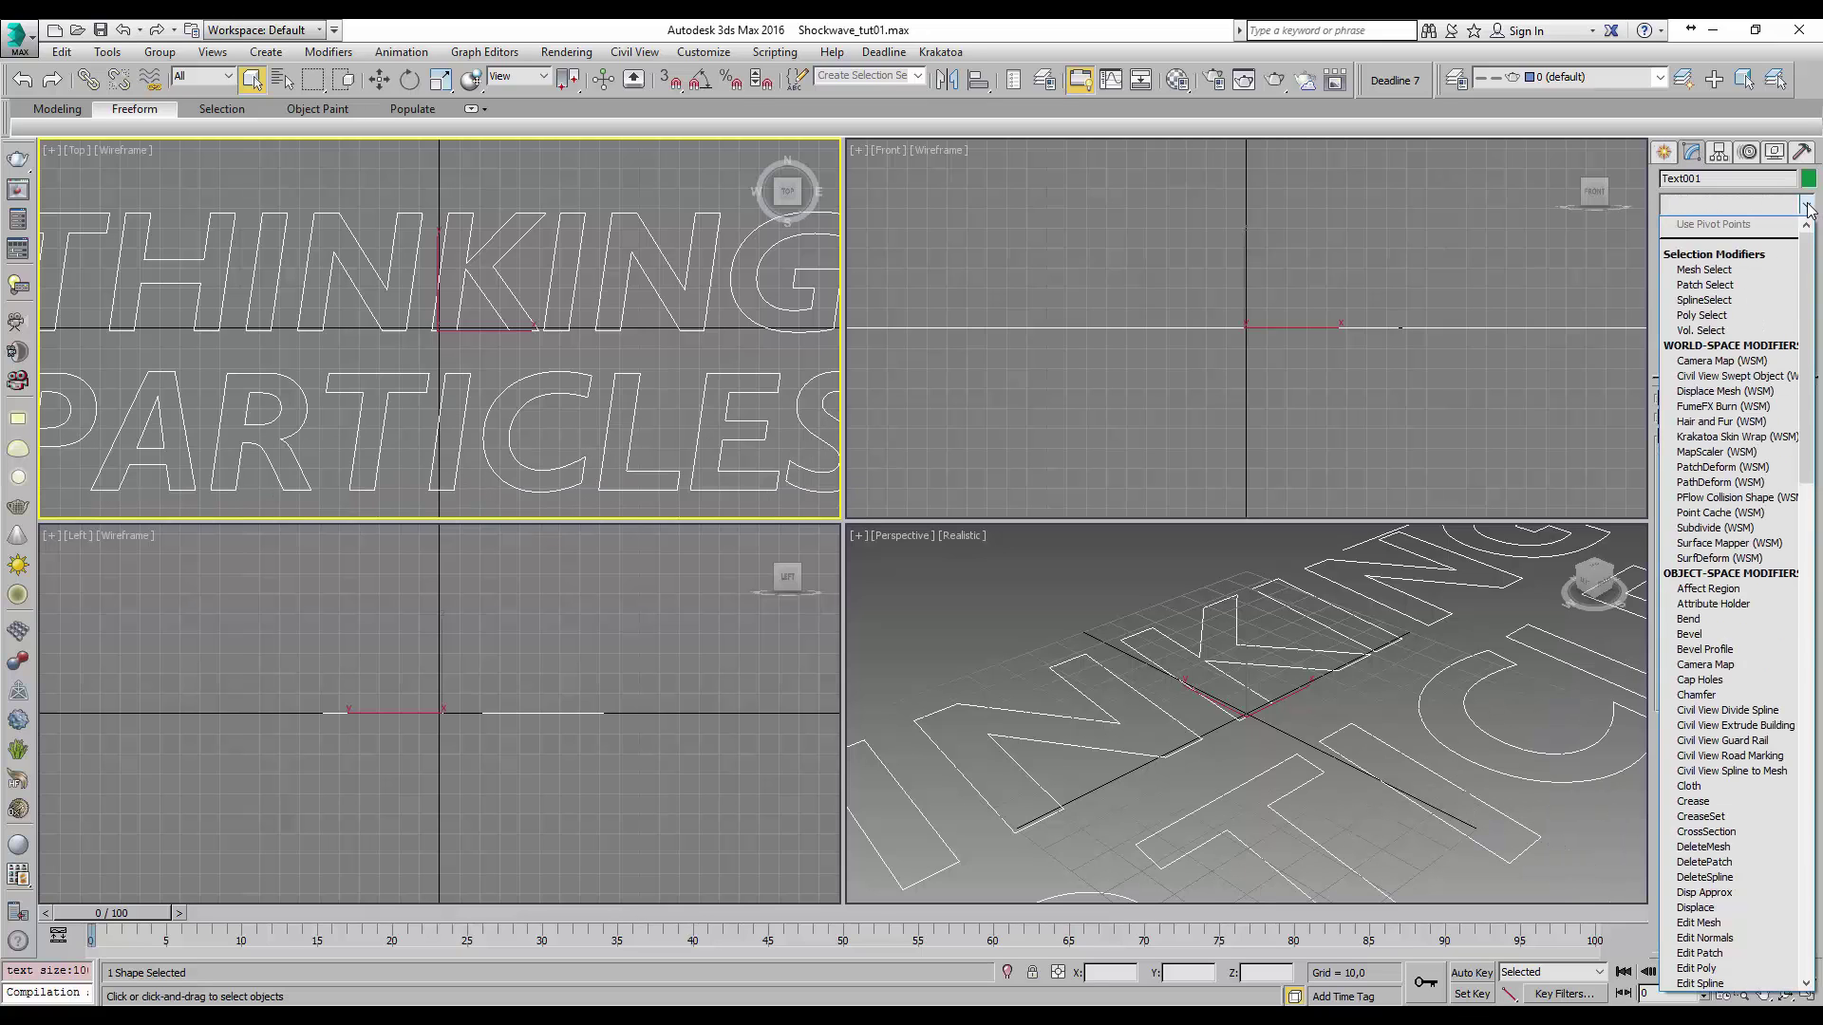
text(bev)
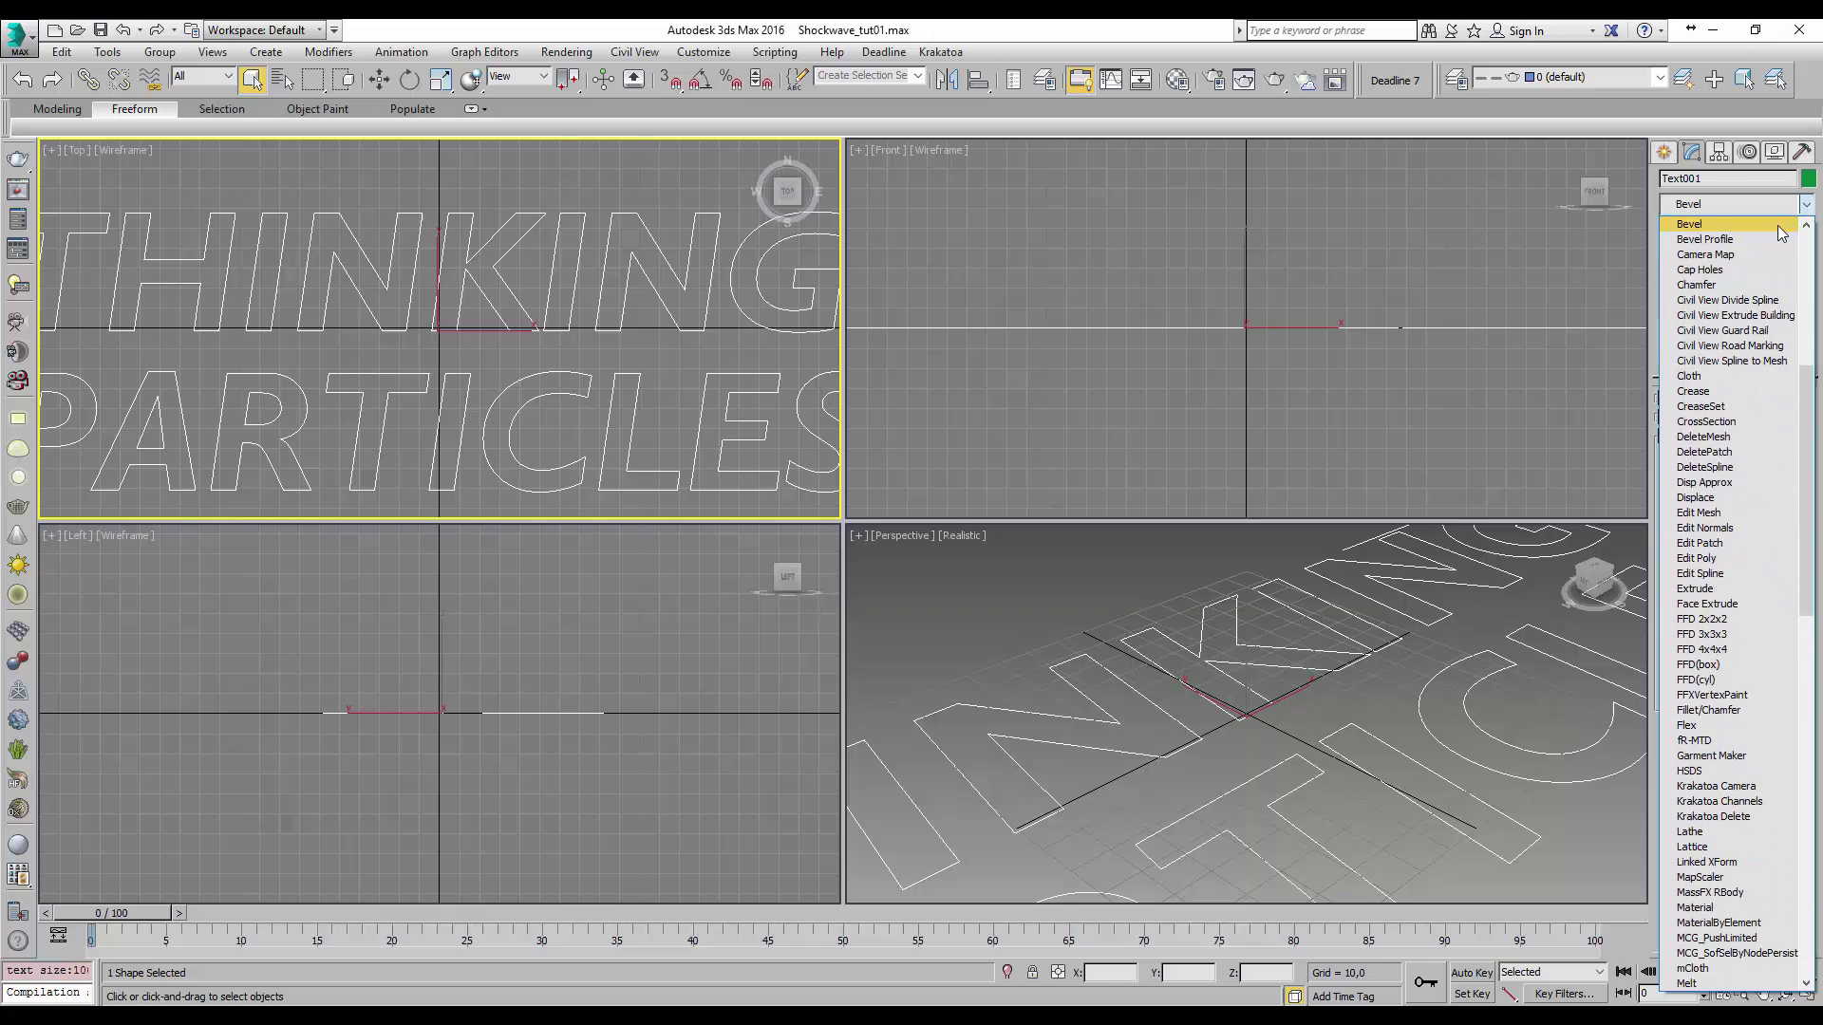
click(1780, 234)
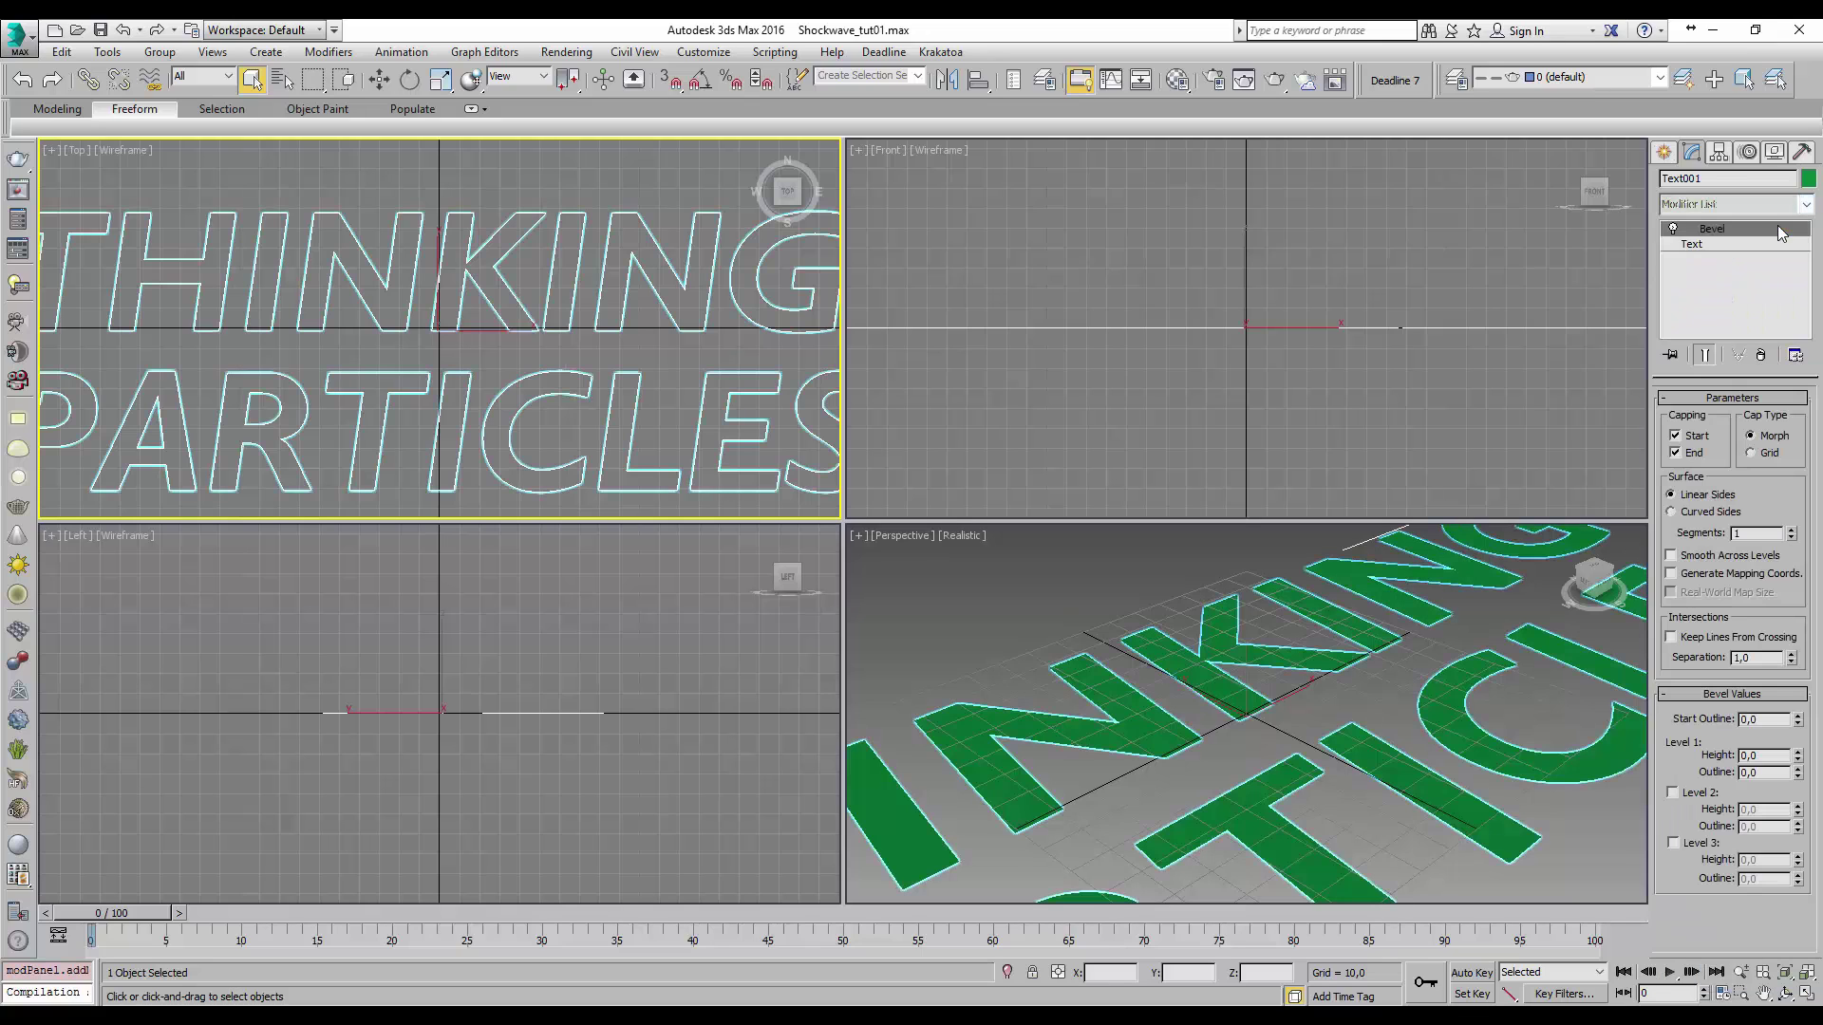
click(1768, 753)
text(15)
key(Return)
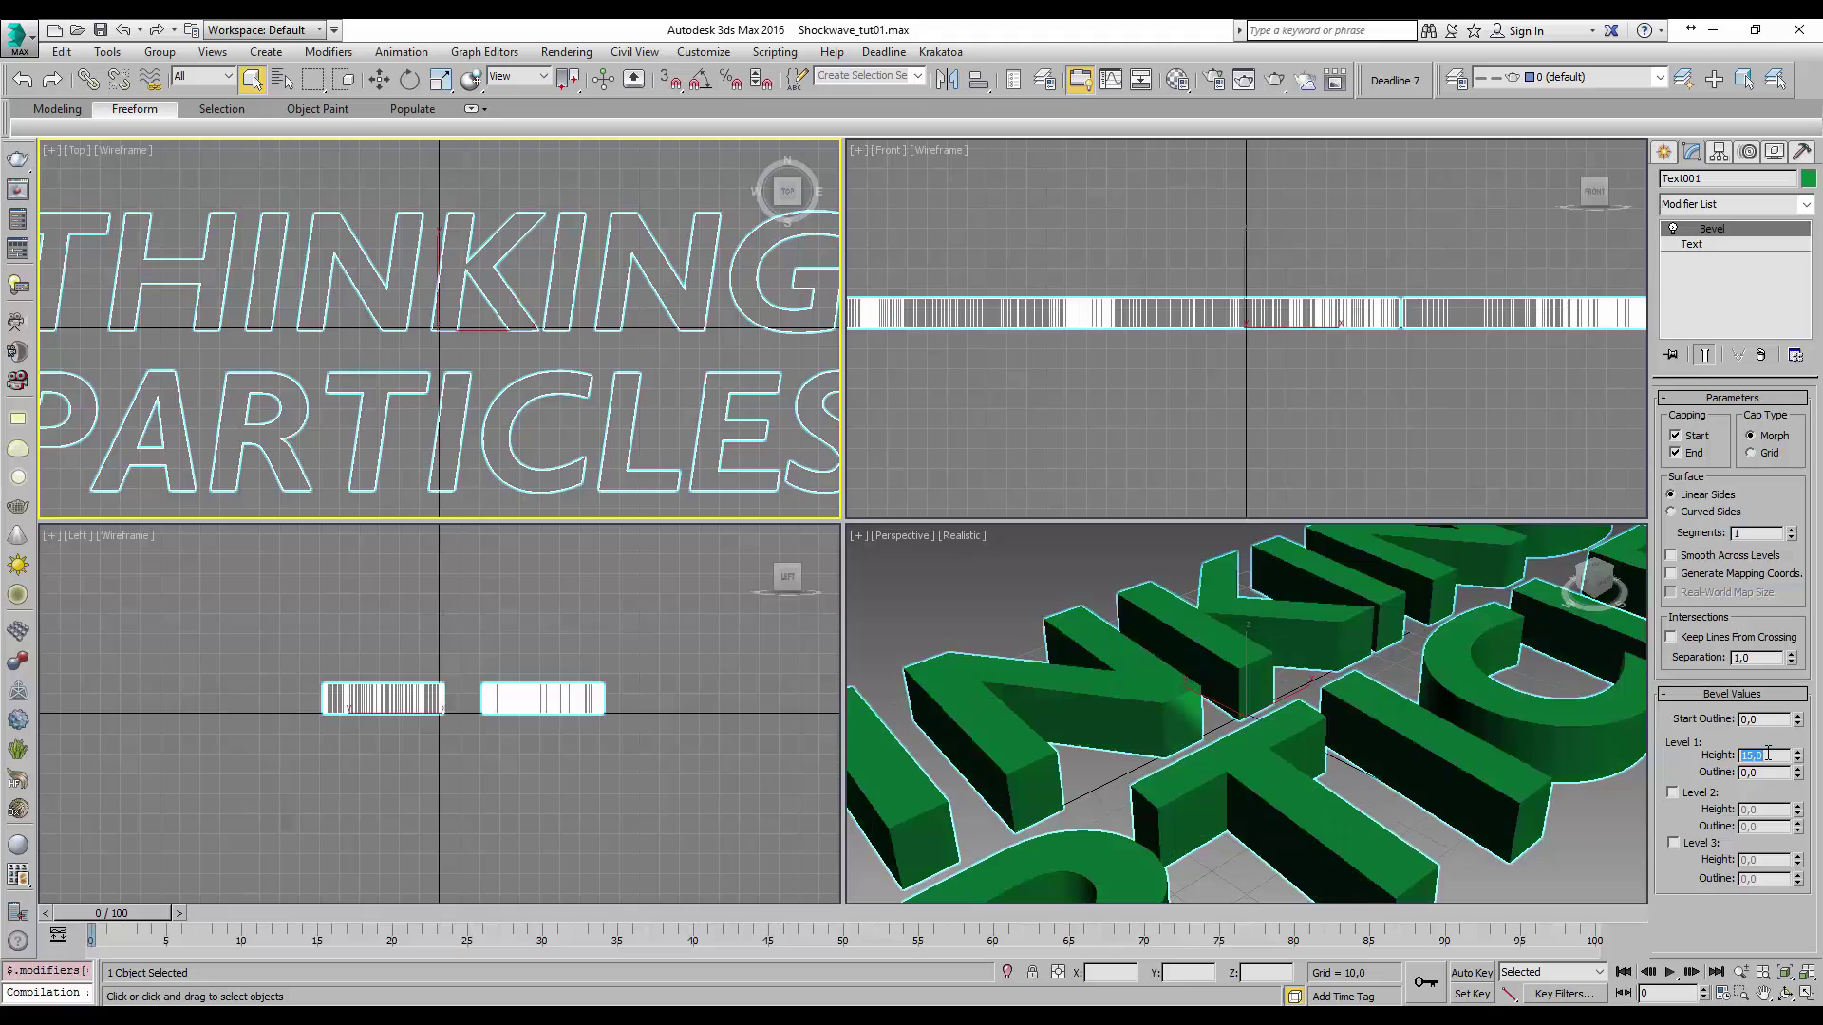
- Enable bevel Level 2 with a height of 1 and an outline of -0.4
click(1703, 793)
click(1752, 810)
text(1)
key(Tab)
text(-0,4)
key(Return)
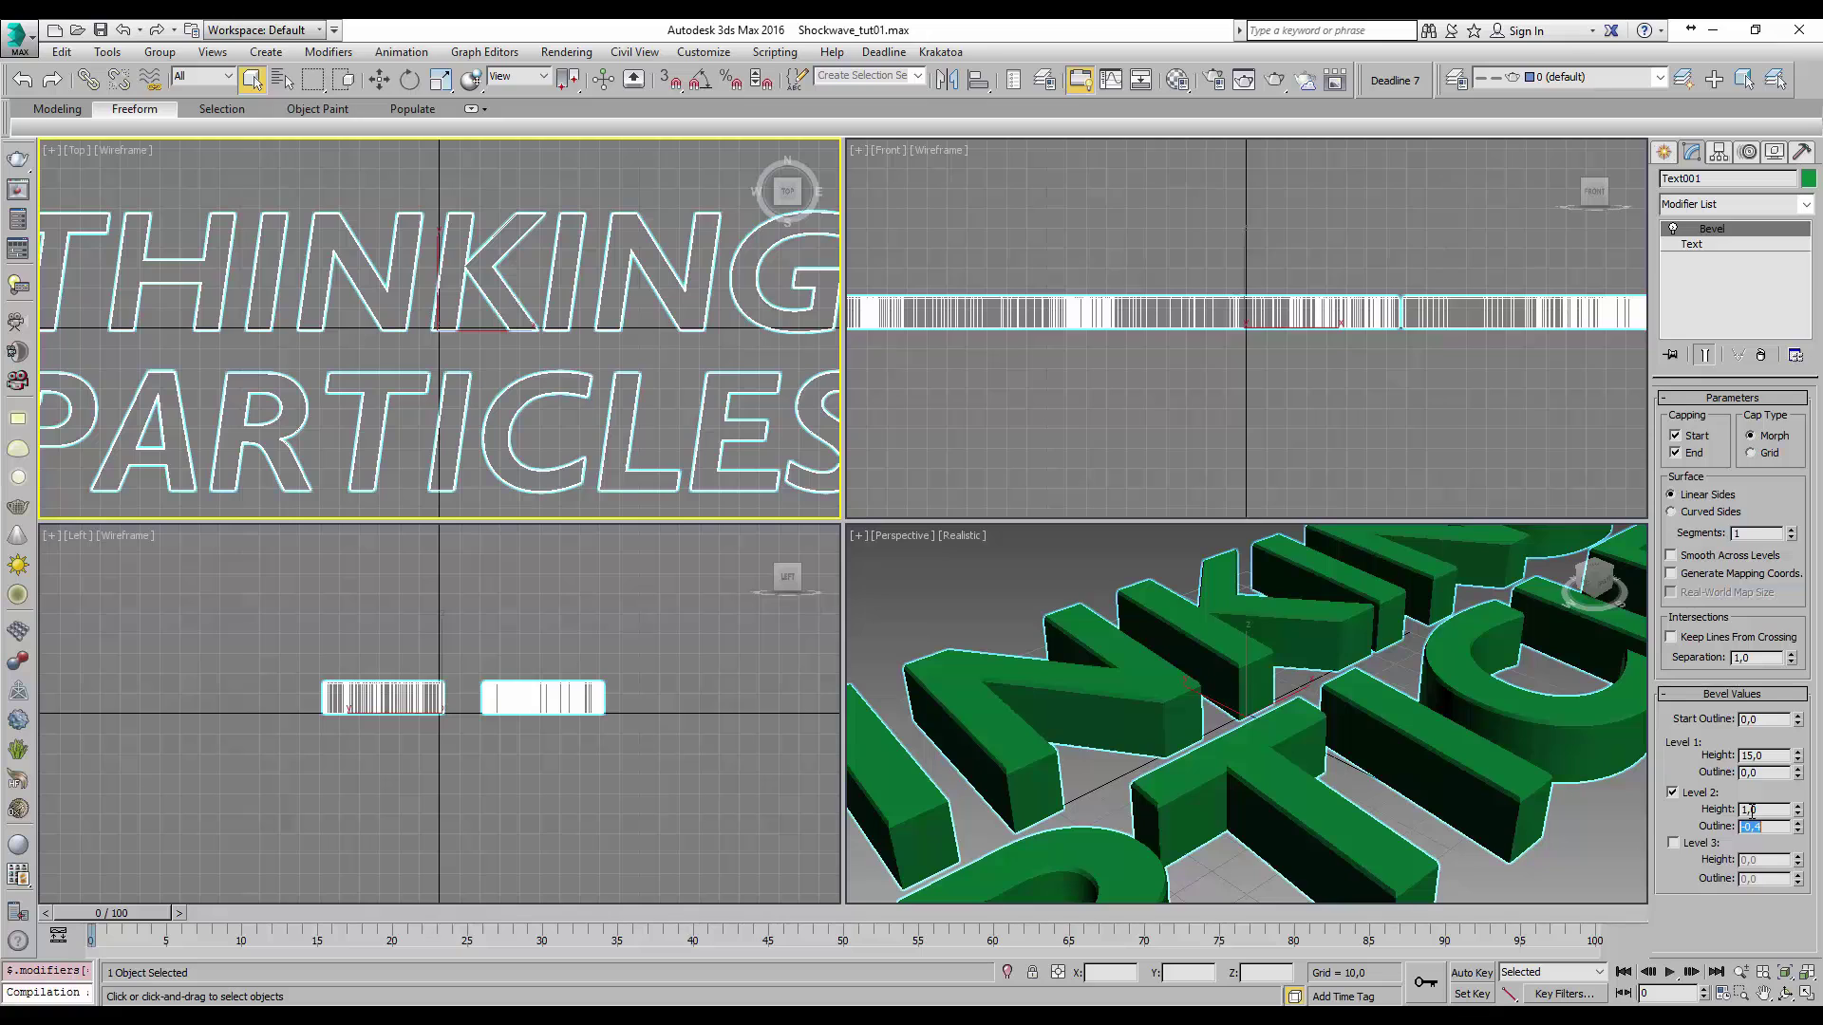
- Add a UVW Map modifier to the text and set its mapping length to 434.6 to match the width
click(1803, 206)
text(uvw)
key(Return)
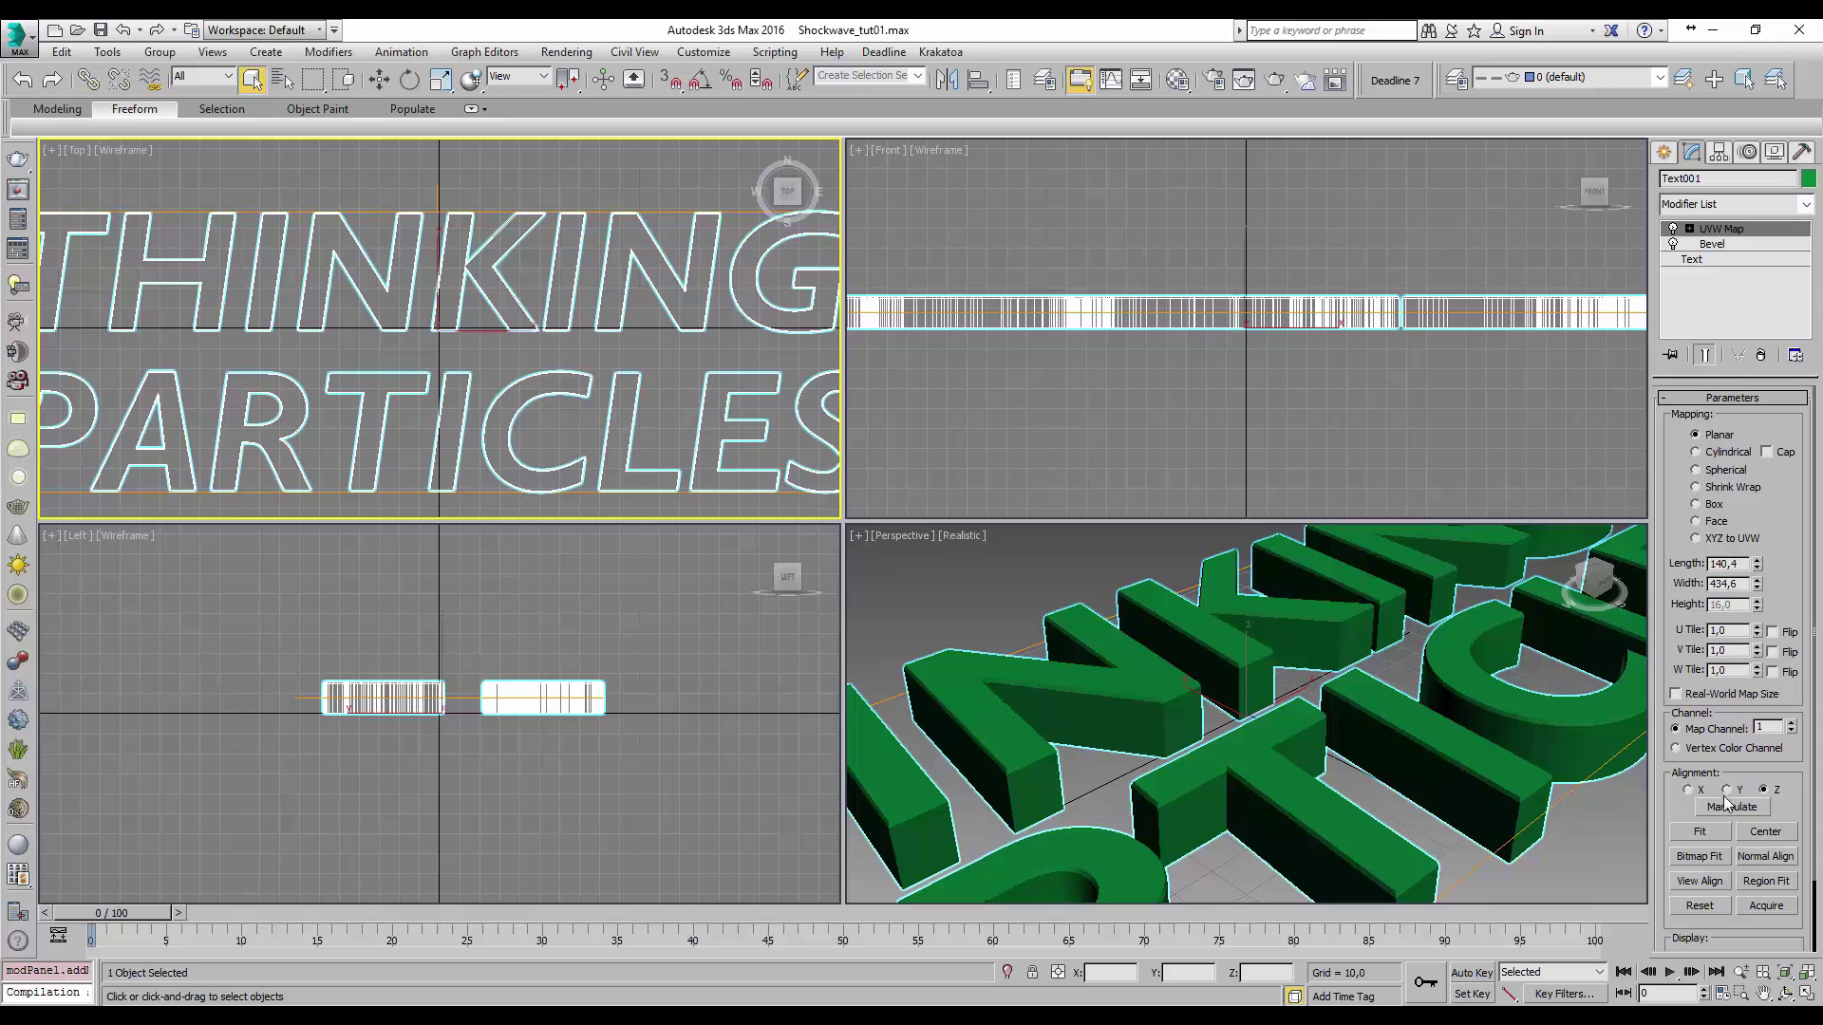
double_click(1741, 586)
double_click(1740, 564)
double_click(1740, 564)
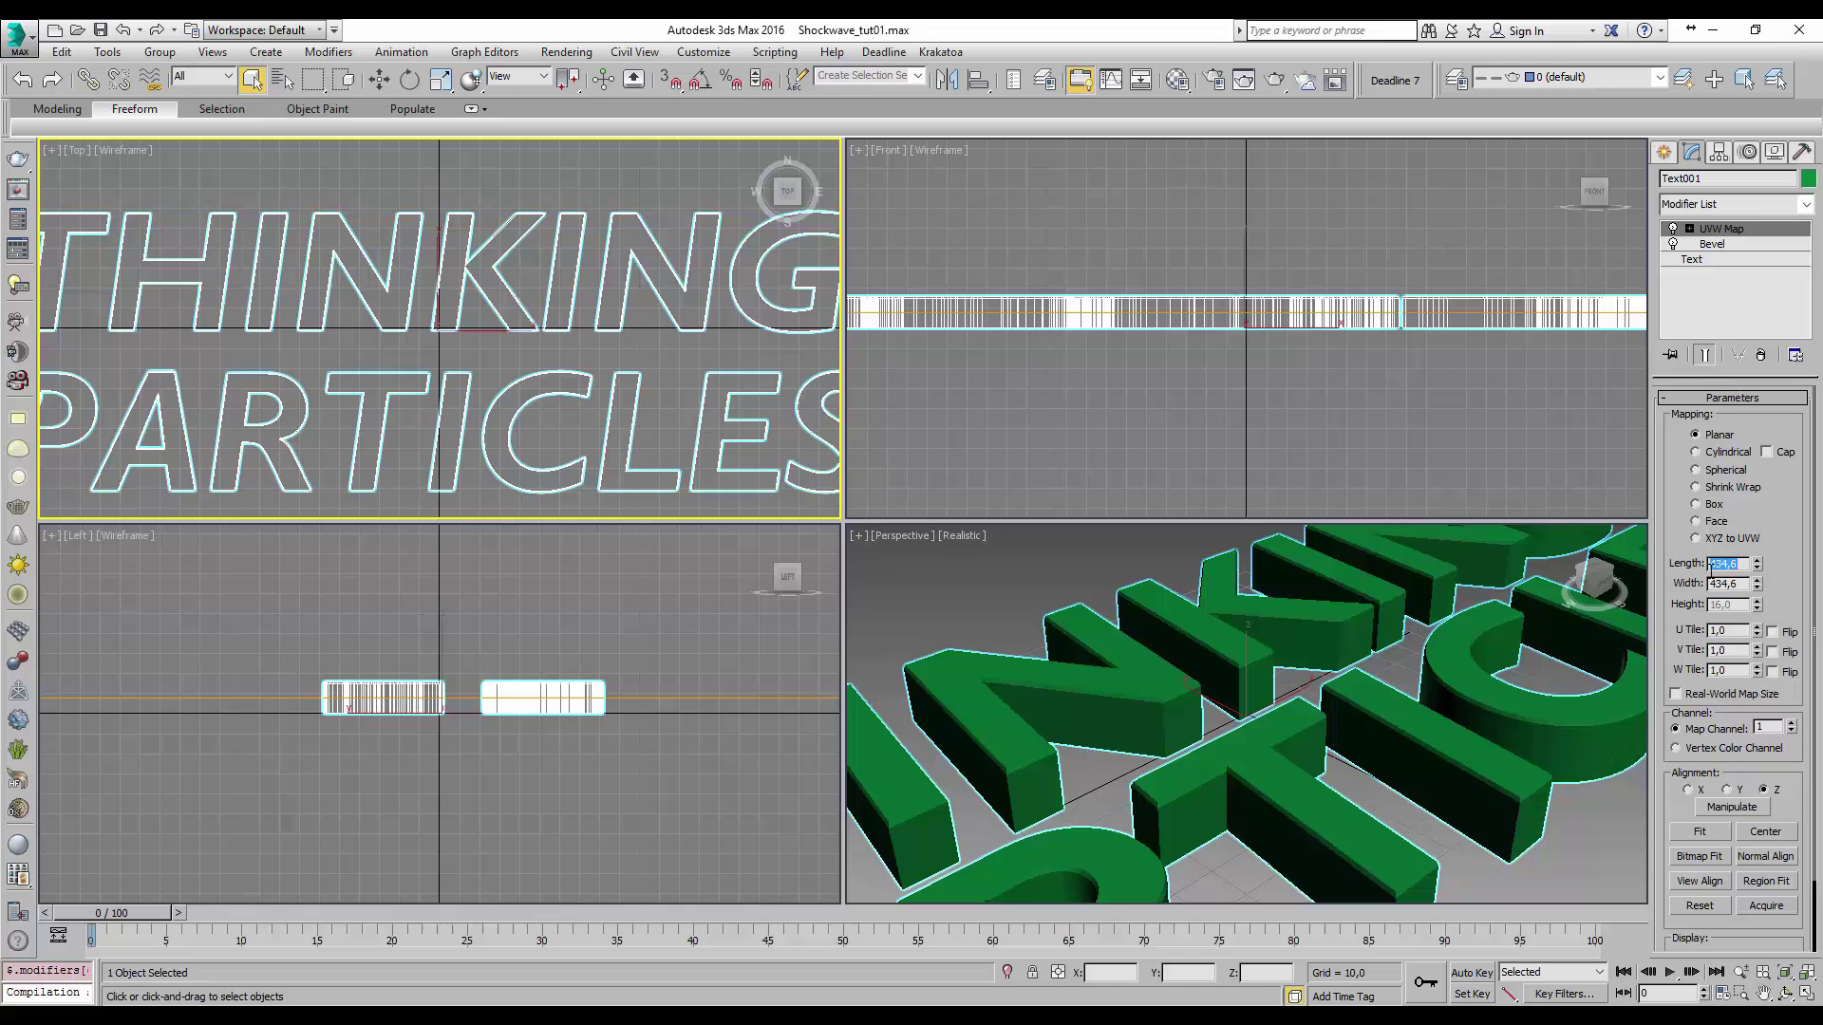
- Reset the text's X and Y position to 0 and move it about 10.9 units along positive Y
alt+middle_drag(1310, 721, 1337, 736)
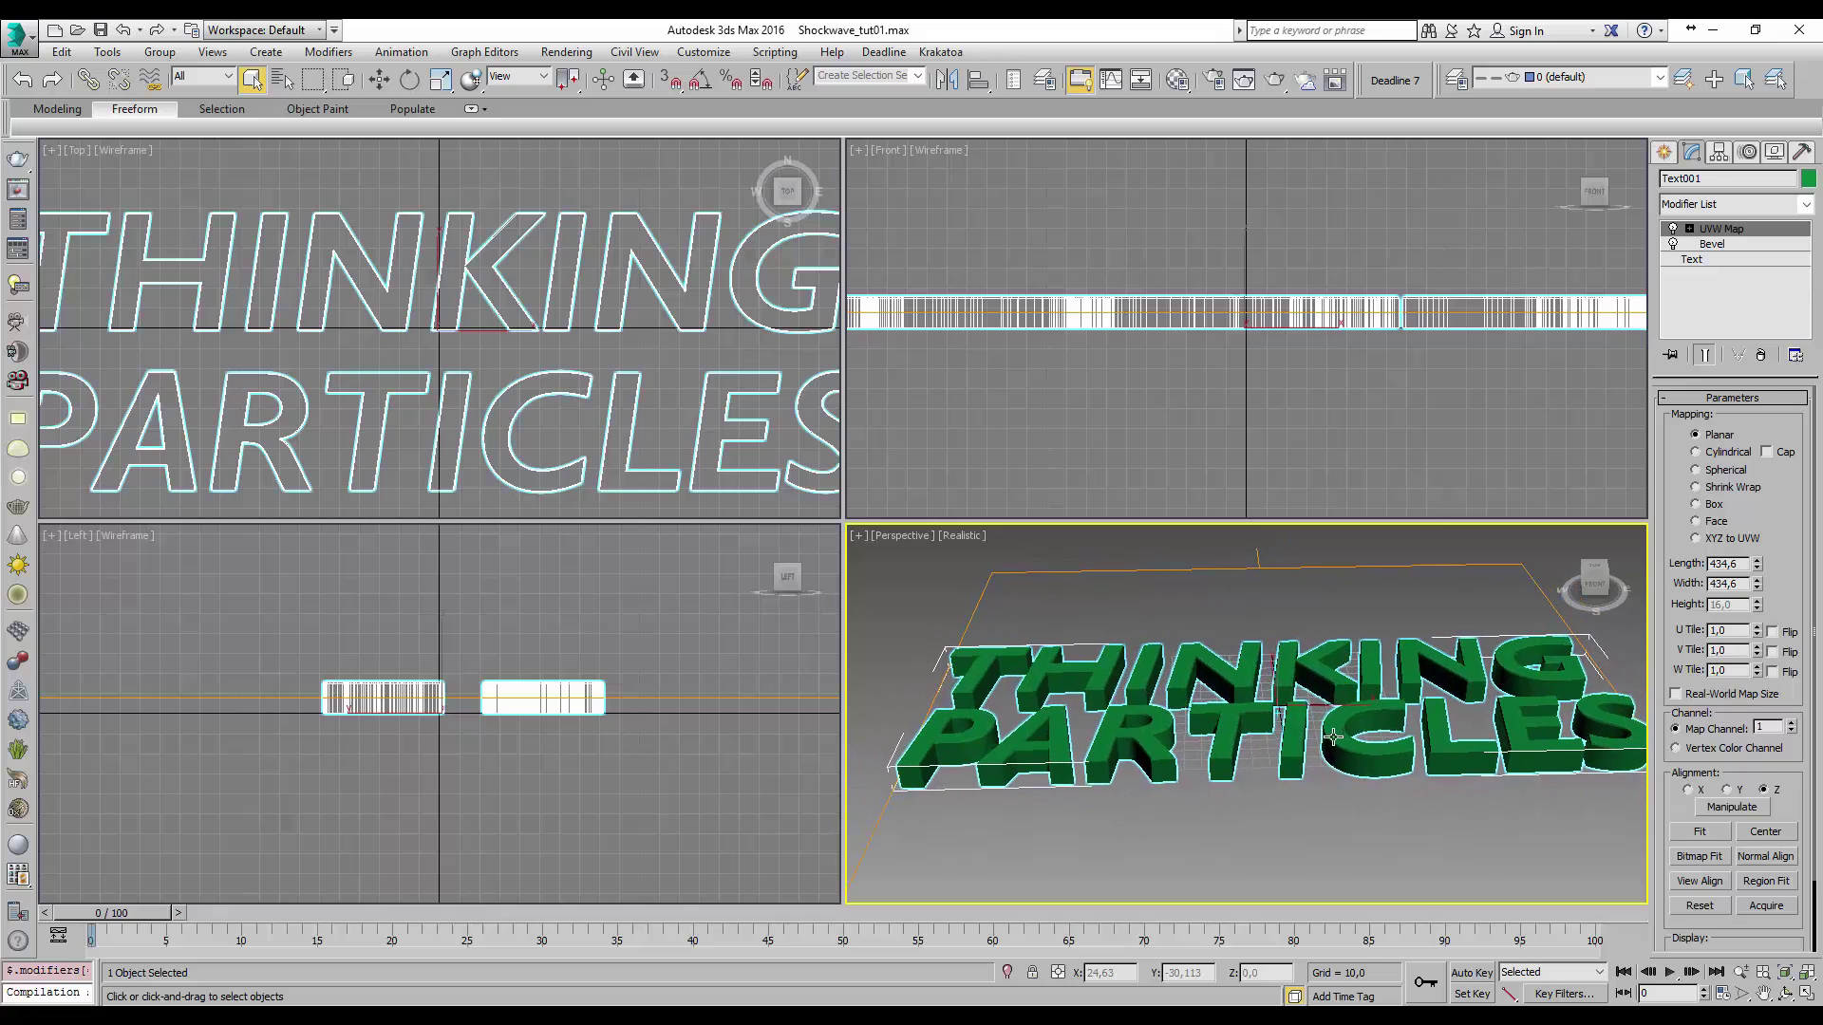
key(w)
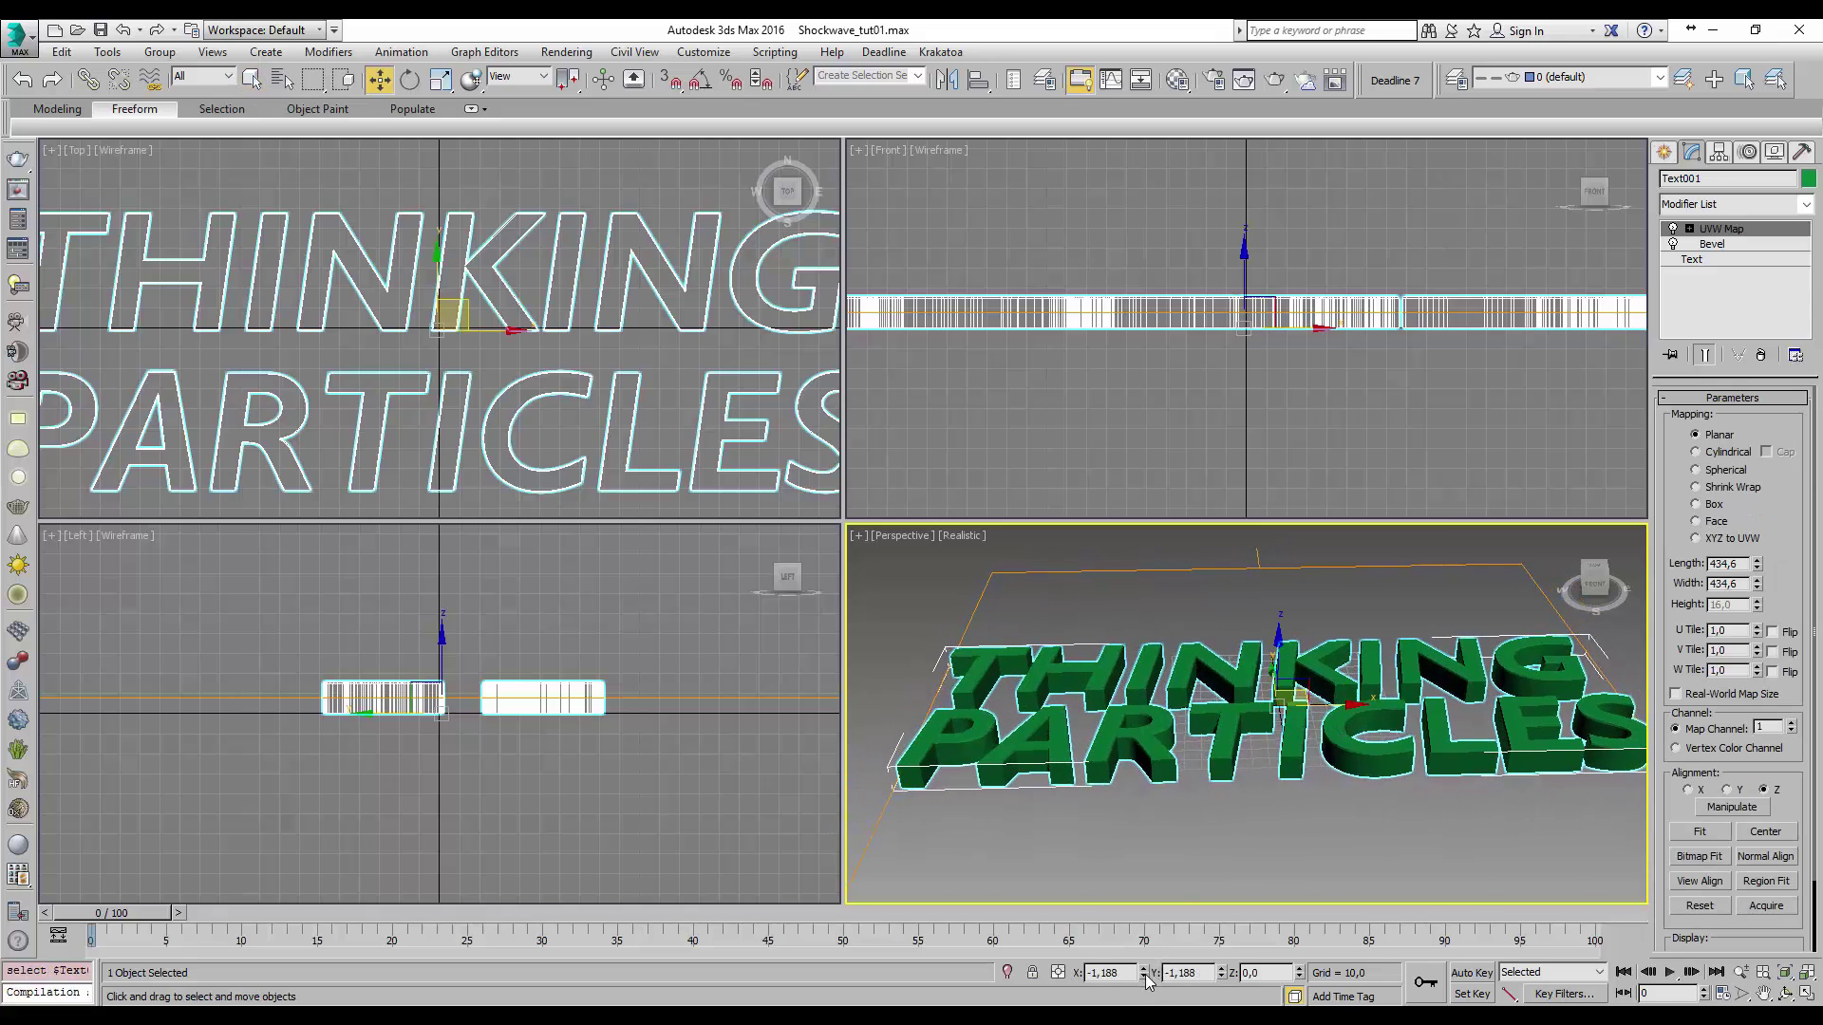
right_click(1144, 976)
click(437, 268)
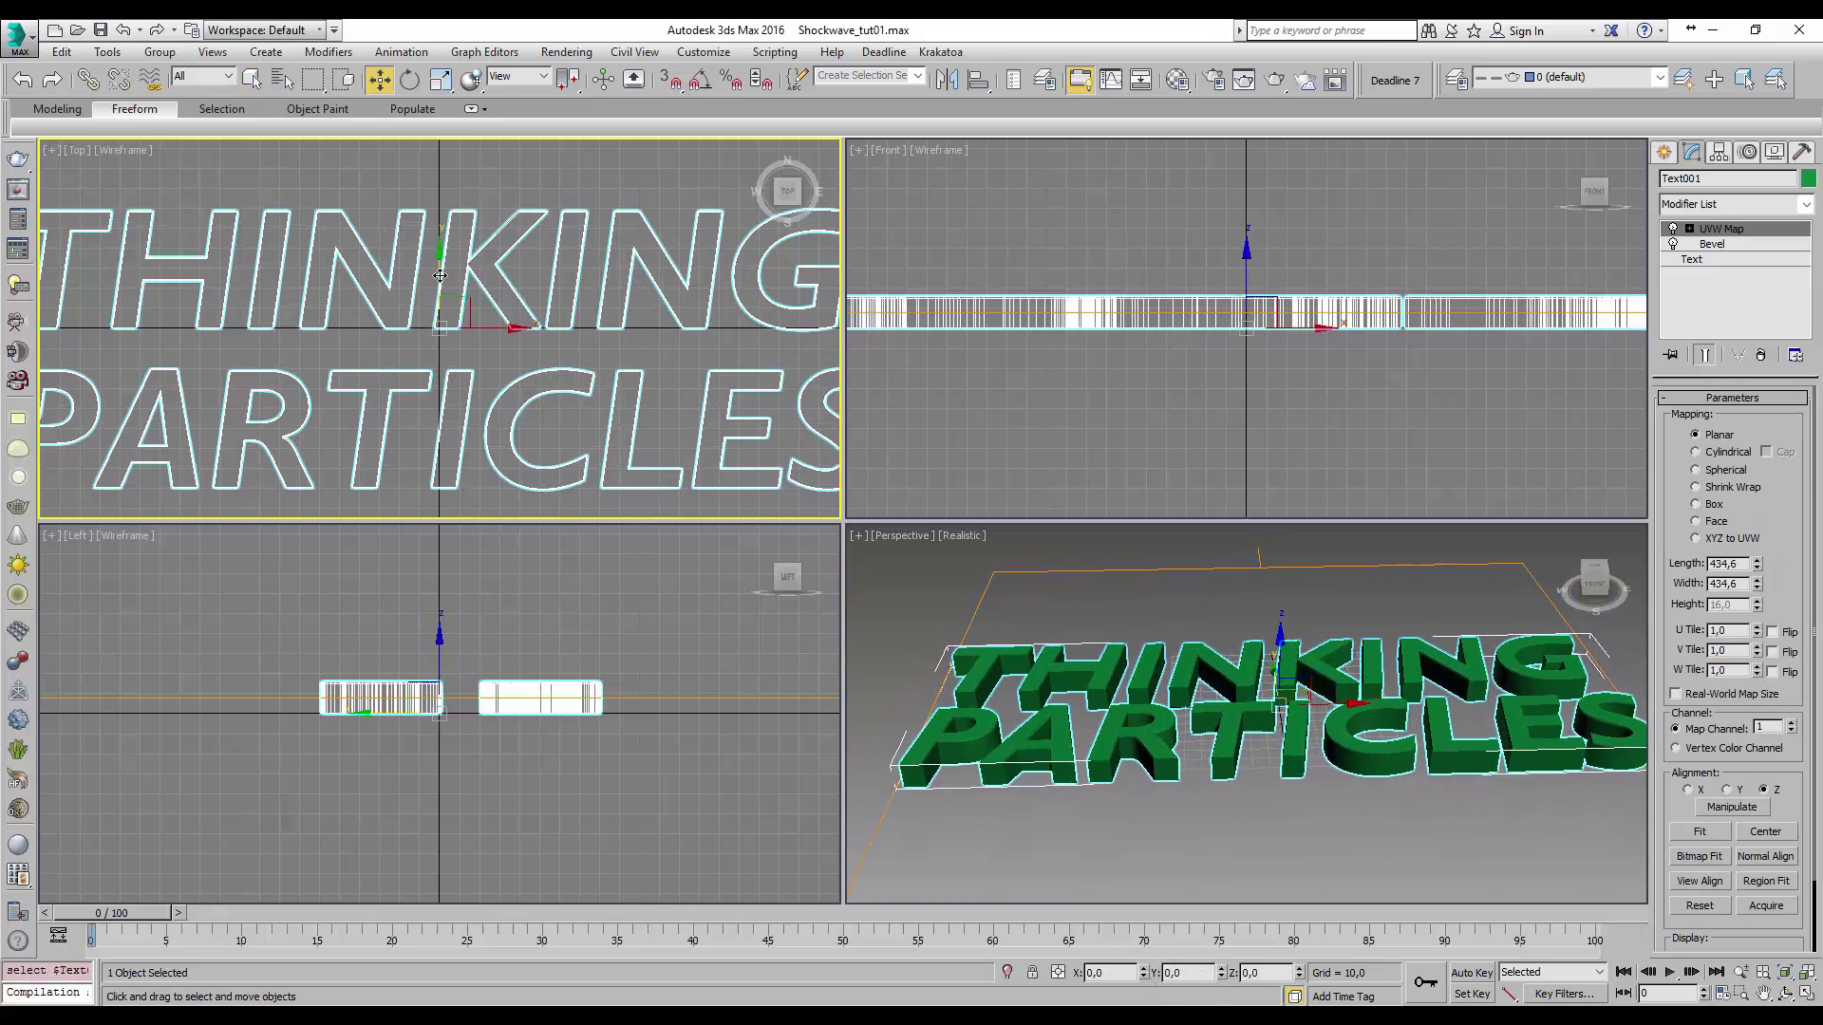
drag(437, 267, 437, 243)
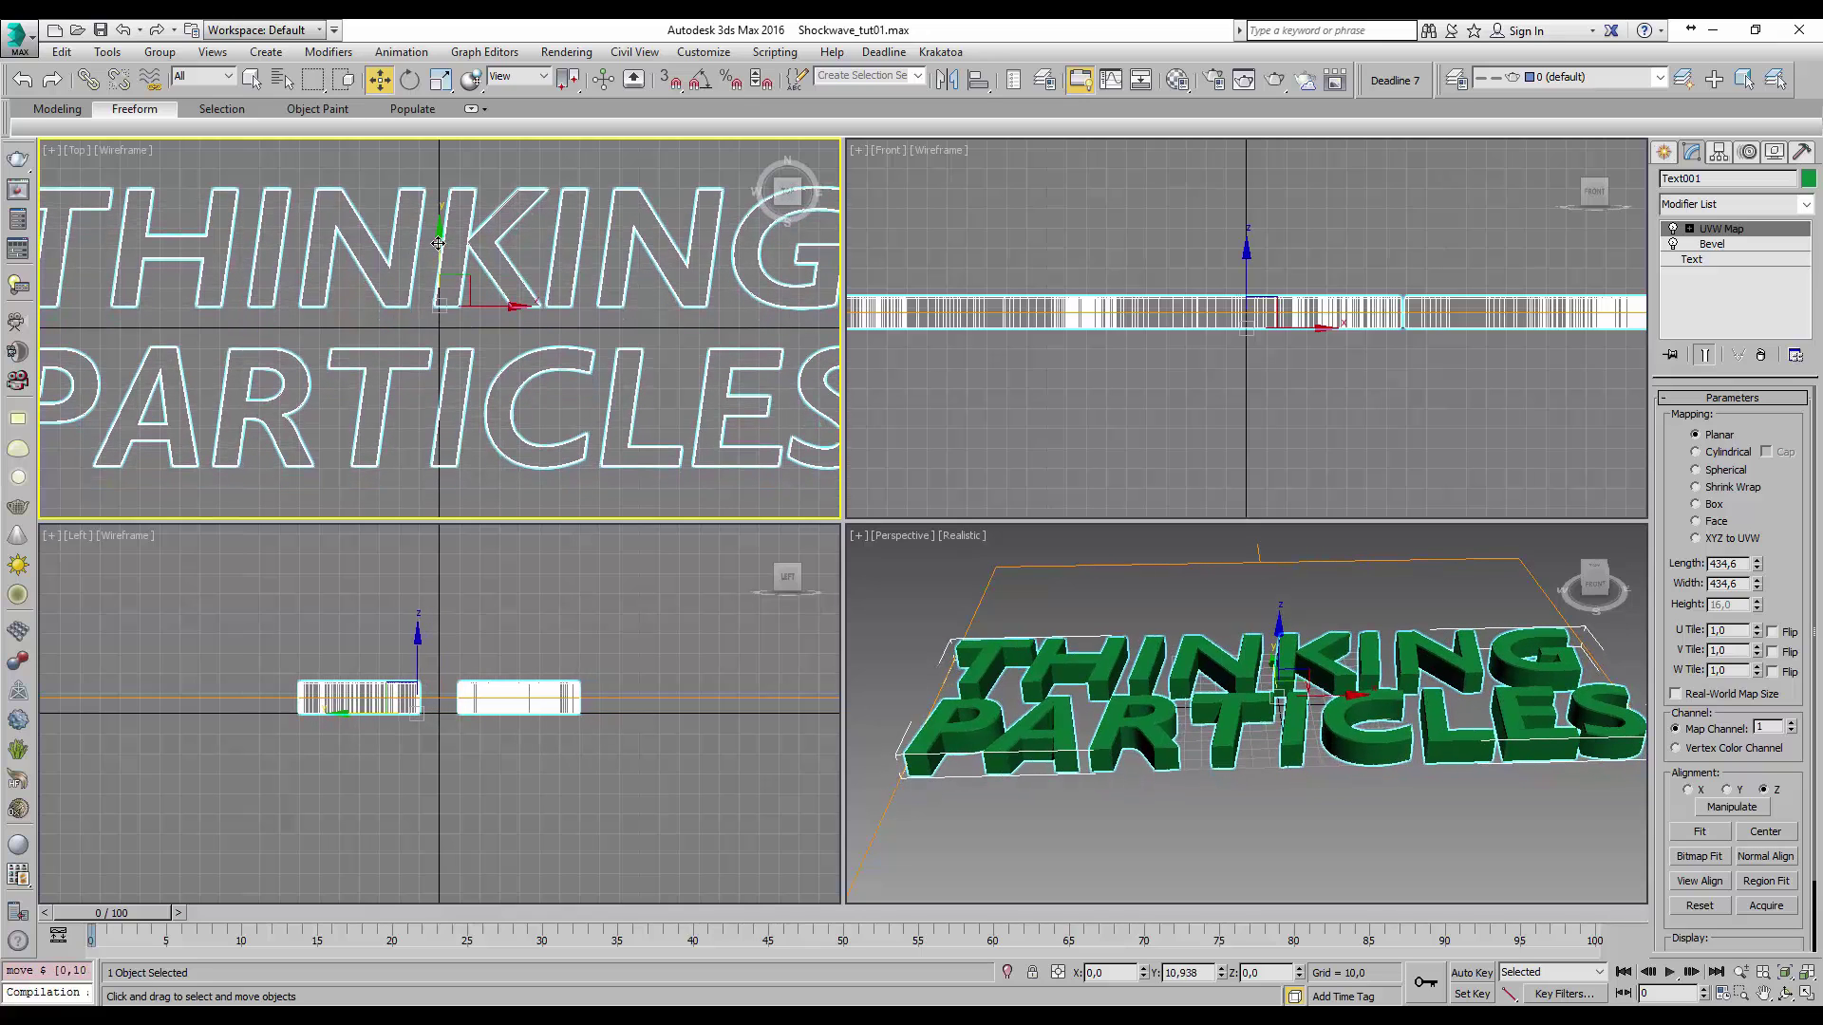
- Convert the text object to an Editable Poly
click(1204, 660)
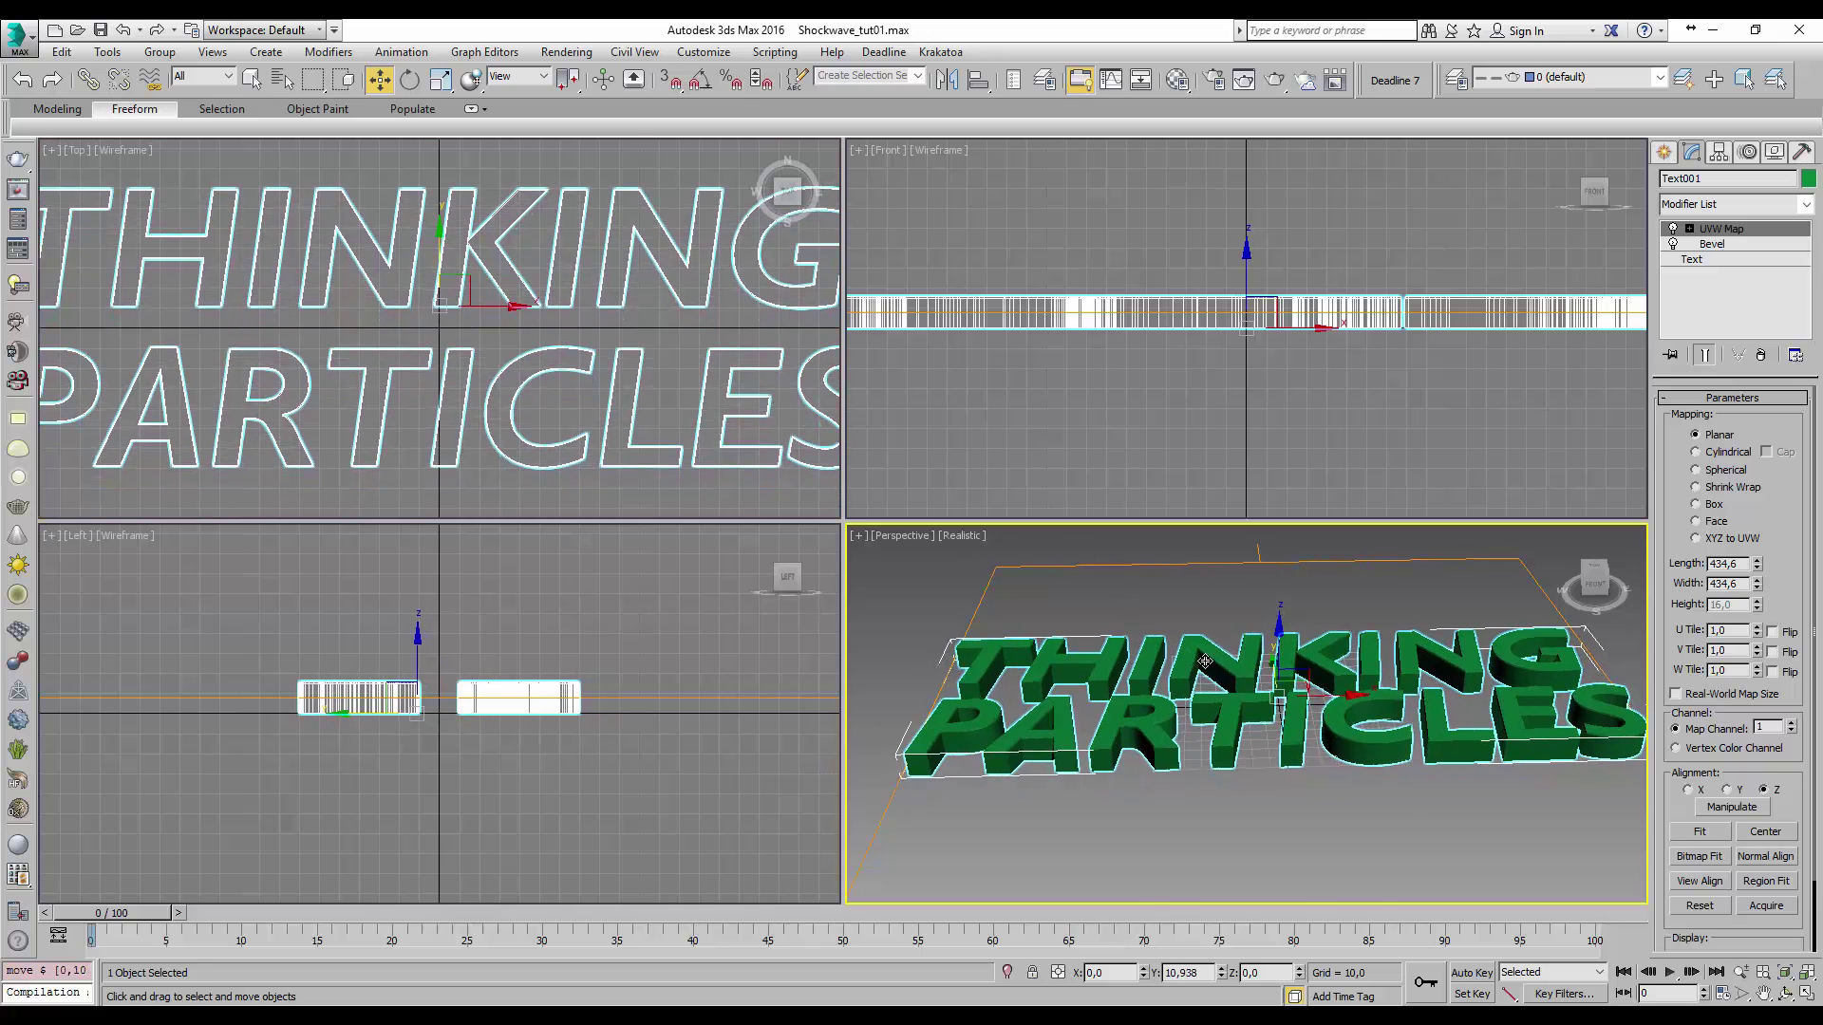
right_click(1204, 661)
mouse_move(1340, 852)
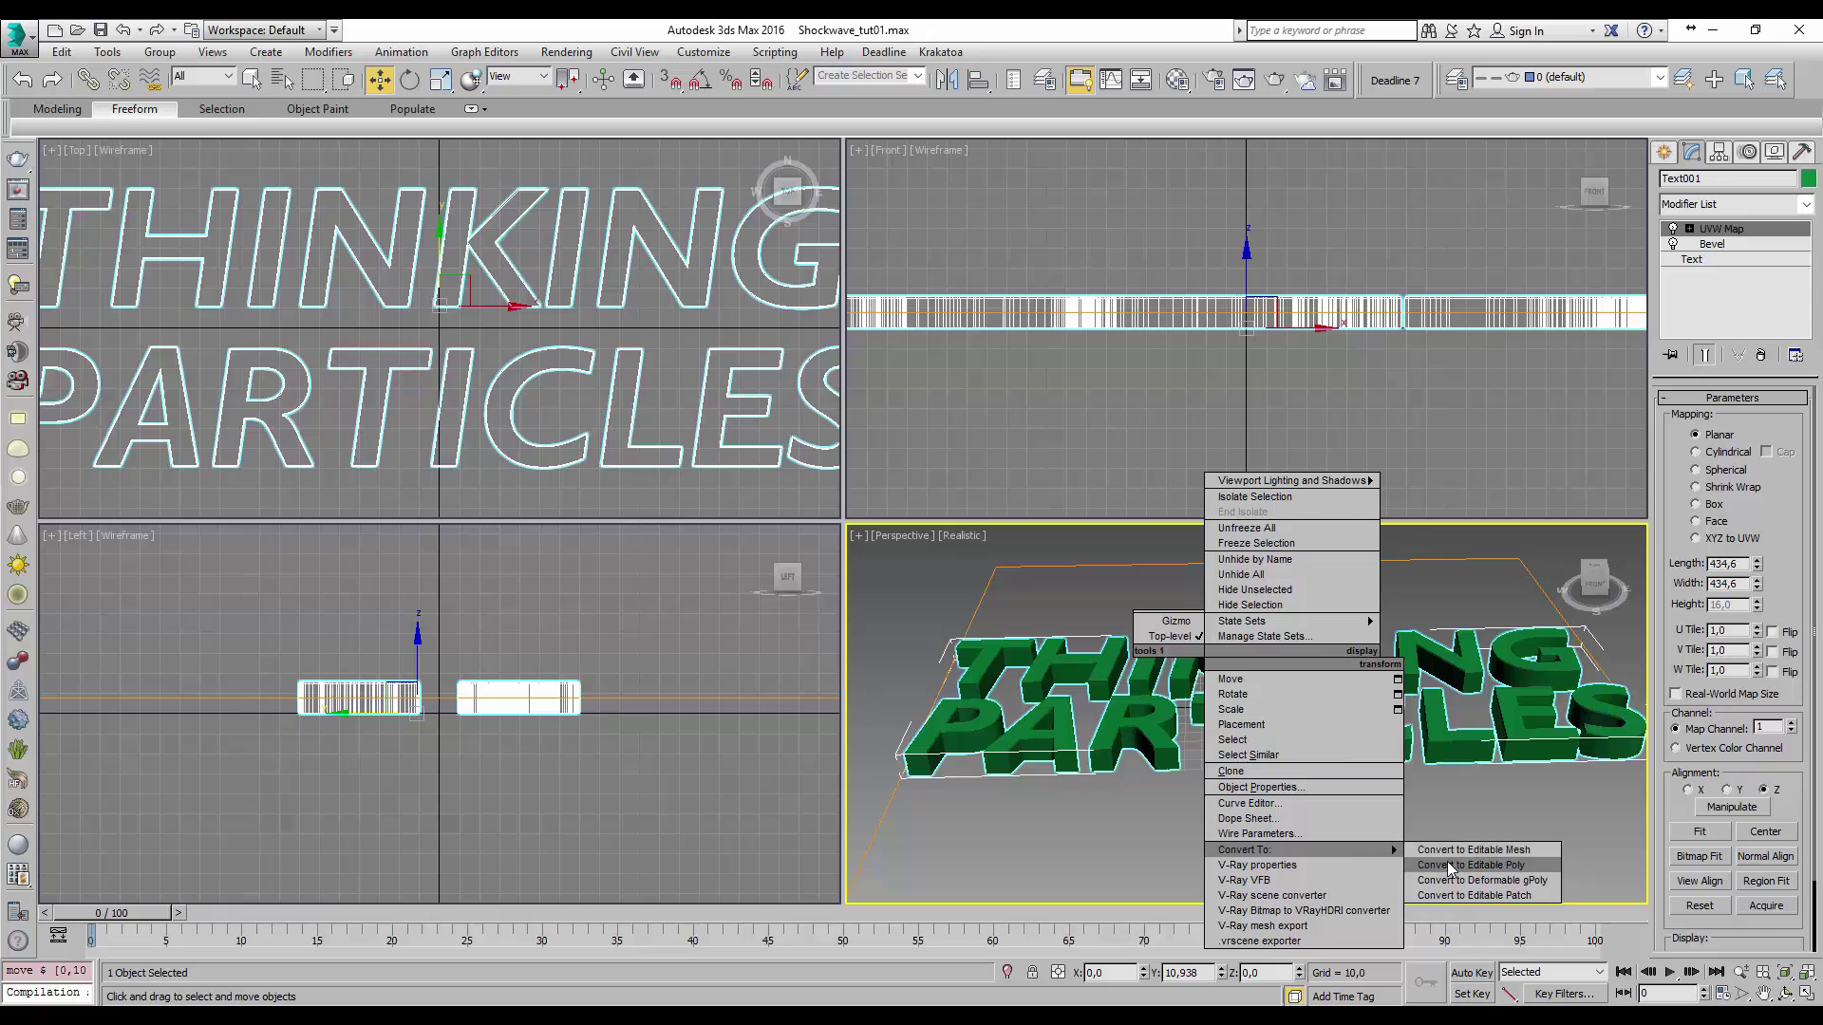
click(1449, 867)
- Select all elements of the text mesh and assign them one common material ID
key(5)
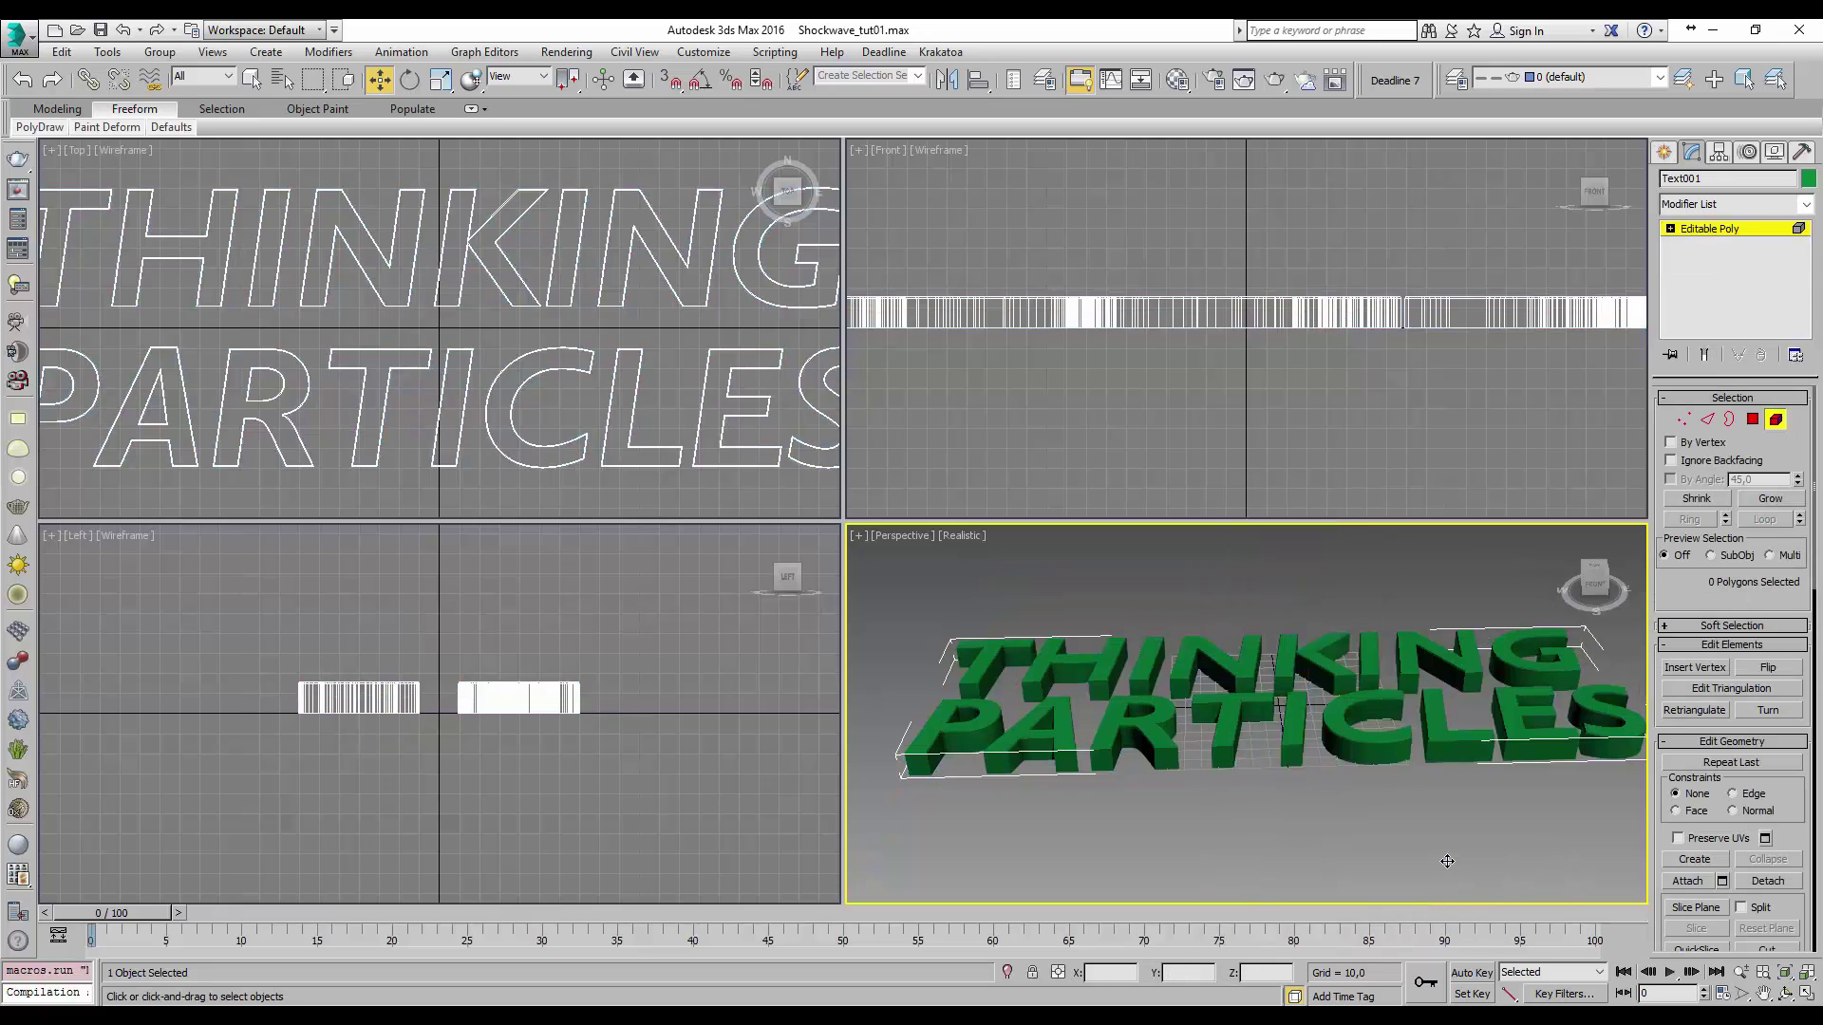
key(ctrl+a)
scroll(1755, 500, down, 5)
scroll(1754, 501, down, 3)
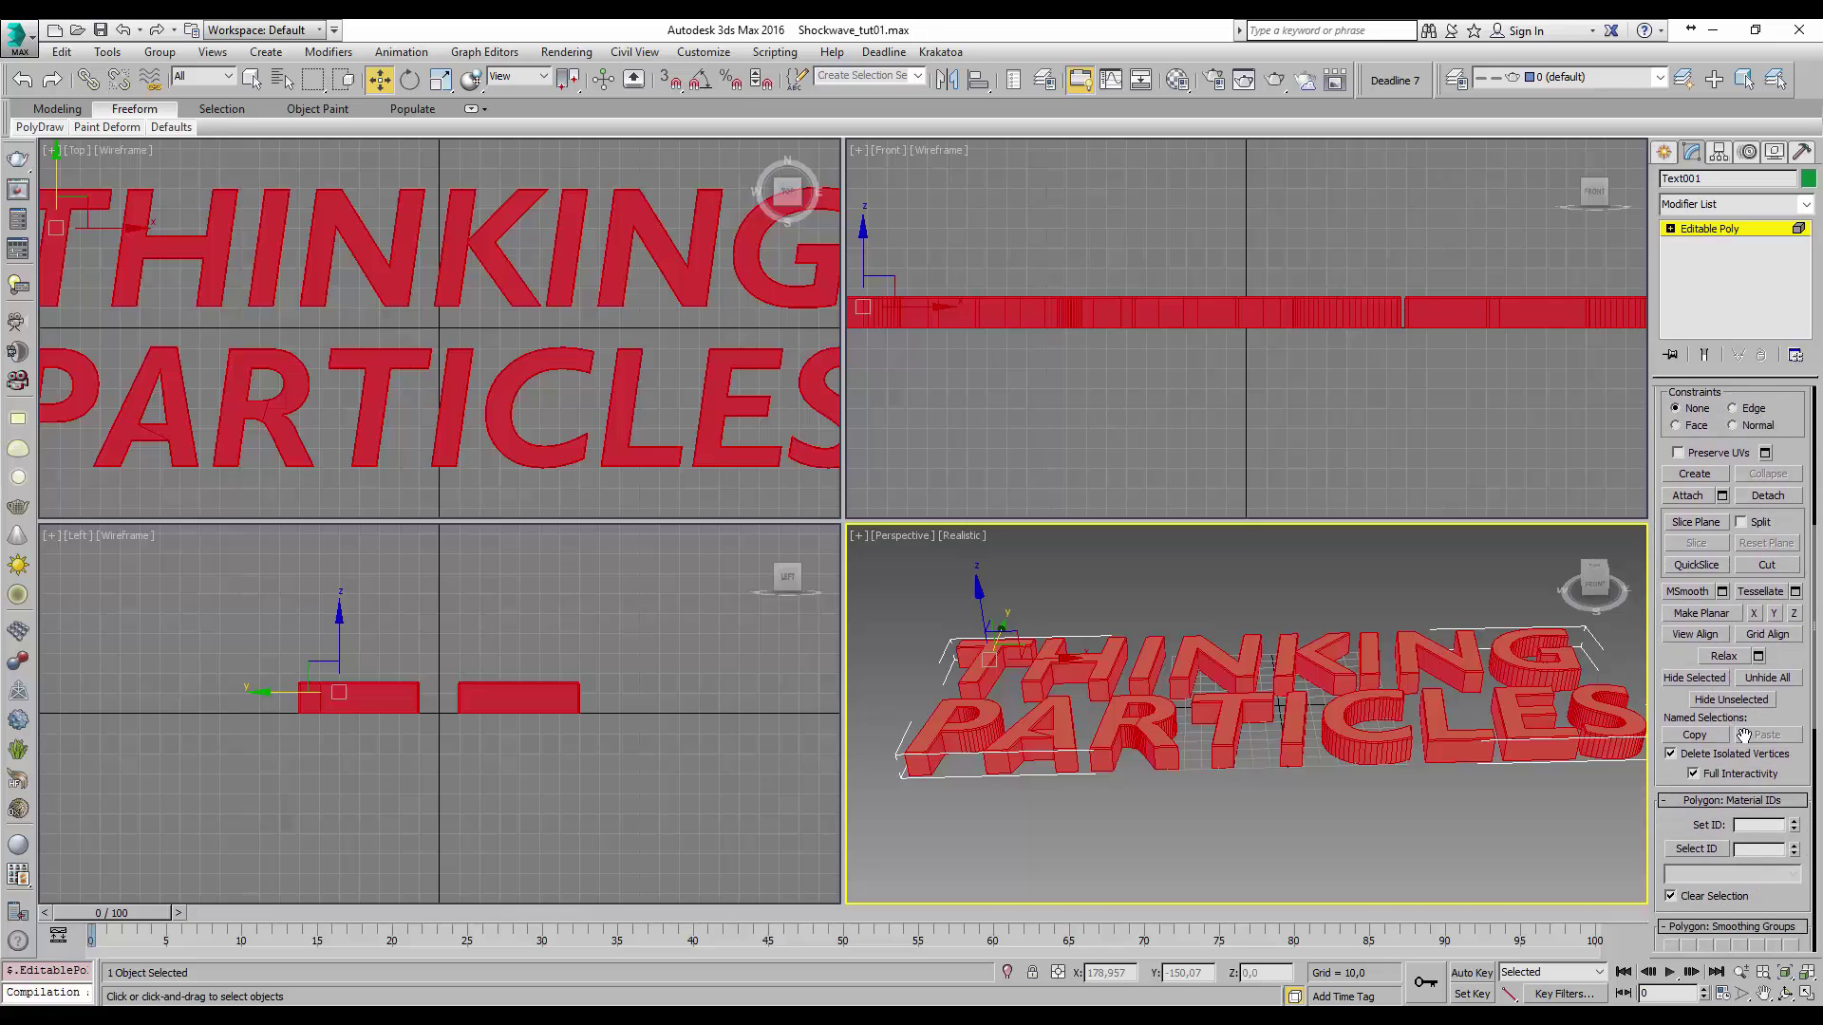
click(1756, 824)
drag(1786, 779, 1788, 898)
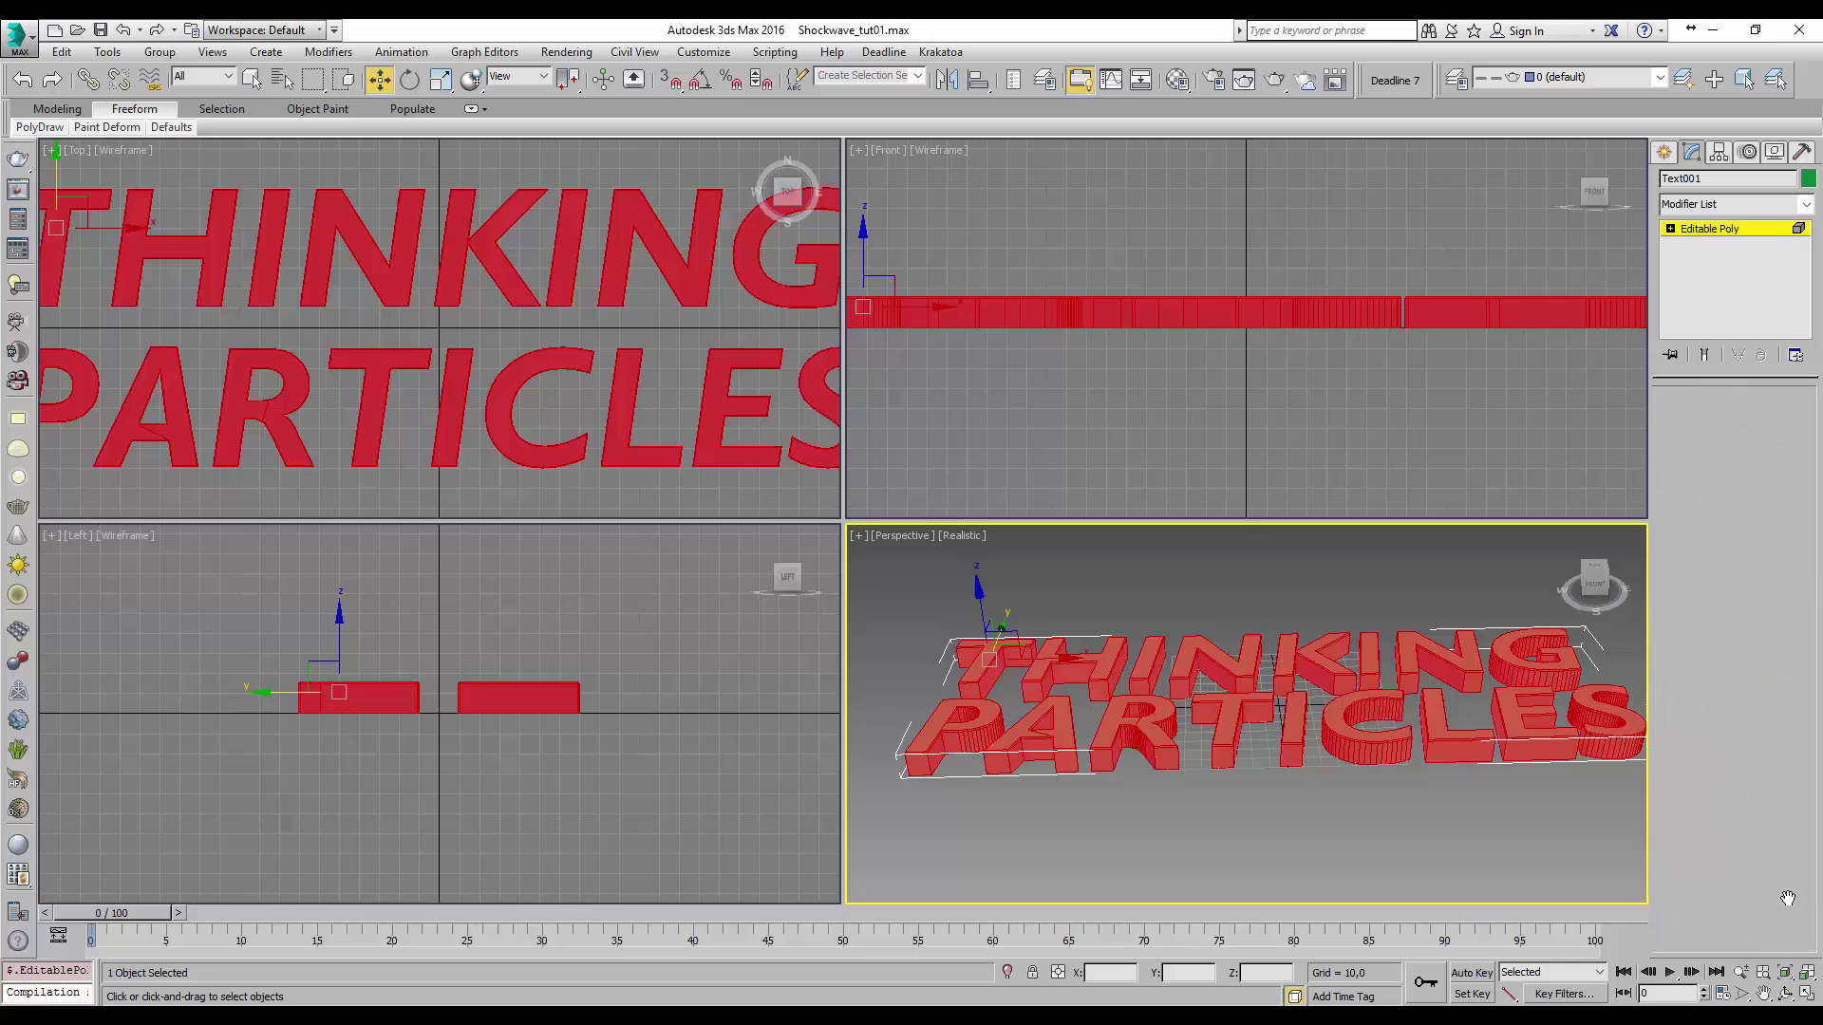
- Select the side polygons of all letters in the Front view and set their material ID to 2
click(1319, 431)
scroll(931, 384, down, 2)
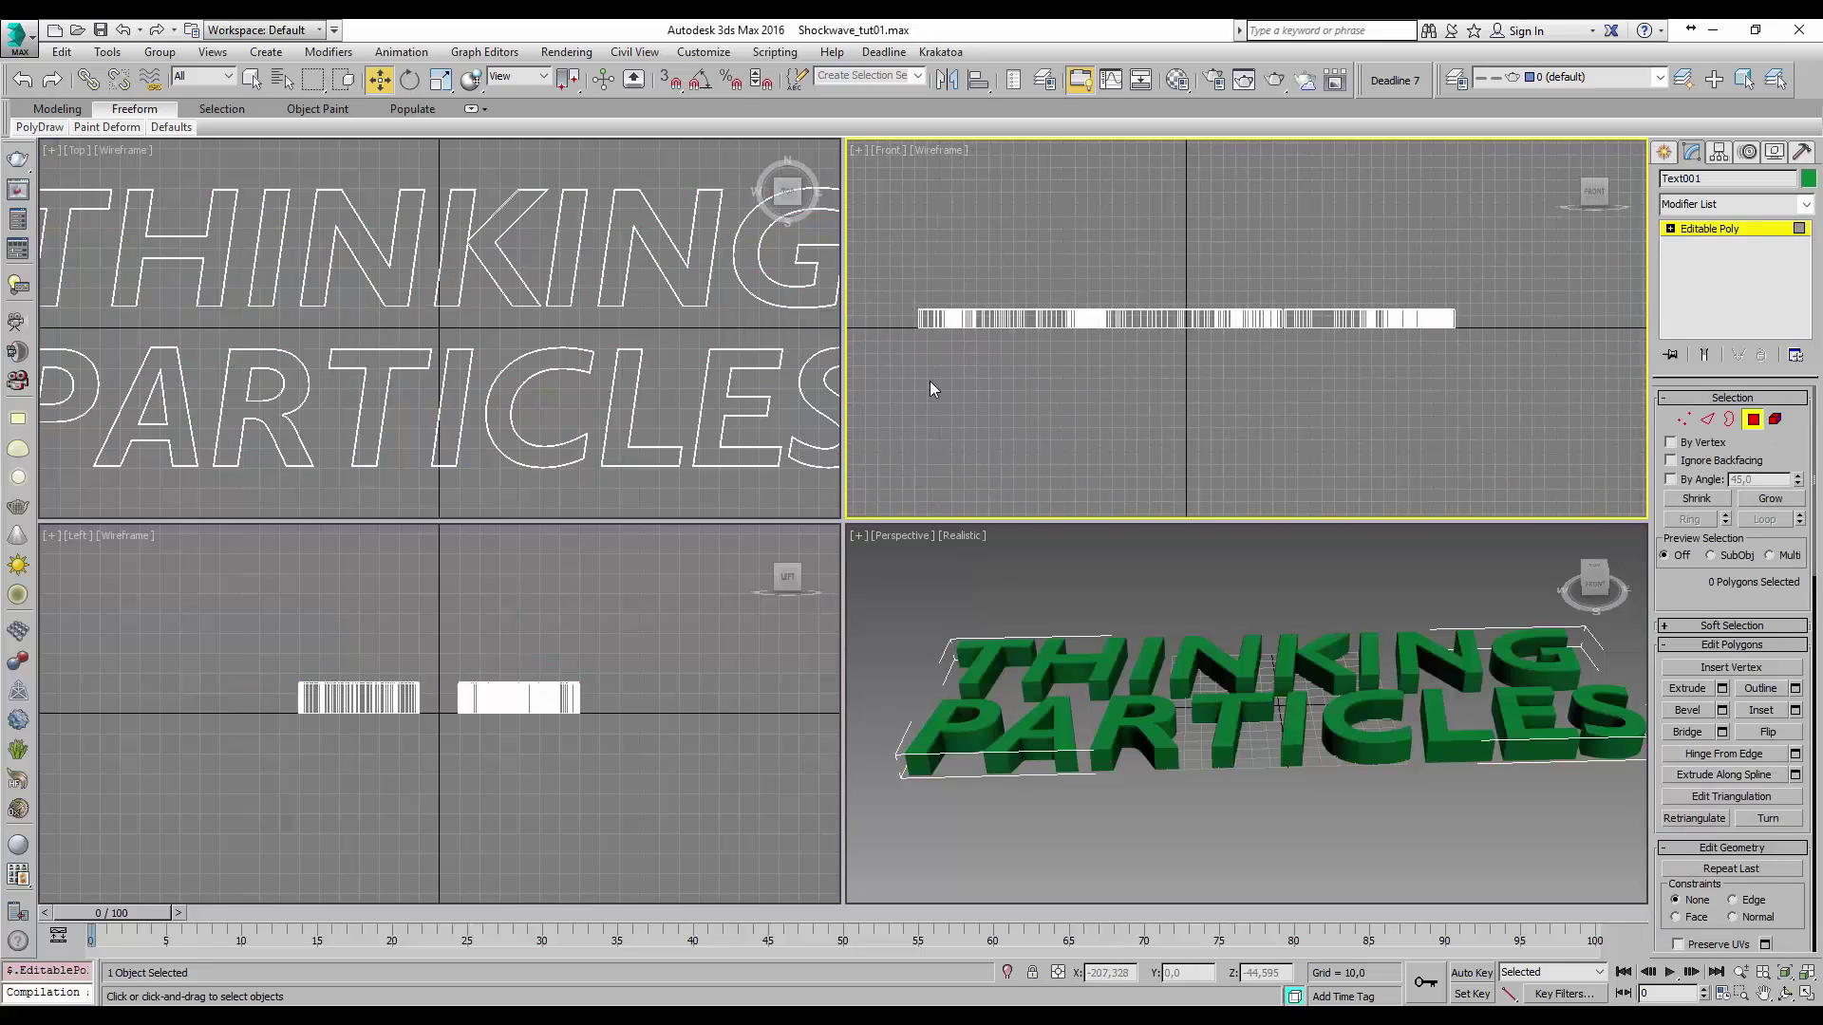
drag(897, 315, 1489, 319)
drag(1793, 879, 1793, 537)
scroll(1752, 796, down, 3)
key(Return)
key(4)
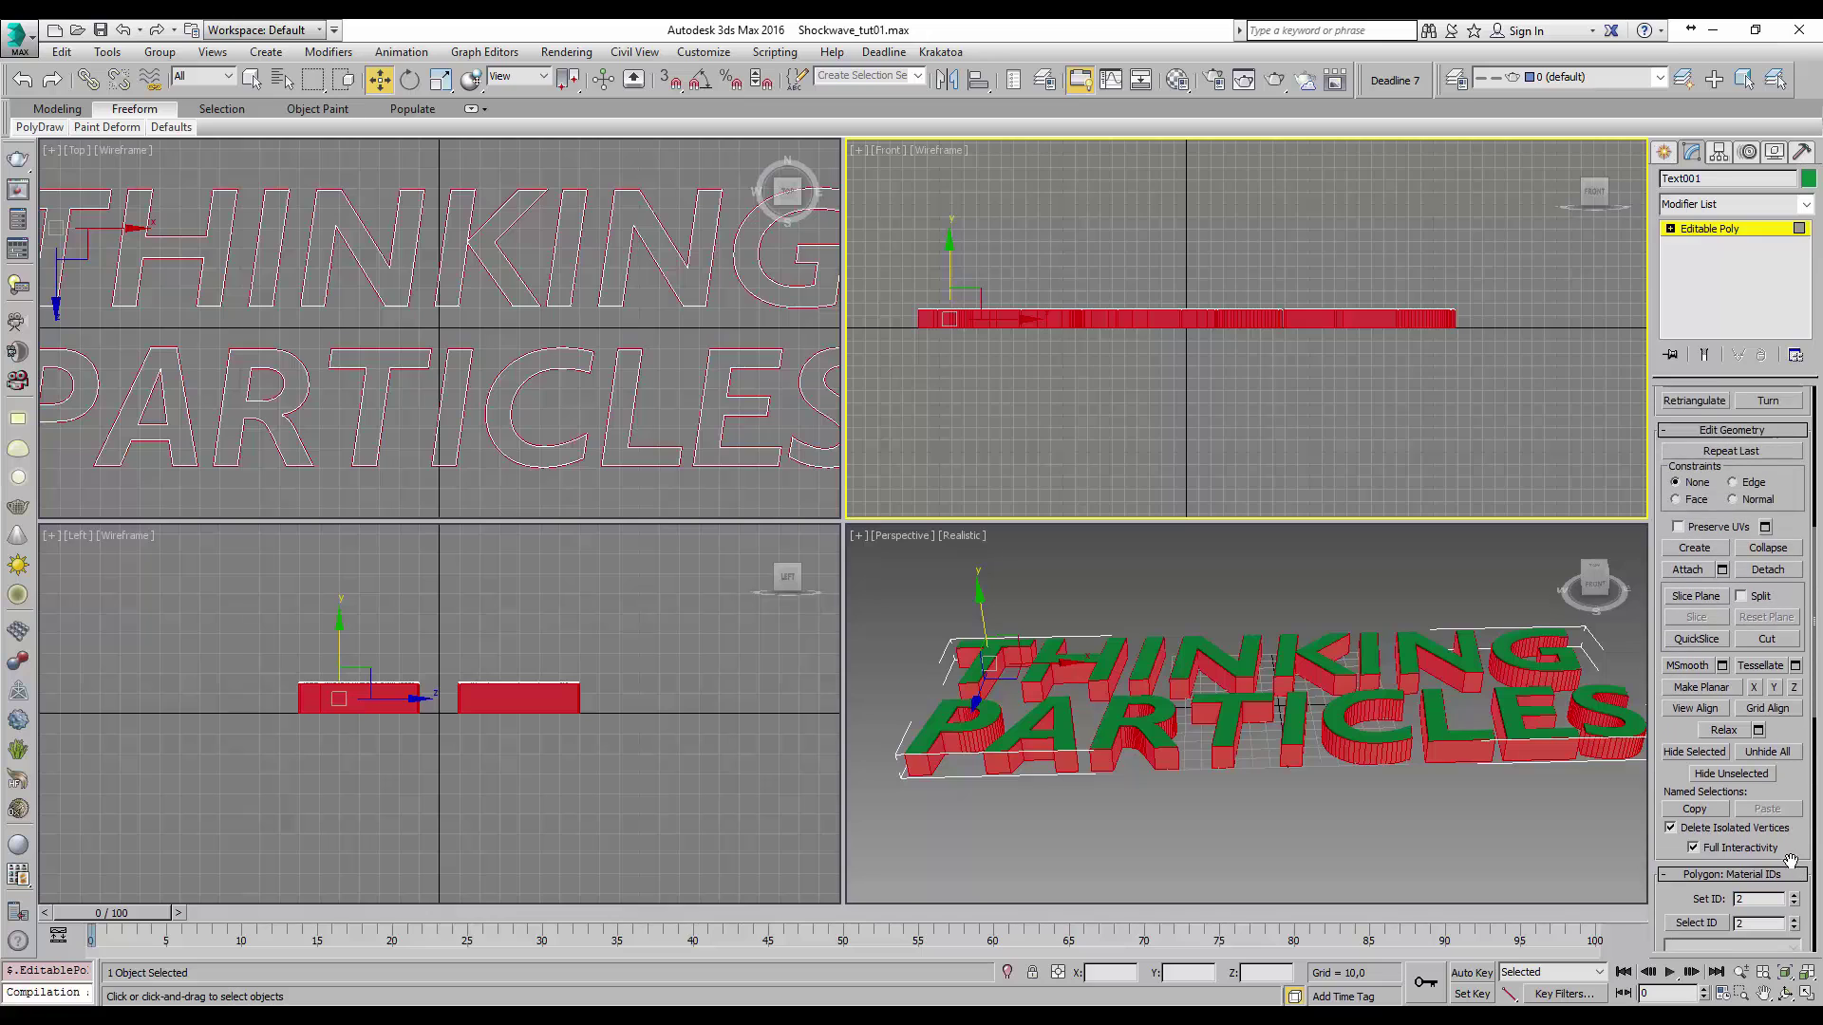
- Change the first material to Multi/Sub-Object and limit it to 2 sub-materials
click(1175, 82)
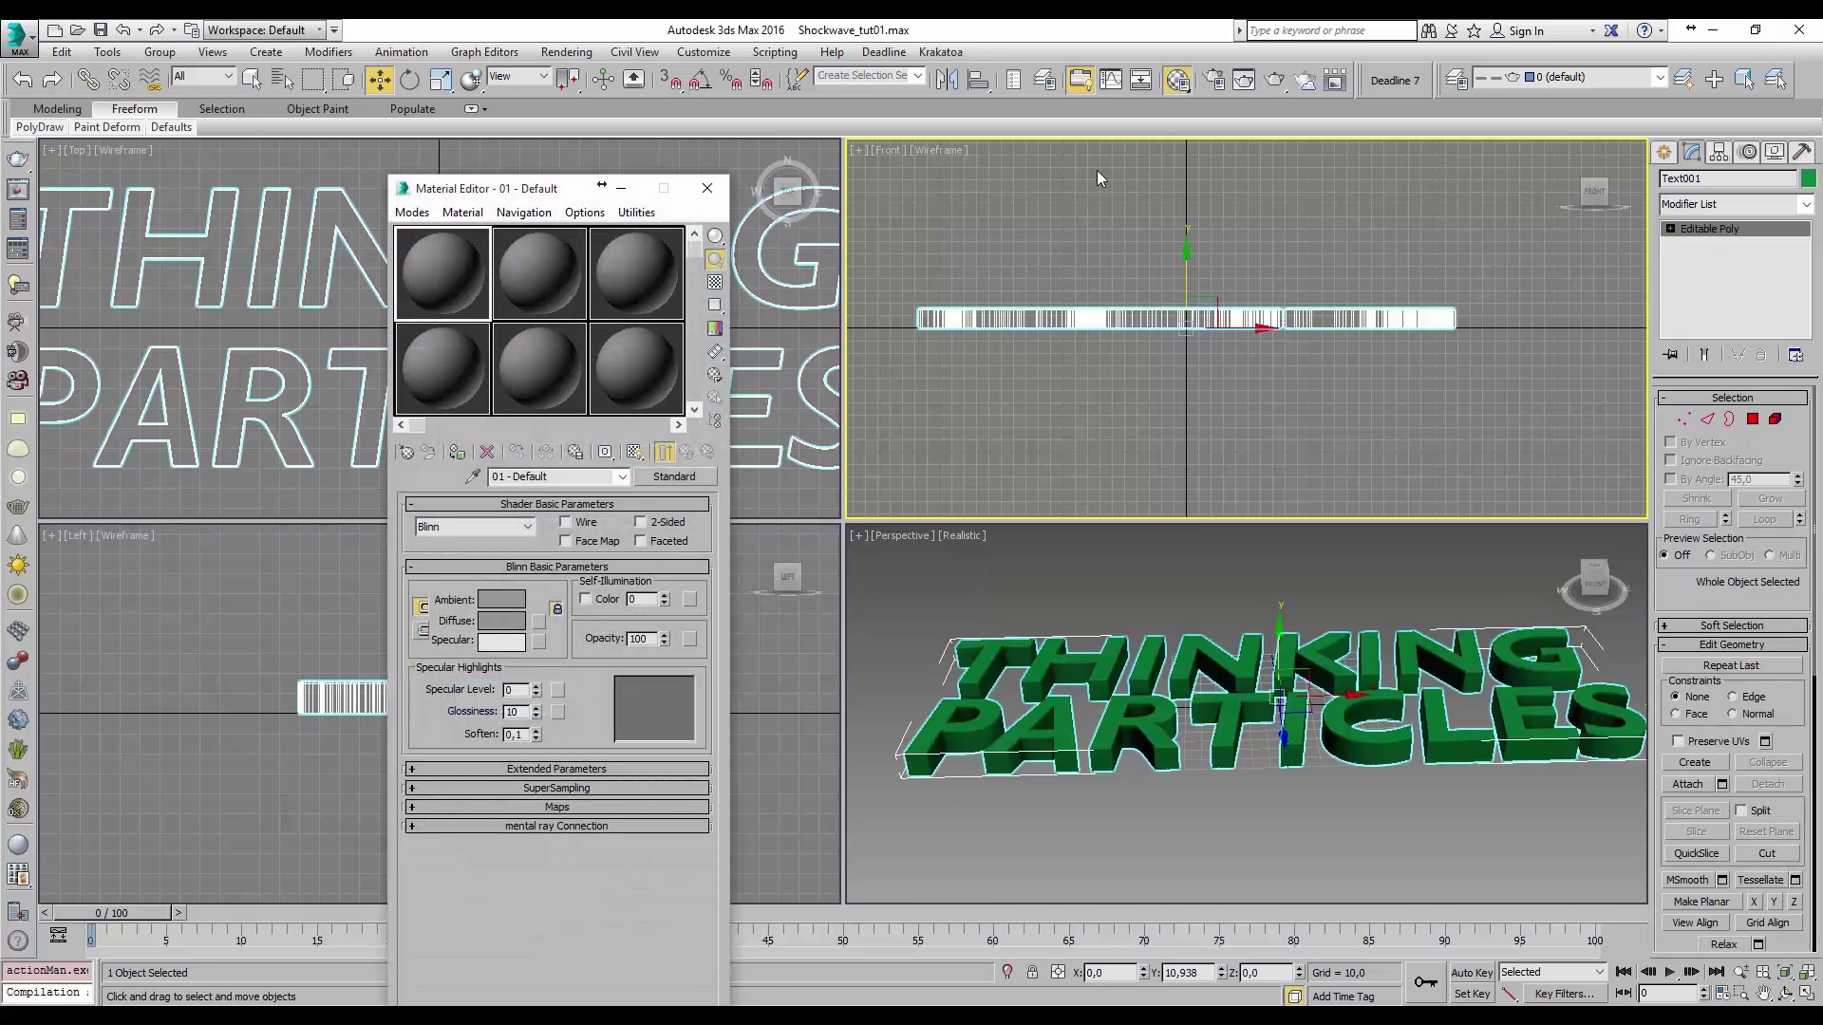
click(710, 477)
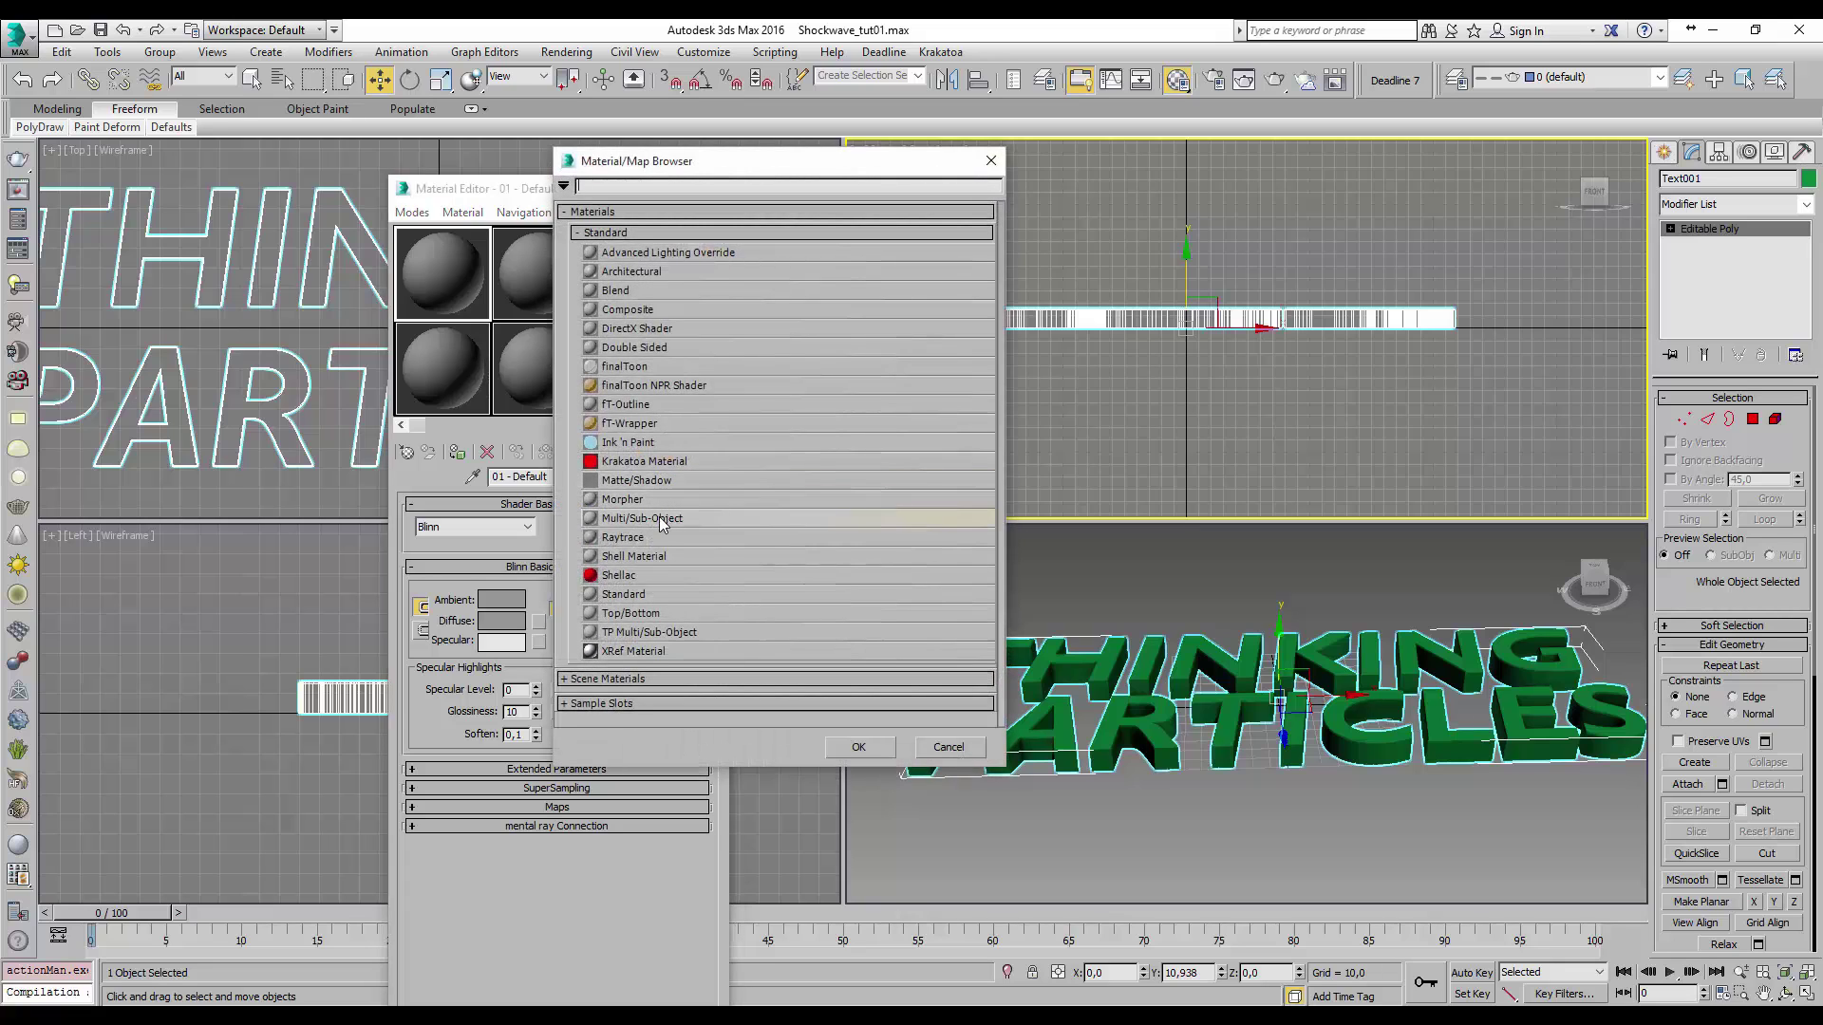
double_click(662, 525)
click(528, 714)
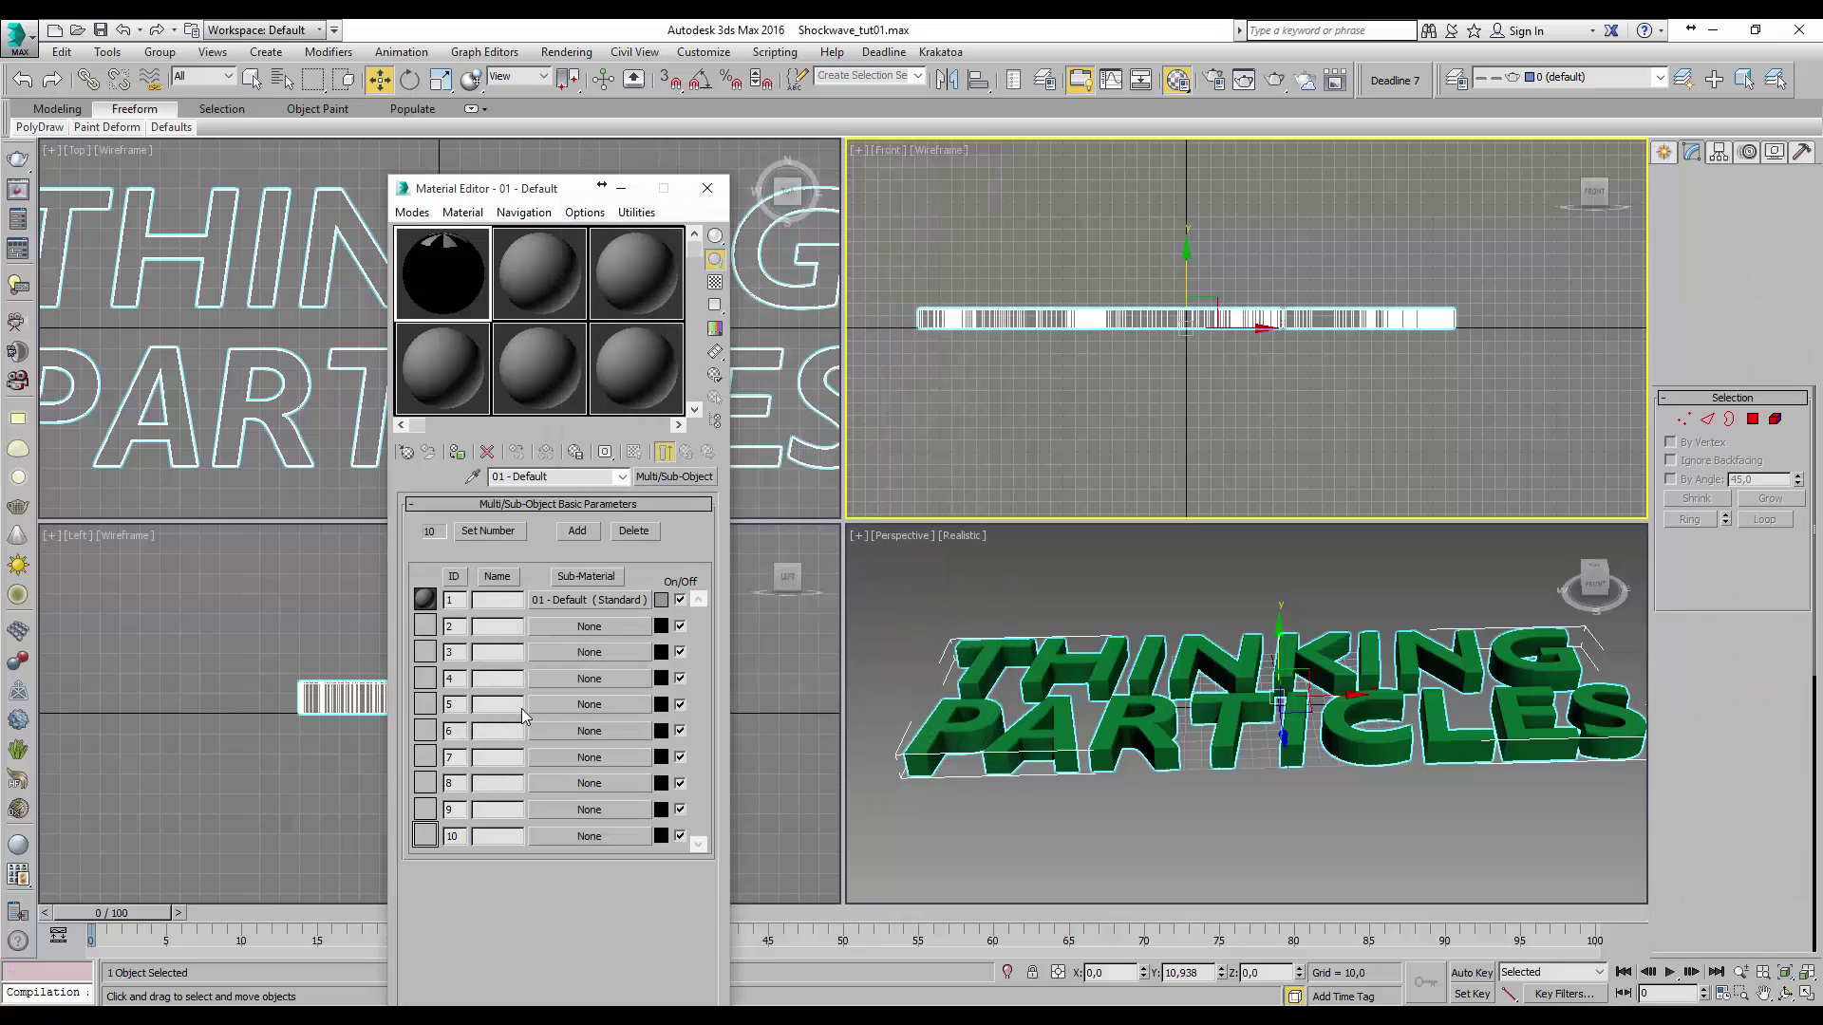
click(487, 531)
text(2)
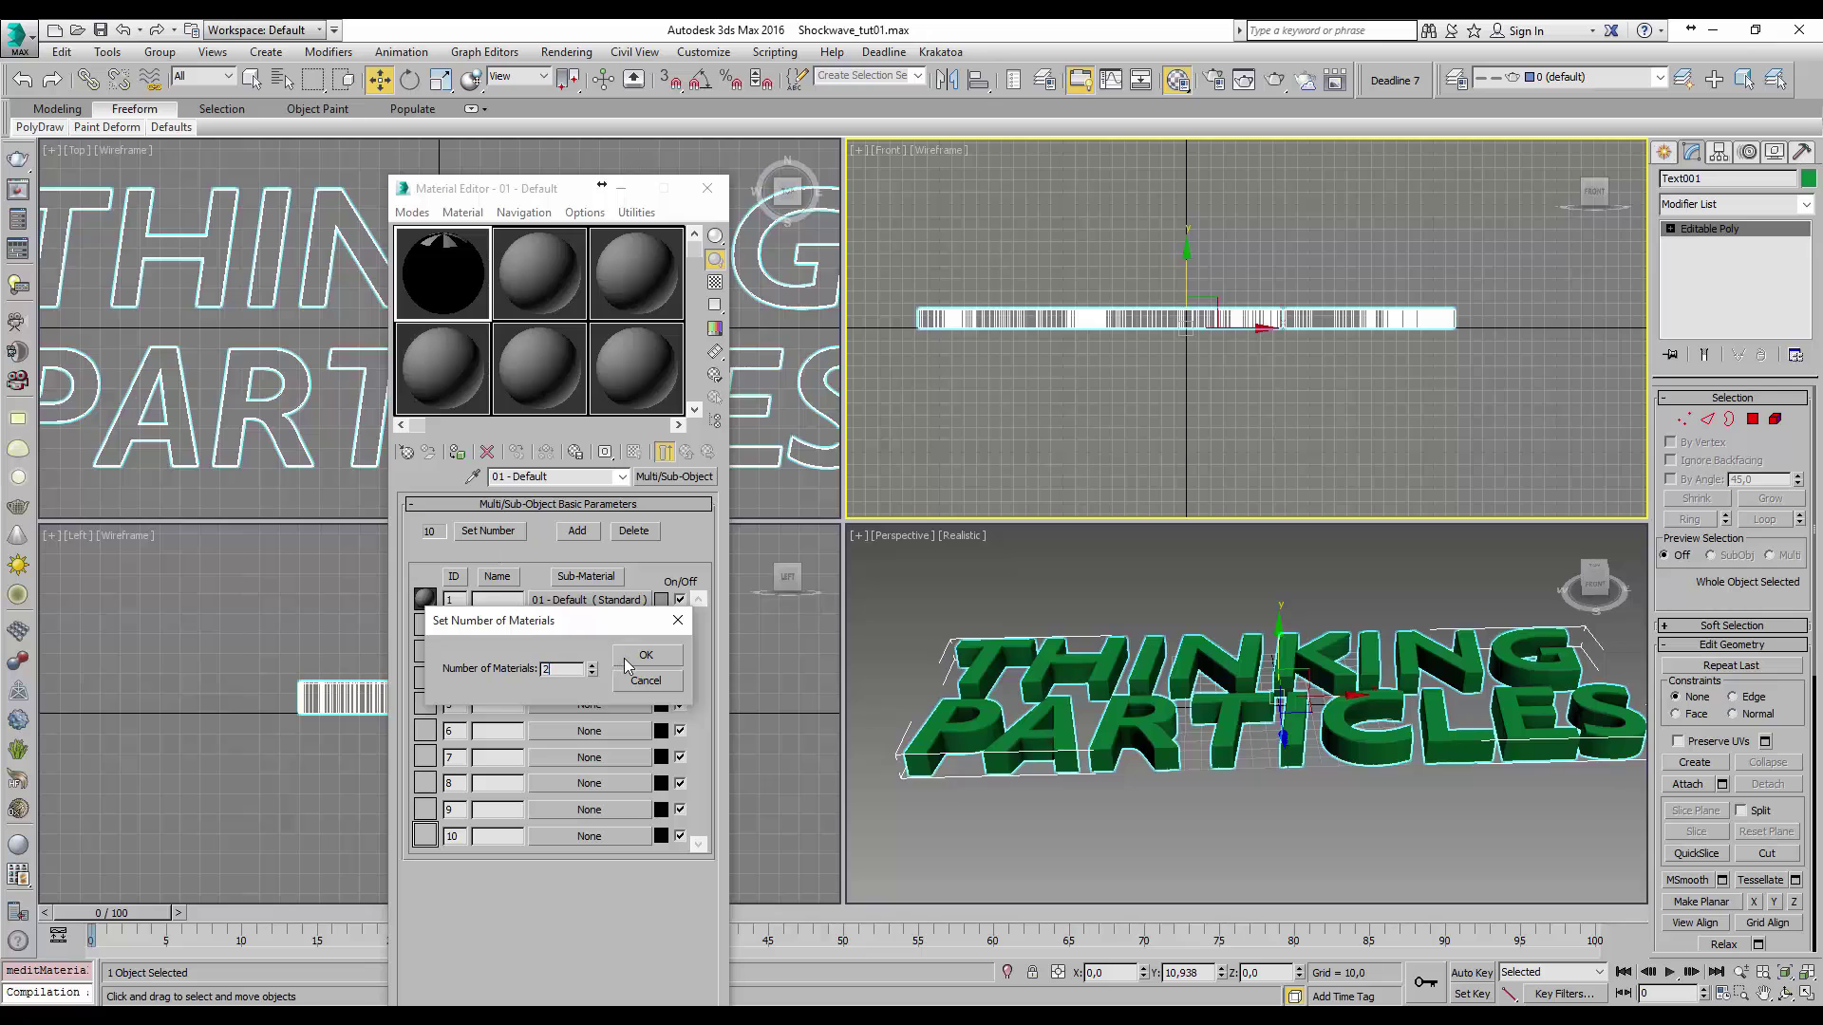
click(645, 656)
- Give sub-material 1 a Checker map in its diffuse color with U and V tiling of 25
click(586, 602)
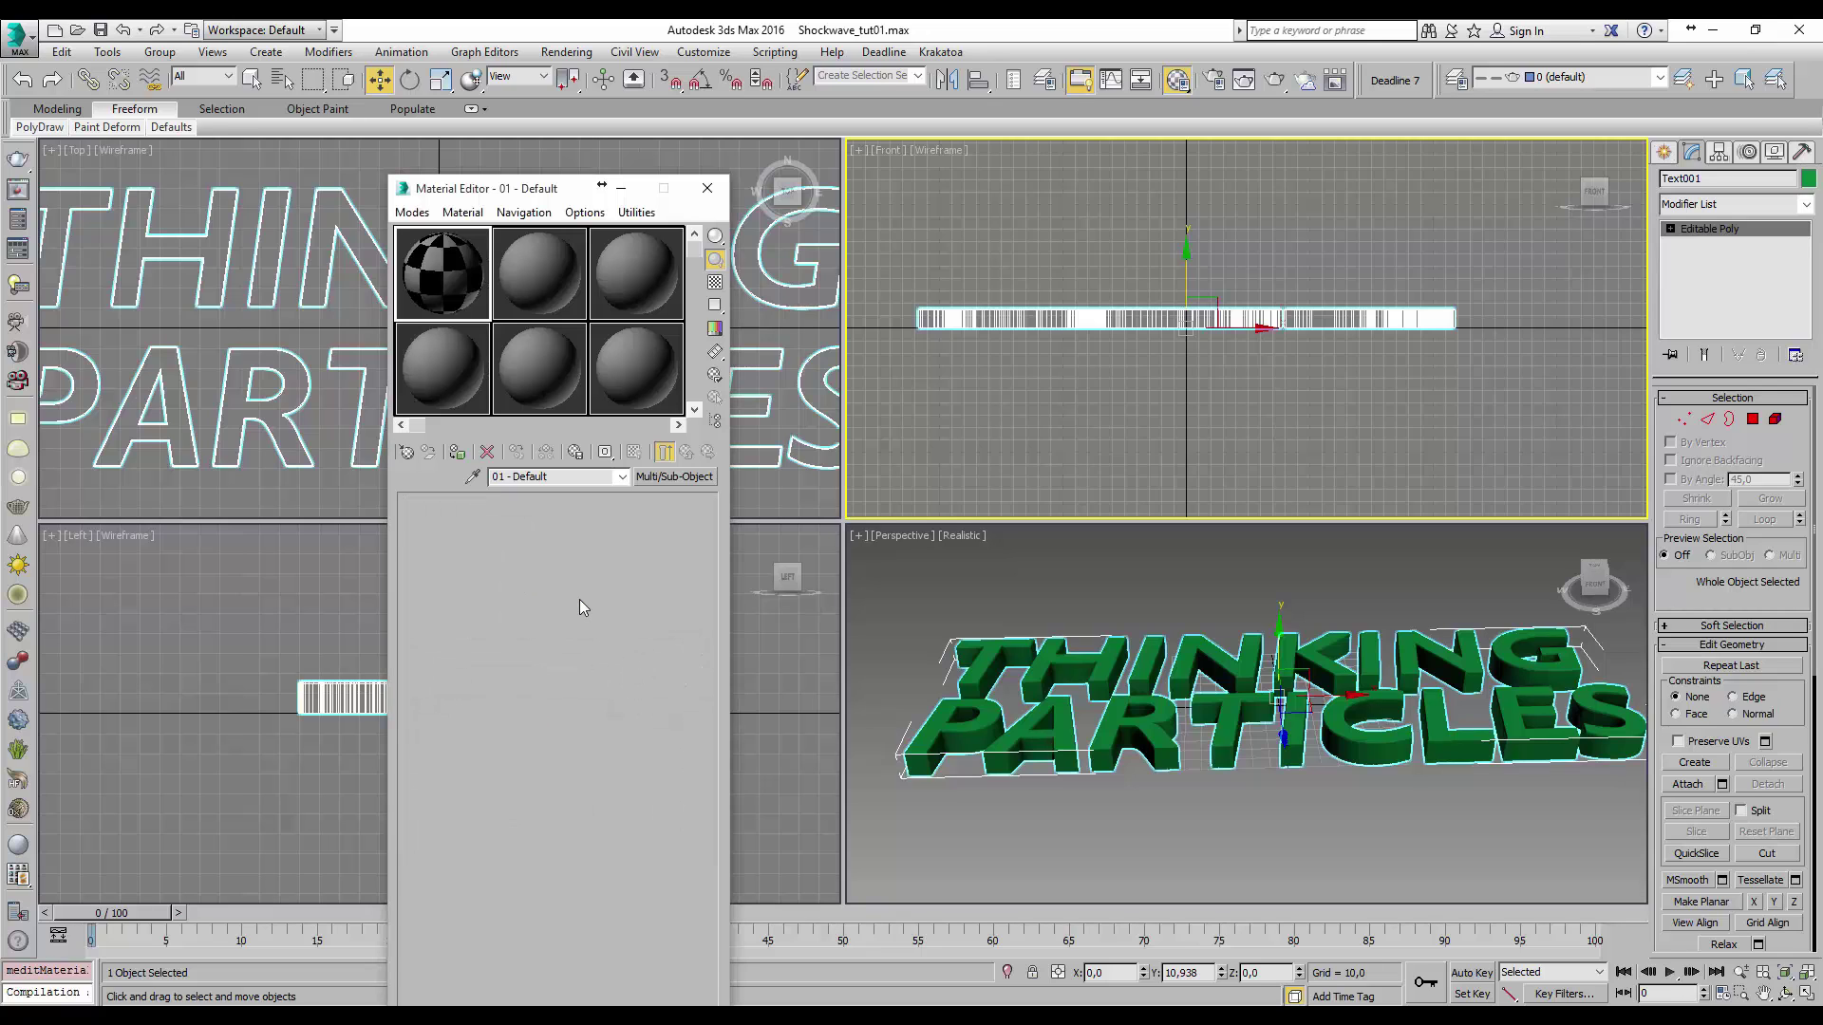
click(538, 620)
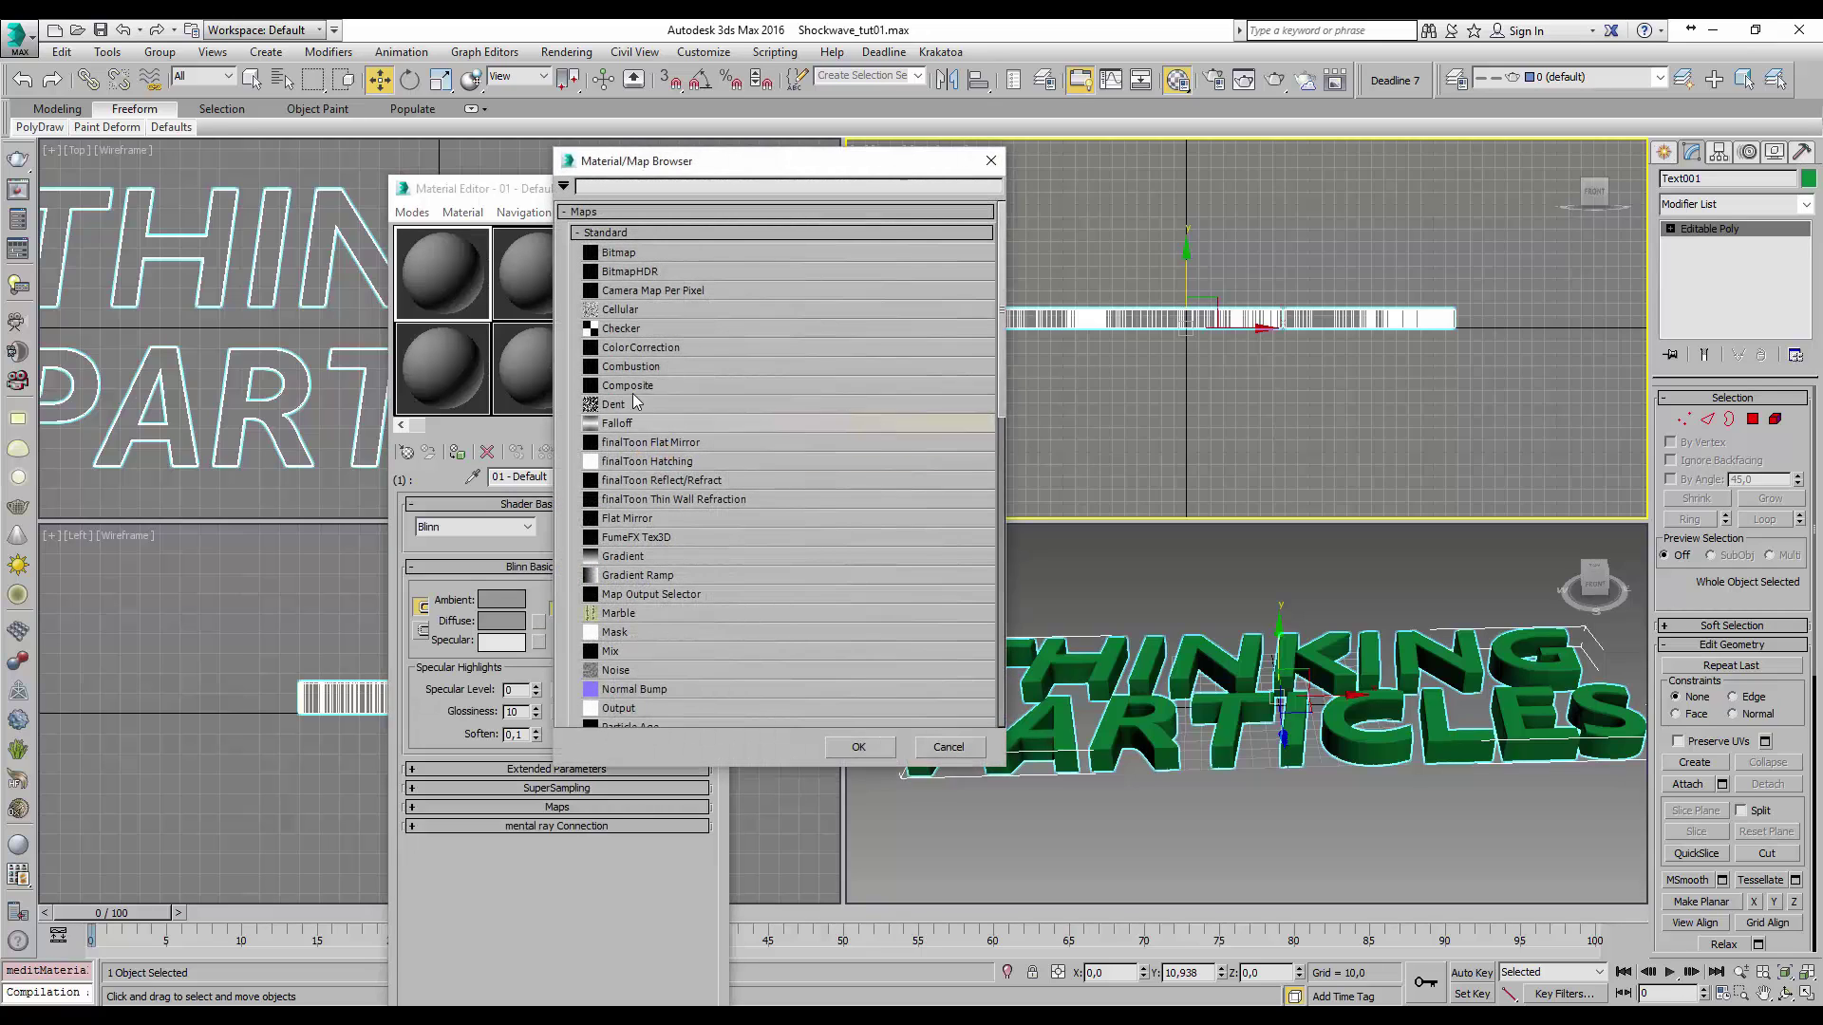
double_click(651, 328)
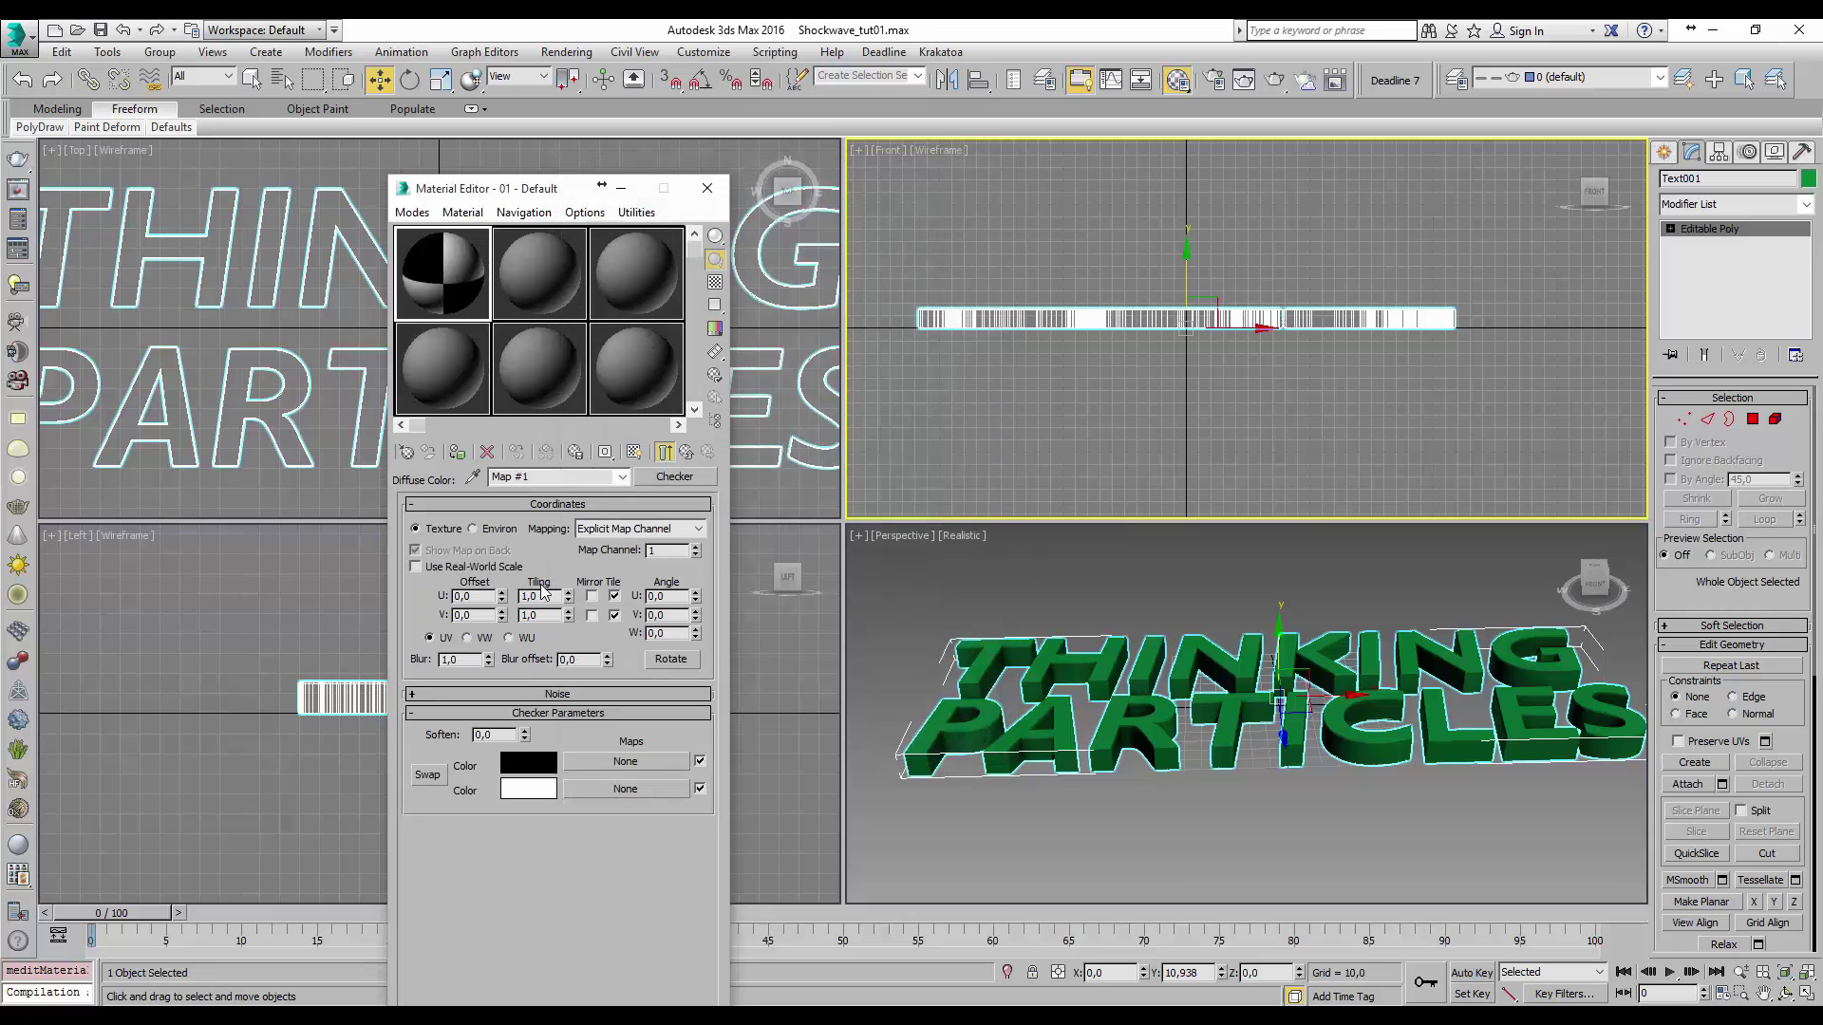
click(541, 595)
text(25)
key(Tab)
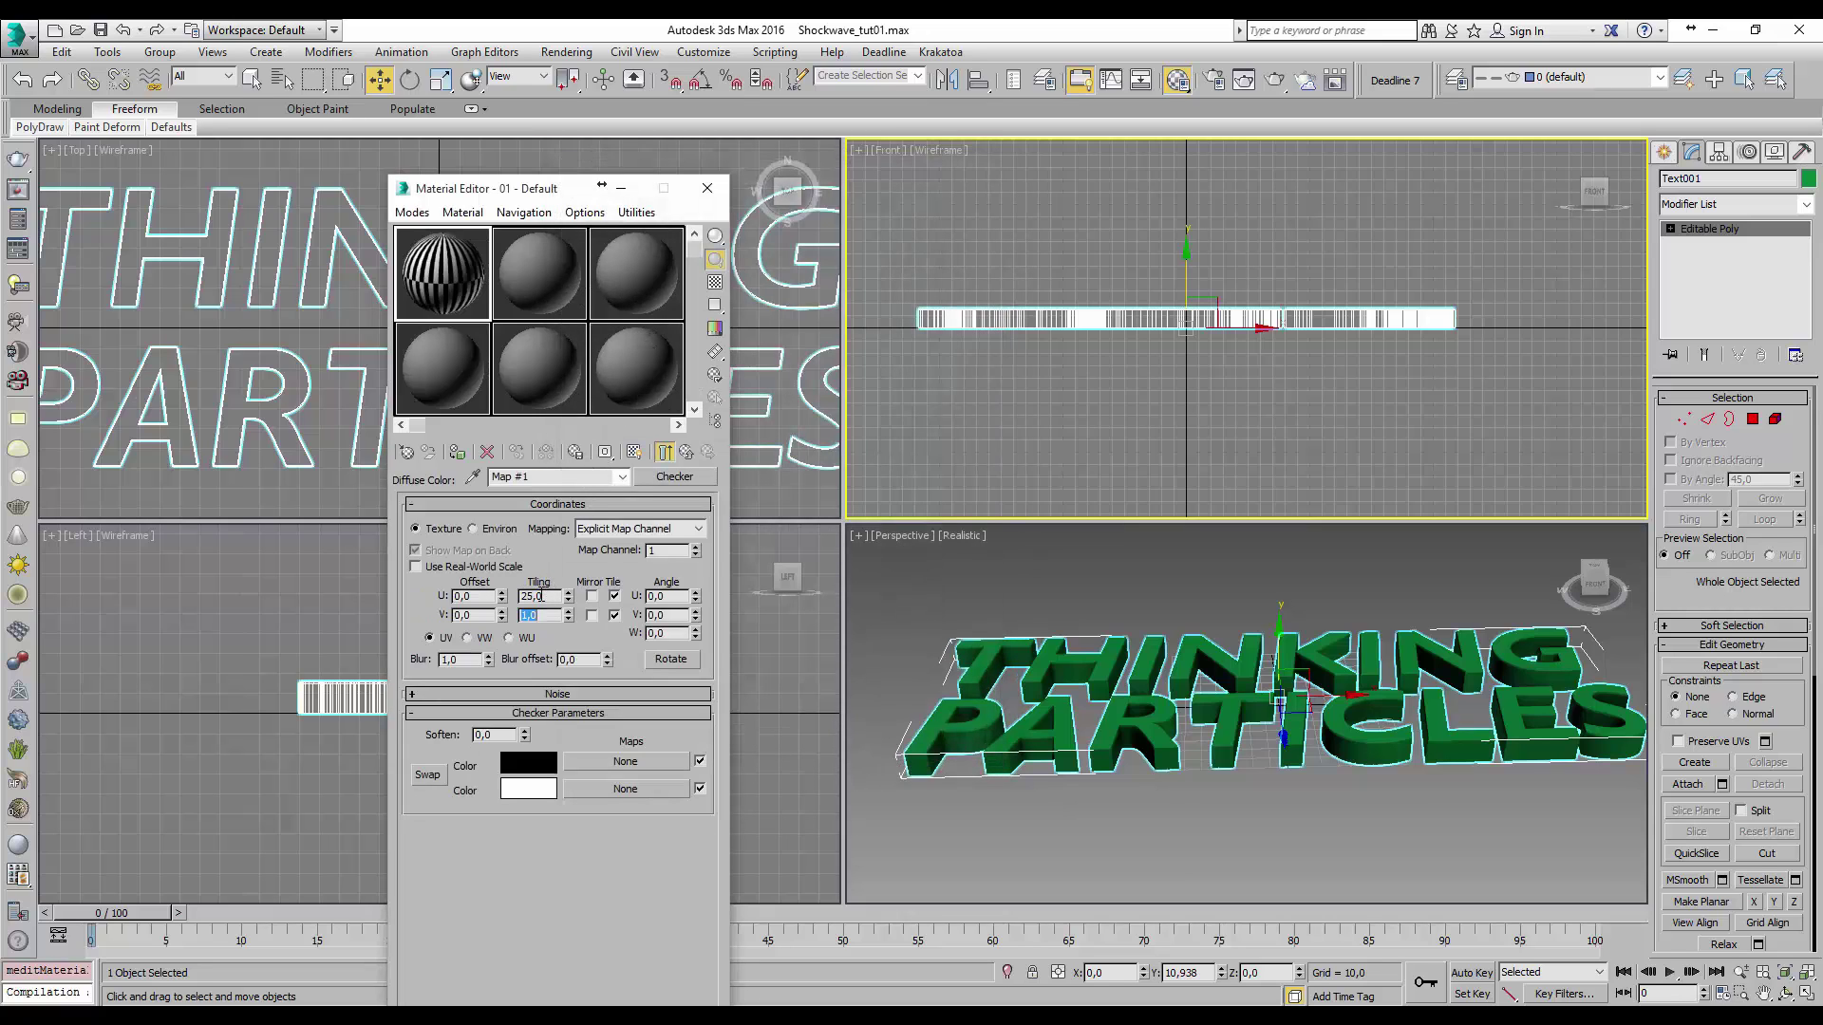
text(25)
key(Return)
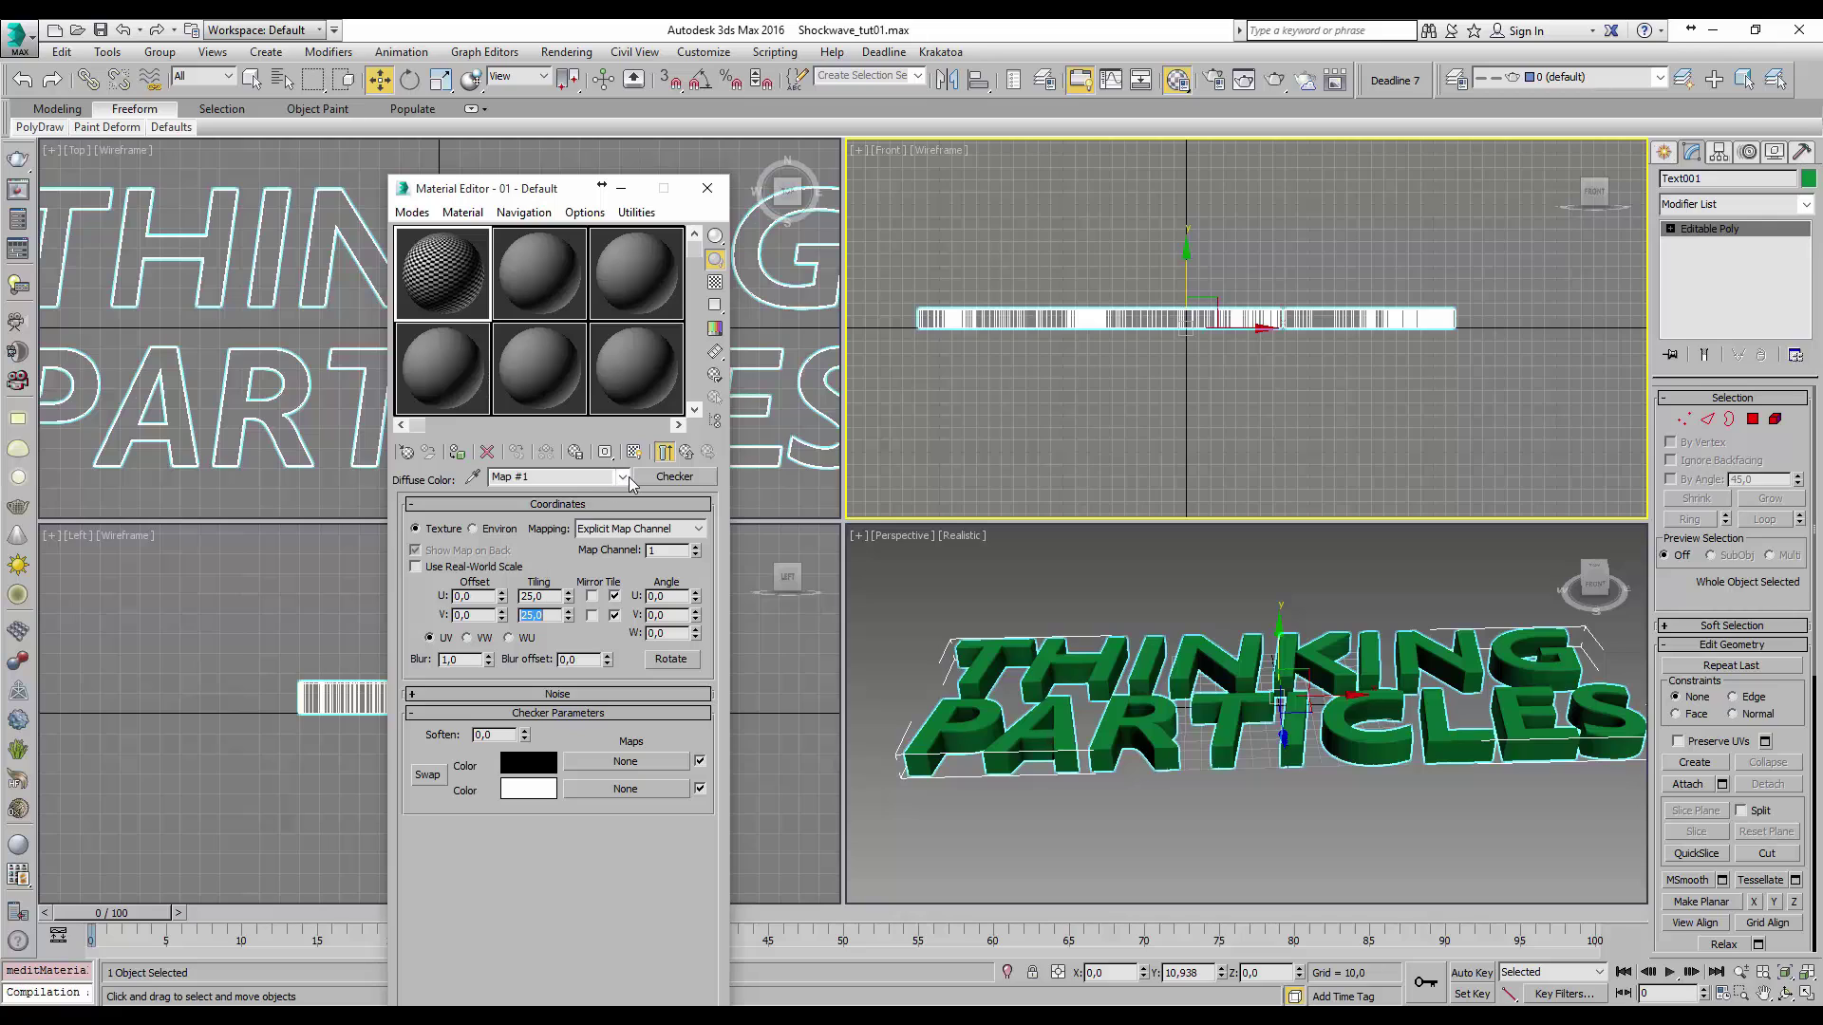
- Copy sub-material 1 into slot 2 as a copy and assign the Multi/Sub-Object material to the text mesh
click(686, 453)
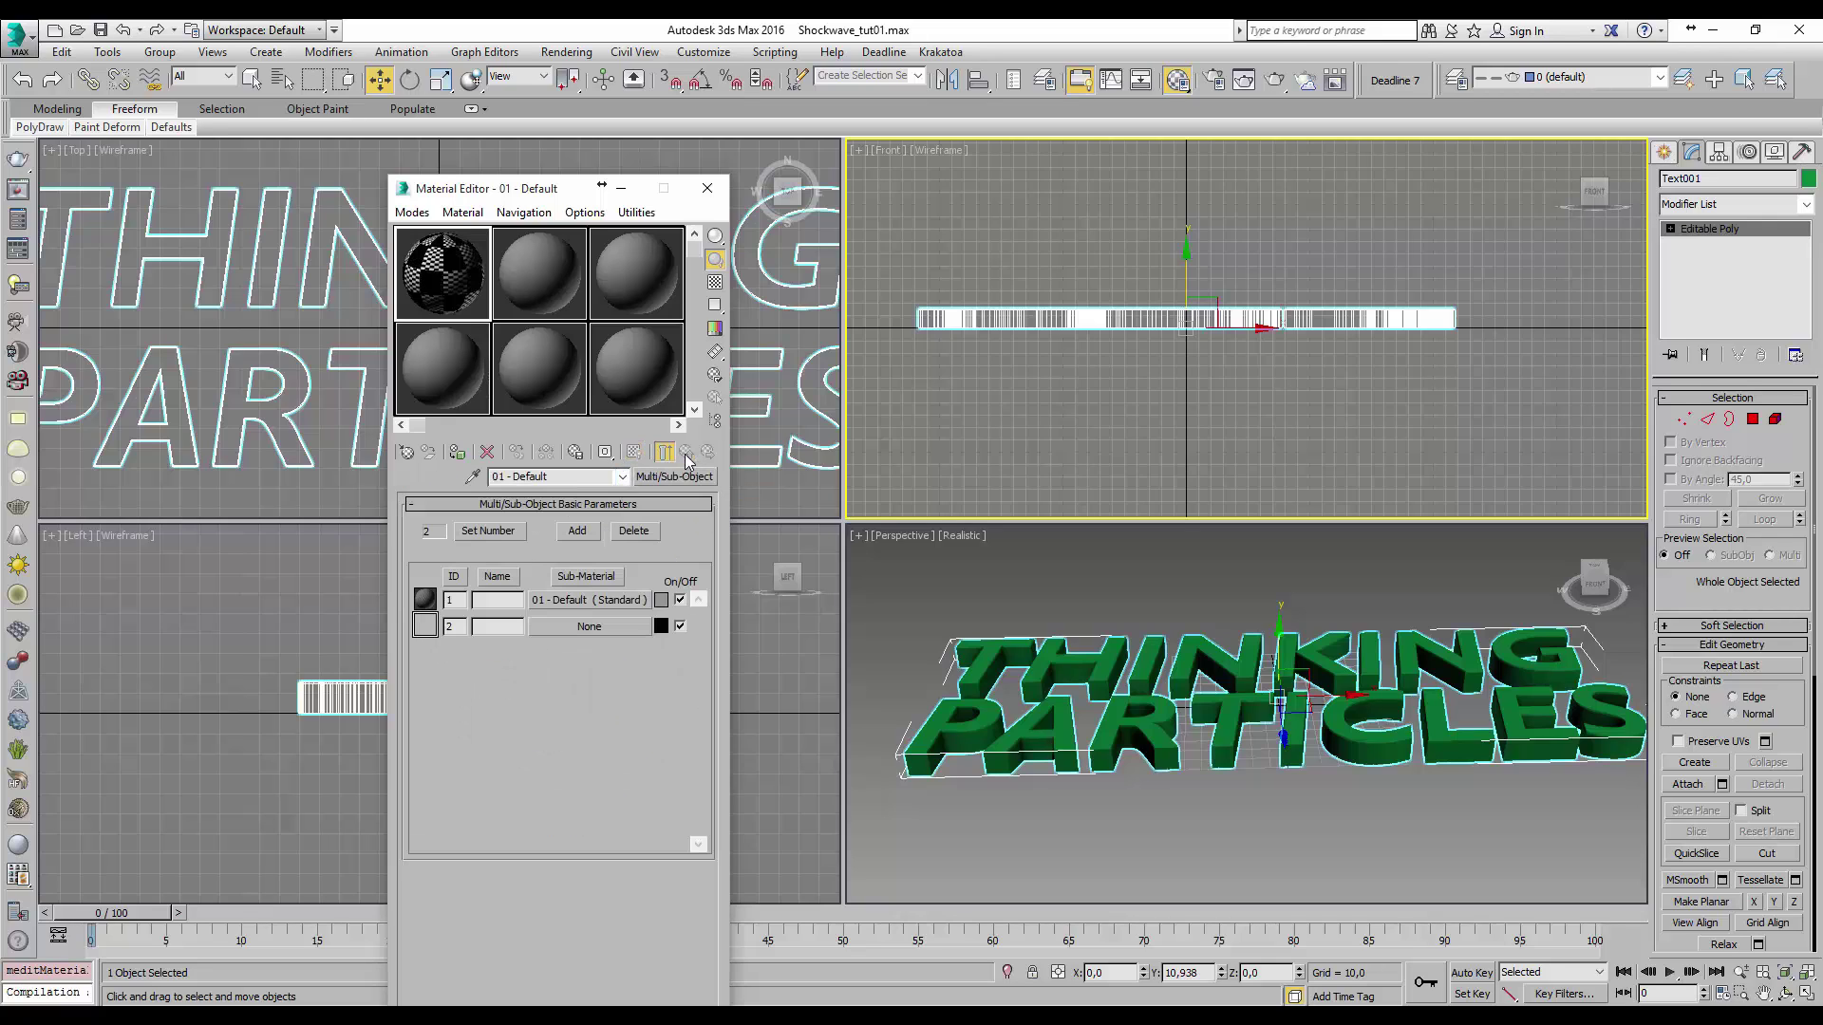
drag(589, 599, 588, 634)
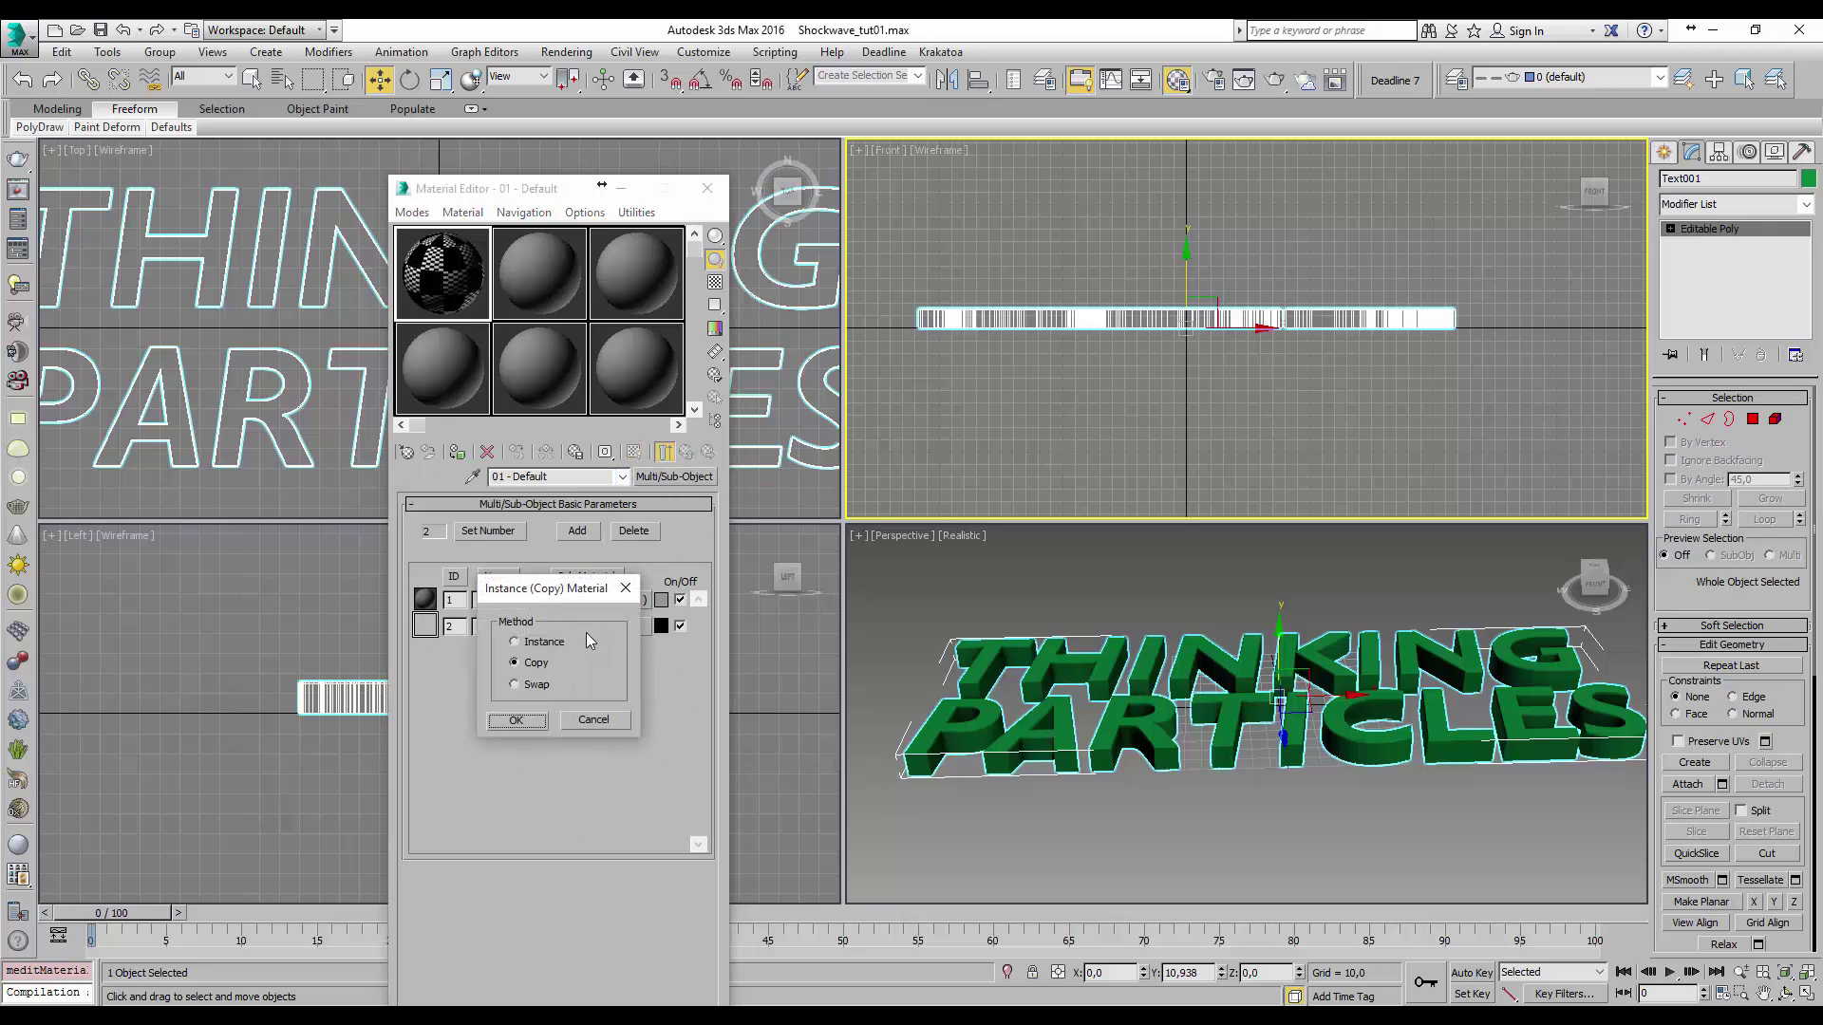
click(516, 726)
drag(446, 302, 1046, 666)
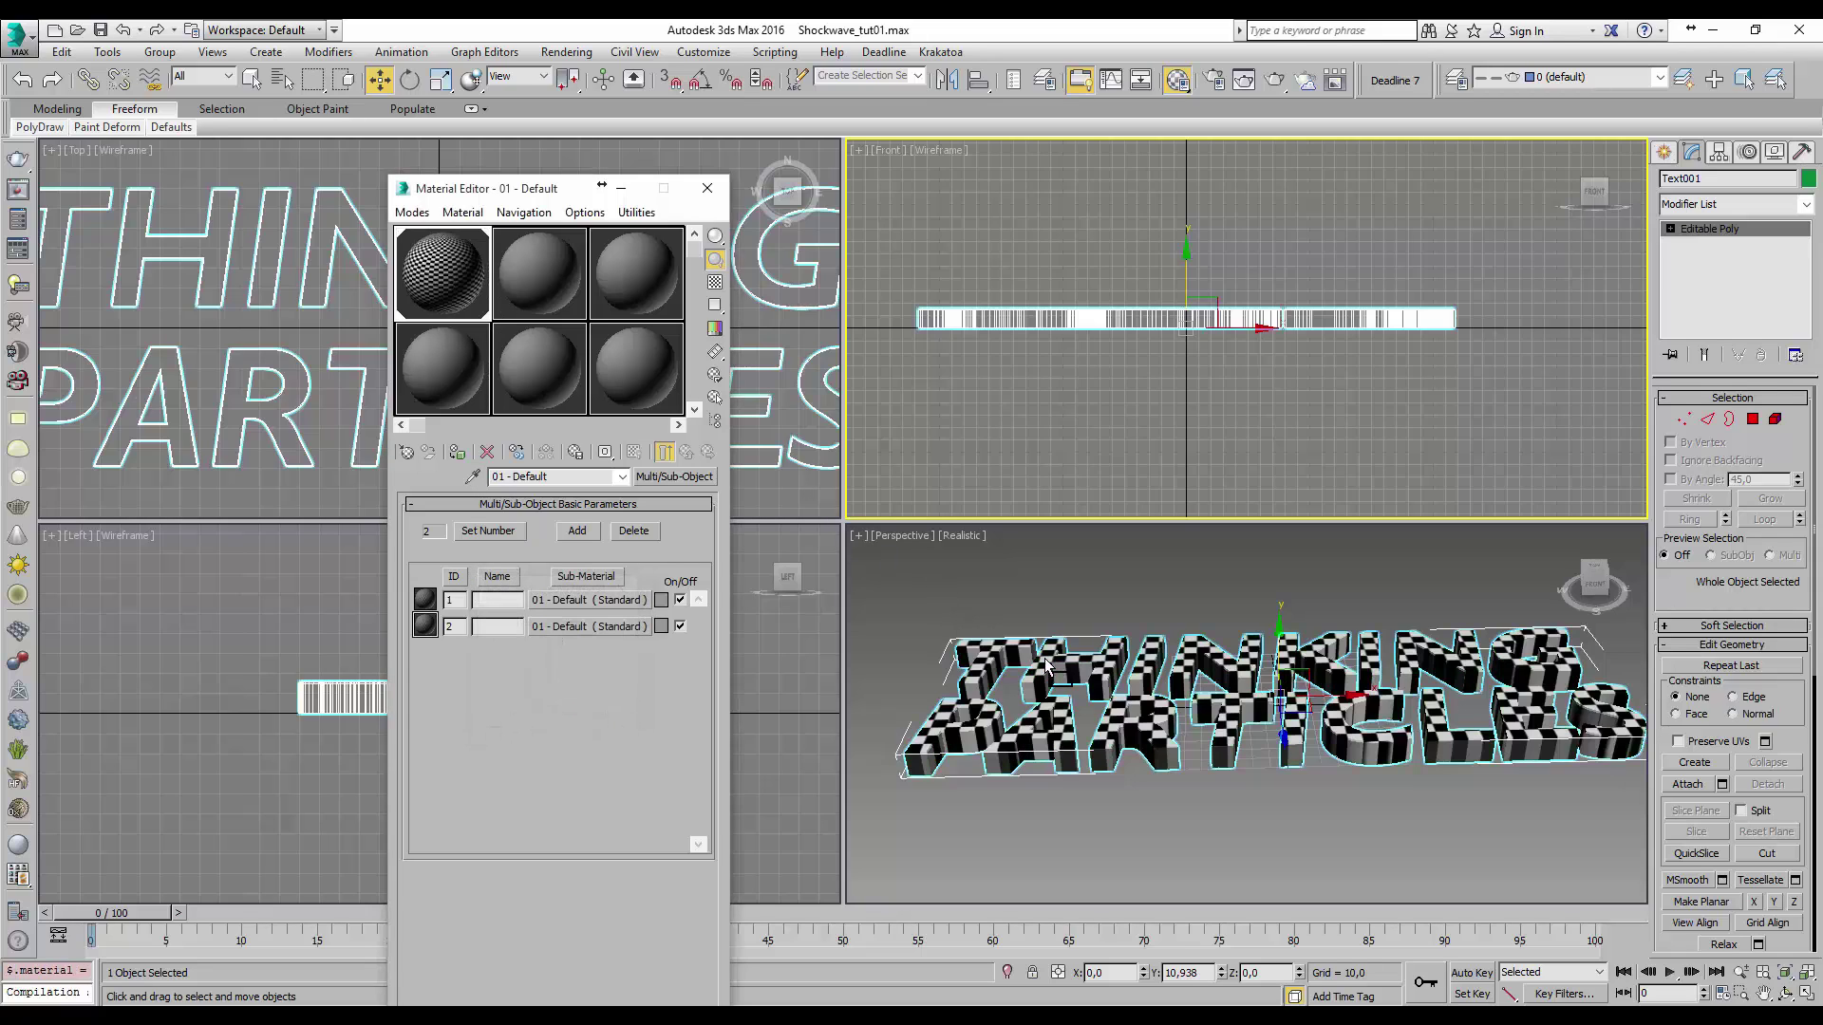
click(707, 188)
scroll(692, 223, down, 8)
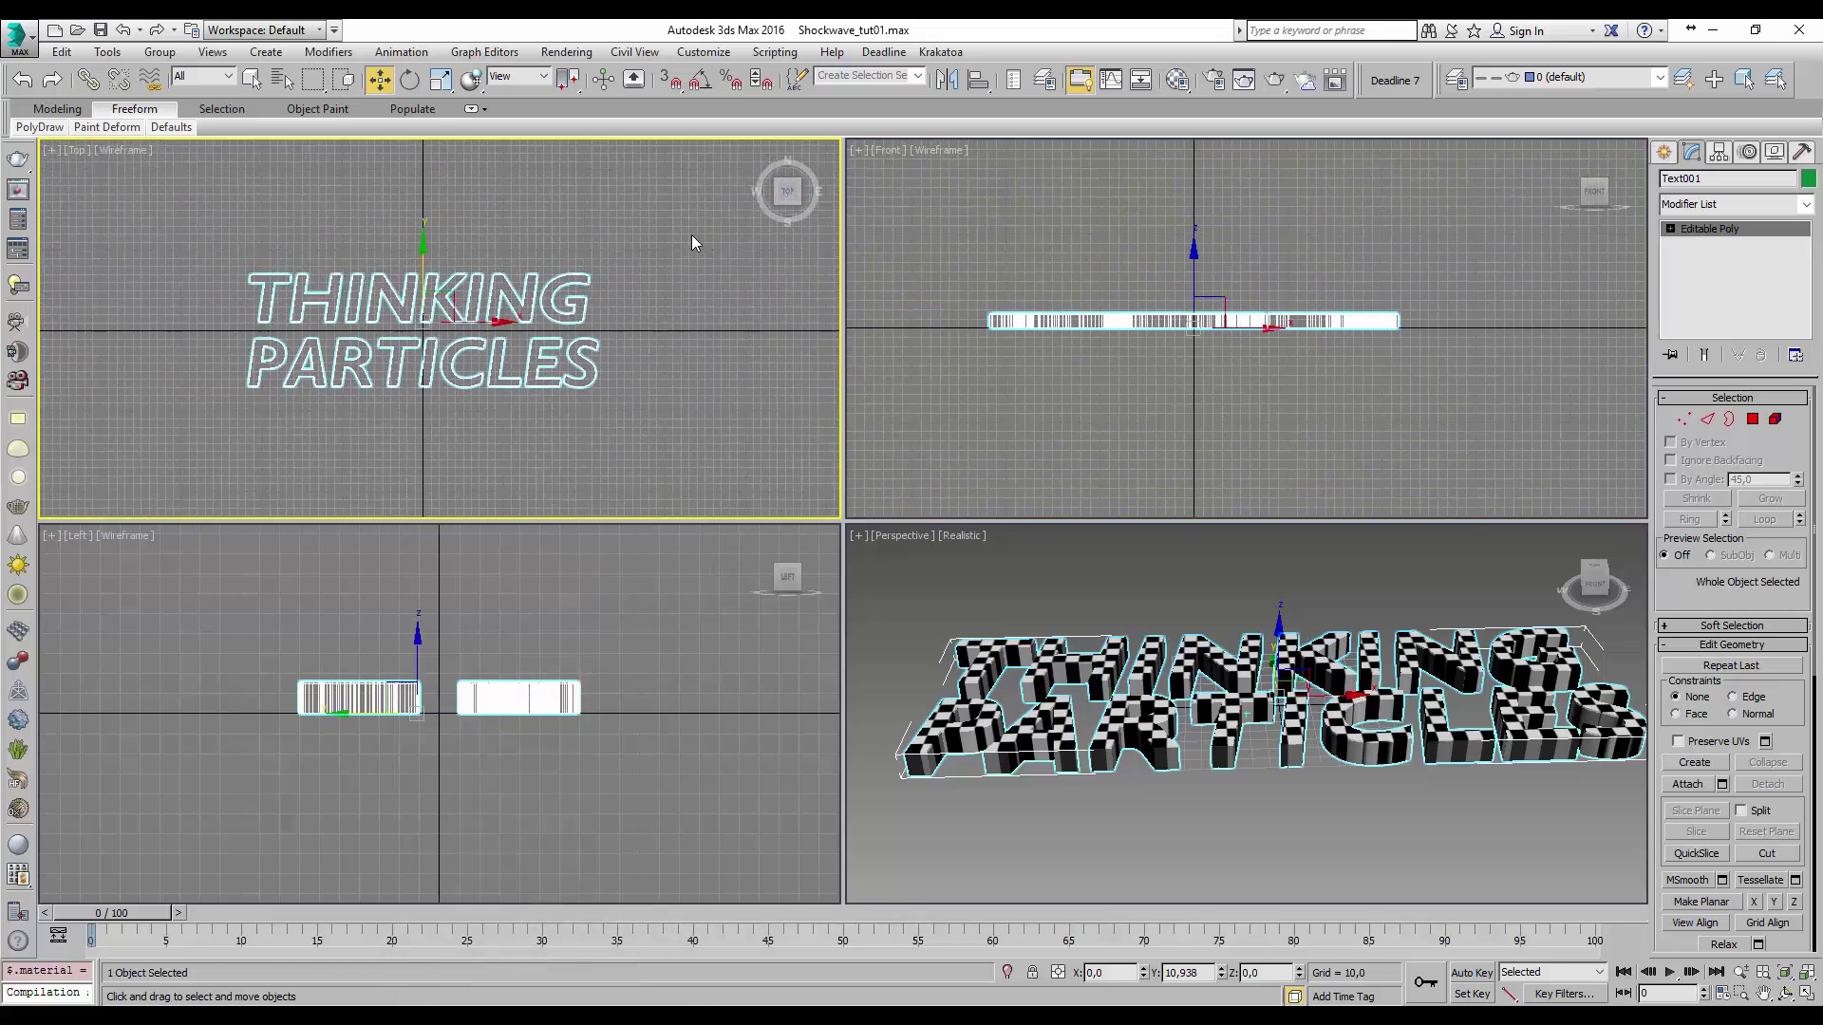
- Create a ground box around and beneath the text in the Top view, about 1272 long, 2446 wide and -22.6 high
scroll(691, 243, down, 2)
click(1664, 153)
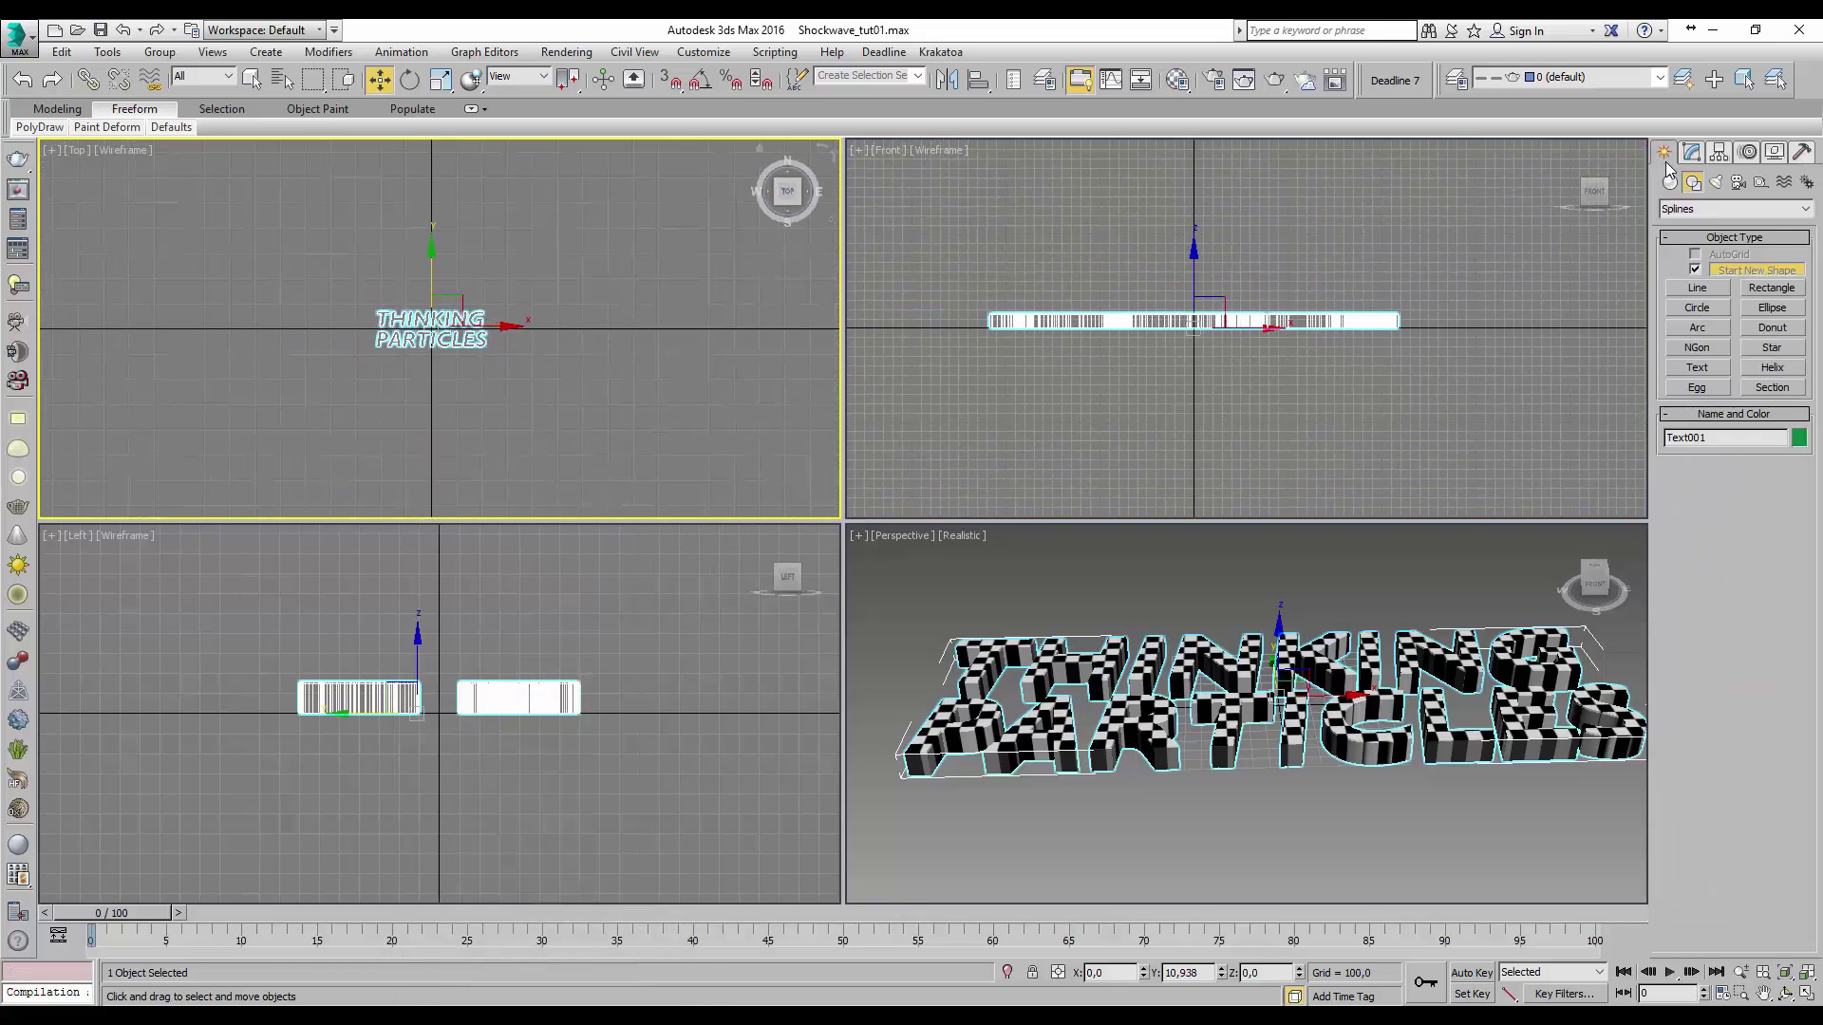
click(1671, 182)
click(1697, 274)
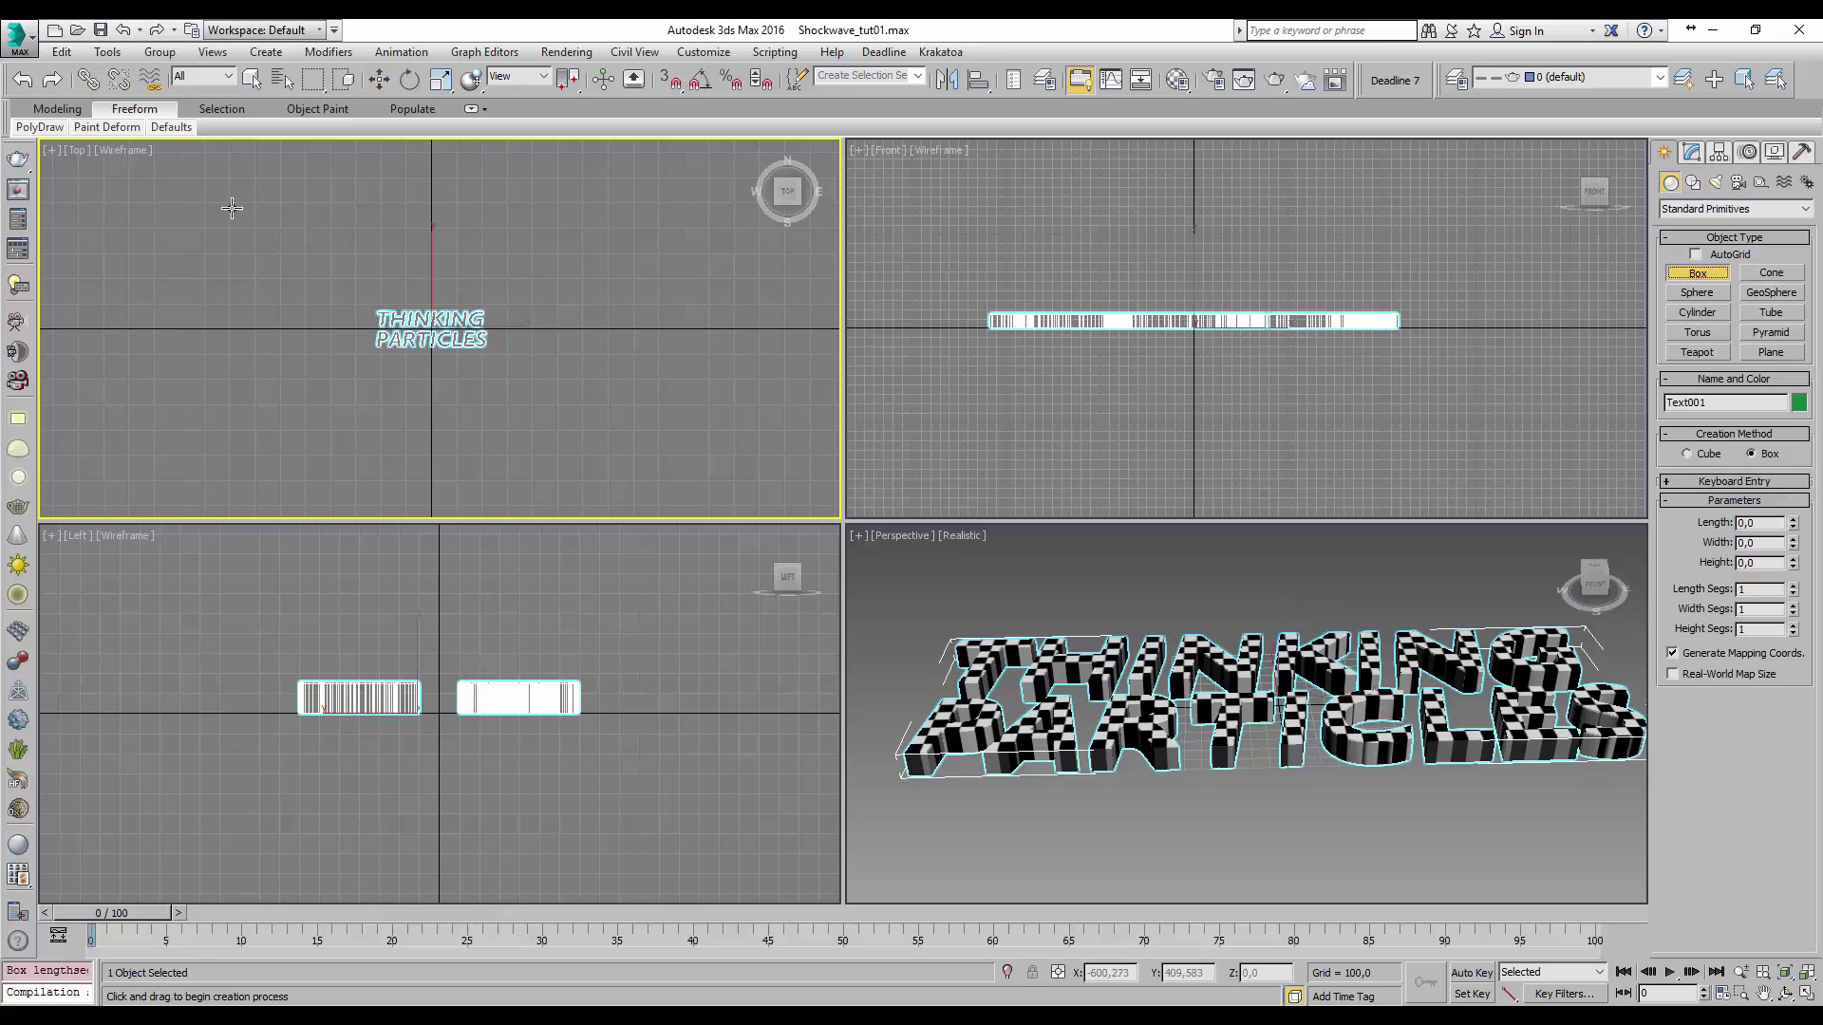
drag(127, 179, 213, 260)
drag(297, 326, 757, 501)
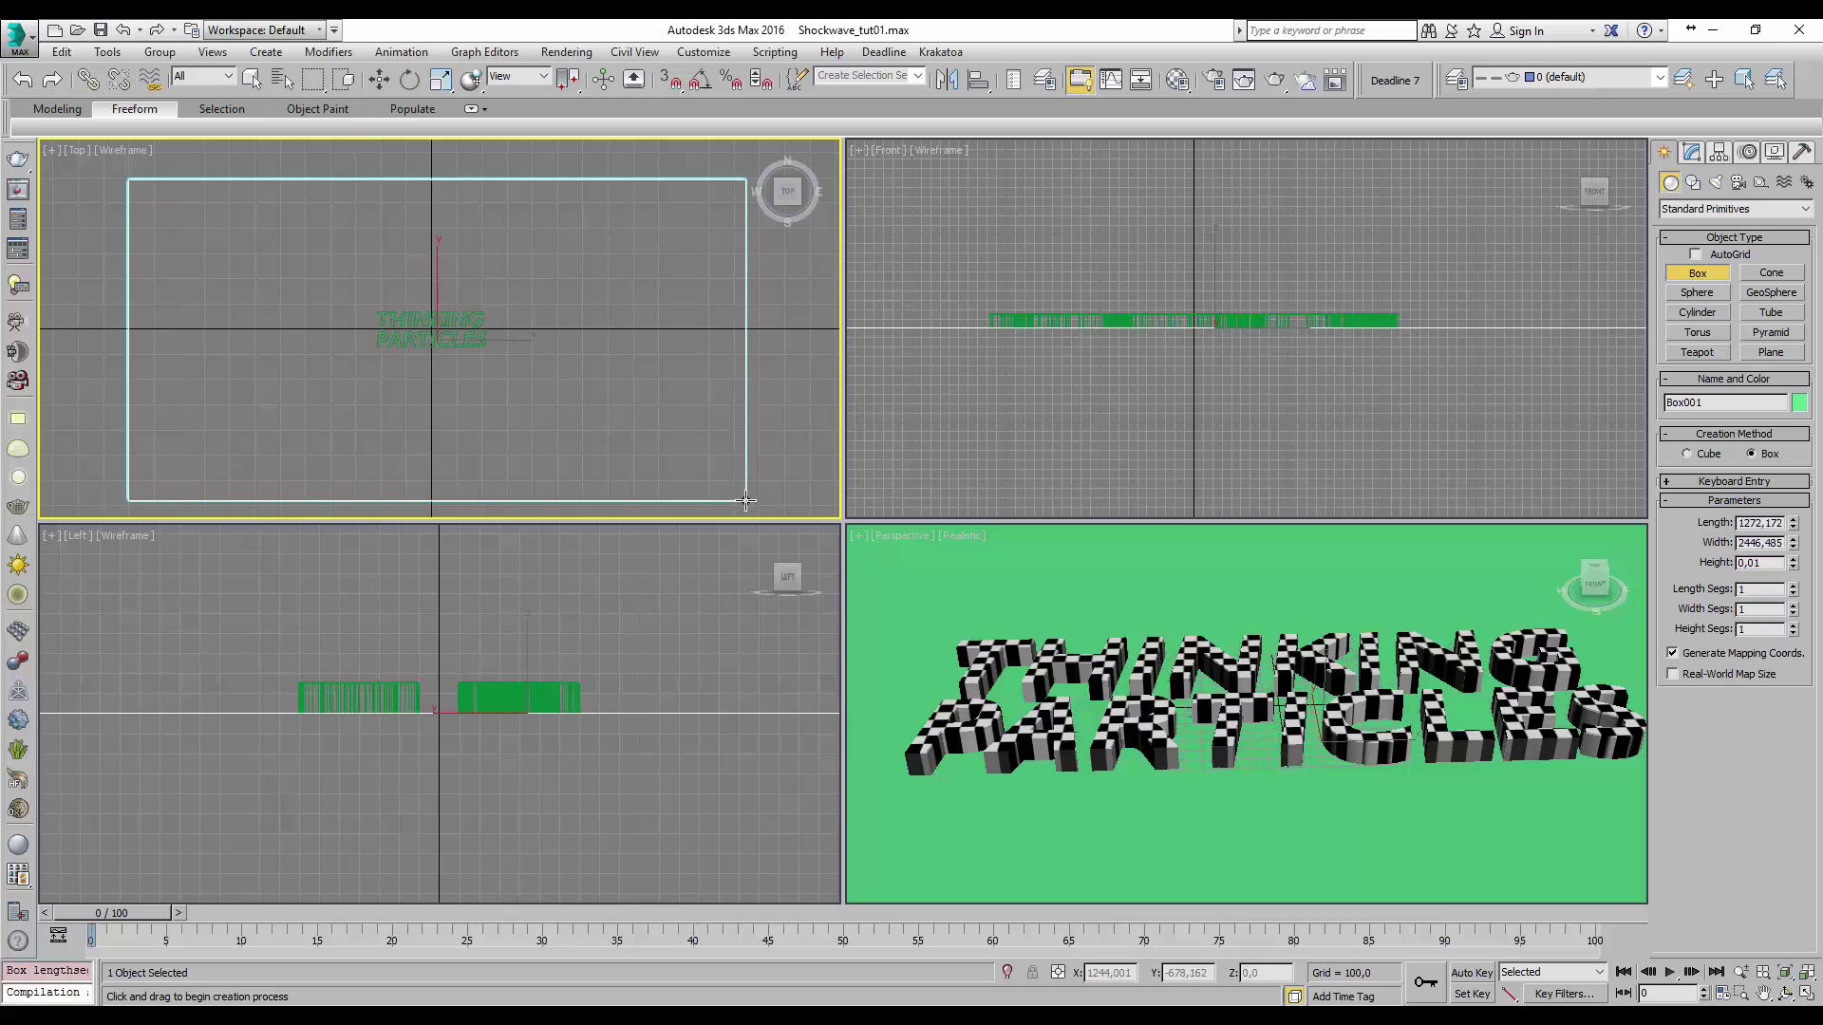
click(757, 500)
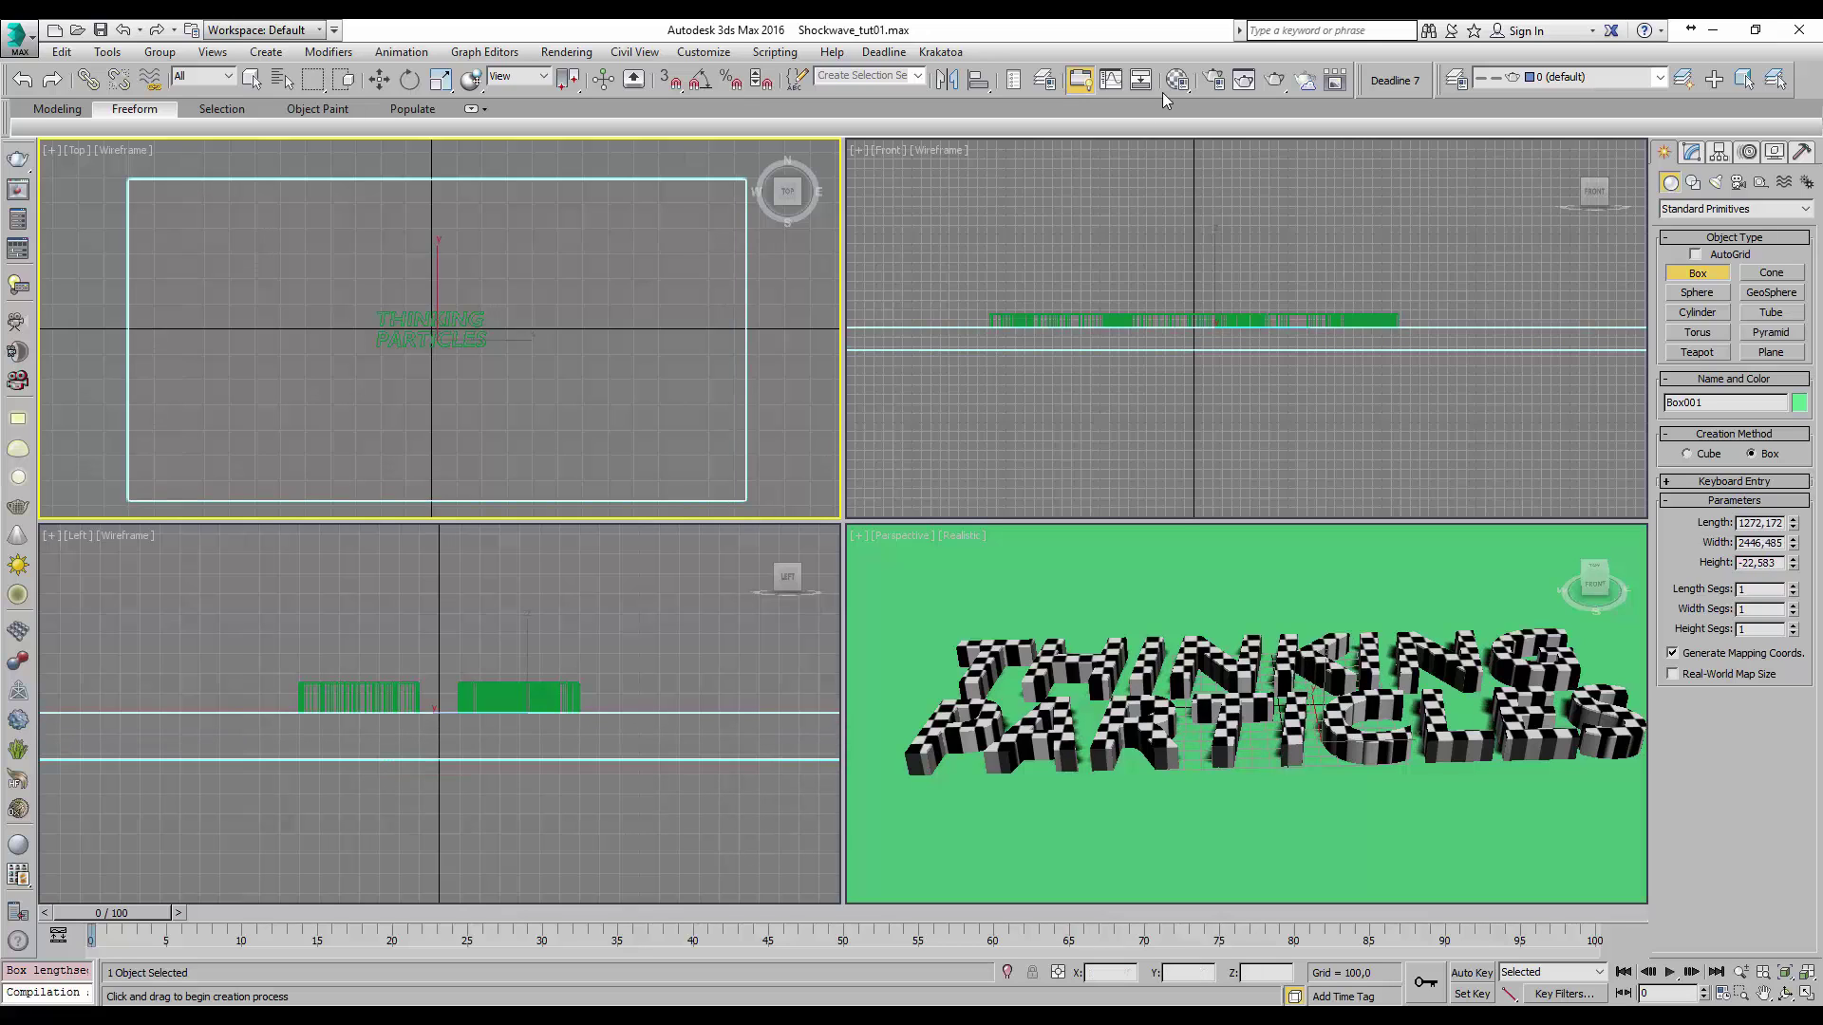
- Assign the second material, 02 - Default, to the ground box
click(1177, 80)
click(568, 281)
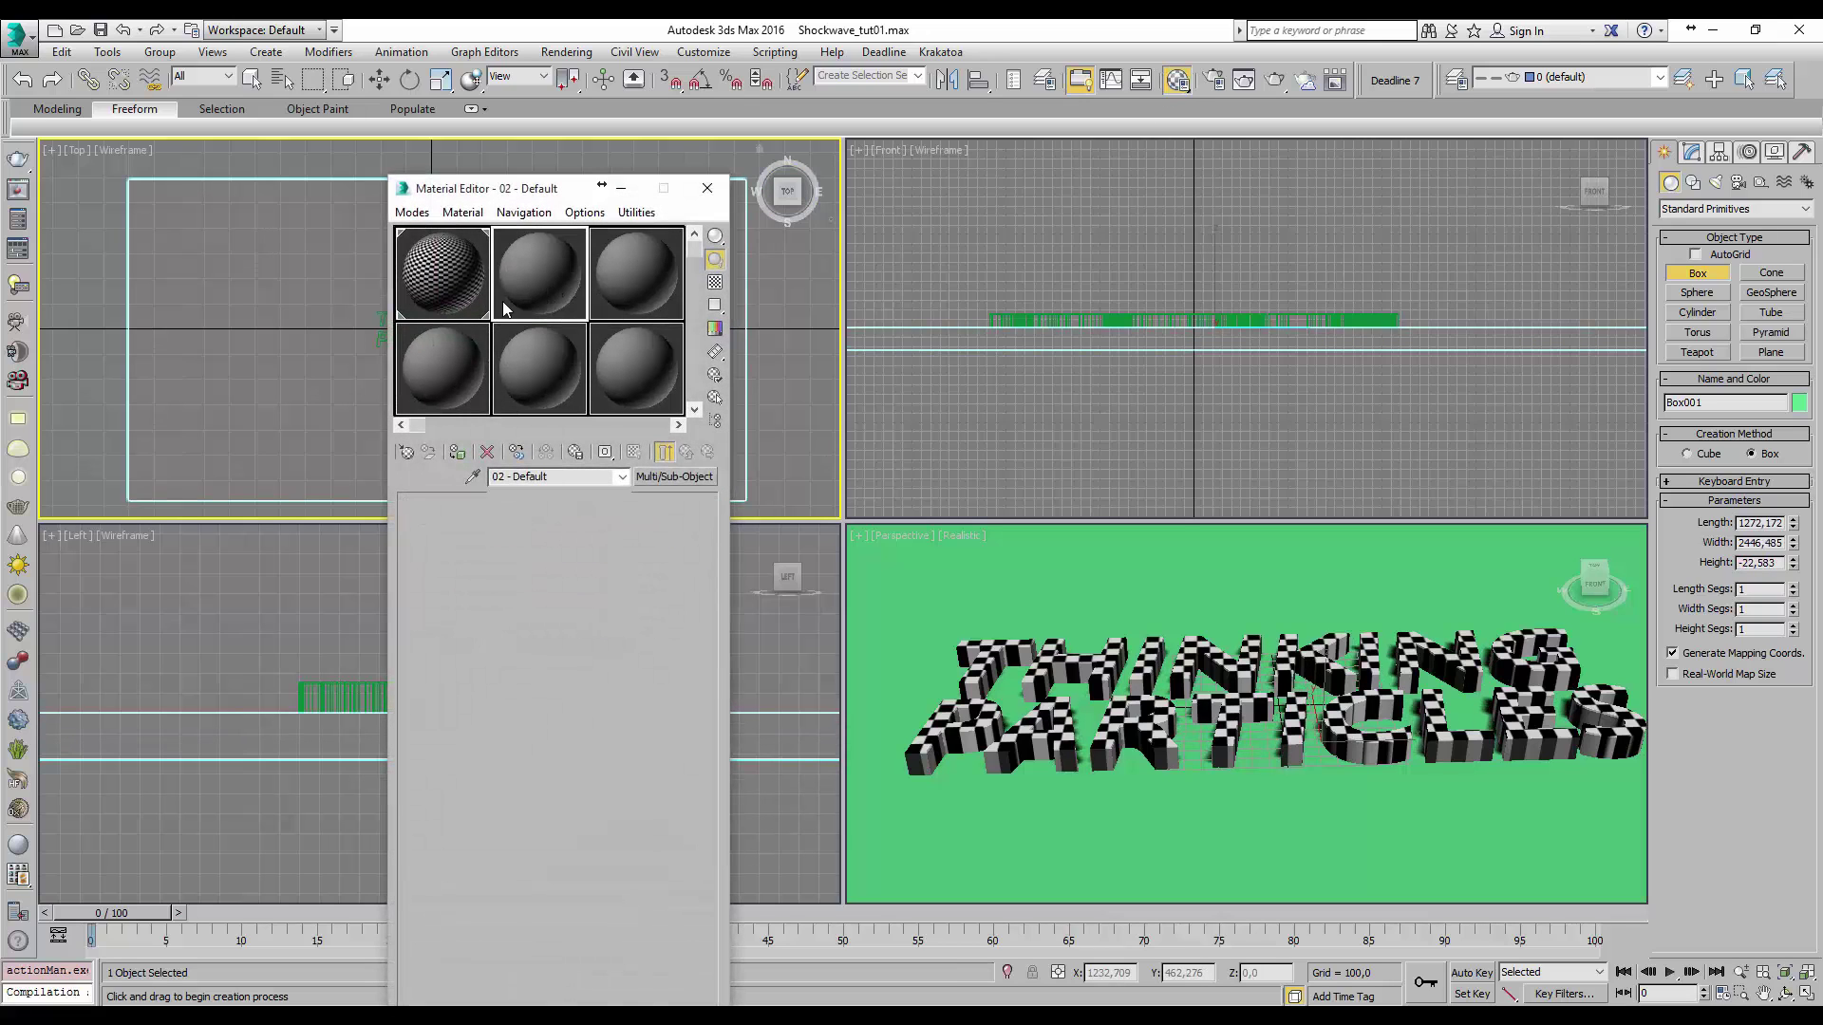
click(459, 454)
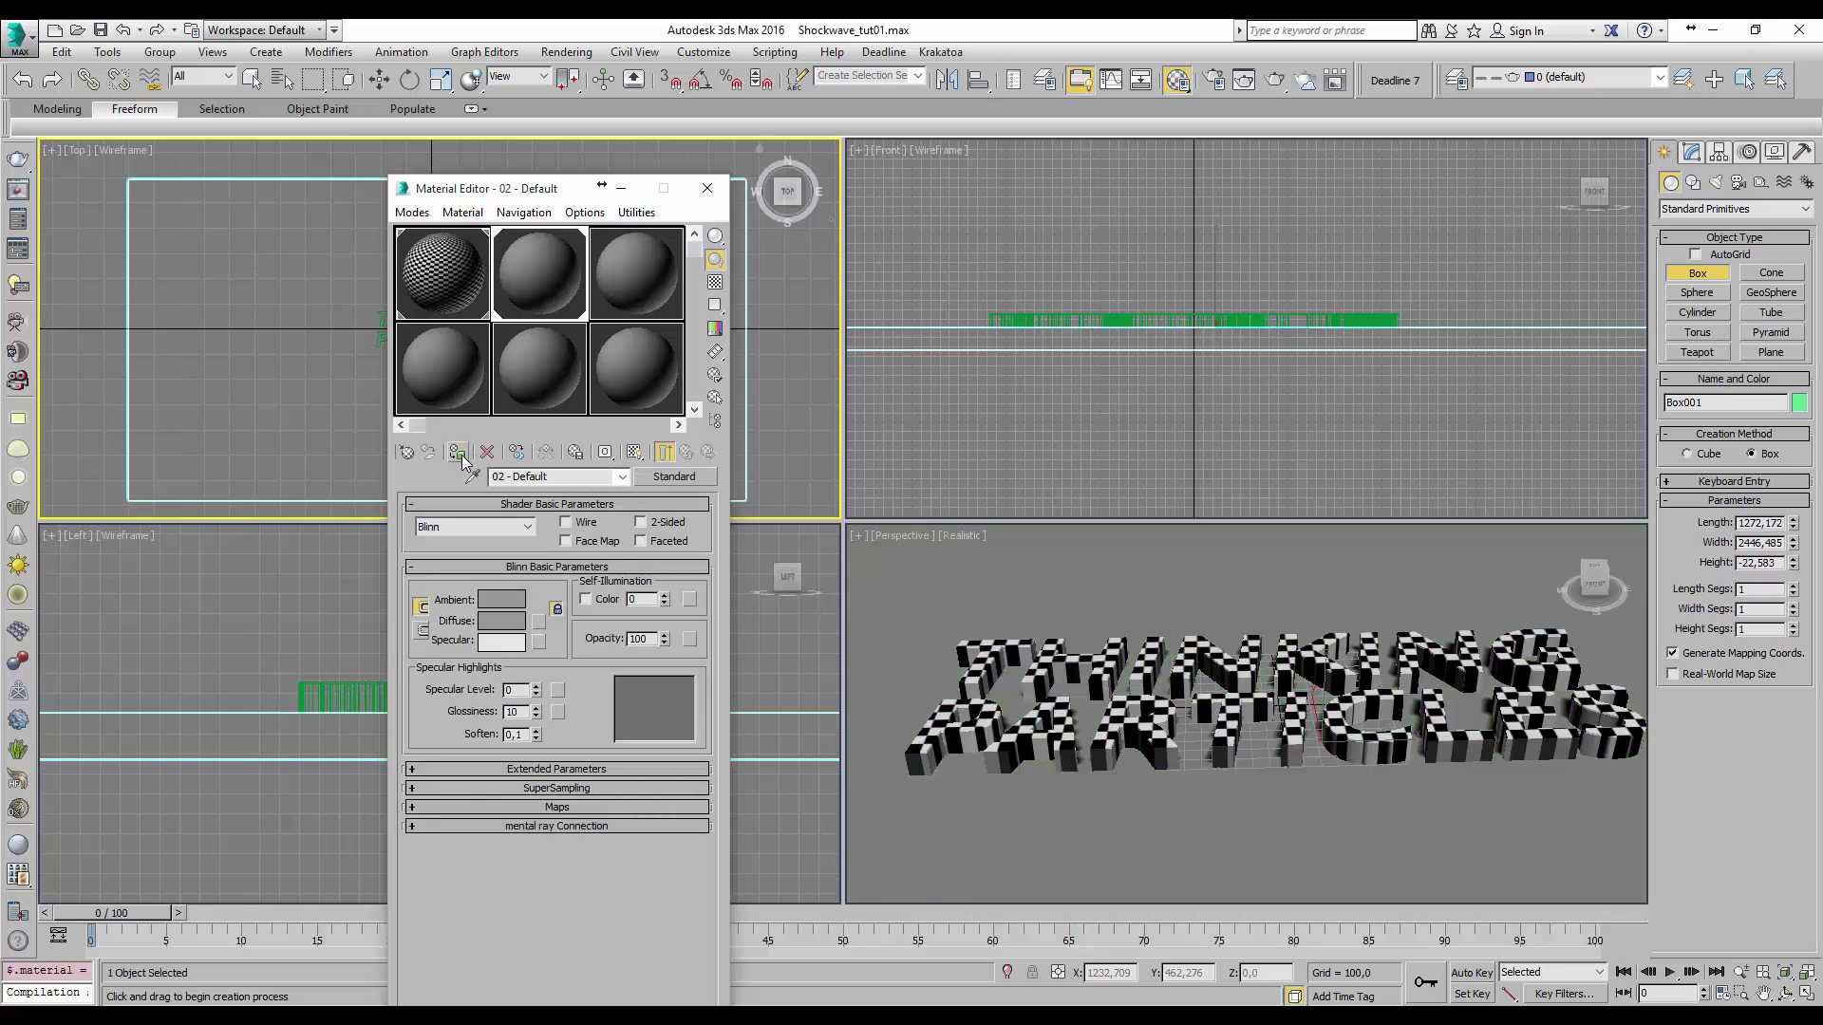
click(708, 188)
- Put the text and the ground box on a new layer named Geo
middle_click(1084, 604)
middle_drag(1083, 604, 1083, 604)
scroll(1083, 603, down, 5)
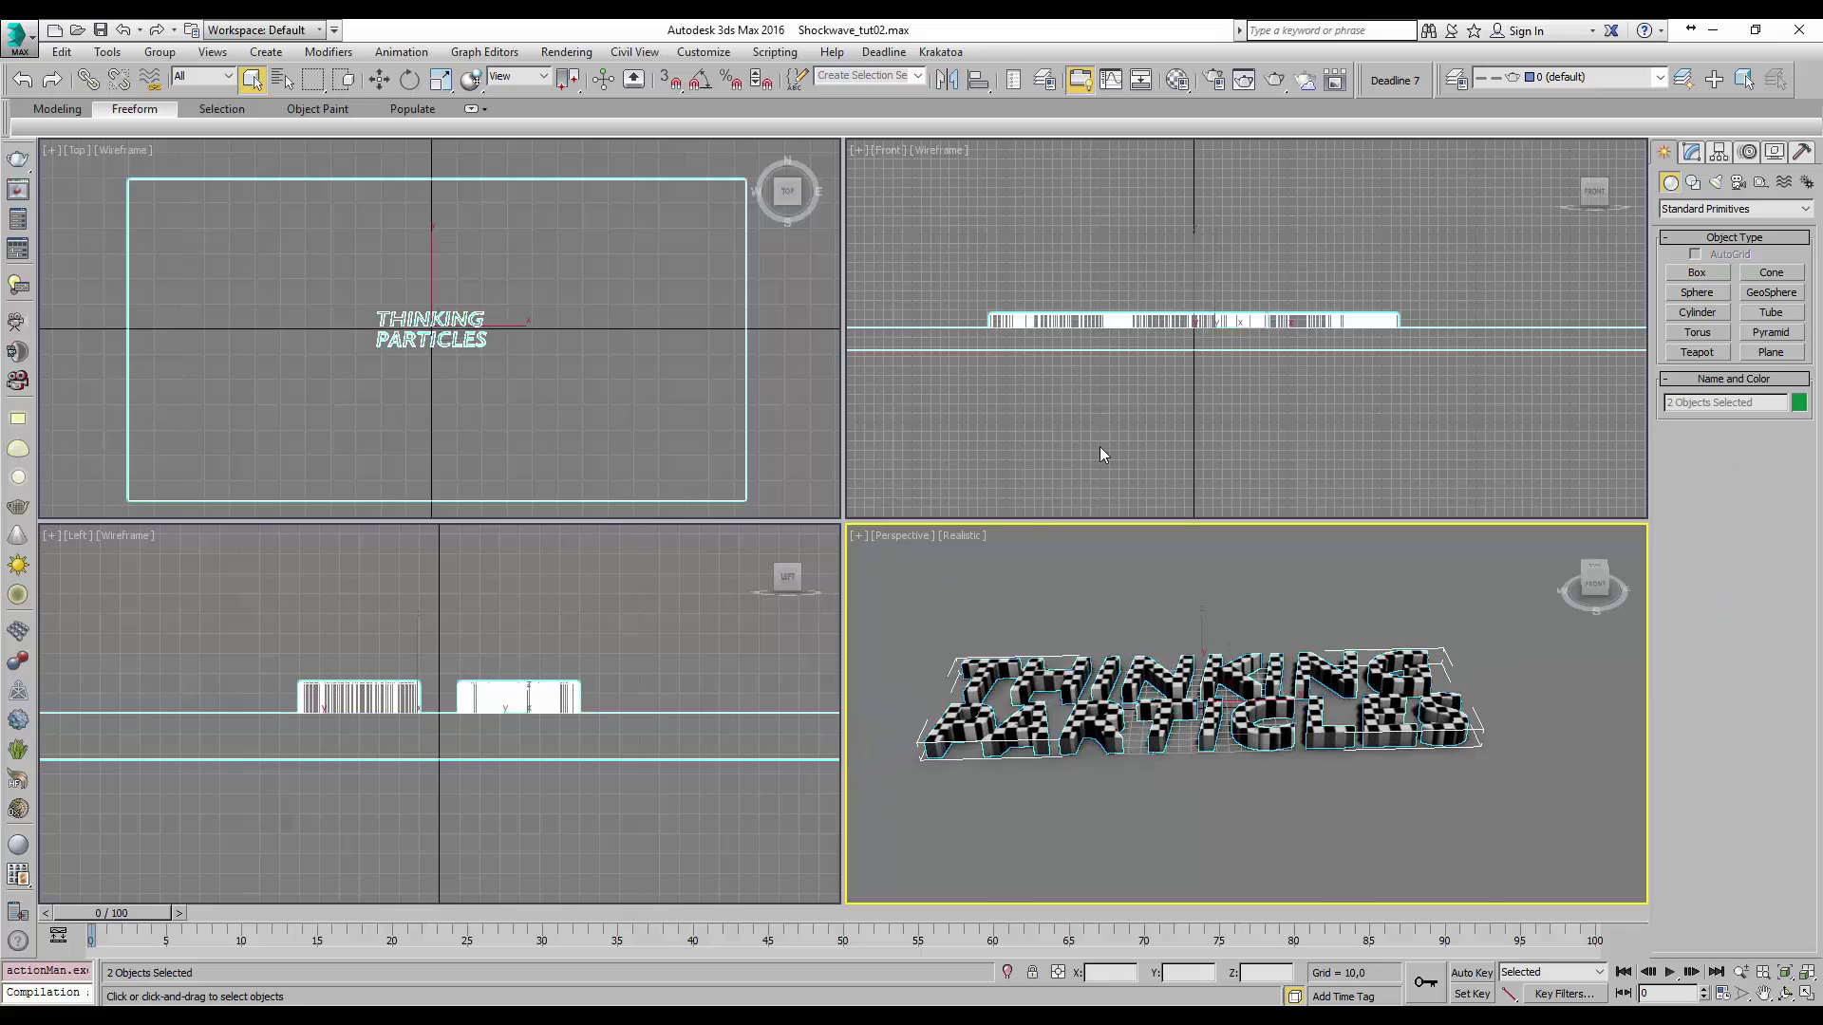
click(1683, 79)
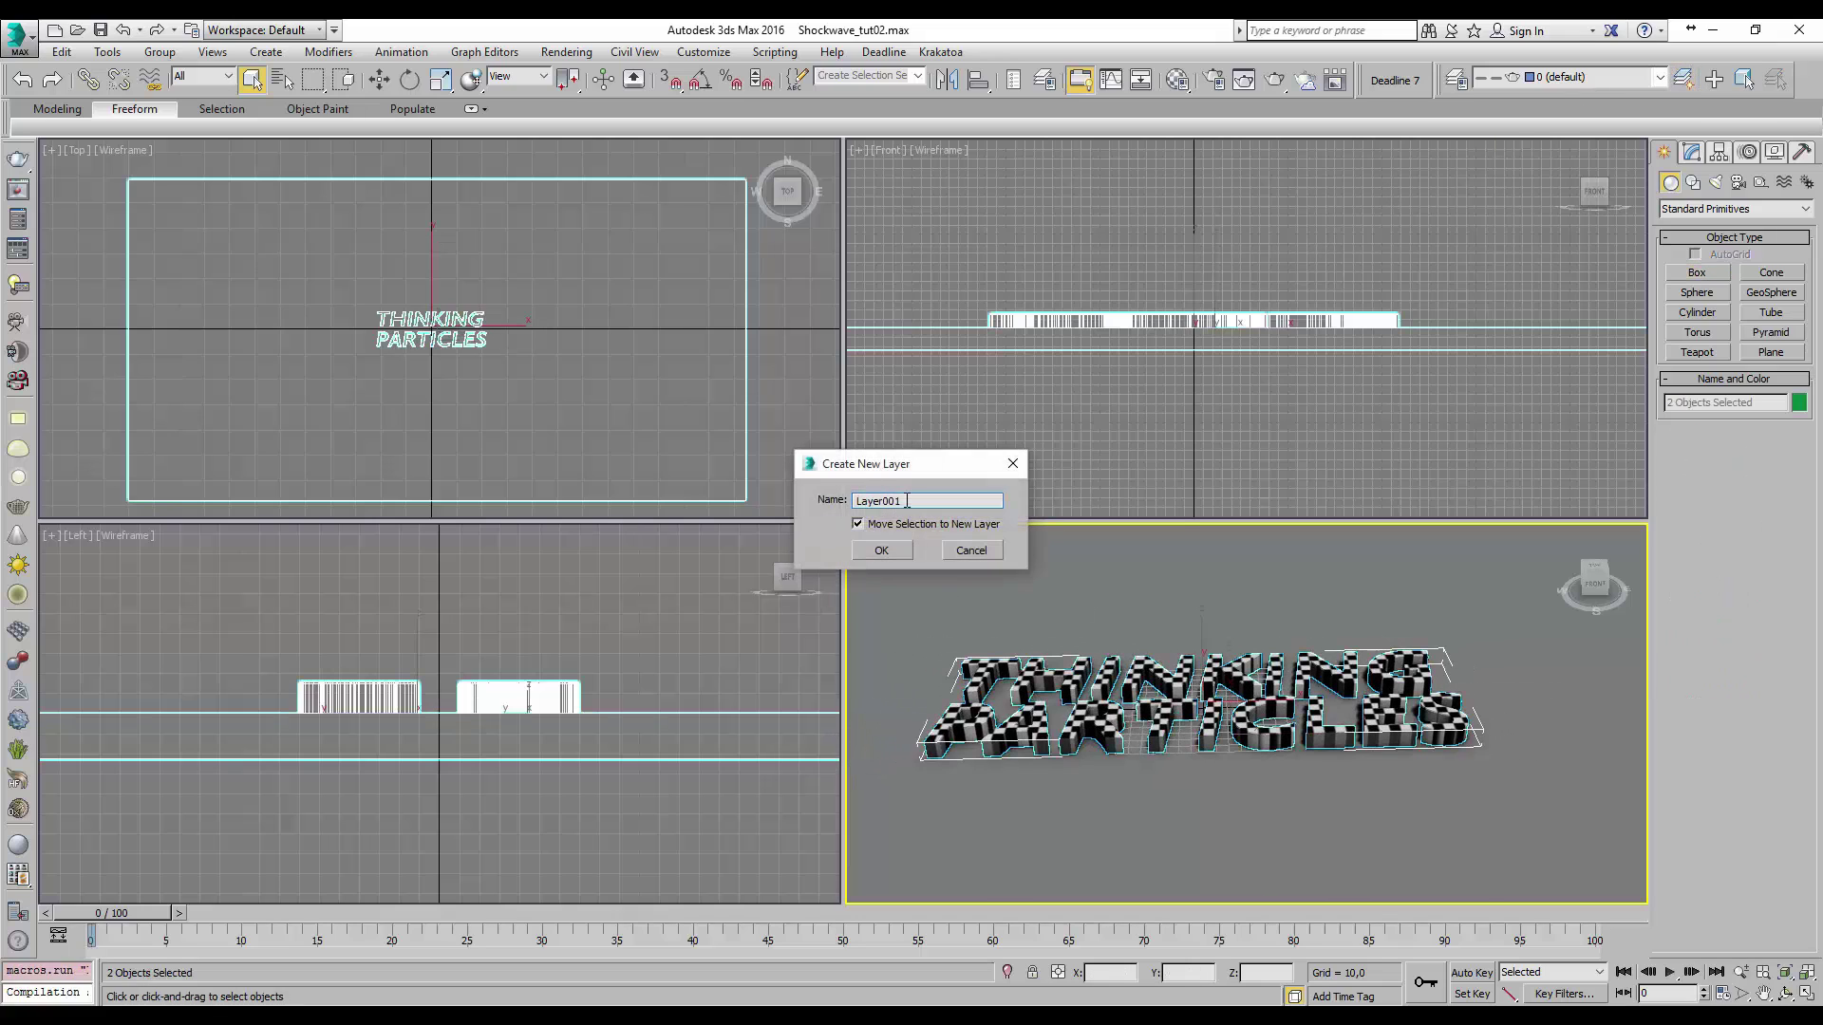
text(Geo)
click(881, 551)
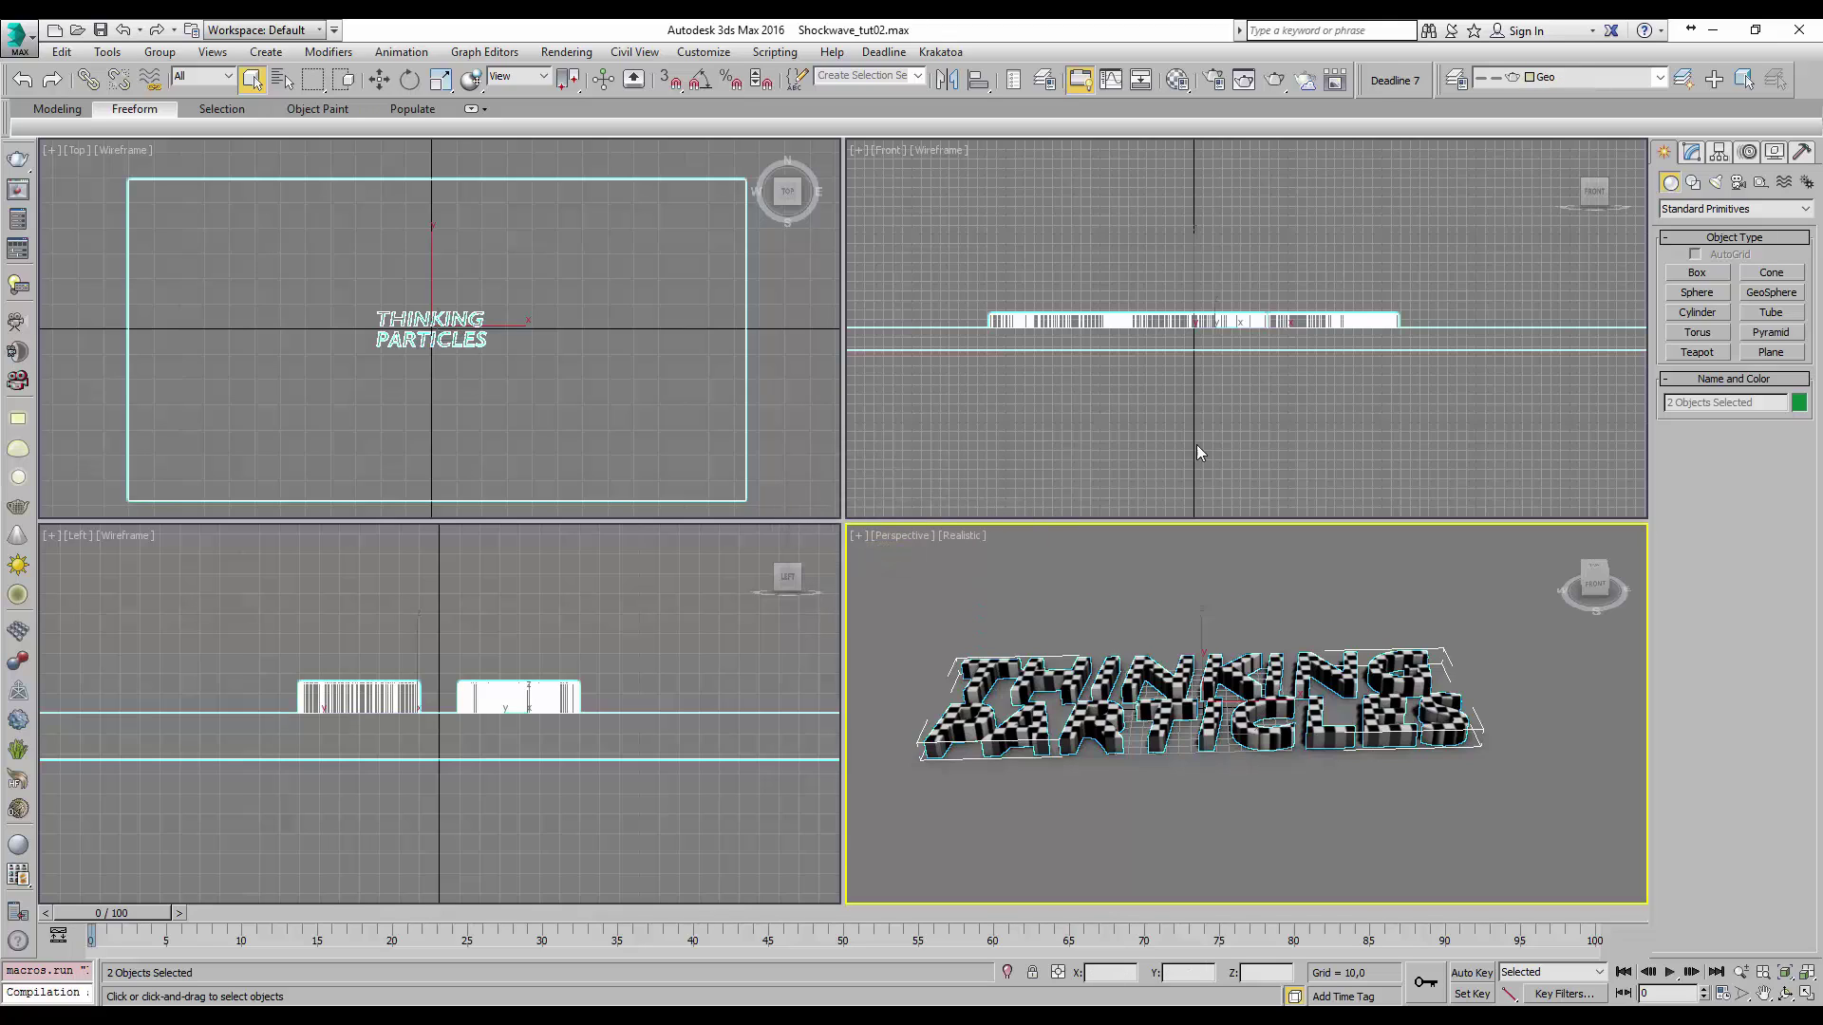
- Create a Thinking particle system in the Top view, just beside the text
click(1729, 209)
click(1726, 259)
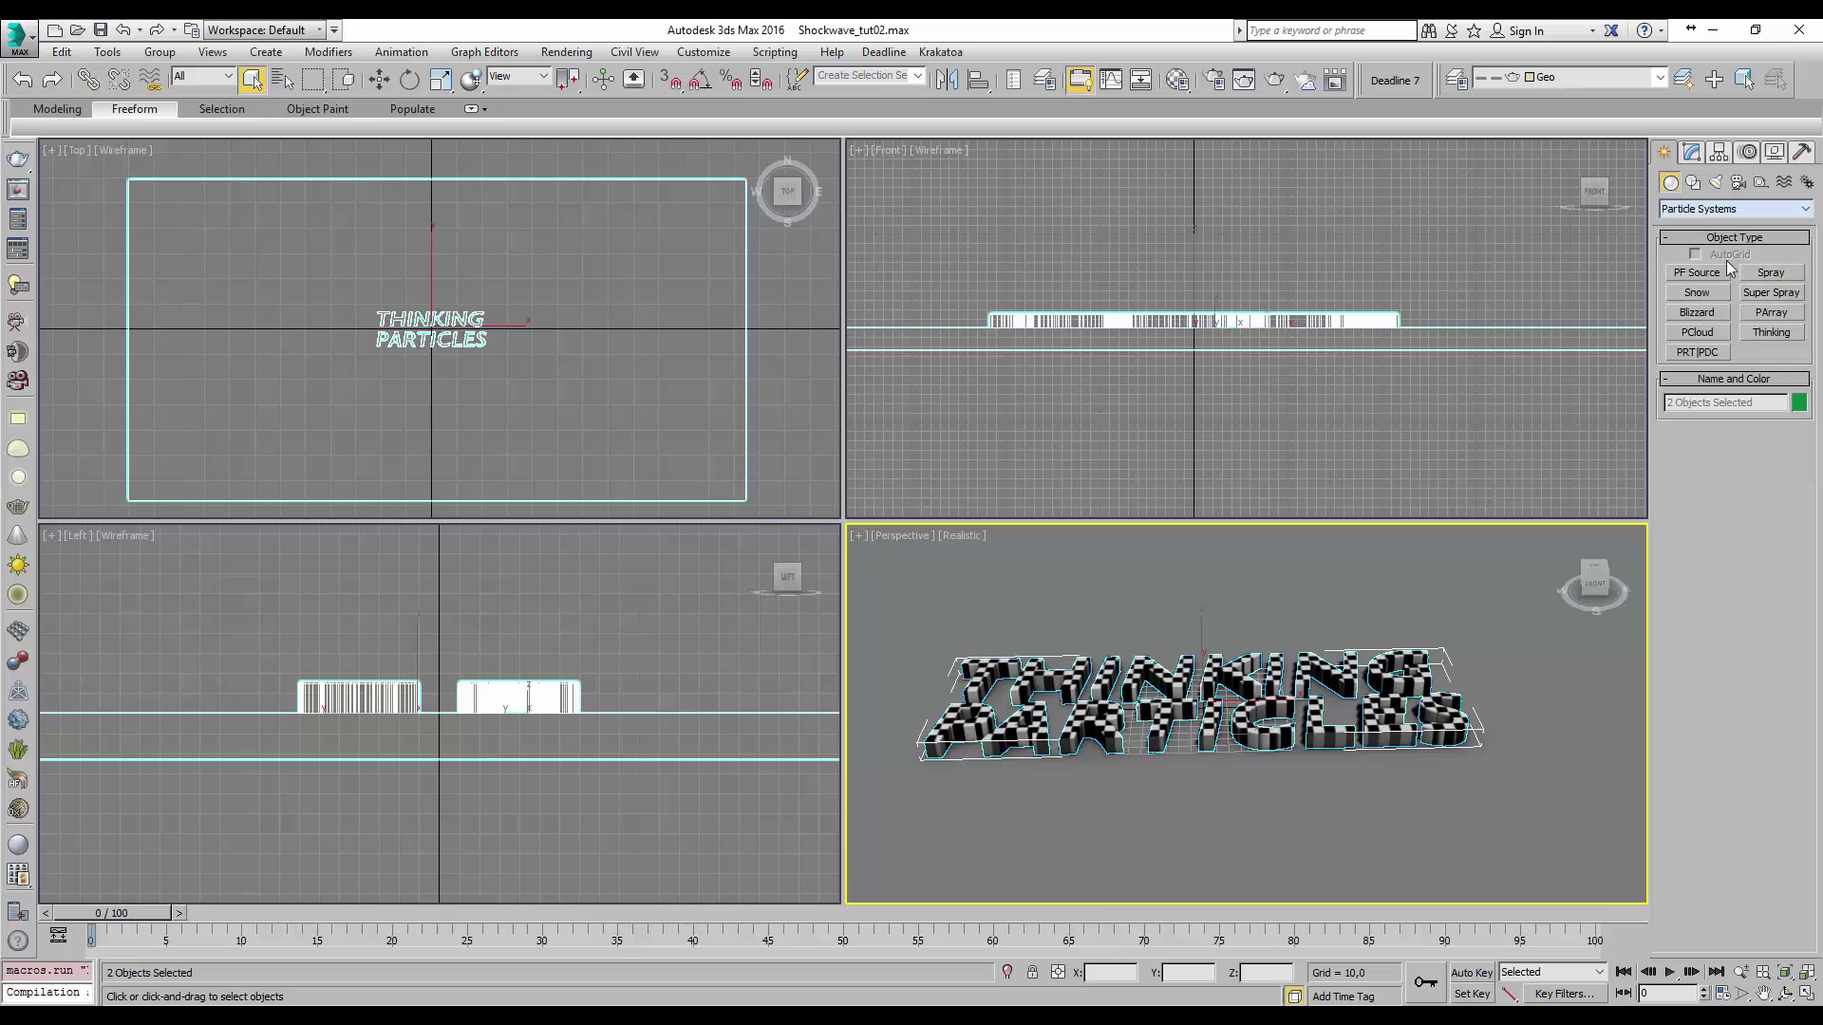
click(1768, 333)
click(546, 378)
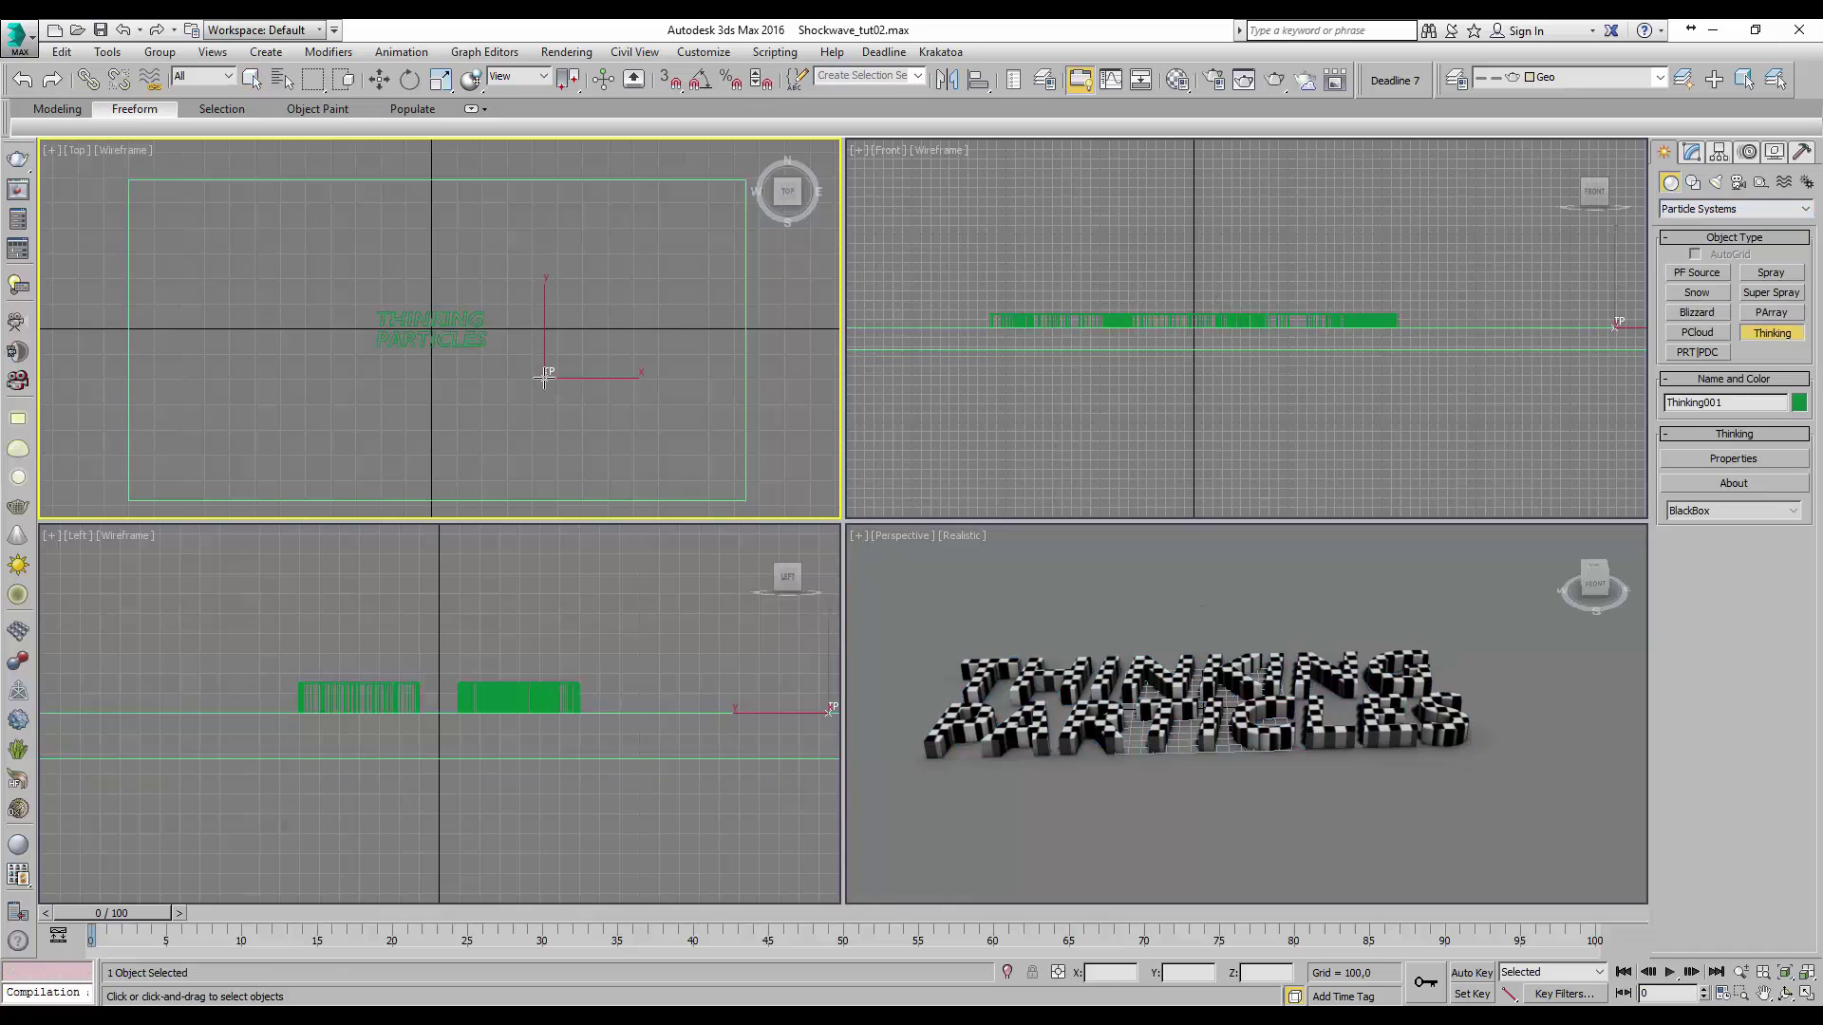
- Move the Thinking particle system to a new layer named TP
click(1683, 78)
drag(946, 507, 846, 511)
text(TP)
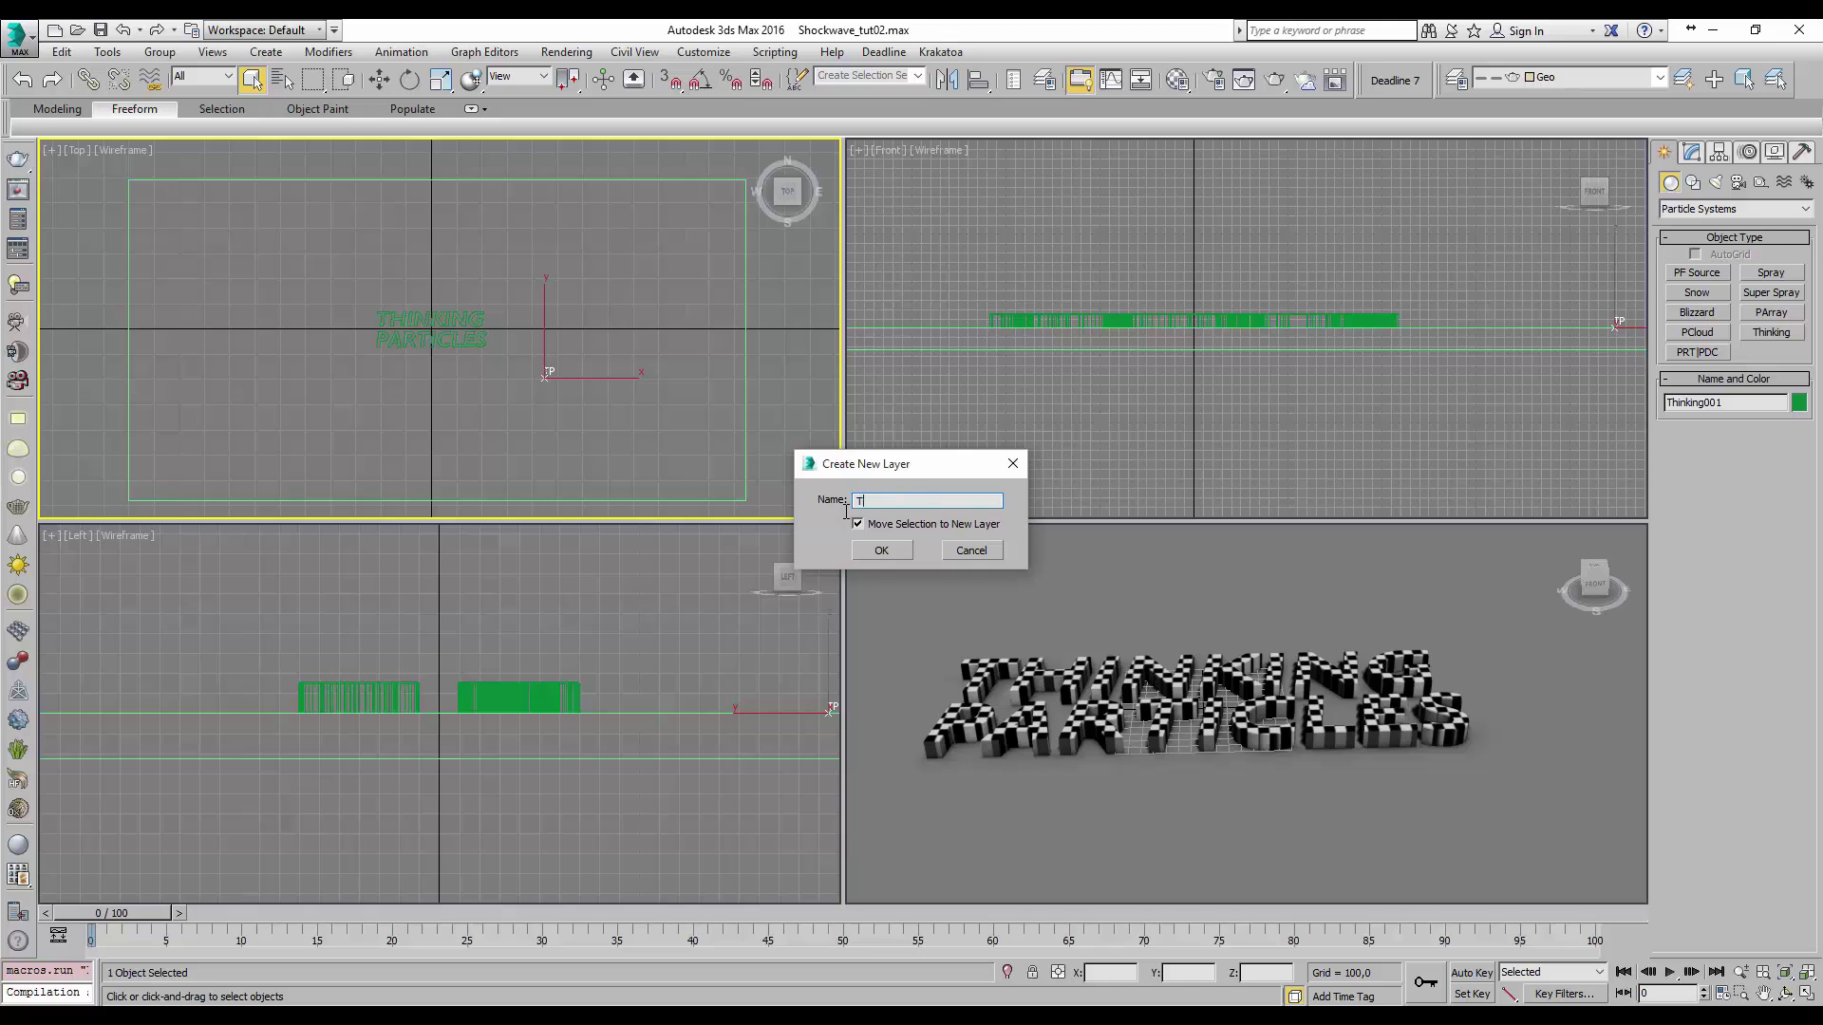
click(889, 550)
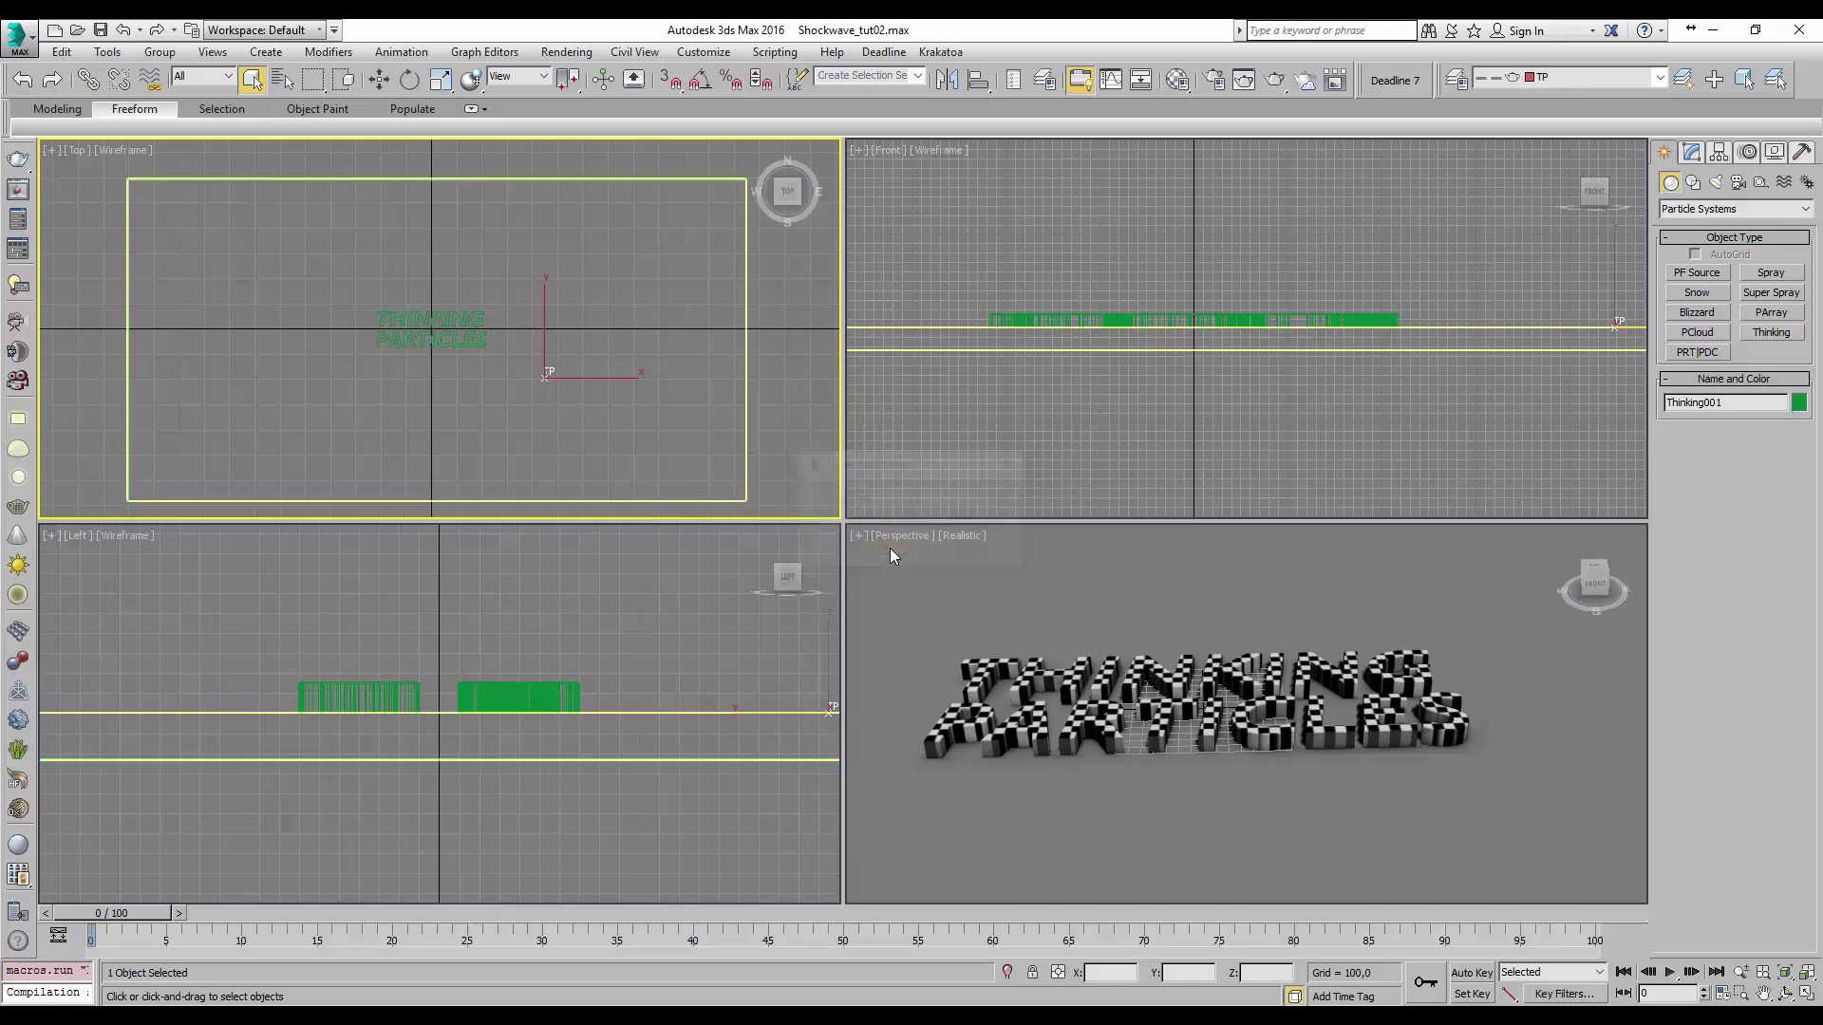
- Configure the animation time with the Film frame rate, real-time playback off and an end time of 250
click(1721, 993)
click(858, 332)
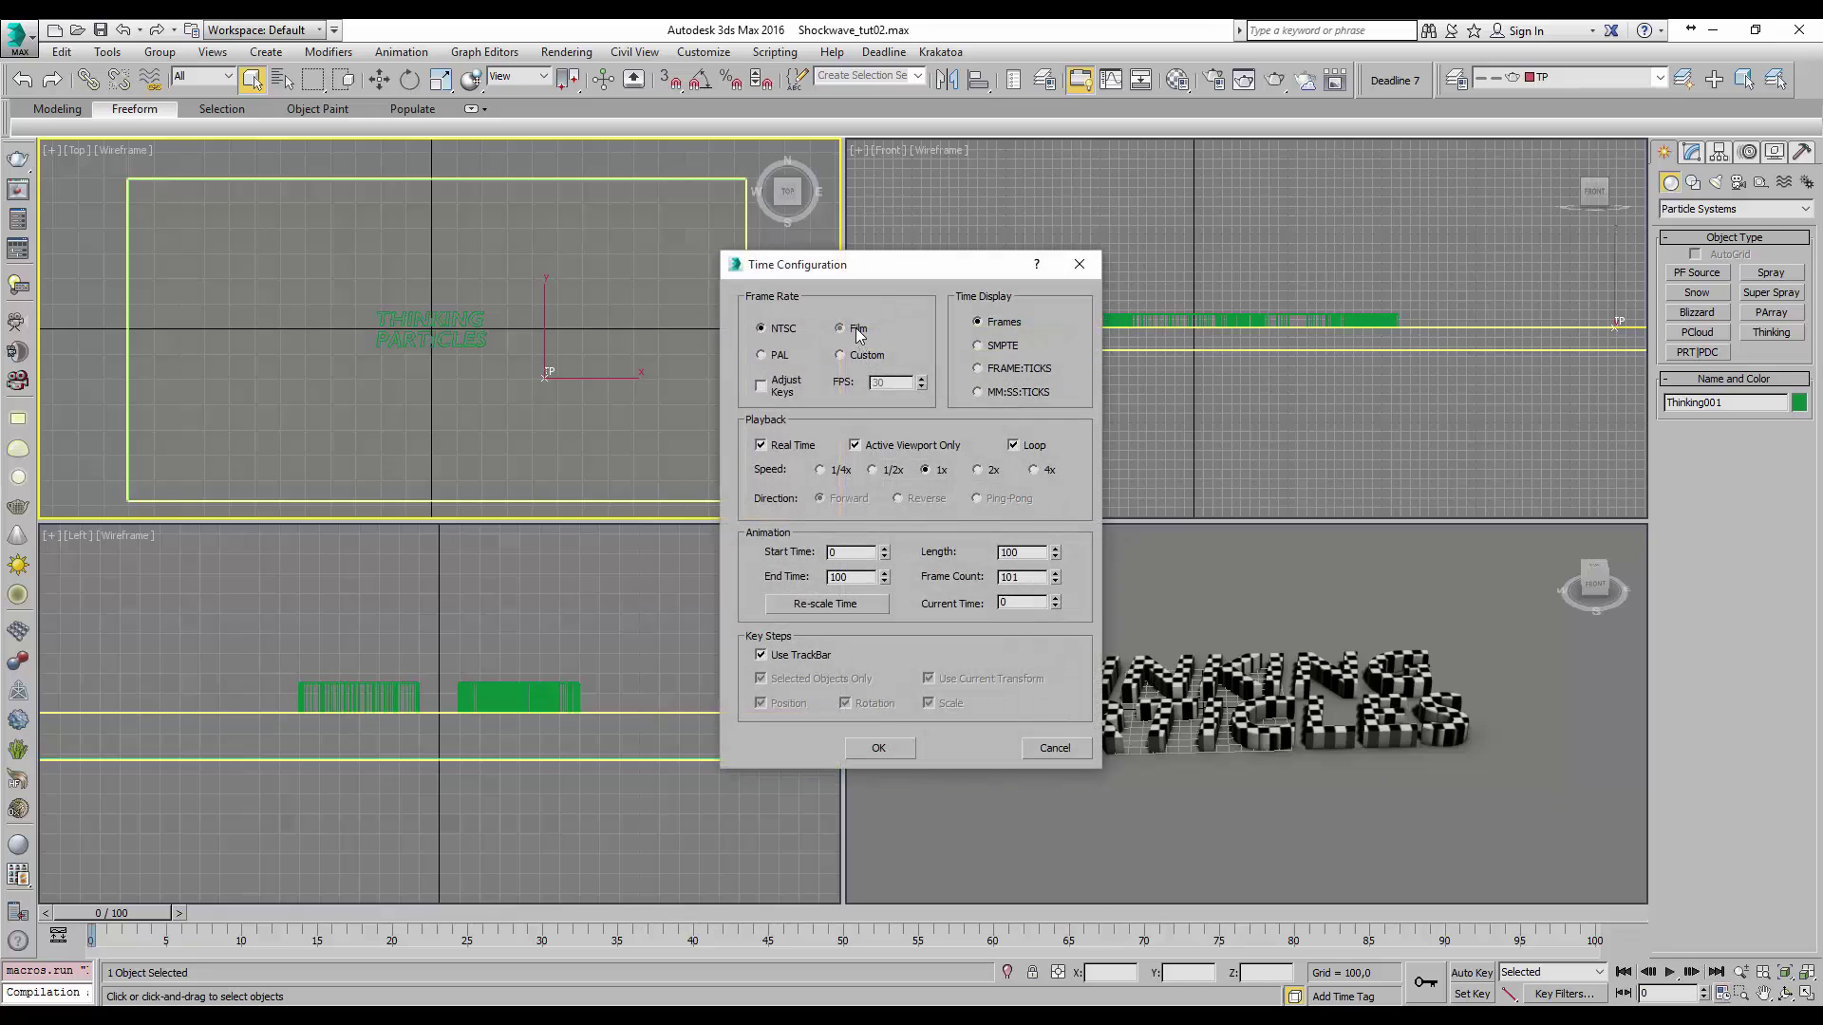
click(760, 445)
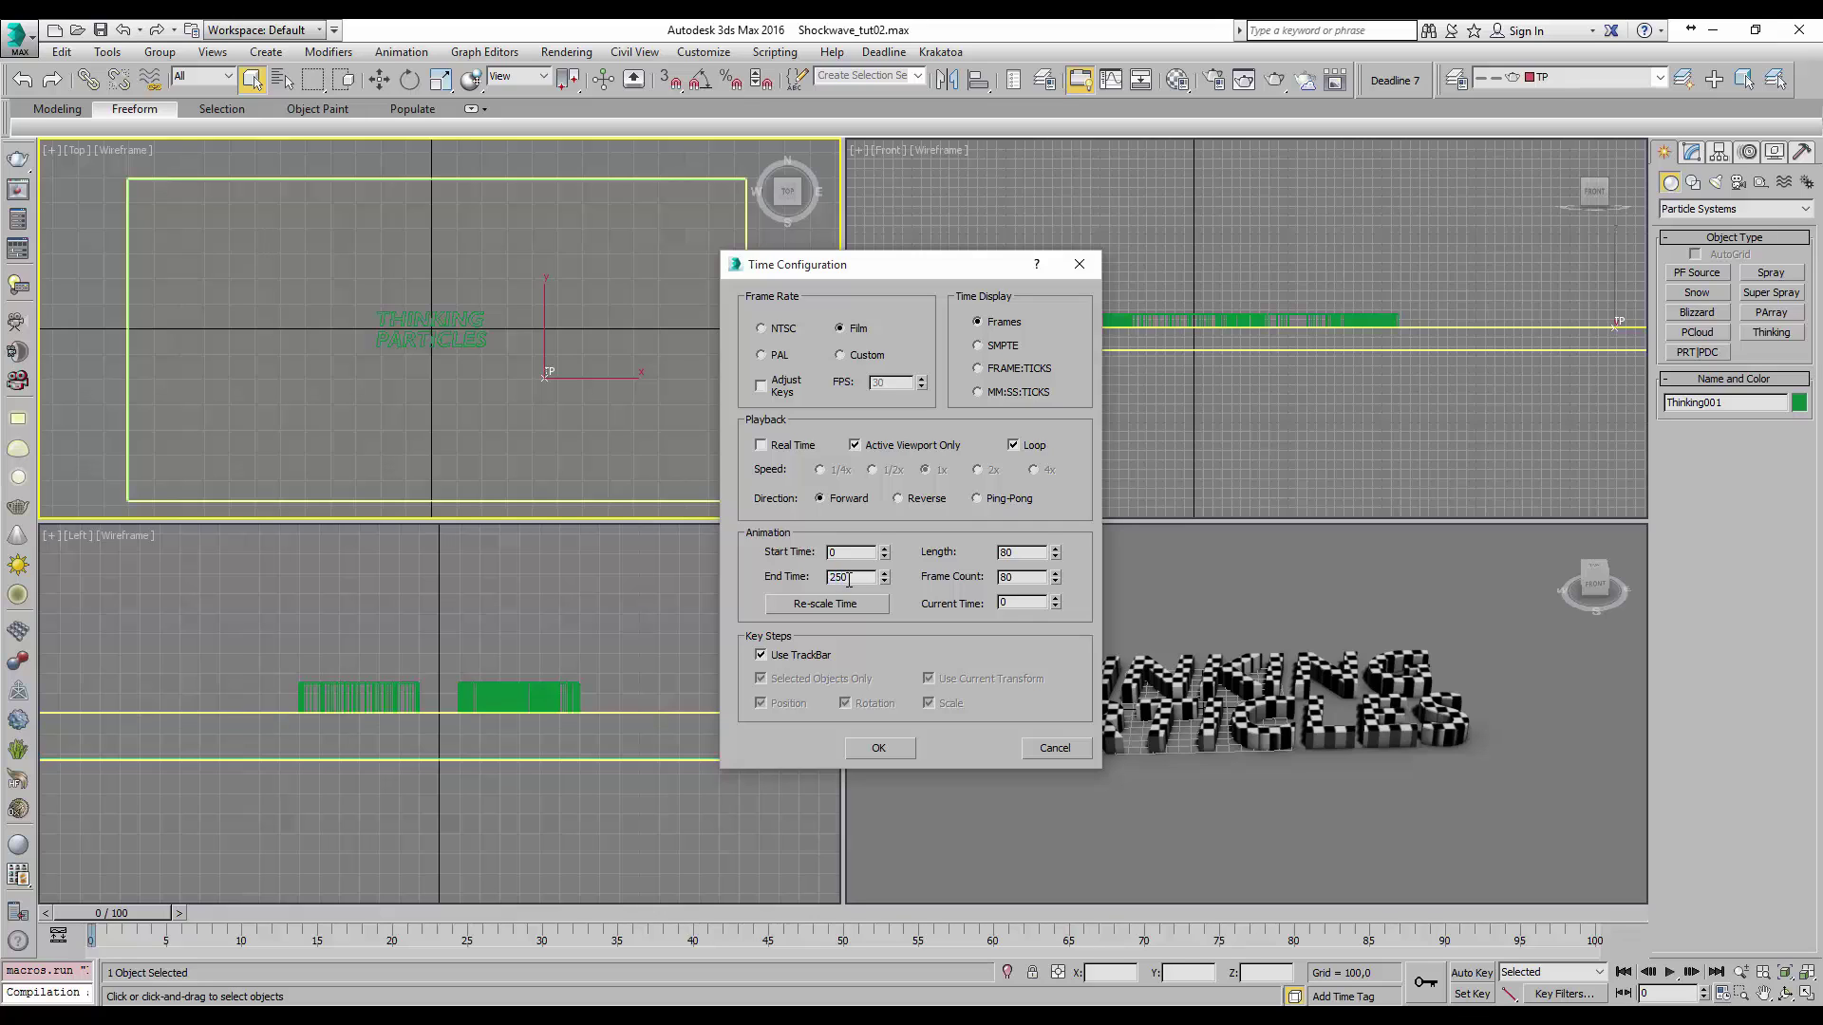
click(878, 748)
- Open the Thinking system's properties and create a System group under All with a SmokeParticles group inside it
right_click(1092, 617)
click(1691, 153)
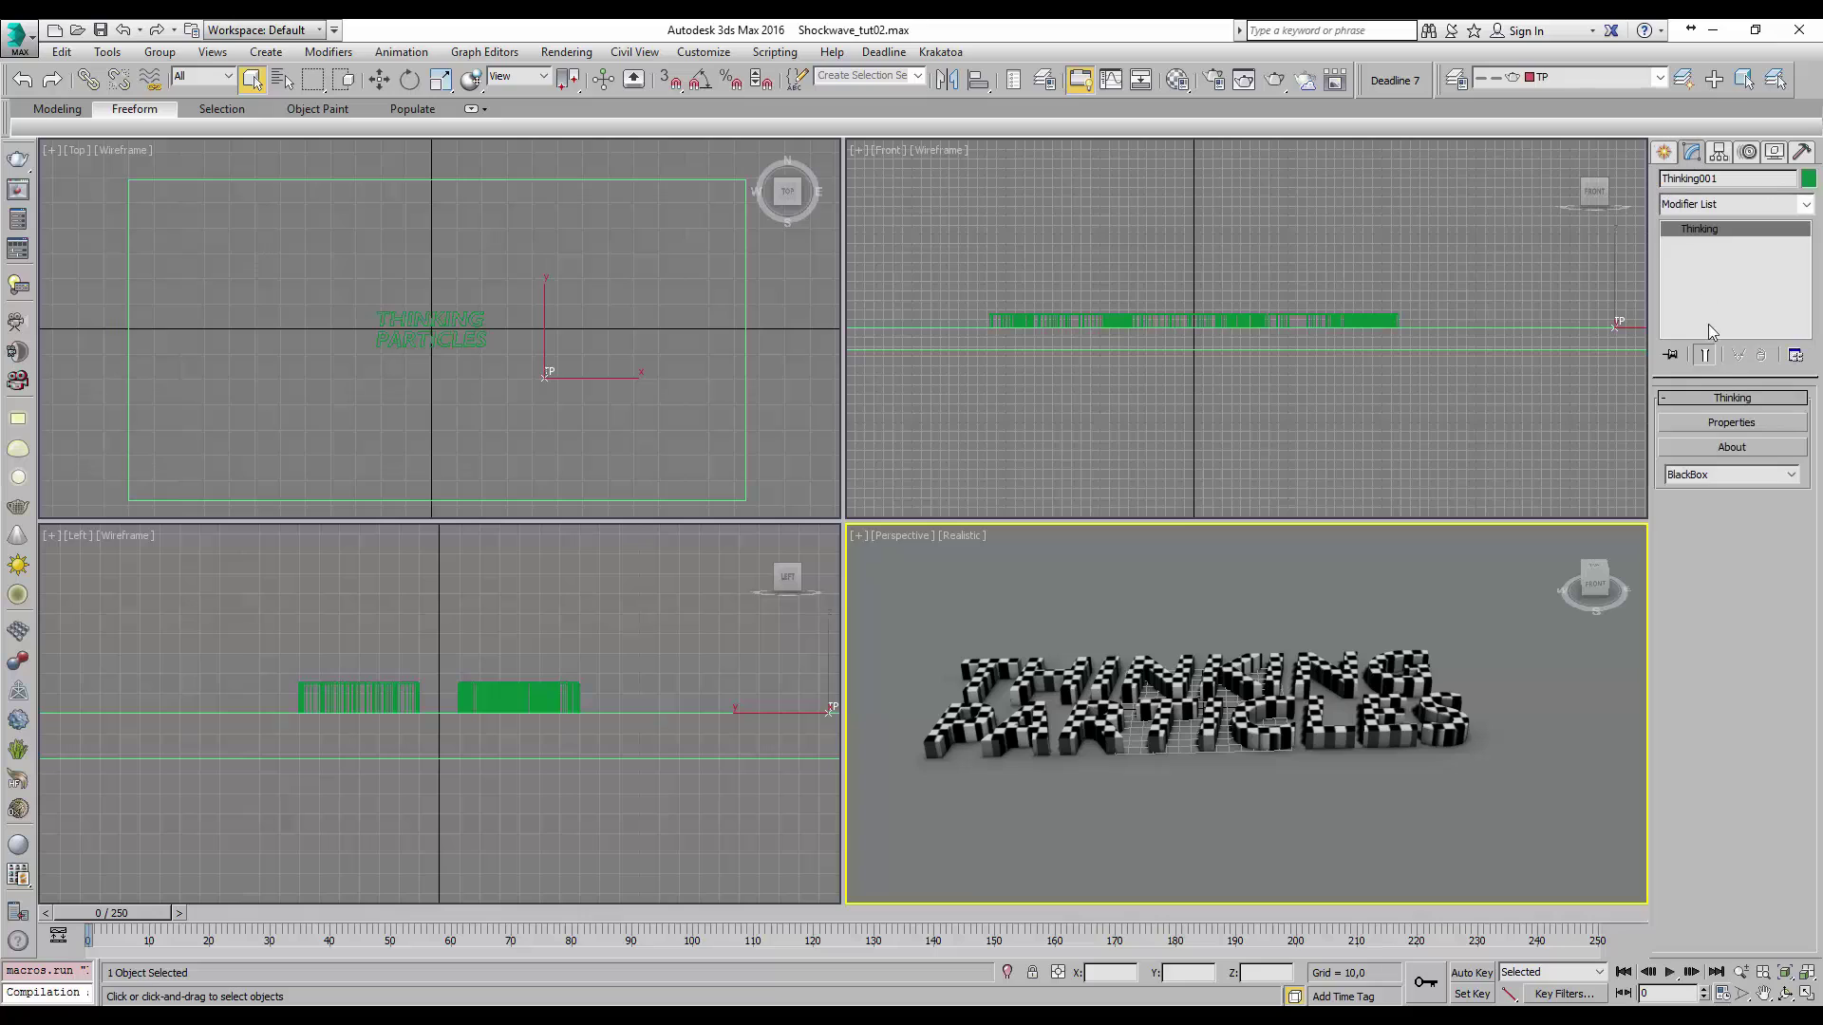
click(1724, 424)
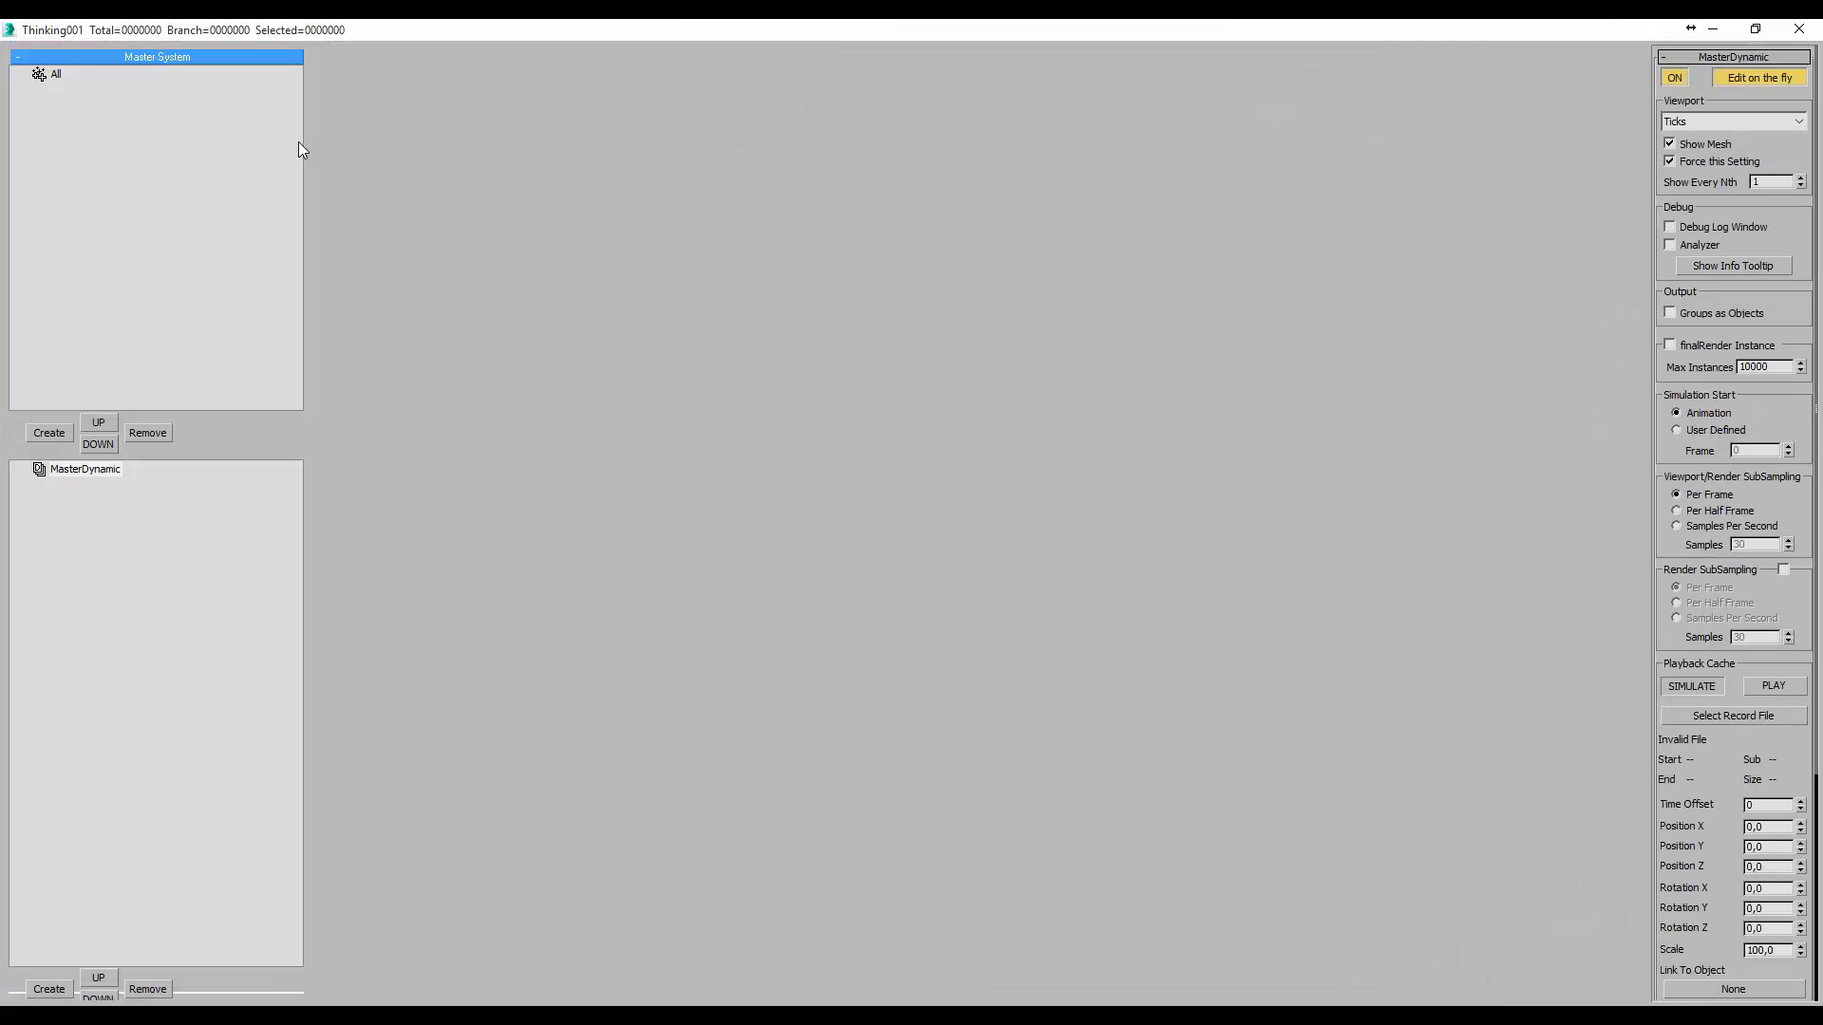
click(55, 75)
click(50, 432)
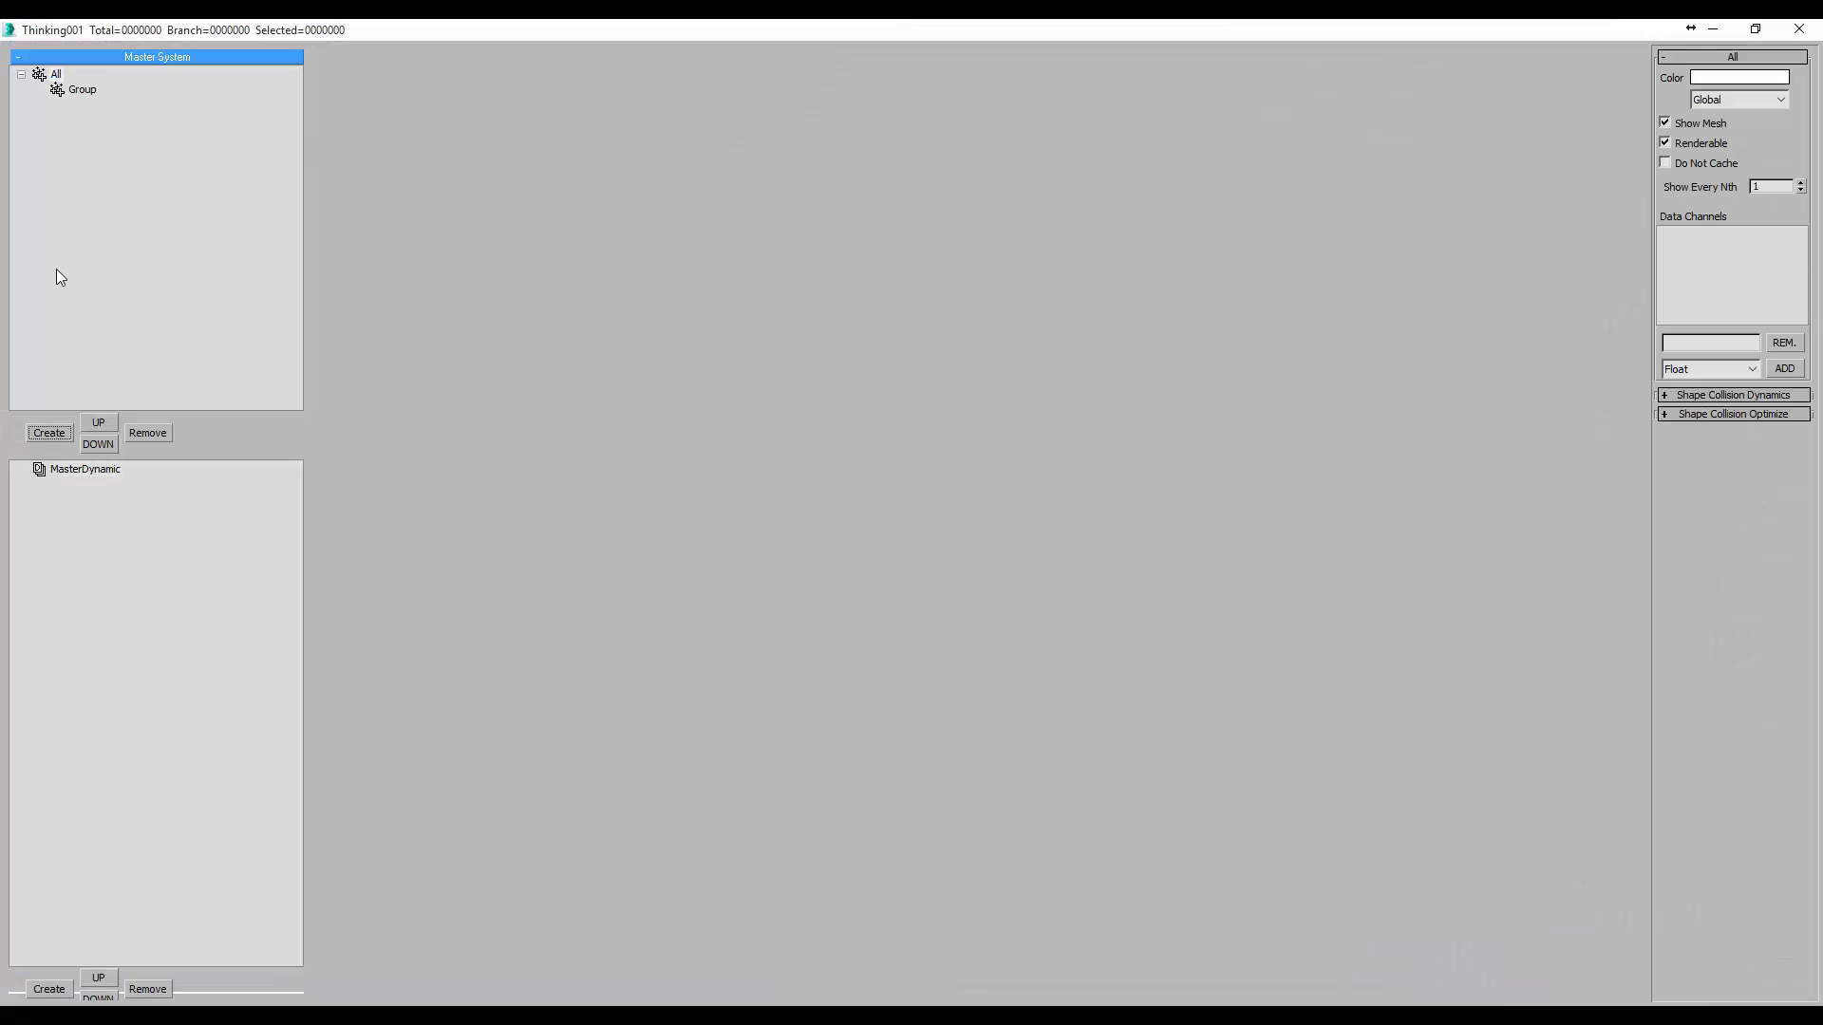
double_click(83, 90)
click(49, 432)
text(SmokeParticles)
key(Return)
- Create a dynamic set named System under MasterDynamic and a nested dynamic set named Create
click(92, 468)
click(49, 988)
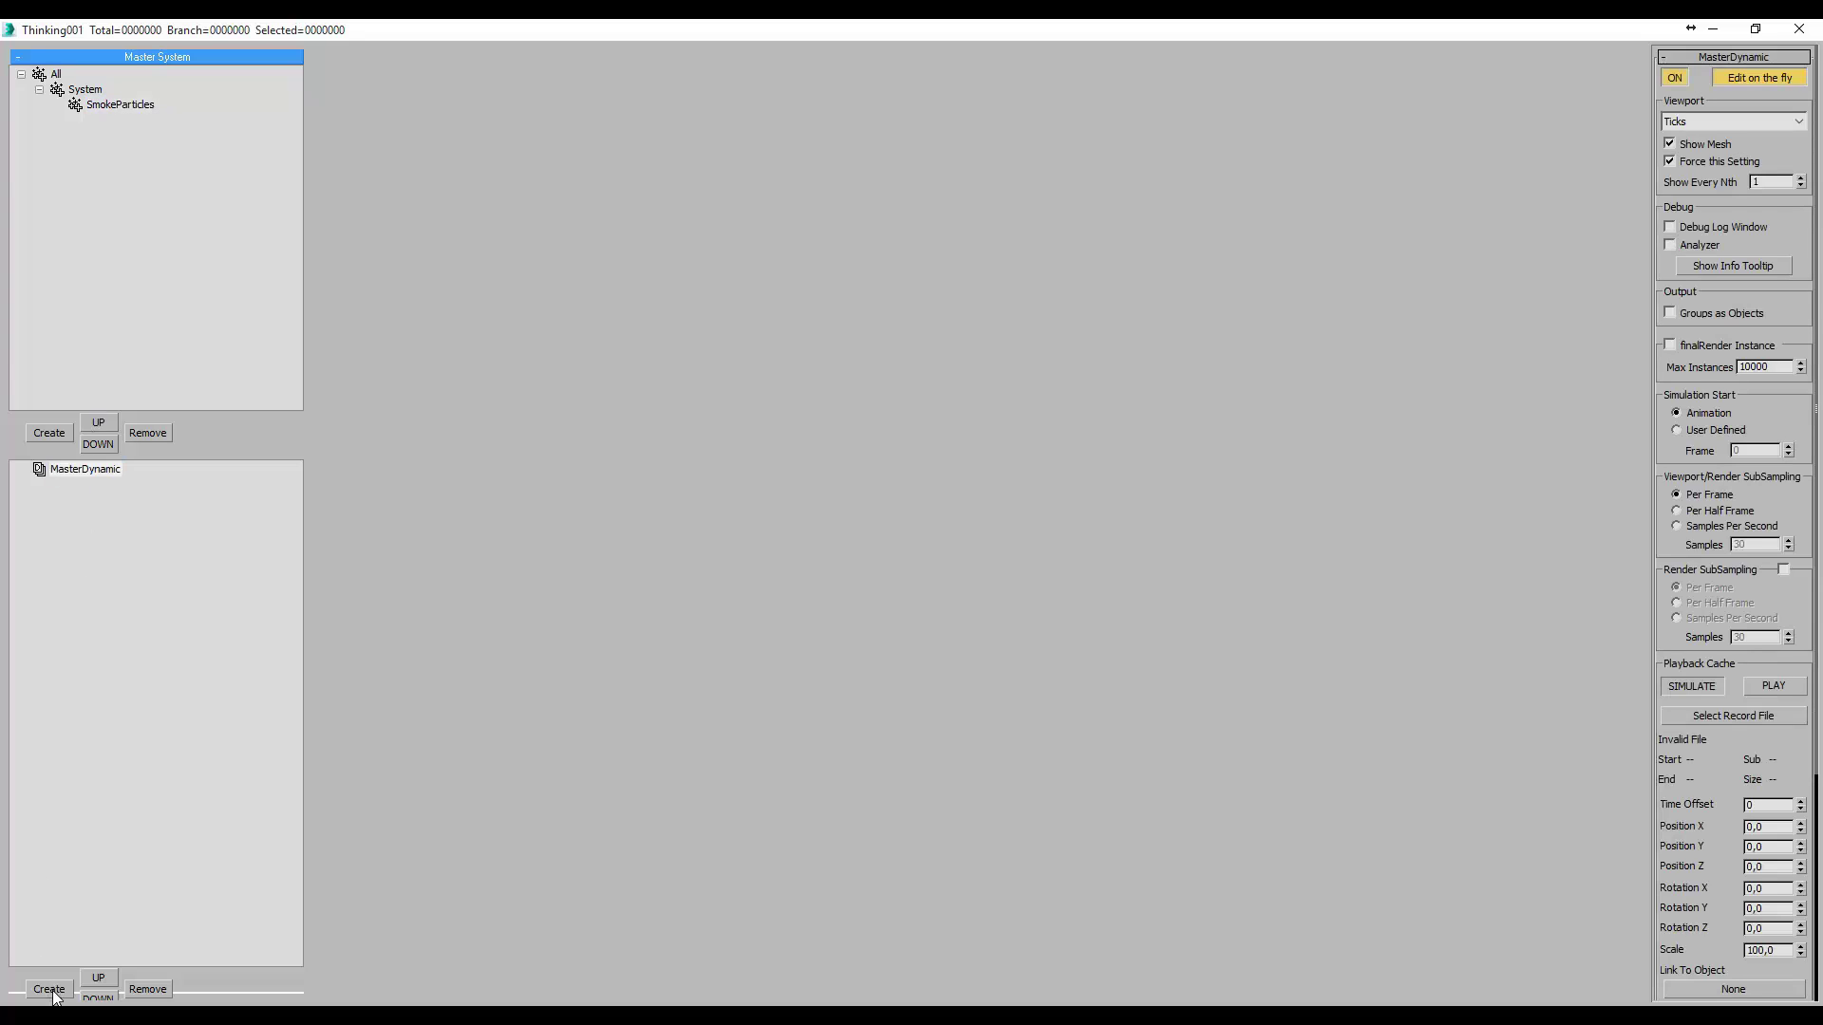
double_click(111, 485)
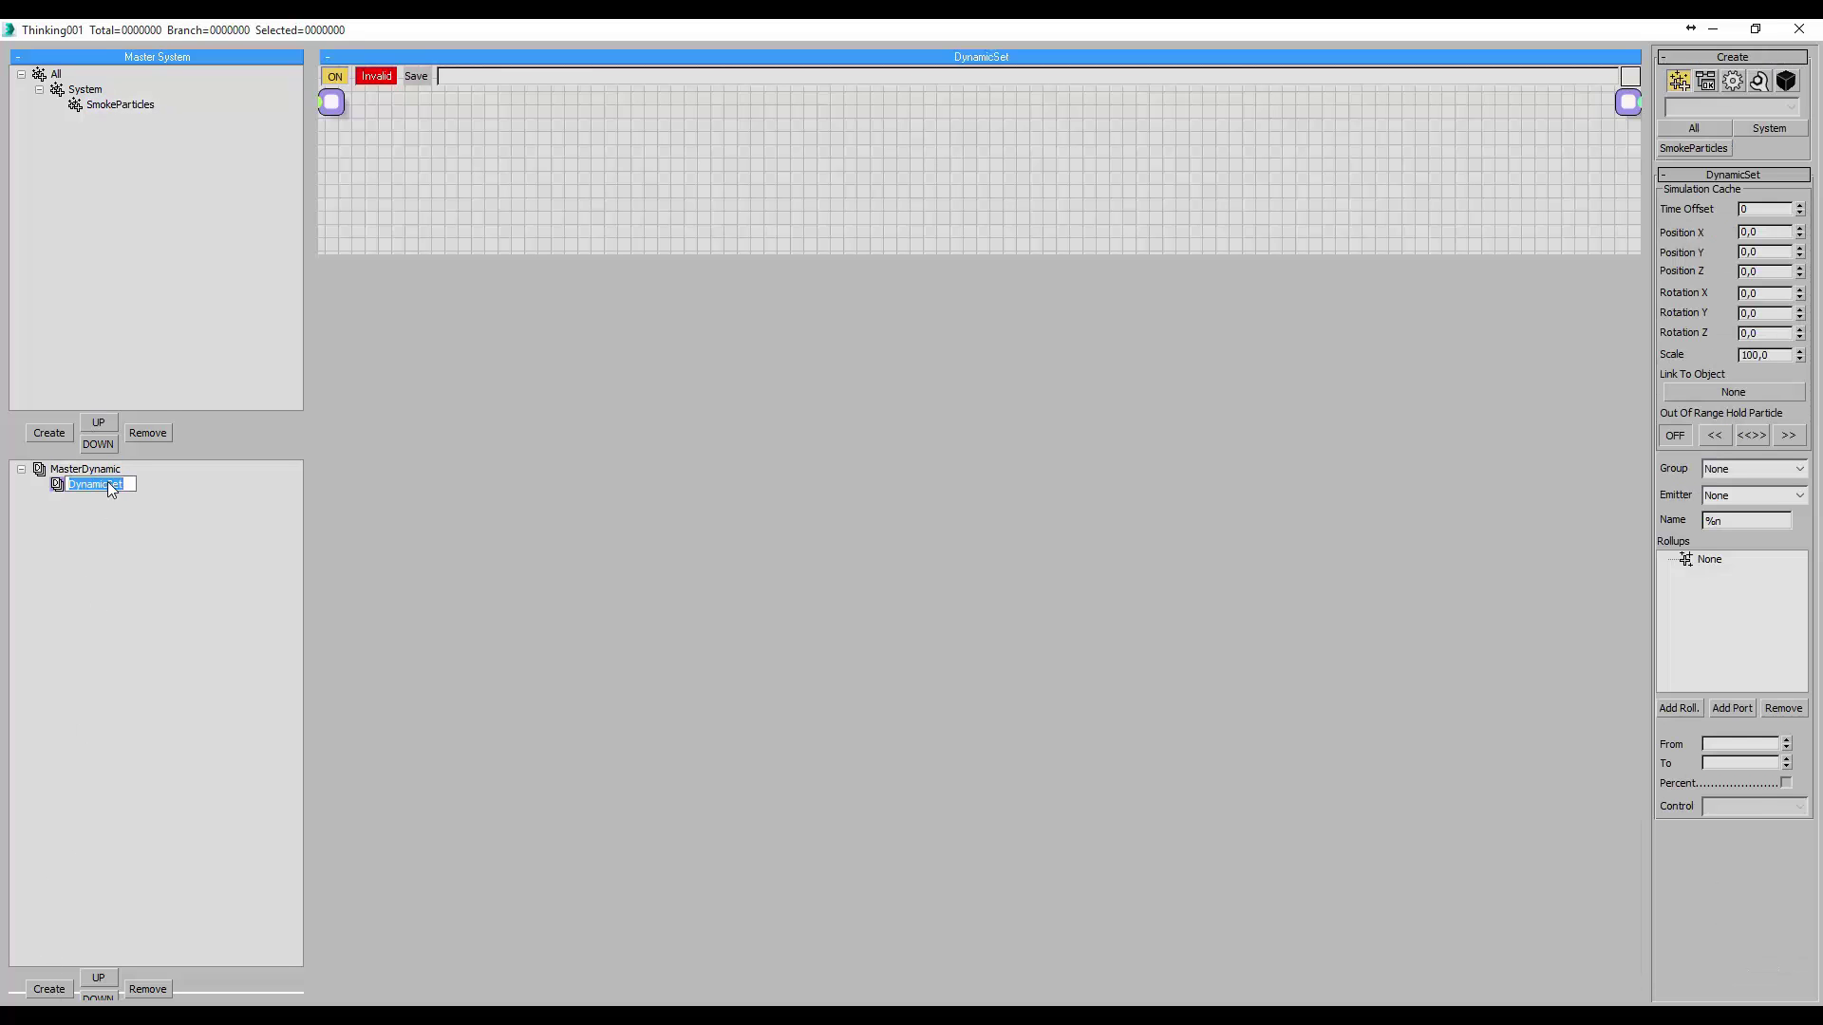
key(Return)
click(49, 988)
double_click(118, 500)
text(Create)
key(Return)
- Add a dynamic set named SmokeParticles inside the Create set
click(67, 988)
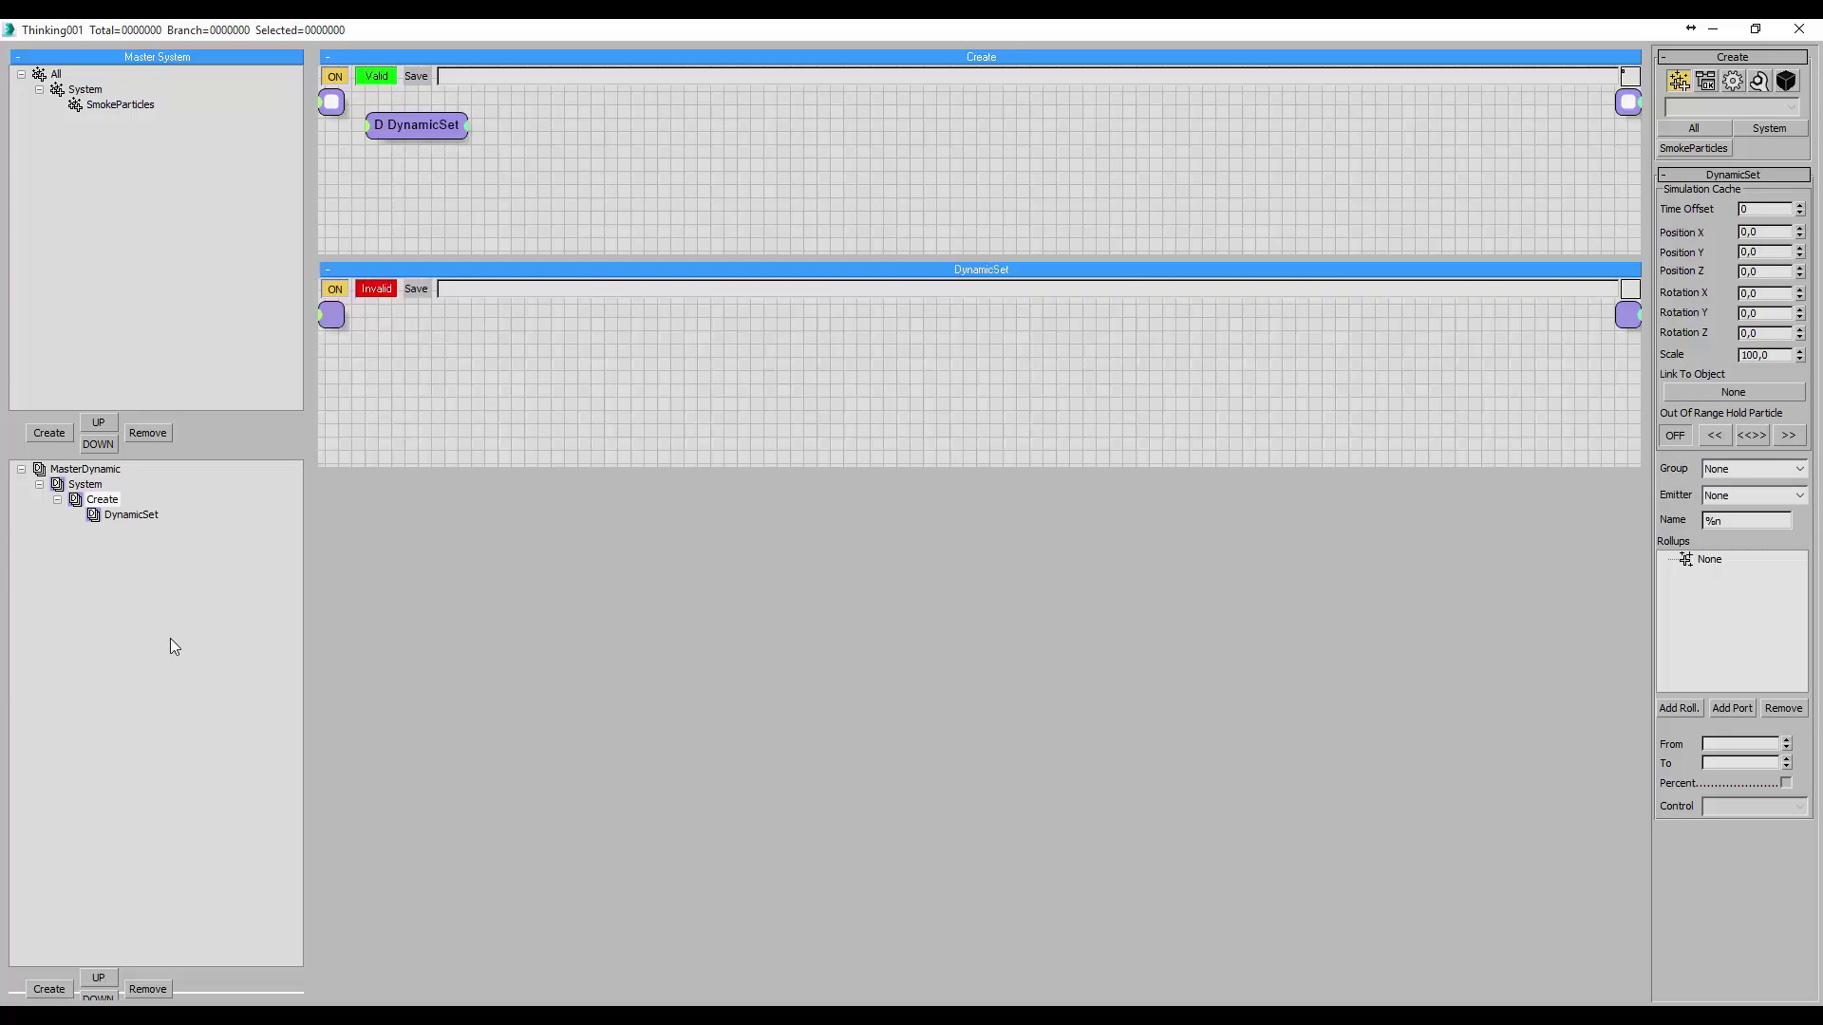
double_click(152, 516)
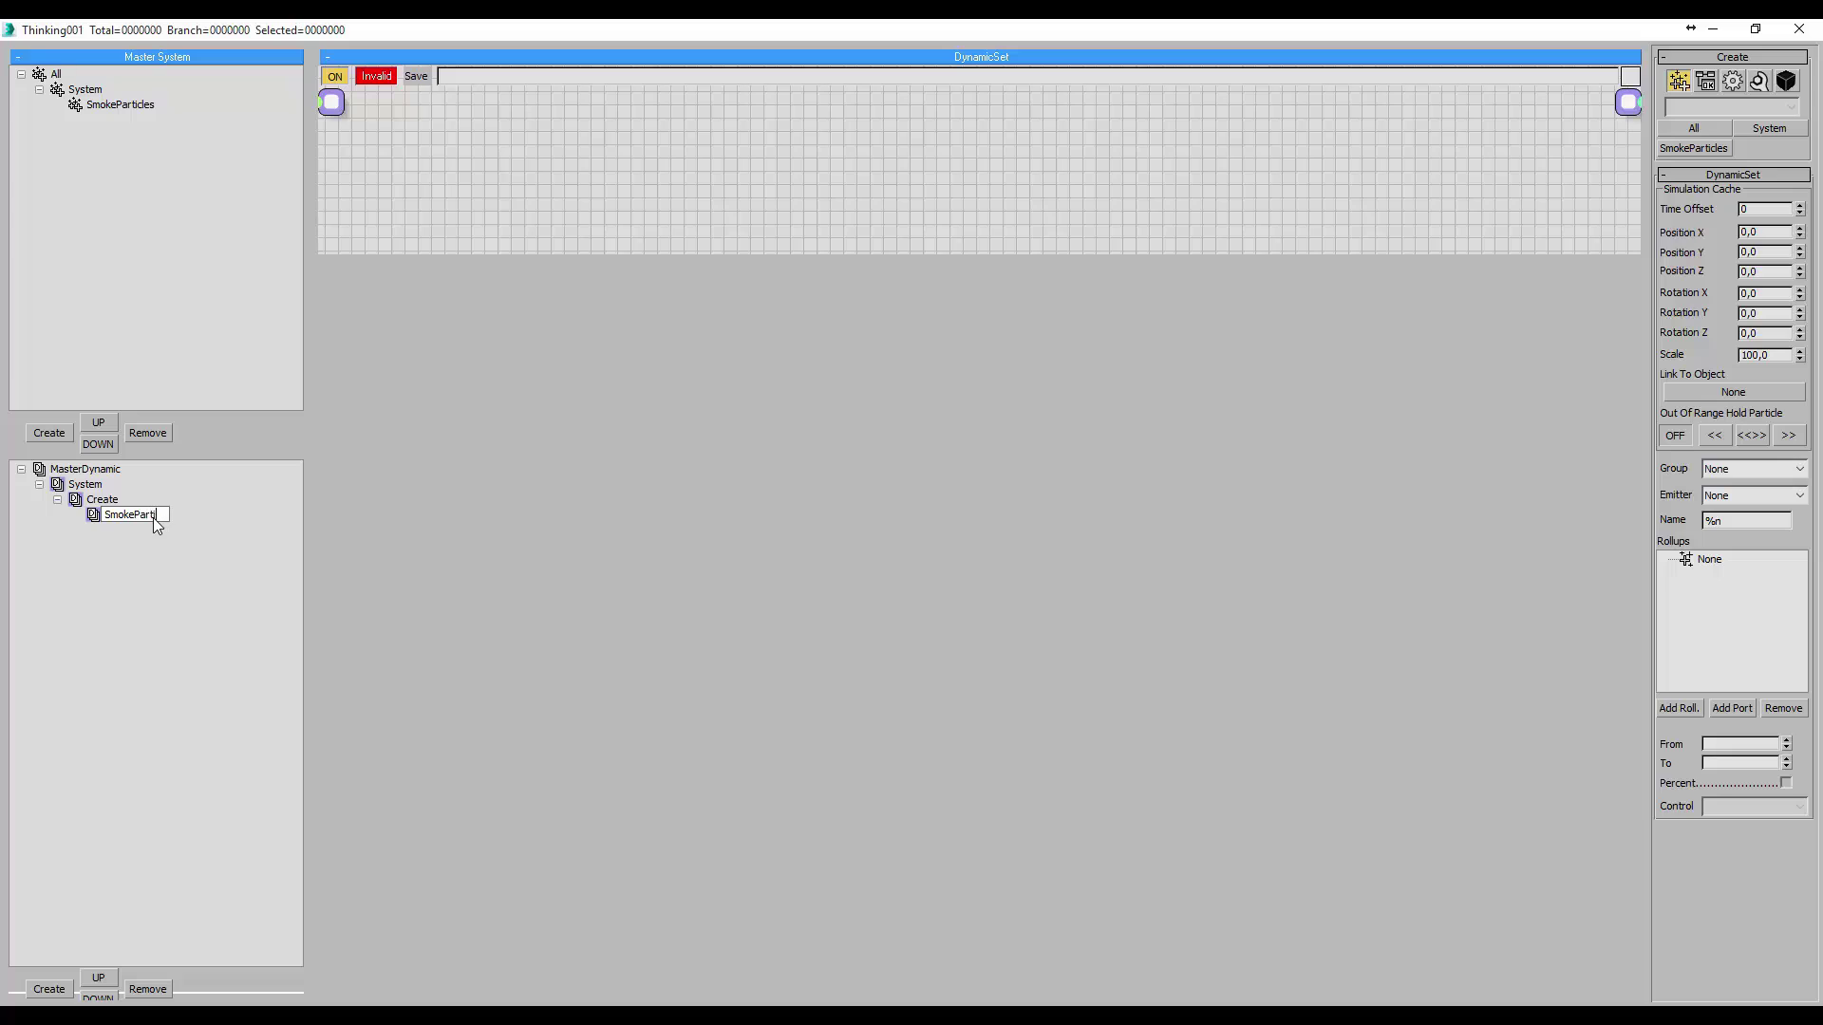
text(SmokeParticles)
key(Return)
- Place a Born generator in the SmokeParticles dynamic set
click(1732, 84)
click(1724, 103)
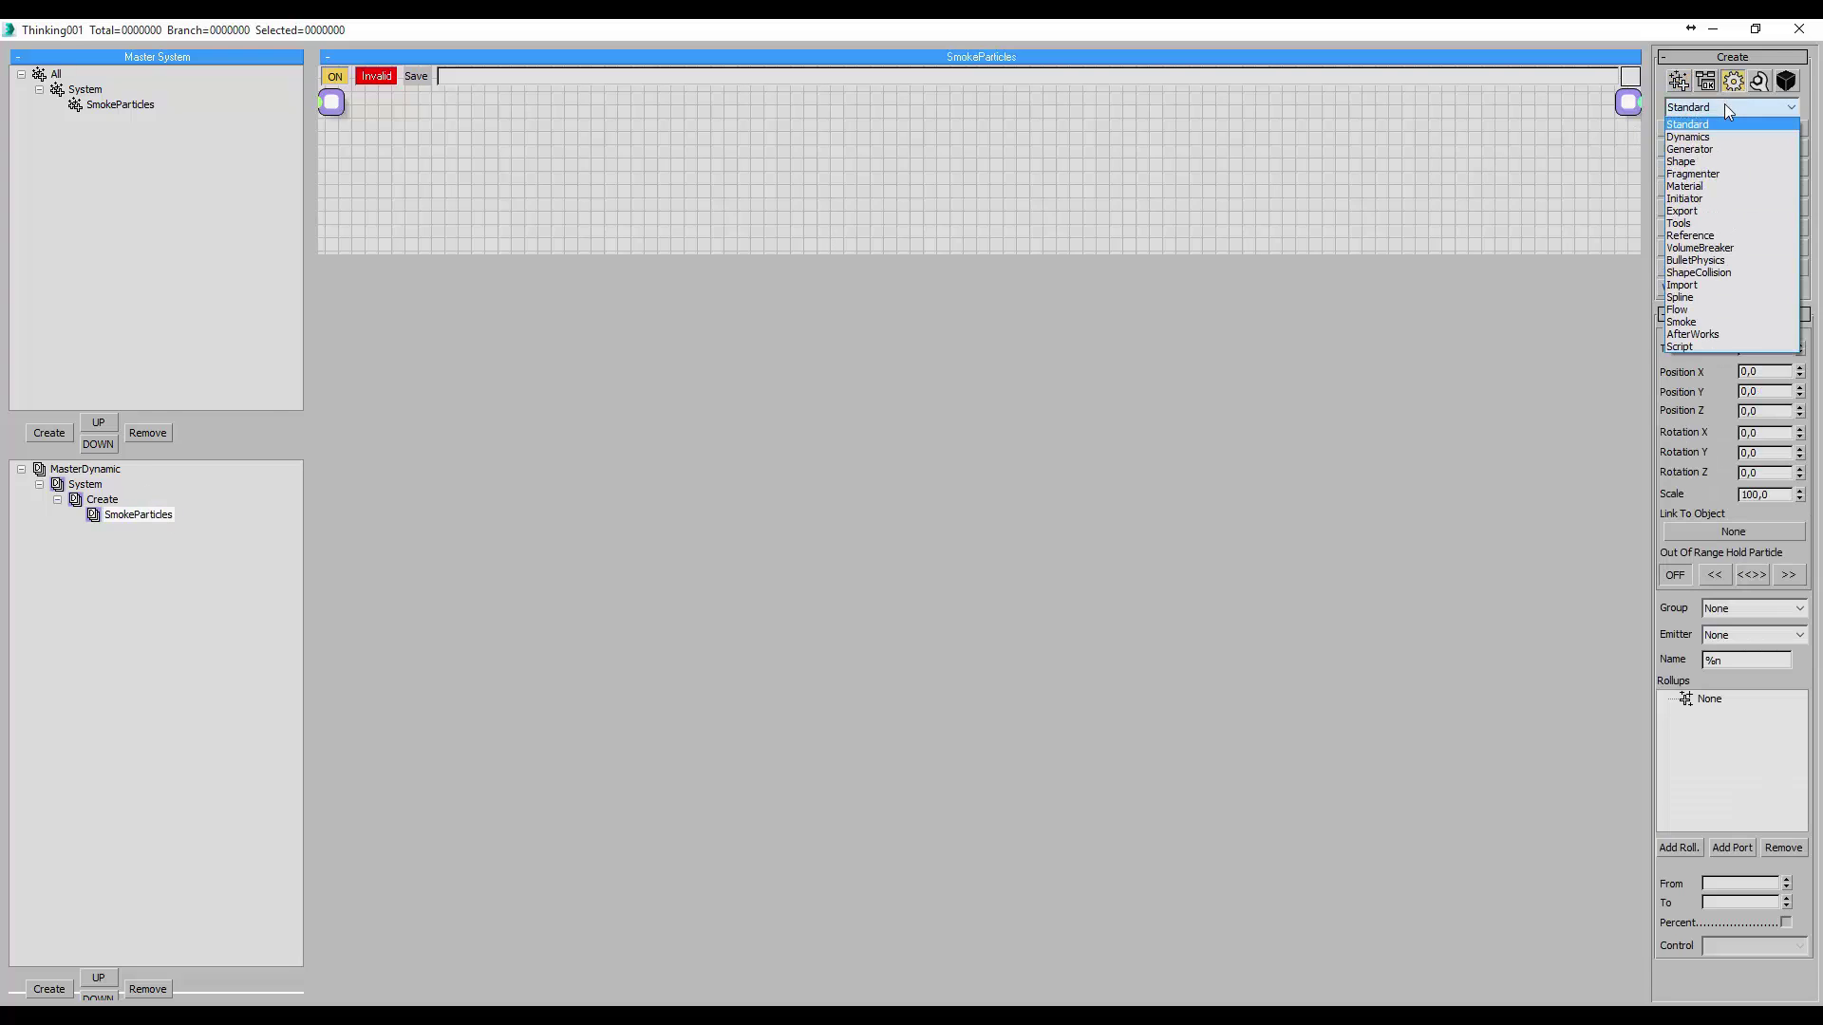
click(1726, 141)
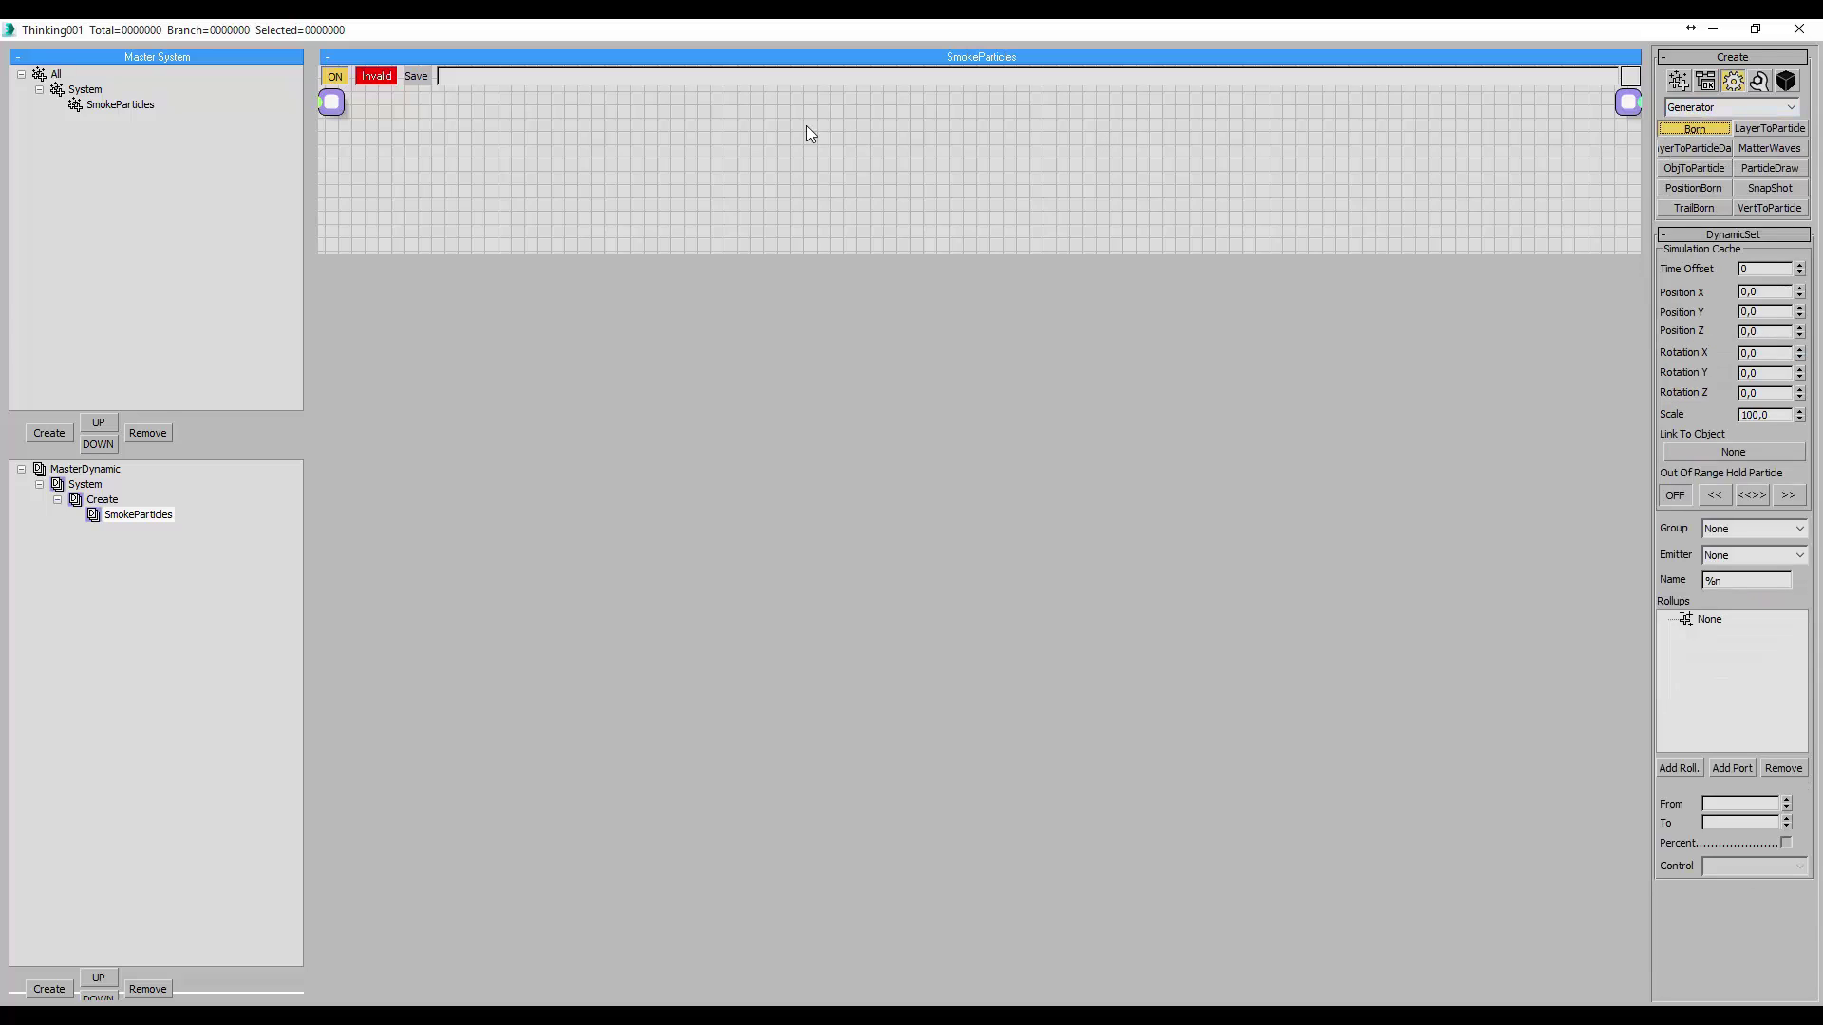
click(549, 116)
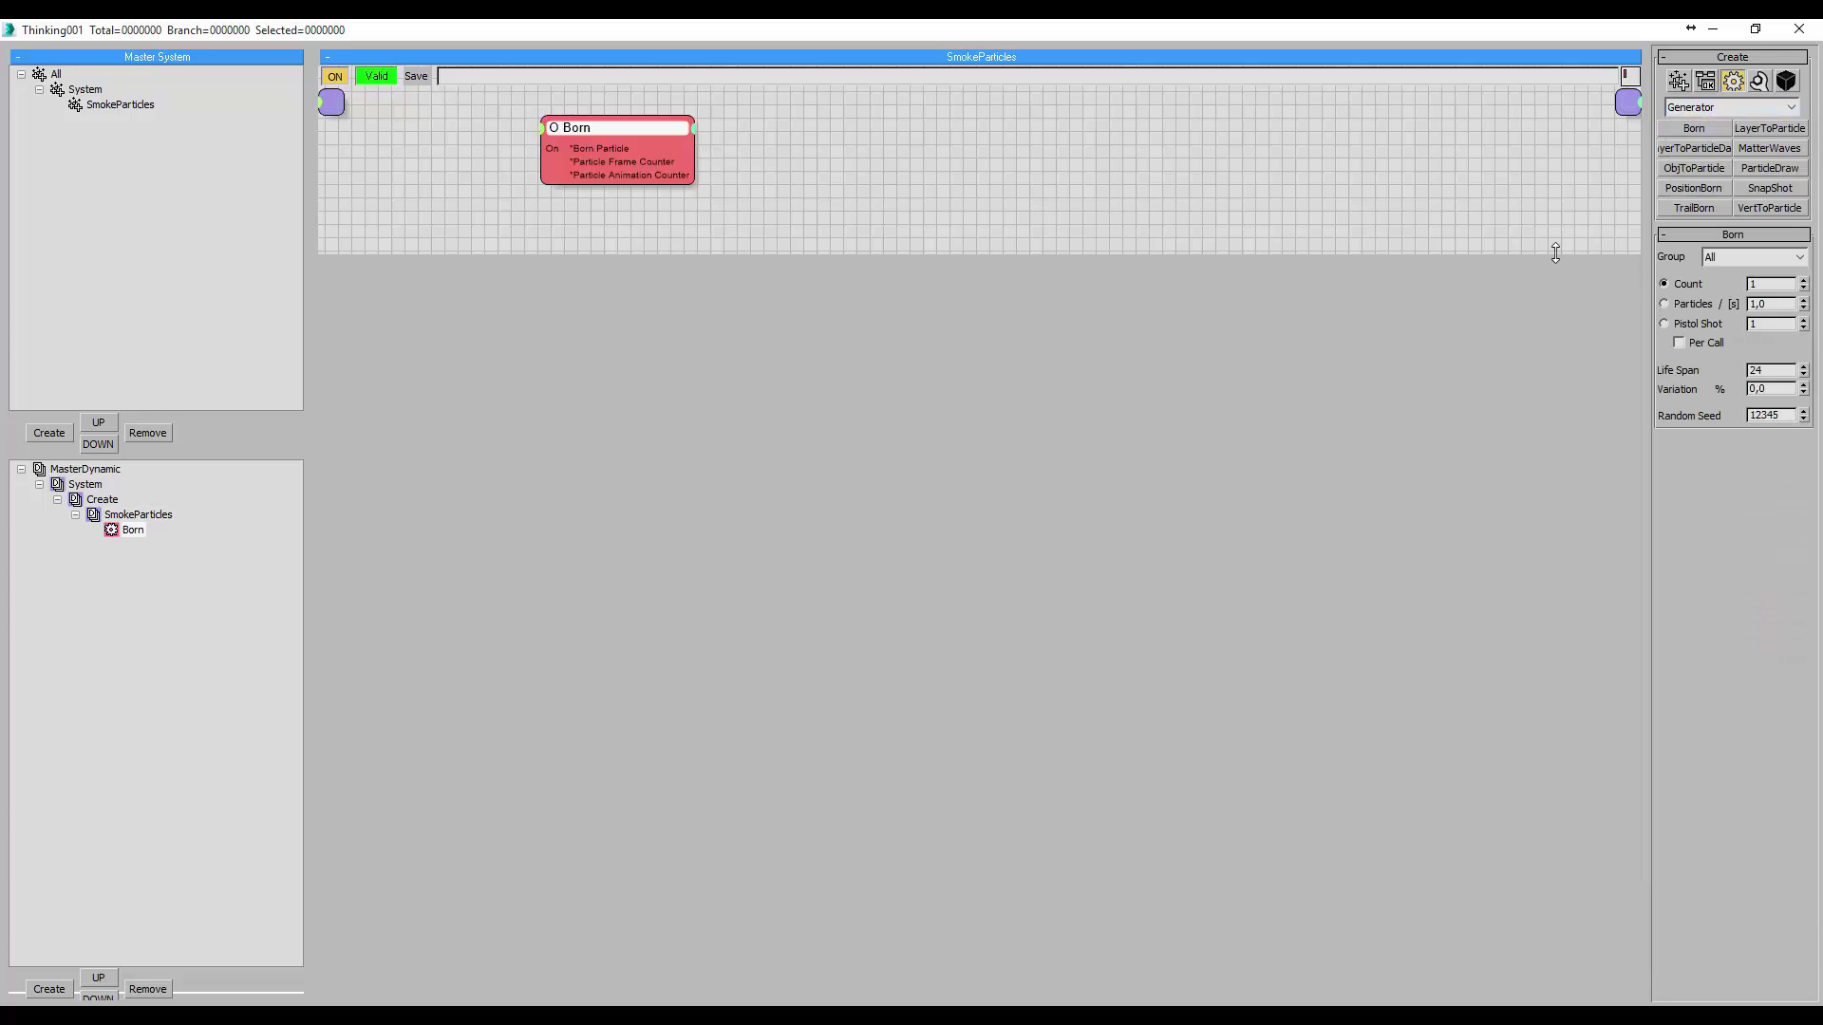
- Set the Born generator to the SmokeParticles group with a Pistol Shot of 20000 and a life span of 250
click(1726, 254)
click(1723, 298)
click(1759, 318)
text(20000)
key(Return)
double_click(1779, 372)
- Add a Node helper below Born, enlarge the node area and pick the text mesh Text001 as its node
click(1761, 85)
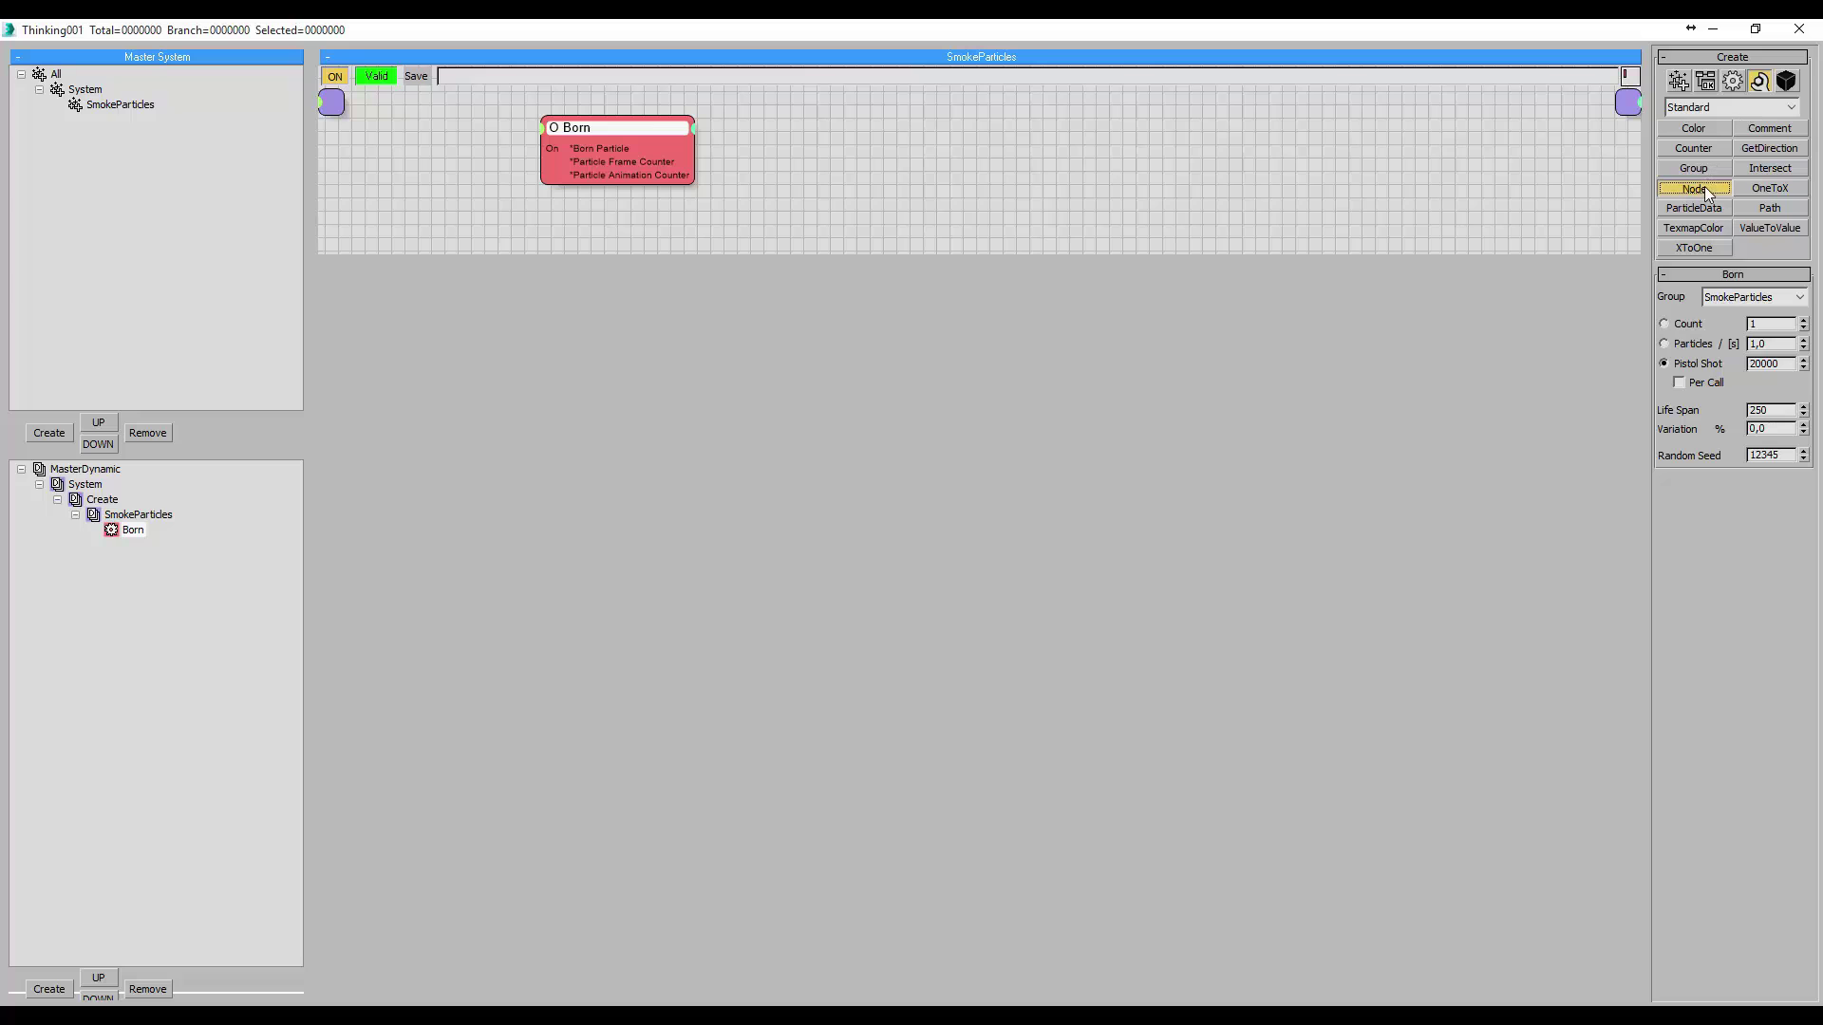
click(556, 224)
drag(733, 252, 728, 485)
double_click(1261, 34)
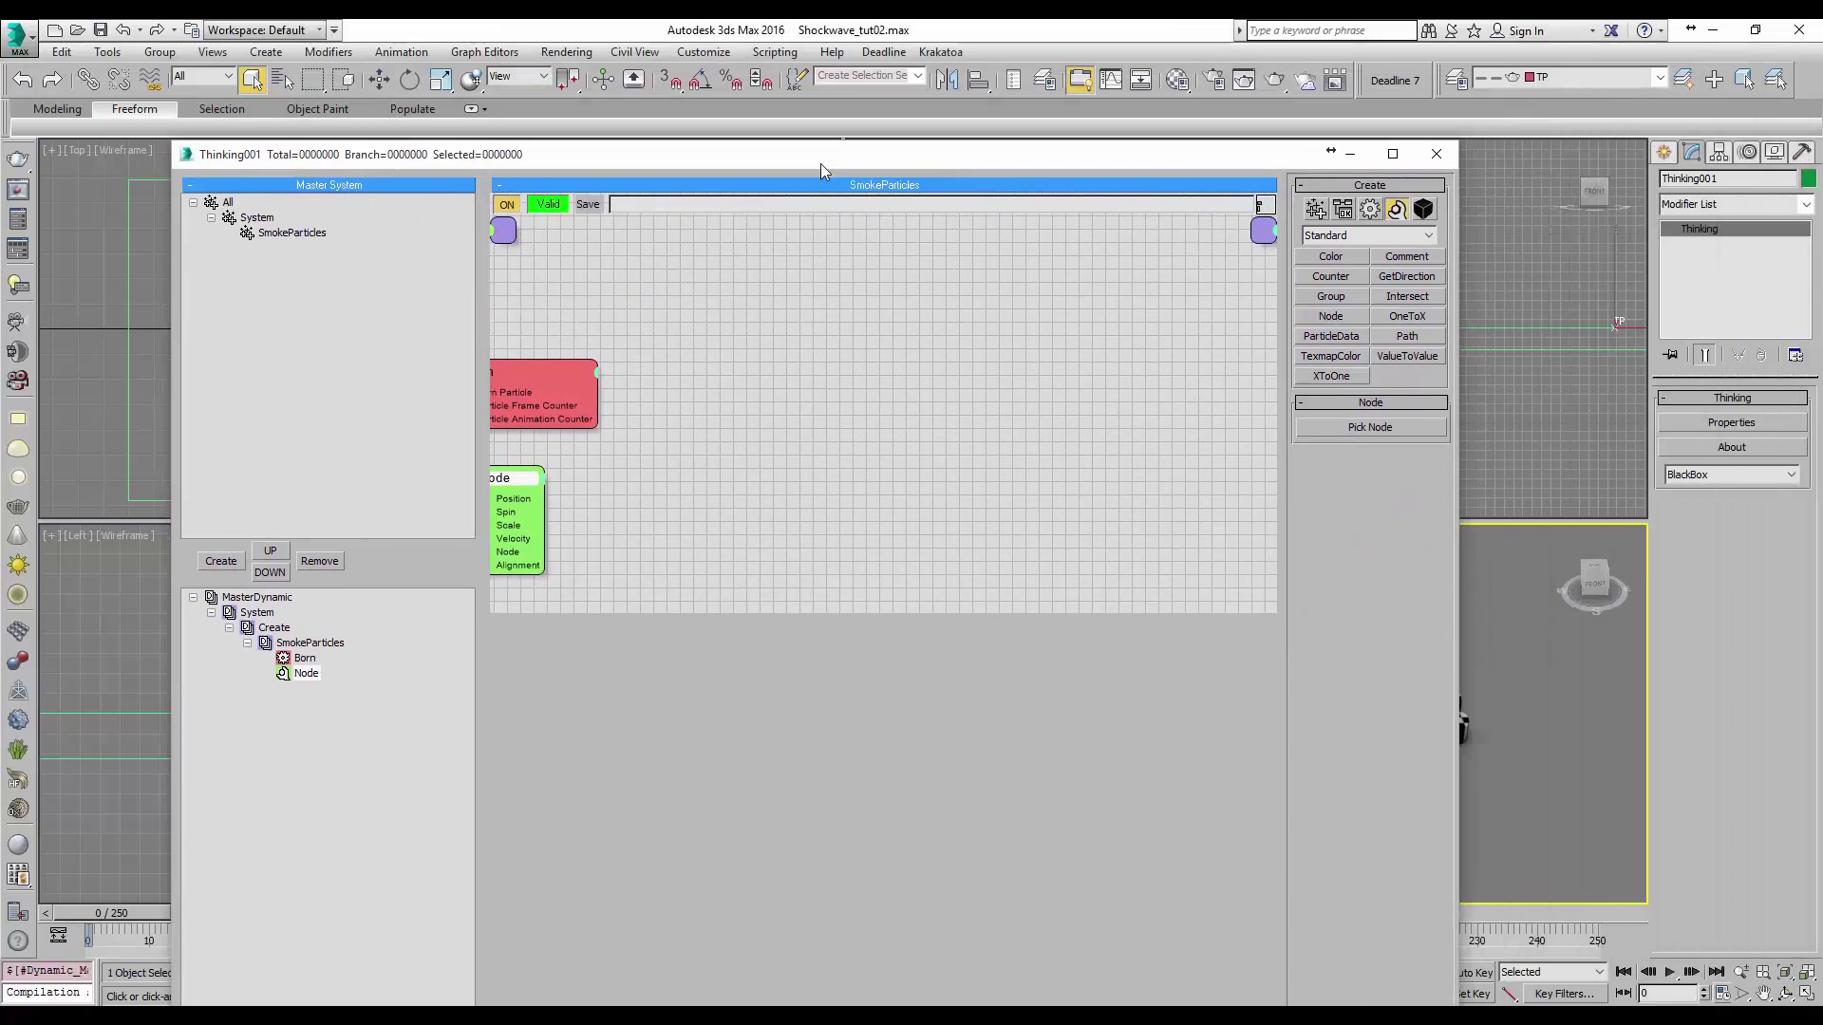
drag(874, 161, 545, 196)
click(1063, 462)
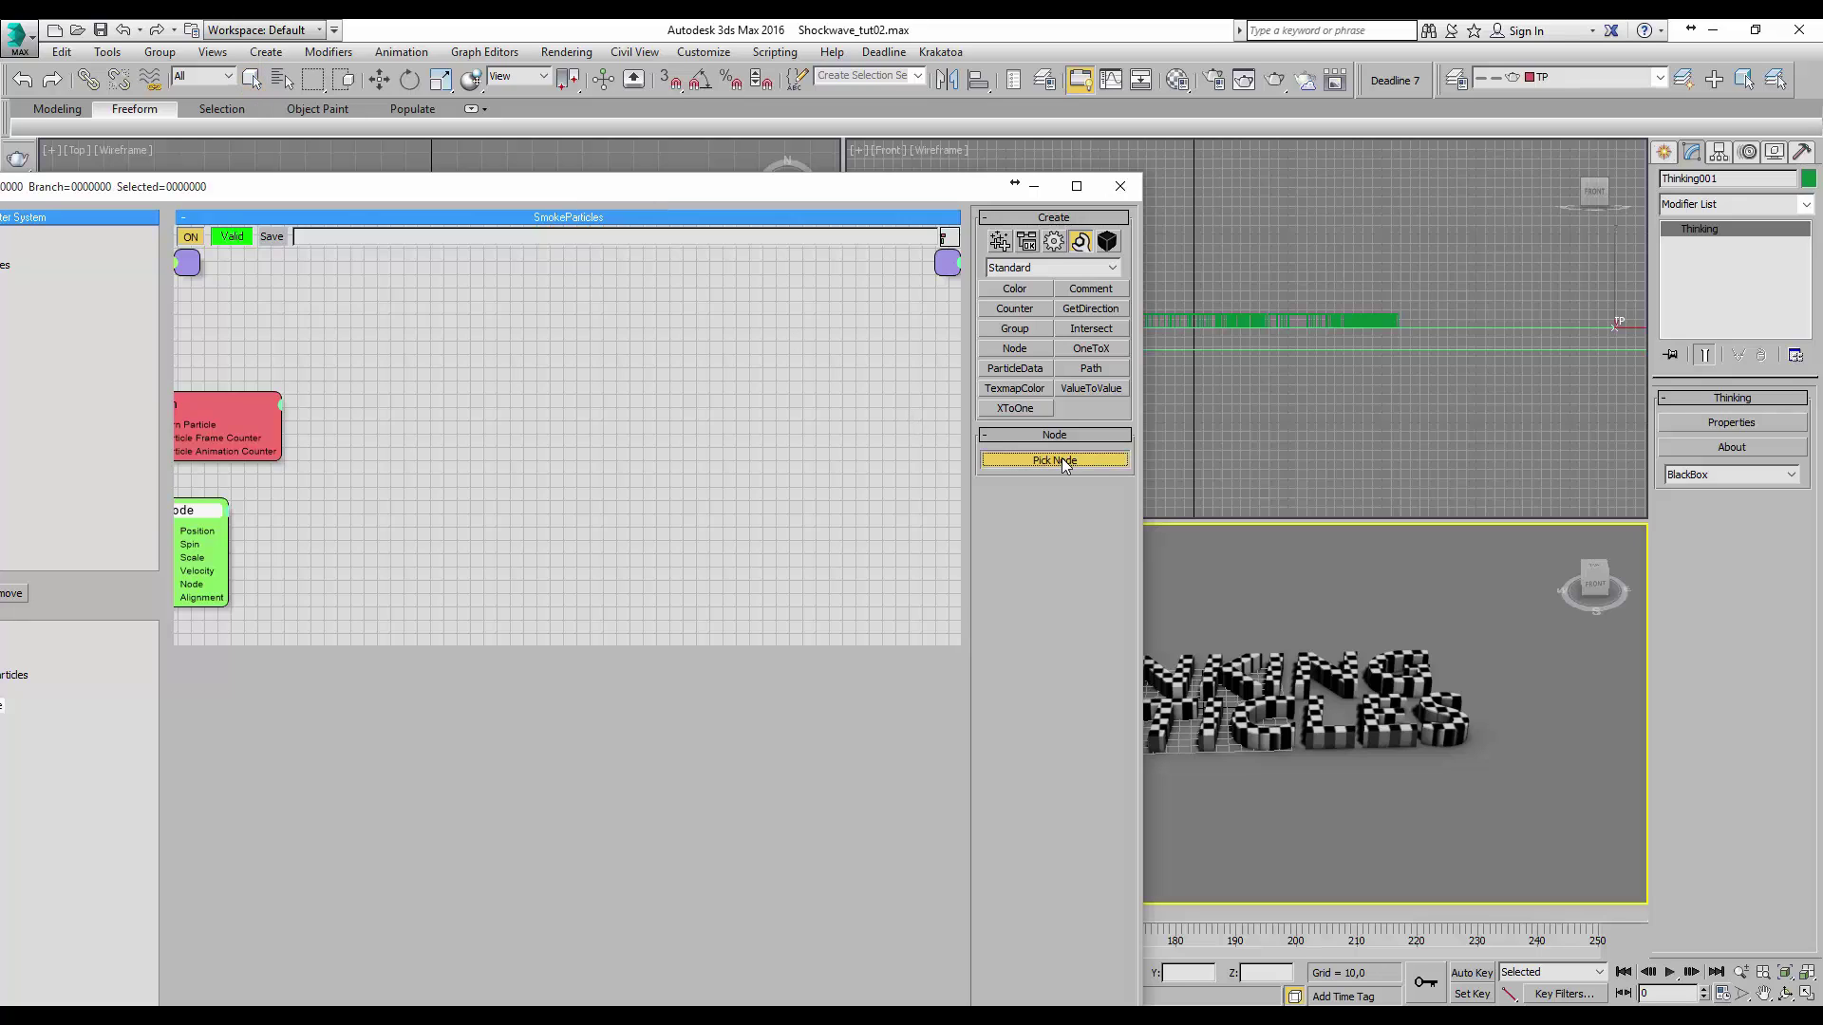
click(1271, 676)
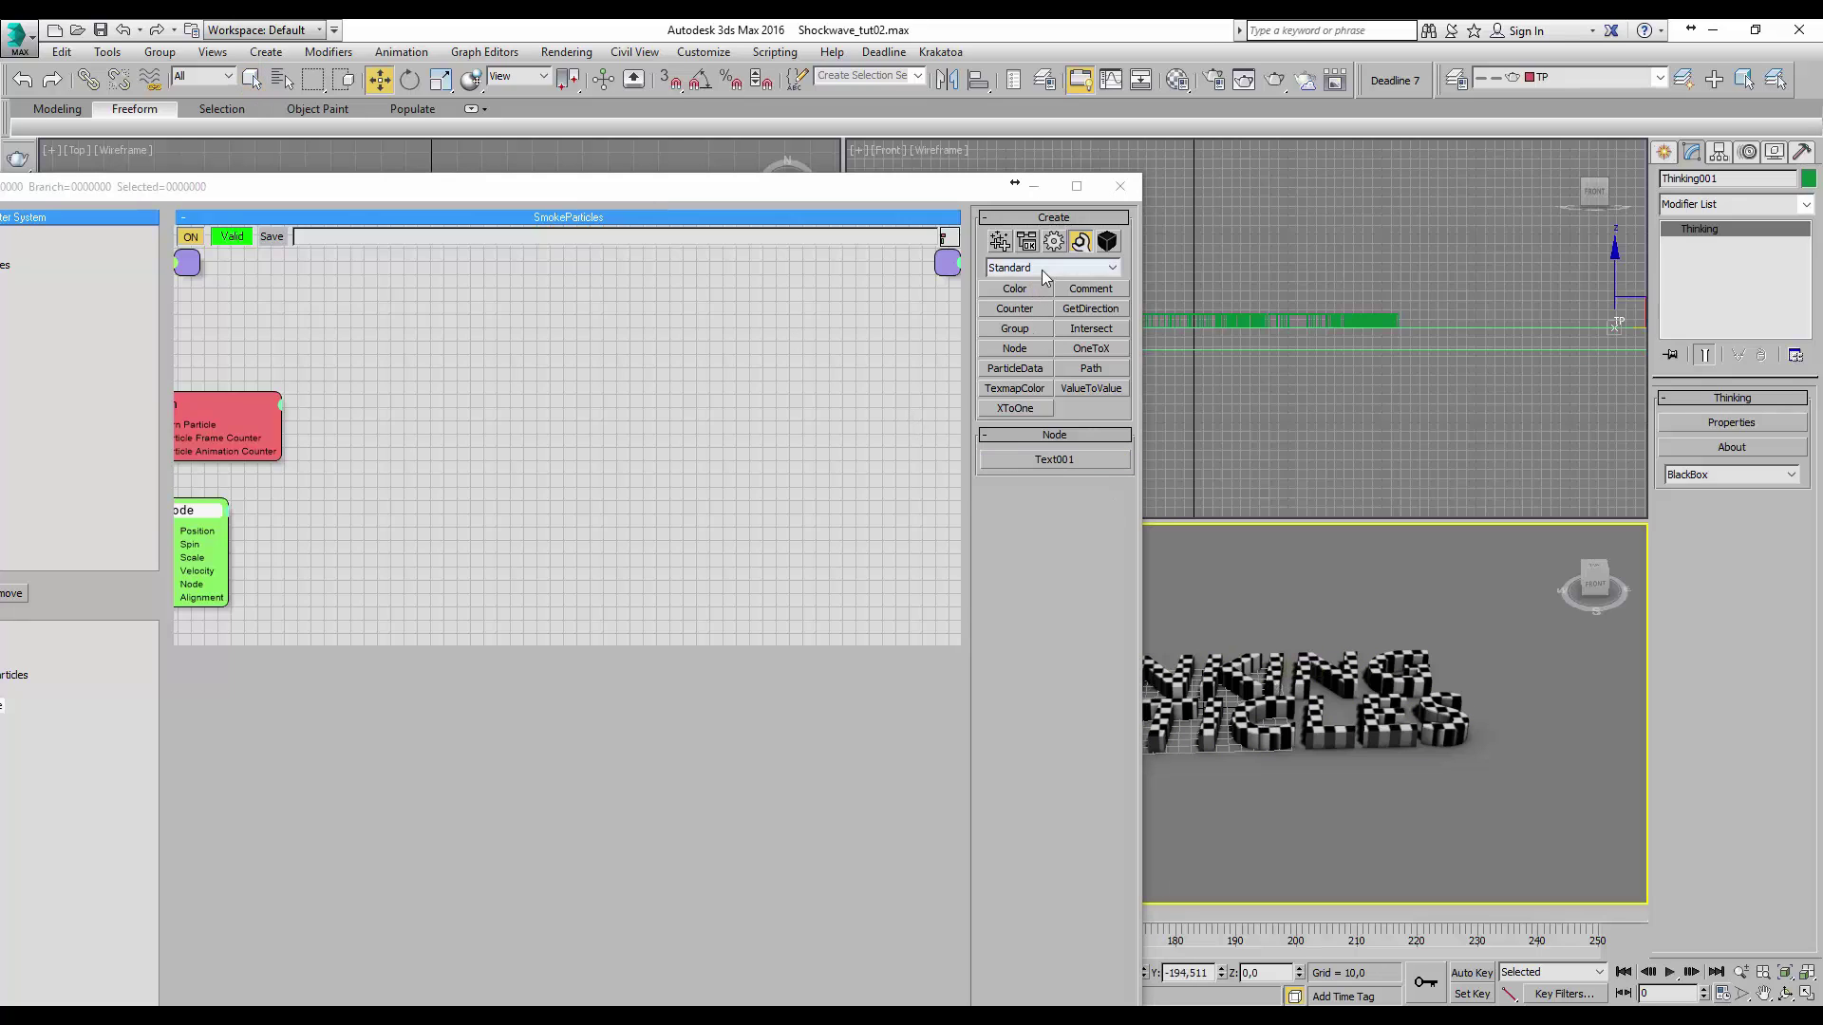
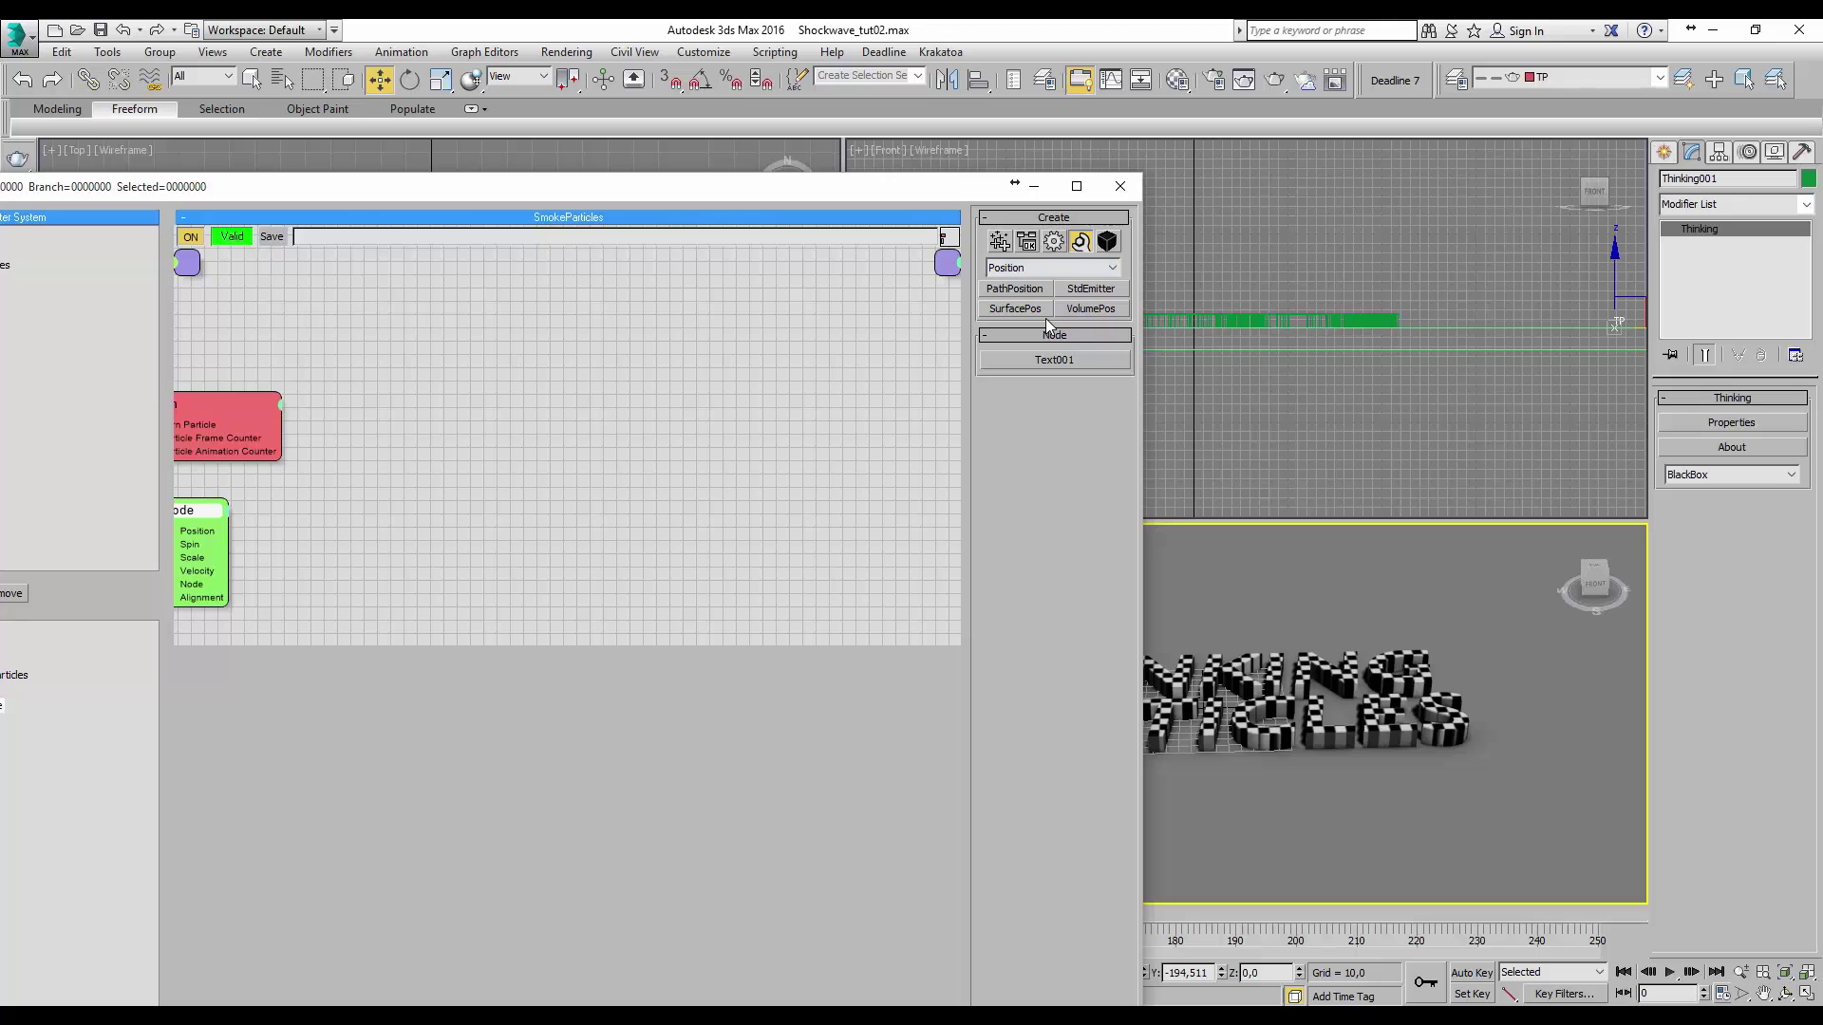
- Add a SurfacePos helper fed by the text node and Born's particles, using faces with material ID 2
click(1027, 309)
click(395, 461)
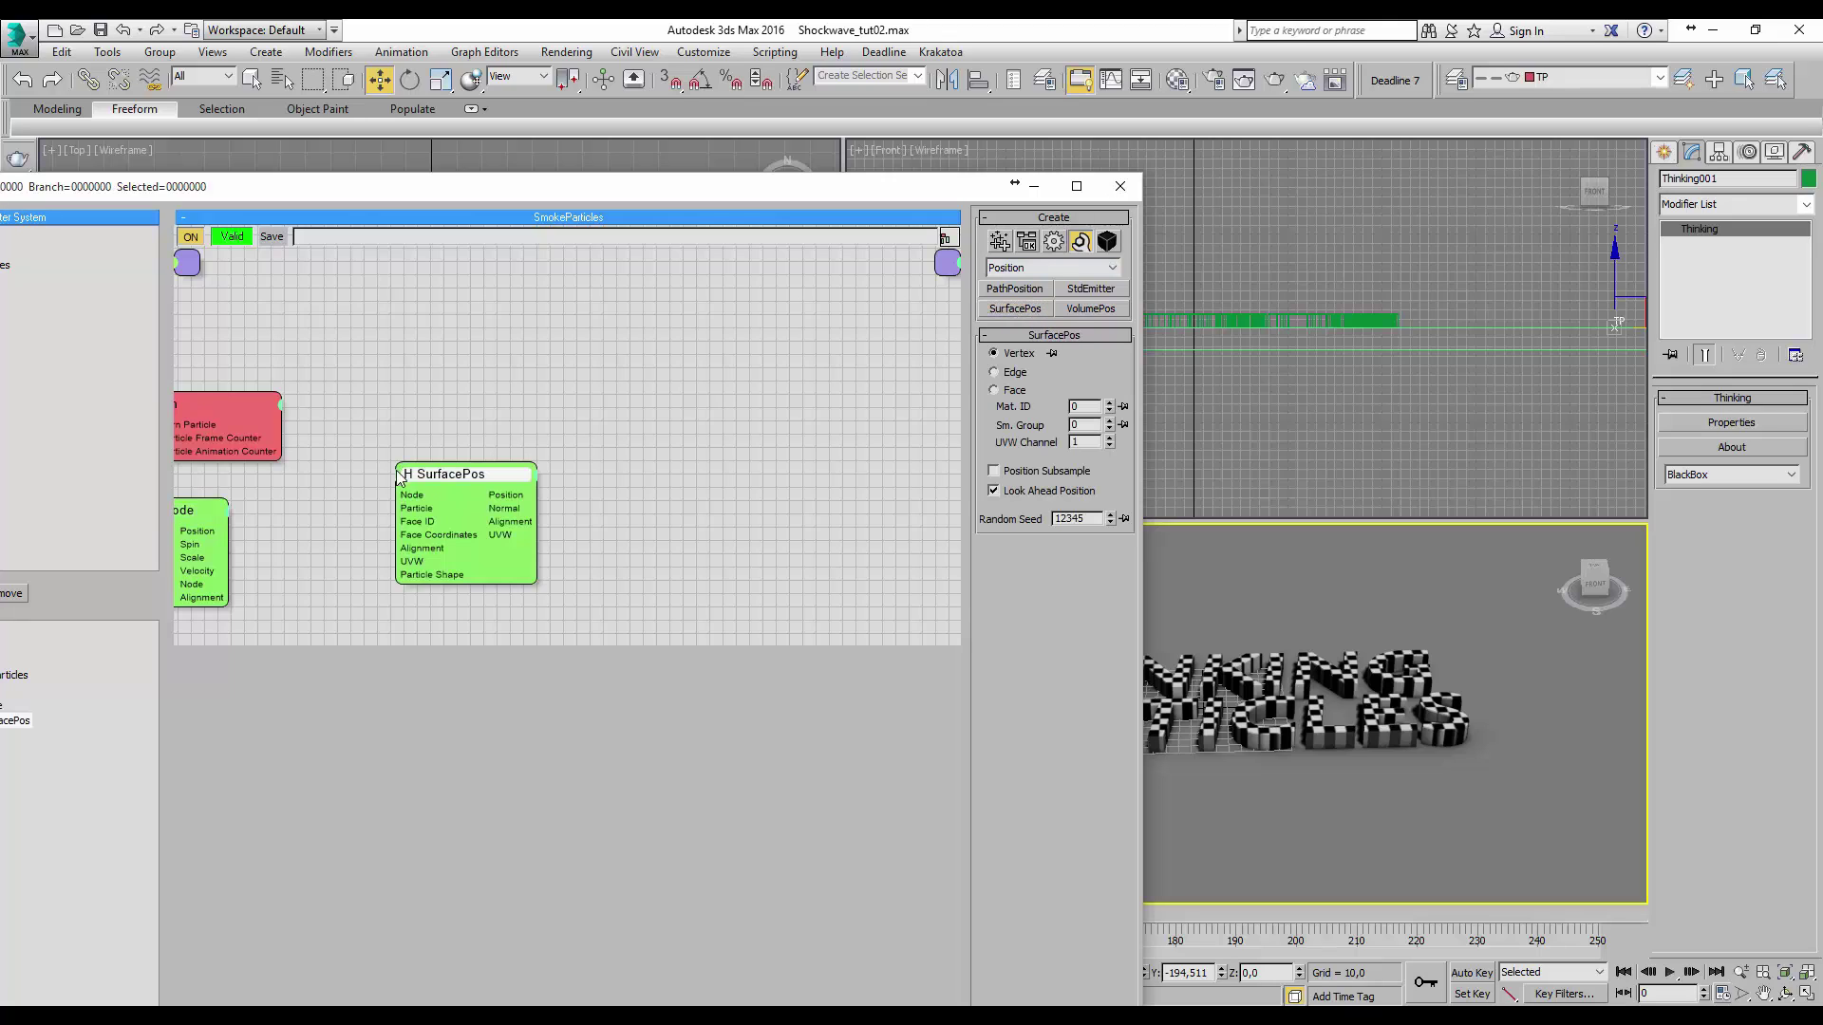
drag(396, 494, 209, 589)
drag(281, 426, 425, 441)
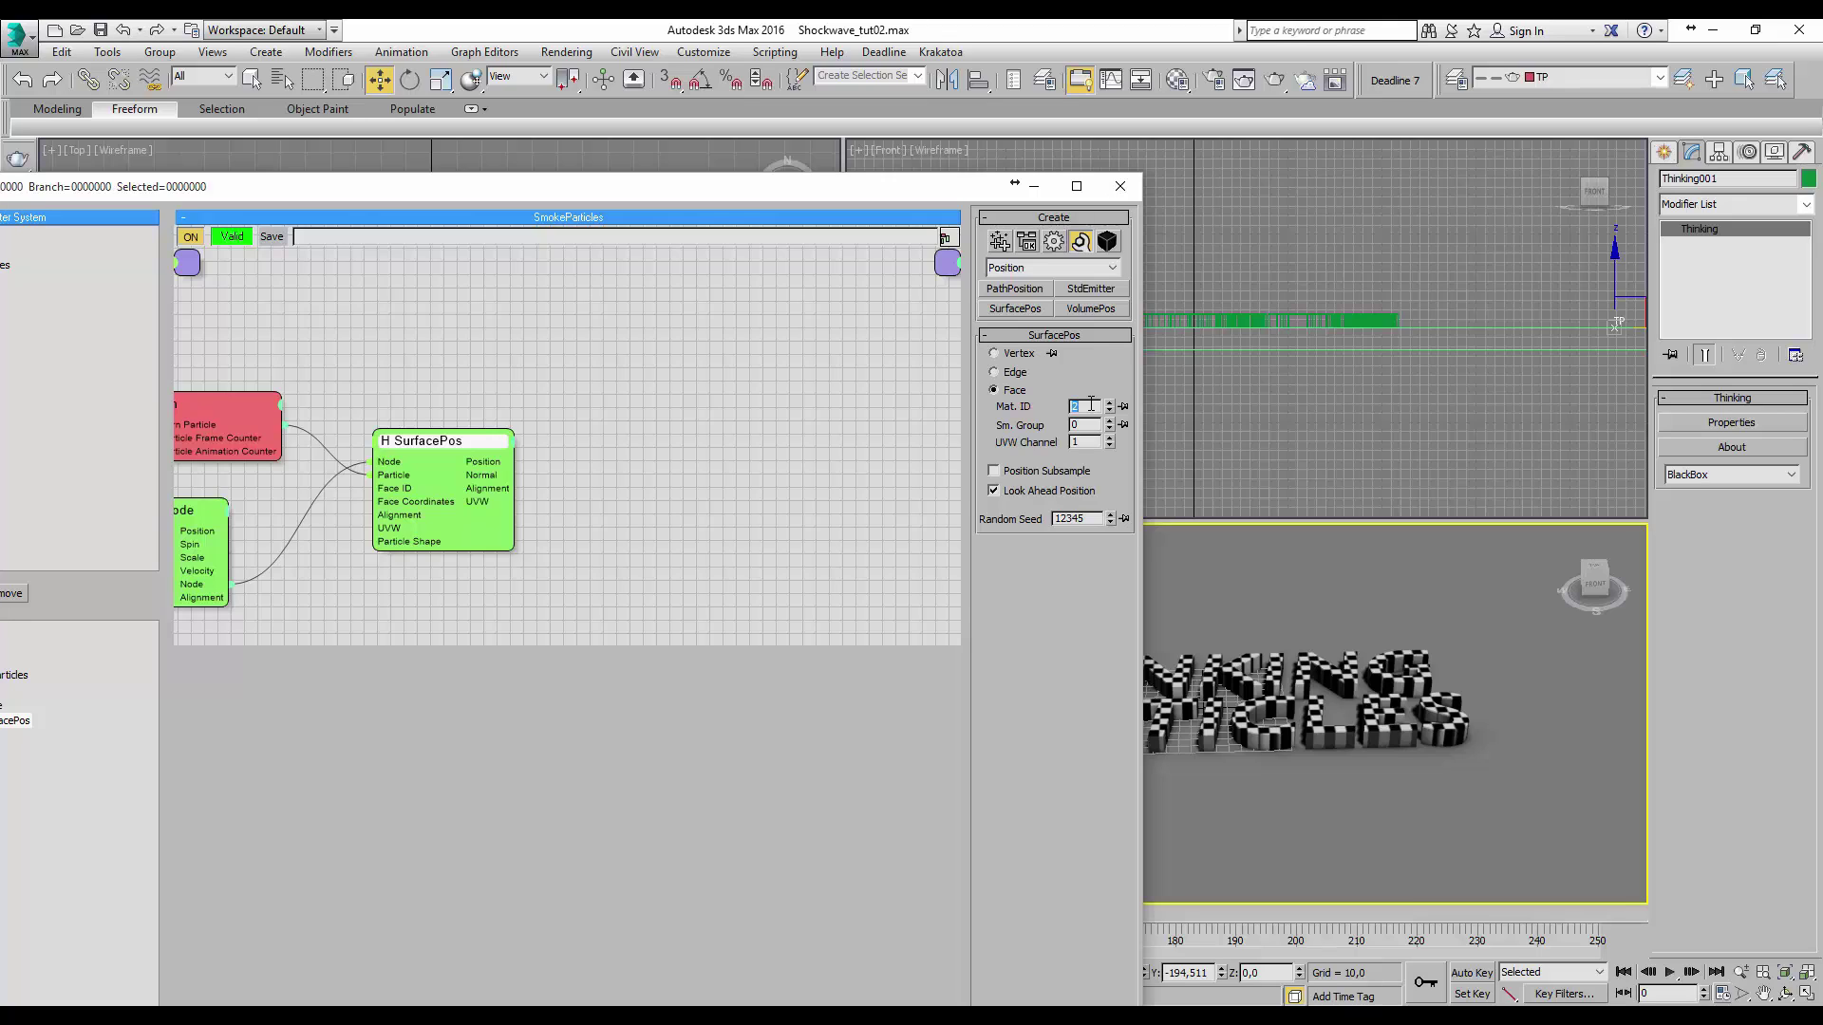
- Add a Position operator and connect its inputs to Born's particles and the SurfacePos position
click(1053, 241)
click(1052, 267)
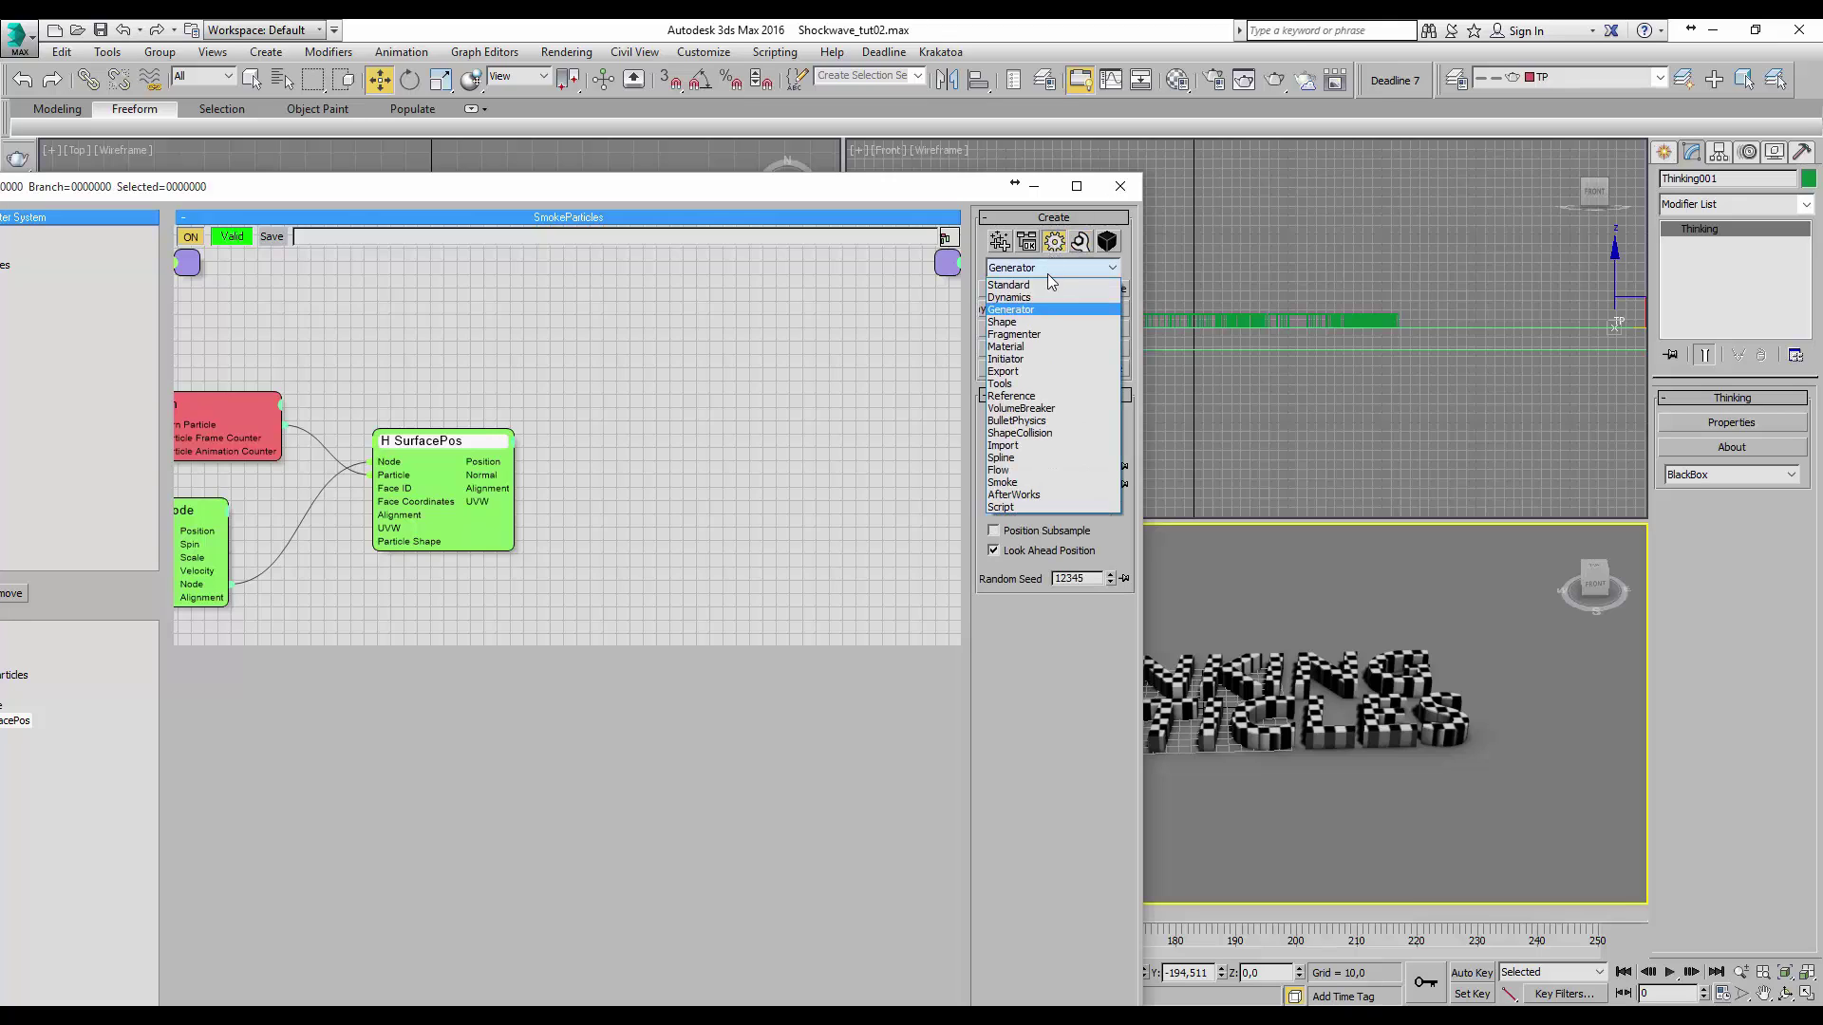
click(1051, 287)
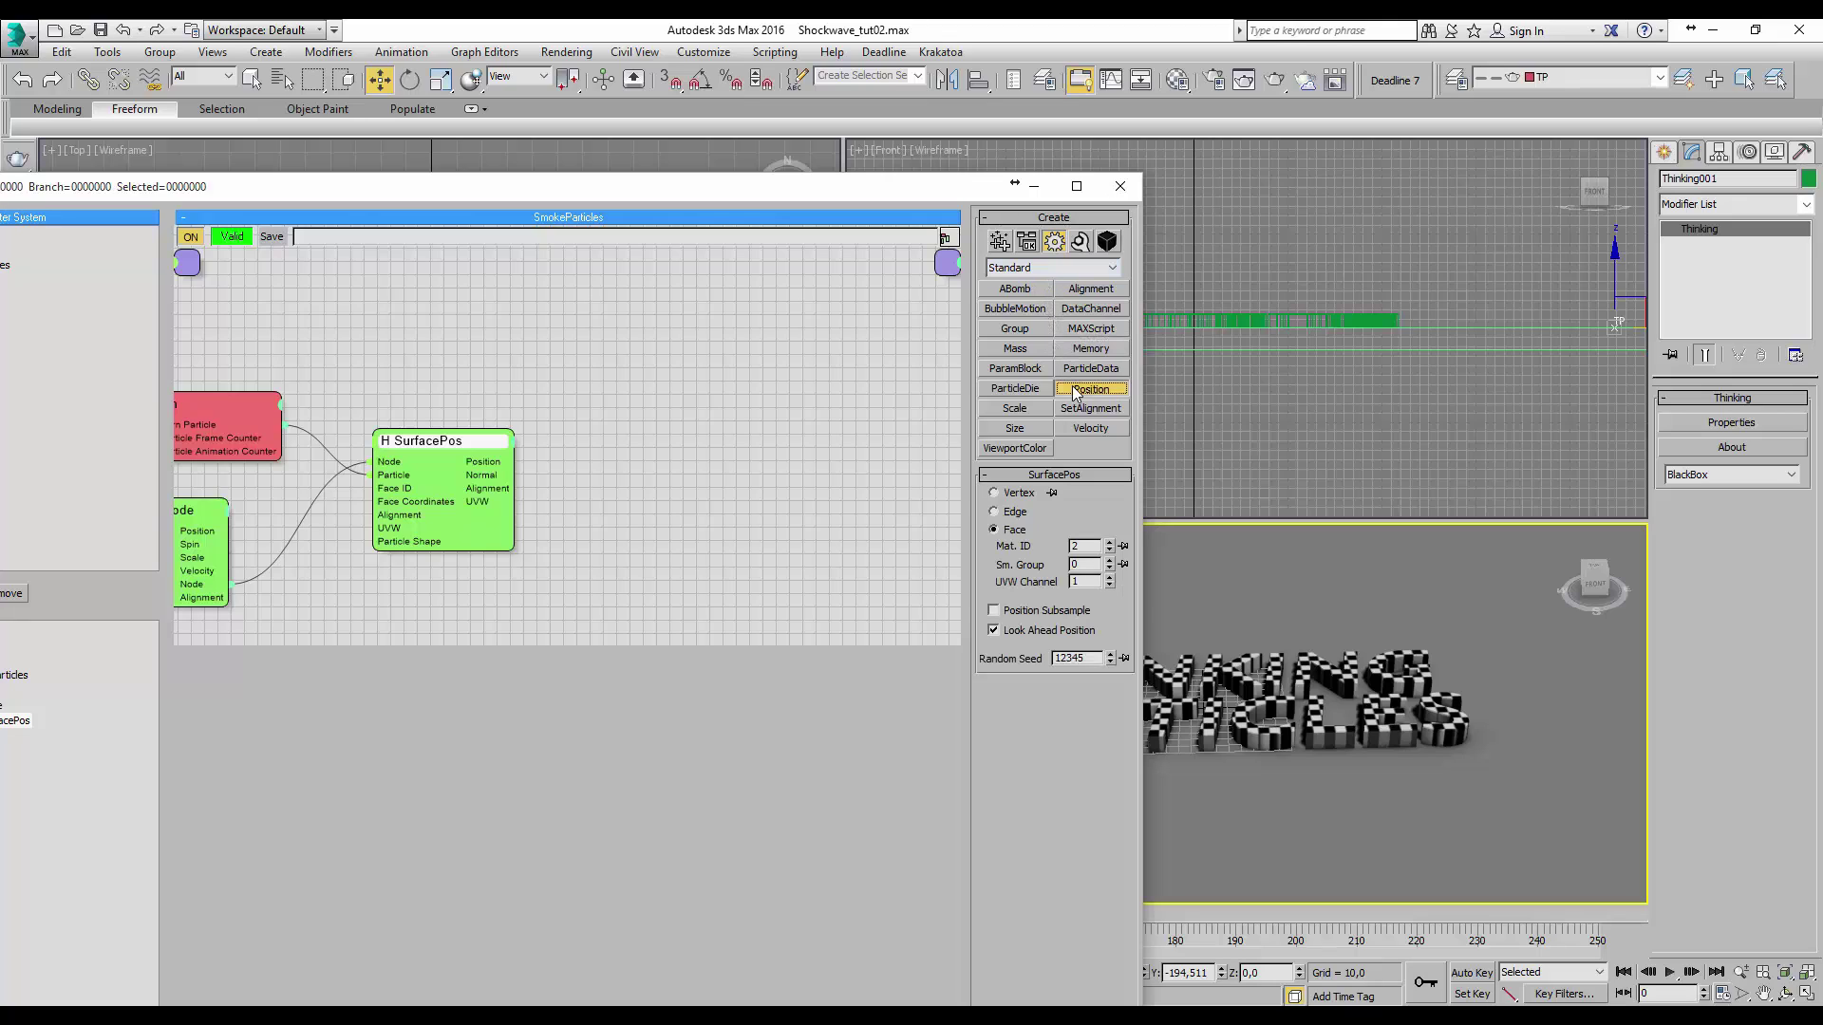
click(669, 451)
drag(634, 472, 264, 429)
drag(631, 486, 501, 468)
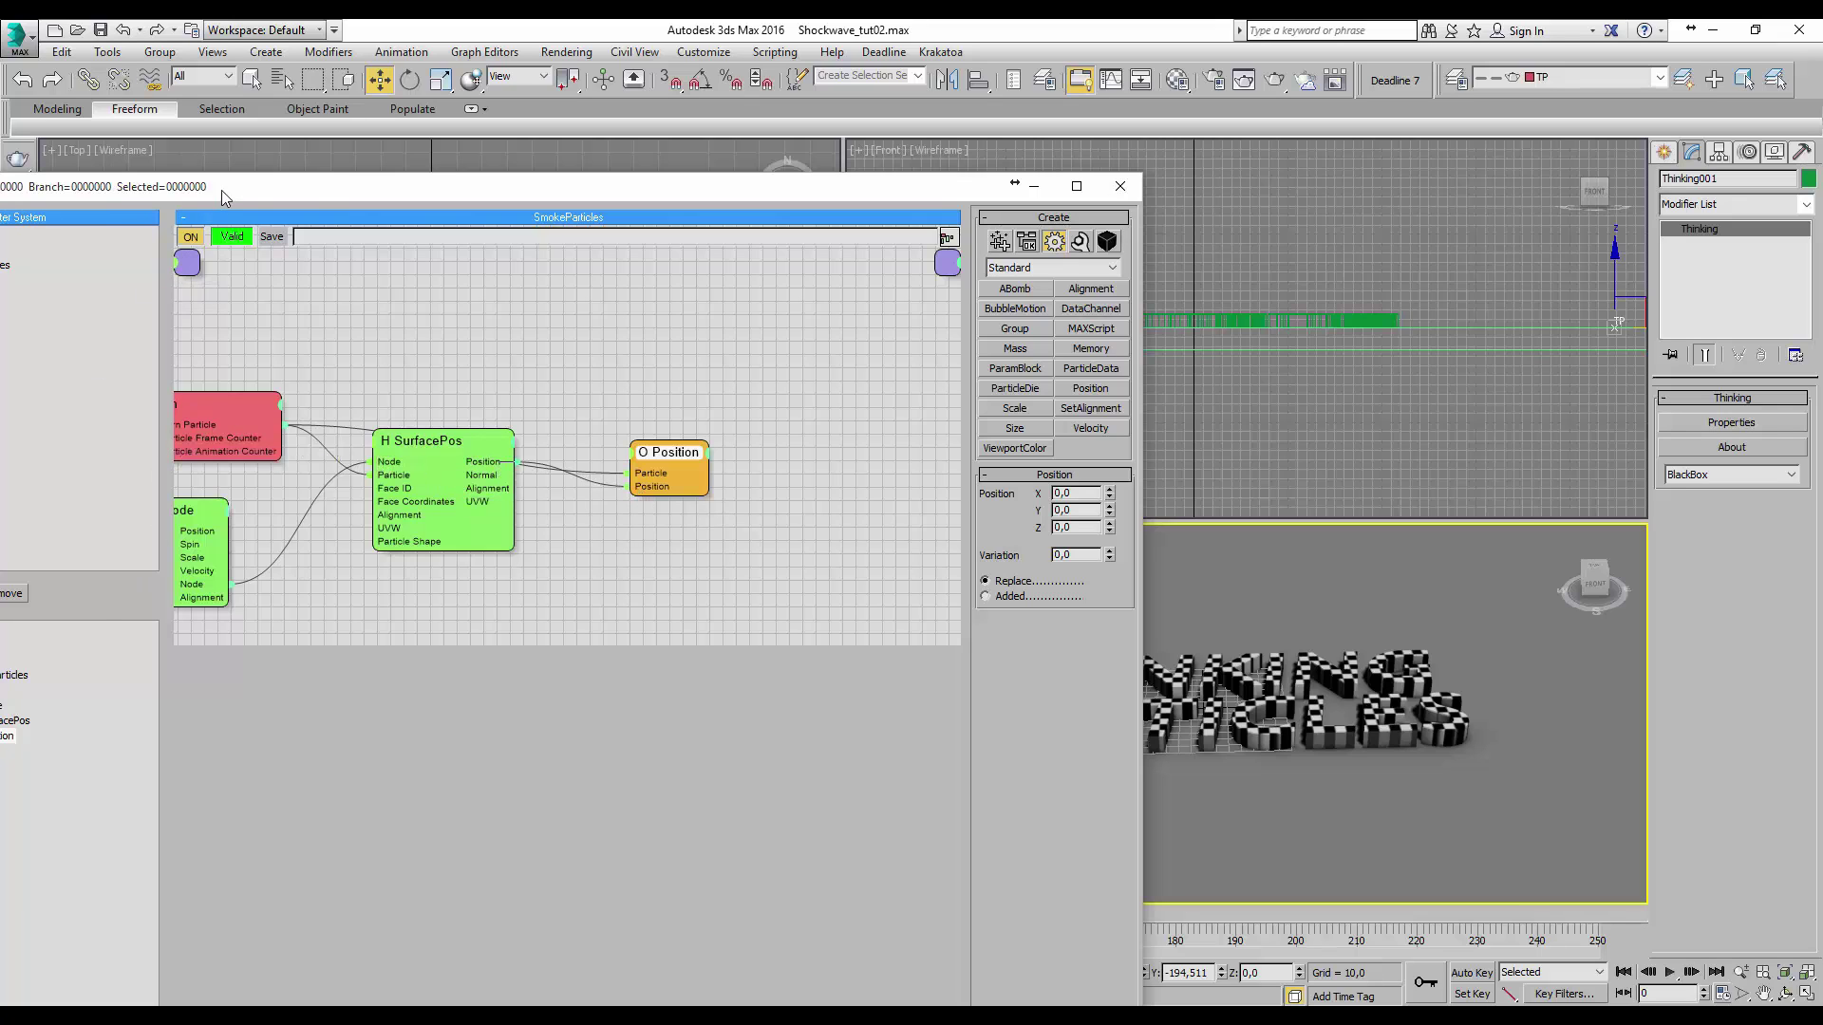
- Select the MasterDynamic level, refresh the simulation at frame 0 and inspect the particles on the text in the Top view
drag(220, 189, 602, 162)
click(348, 603)
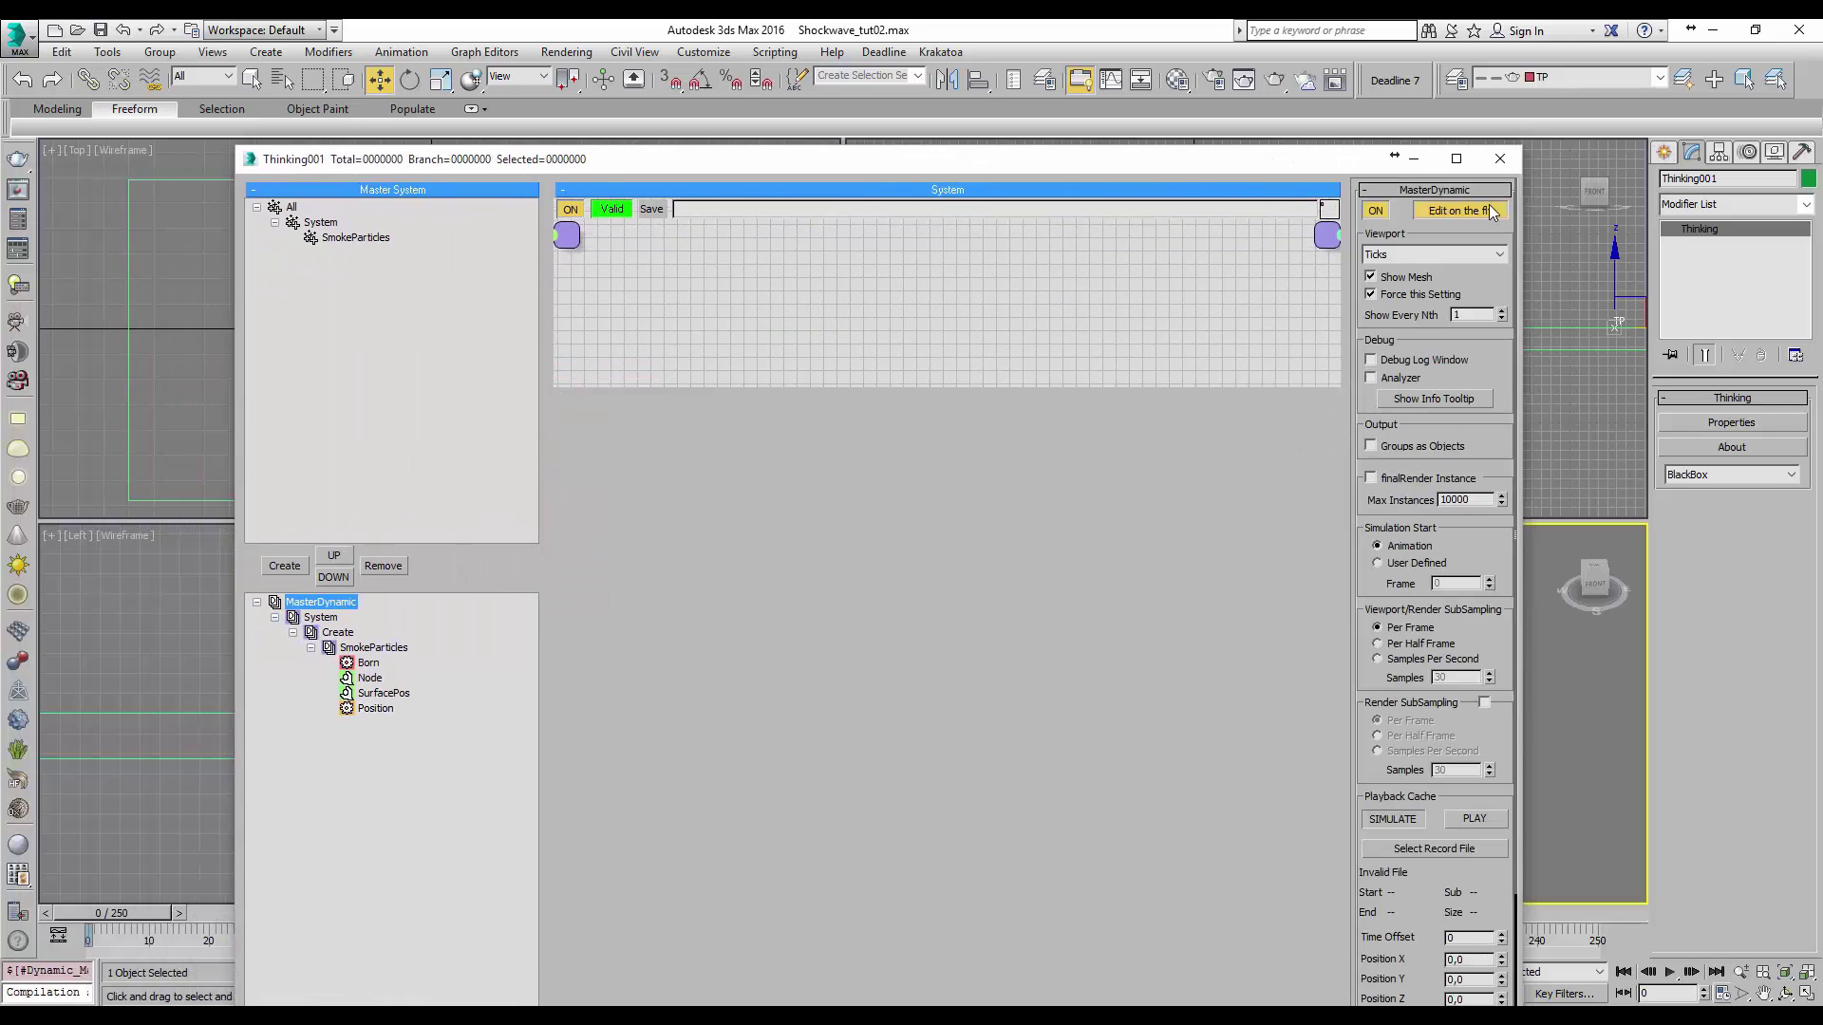
drag(1046, 165, 1439, 673)
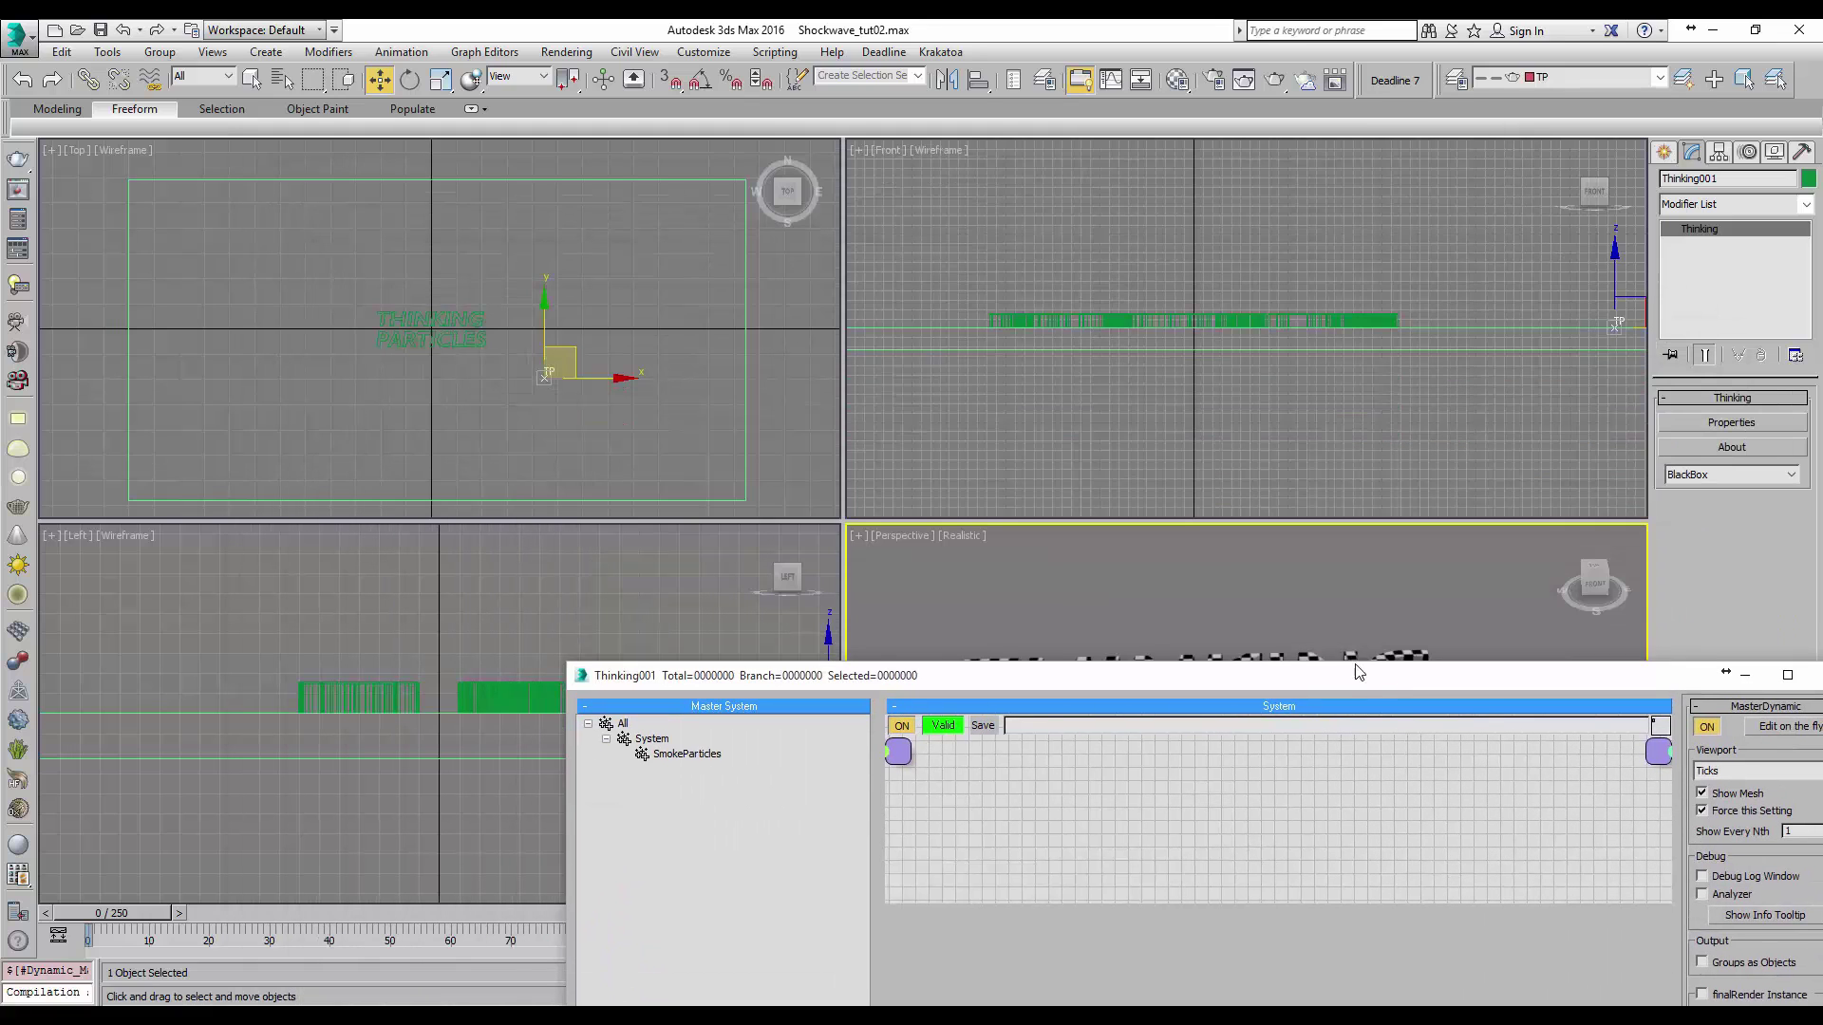
click(142, 914)
scroll(528, 414, up, 2)
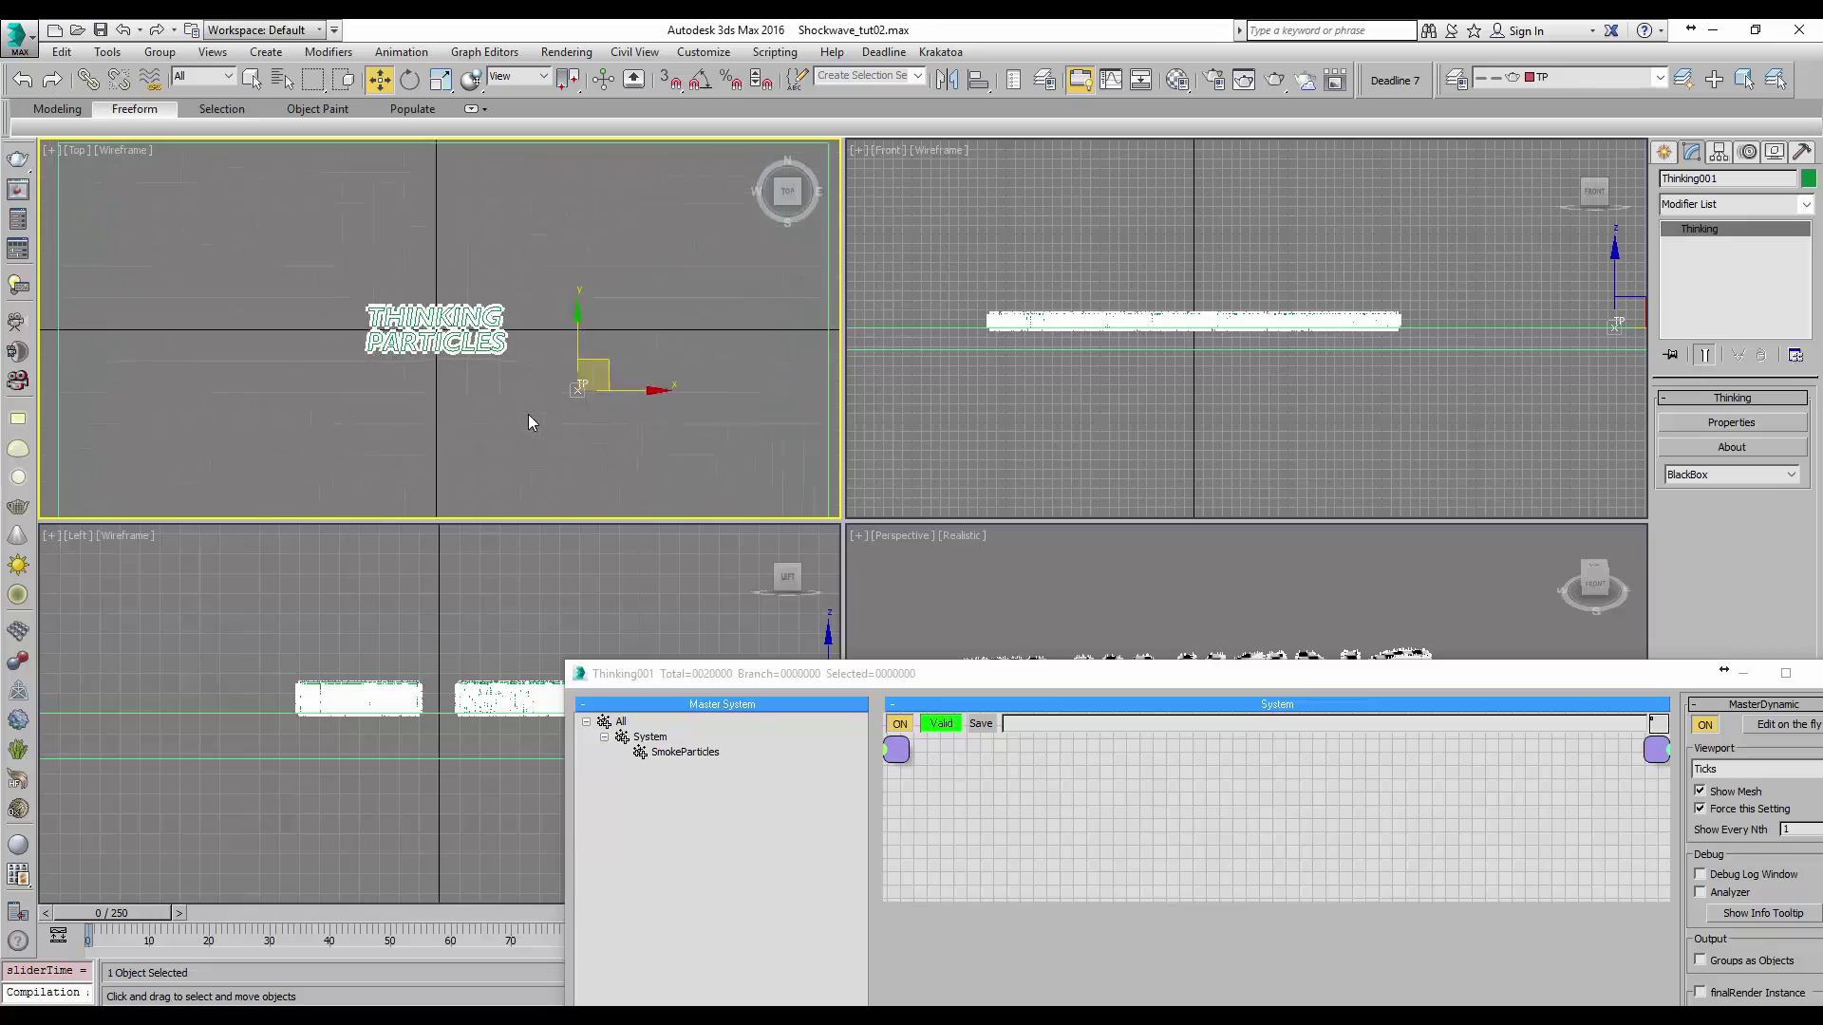
scroll(528, 414, up, 8)
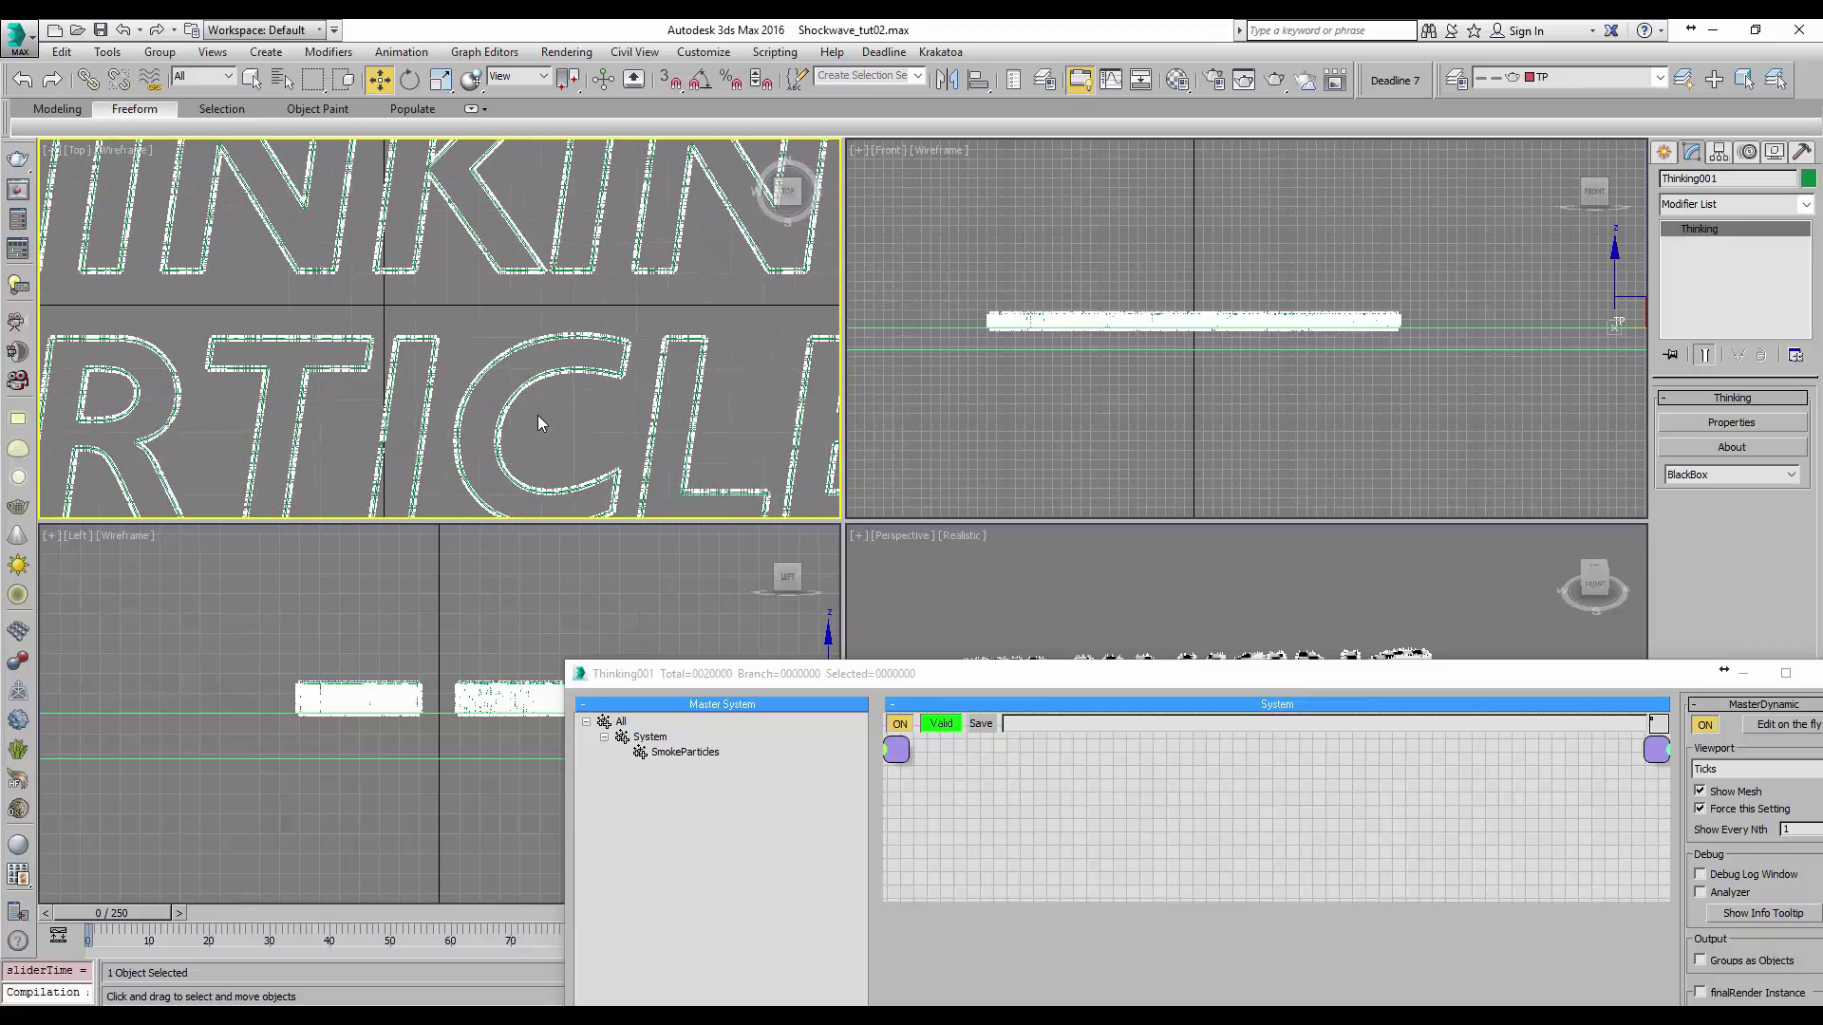
- Add a Math helper beside SurfacePos in the SmokeParticles dynamic set
drag(1137, 683, 801, 227)
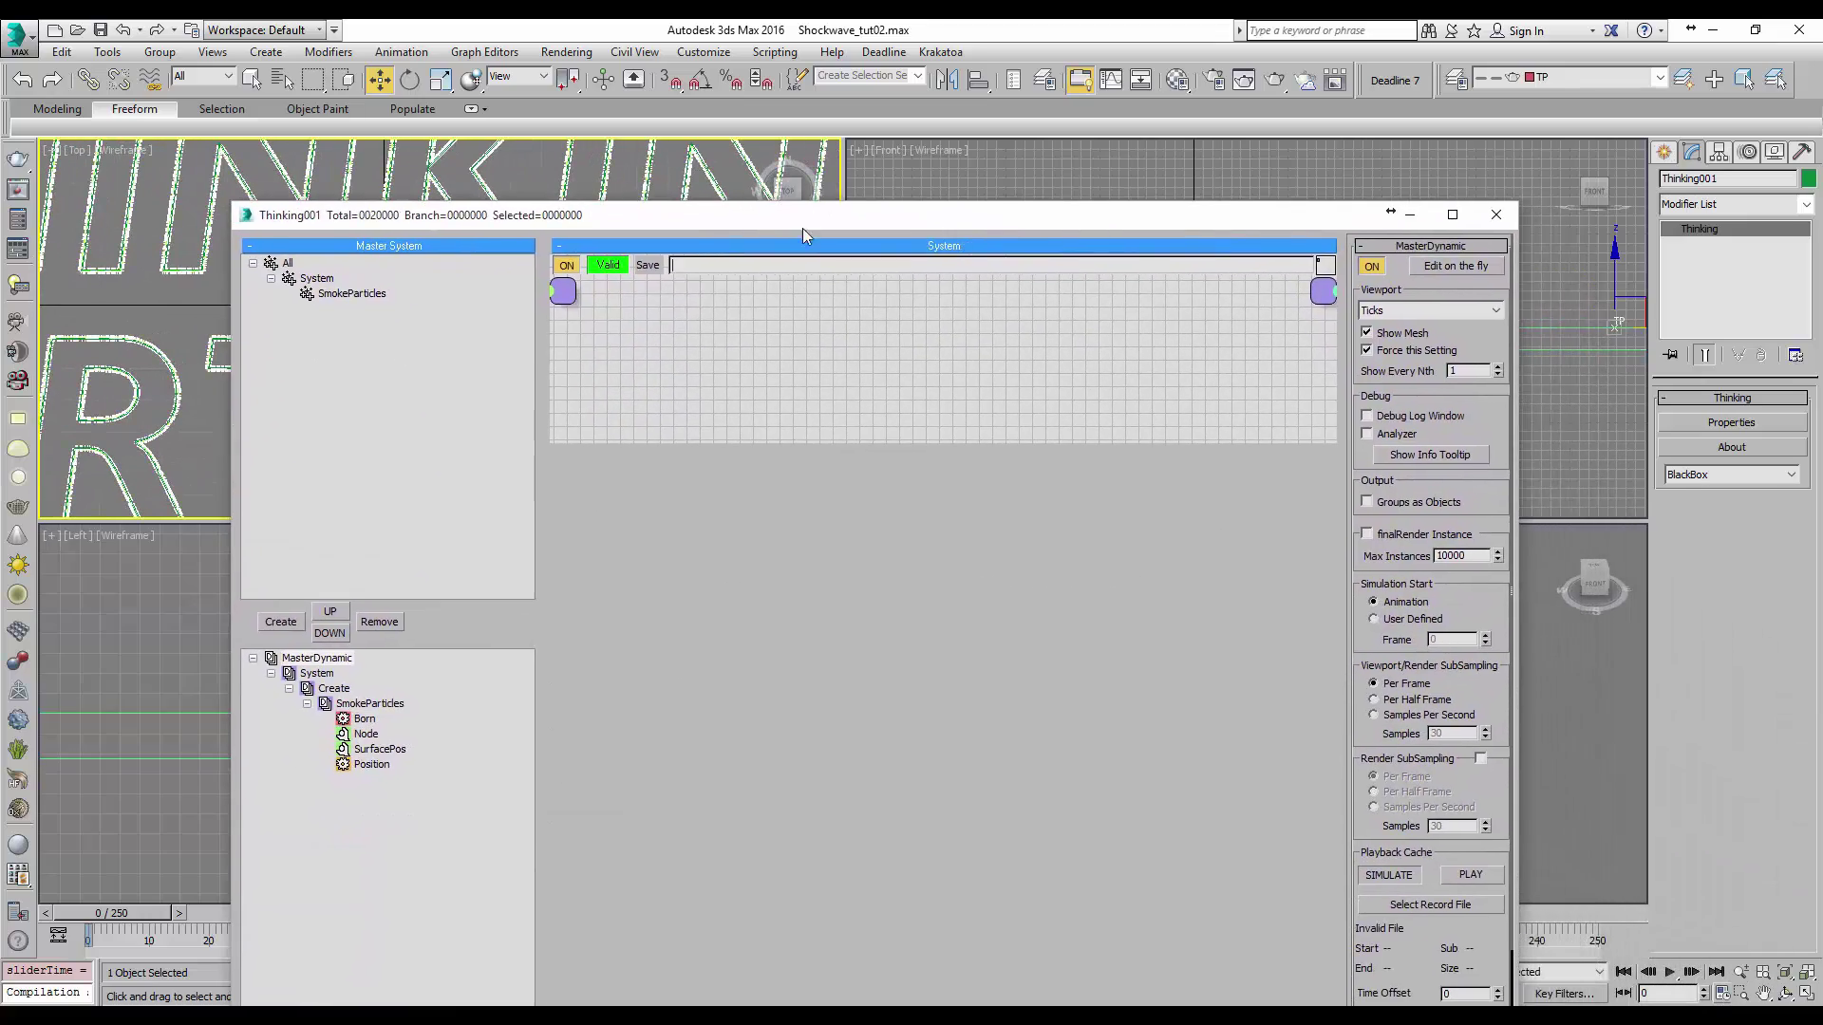
click(403, 748)
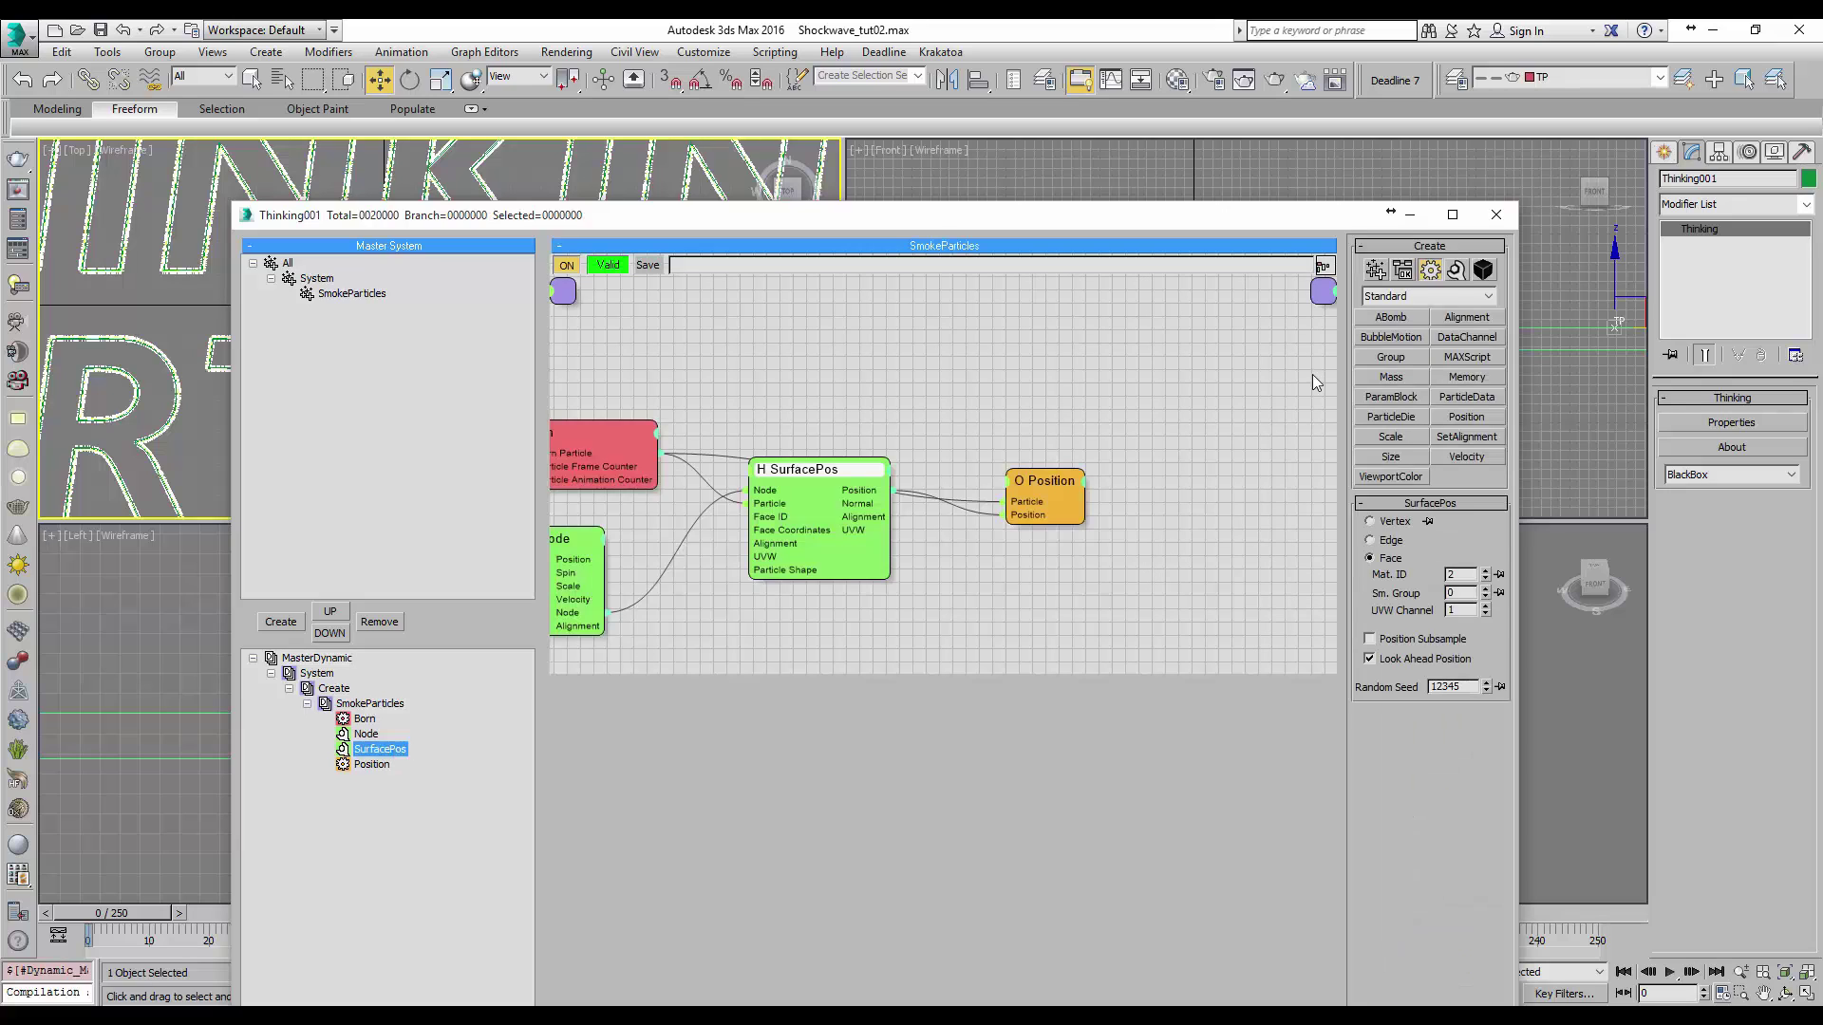
click(1449, 274)
click(1445, 291)
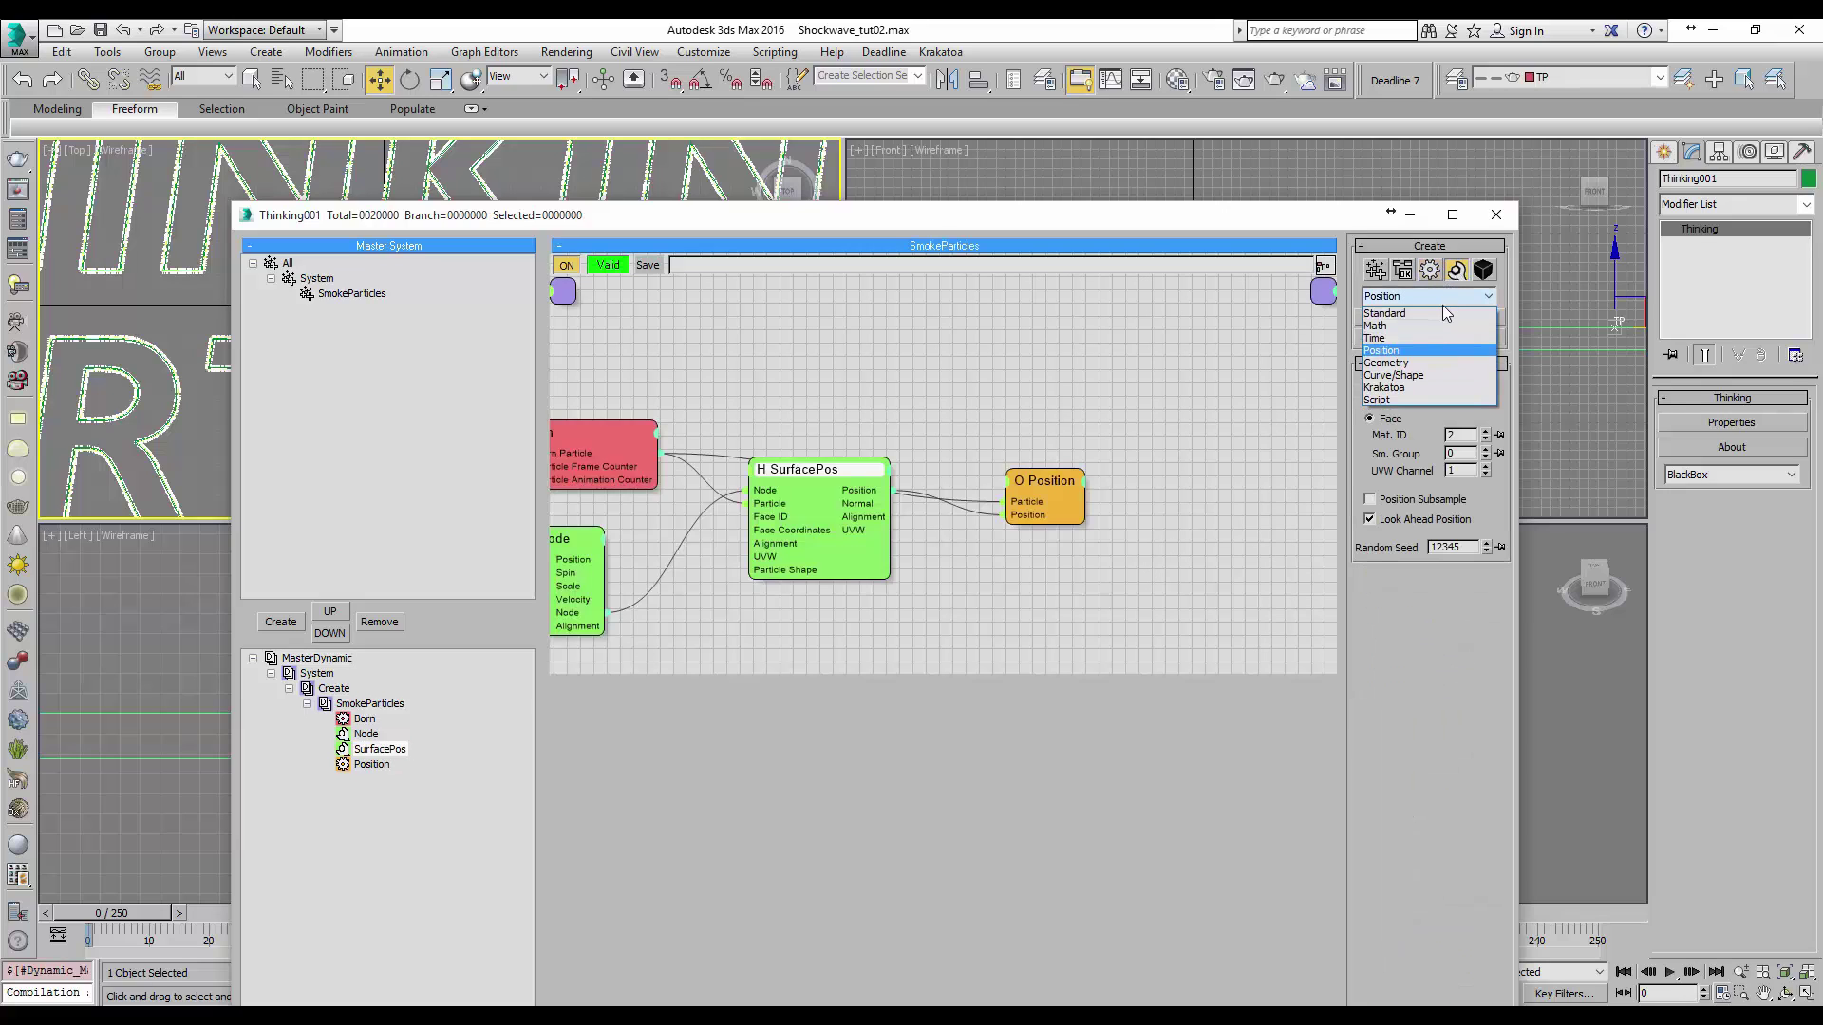
click(1440, 325)
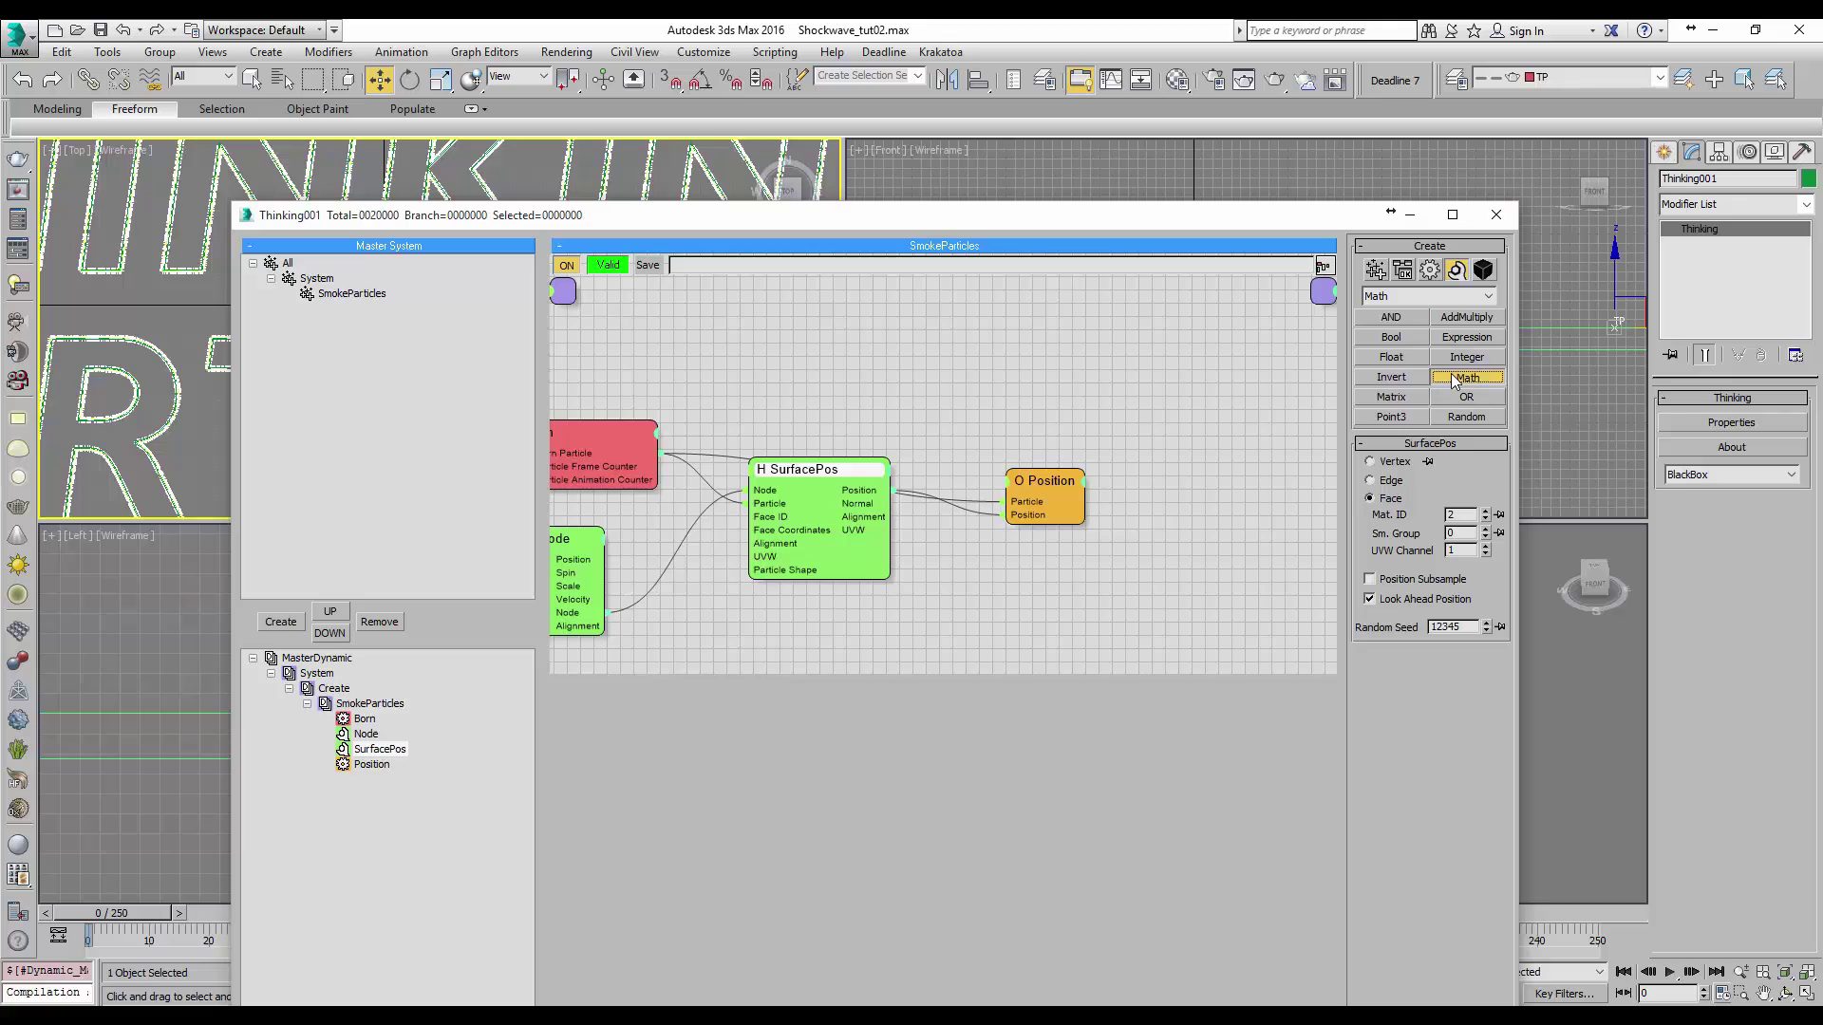
click(926, 546)
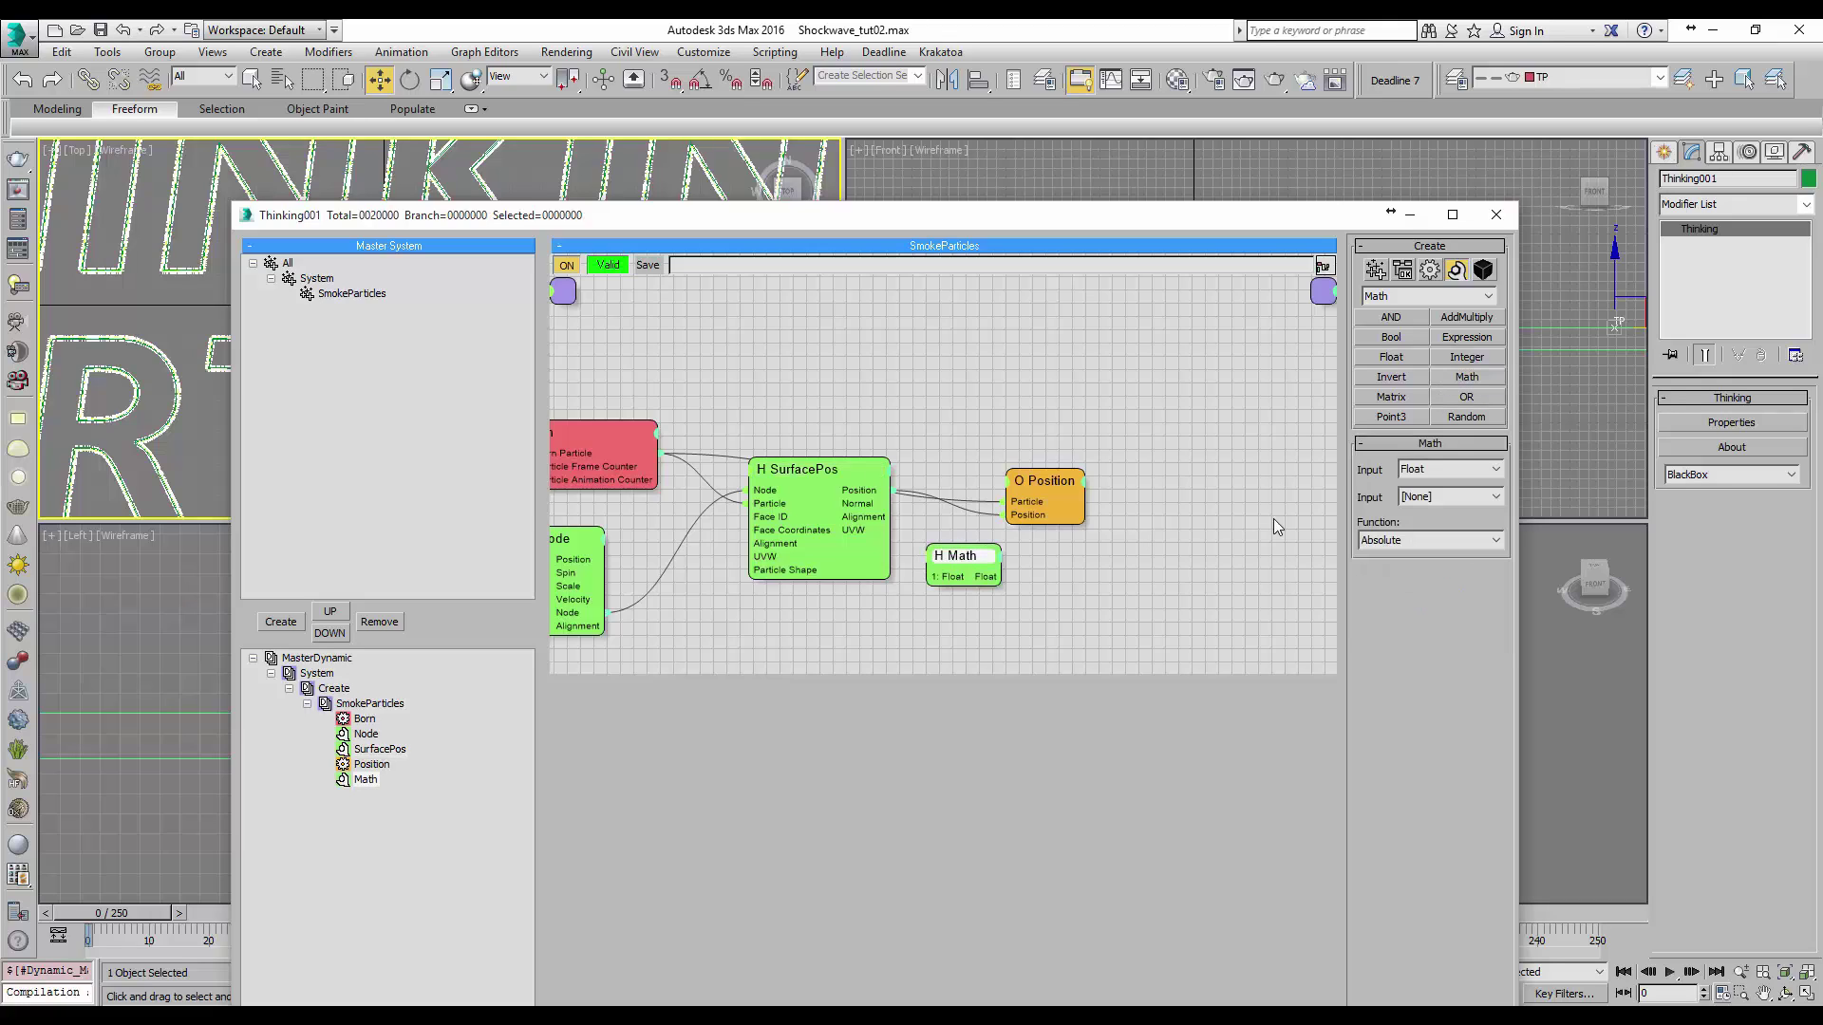
- Set the Math helper to Multiplication of a Vector and a Float, with the SurfacePos normal as its vector input
click(1495, 469)
click(1462, 511)
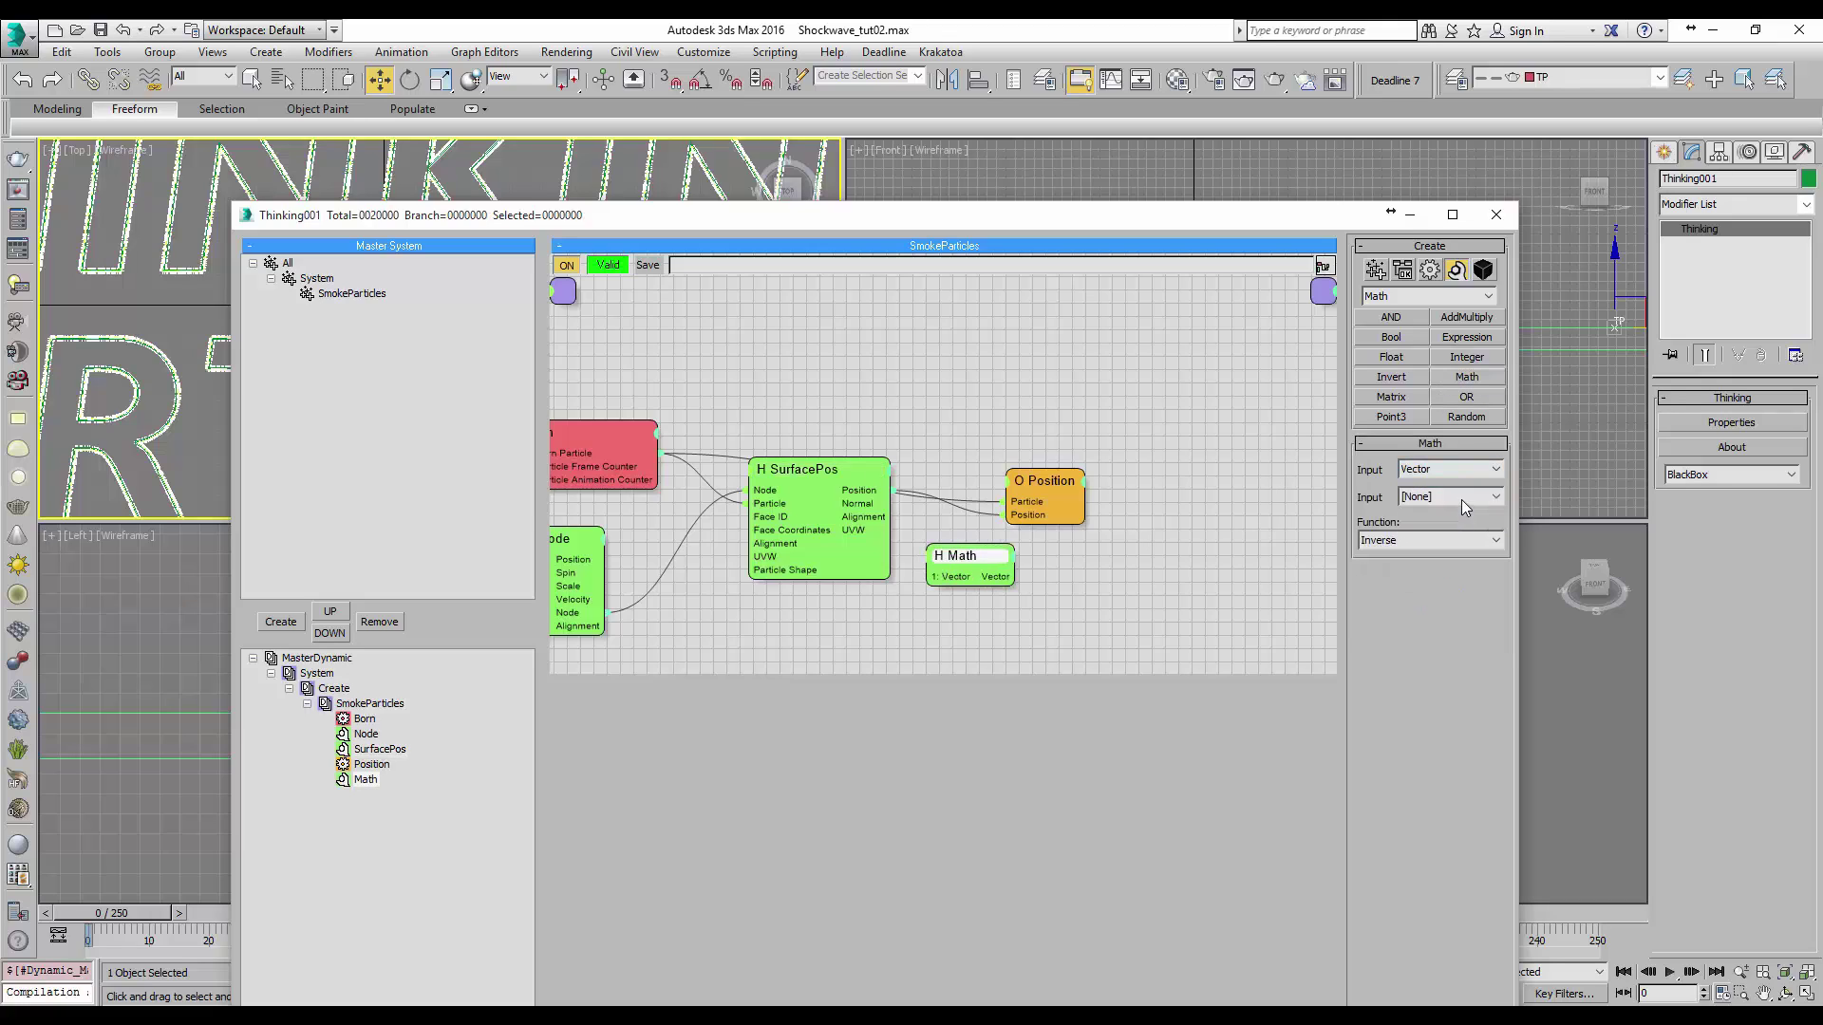
click(1461, 498)
click(1460, 524)
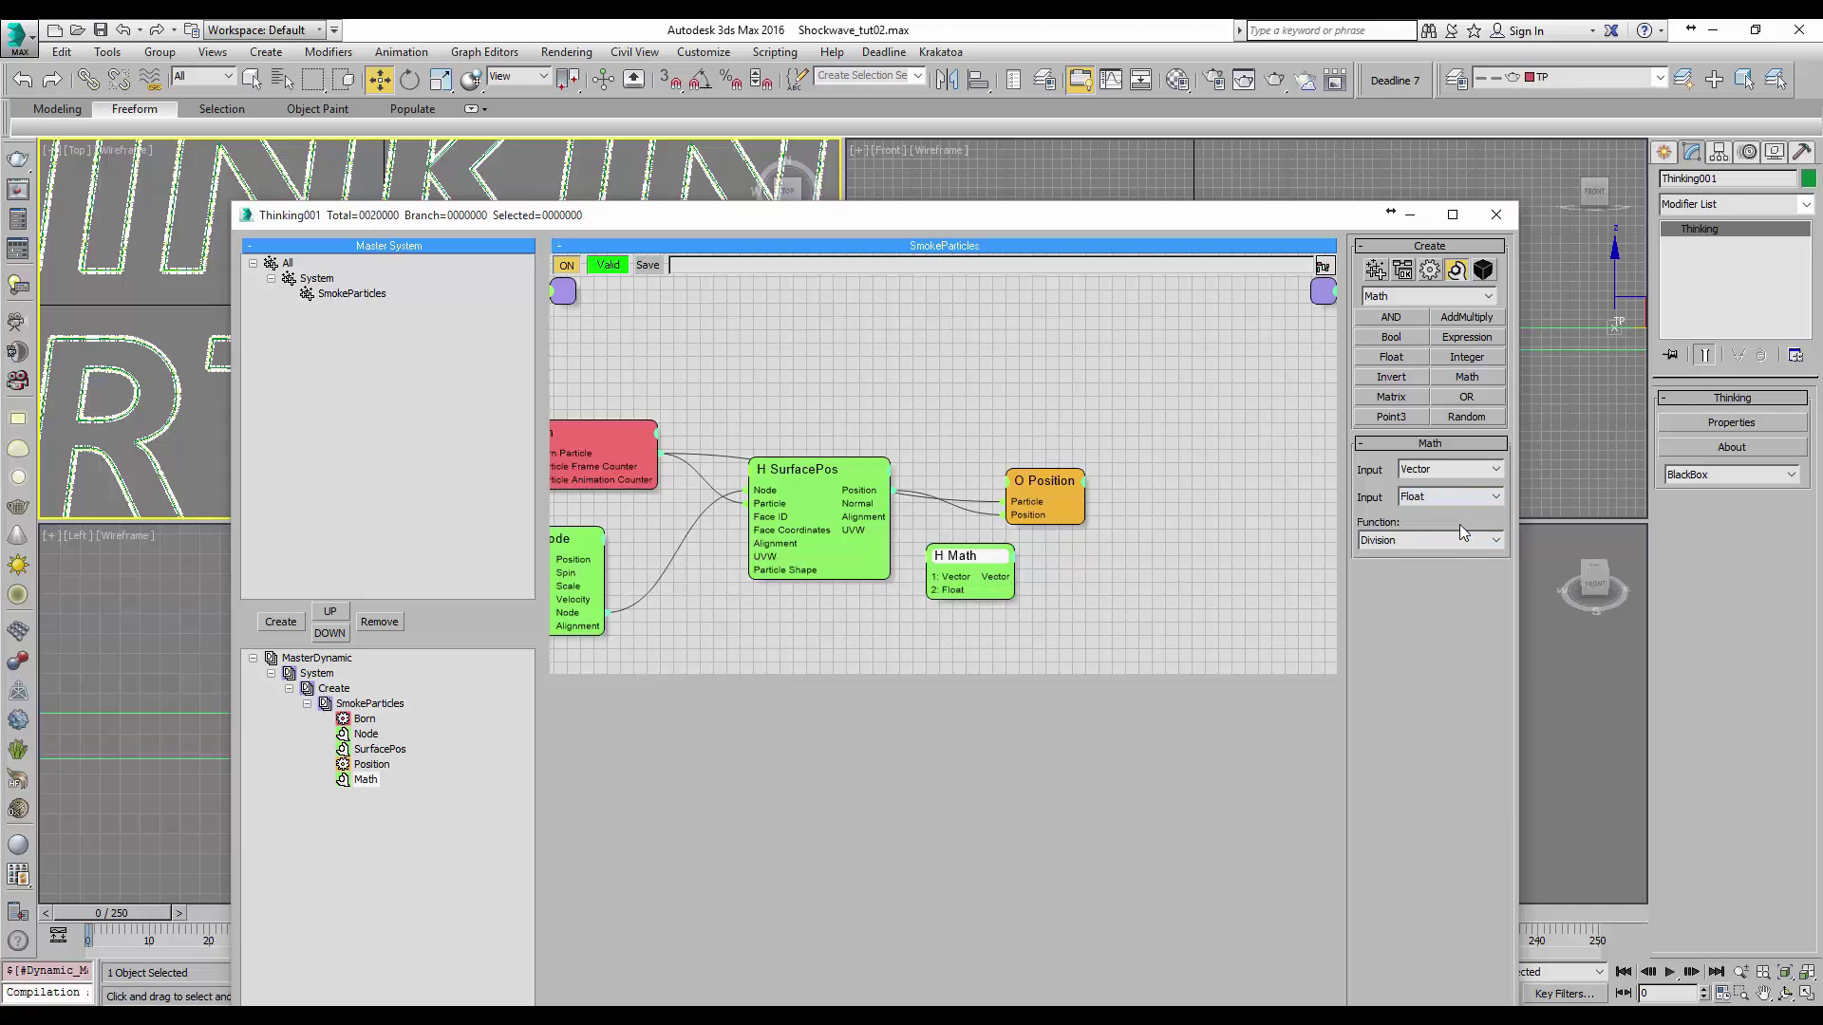
click(1456, 539)
click(1433, 581)
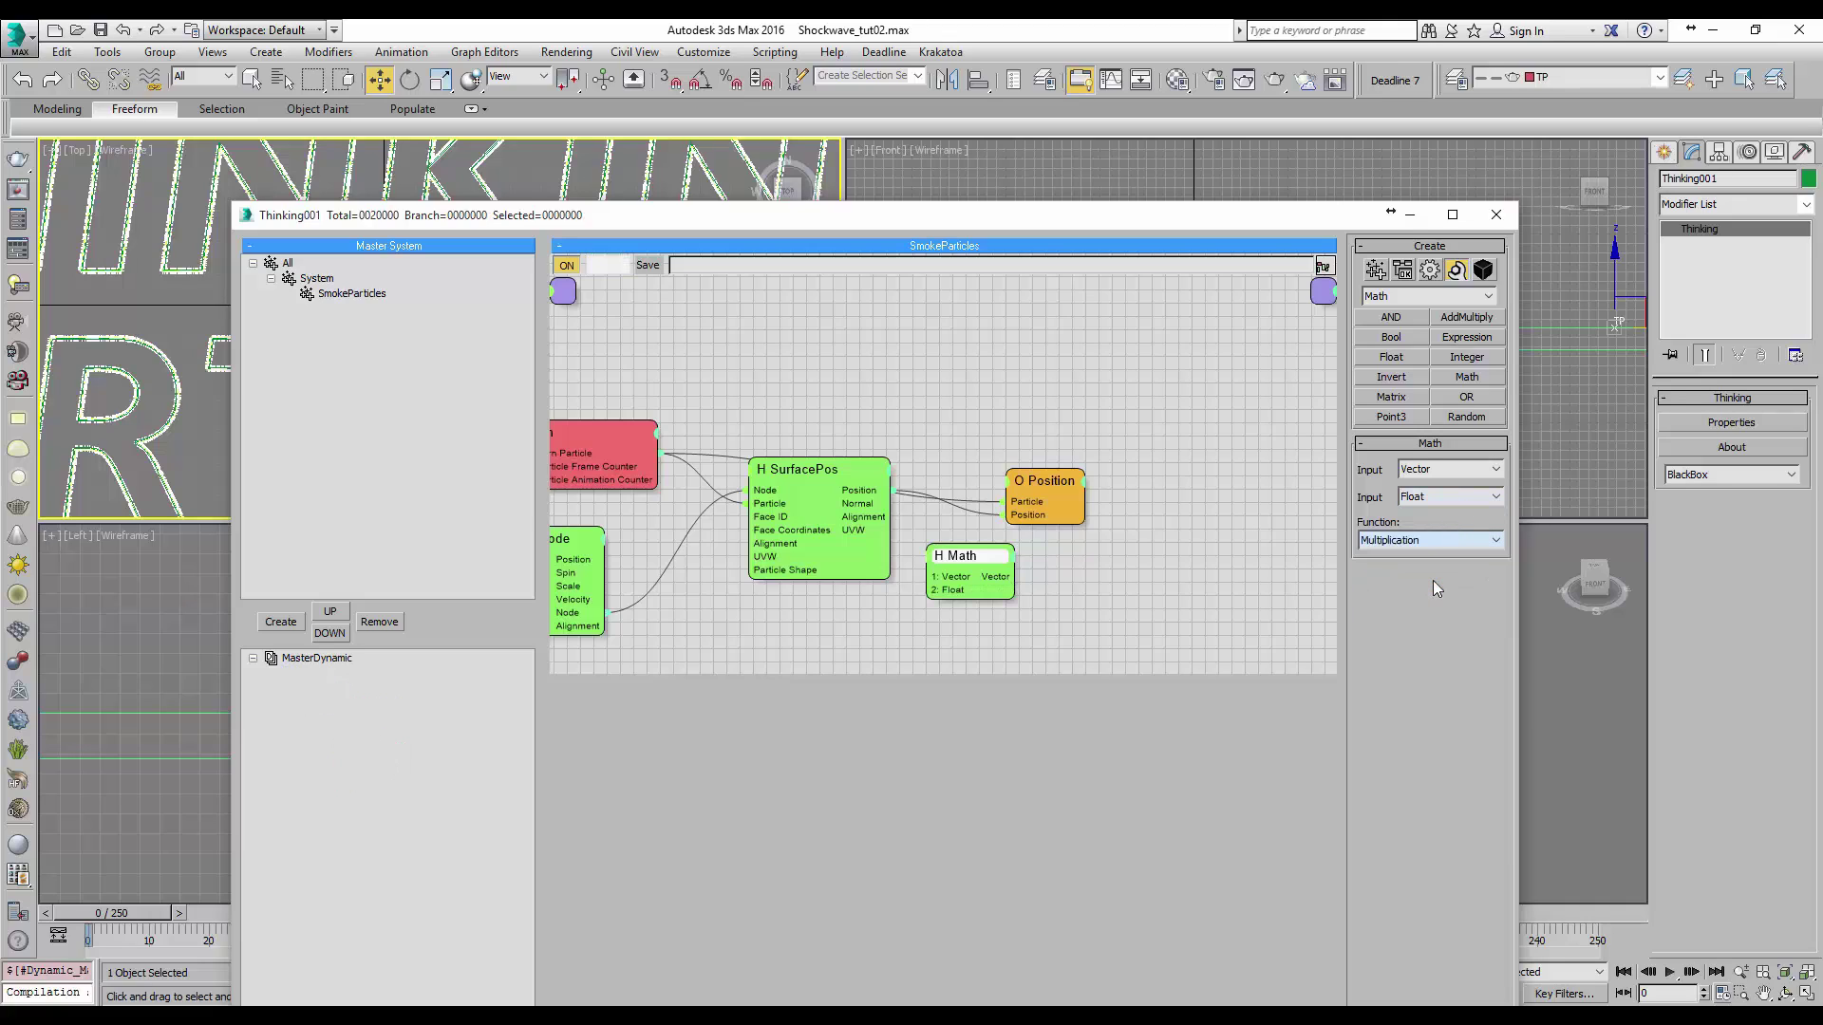
drag(891, 504, 974, 576)
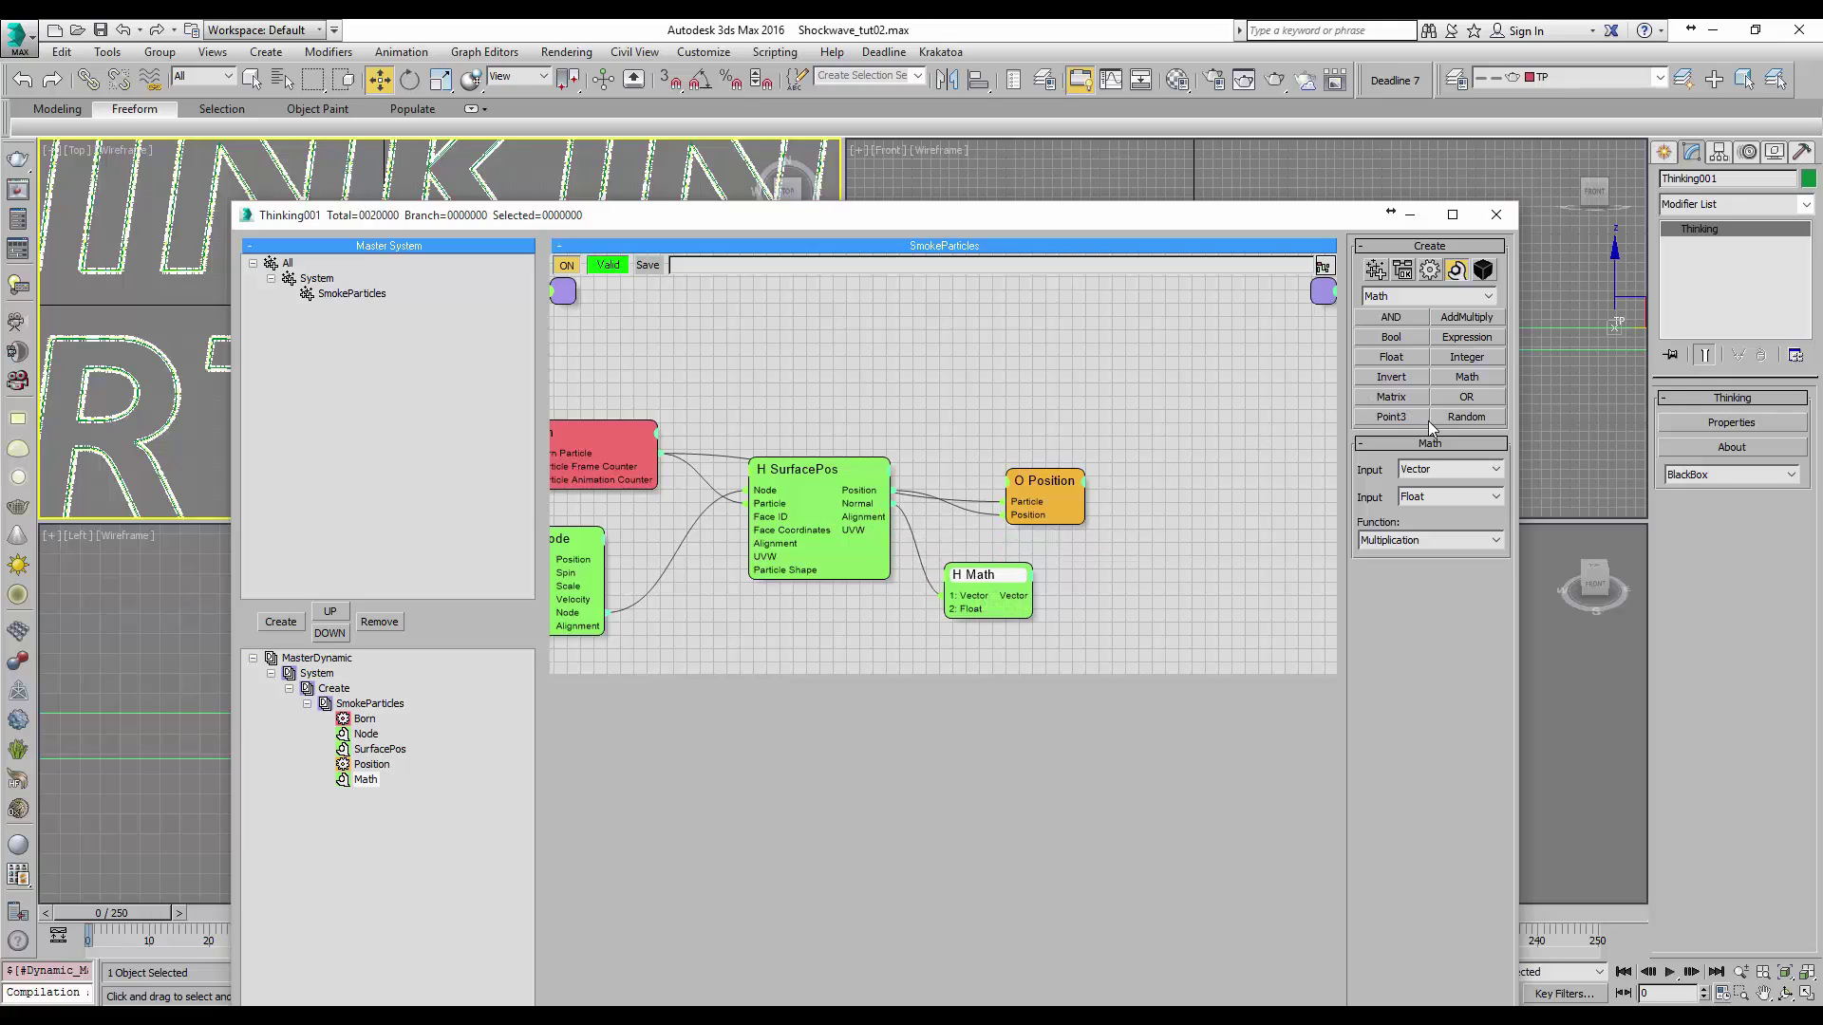
- Add a Random helper with seed 12260 and a new value per Animation, linking Born's particles to it and its value to Math's float
click(788, 607)
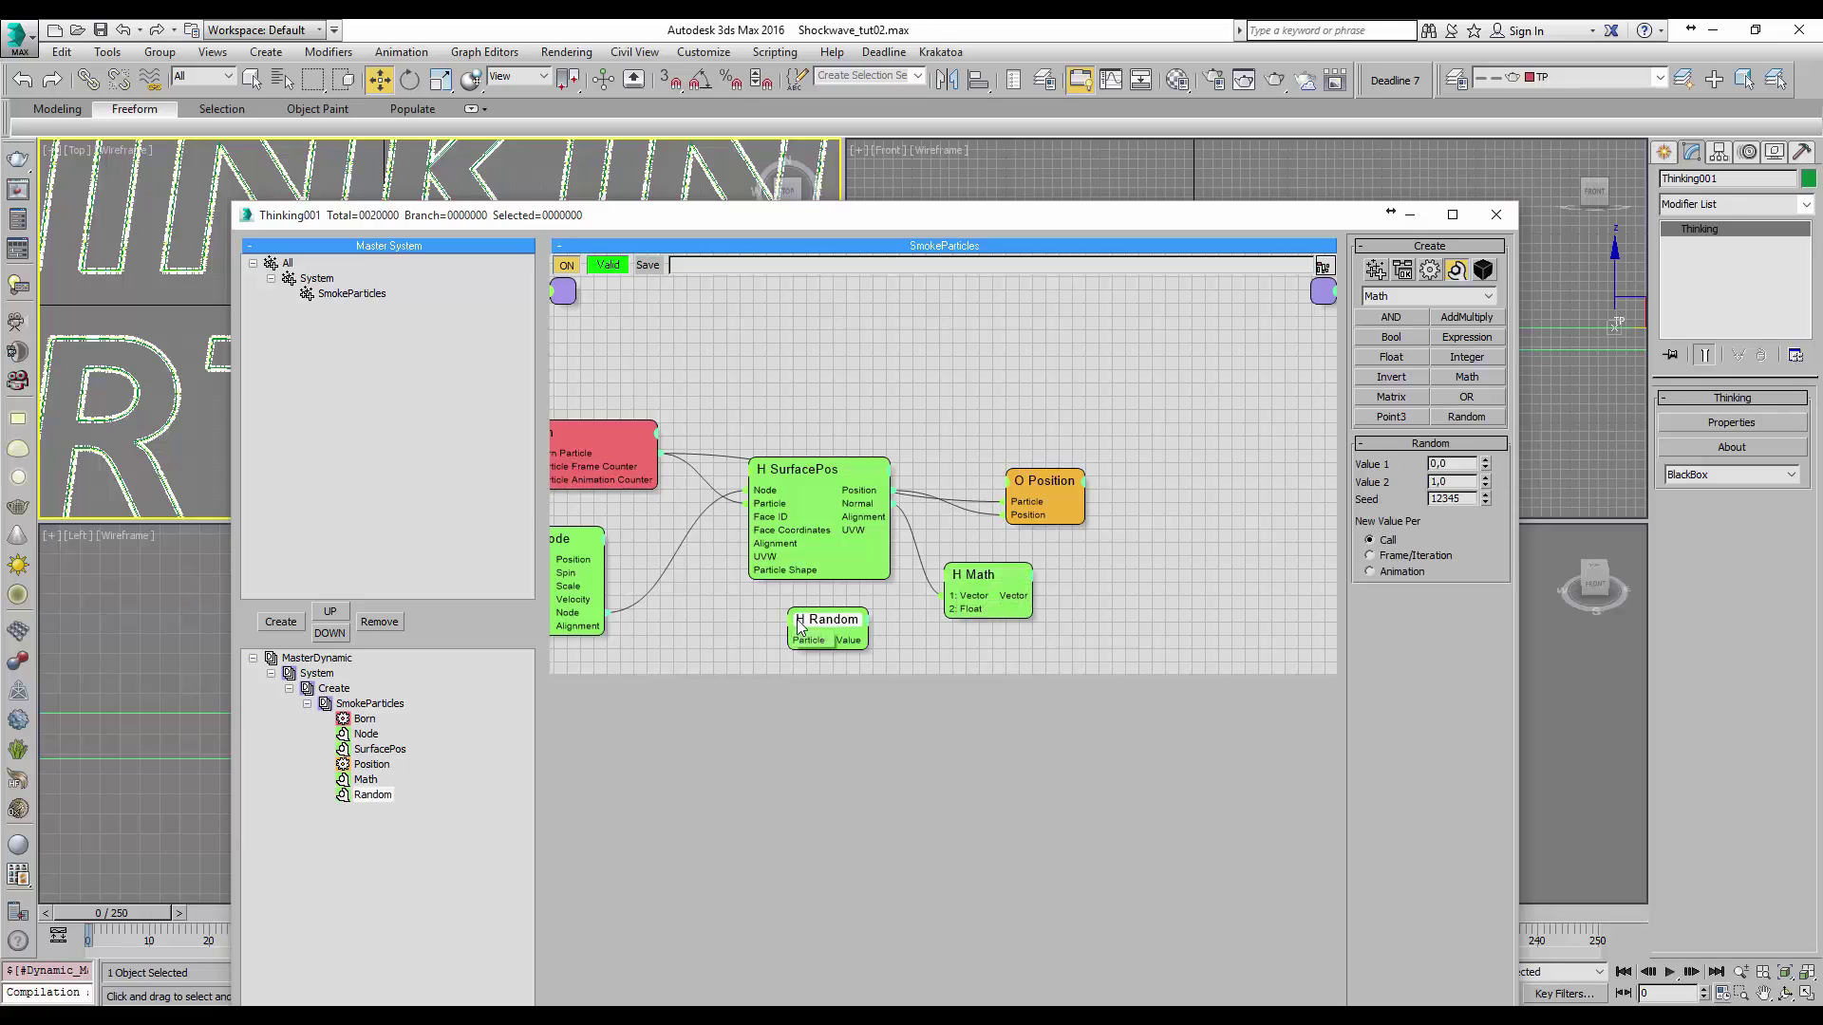
drag(804, 648, 634, 453)
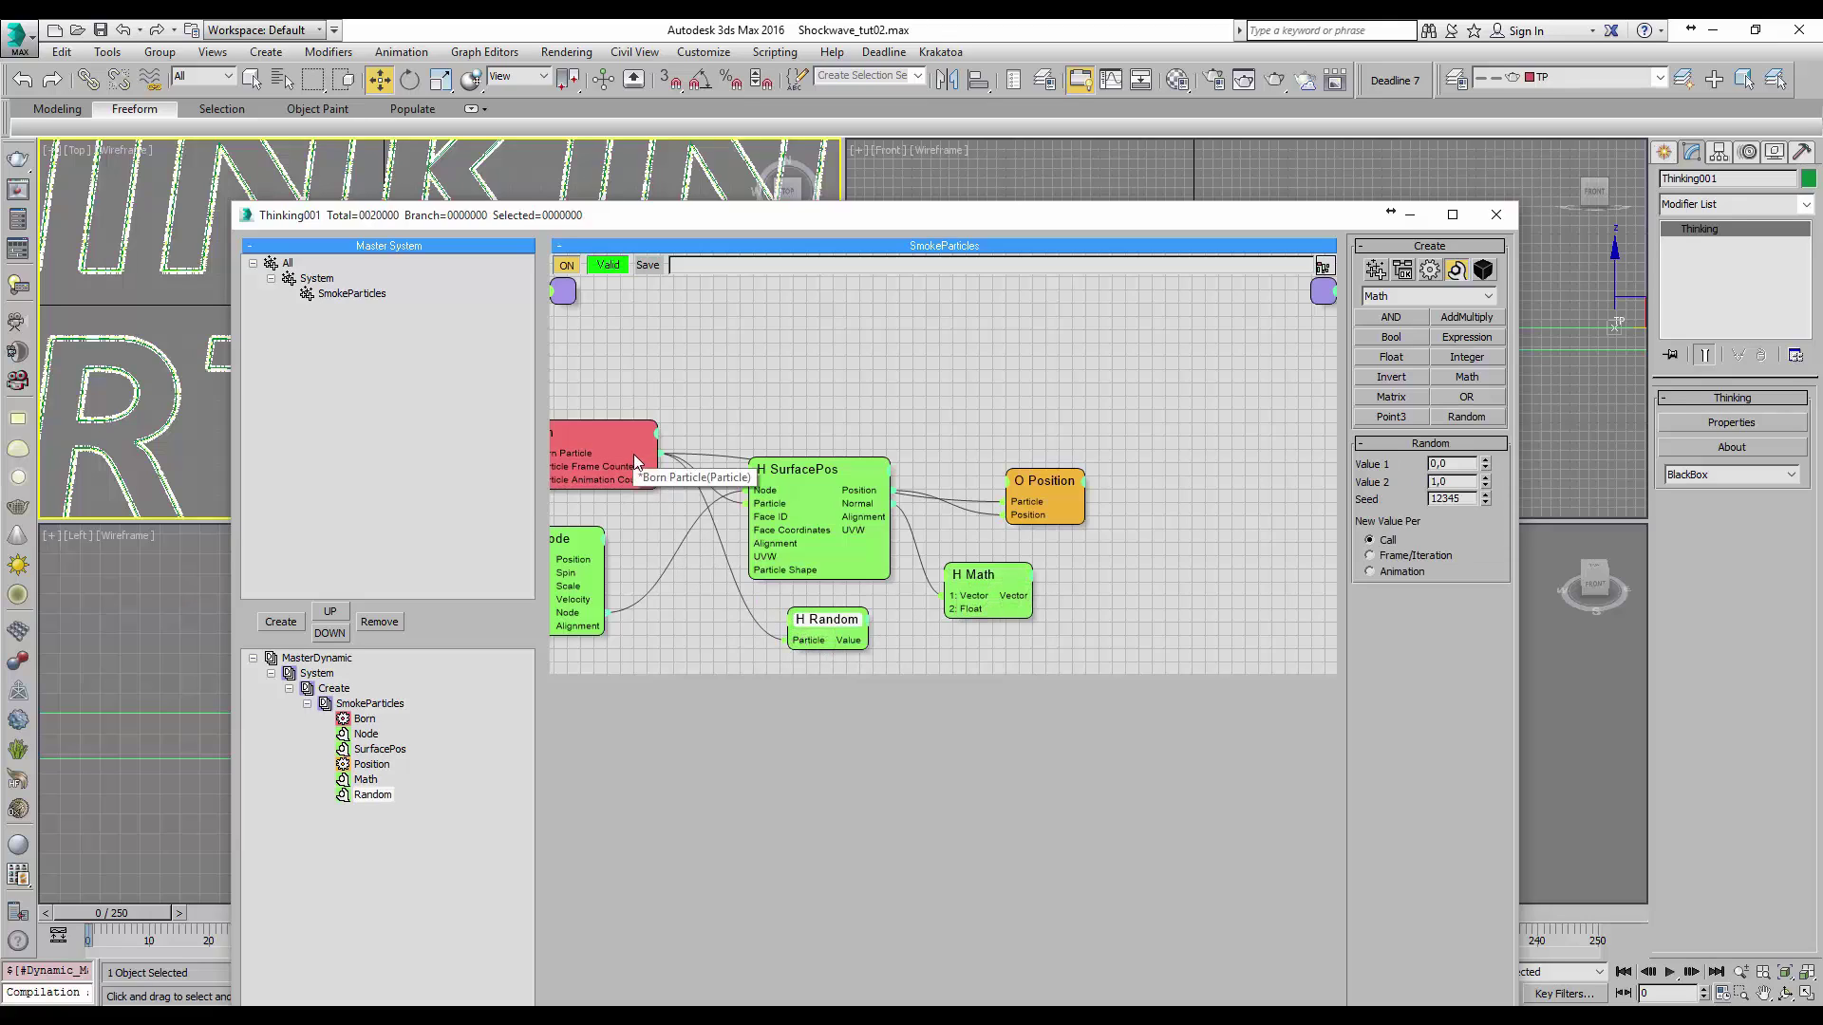
drag(843, 634, 946, 608)
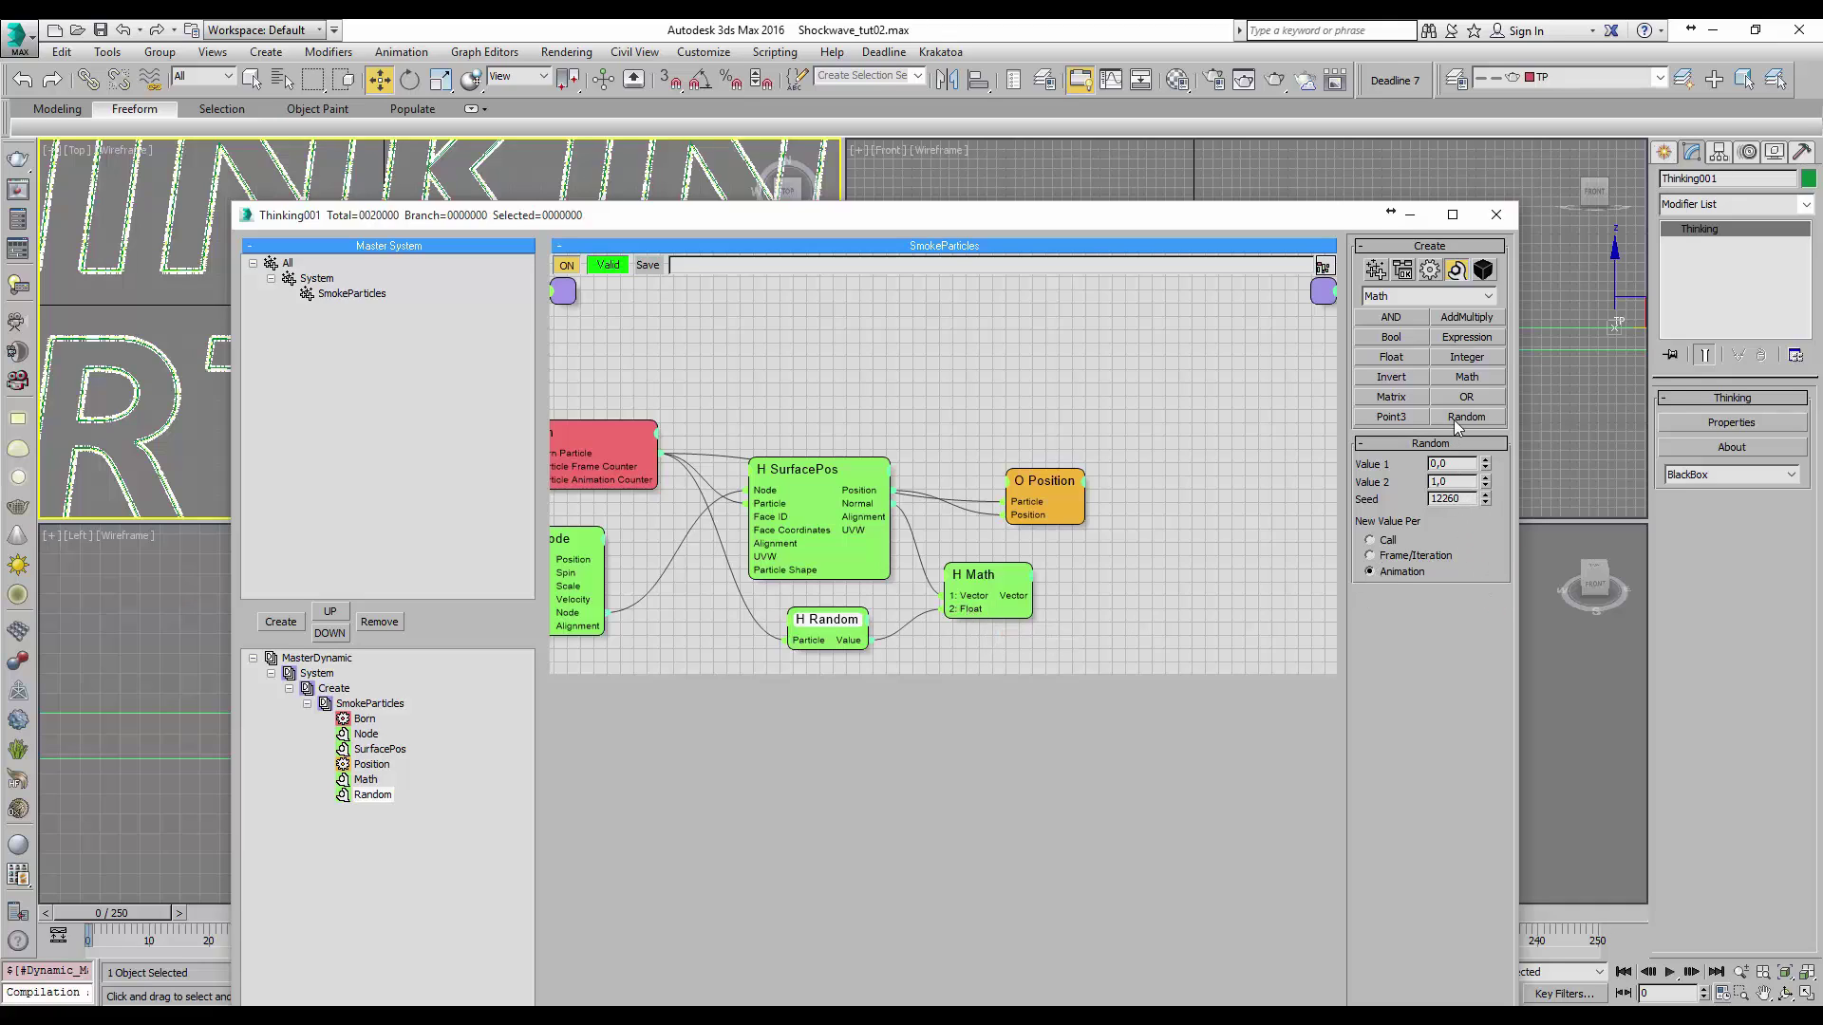
- Add a second Math helper with two Vector inputs and the Addition function
click(1096, 528)
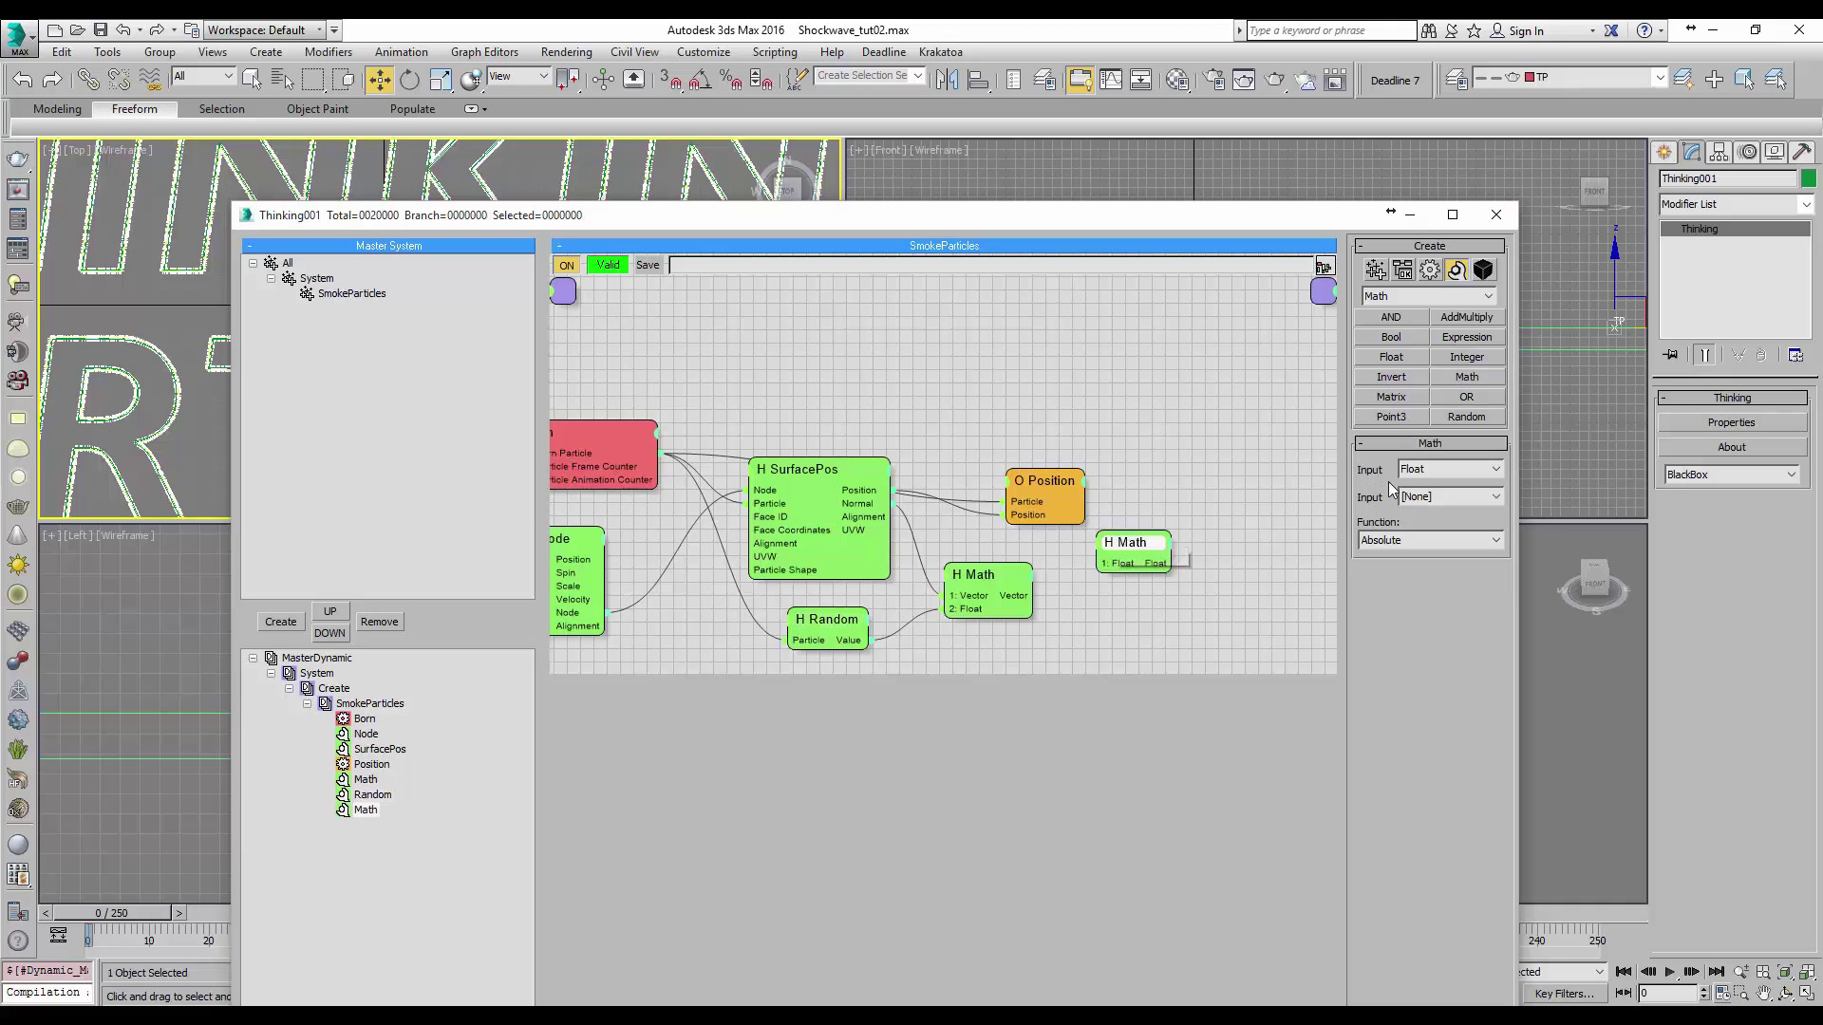
click(1450, 469)
click(1416, 511)
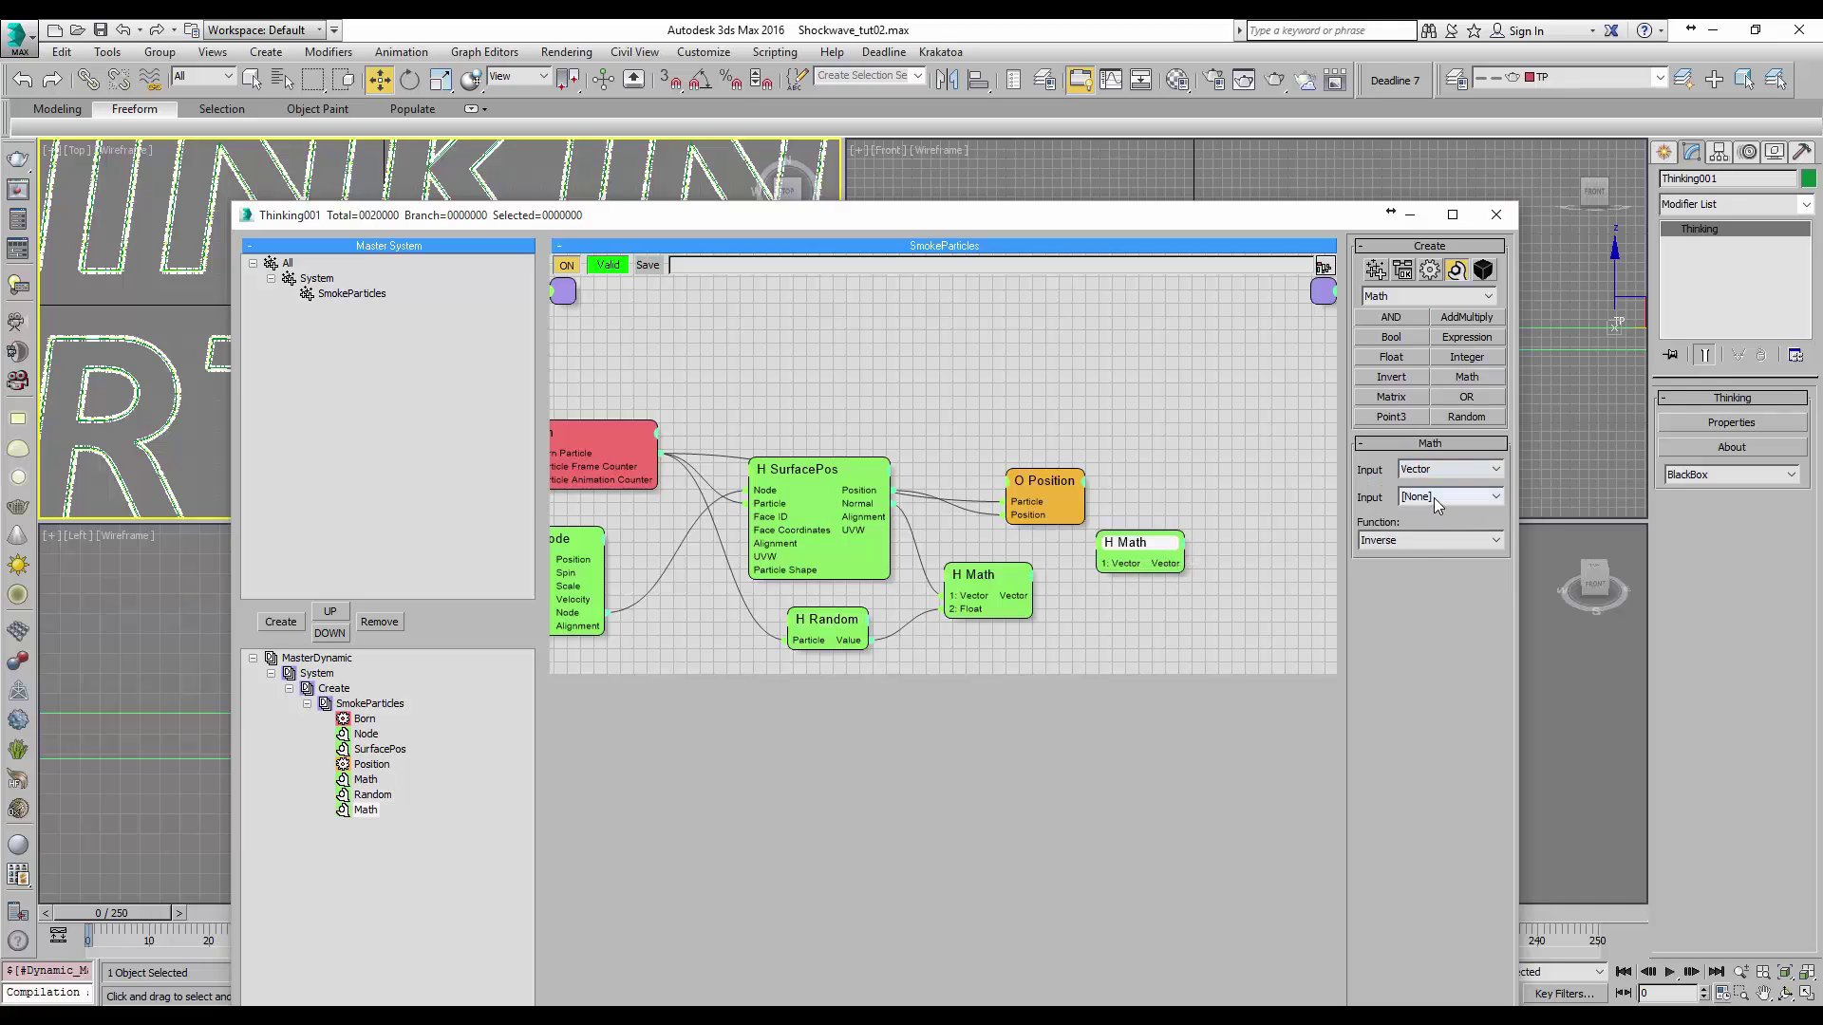
click(1434, 498)
click(1438, 550)
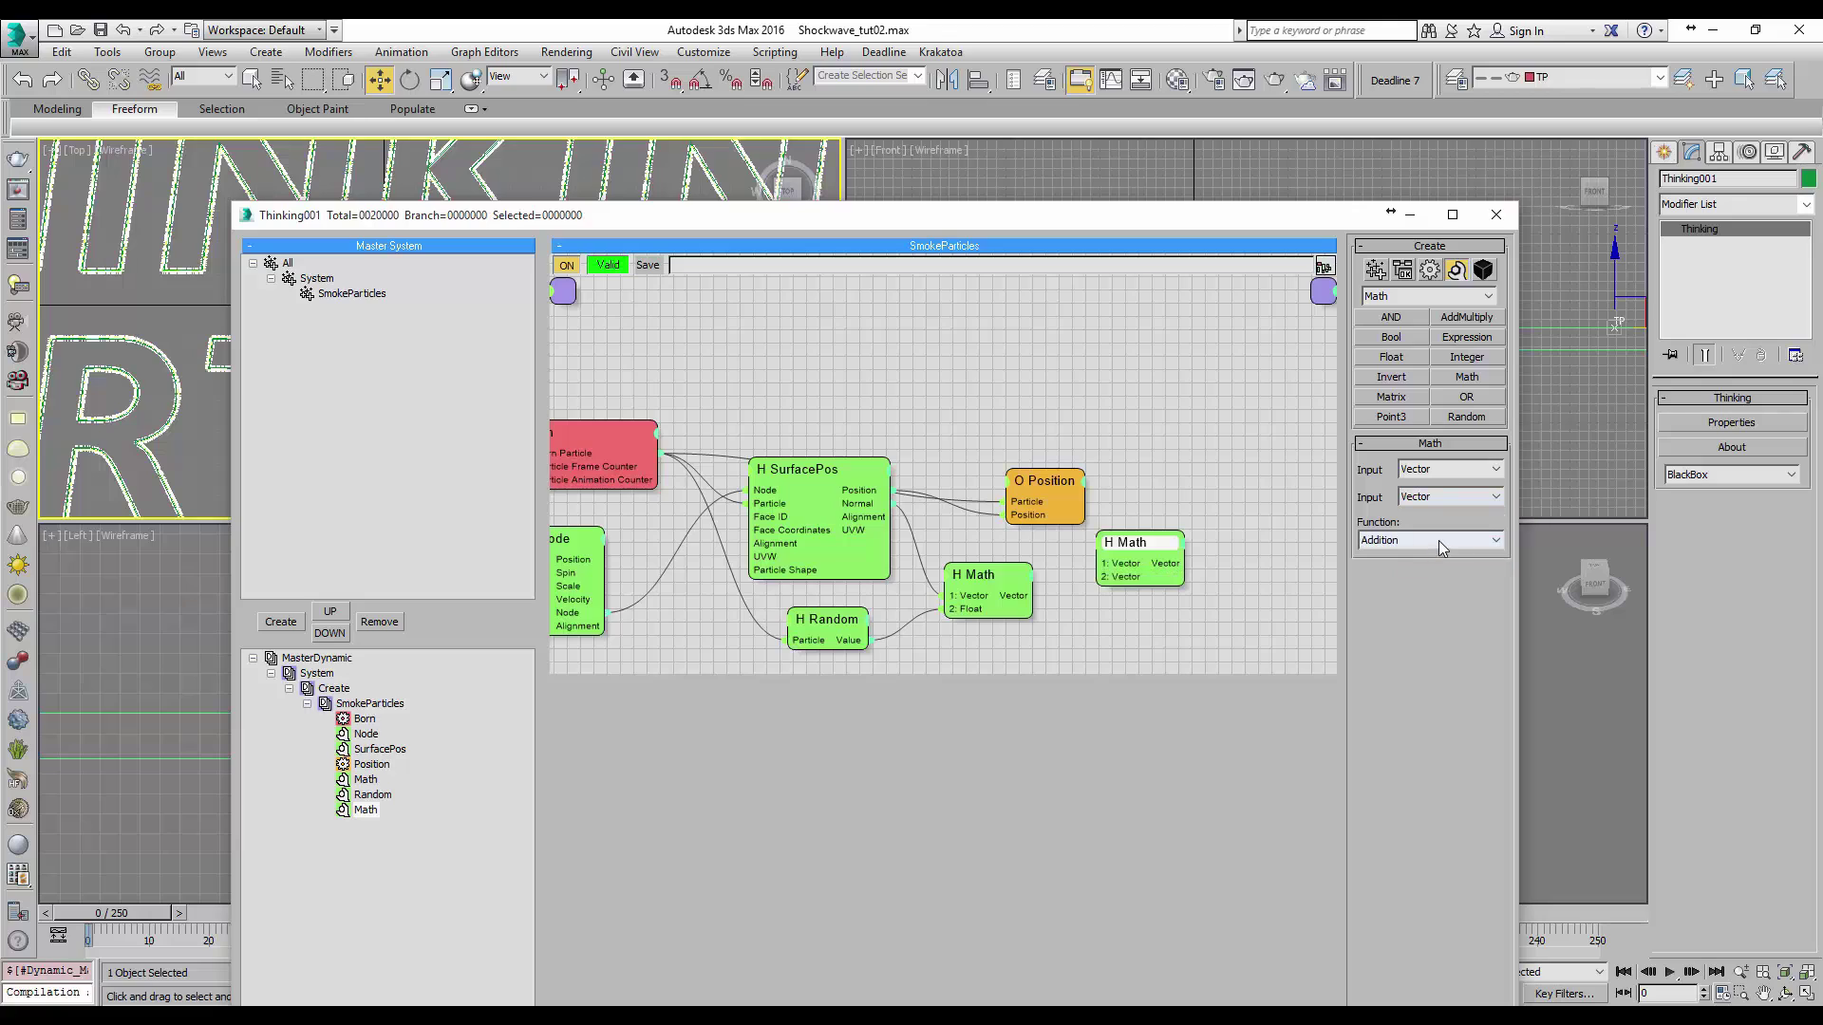
click(1439, 539)
click(1438, 555)
- Feed the Position operator with the sum of the SurfacePos position and the multiplied normal, and order Position after the Math helpers
drag(1076, 481, 1256, 436)
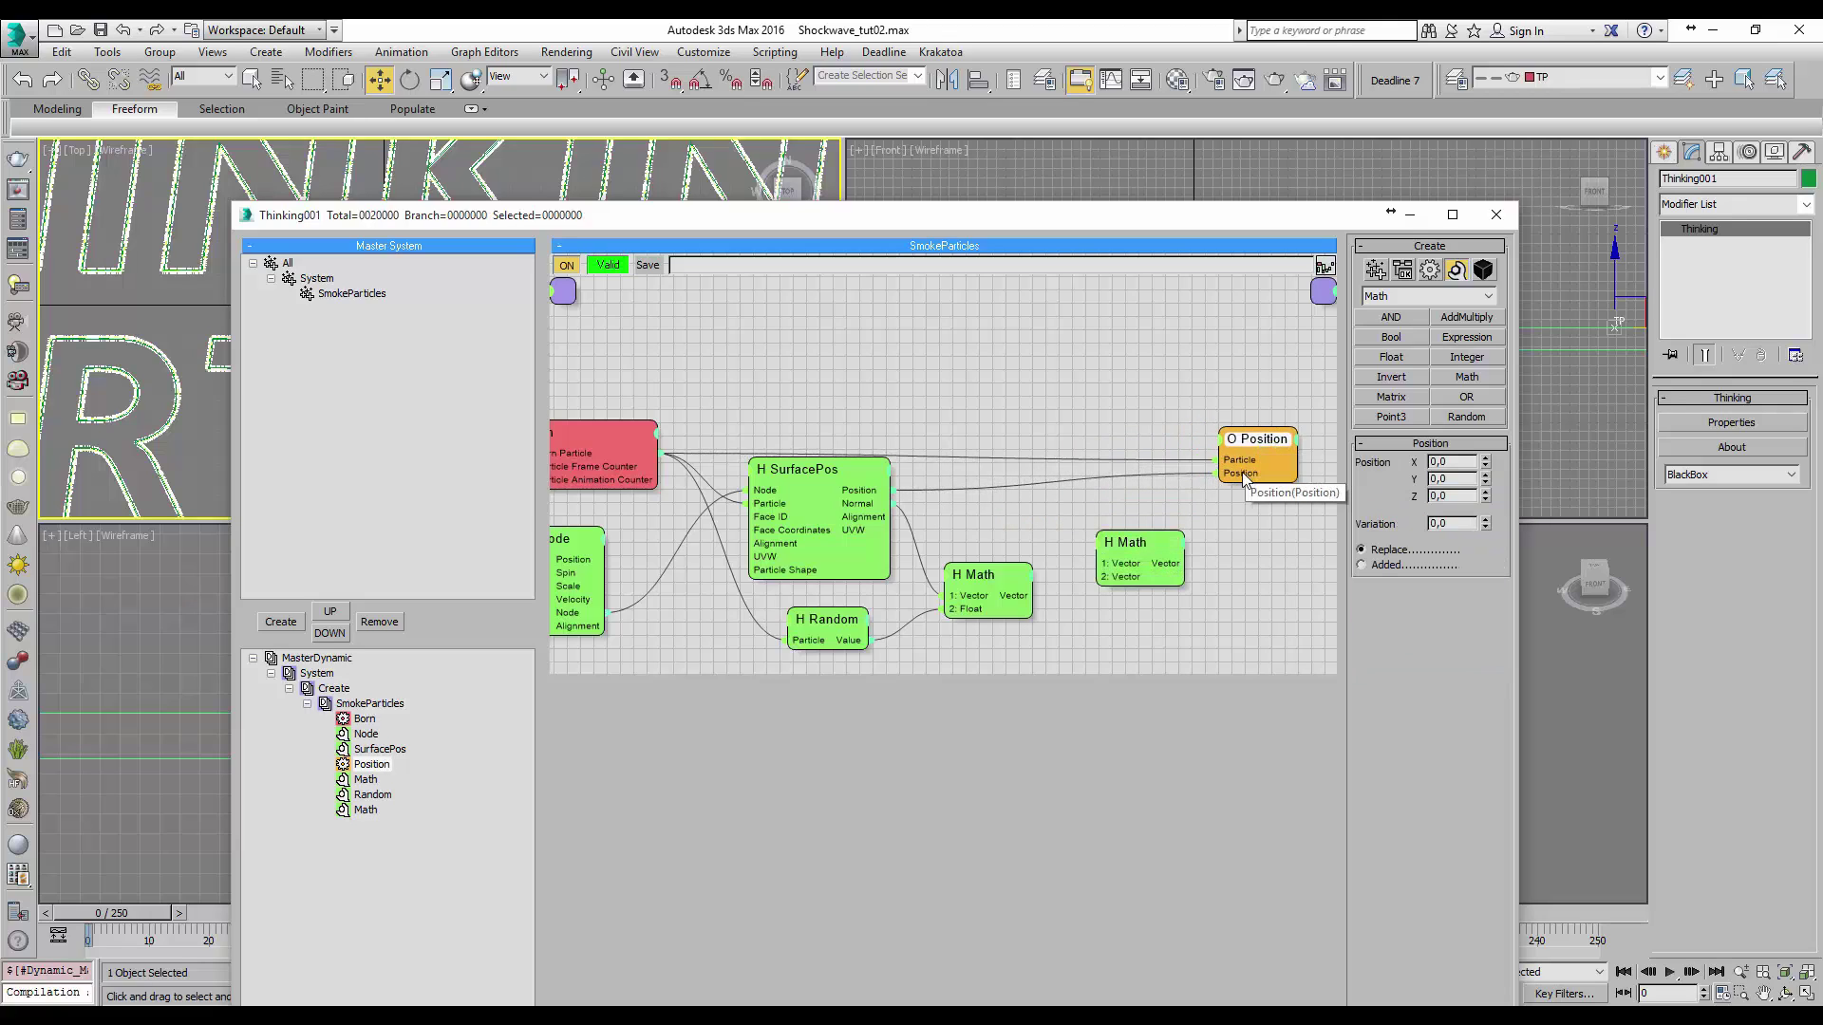
click(1239, 472)
drag(1025, 596, 894, 491)
drag(1129, 549, 1234, 481)
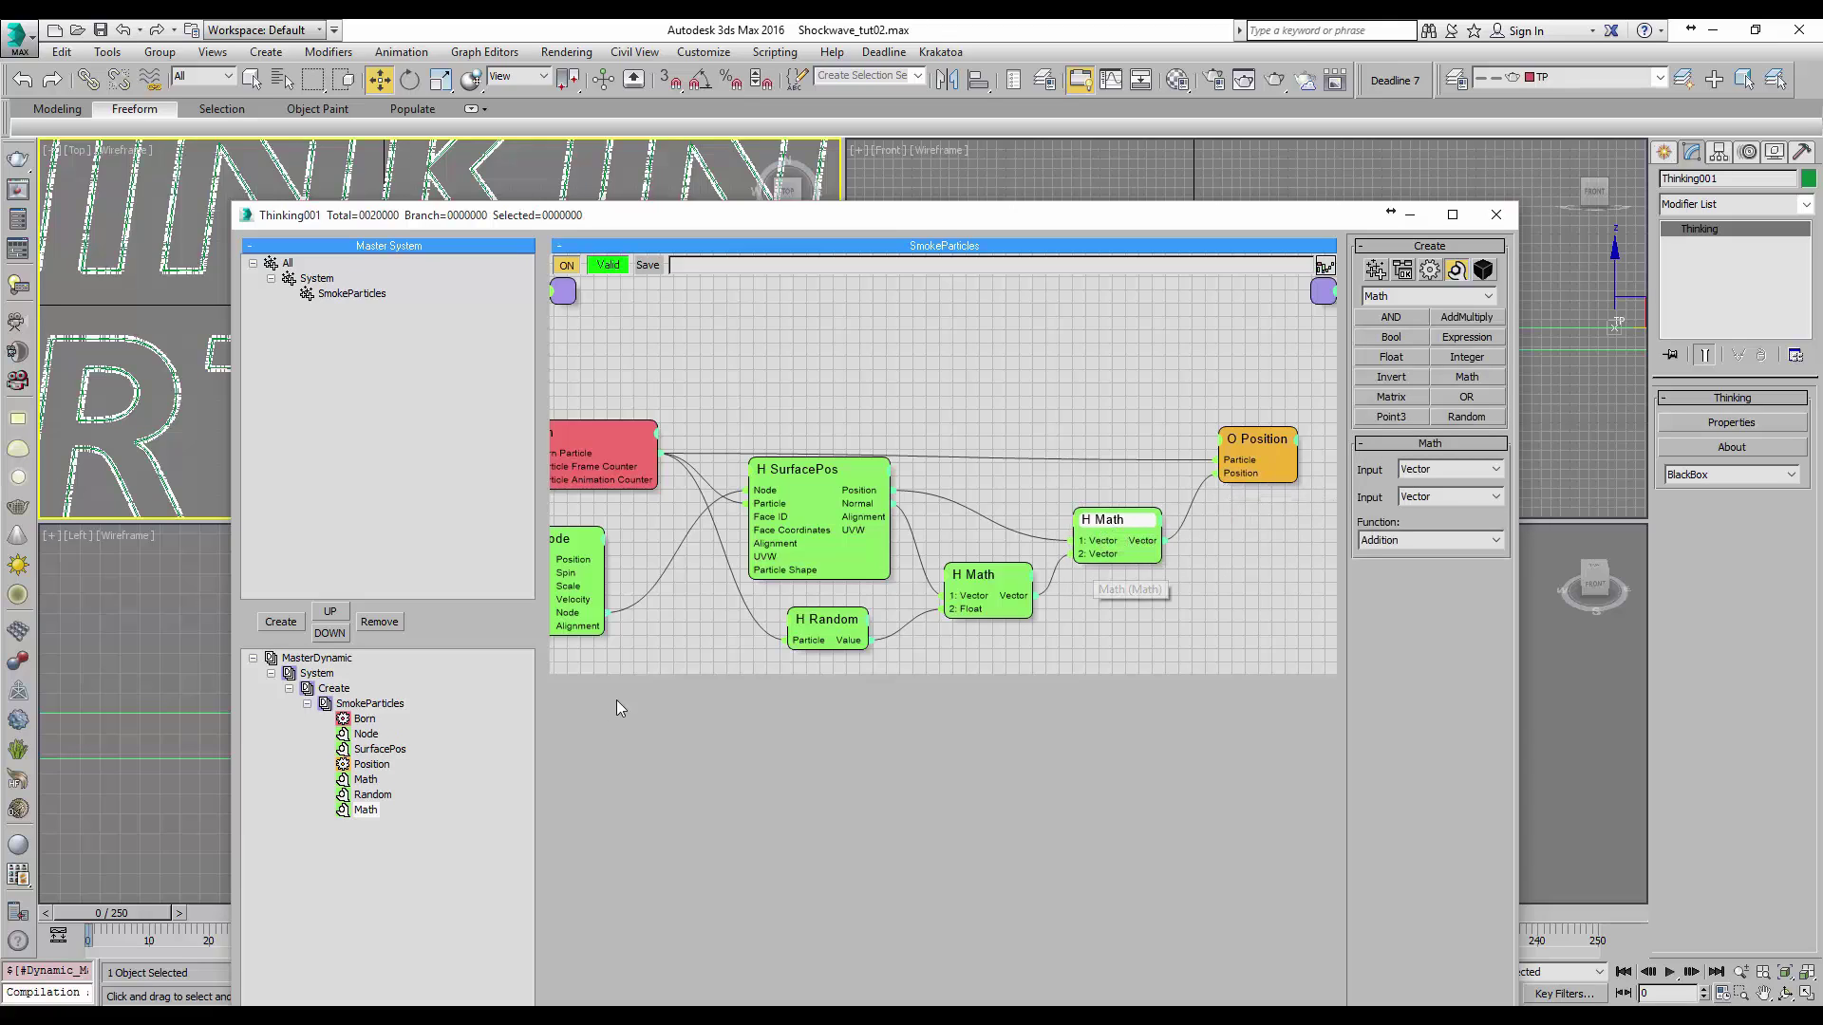
drag(373, 767, 373, 814)
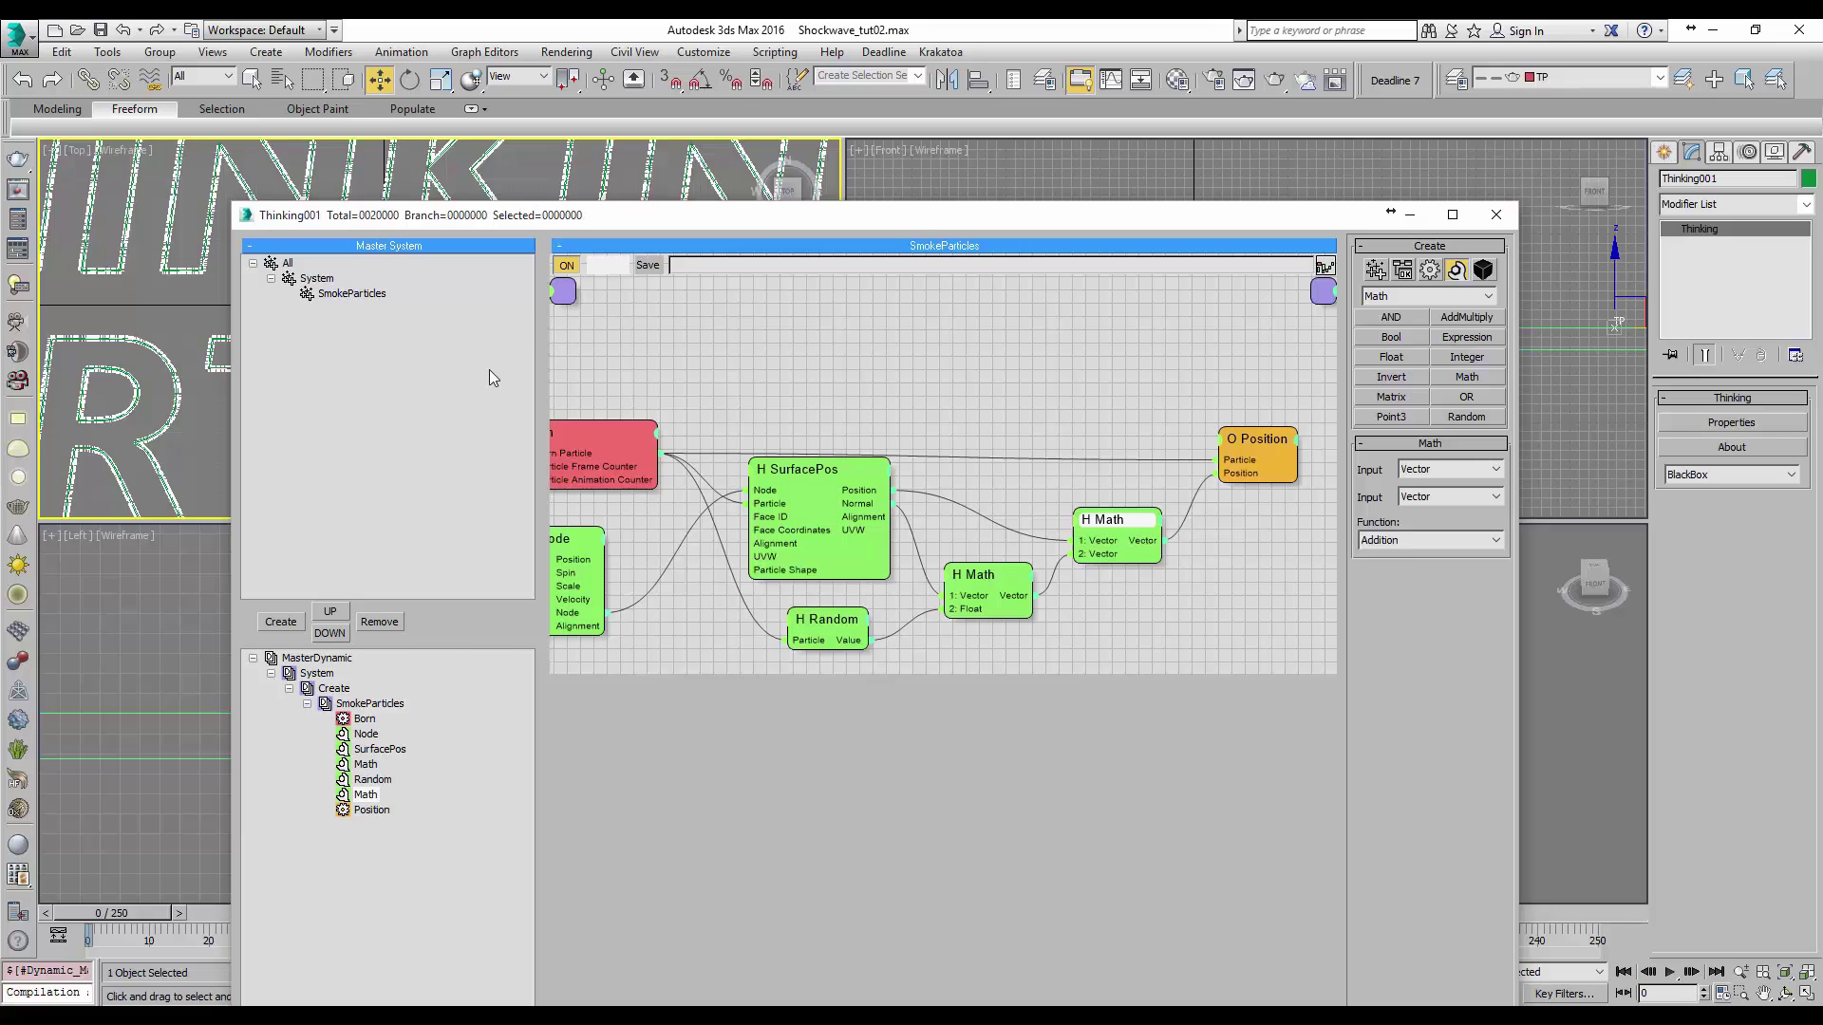
- Refresh the simulation at frame 0 and set the Random helper's Value 2 to 3
drag(775, 218, 960, 276)
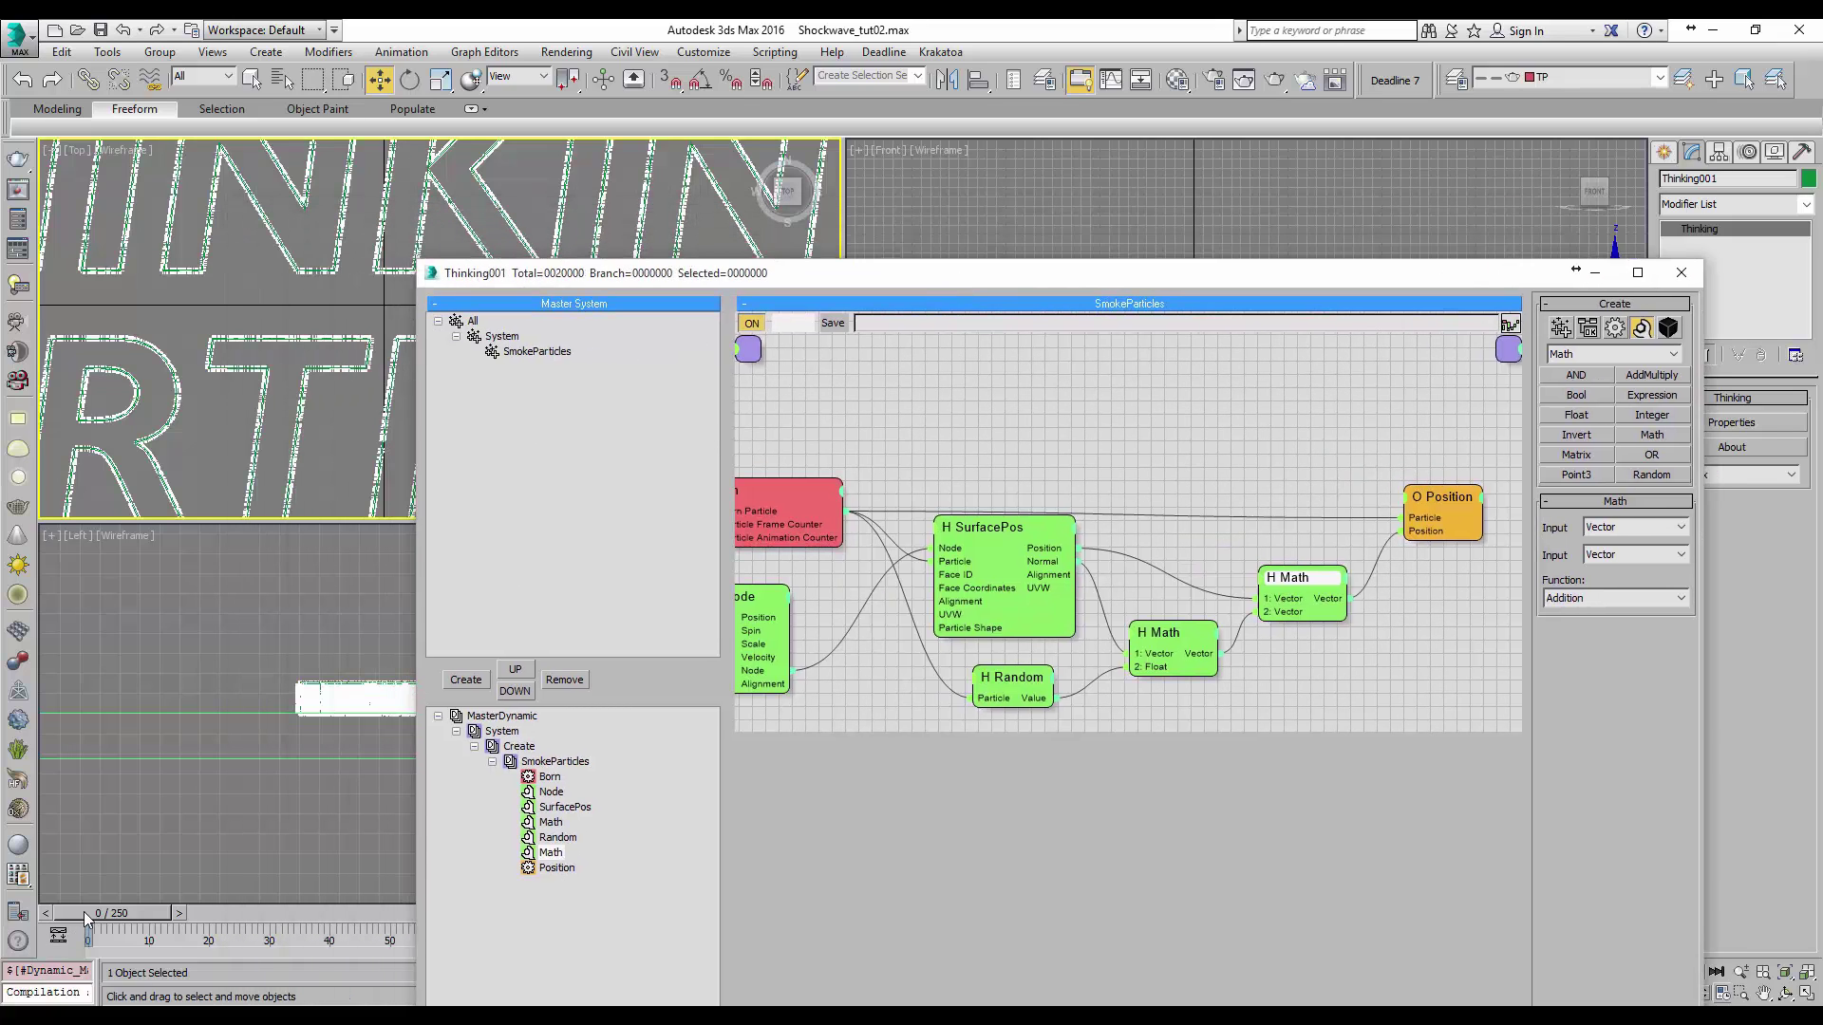
mouse_move(84, 911)
mouse_down()
mouse_move(151, 913)
mouse_move(83, 912)
mouse_up()
click(995, 686)
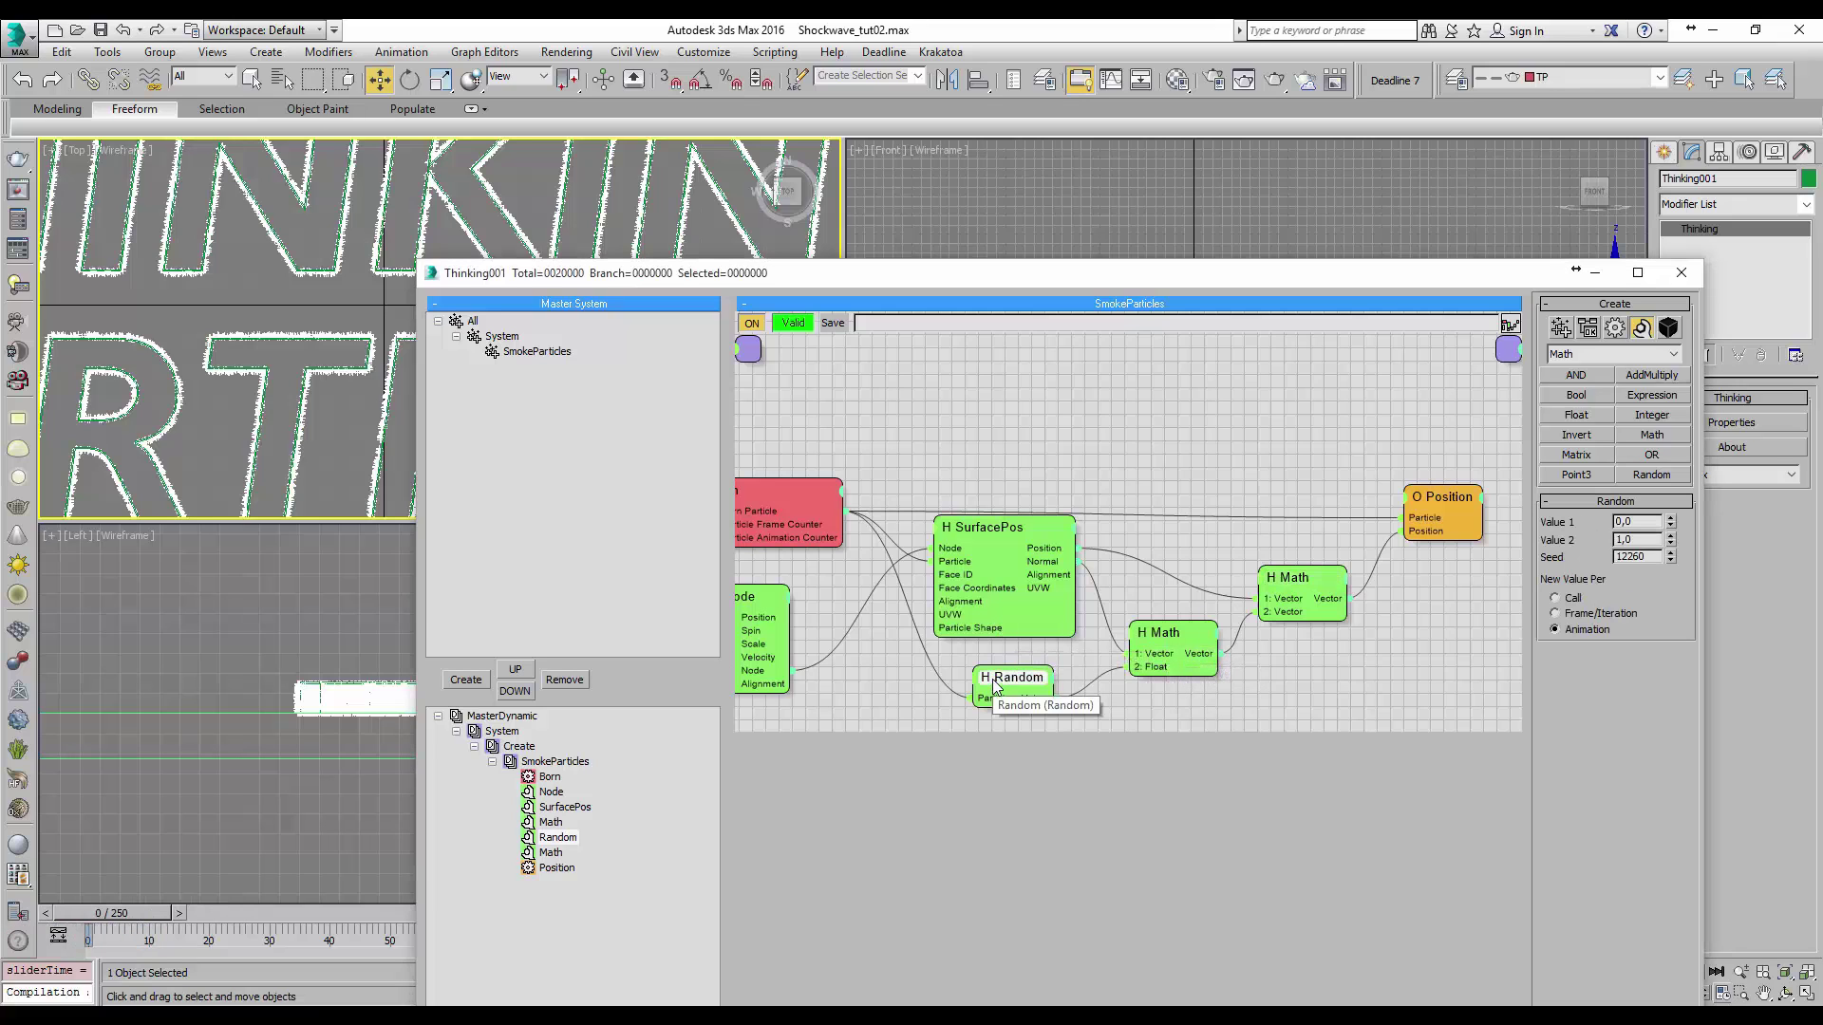
drag(1673, 543, 1664, 410)
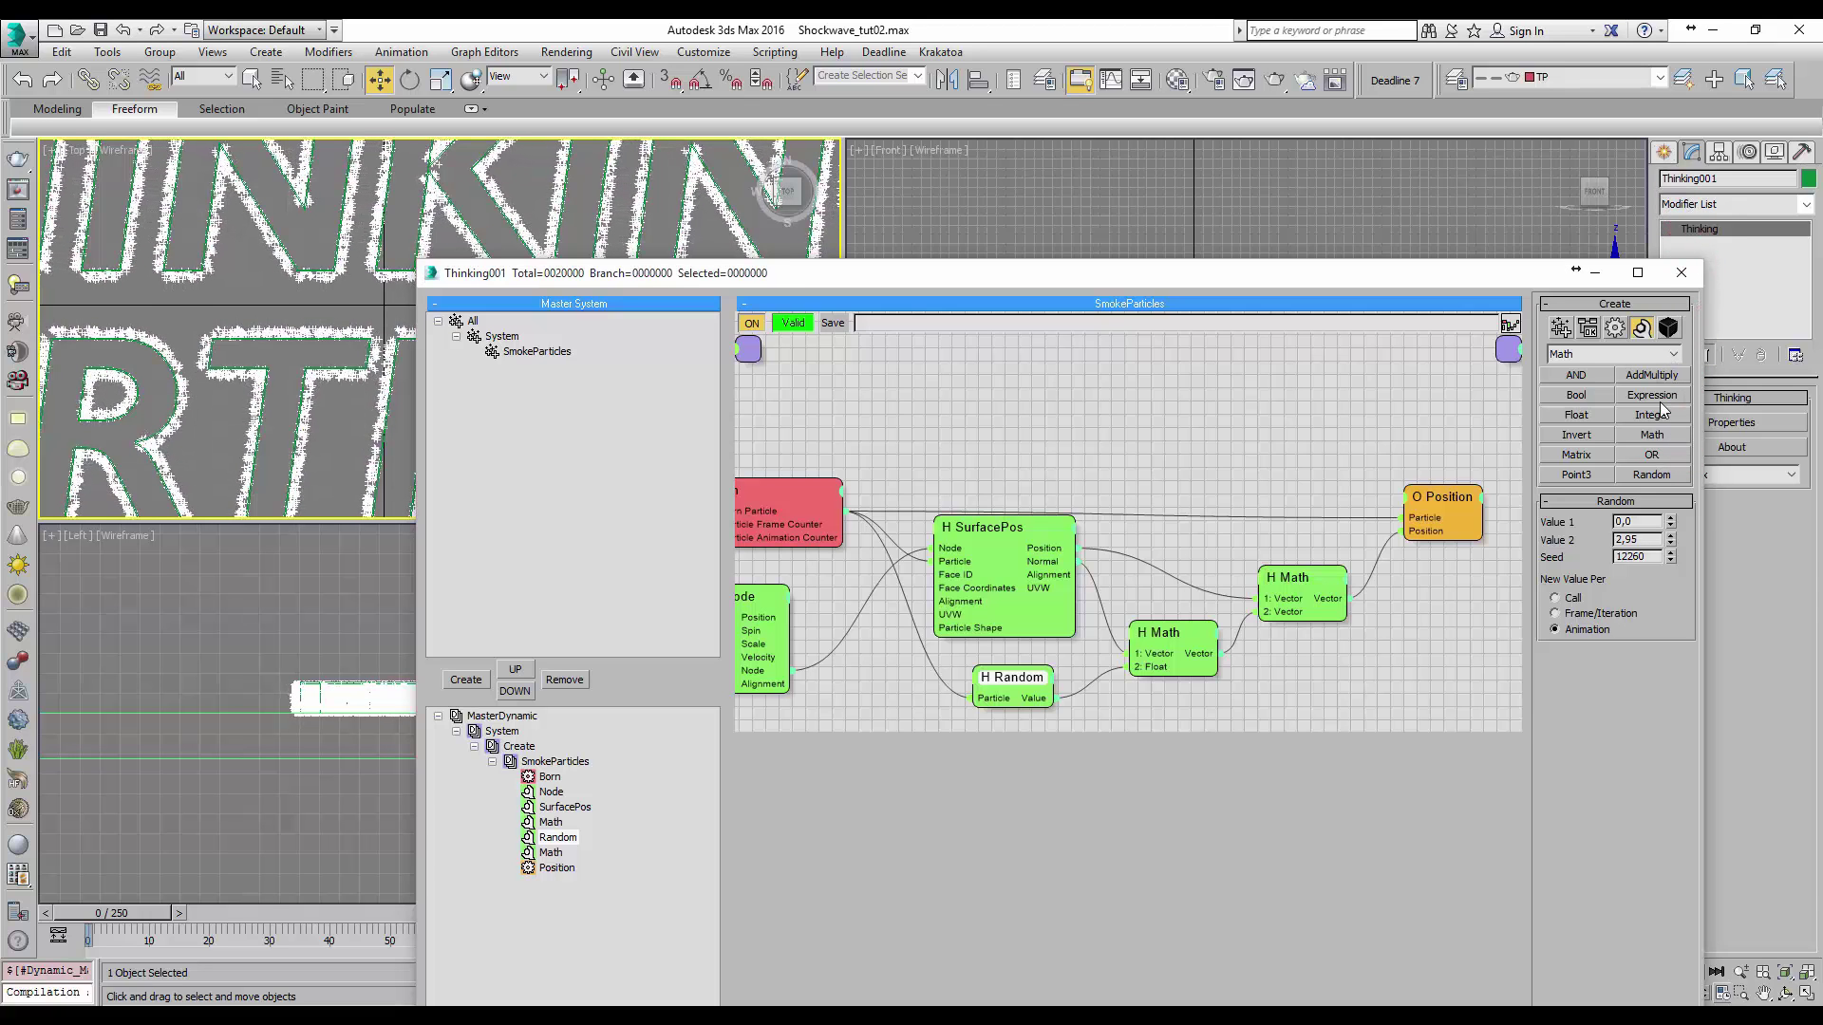
double_click(1627, 539)
text(3)
key(Return)
- Maximize the particle editor and create a dynamic set named Forces under System
drag(953, 275, 941, 141)
click(462, 612)
click(490, 597)
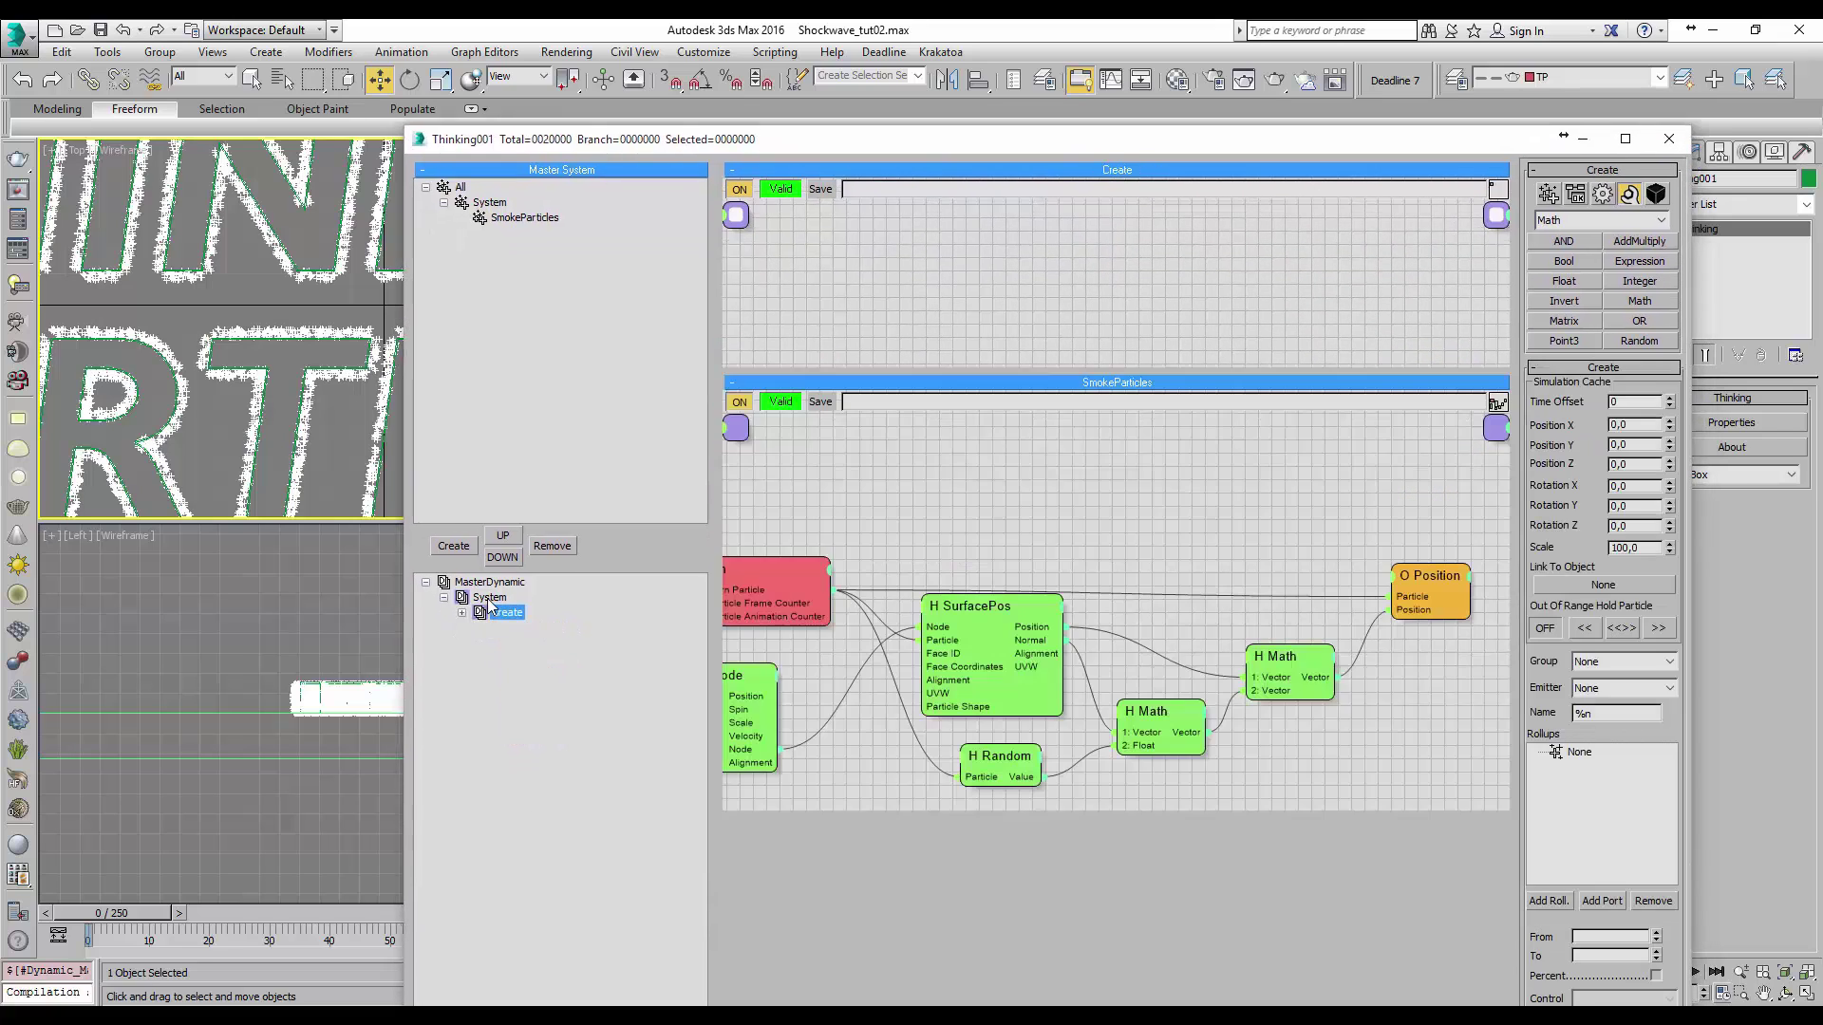
double_click(754, 146)
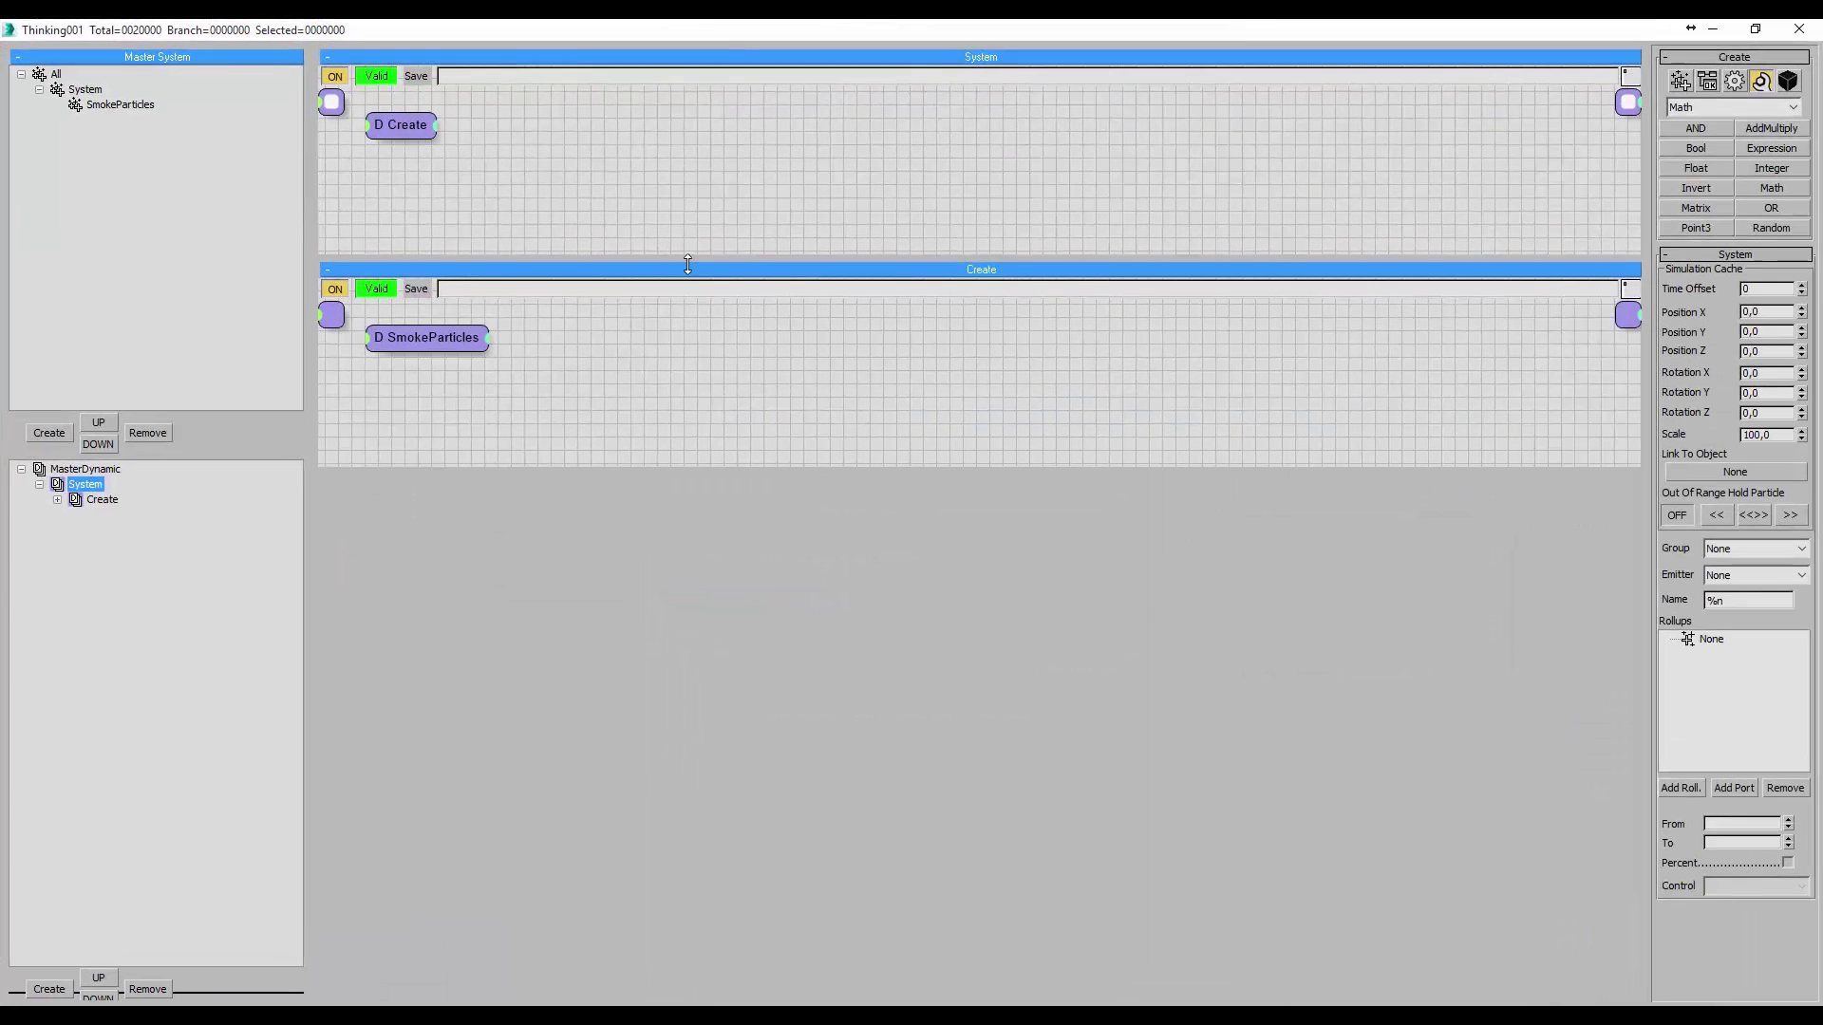
click(50, 989)
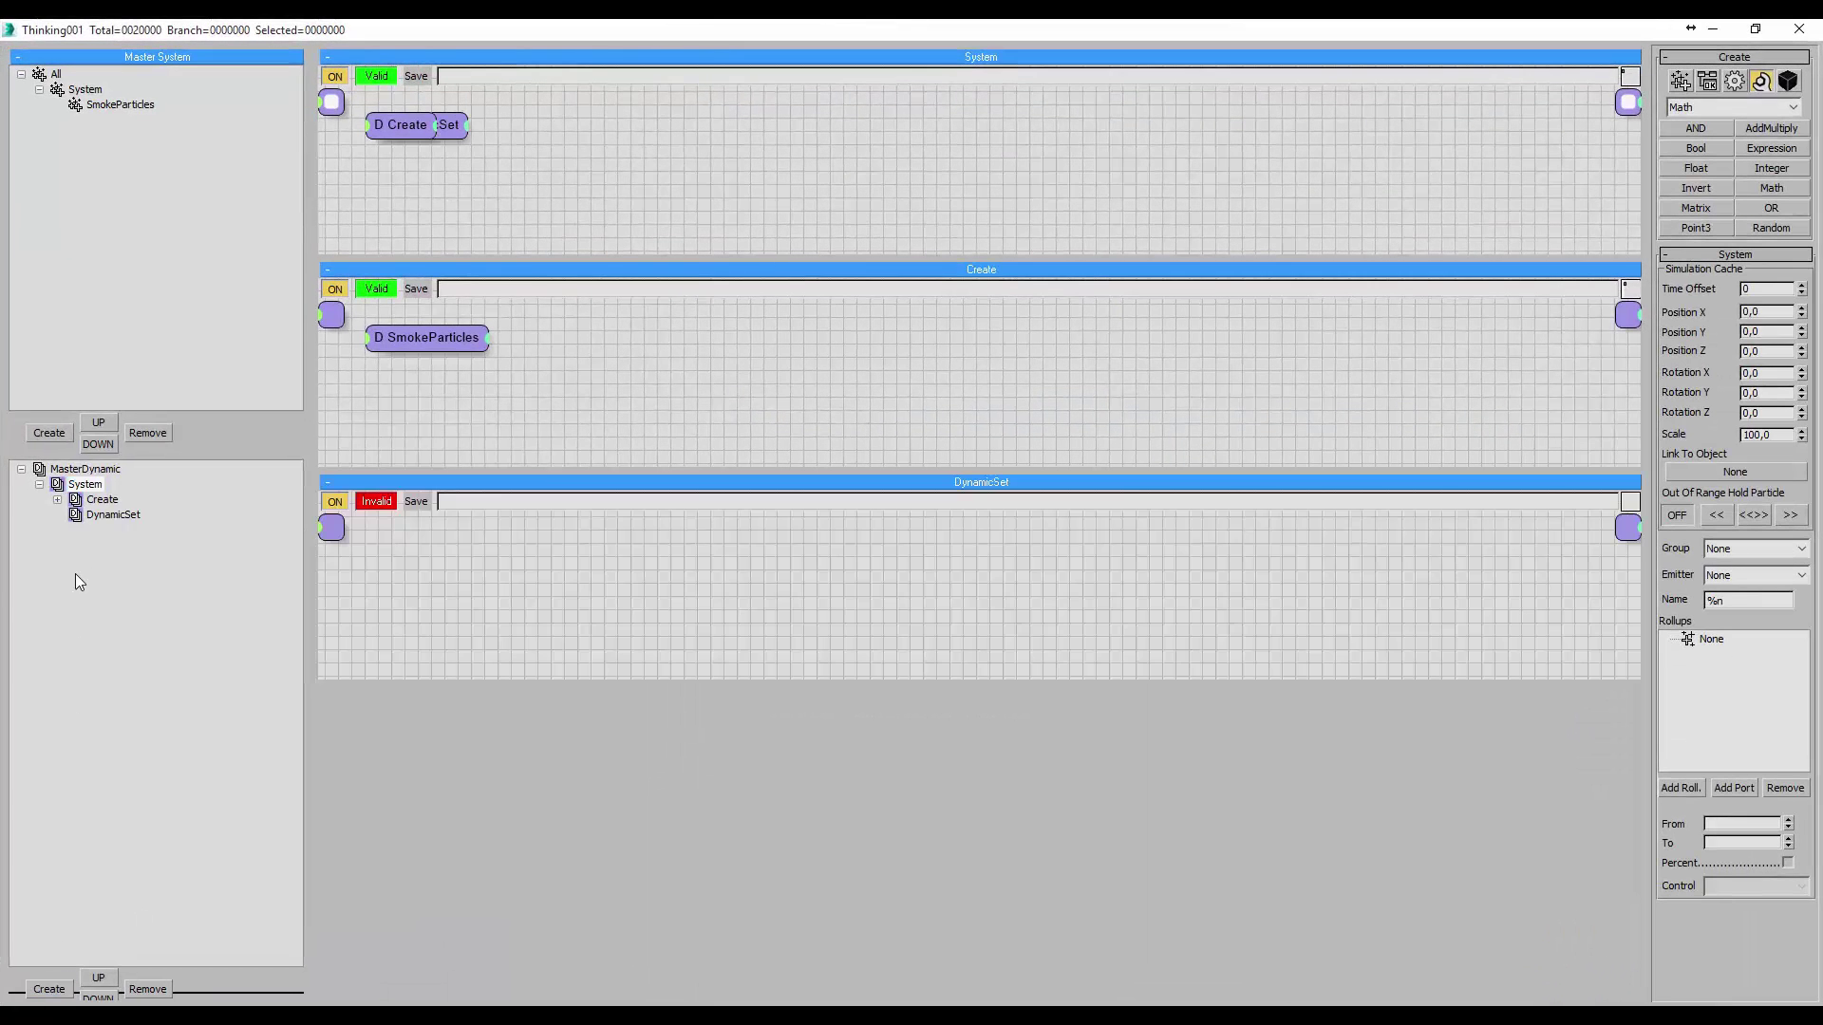
click(99, 514)
click(99, 515)
text(Forces)
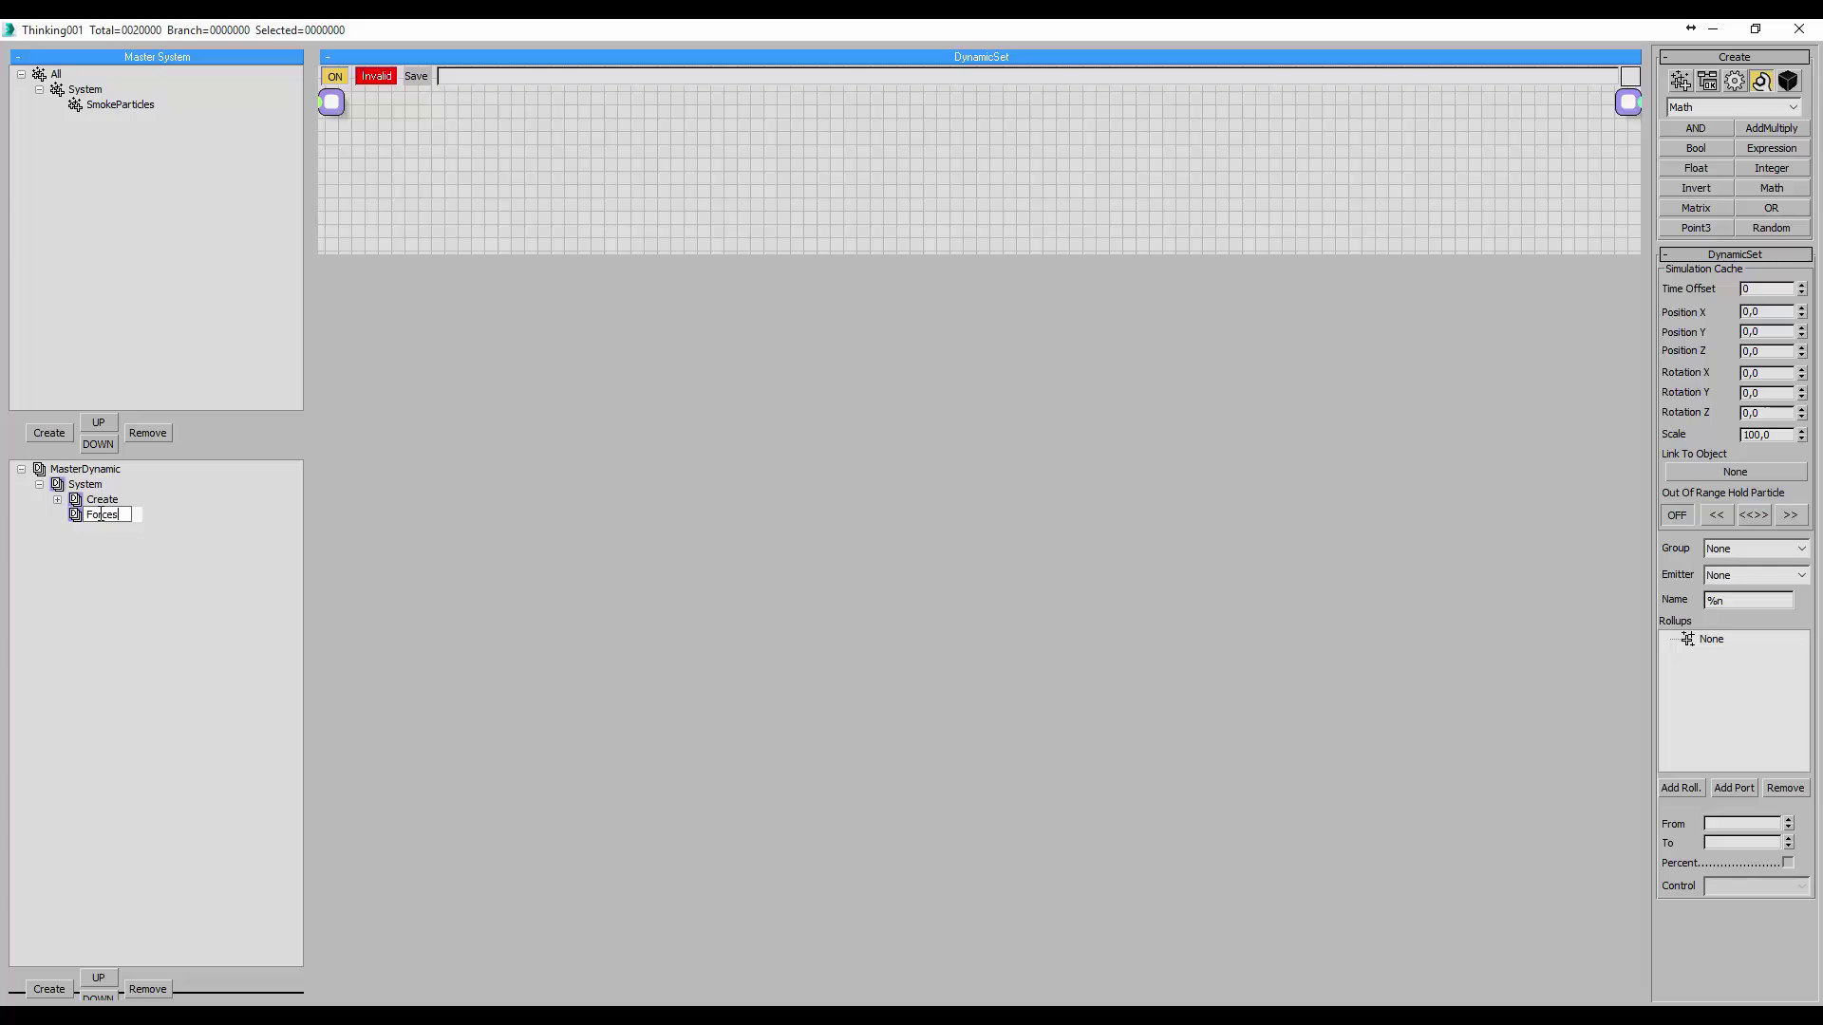
key(Return)
- Create a dynamic set named Wind inside Forces
click(42, 990)
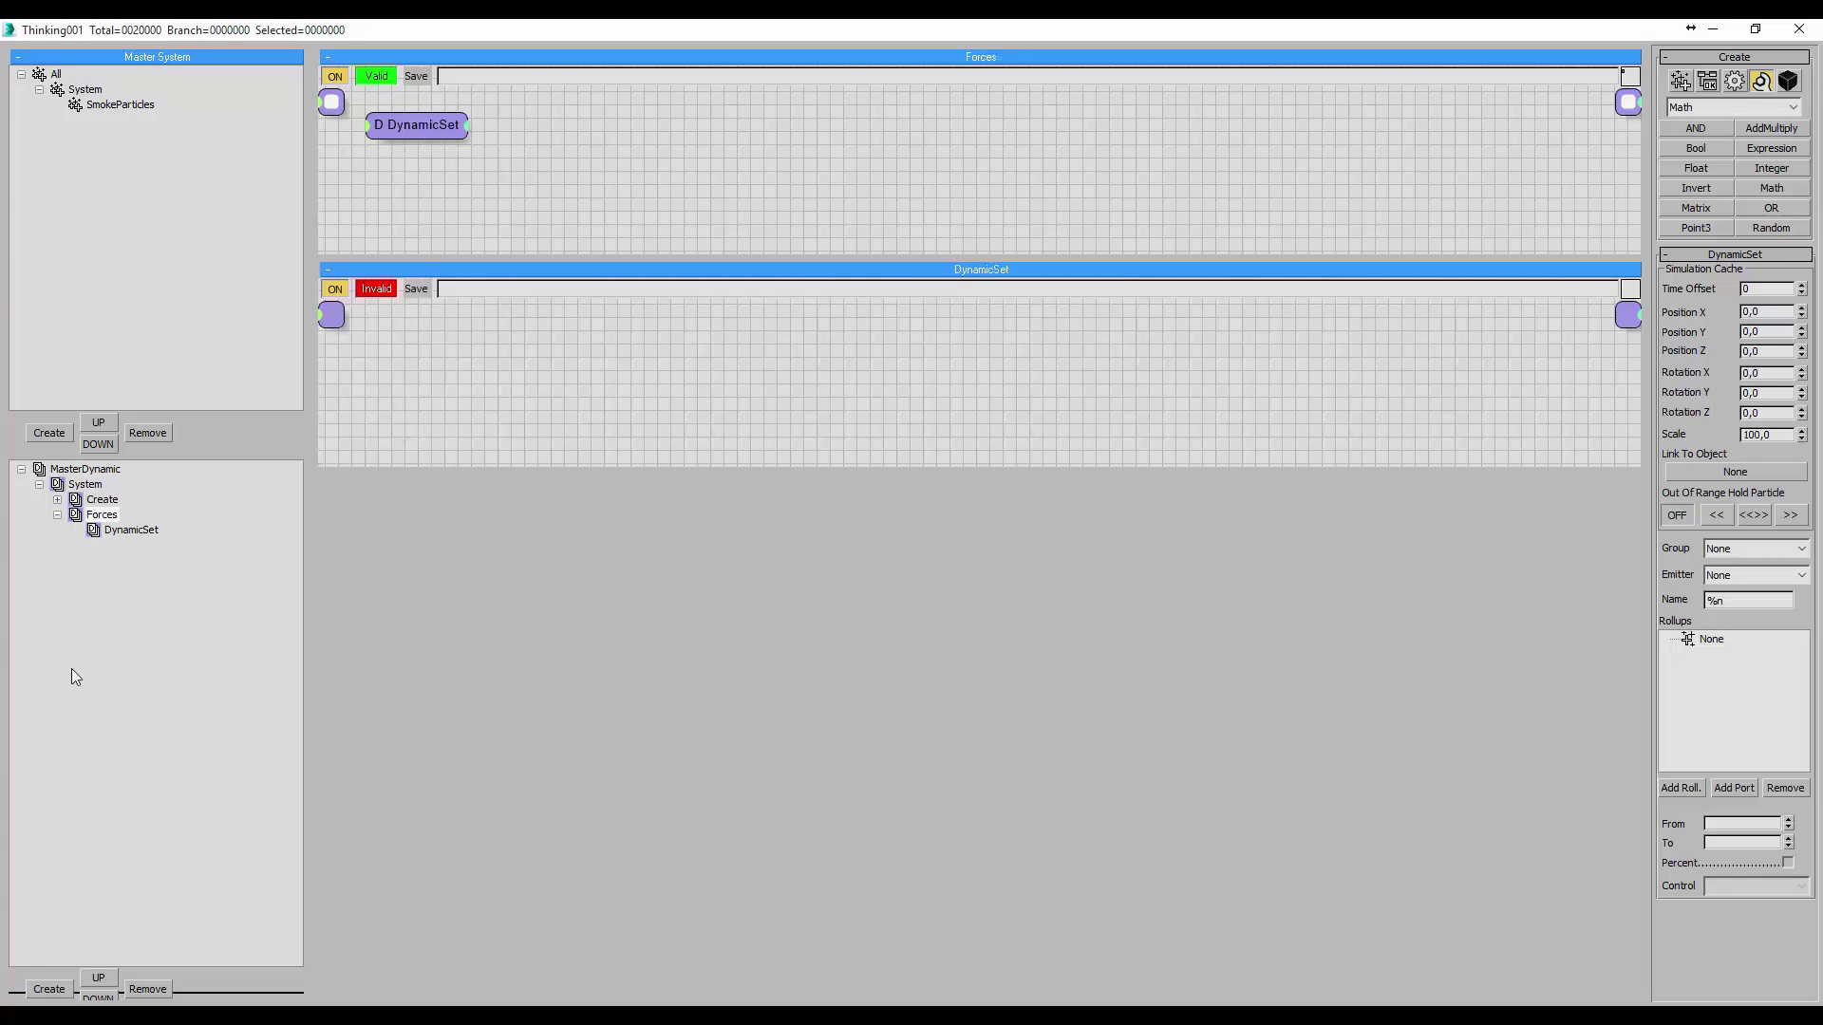
click(139, 532)
click(139, 531)
text(Wind)
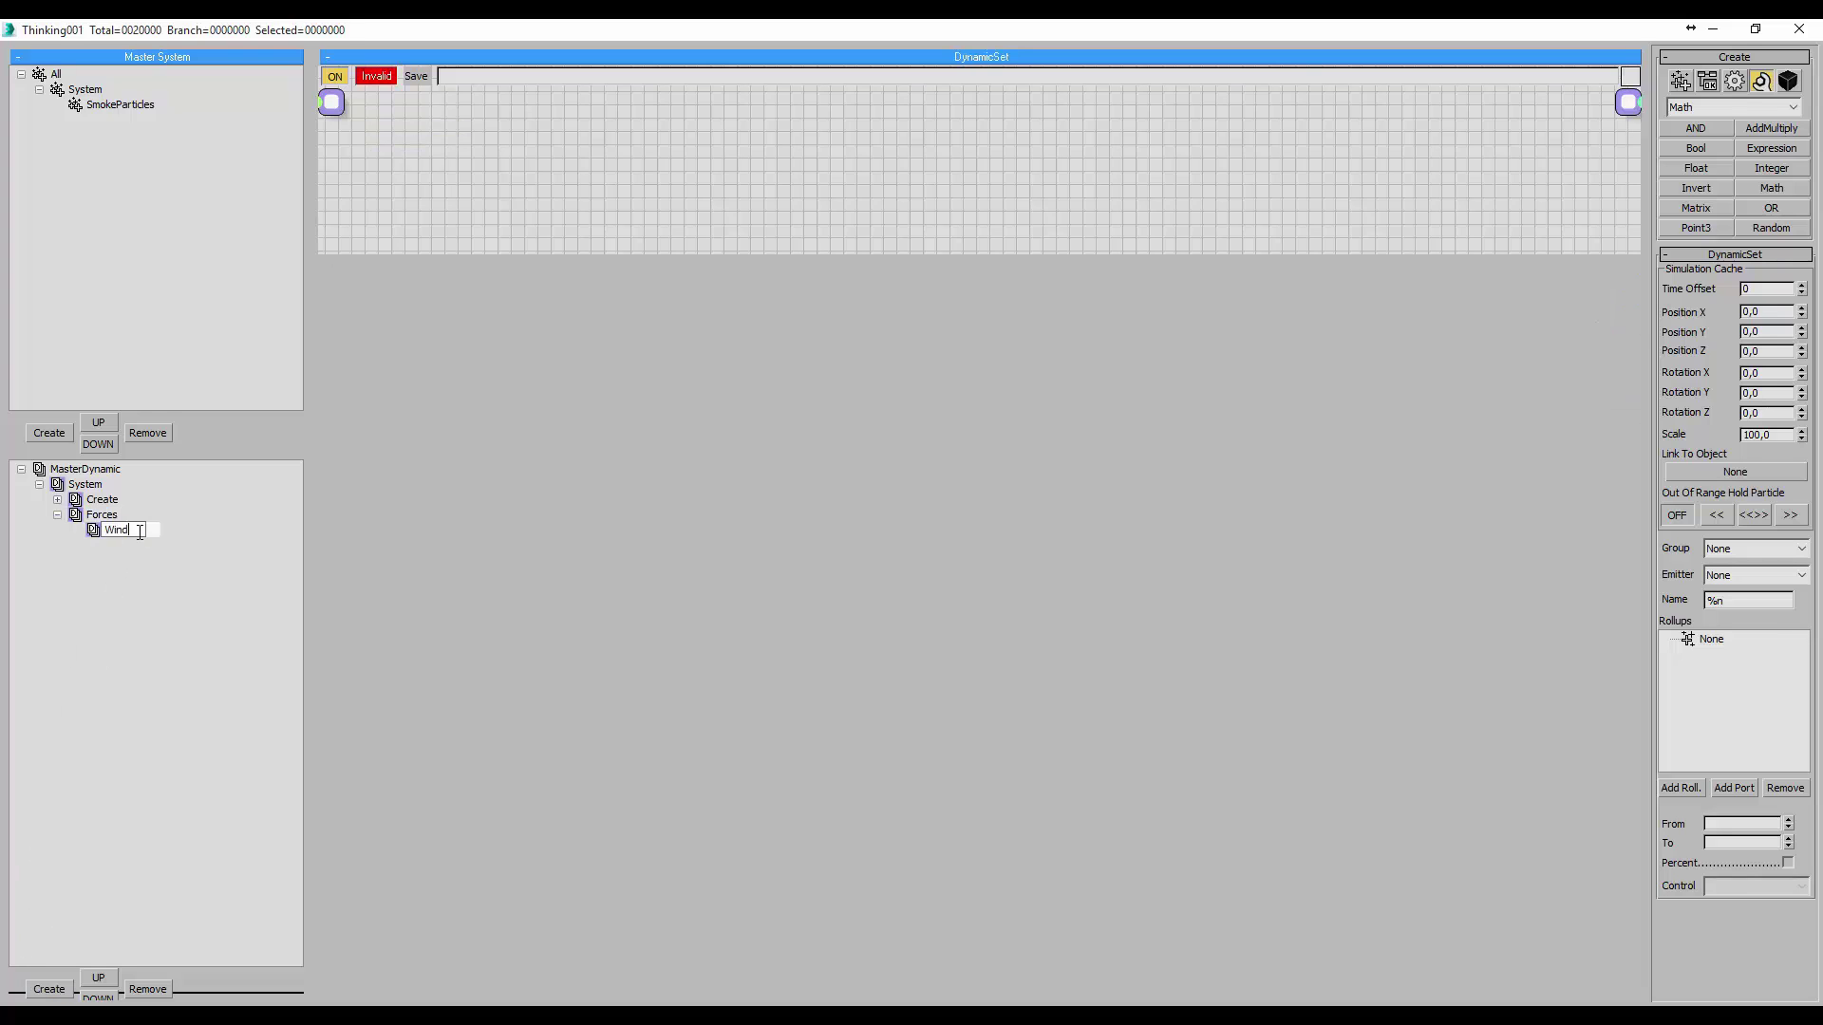
key(Return)
- Add the SmokeParticles group and a StdForce operator to the Wind set, connecting the group's particles to StdForce
click(1679, 81)
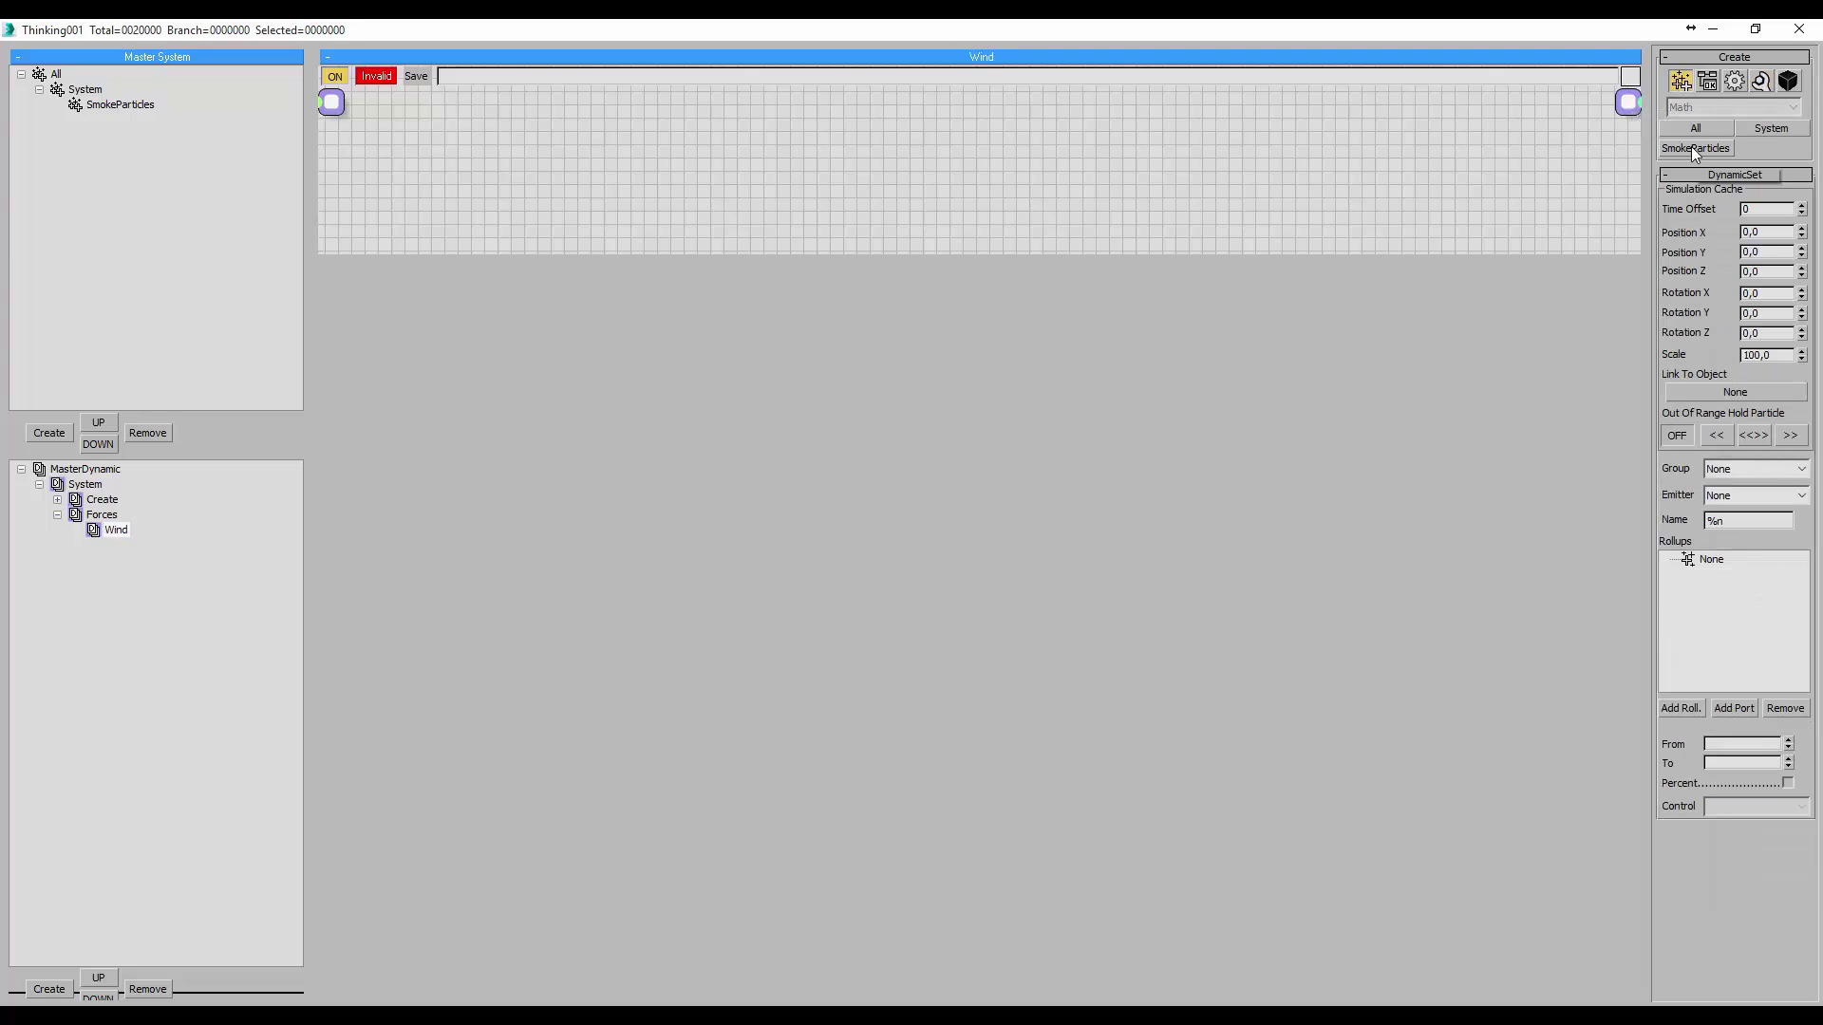
drag(1696, 148, 696, 128)
click(1735, 82)
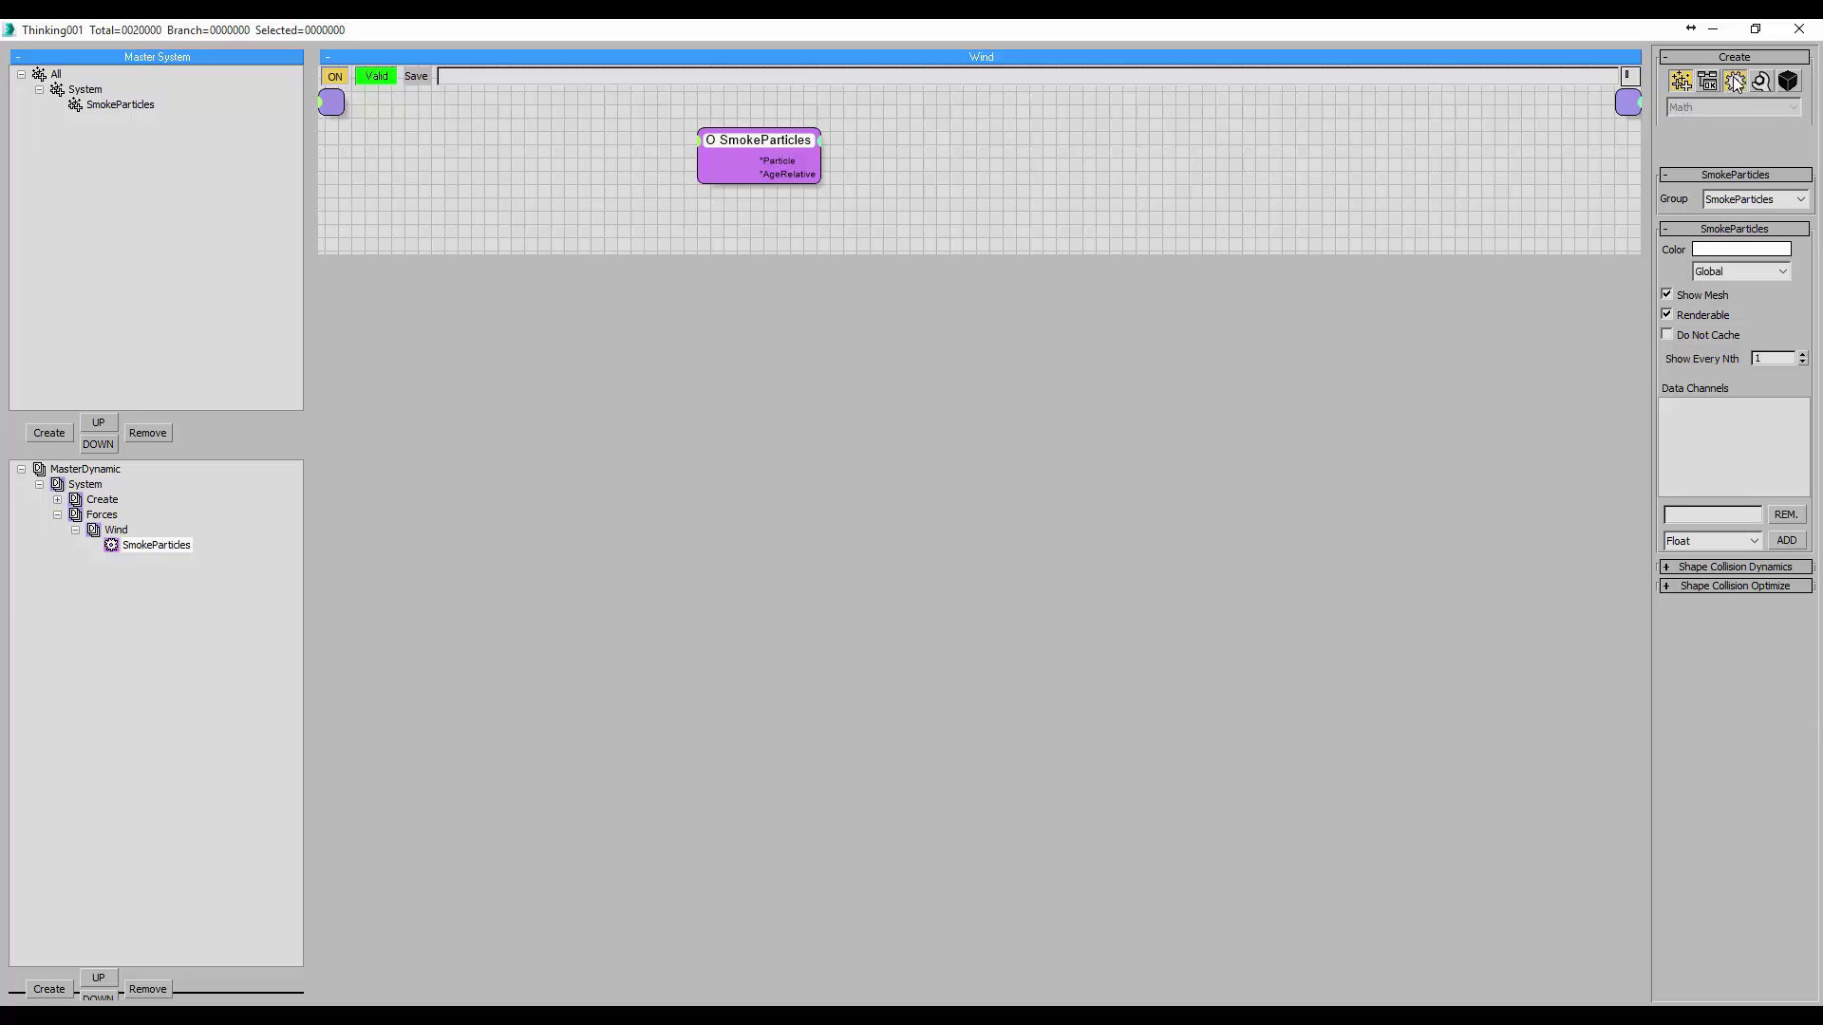
click(1724, 101)
click(1723, 133)
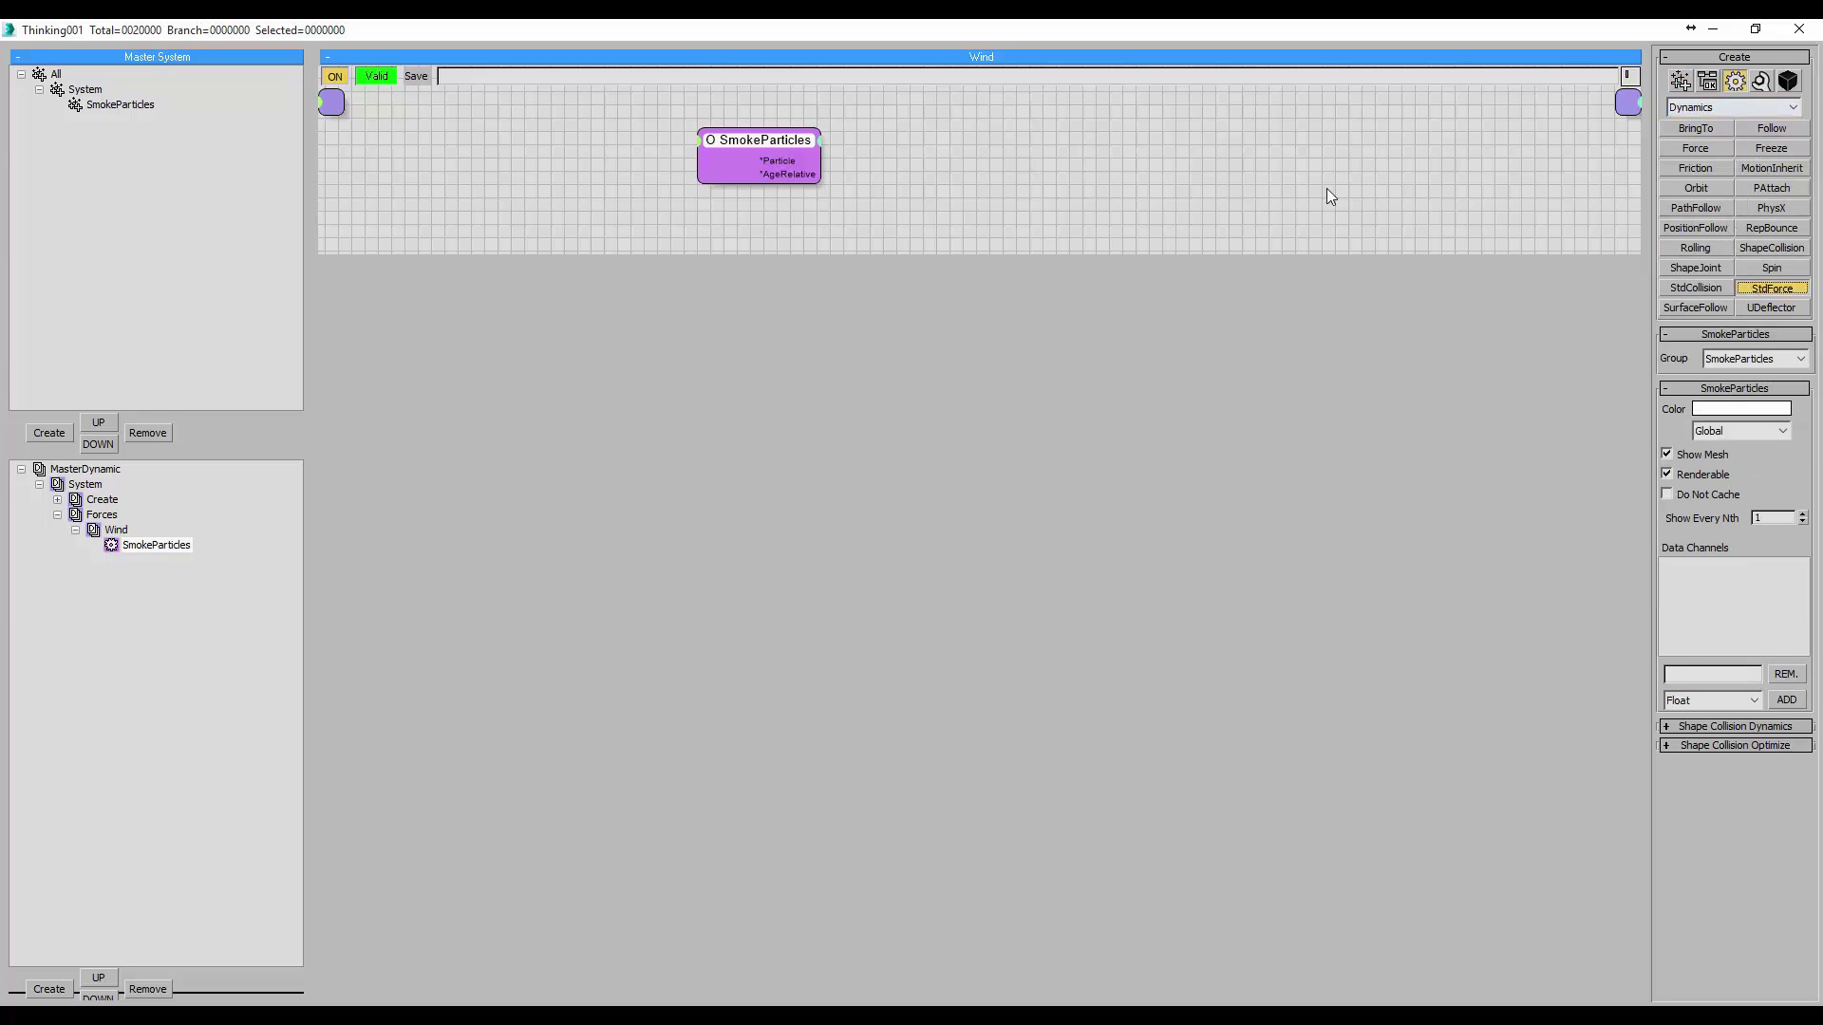
drag(1327, 194, 810, 161)
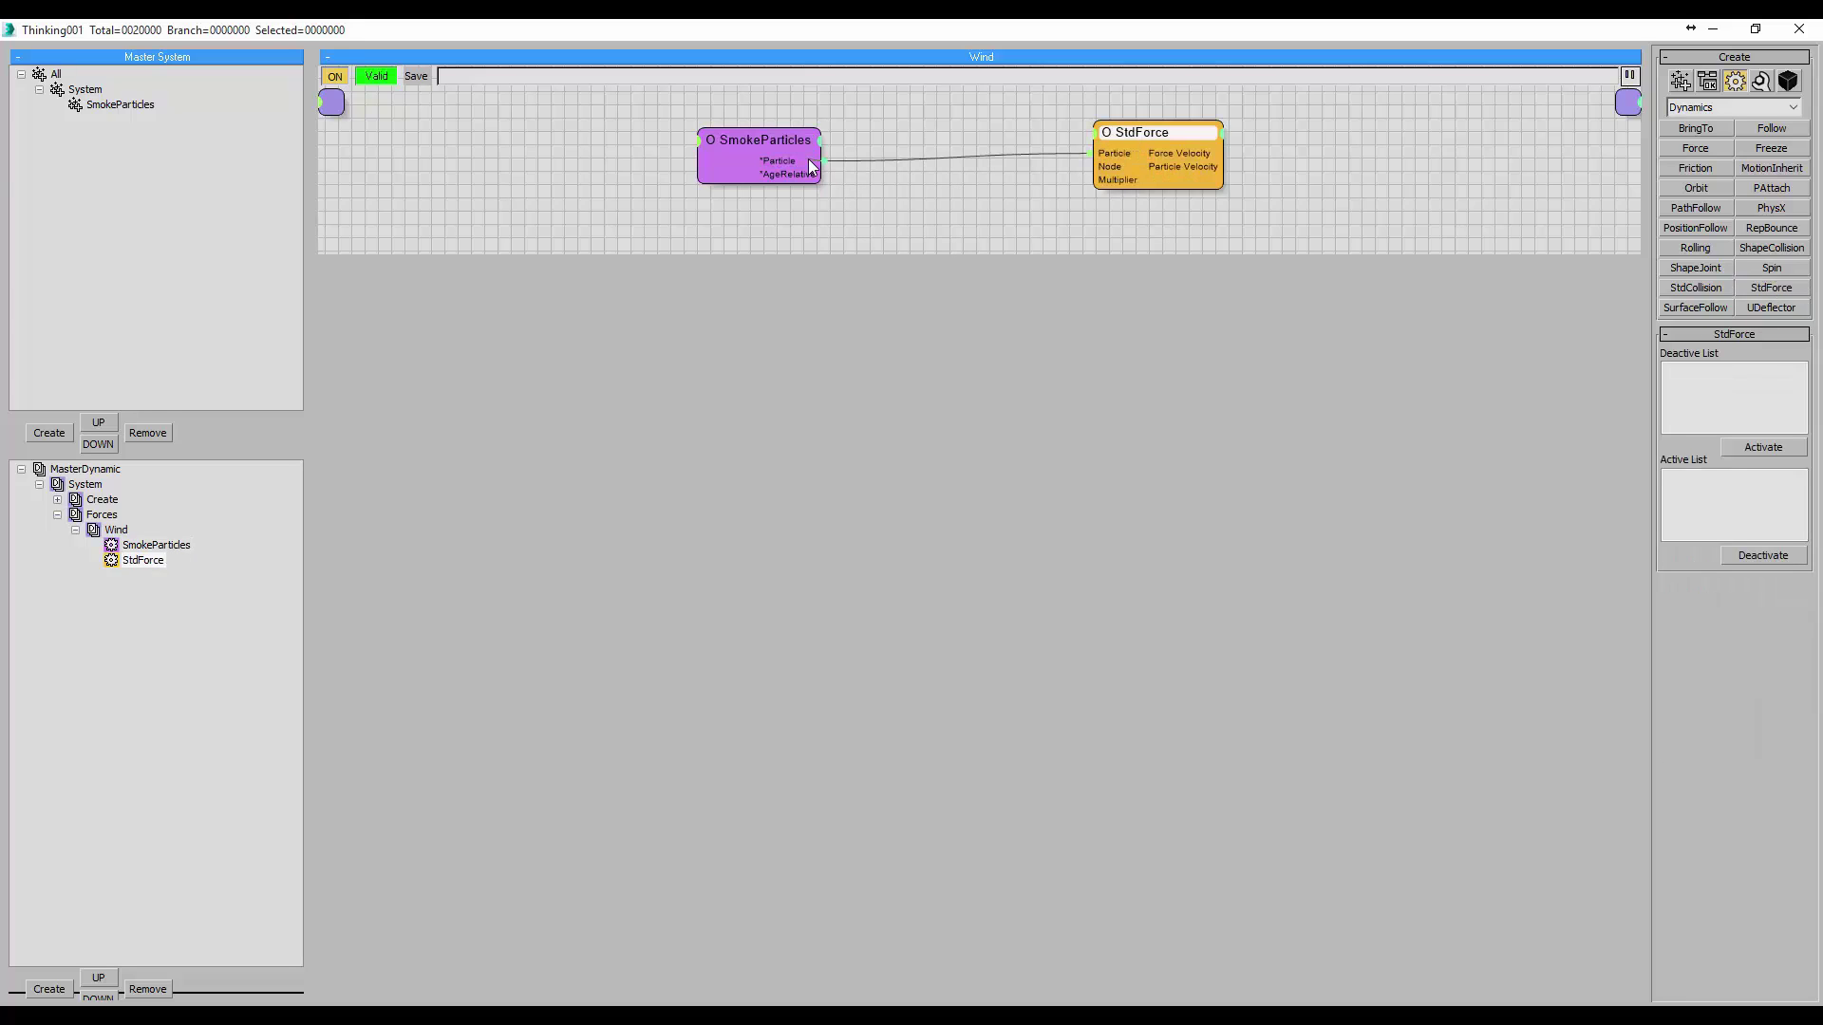
- Create a Wind space warp near the centre of the 3D text in the Top viewport with an icon size of about 10,4 and spherical force
click(1713, 32)
click(1665, 152)
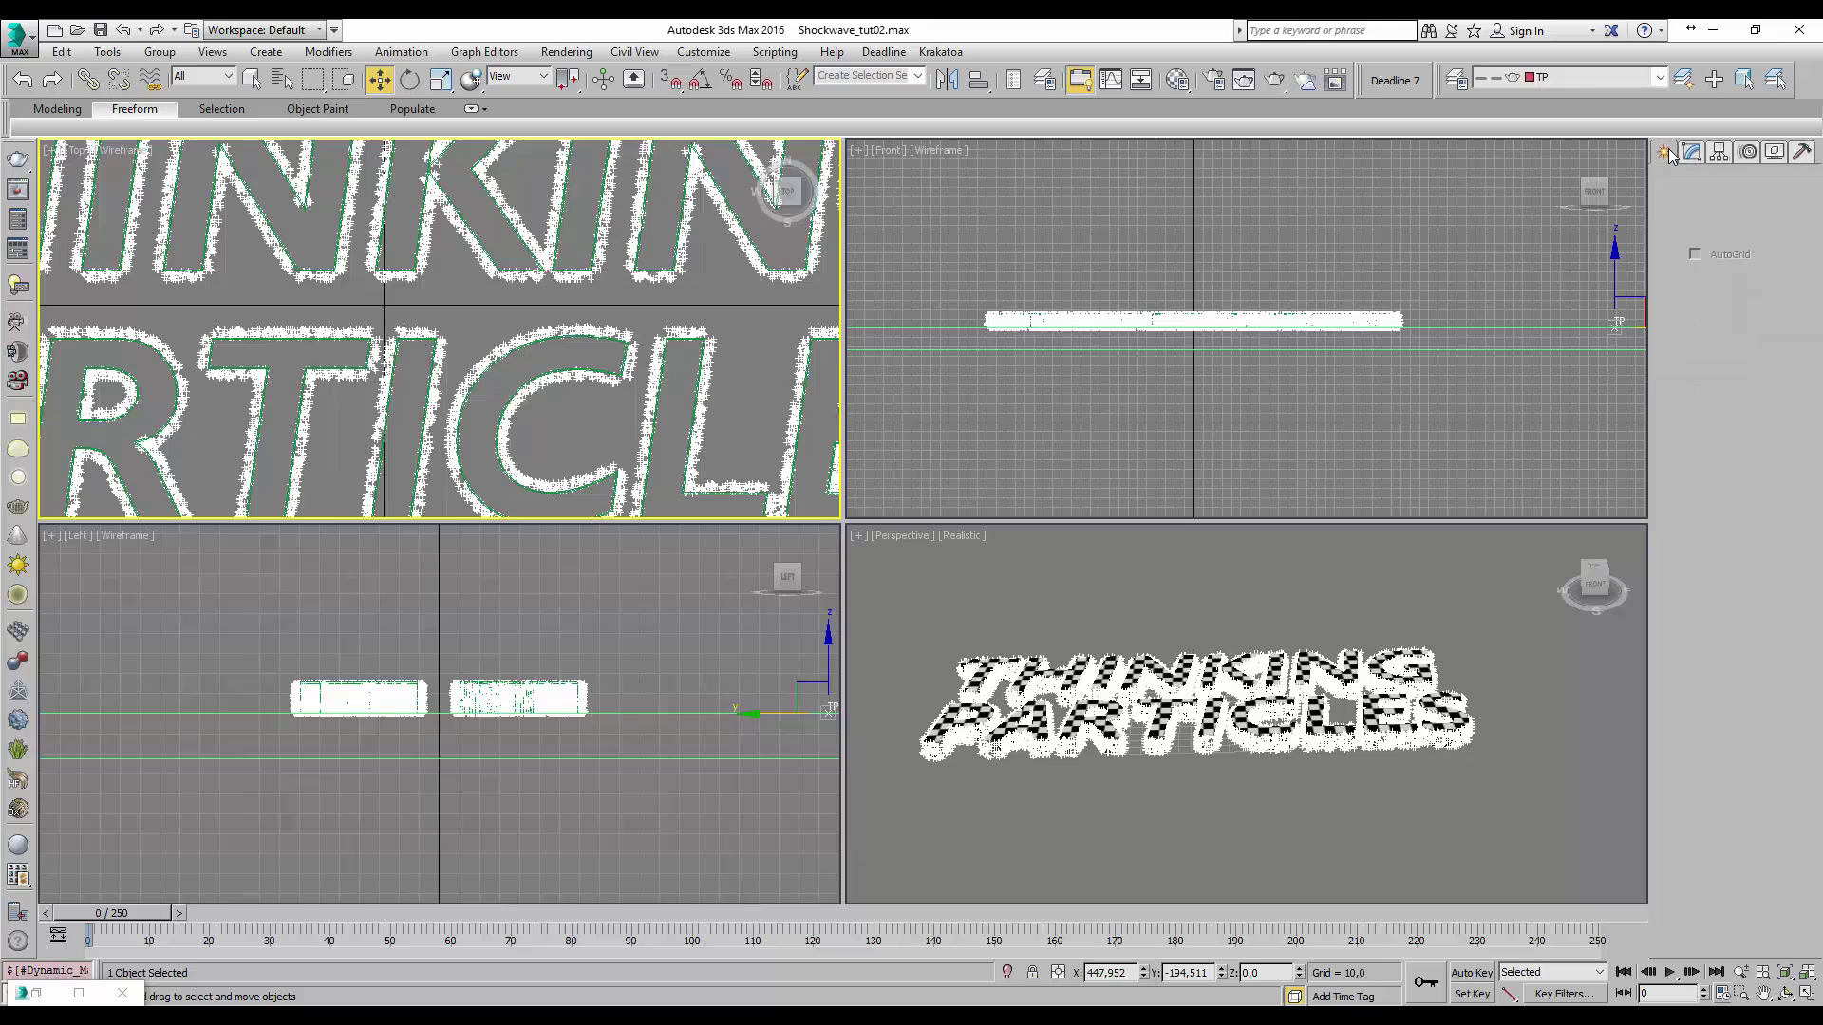
click(1785, 183)
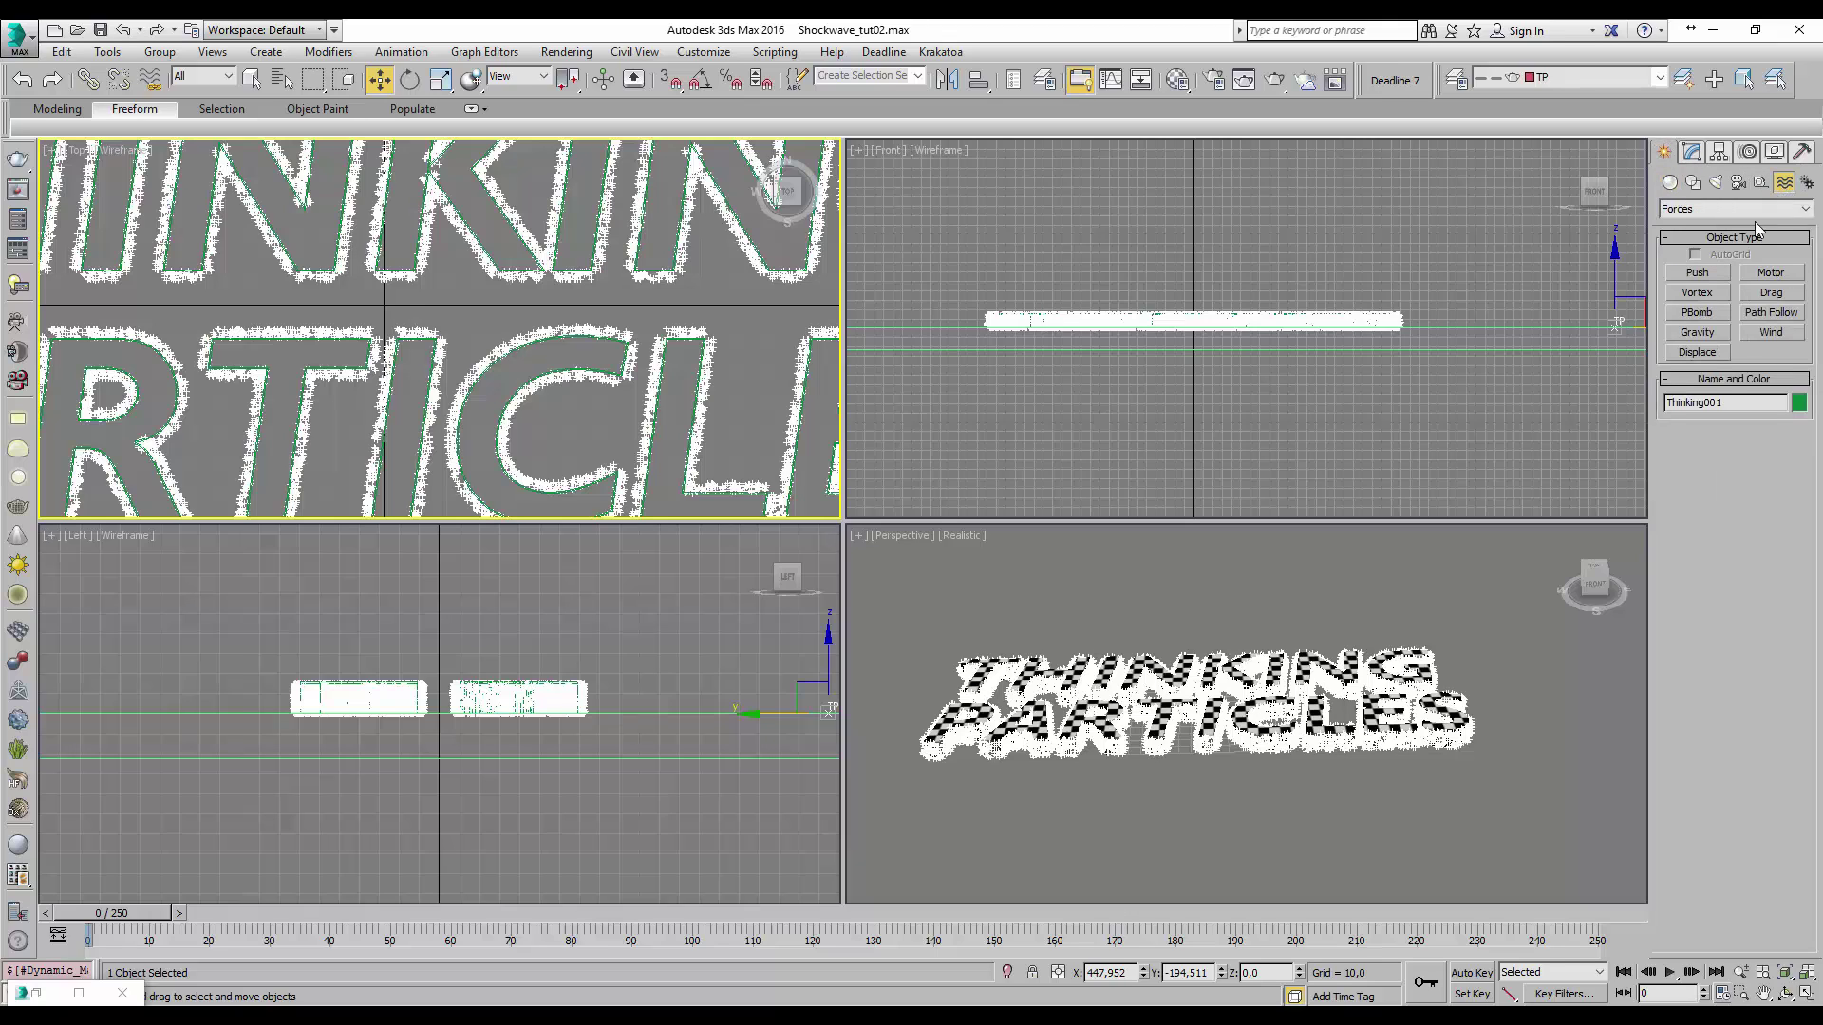
click(1761, 333)
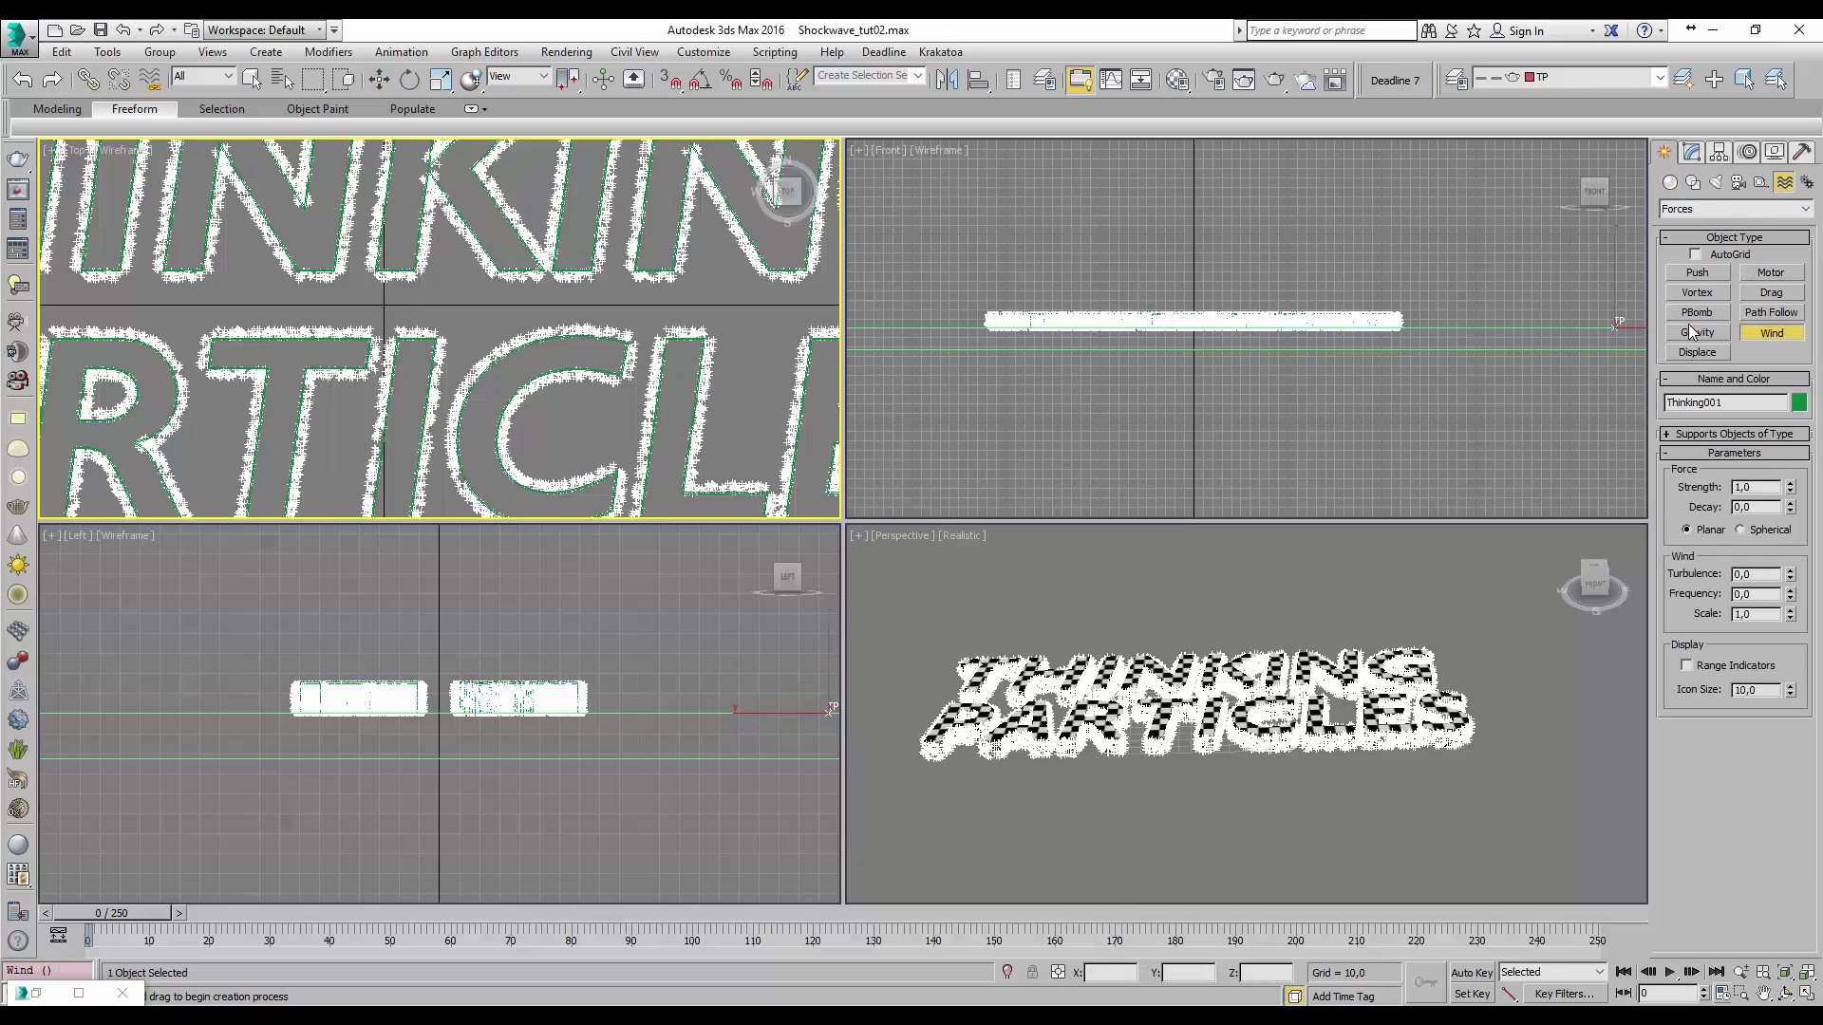
drag(445, 303, 479, 336)
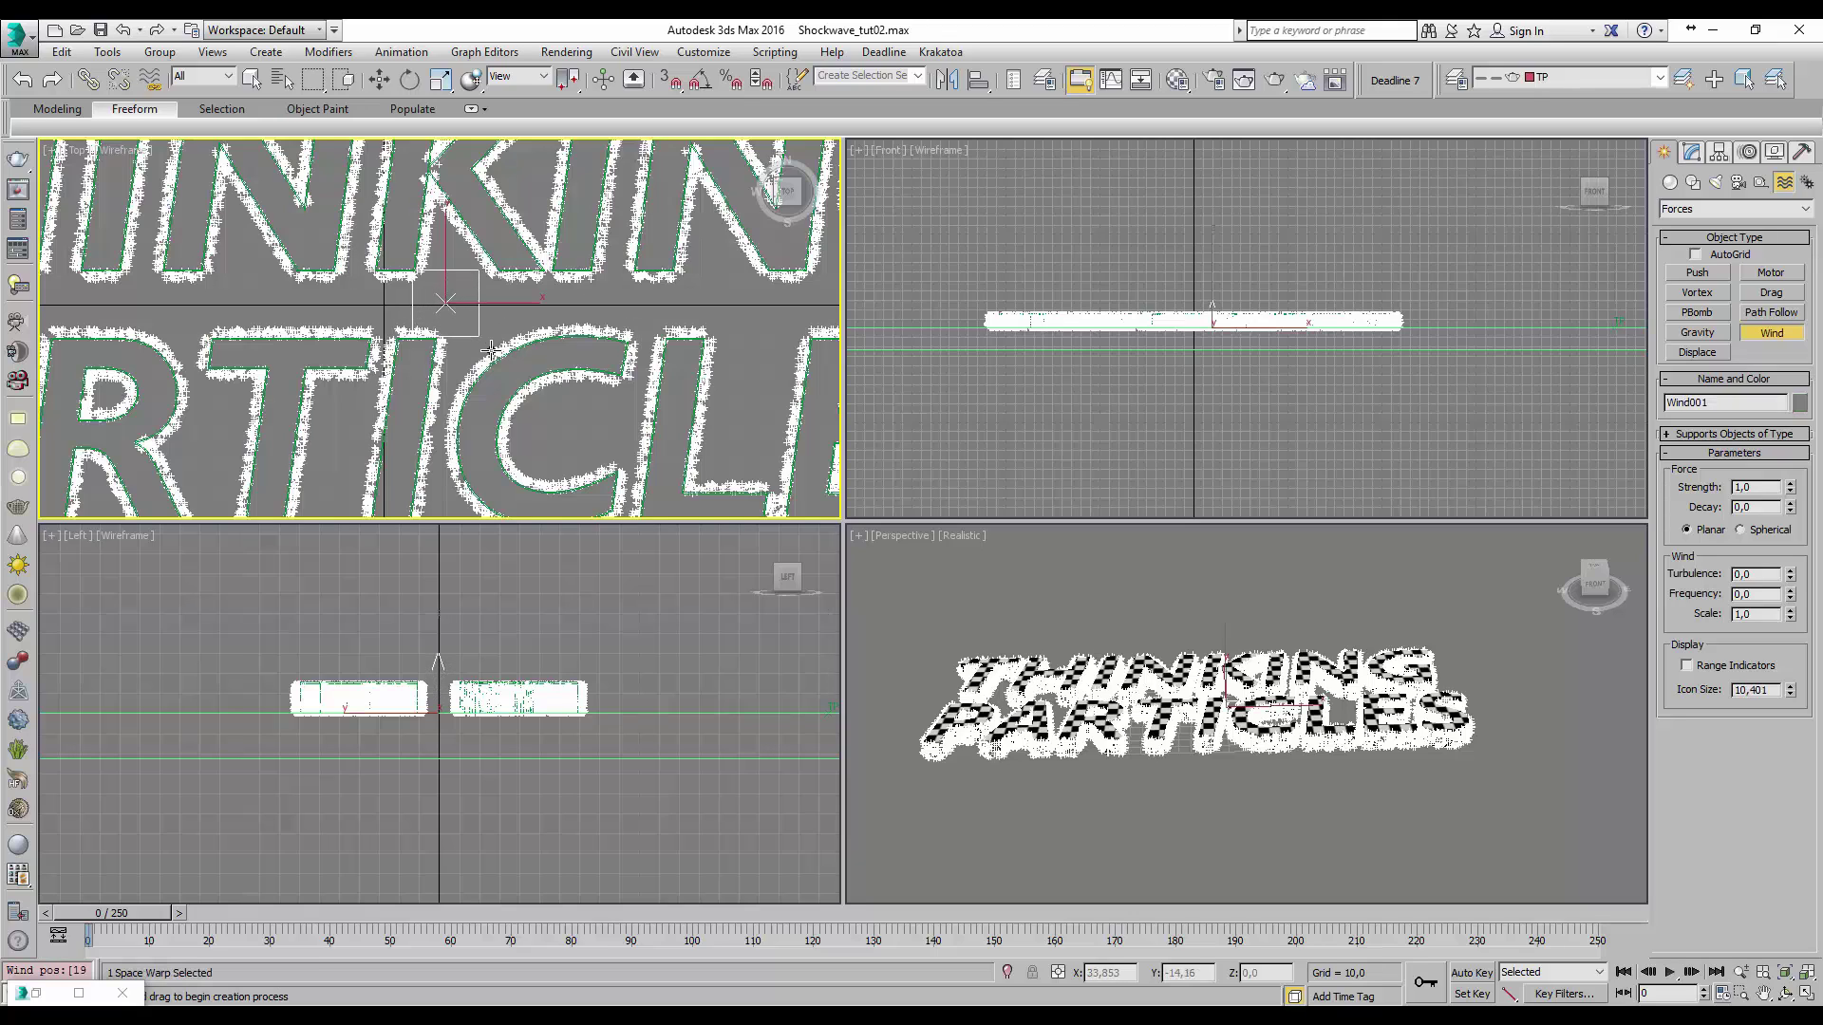
click(1742, 529)
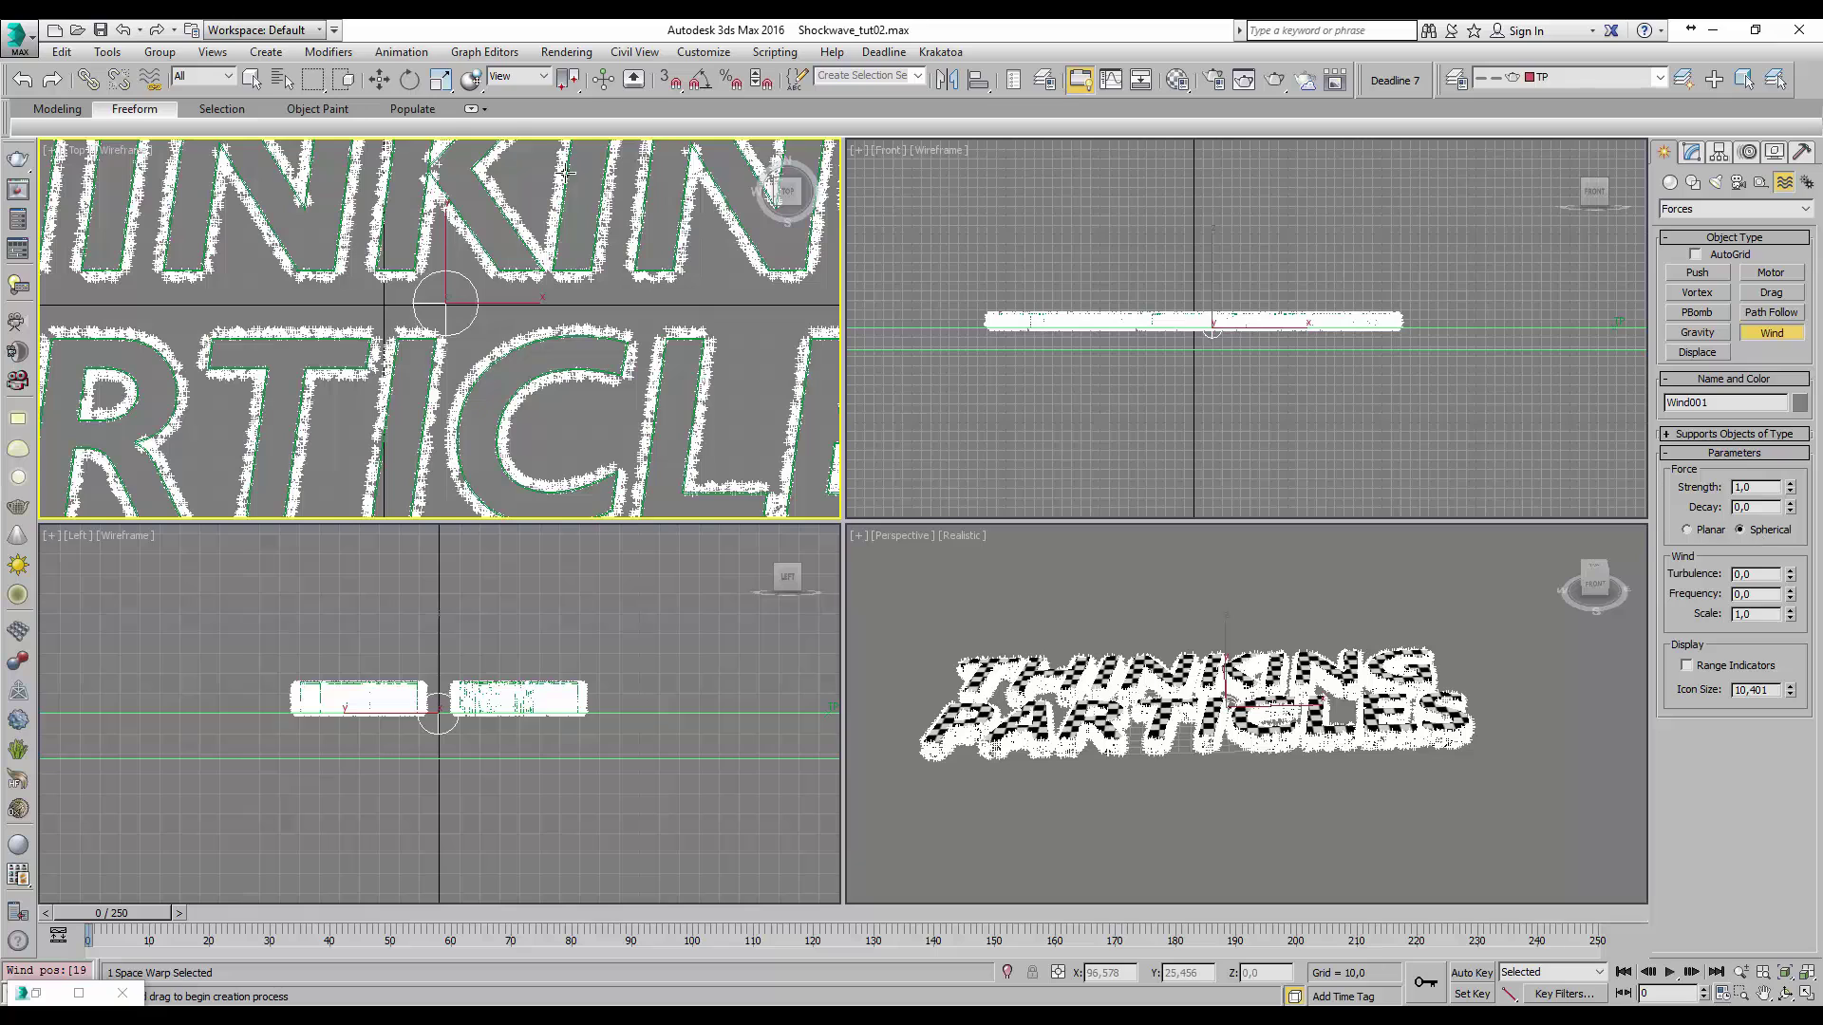
- Move the wind to X 0 and Y 0, and raise it about 6 units in Z into the text's thickness
click(379, 80)
right_click(1143, 972)
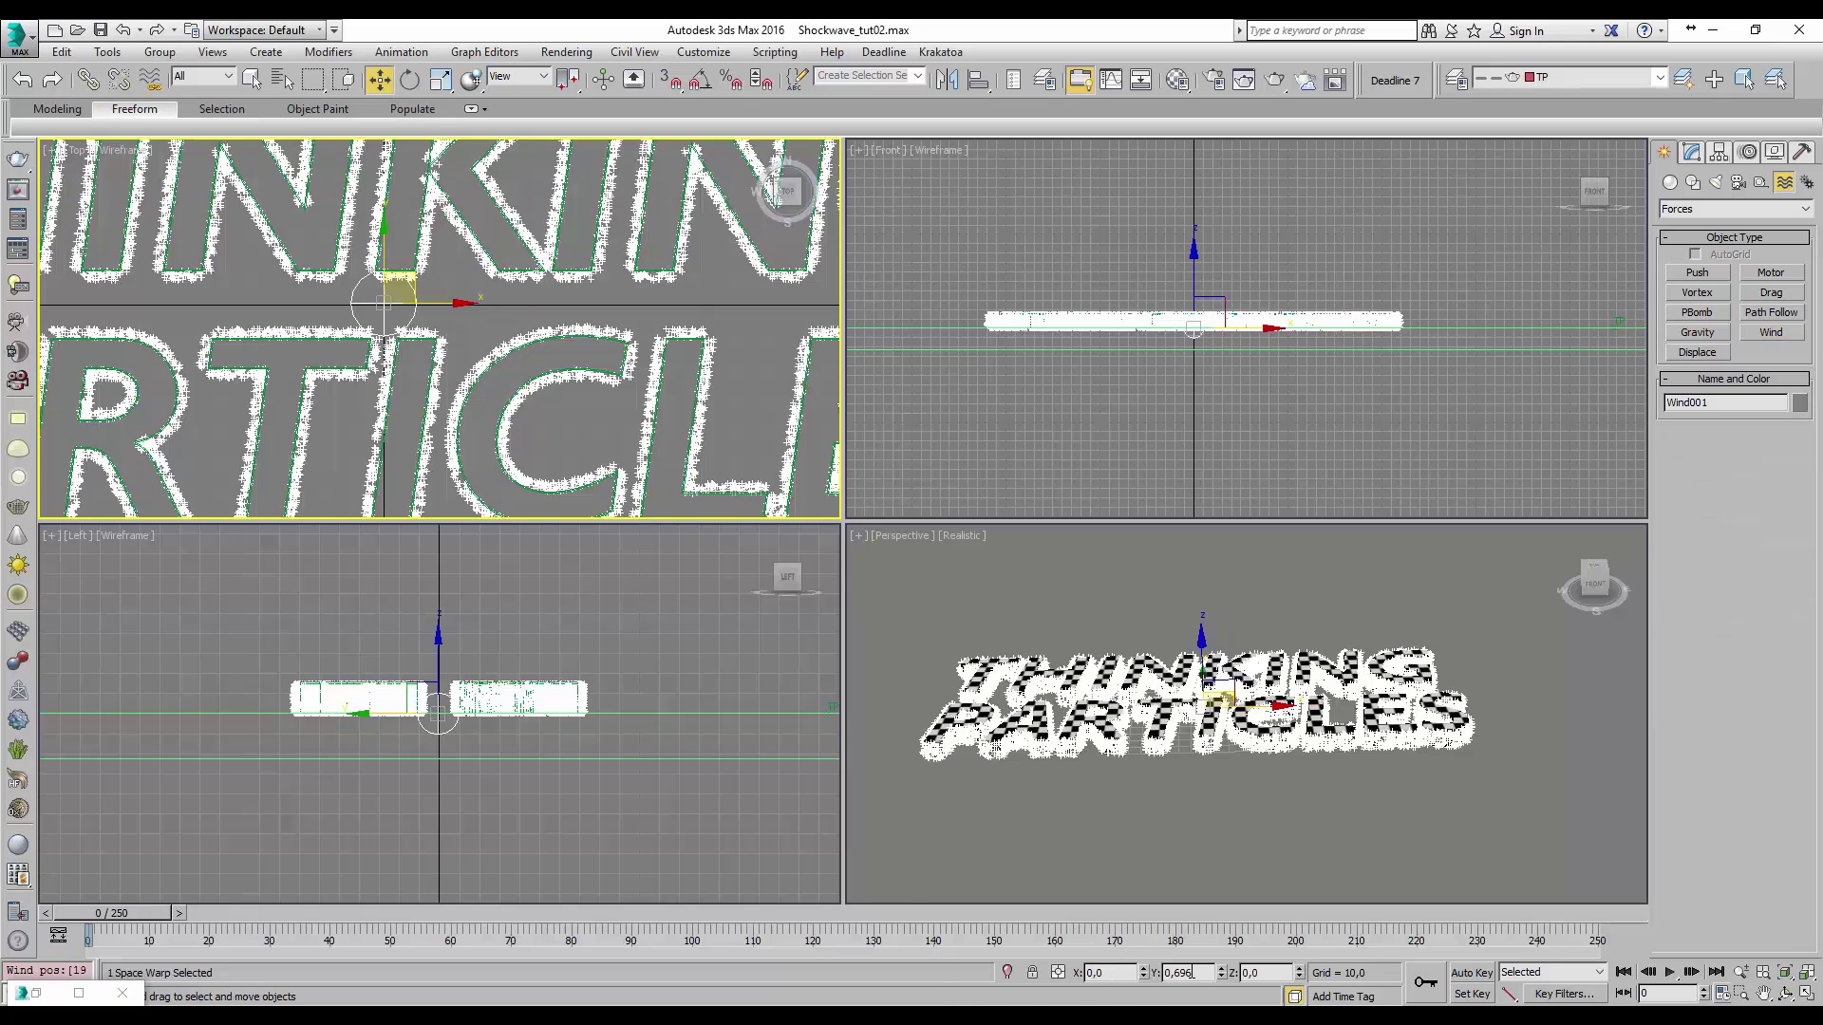
drag(1230, 979, 1230, 954)
click(1191, 265)
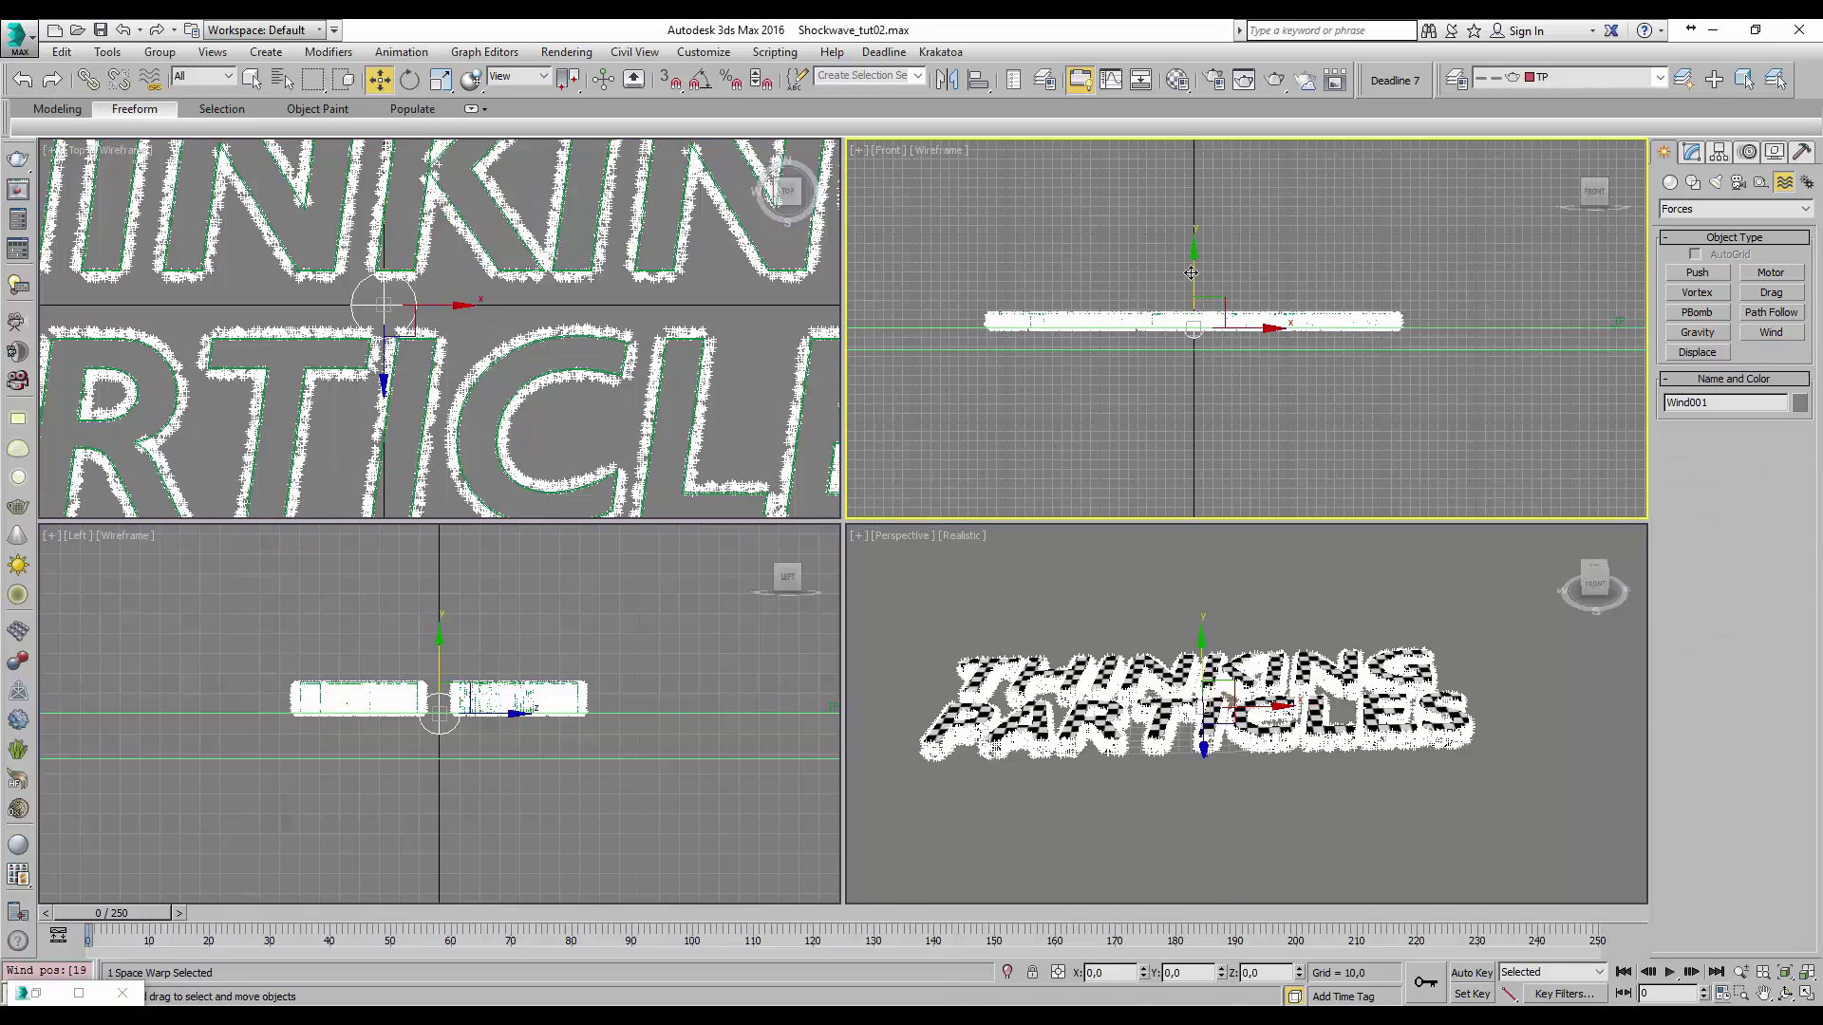
drag(1192, 263, 1193, 267)
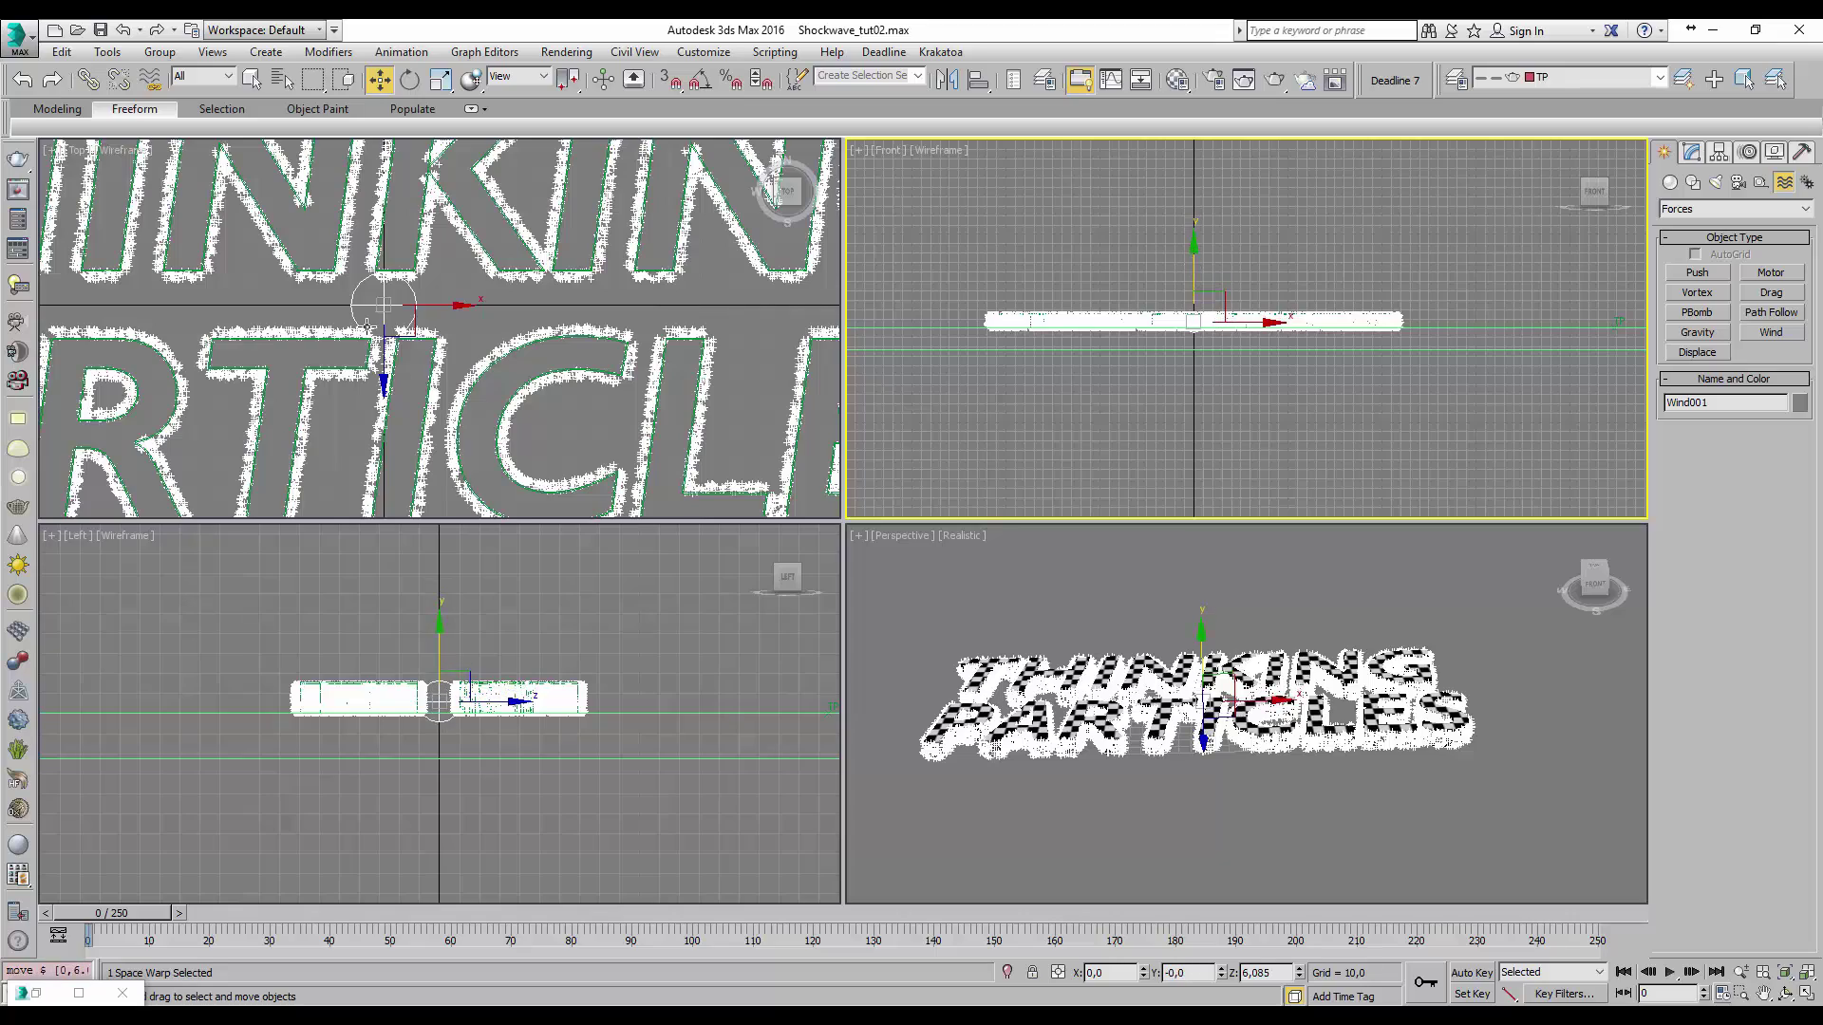
scroll(469, 333, down, 6)
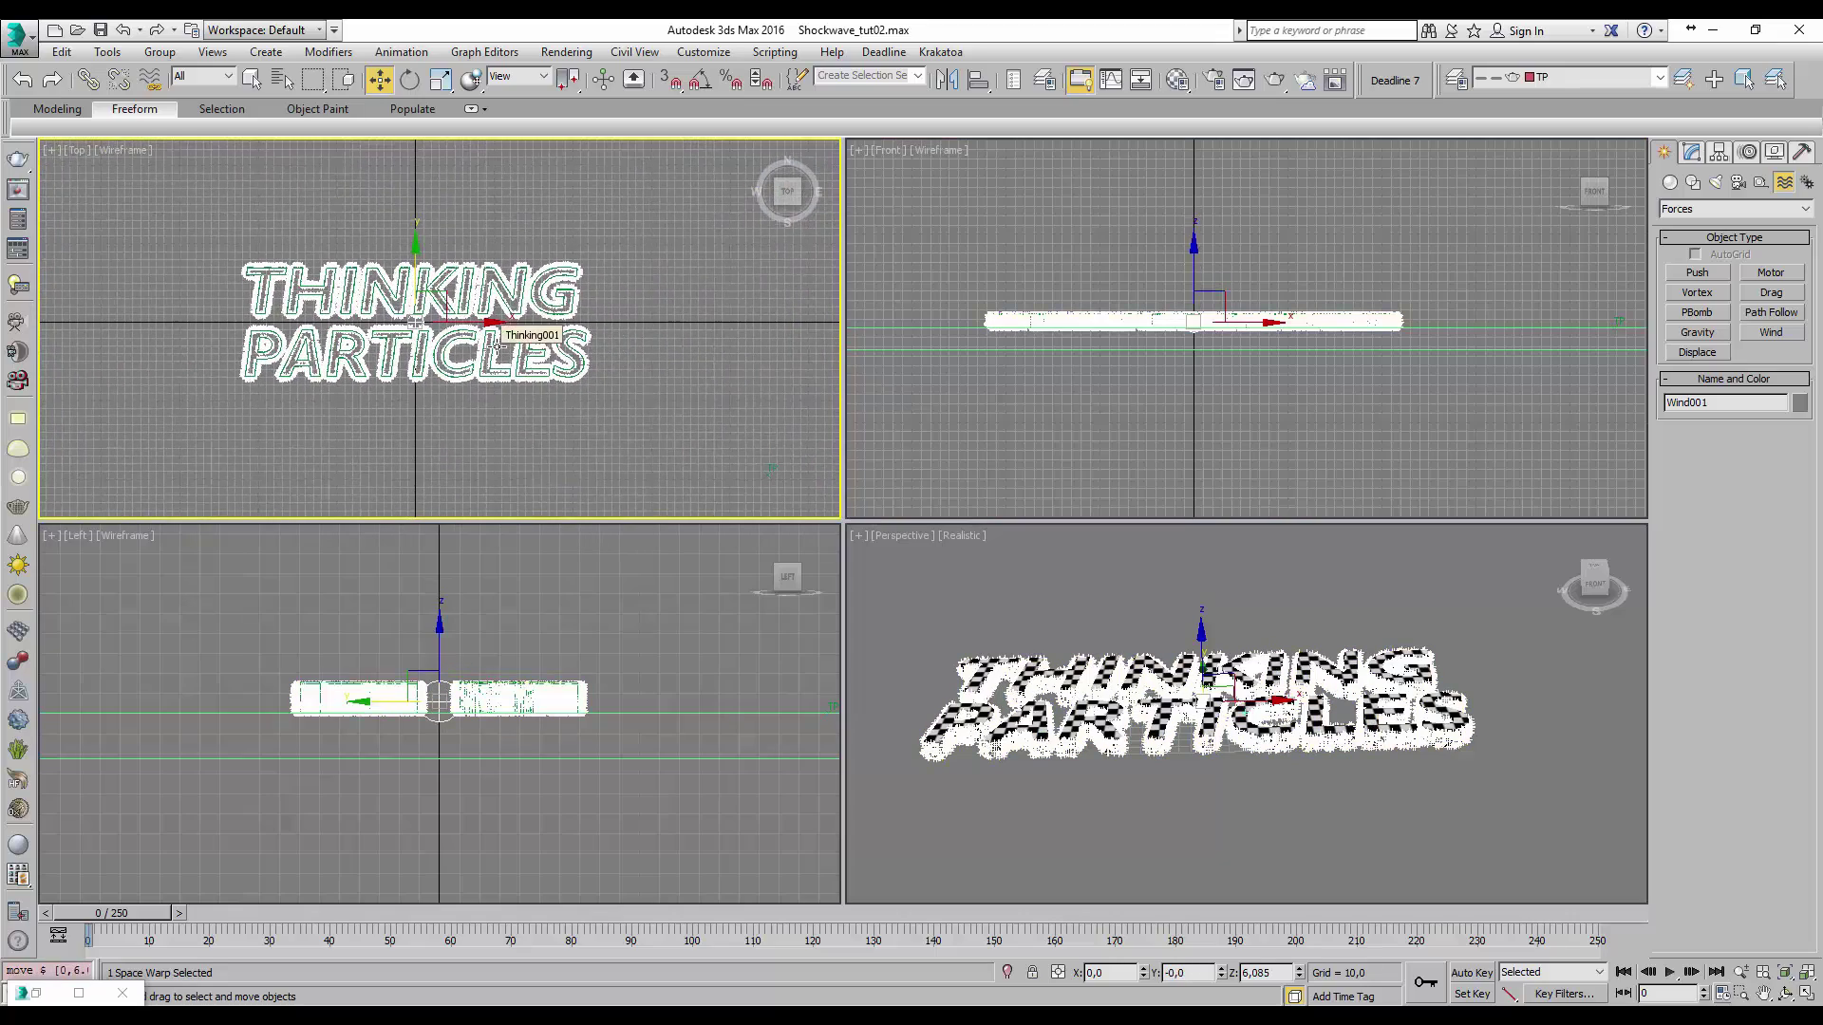
- Enable the wind's range indicators and set its Decay to 0,01
click(1695, 153)
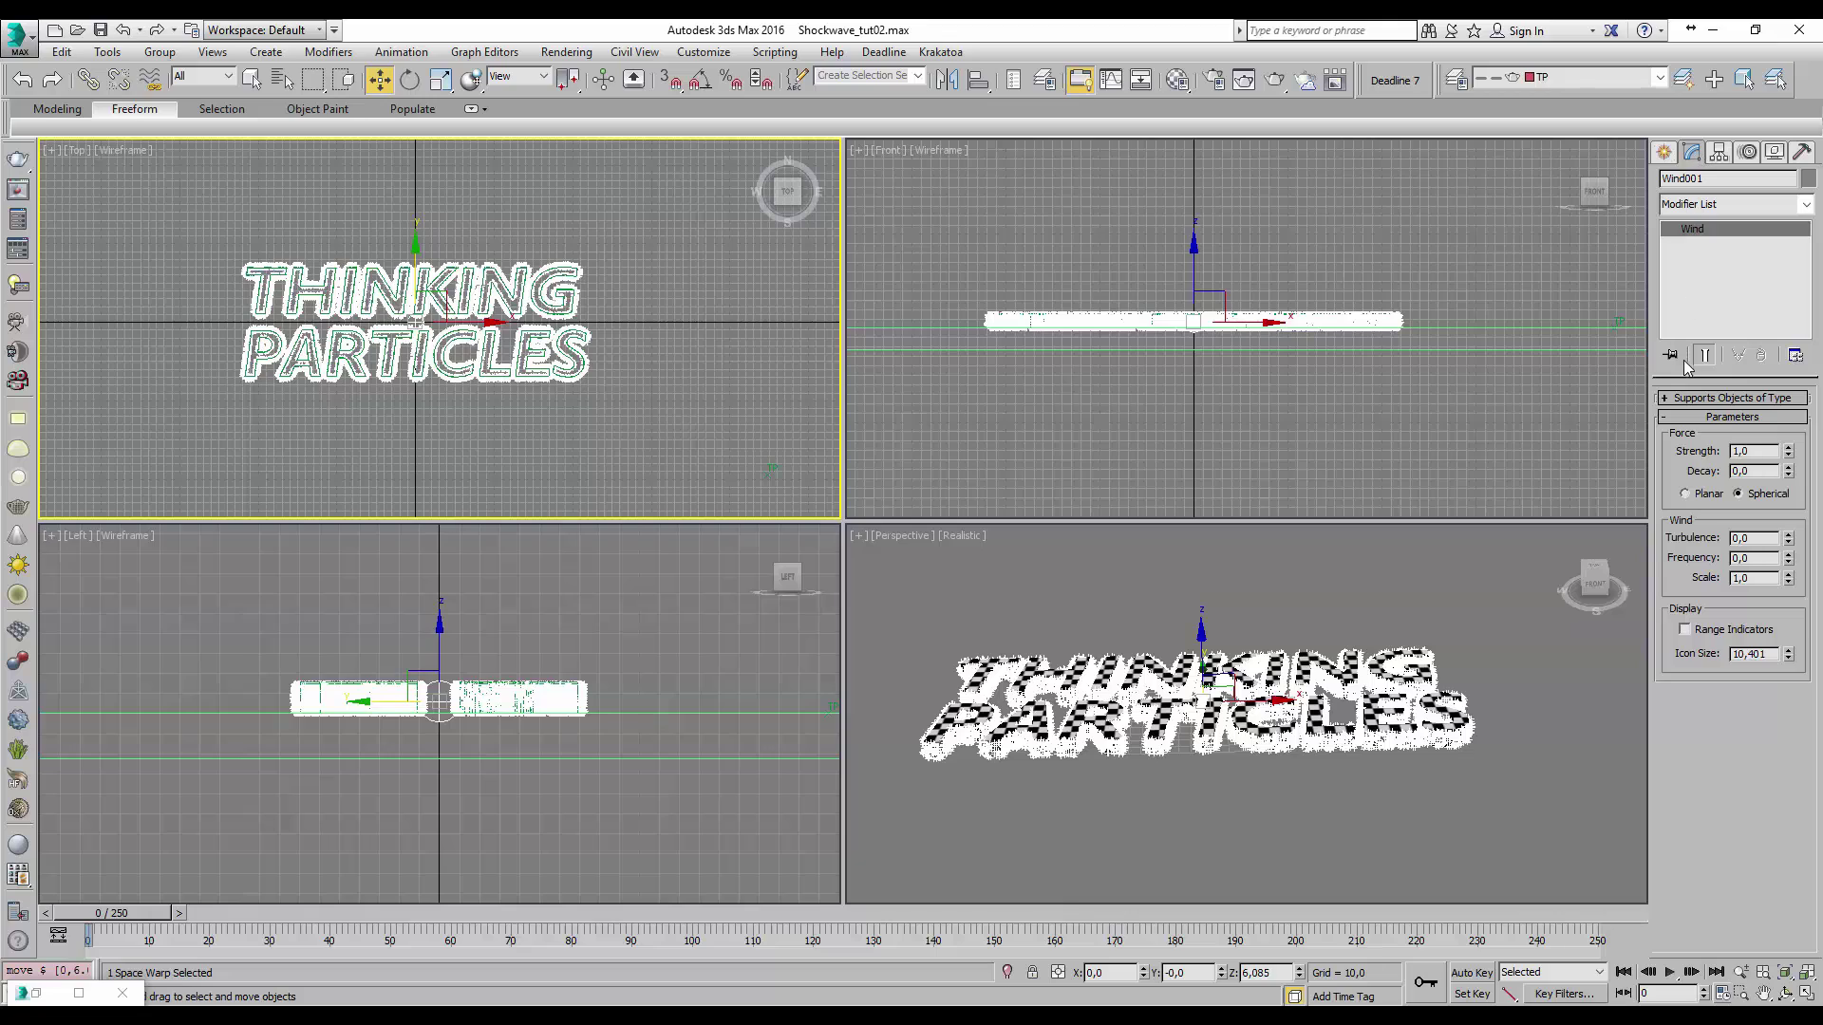
click(1685, 631)
click(1757, 477)
text(0,01)
key(Return)
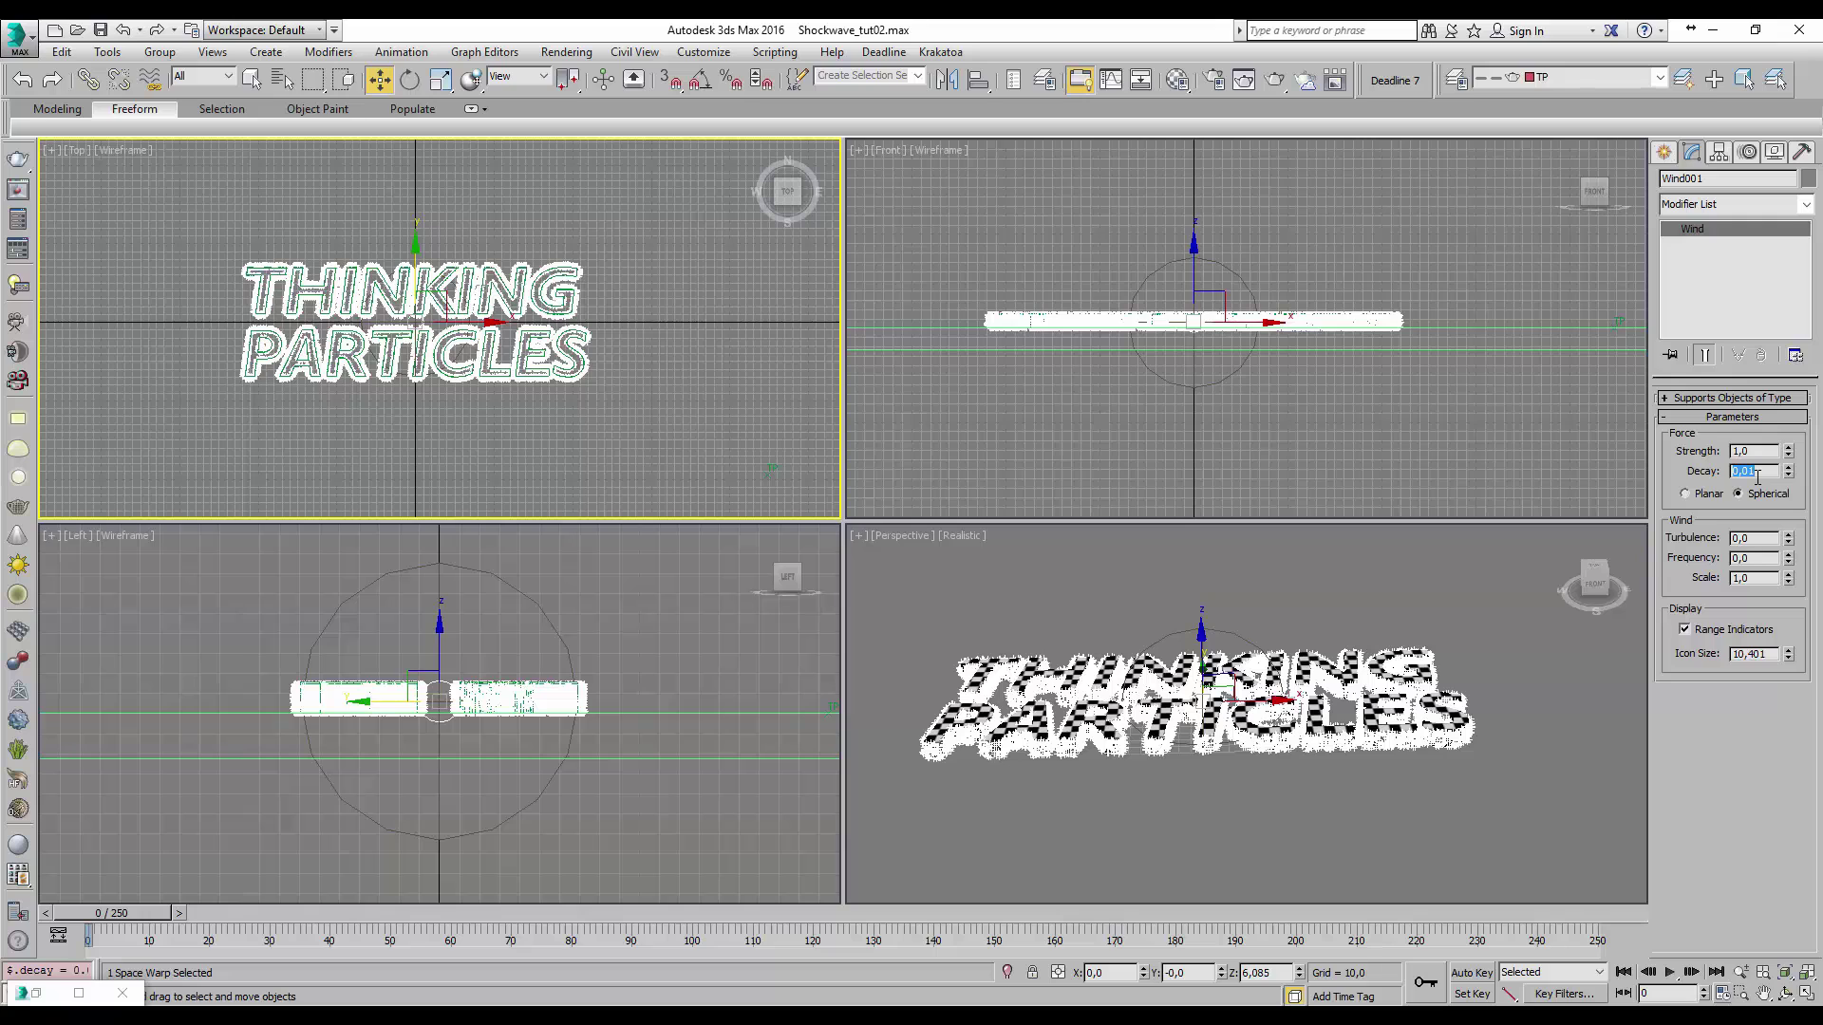
- Bind the Wind space warp to the Thinking Particles object
click(150, 79)
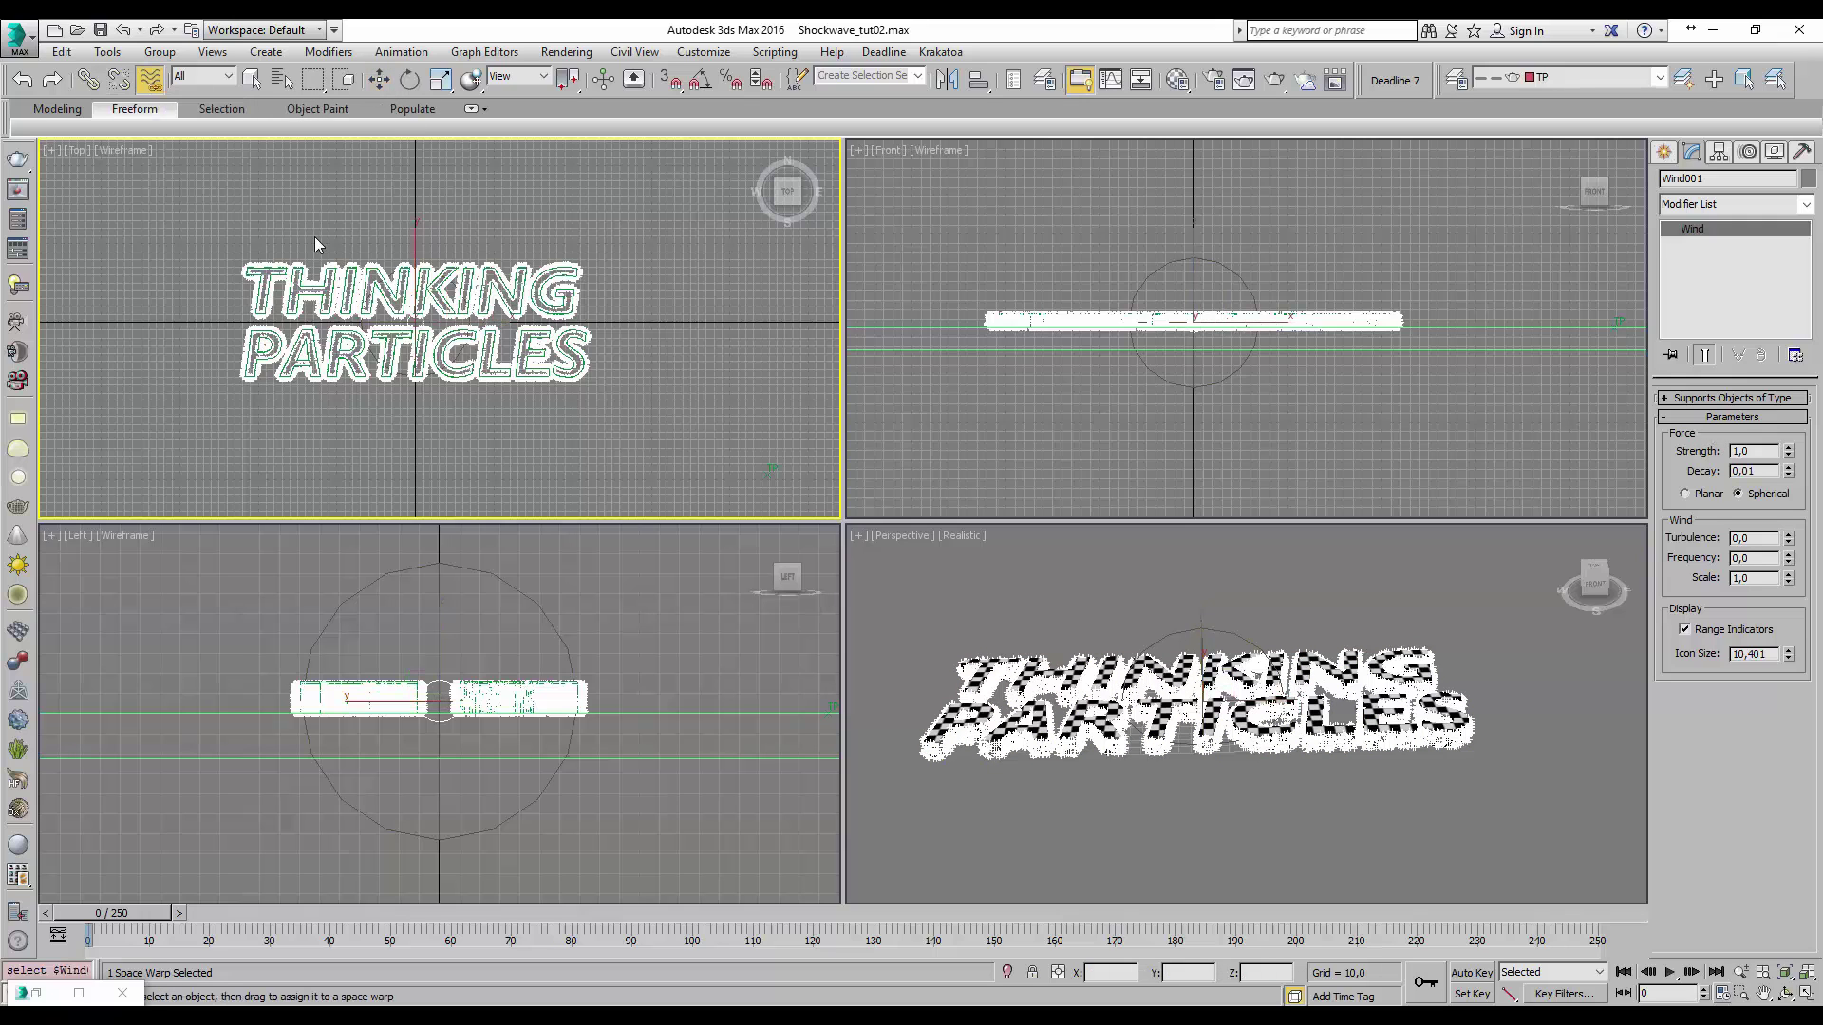
drag(399, 305, 426, 415)
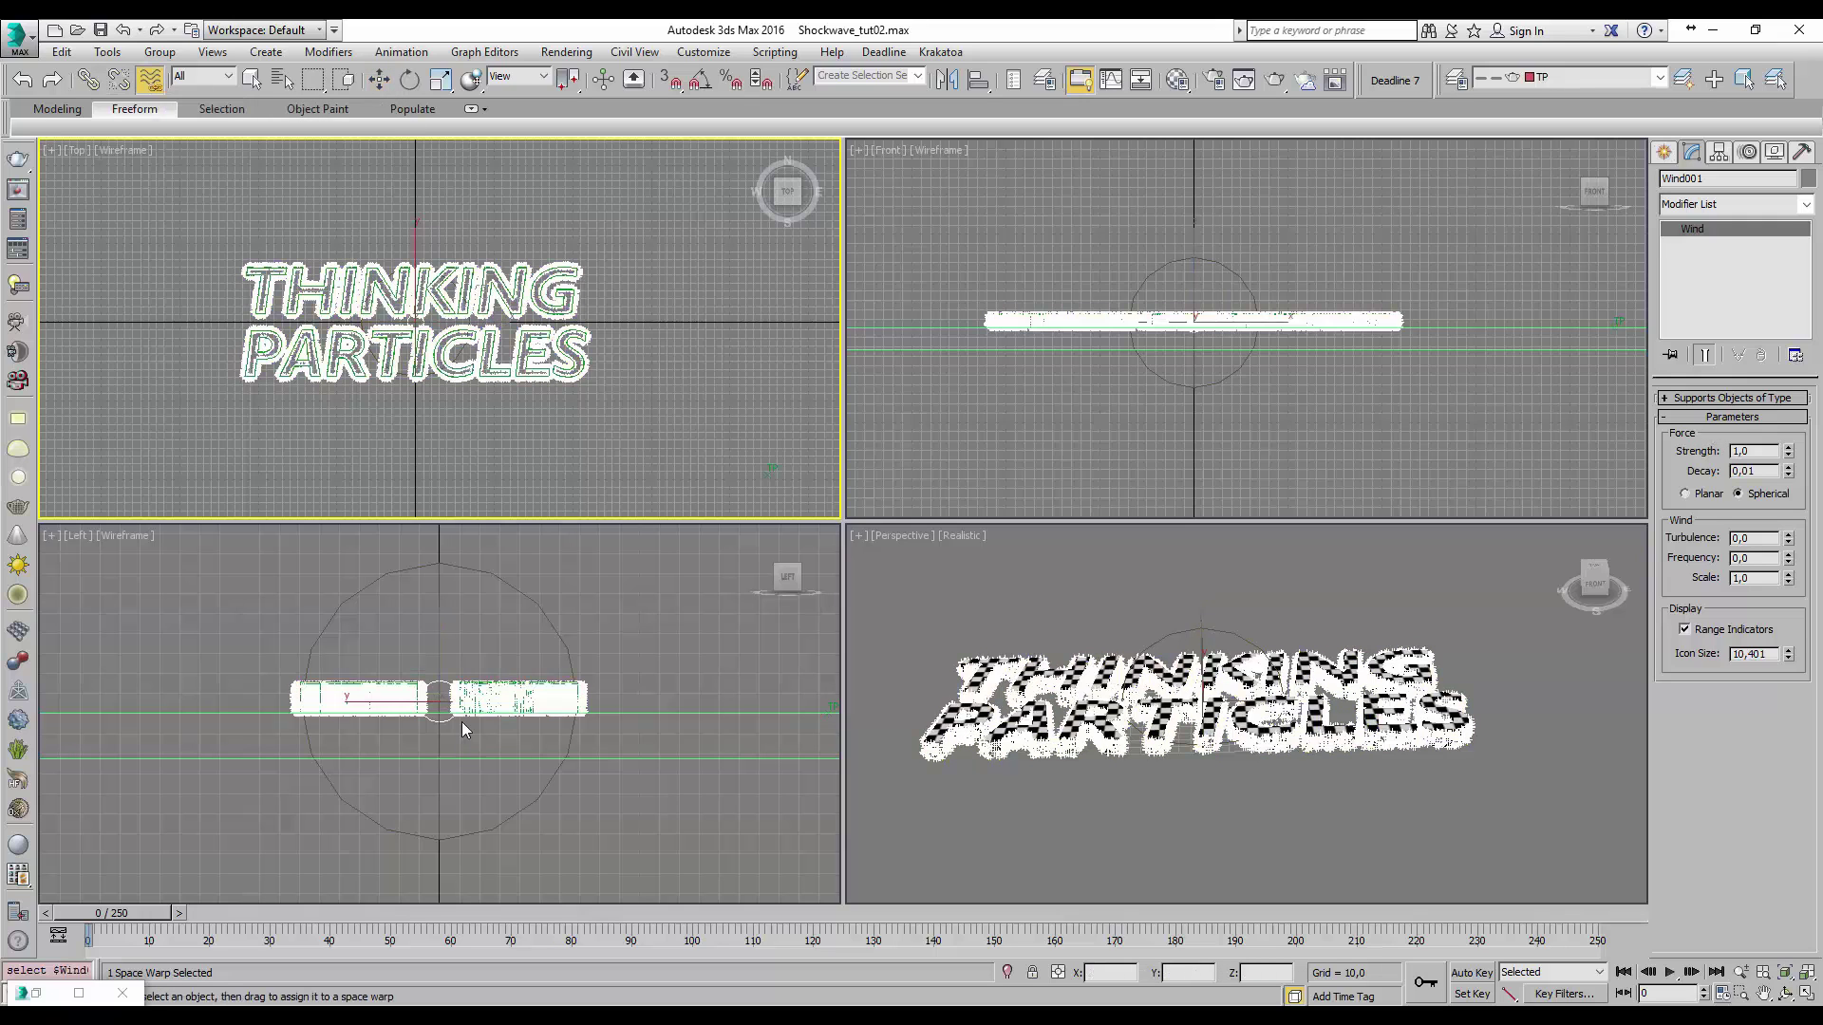
click(432, 676)
drag(432, 677, 584, 691)
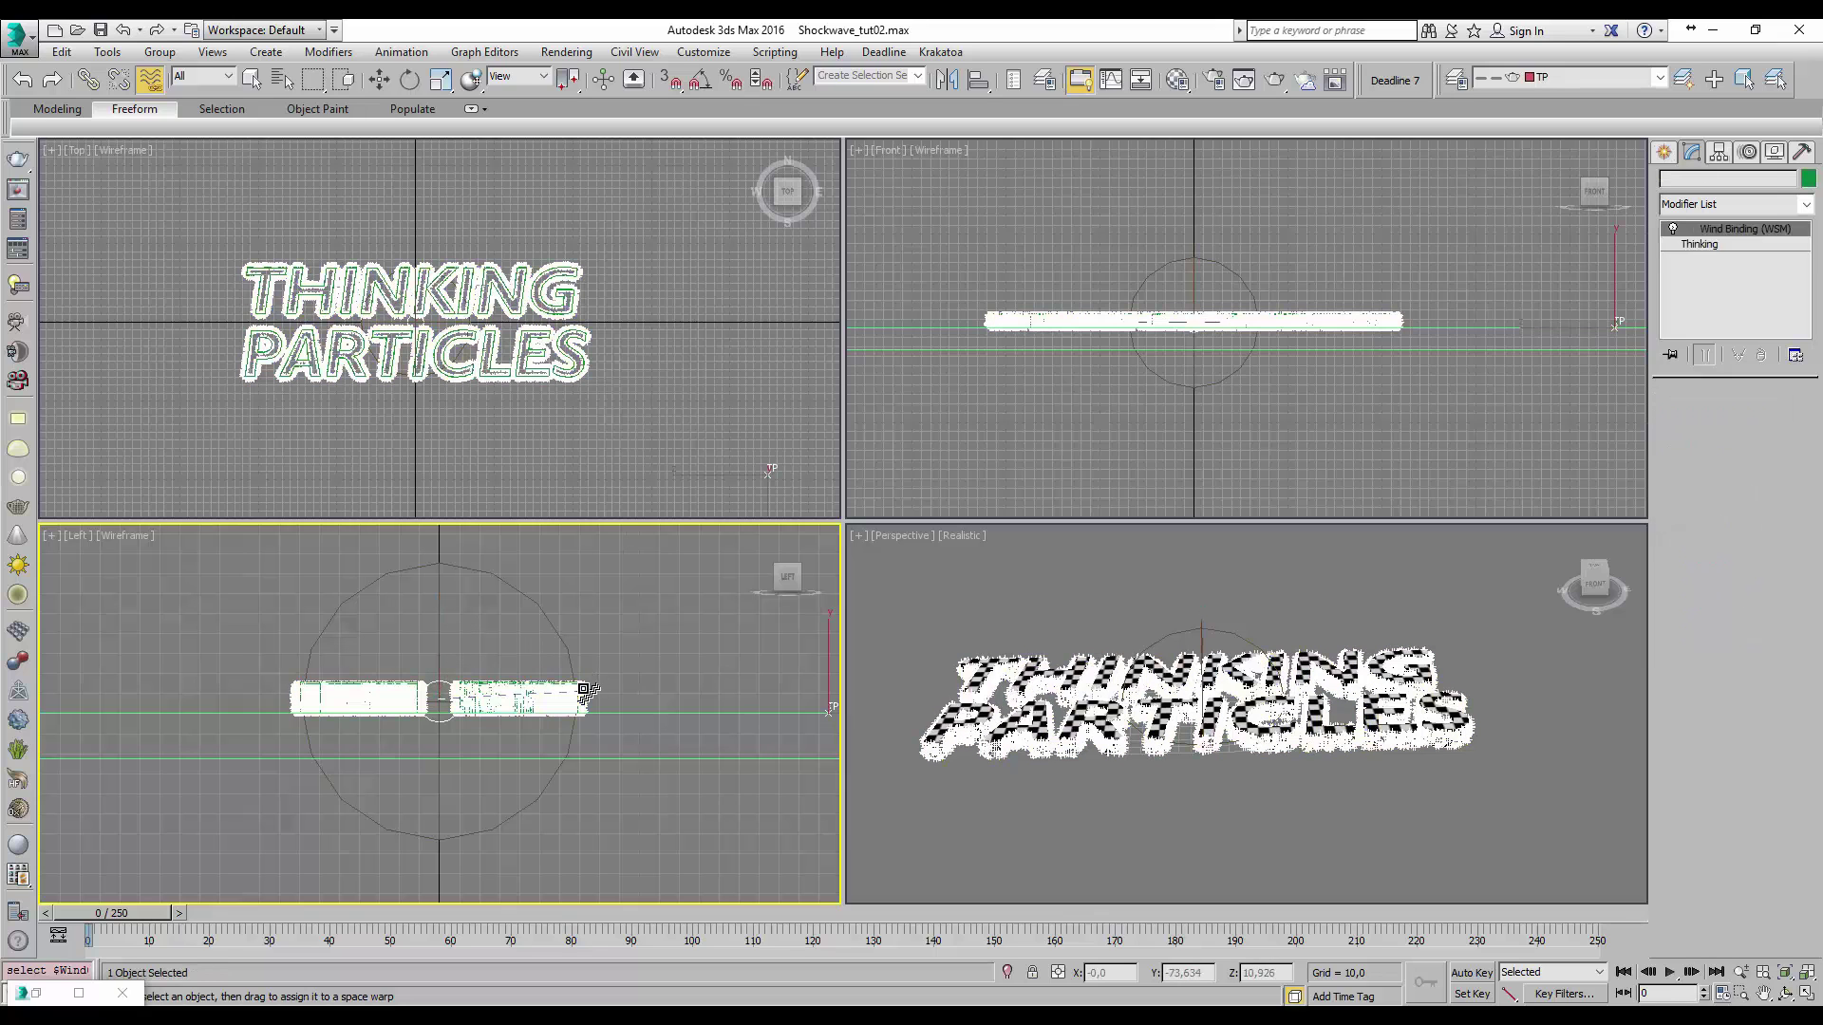
- Activate Wind001 in the StdForce operator of the Wind set, and minimize the particle editor
click(48, 993)
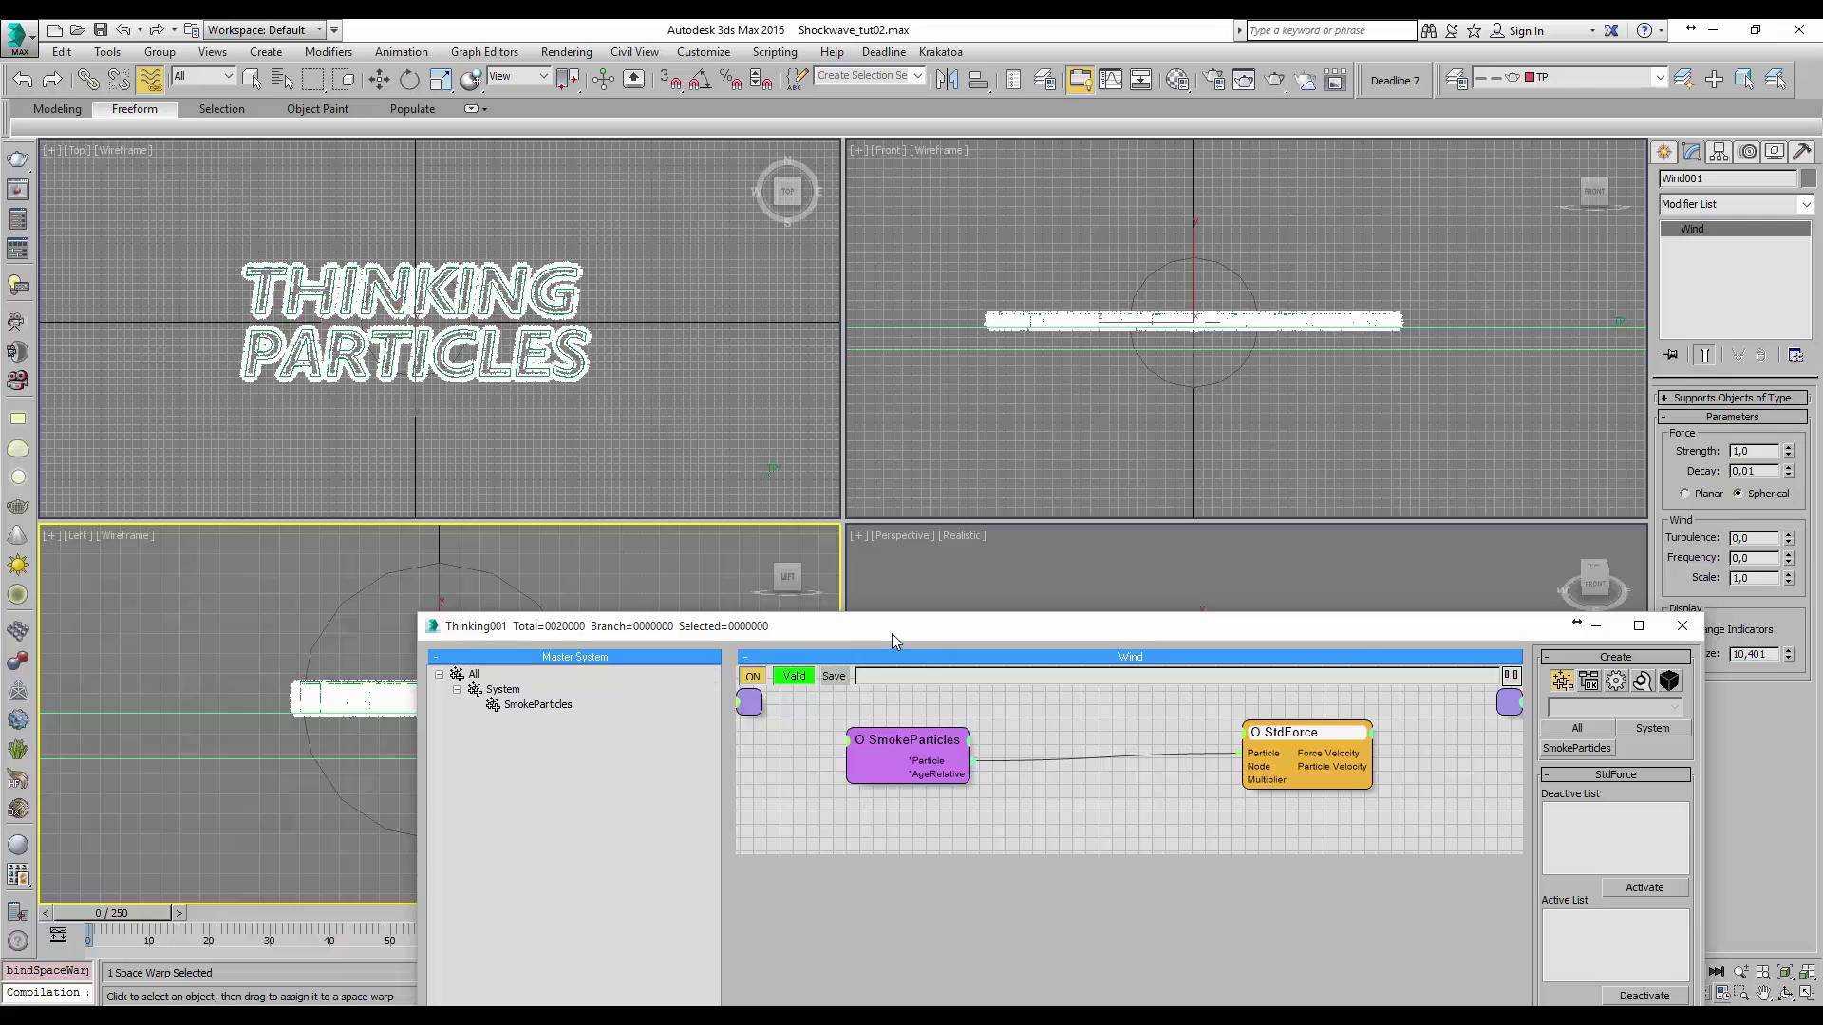
drag(891, 634, 632, 167)
click(641, 260)
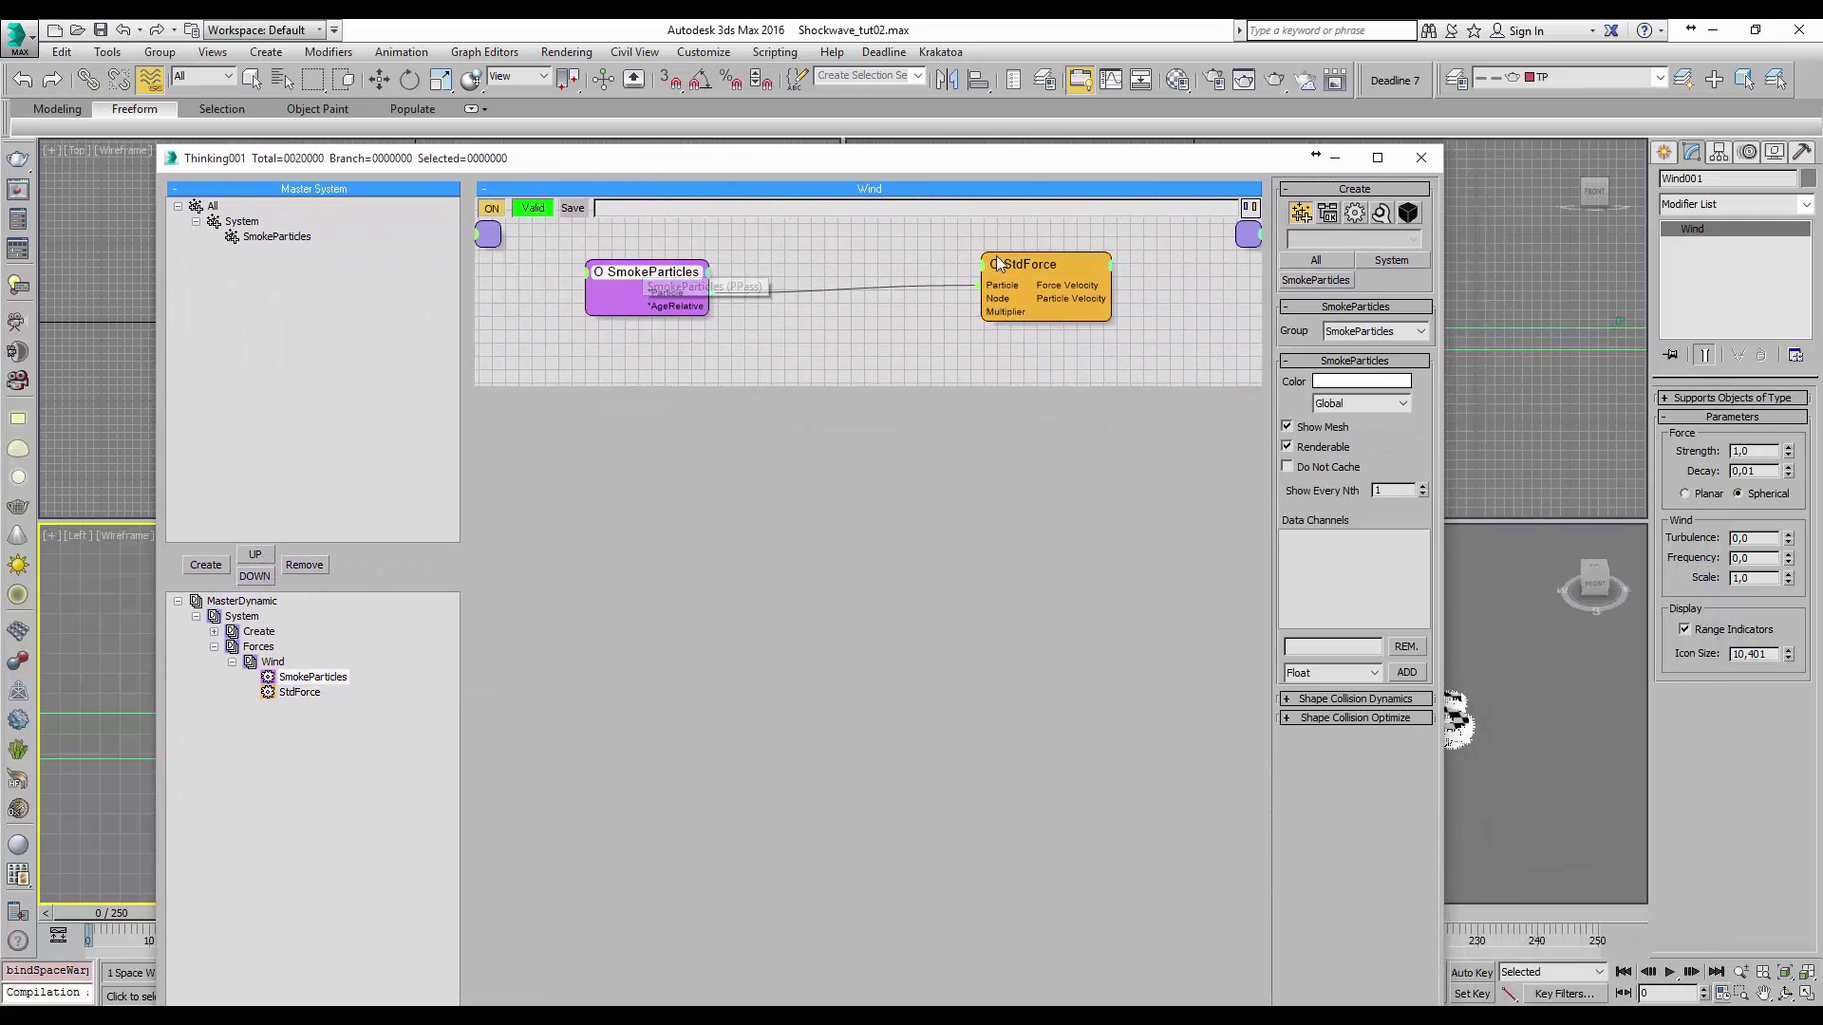
click(997, 263)
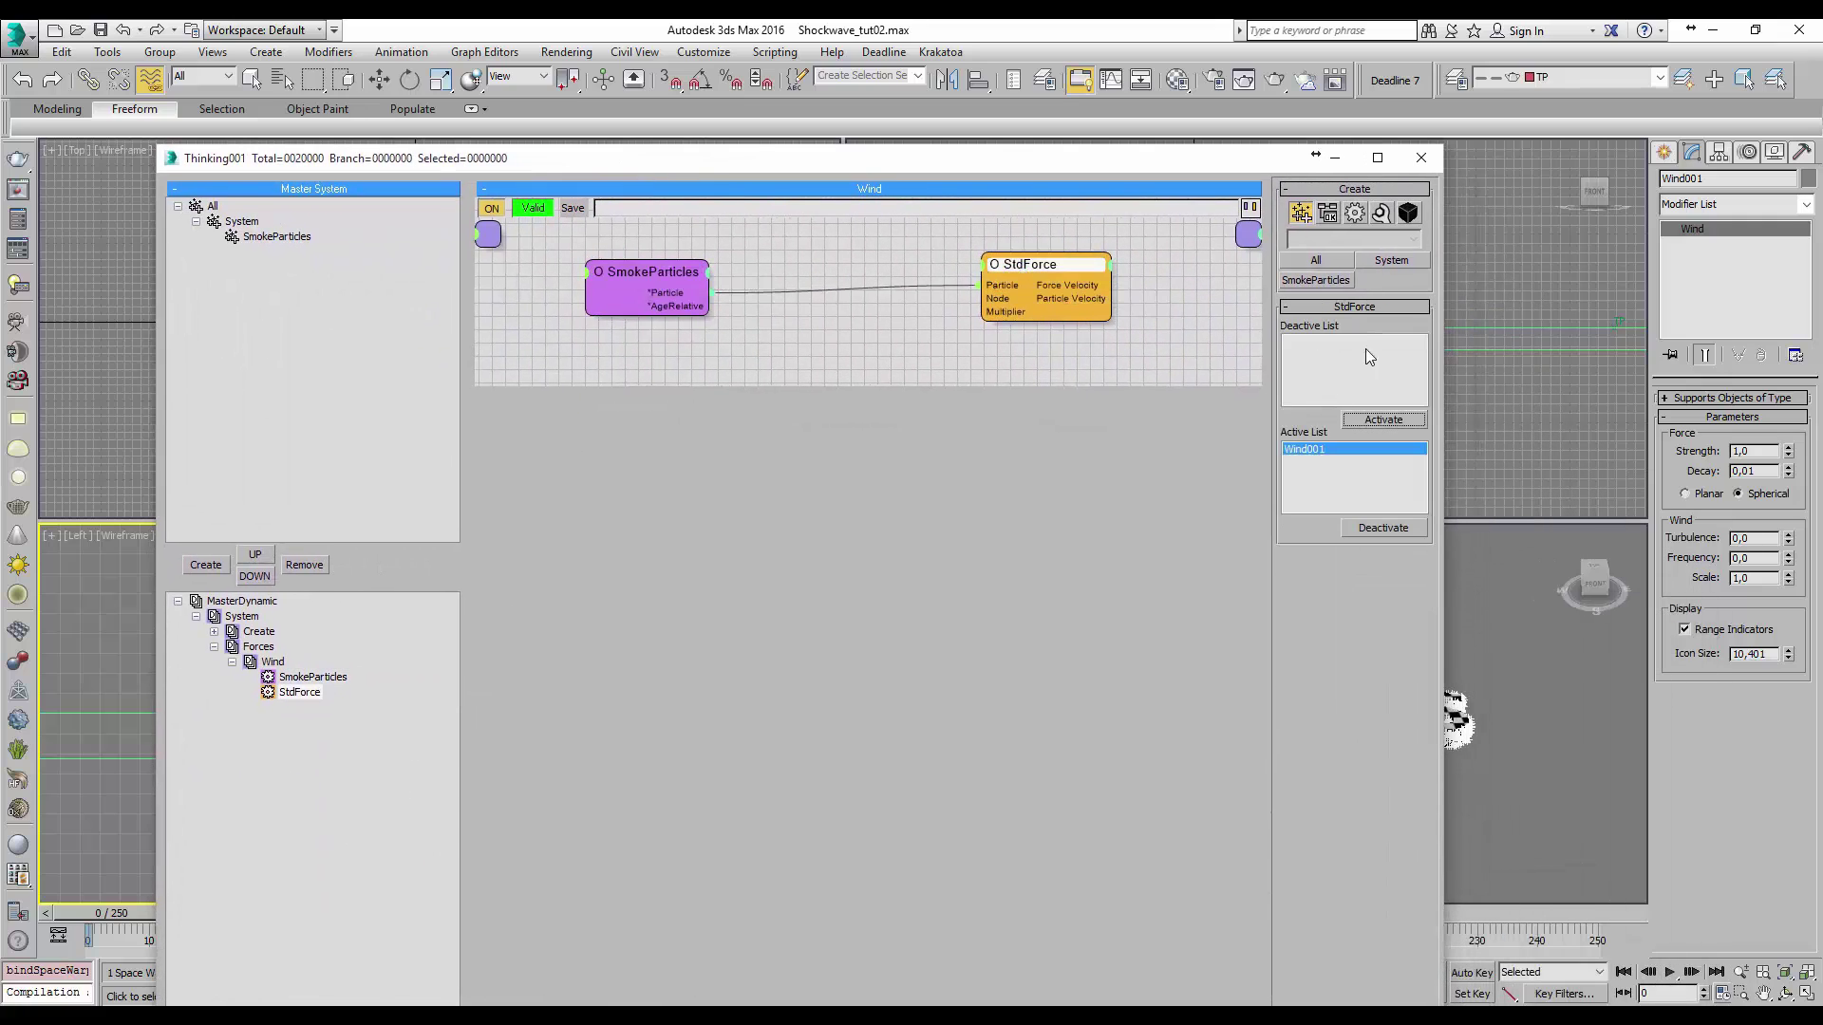
click(1335, 157)
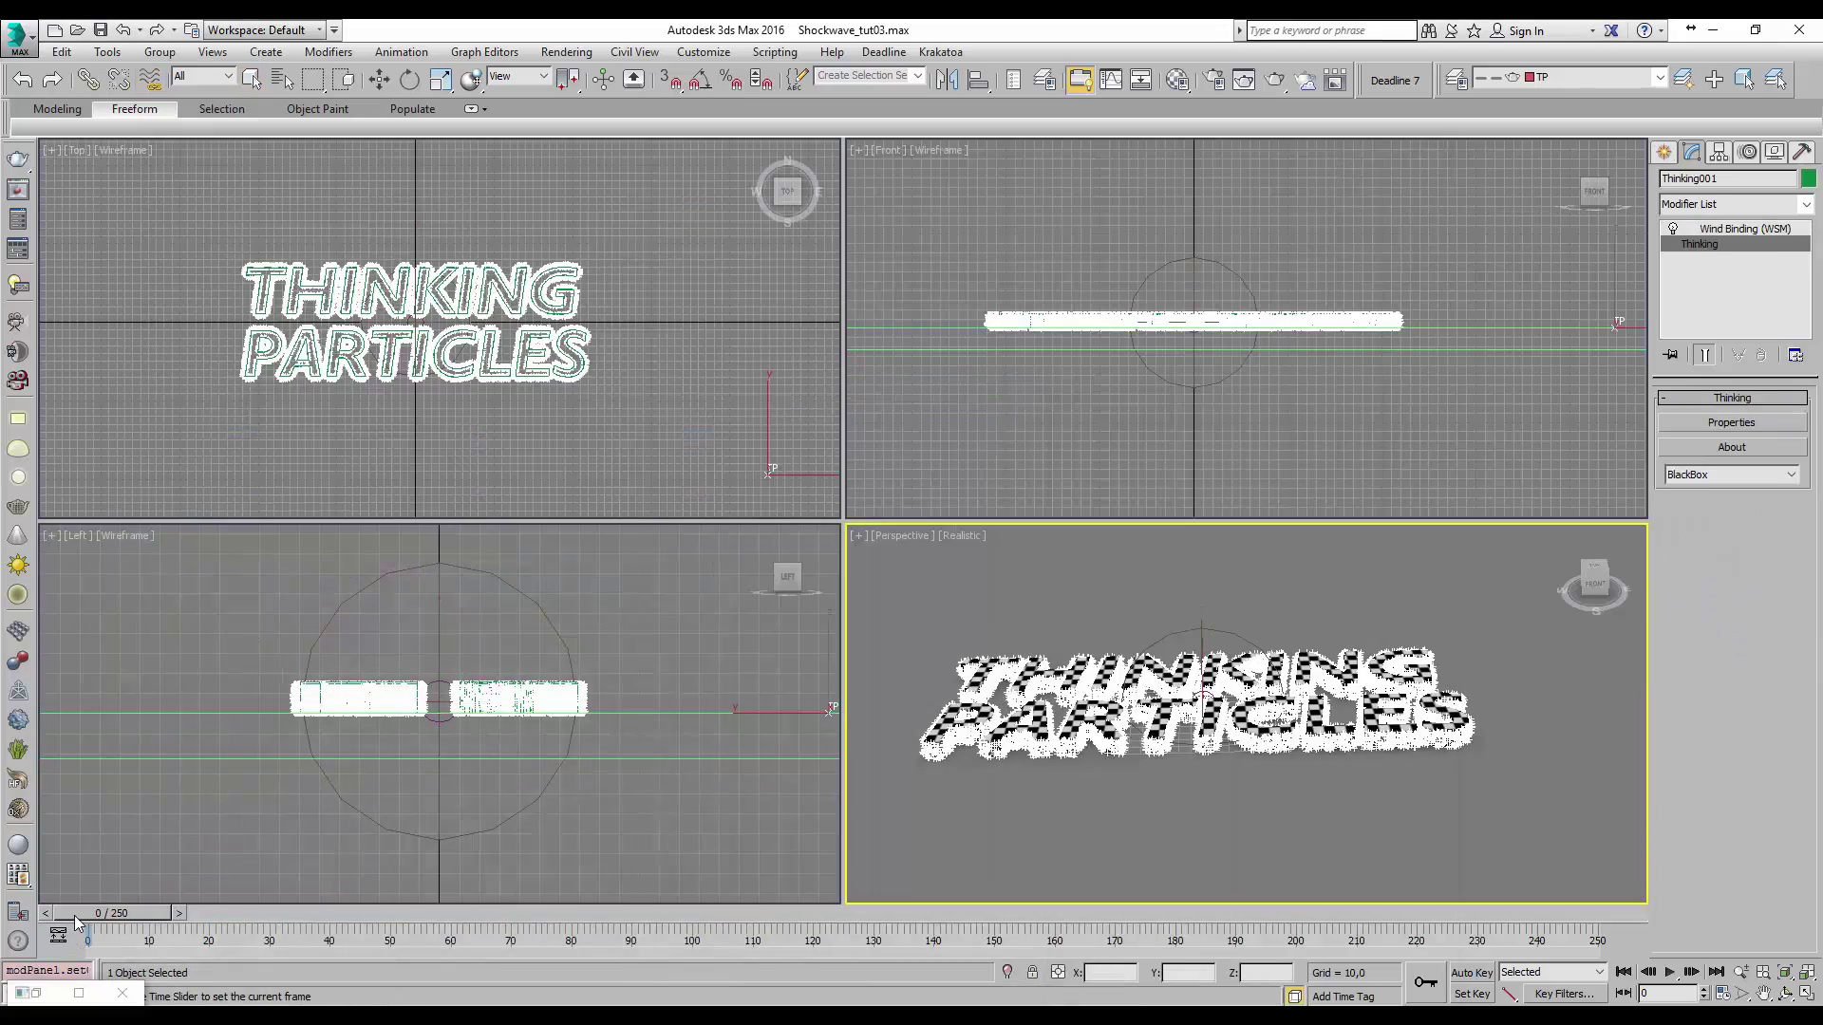
- Scrub the timeline to frame 55 to examine how the wind moves the particles, and return to frame 0
drag(85, 916, 398, 961)
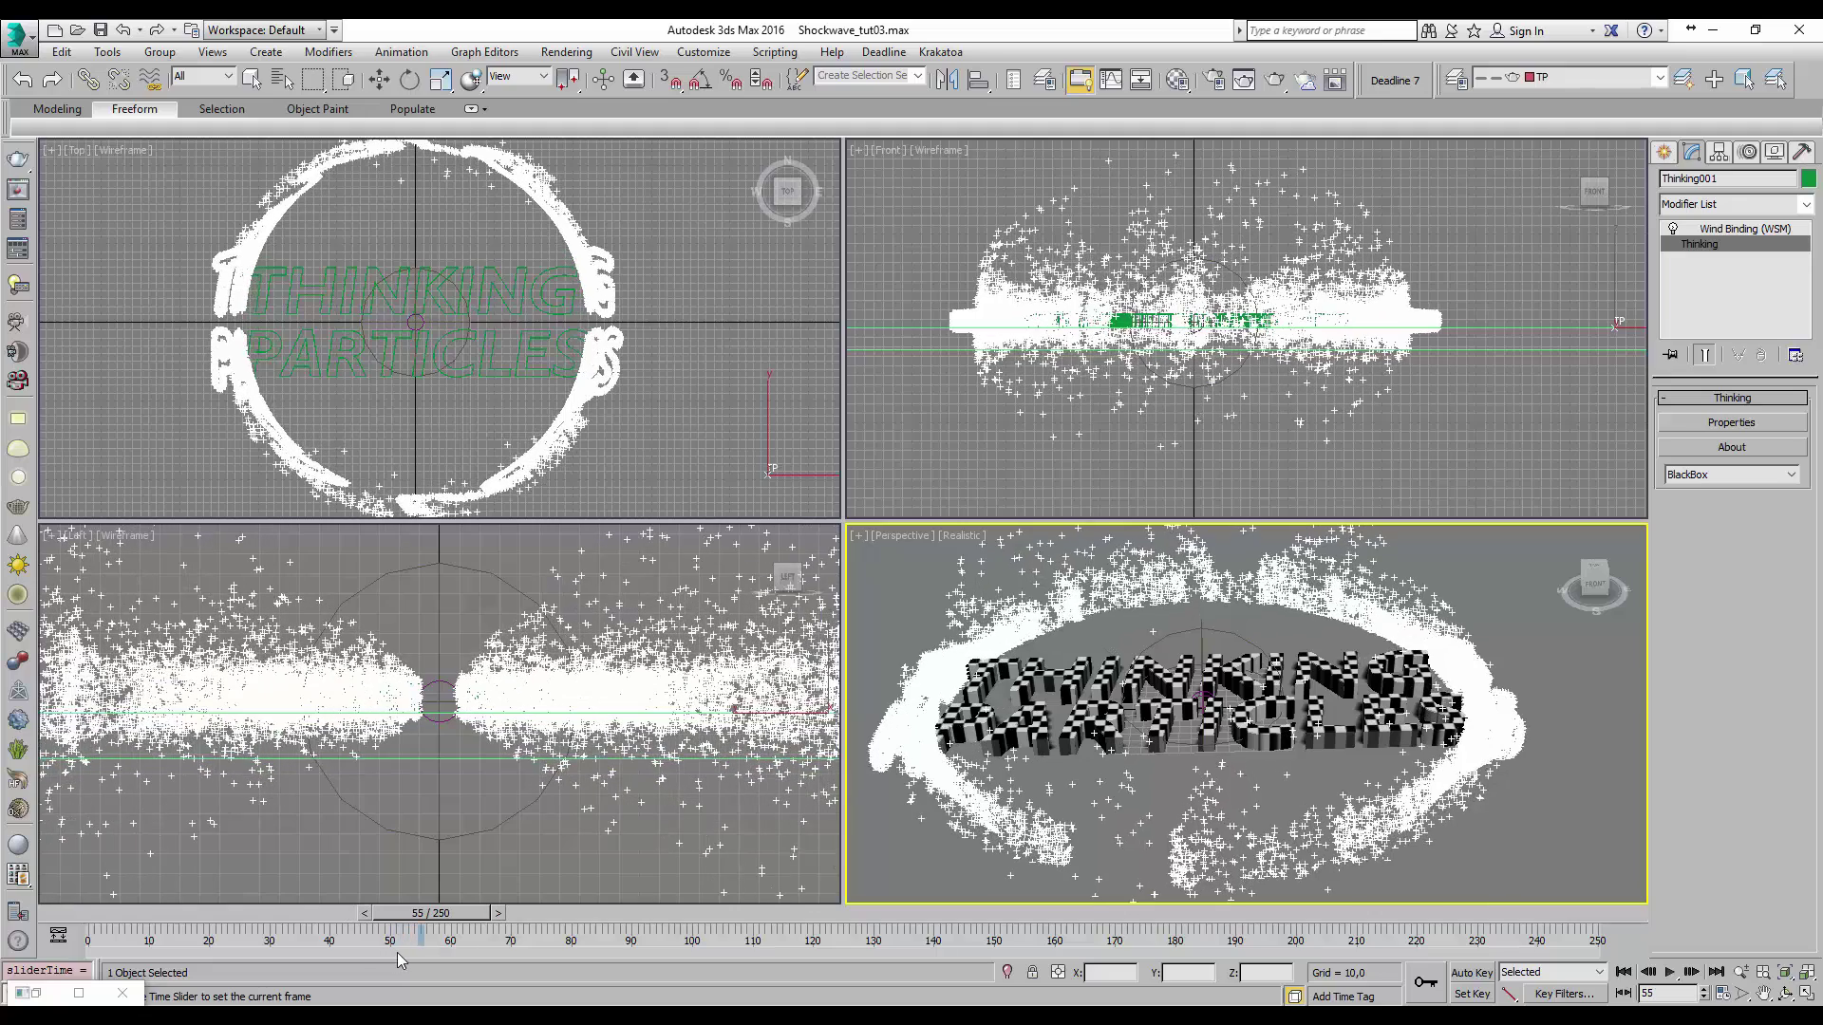
click(253, 80)
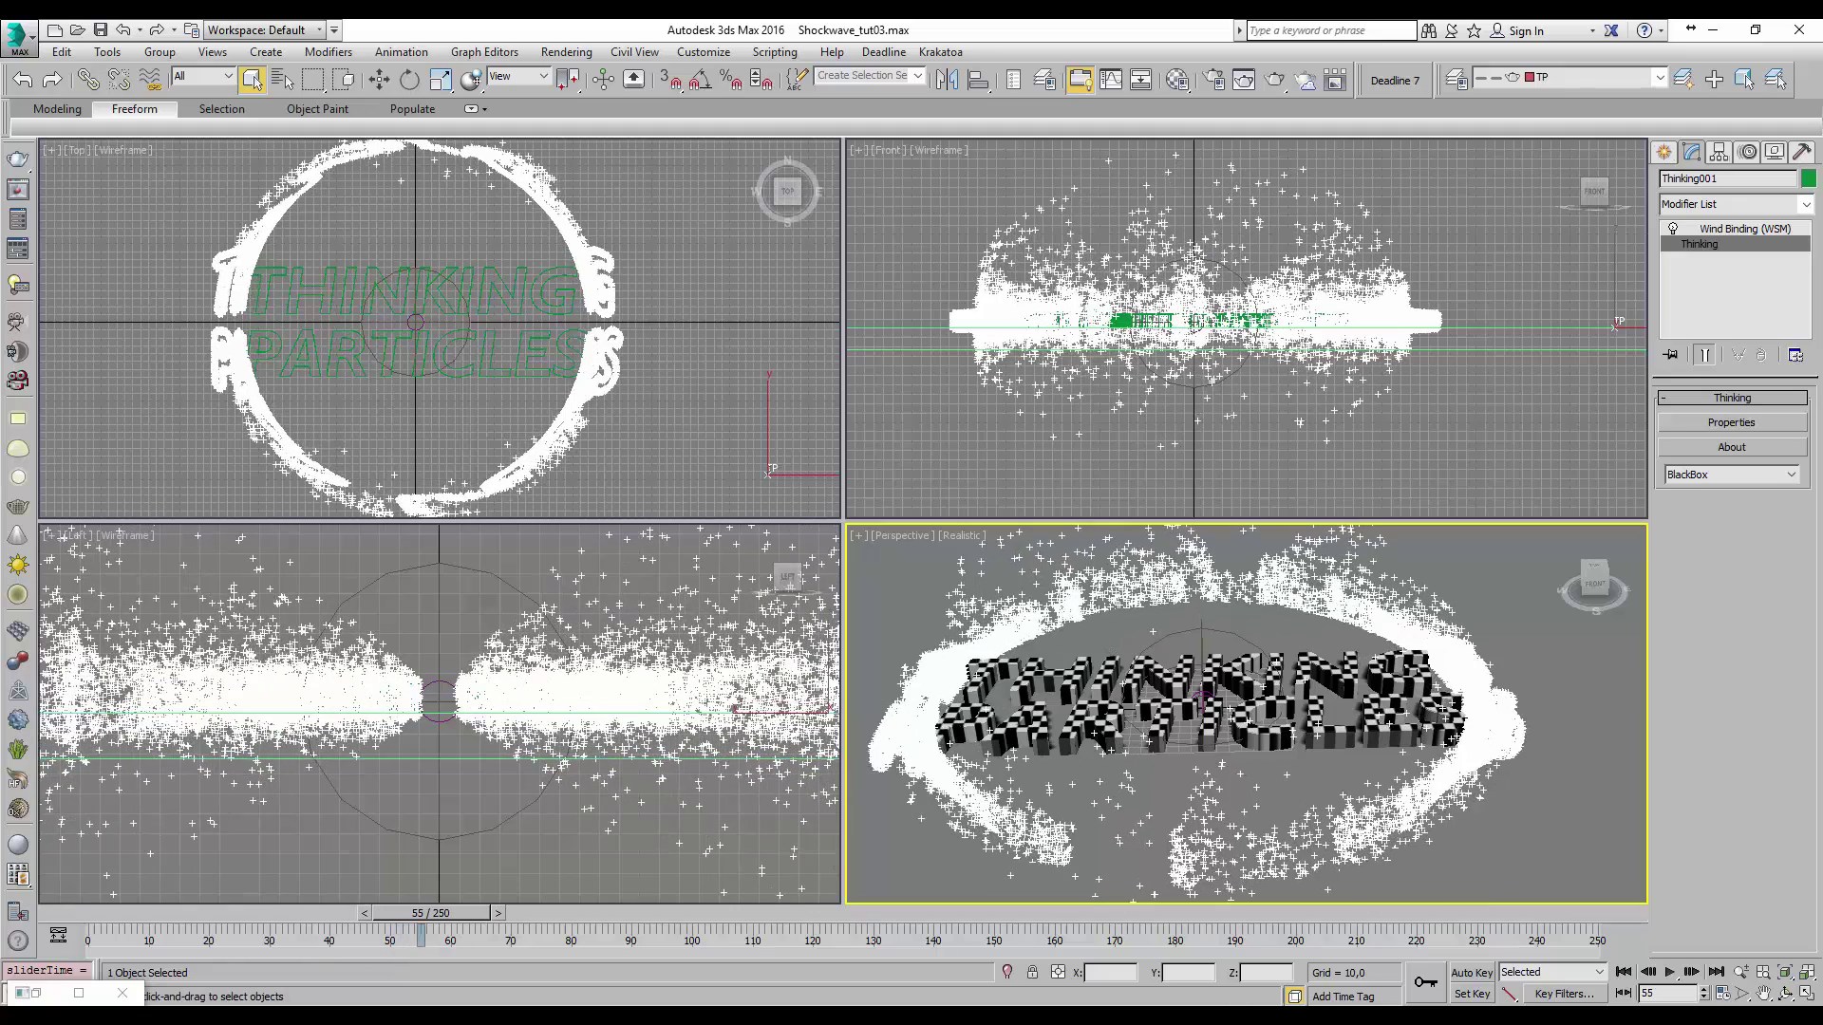
click(1622, 972)
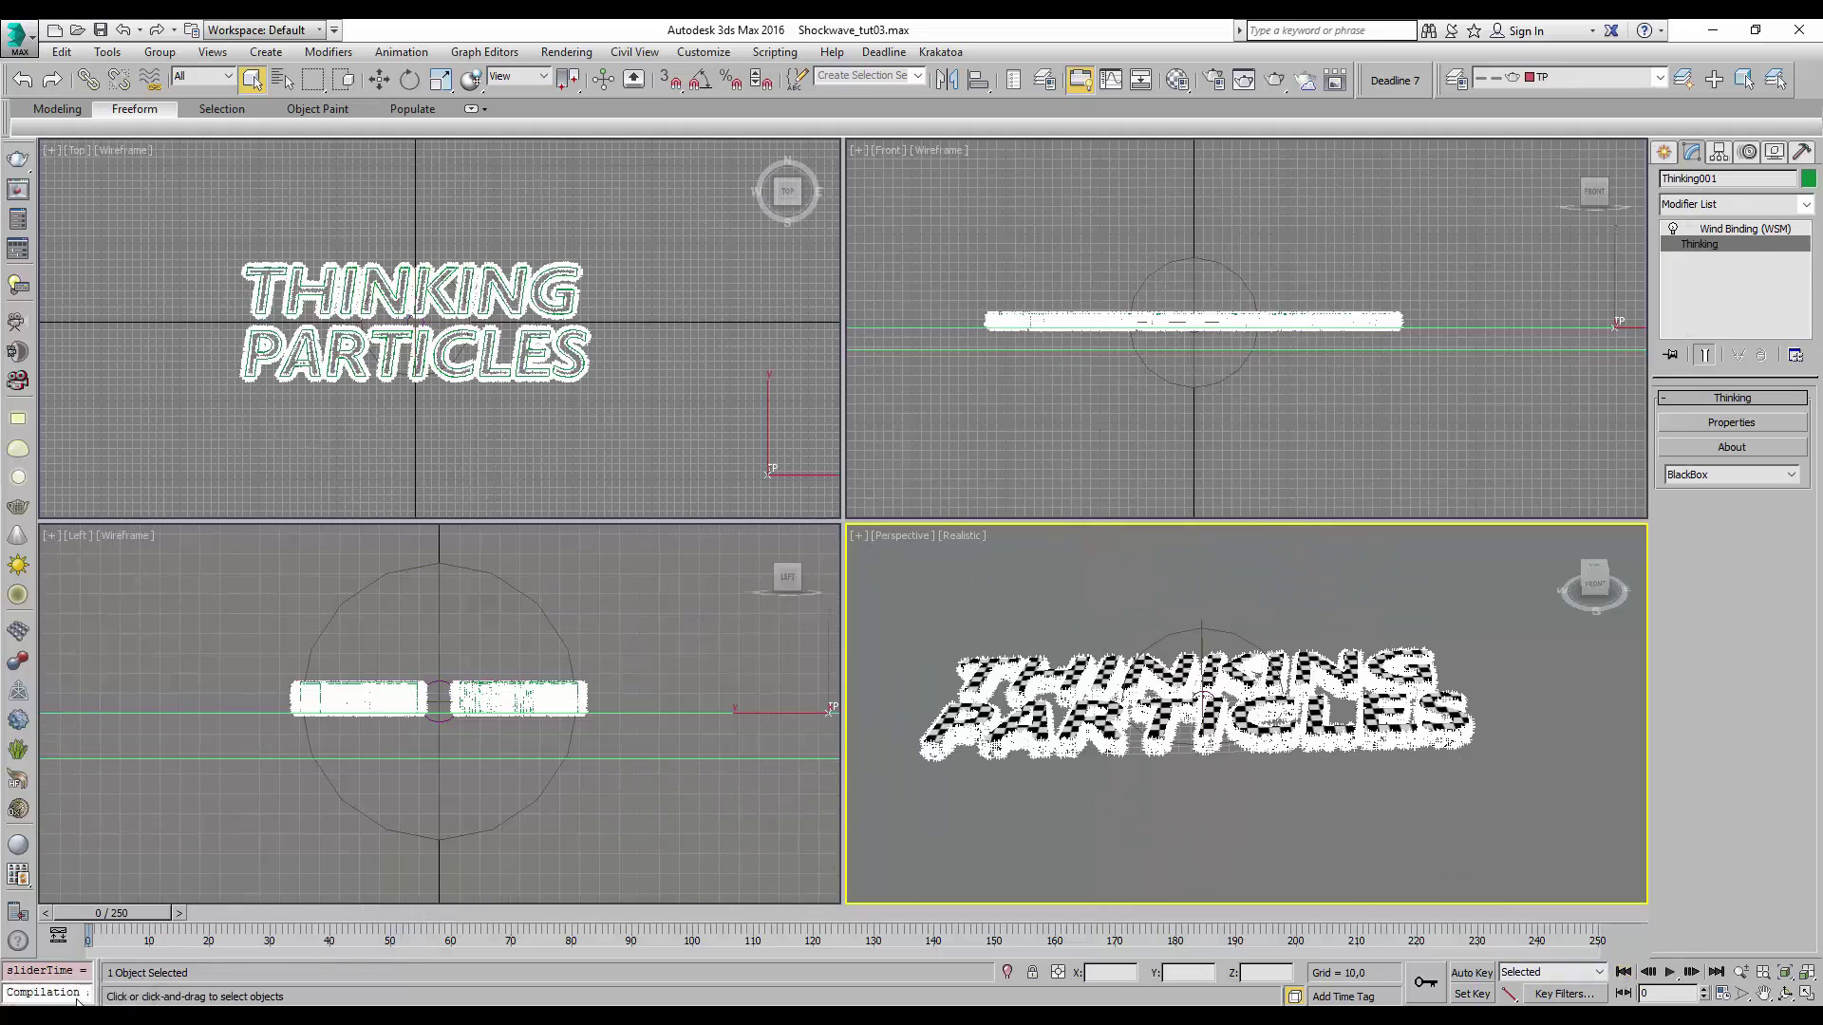
- Maximize the particle editor and set MasterDynamic's viewport particle display to Drops
click(79, 993)
click(95, 475)
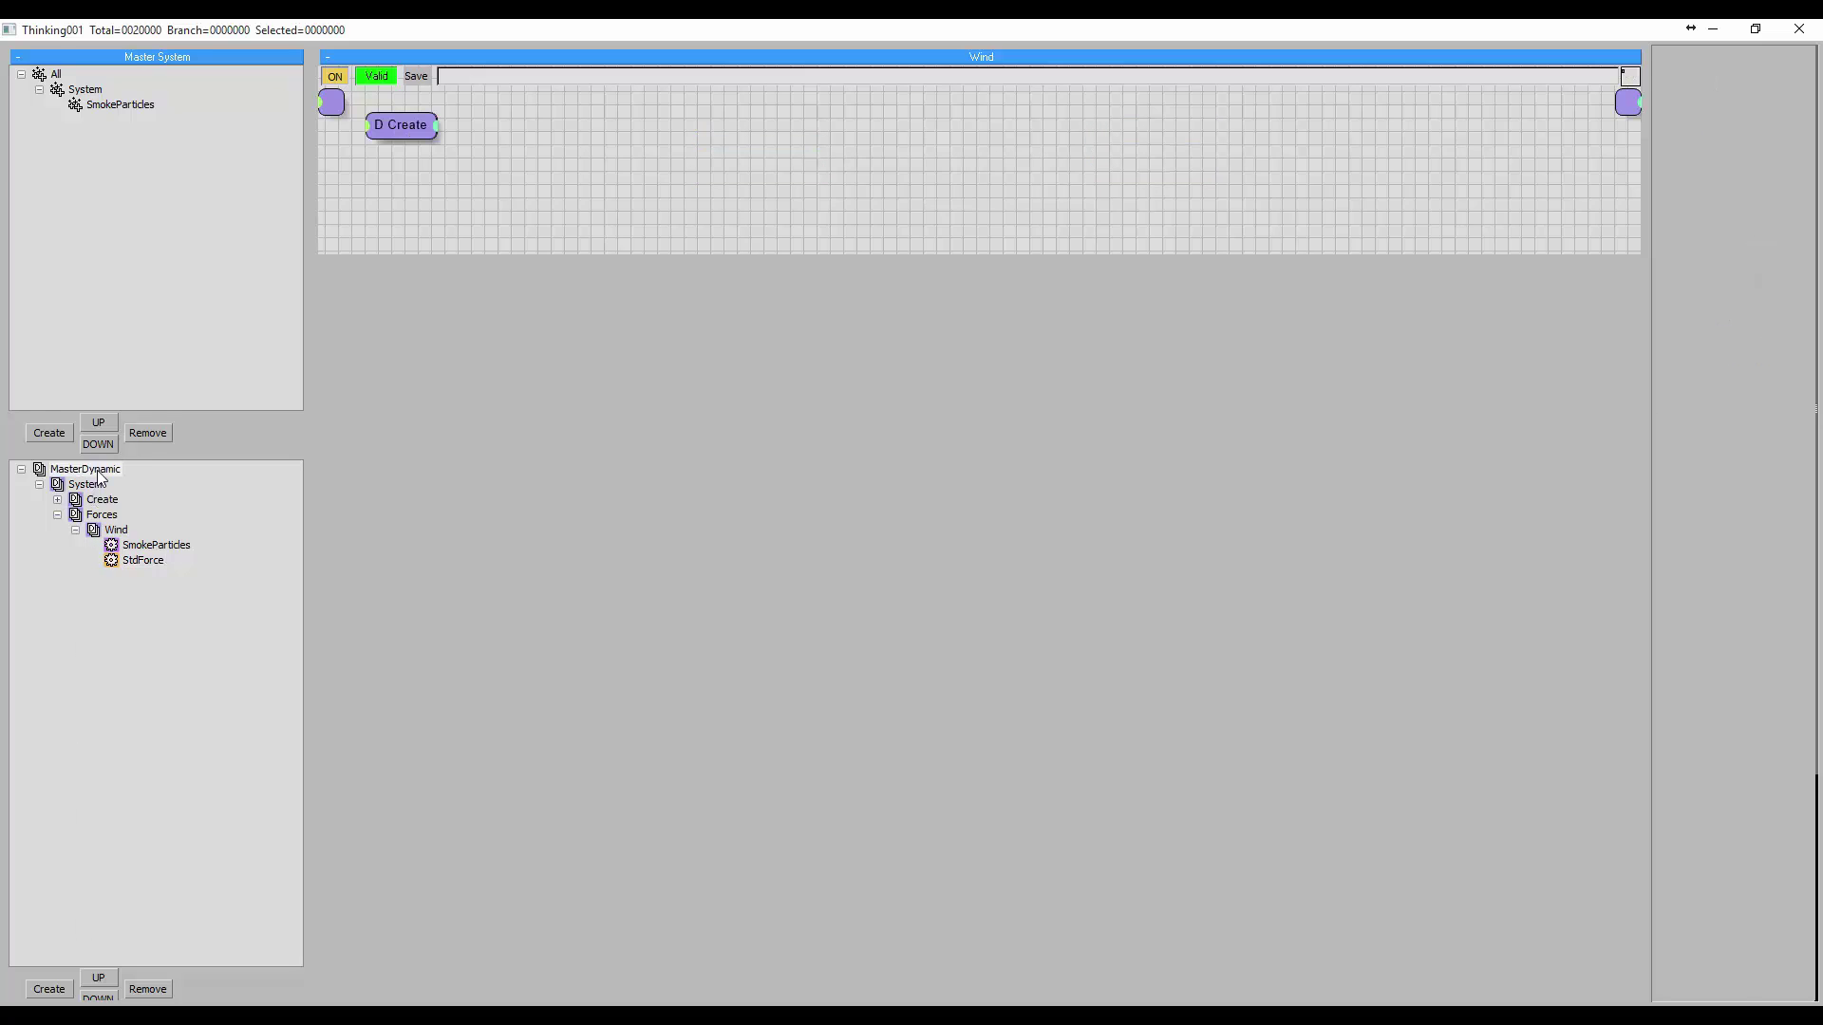
click(1715, 117)
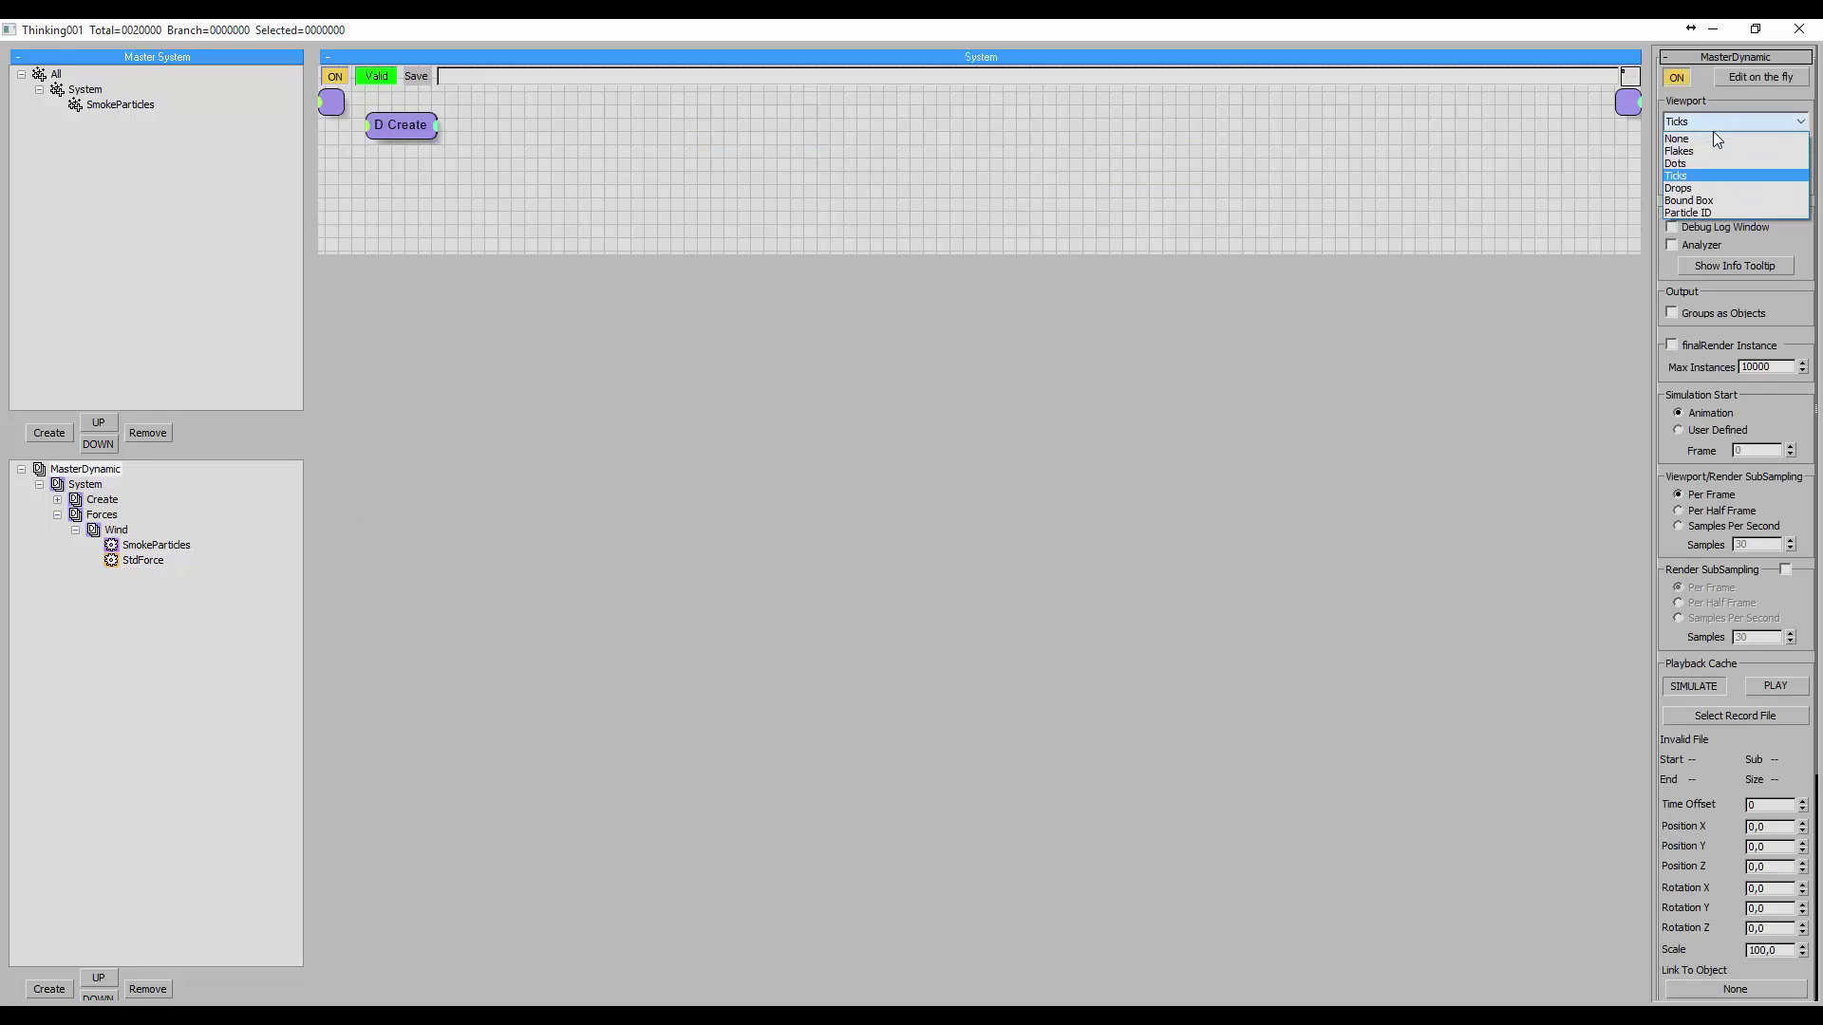
click(1710, 185)
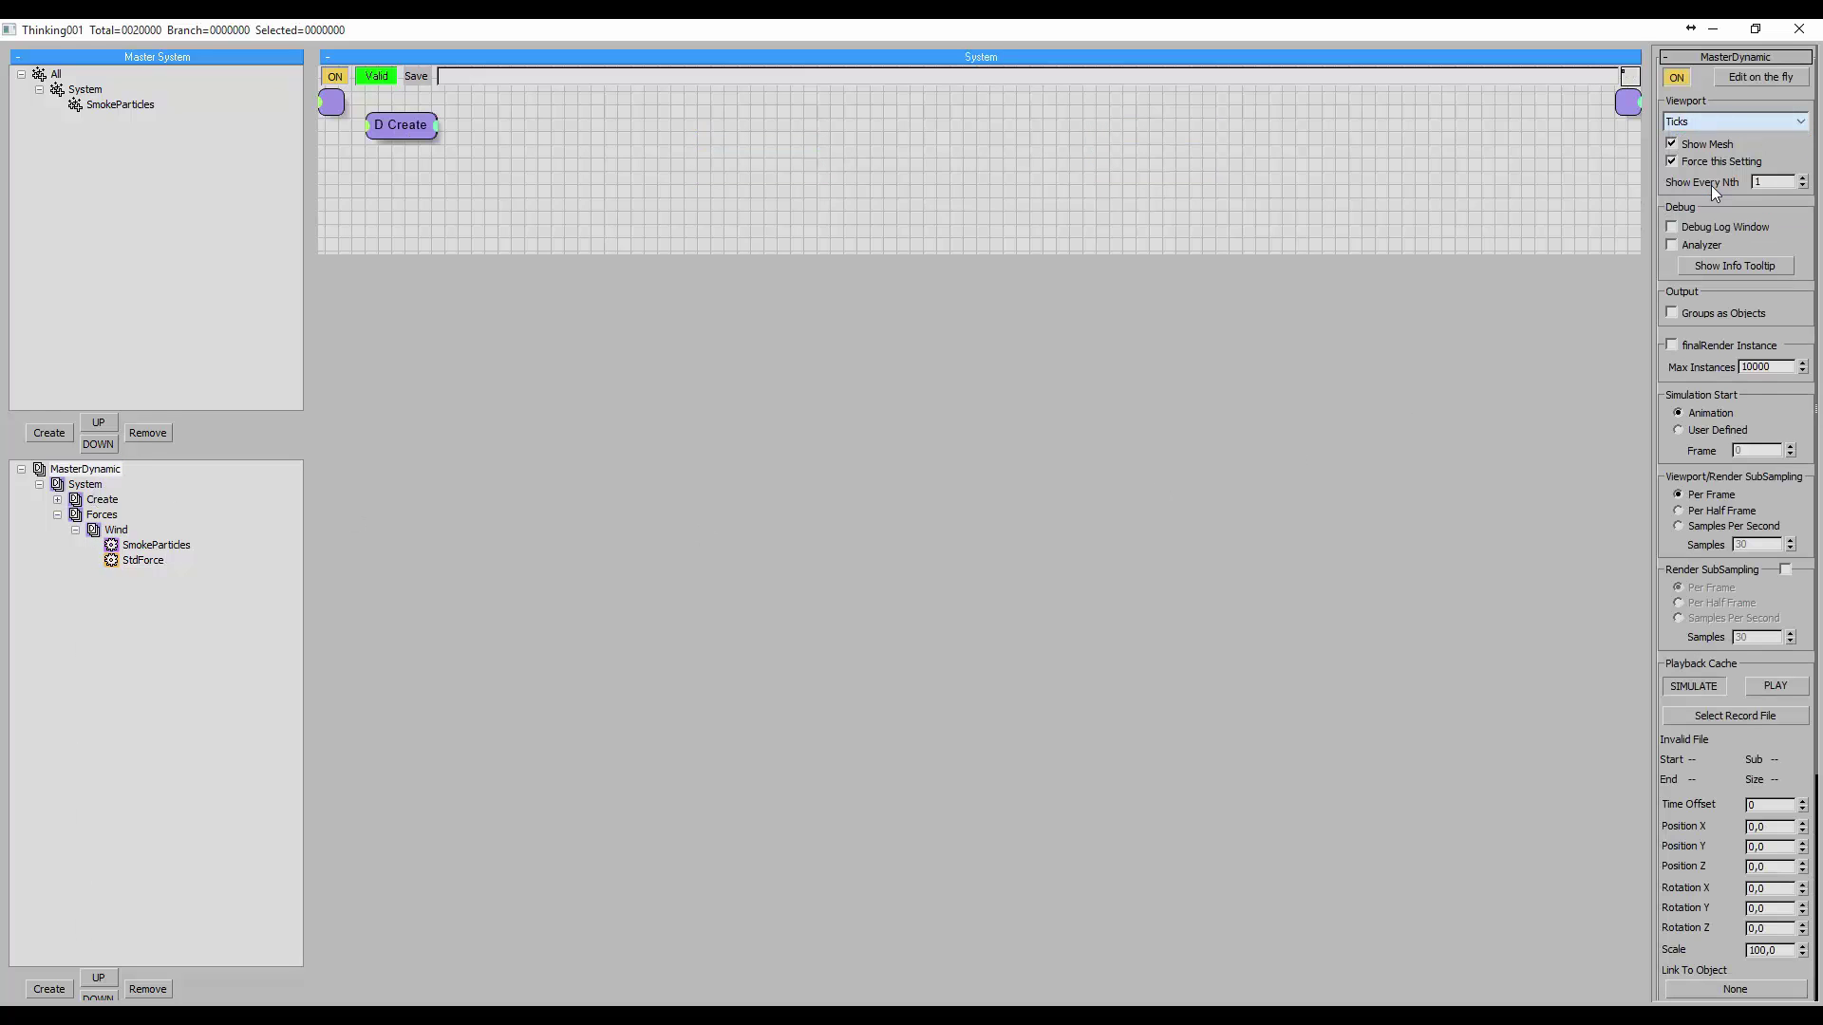
- Create a dynamic set named Smoke under System
click(84, 485)
click(49, 988)
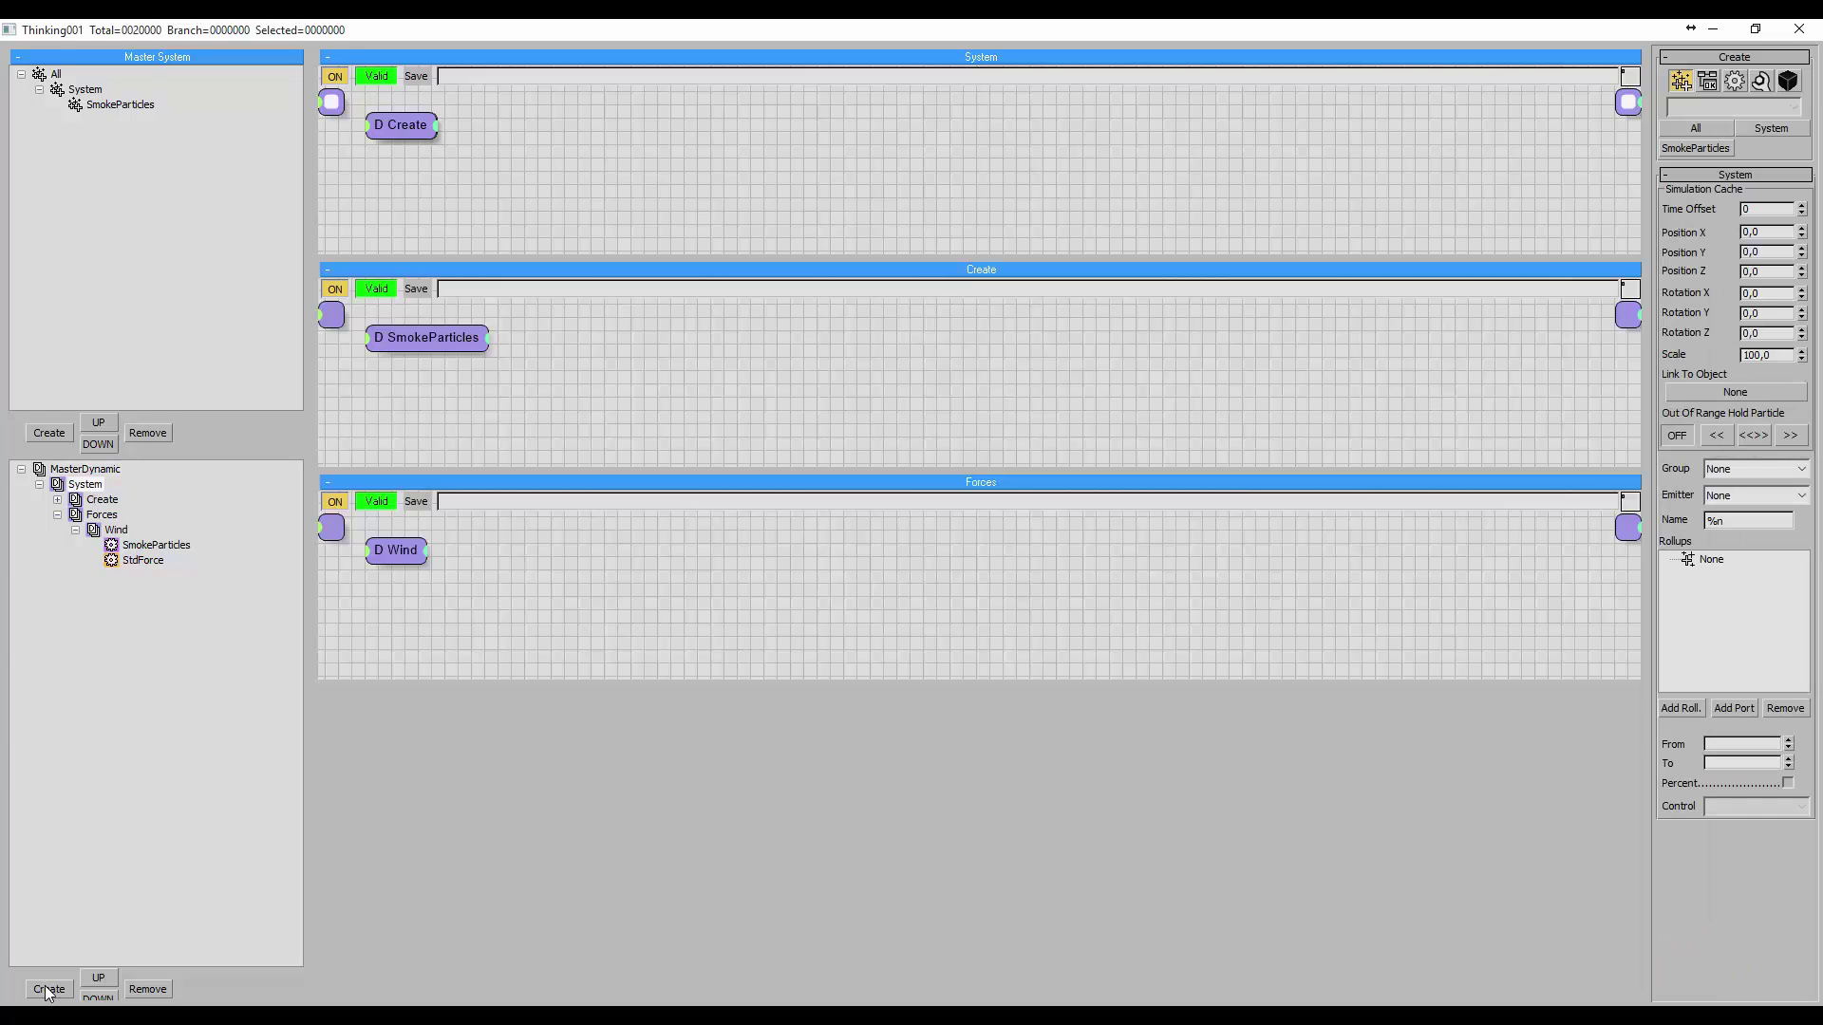
double_click(114, 575)
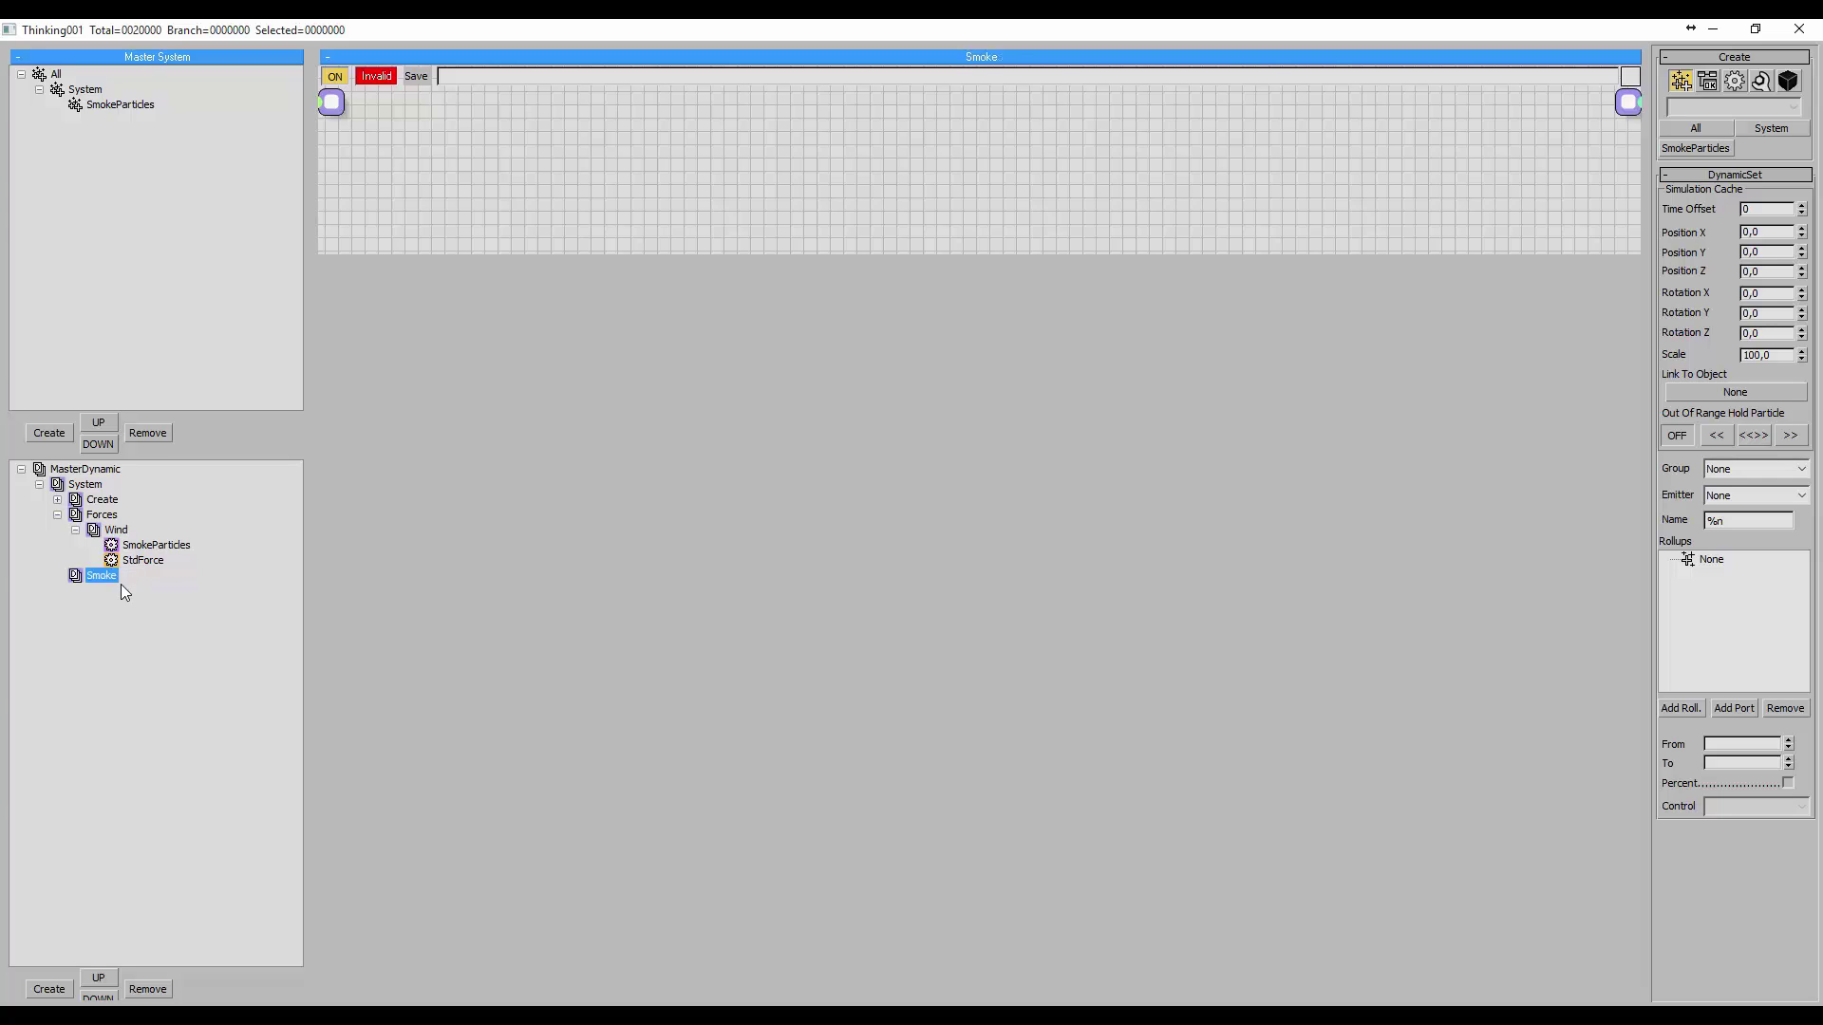
- Create a dynamic set named GroupAndBoundary inside Smoke
click(50, 988)
double_click(114, 591)
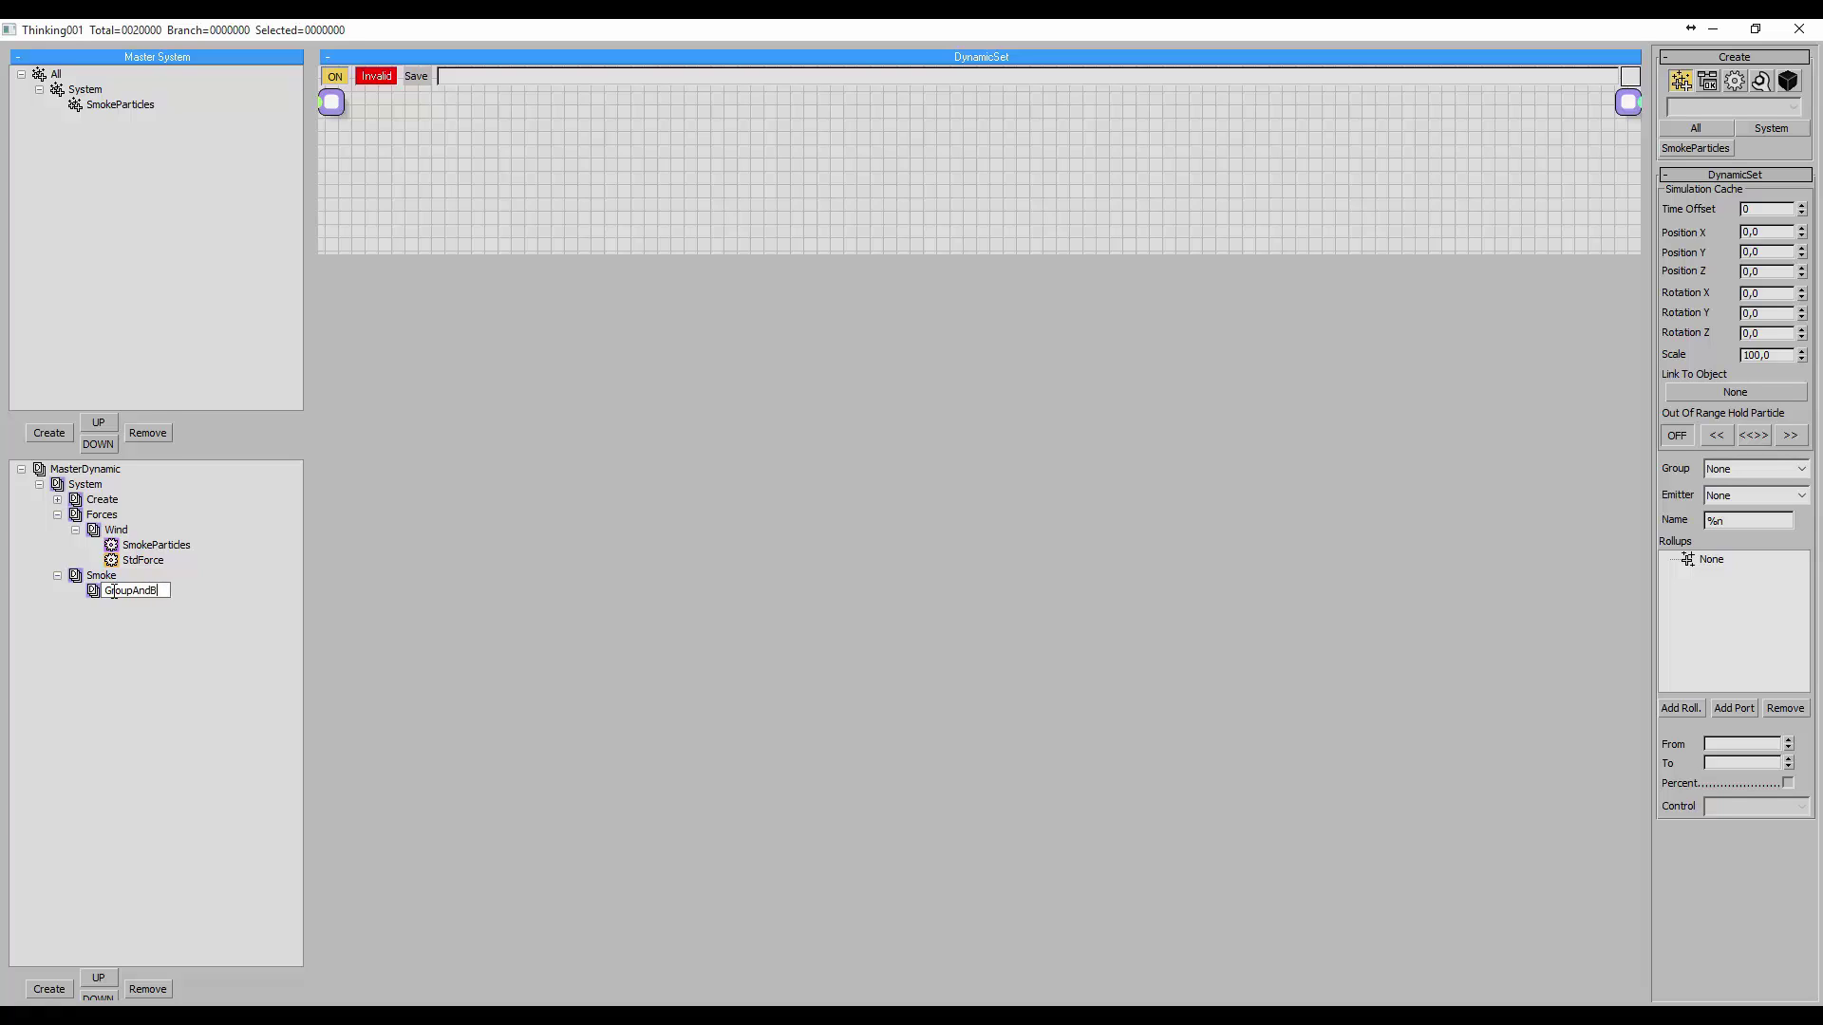
text(ndary)
key(Return)
- Create a second dynamic set inside Smoke and name it Solver
click(103, 576)
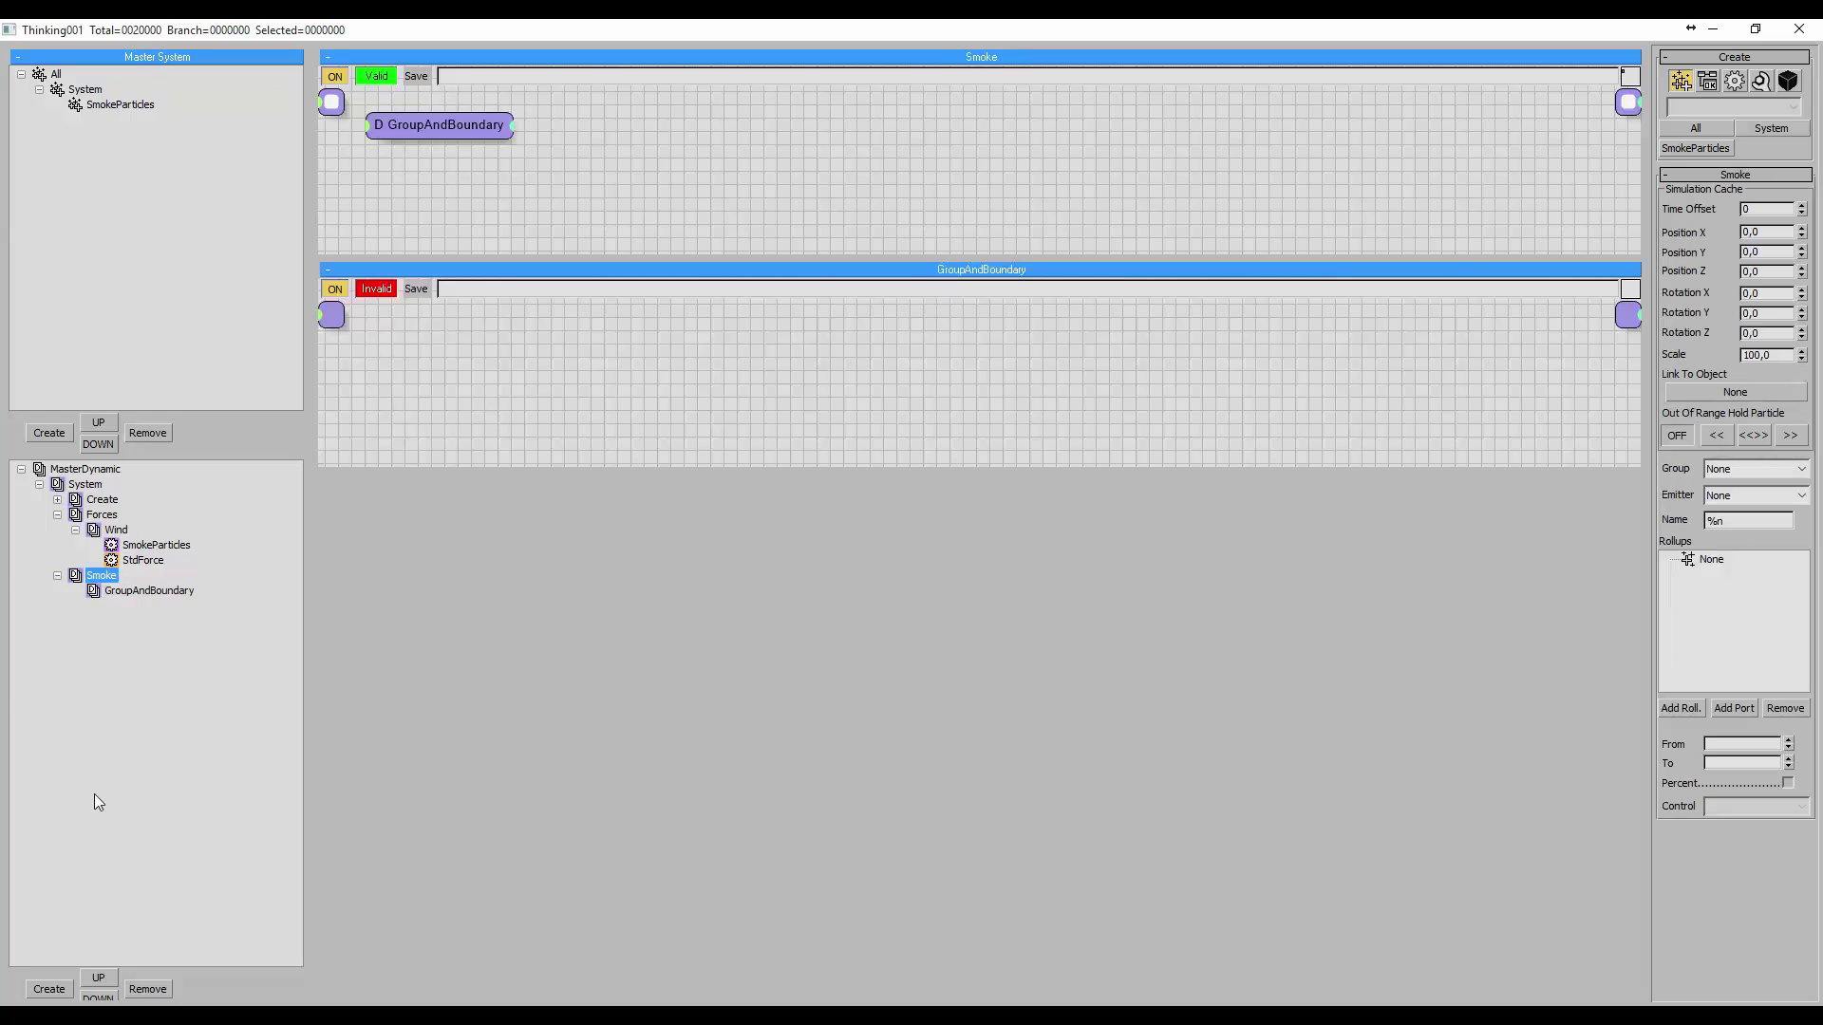
click(51, 990)
click(121, 607)
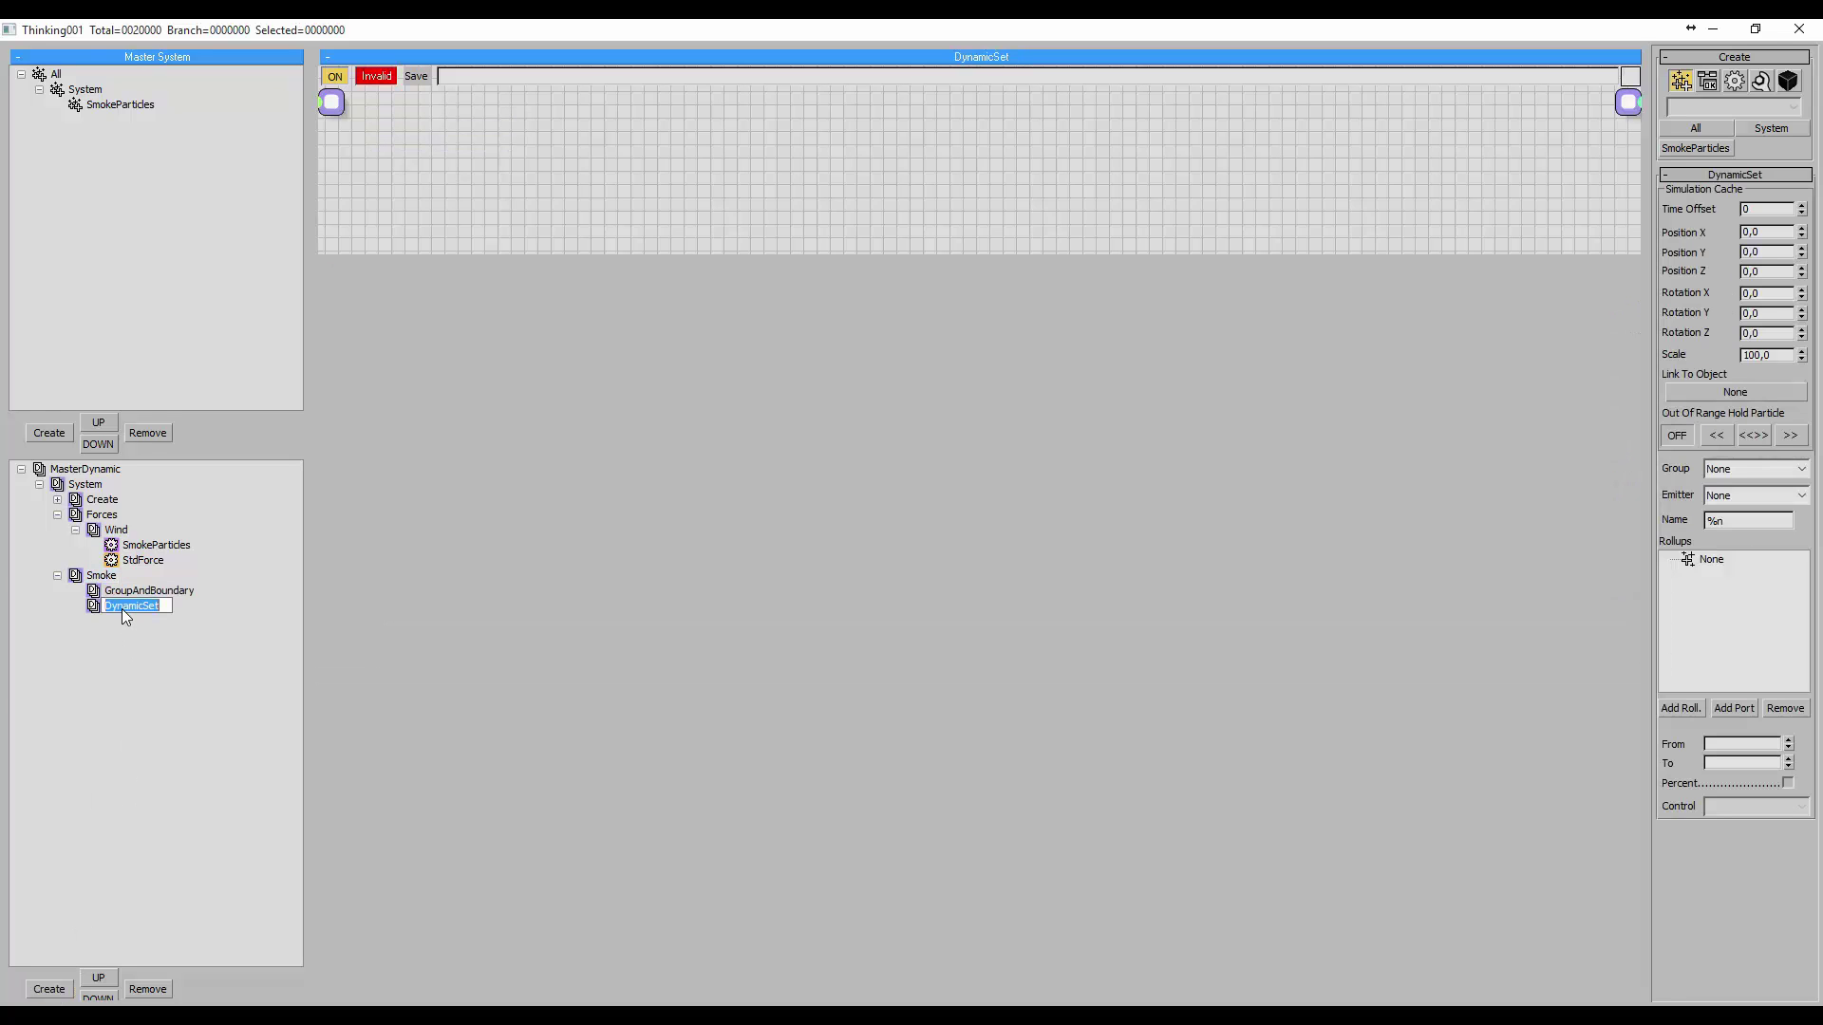
text(Solver)
key(Return)
- Create a dynamic set named SmokePostCache directly under MasterDynamic
click(99, 472)
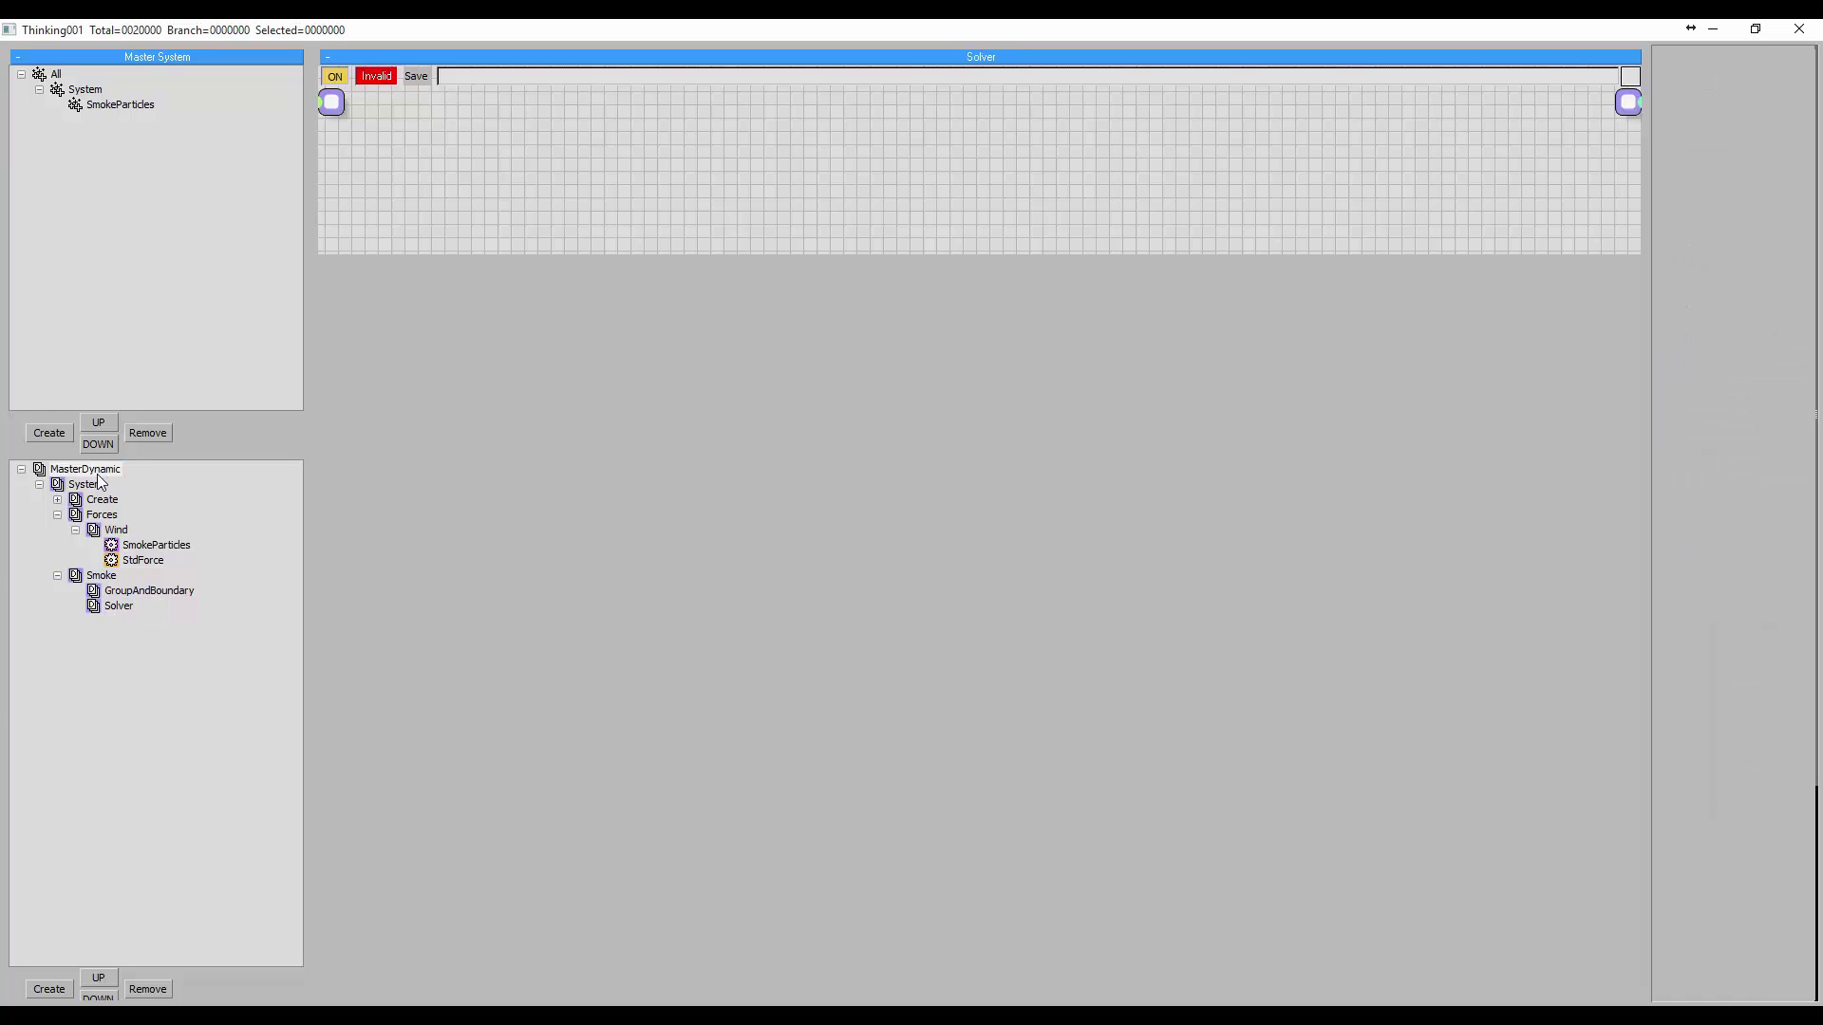
click(52, 989)
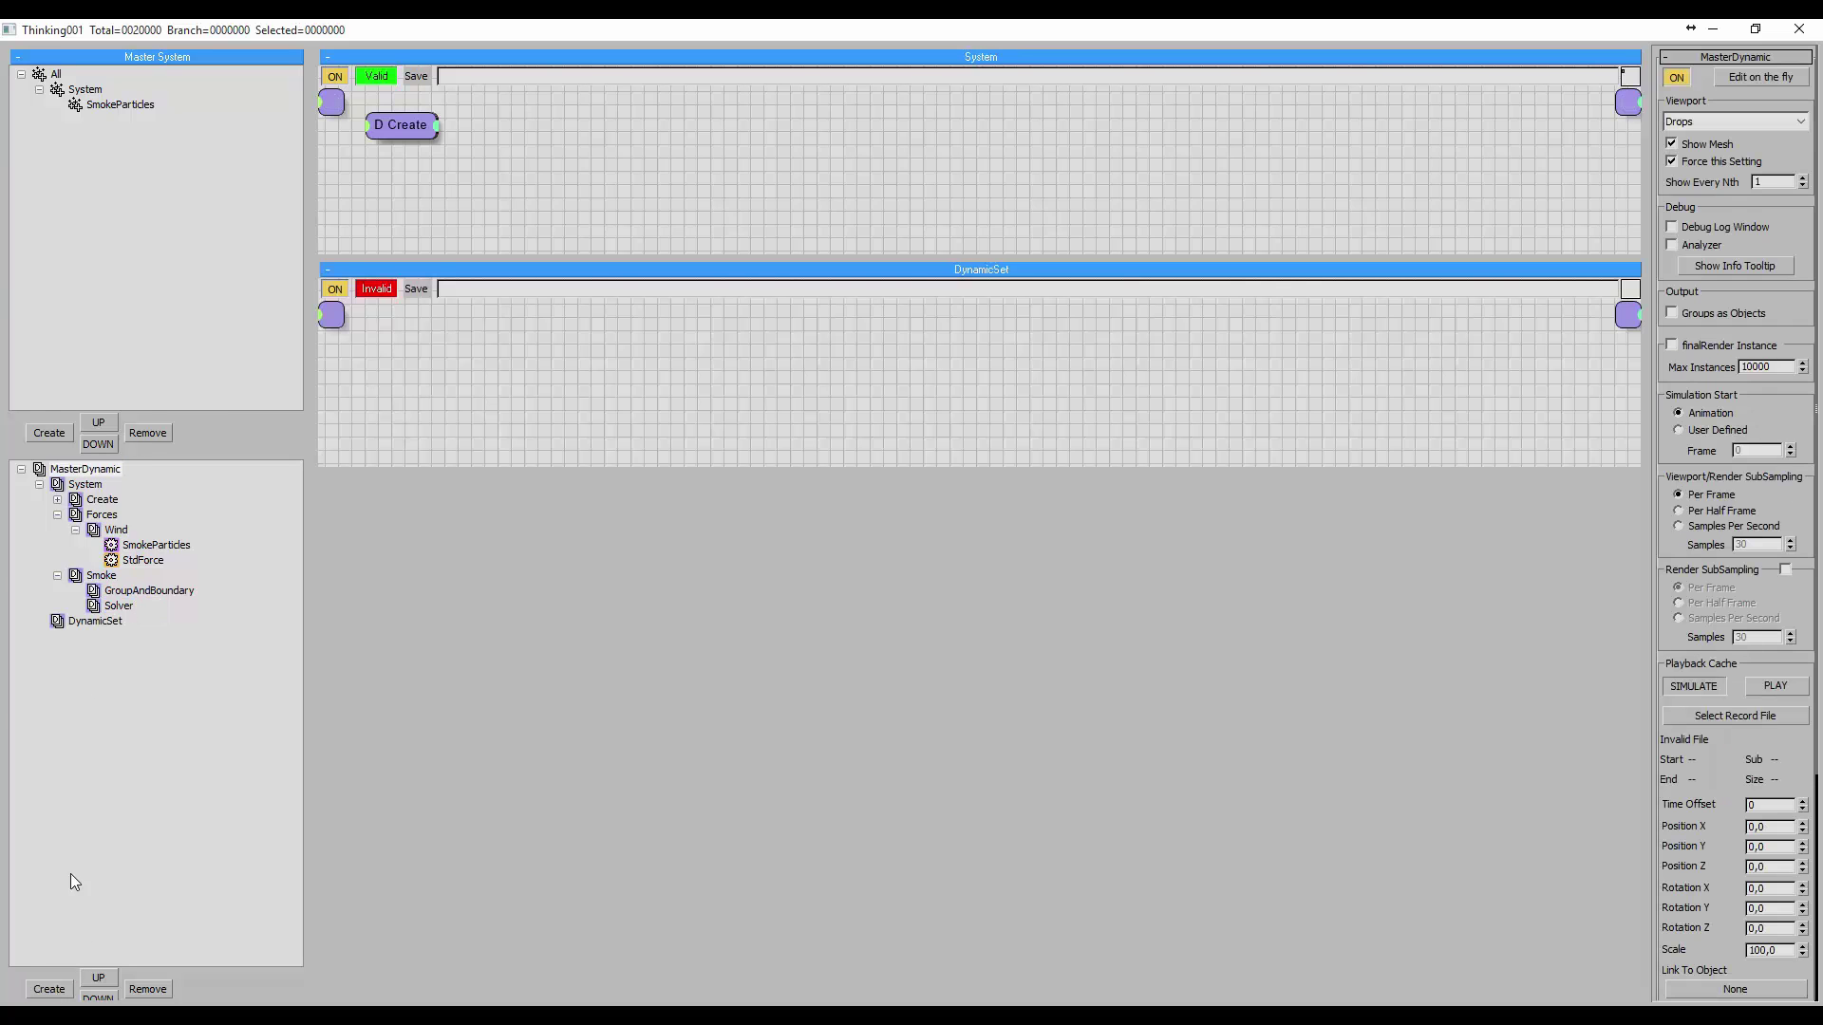
click(82, 623)
text(Smok)
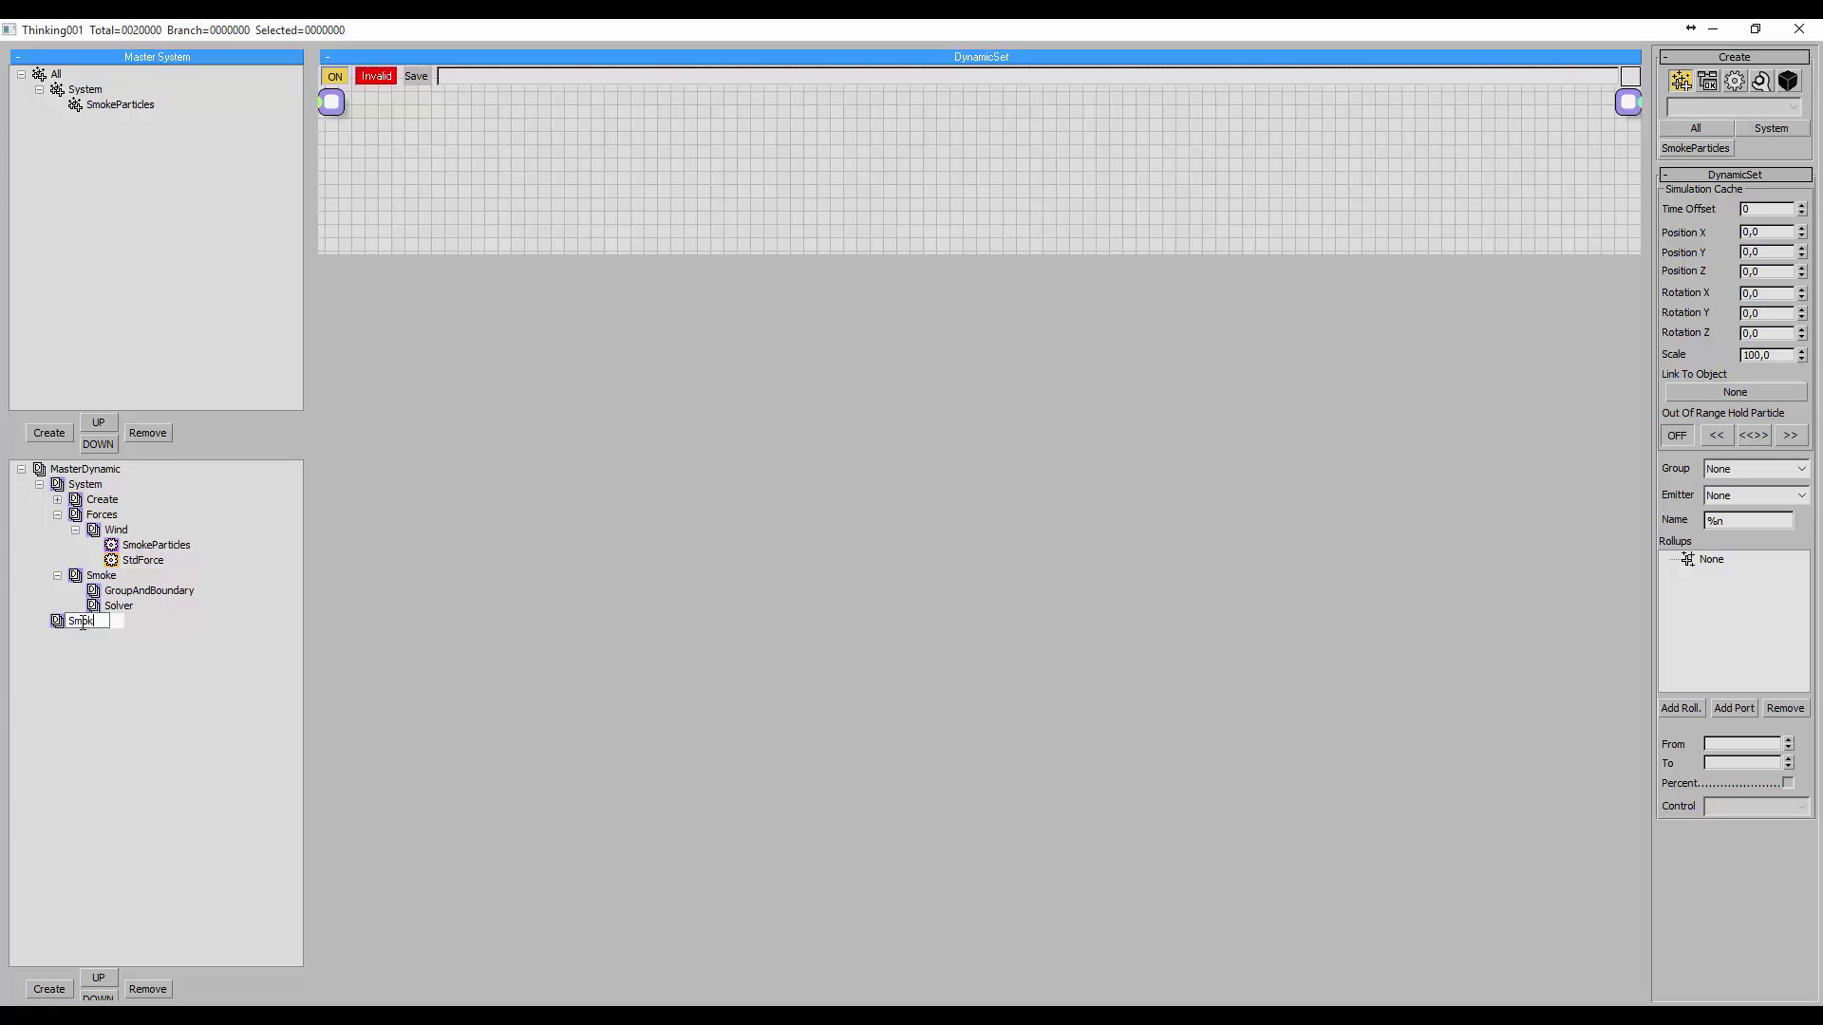
text(ePostCache)
key(Return)
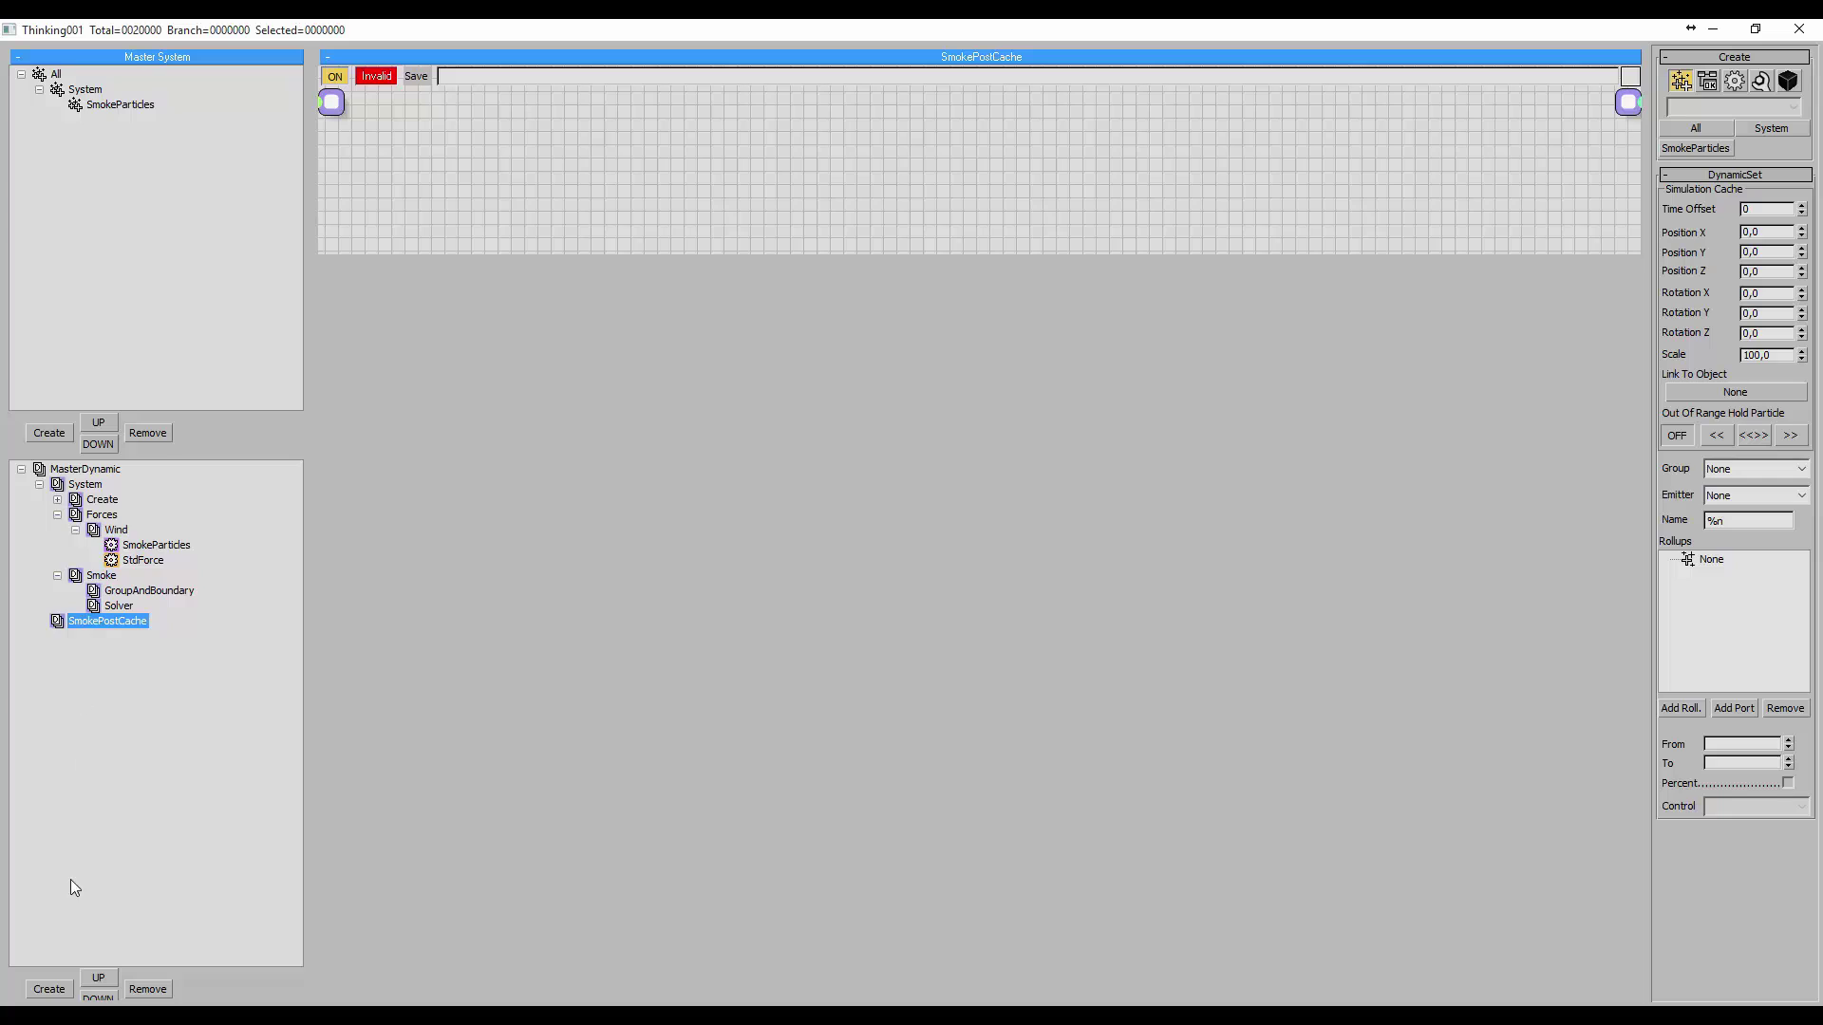
- Create a dynamic set named TRanges inside SmokePostCache, and reselect SmokePostCache
click(59, 989)
click(110, 643)
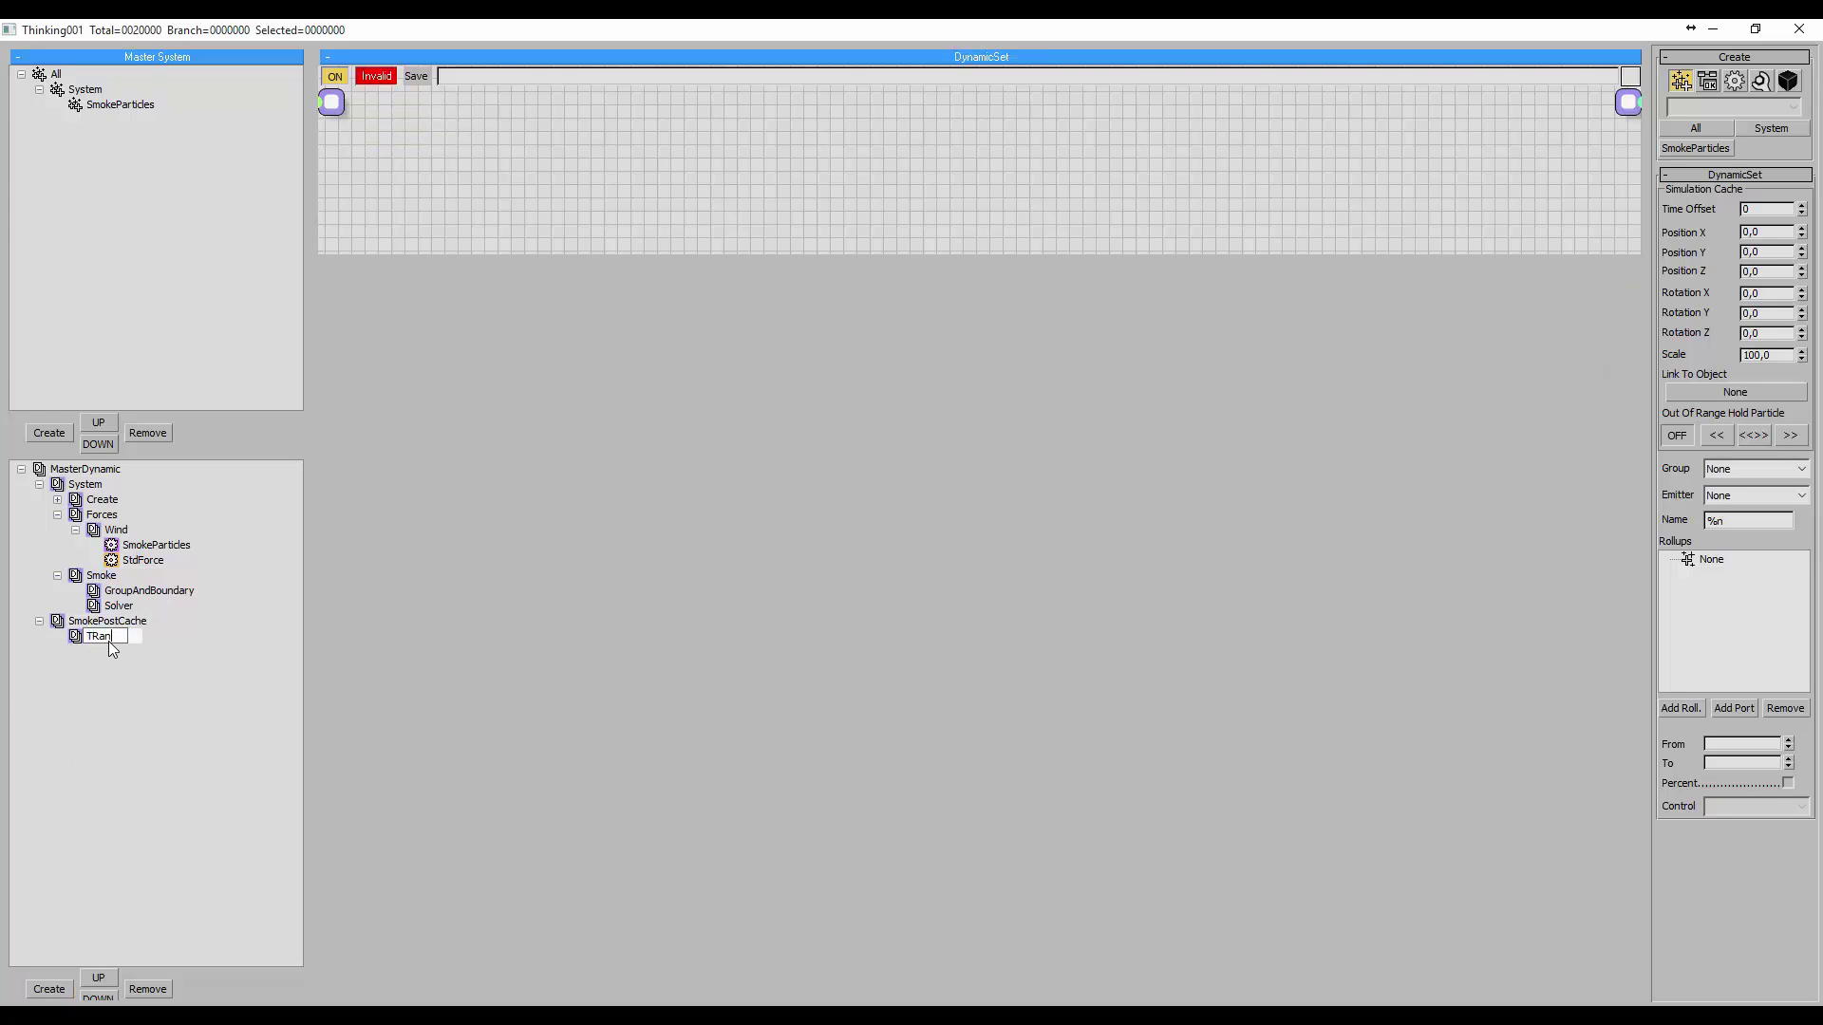
text(TRanges)
key(Return)
click(107, 621)
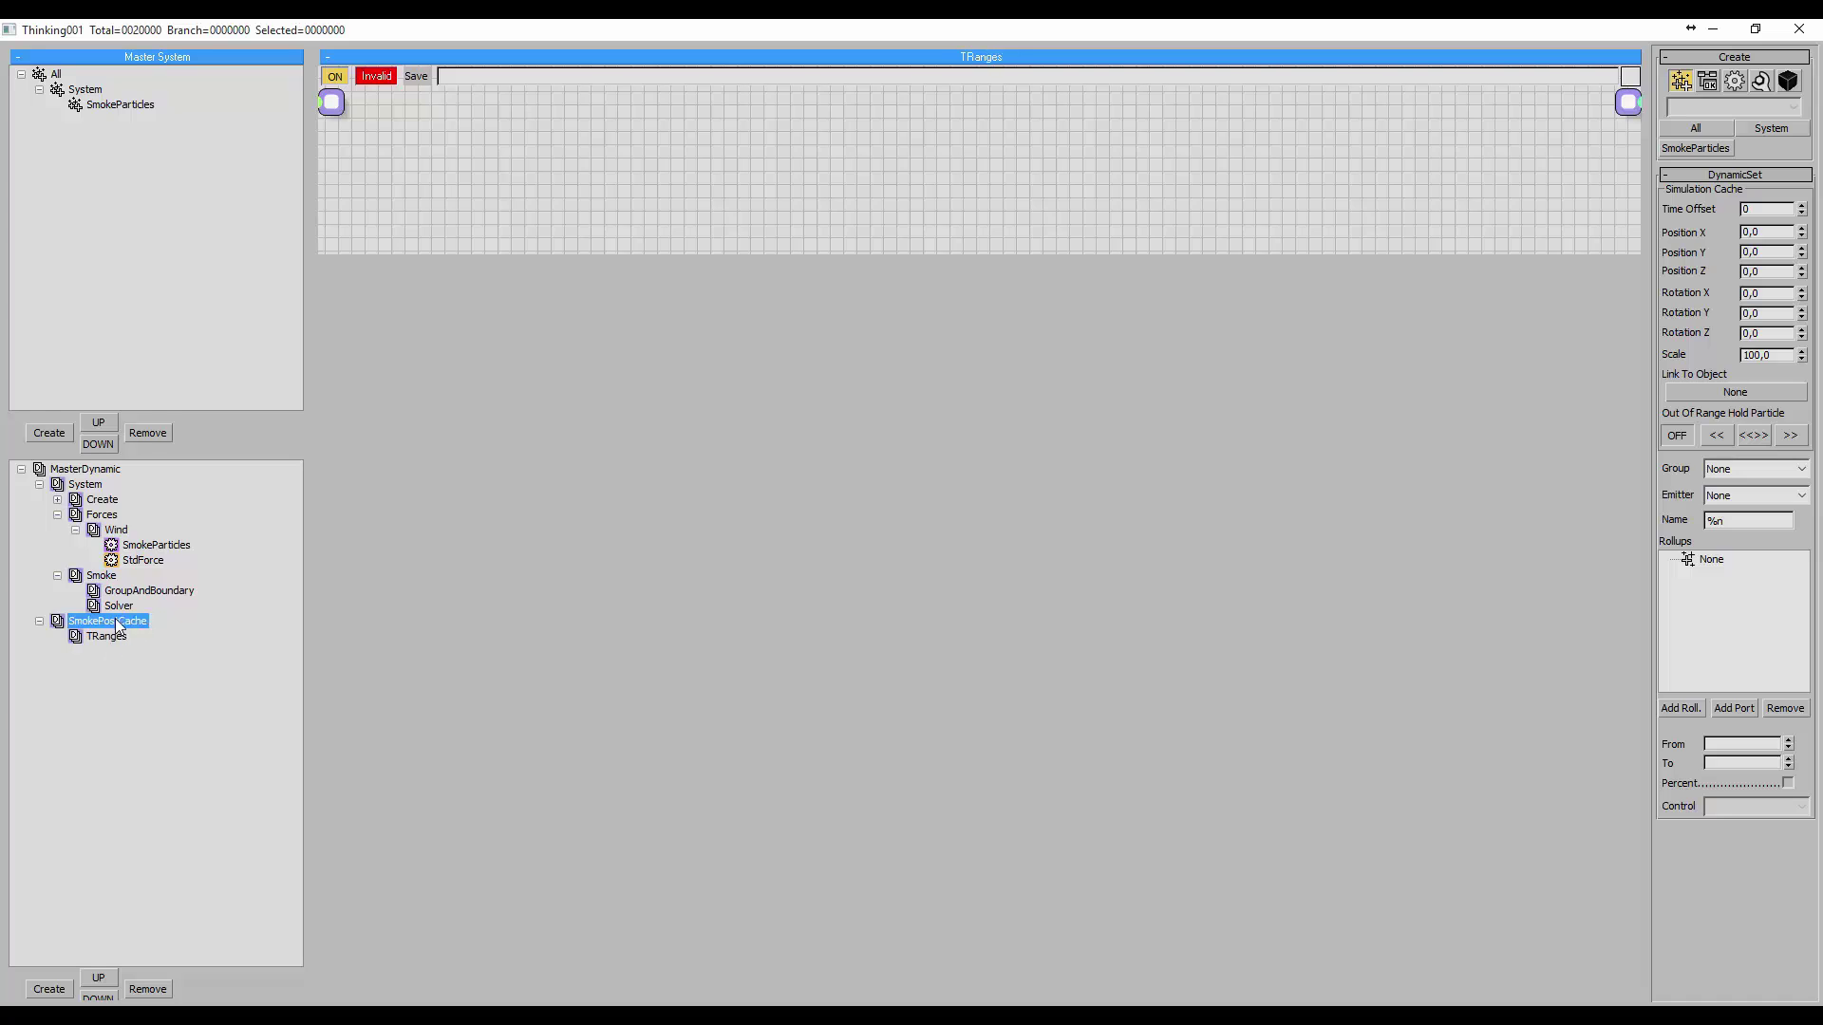
- Create a second dynamic set inside SmokePostCache and name it Render
click(48, 990)
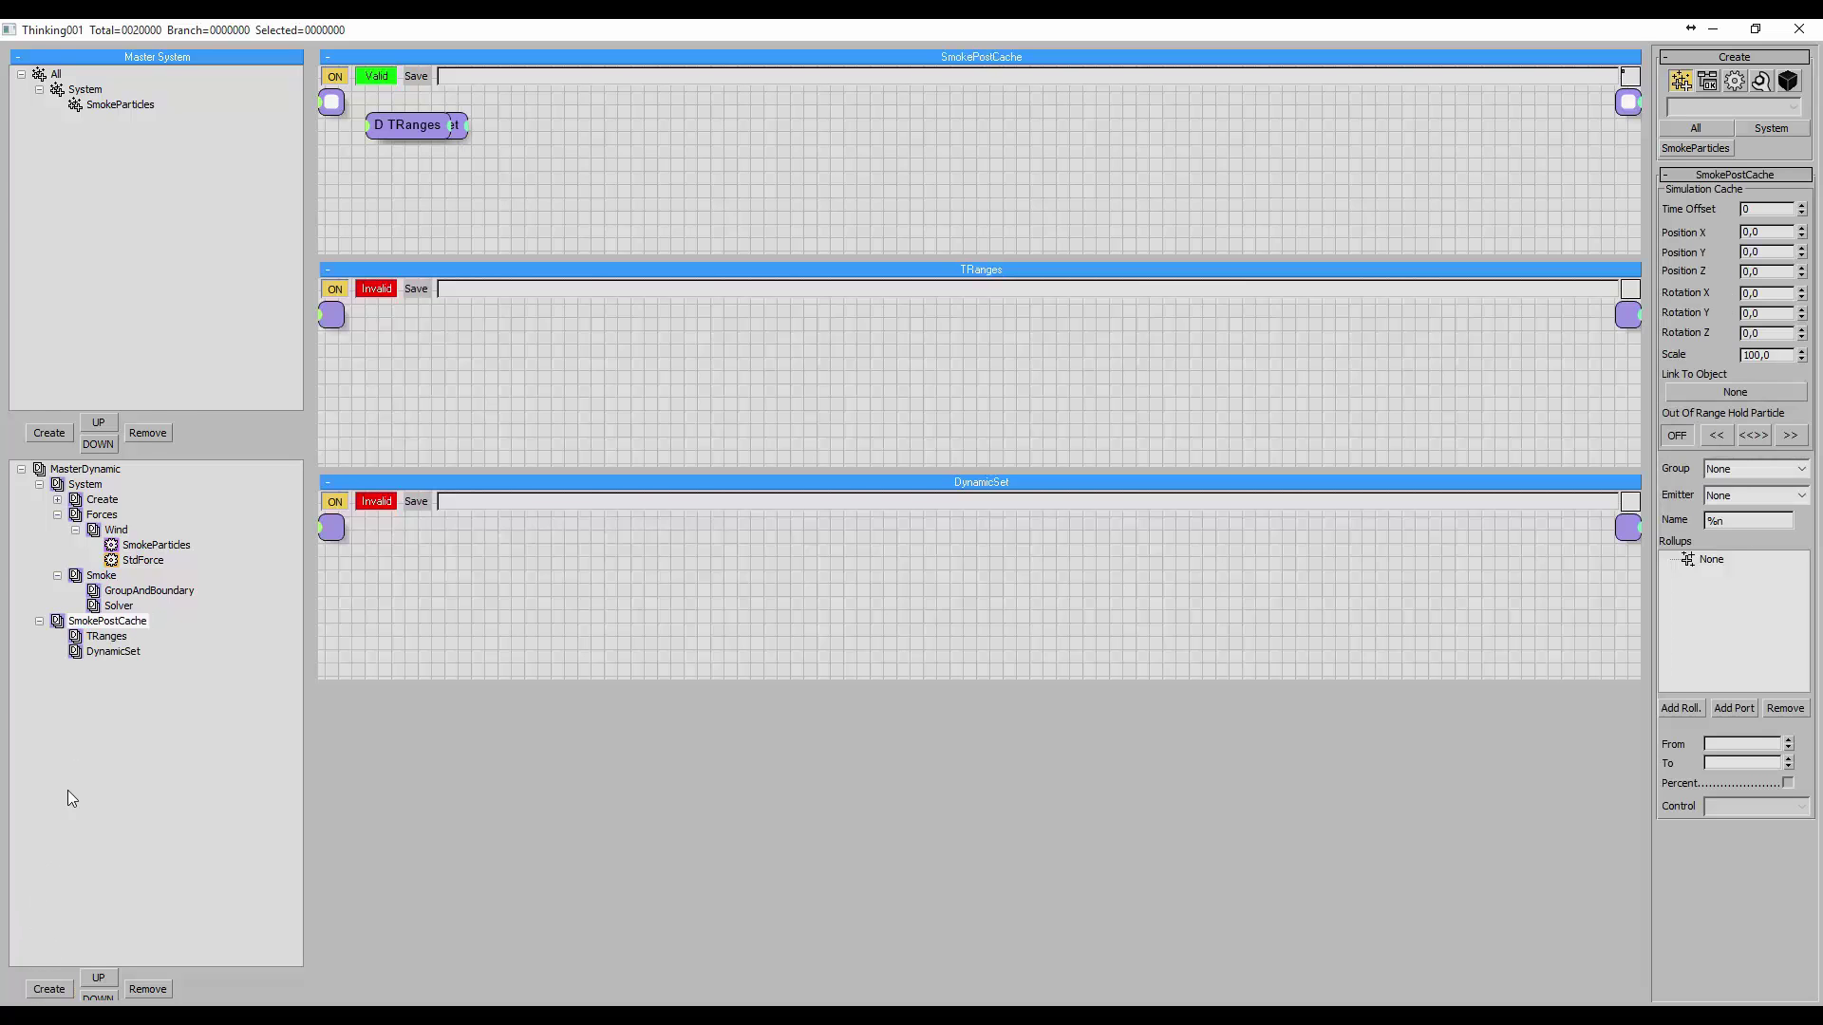
click(110, 652)
text(Render)
key(Return)
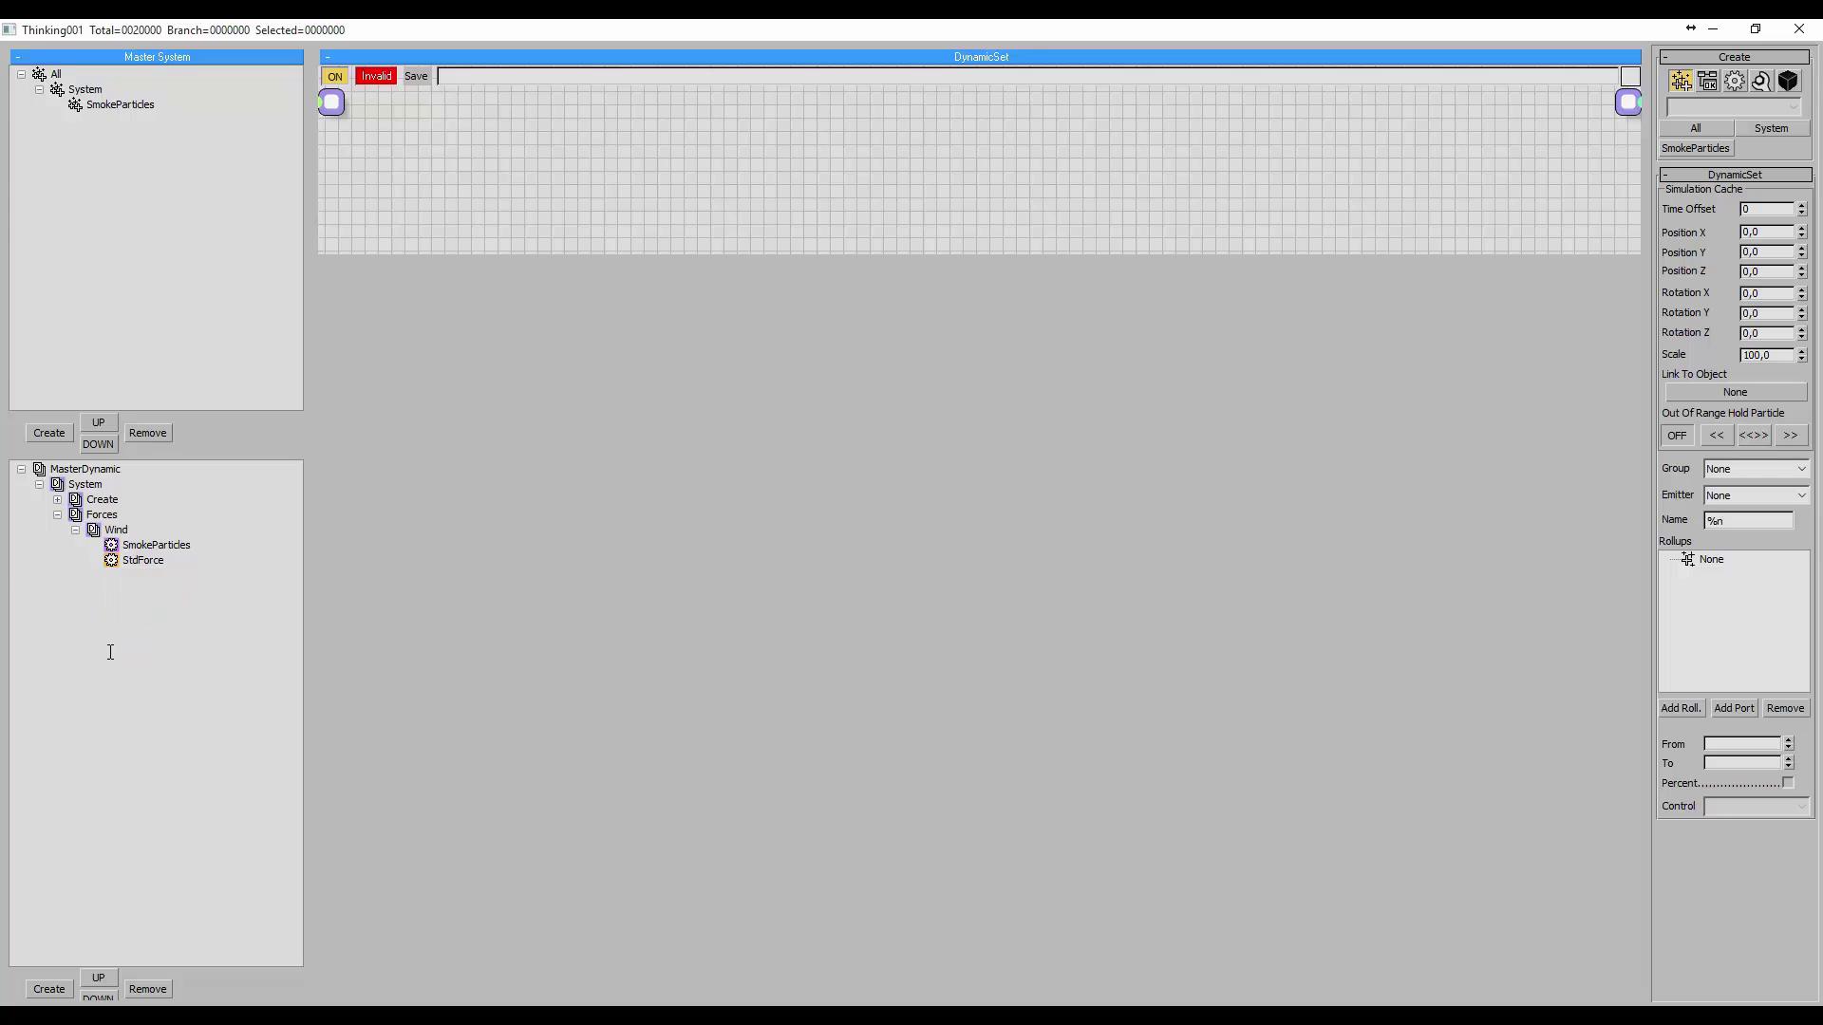
- Add a SmokeRender operator from the Smoke category to the Render dynamic set
click(1731, 81)
click(1716, 107)
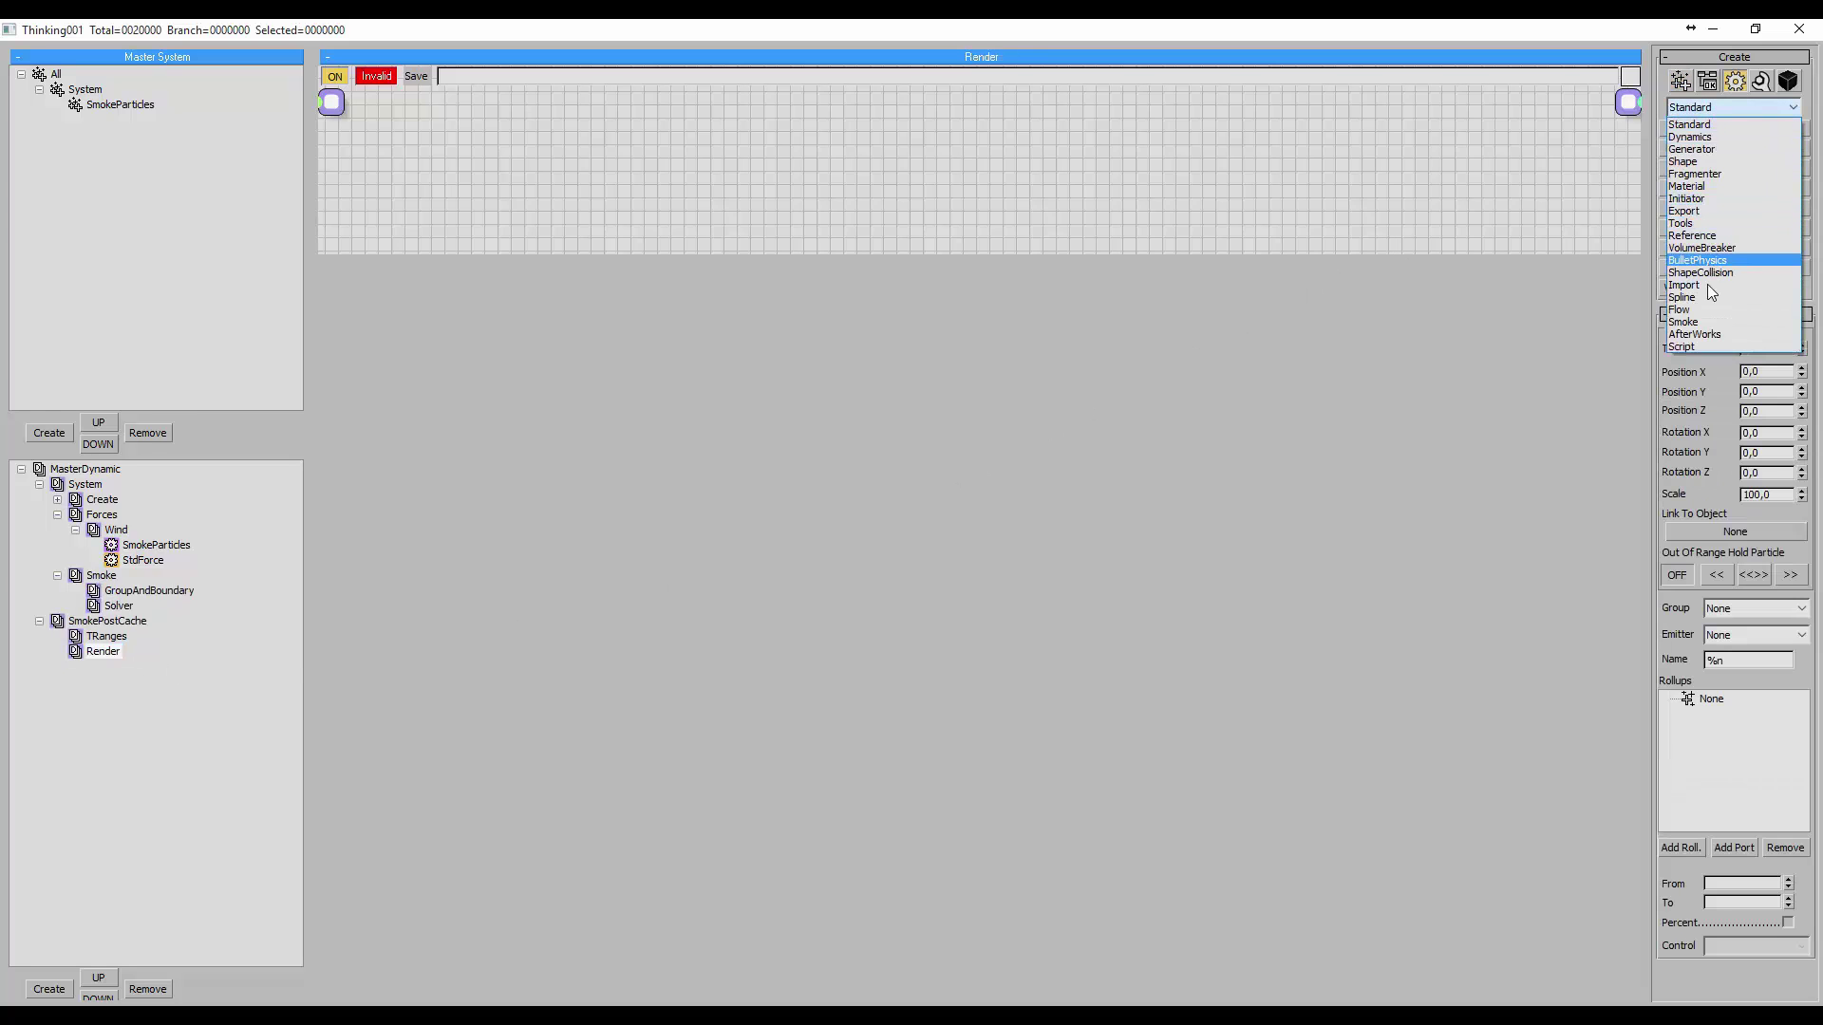
click(1707, 322)
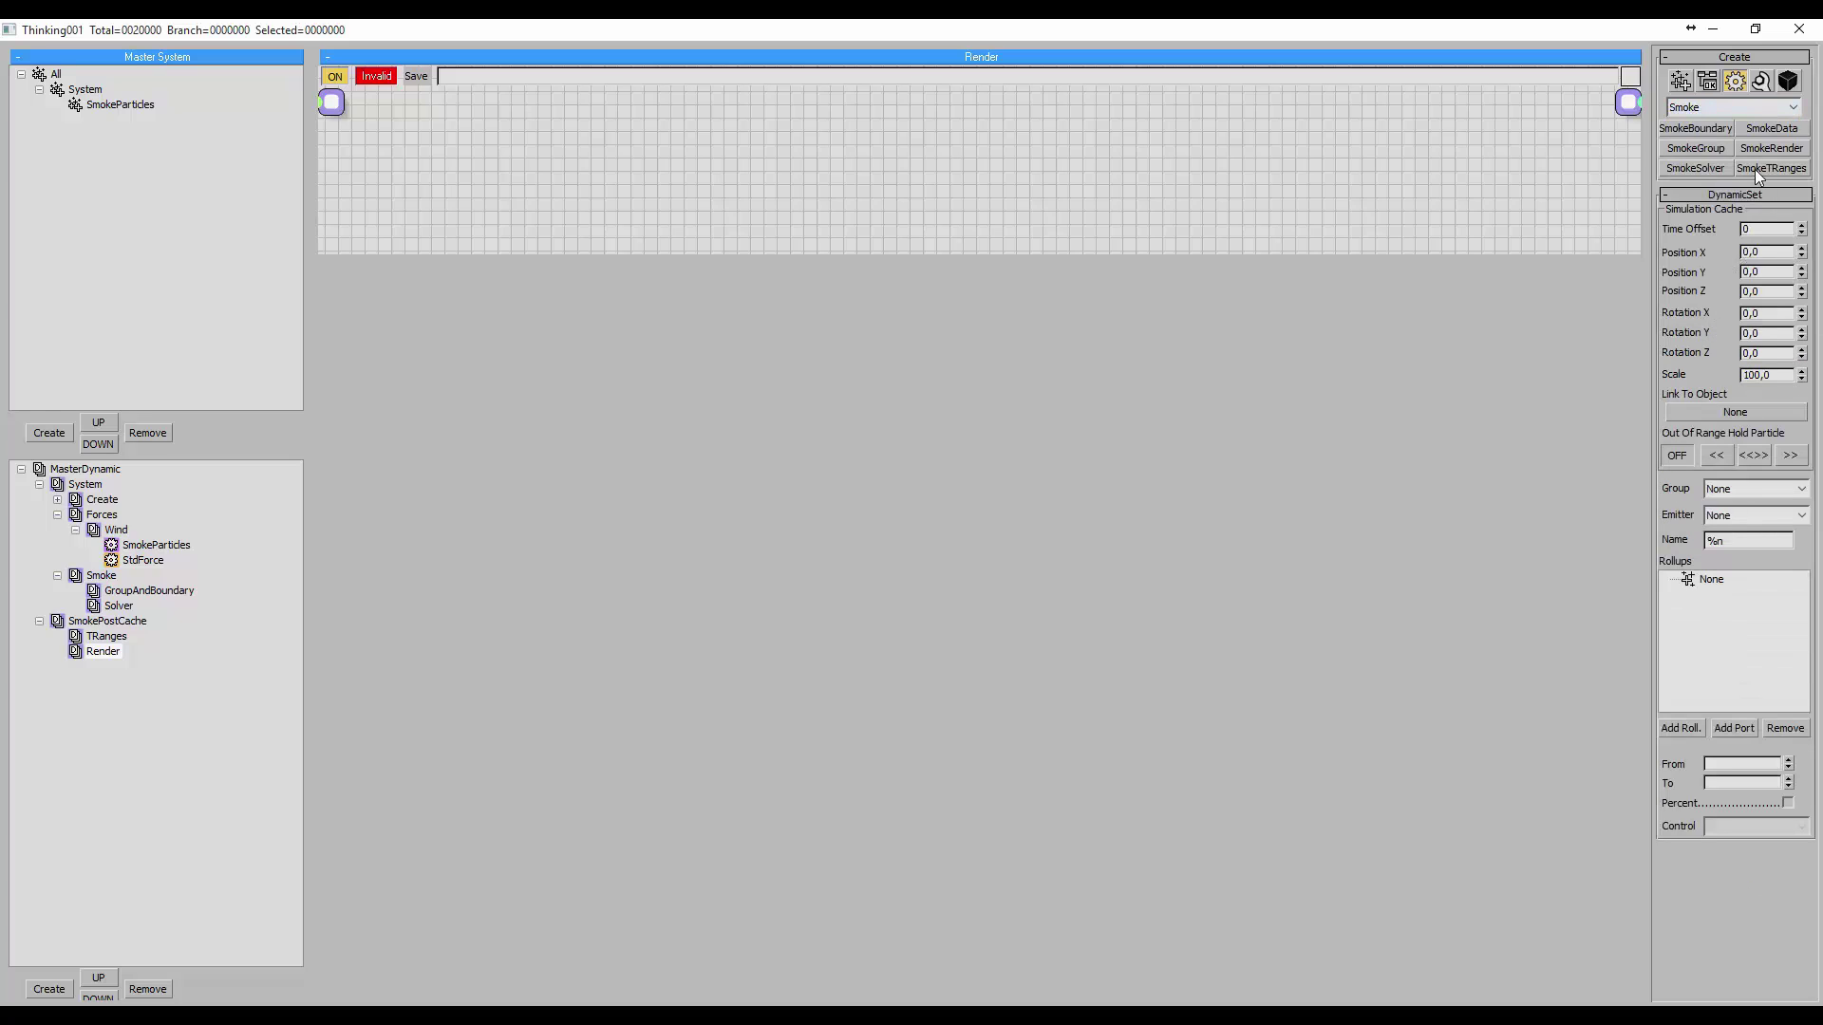
click(863, 144)
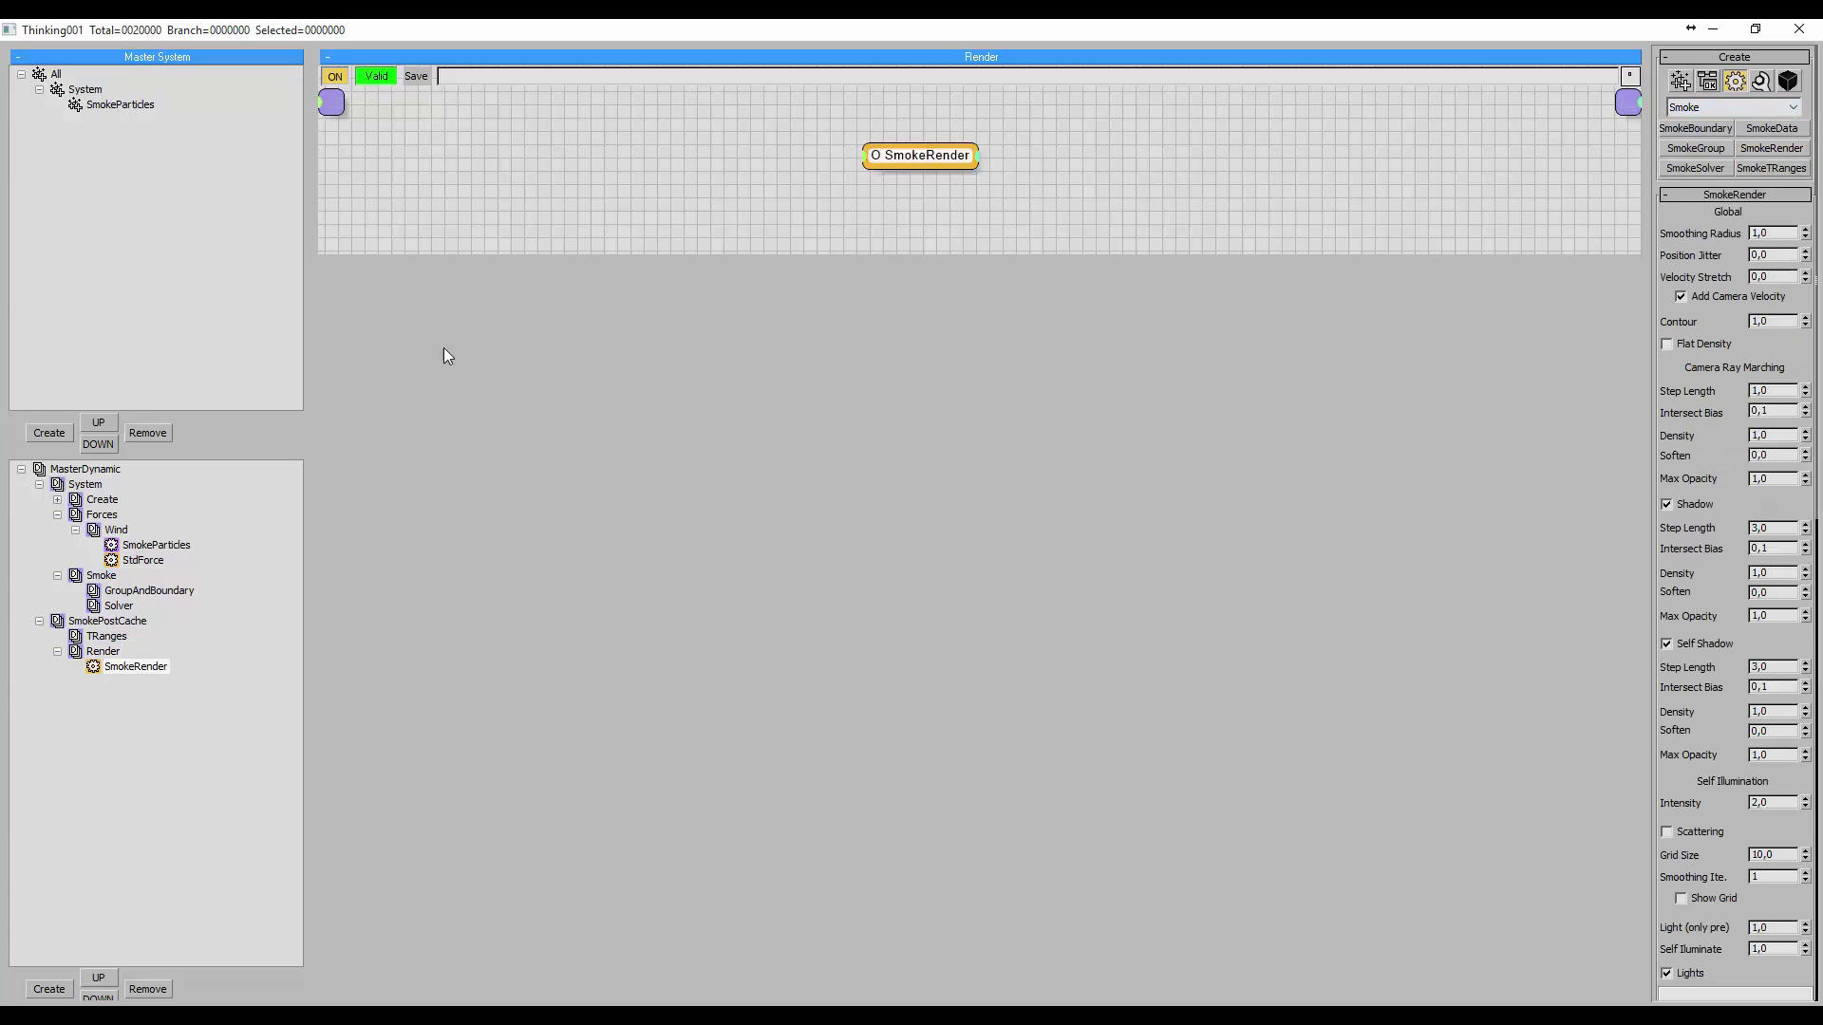
- Add a SmokeTRanges operator to the TRanges dynamic set
click(112, 636)
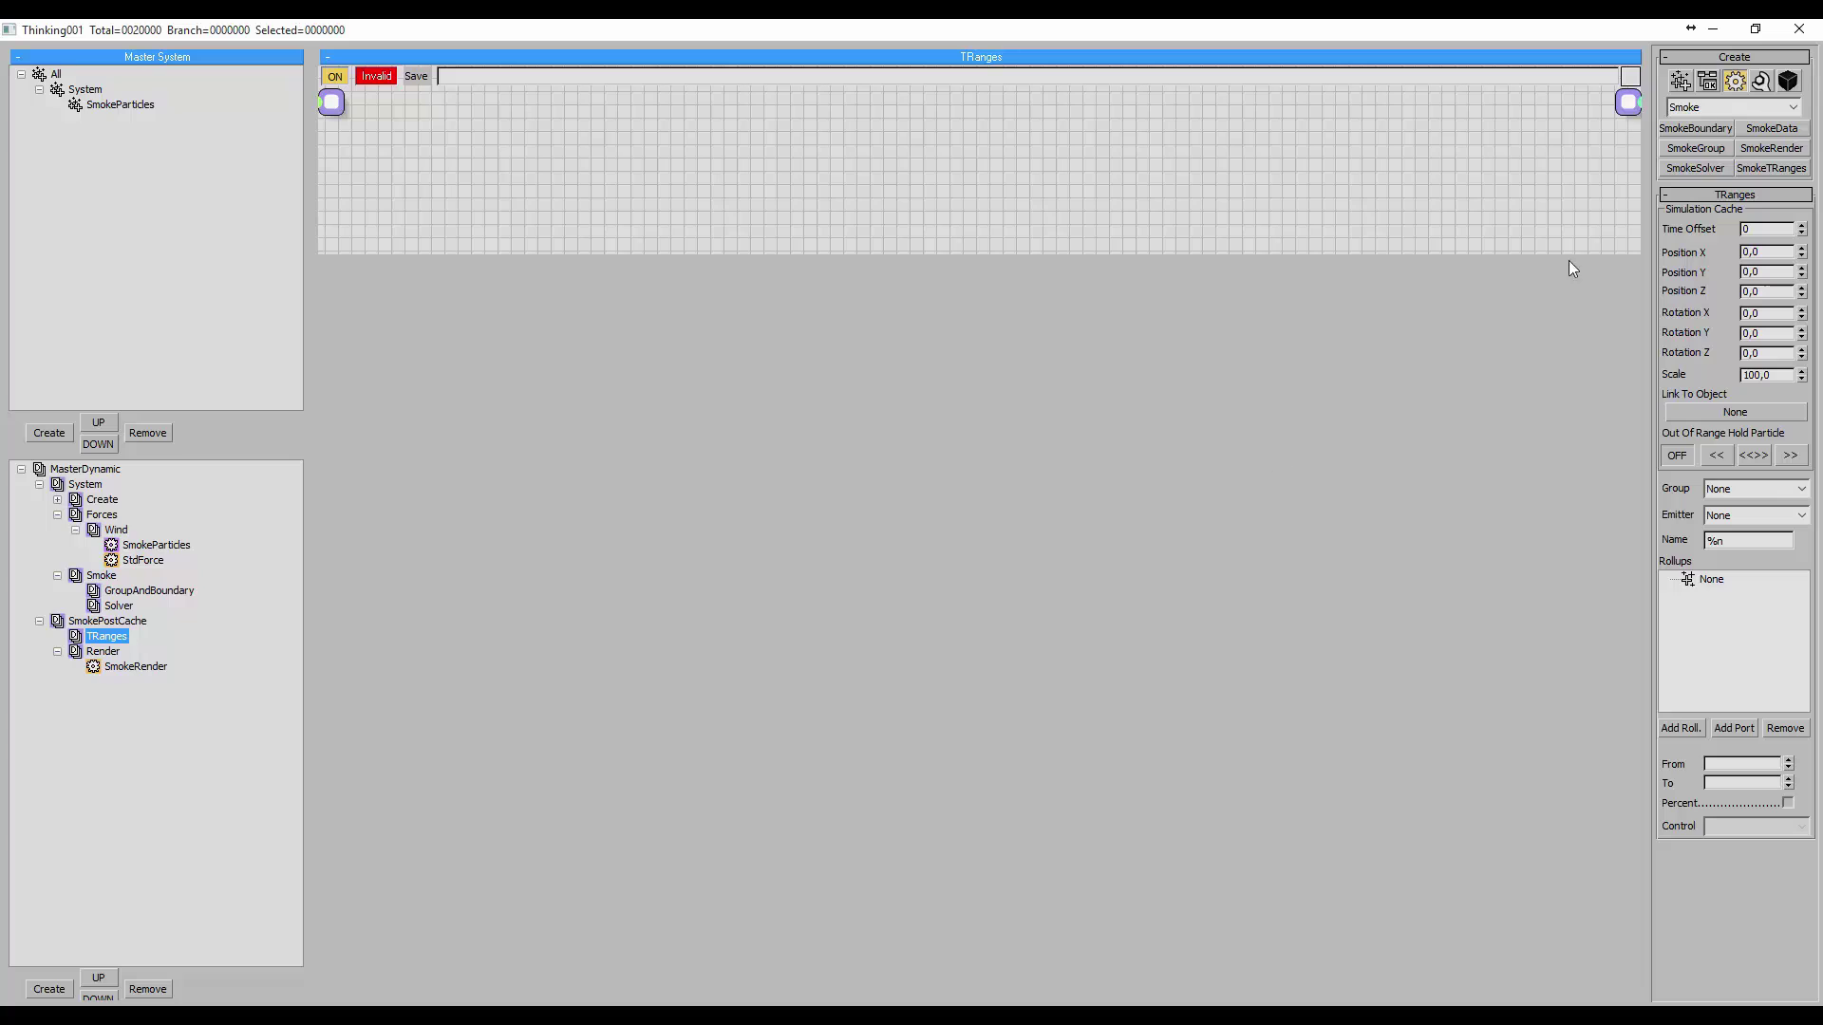
click(1745, 171)
click(930, 161)
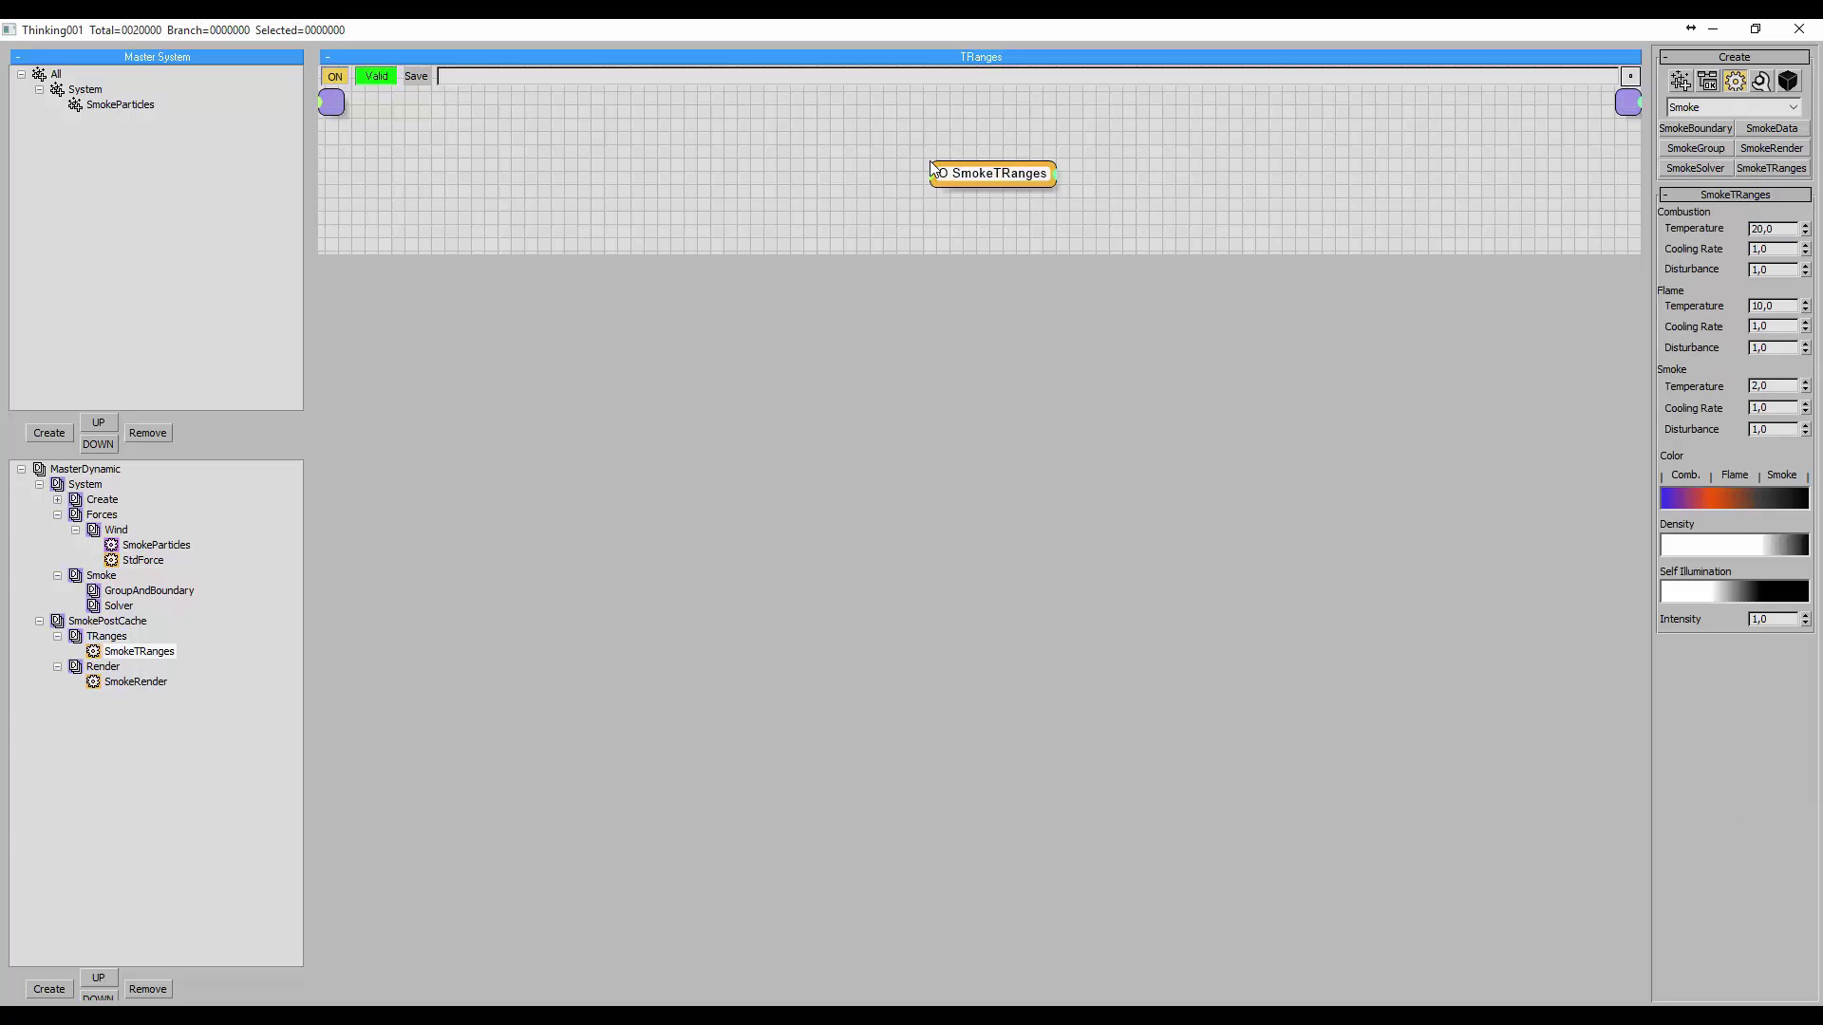
- Add a SmokeSolver operator to the Solver dynamic set
click(117, 607)
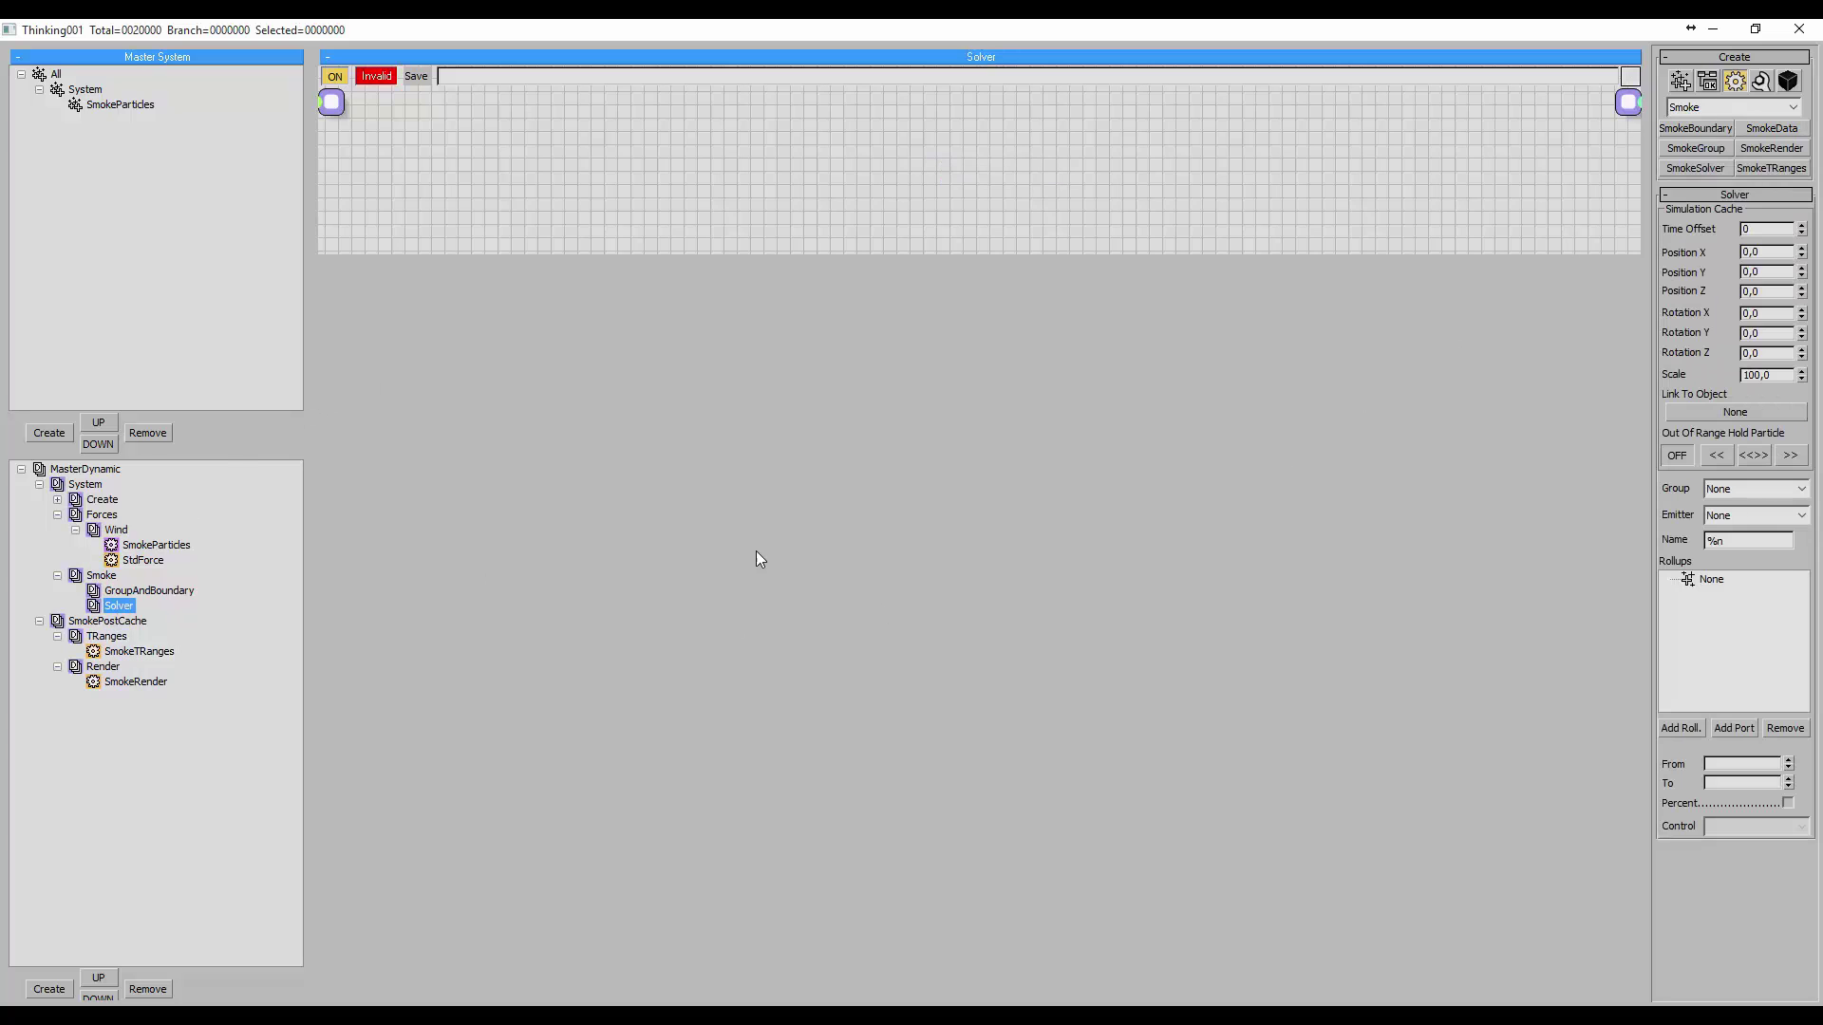
click(1693, 169)
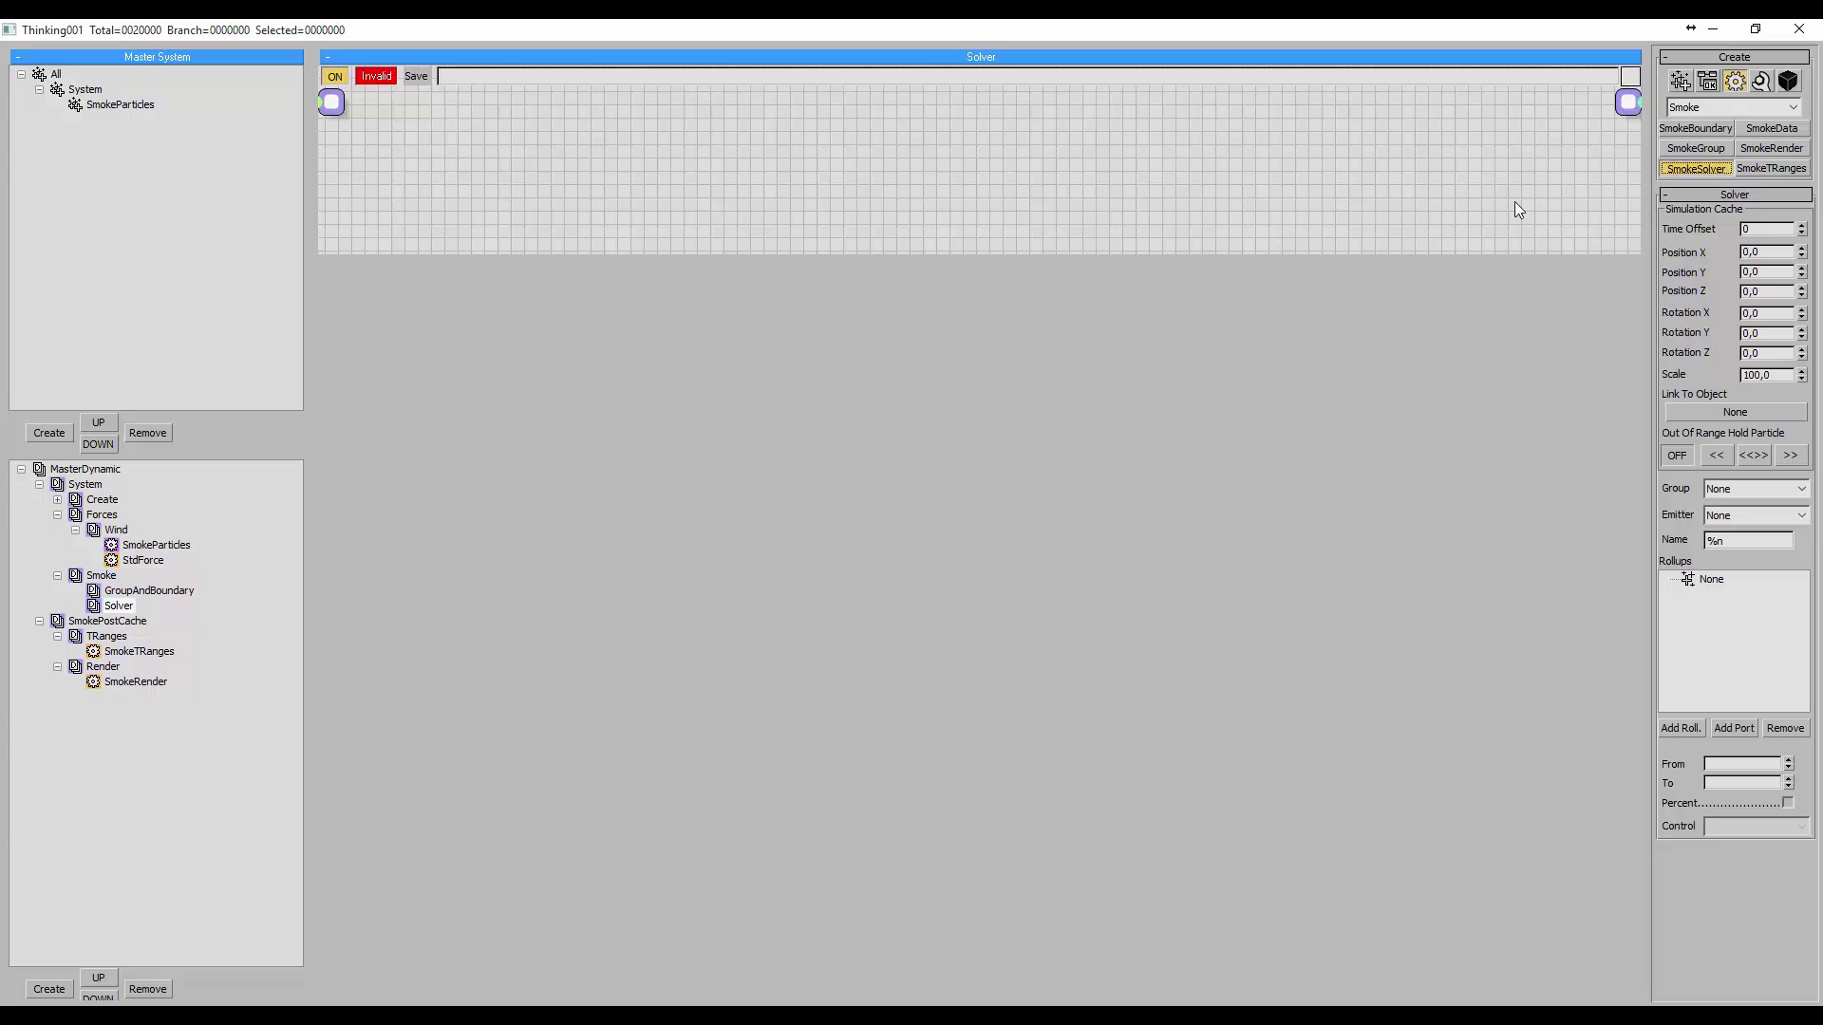
click(953, 155)
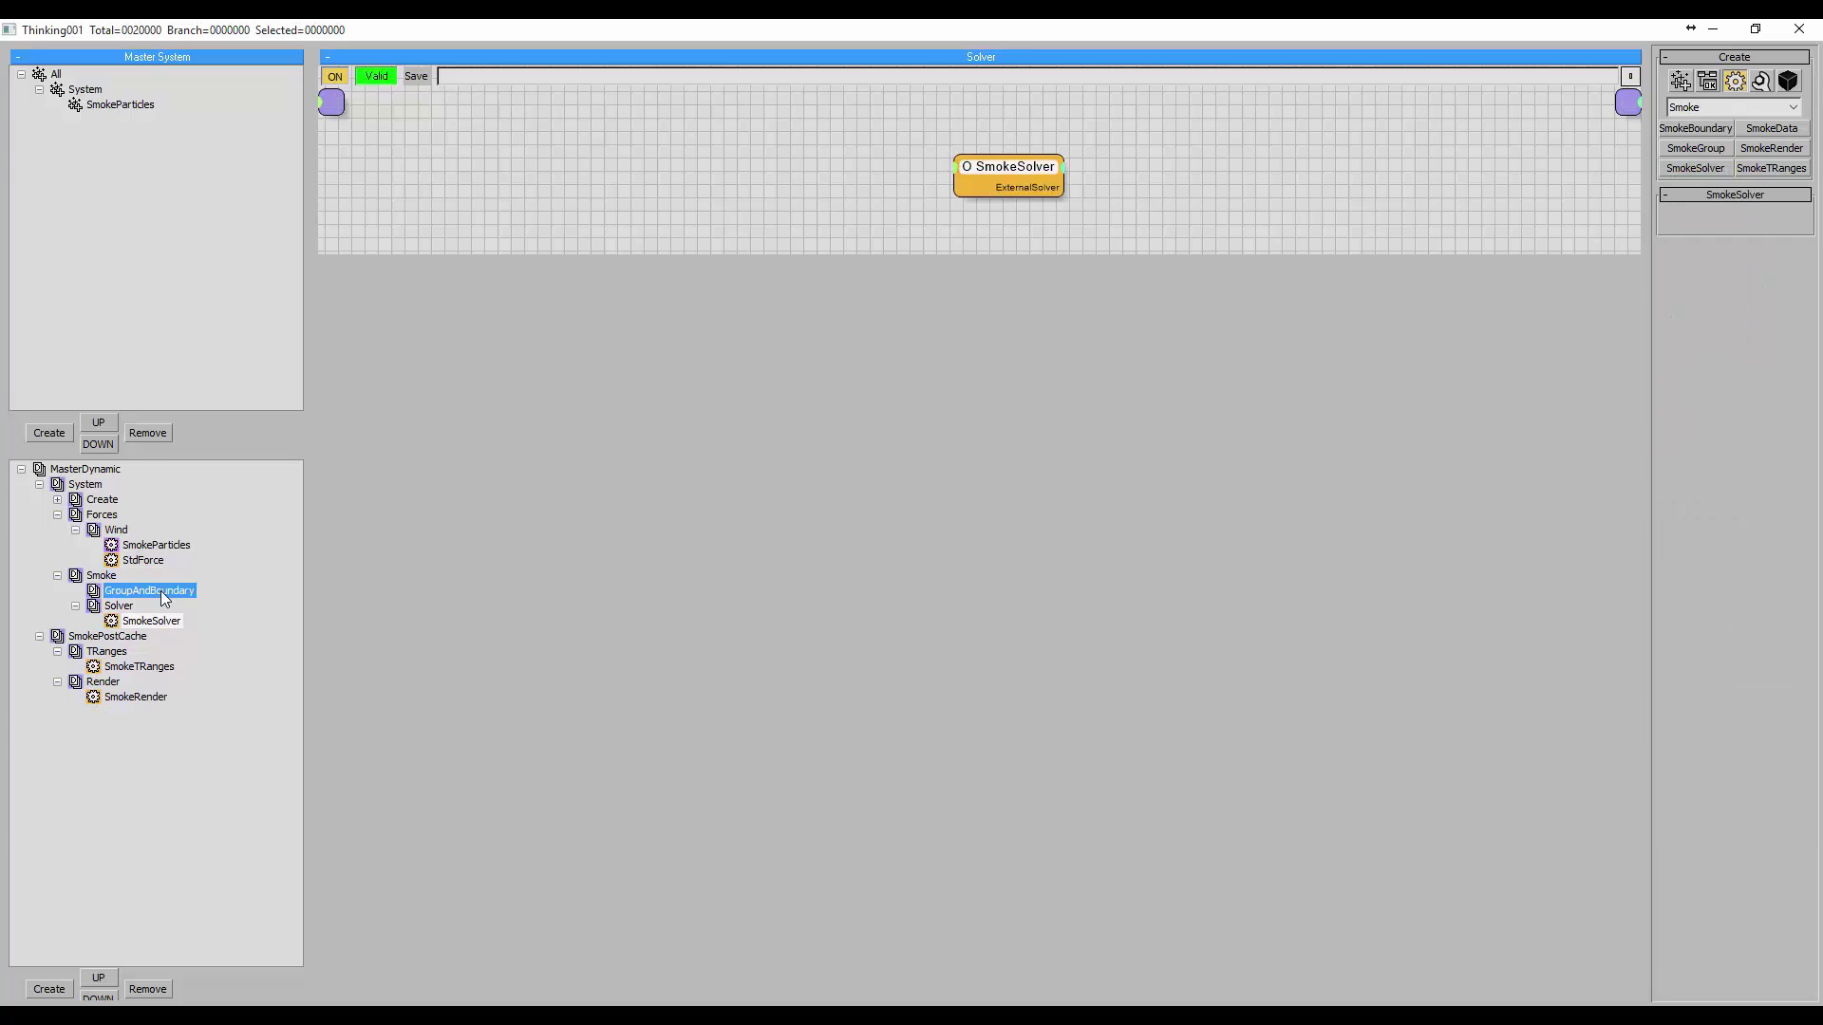
- Add a SmokeGroup operator to GroupAndBoundary, using SmokeSolver as solver, SmokeRender as render, SmokeTRanges as ranges and SmokeParticles as vorton group
click(1688, 150)
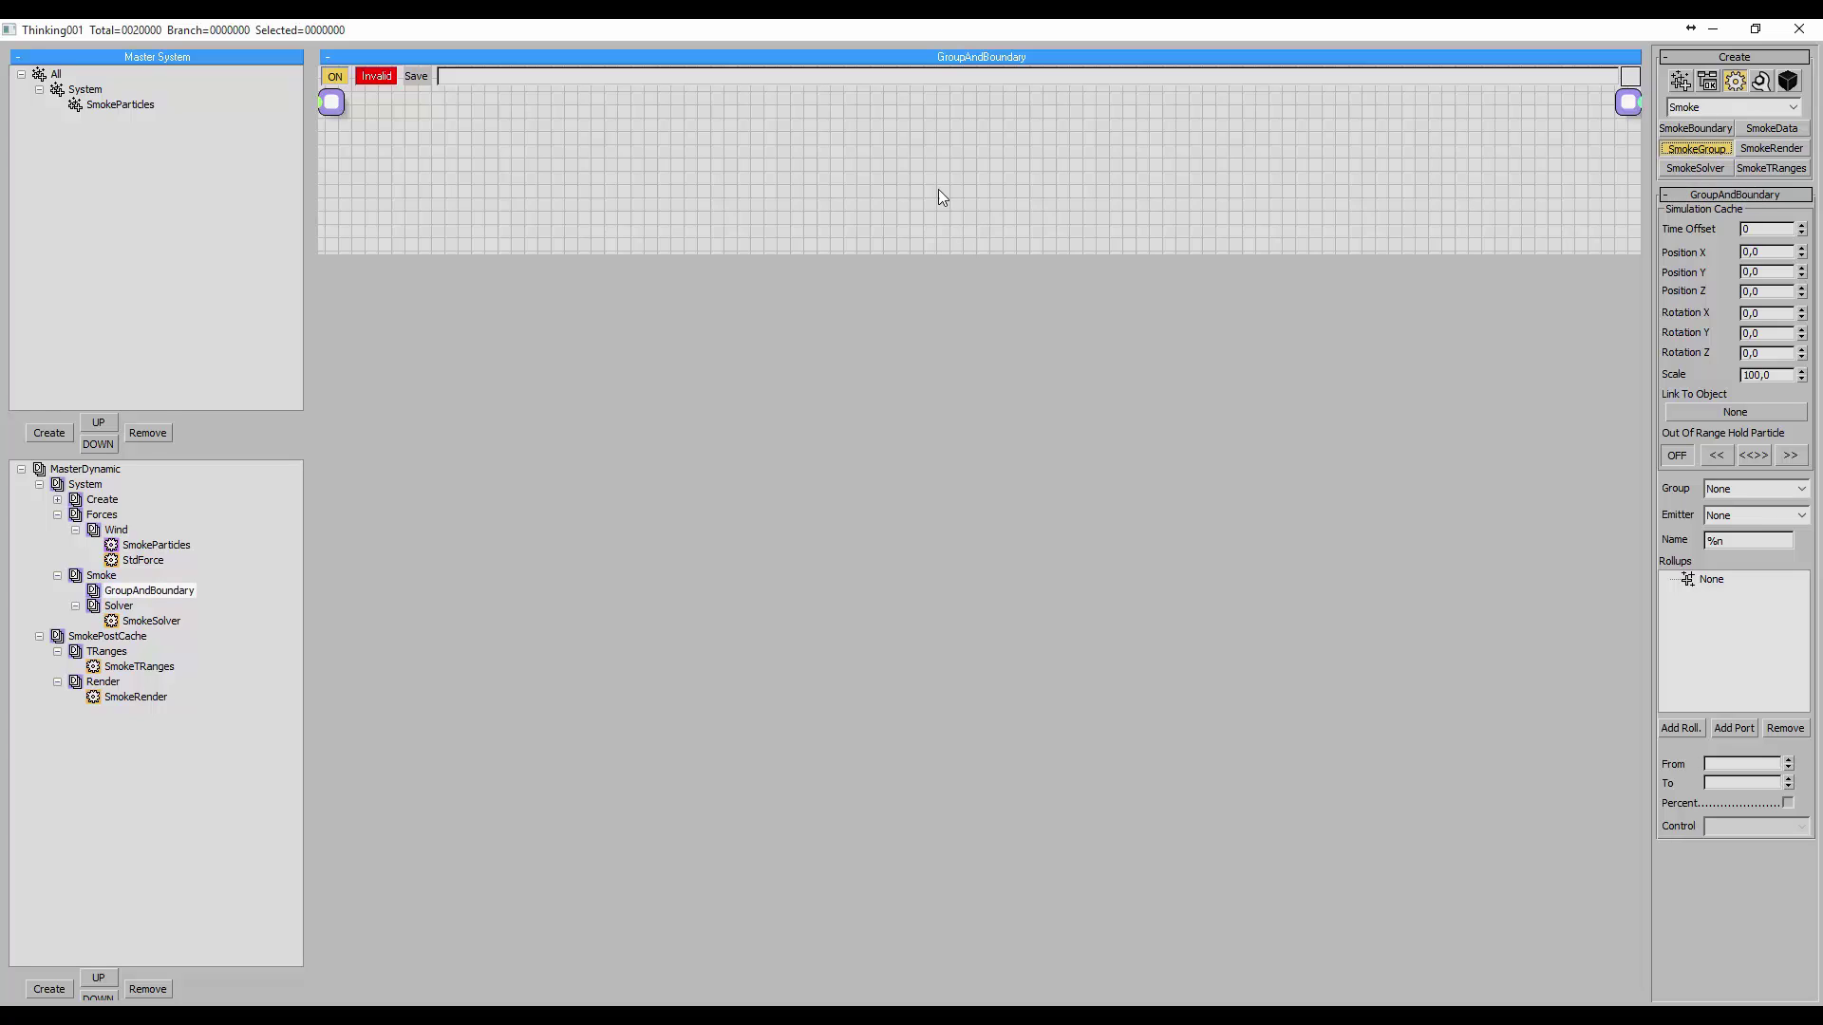
click(733, 134)
click(1729, 224)
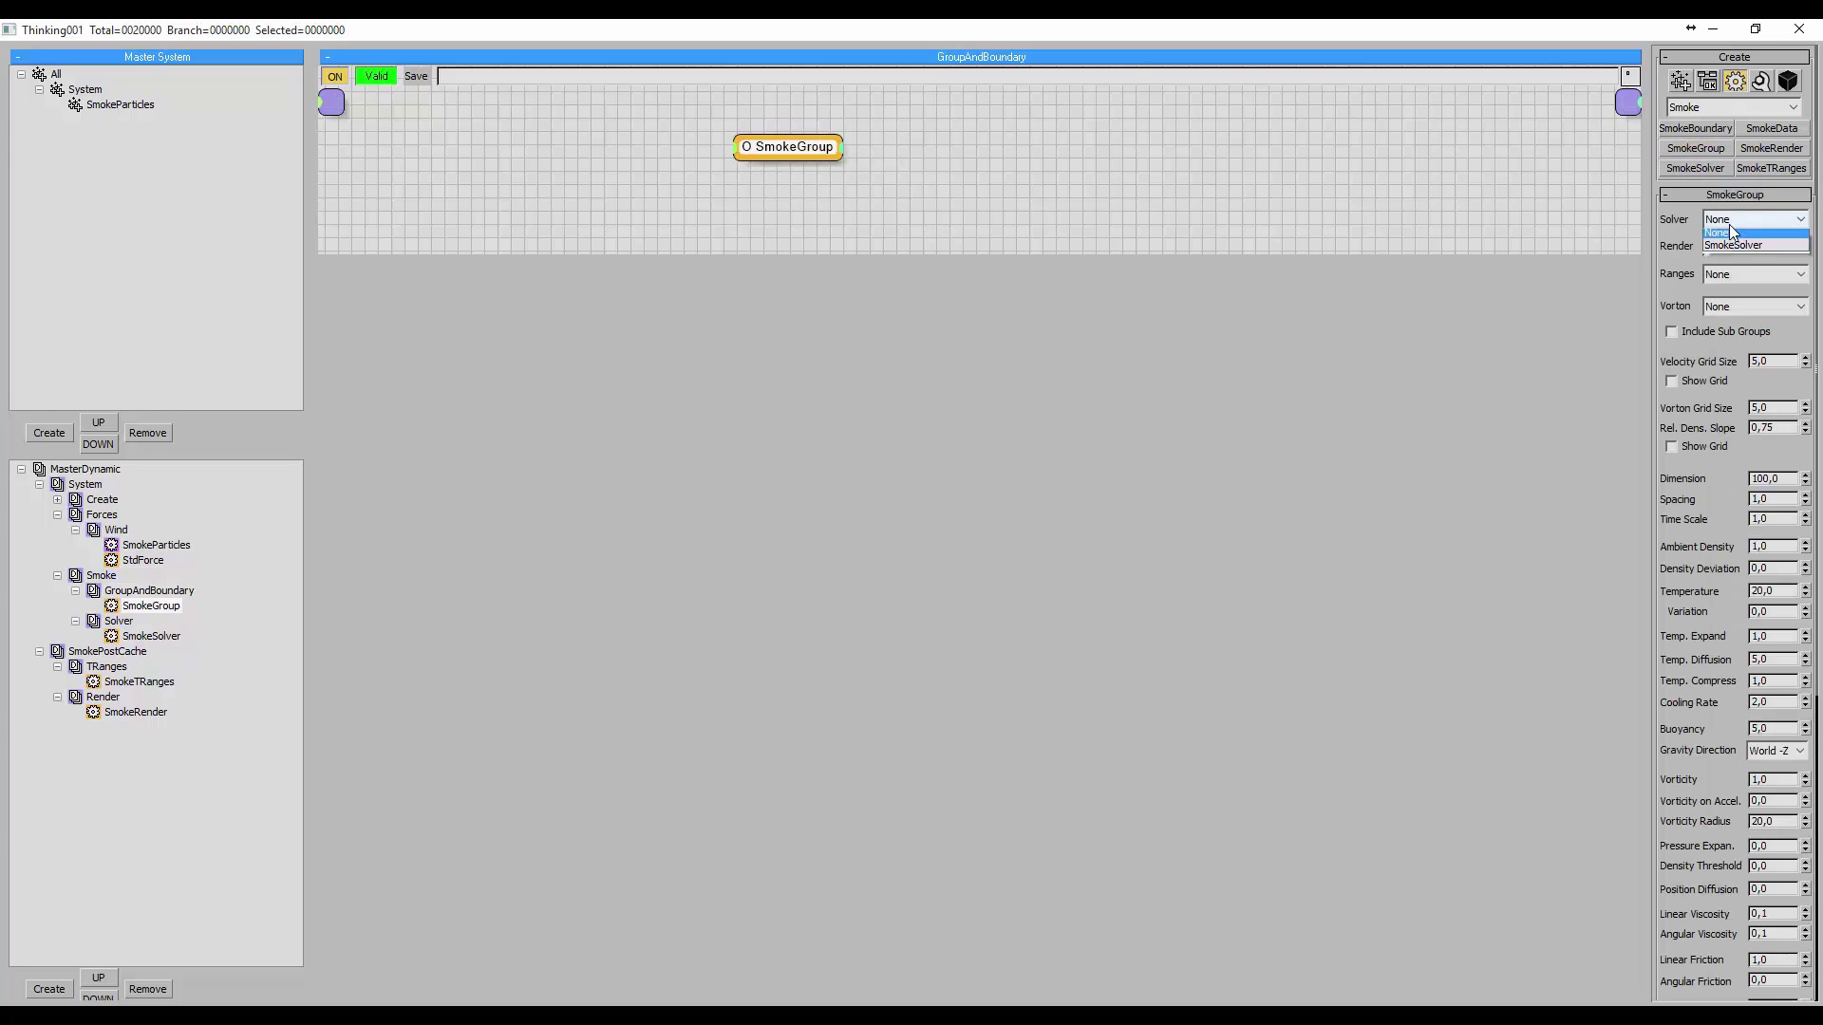
click(1732, 246)
click(1732, 247)
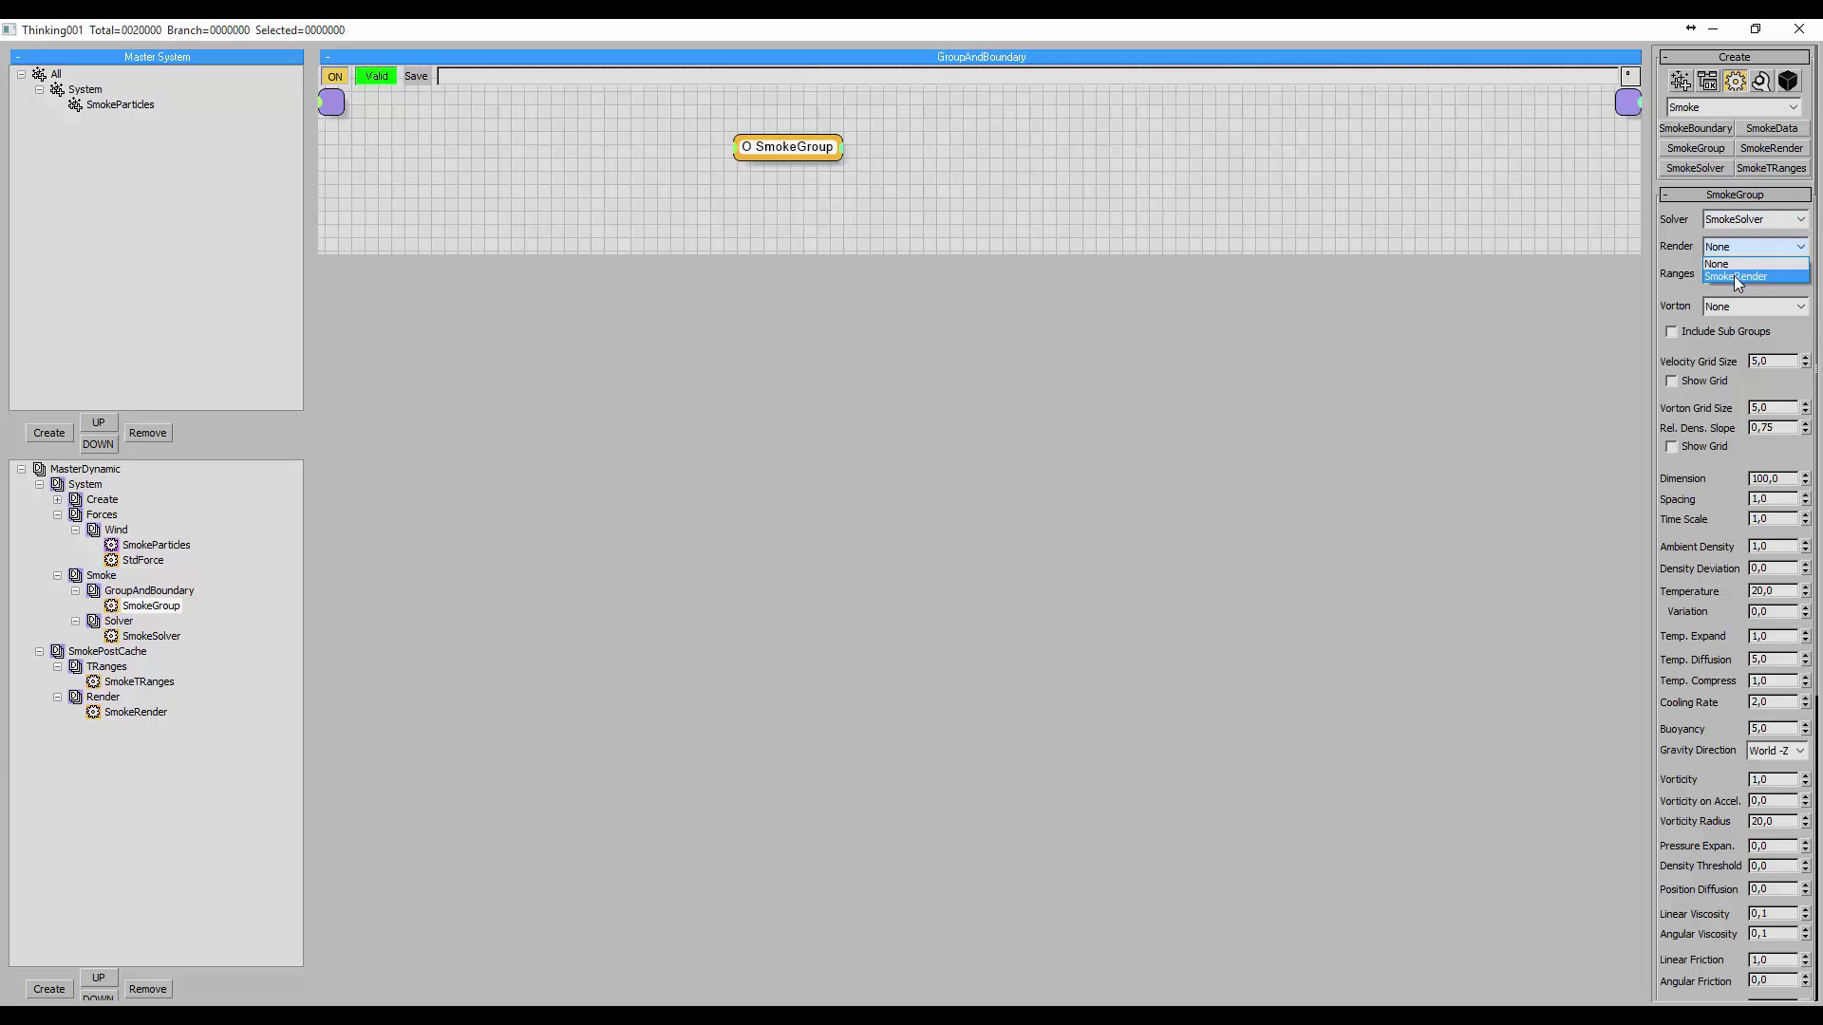
click(1735, 276)
click(1734, 274)
click(1732, 302)
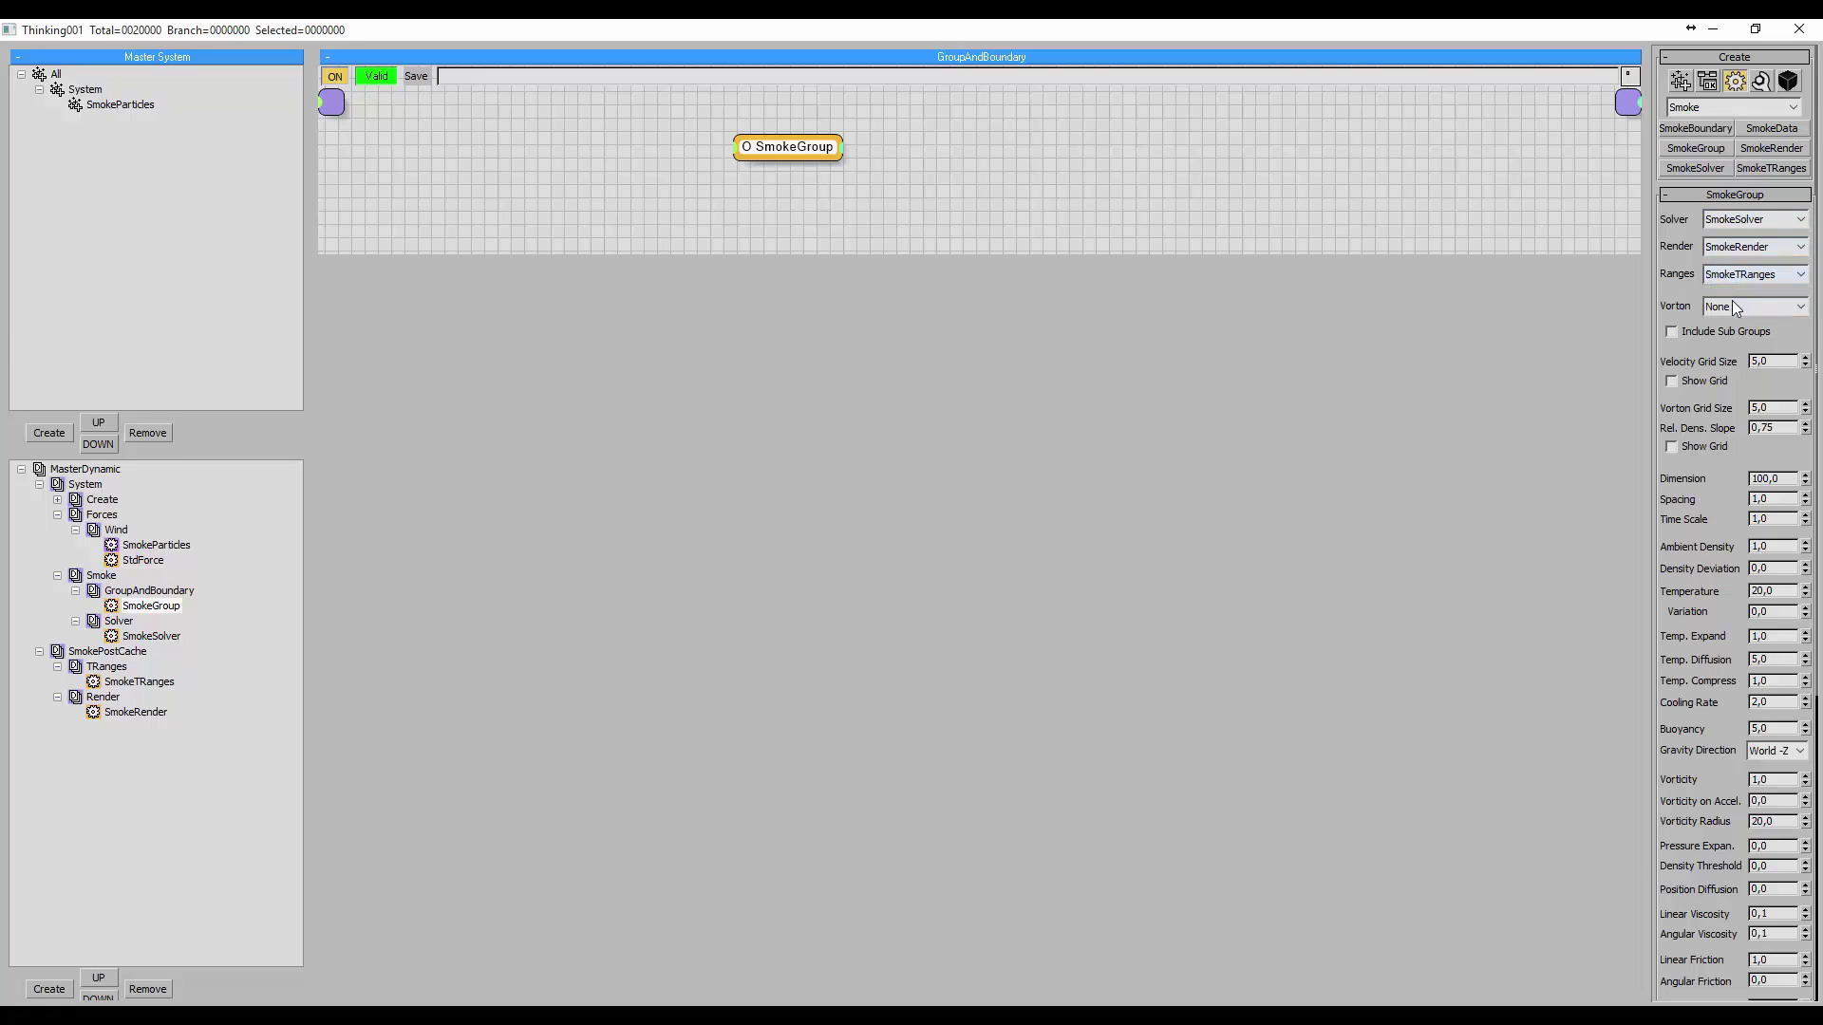
click(1732, 306)
click(1735, 359)
- Add a SmokeBoundary operator to GroupAndBoundary and assign SmokeSolver as its solver
click(1688, 128)
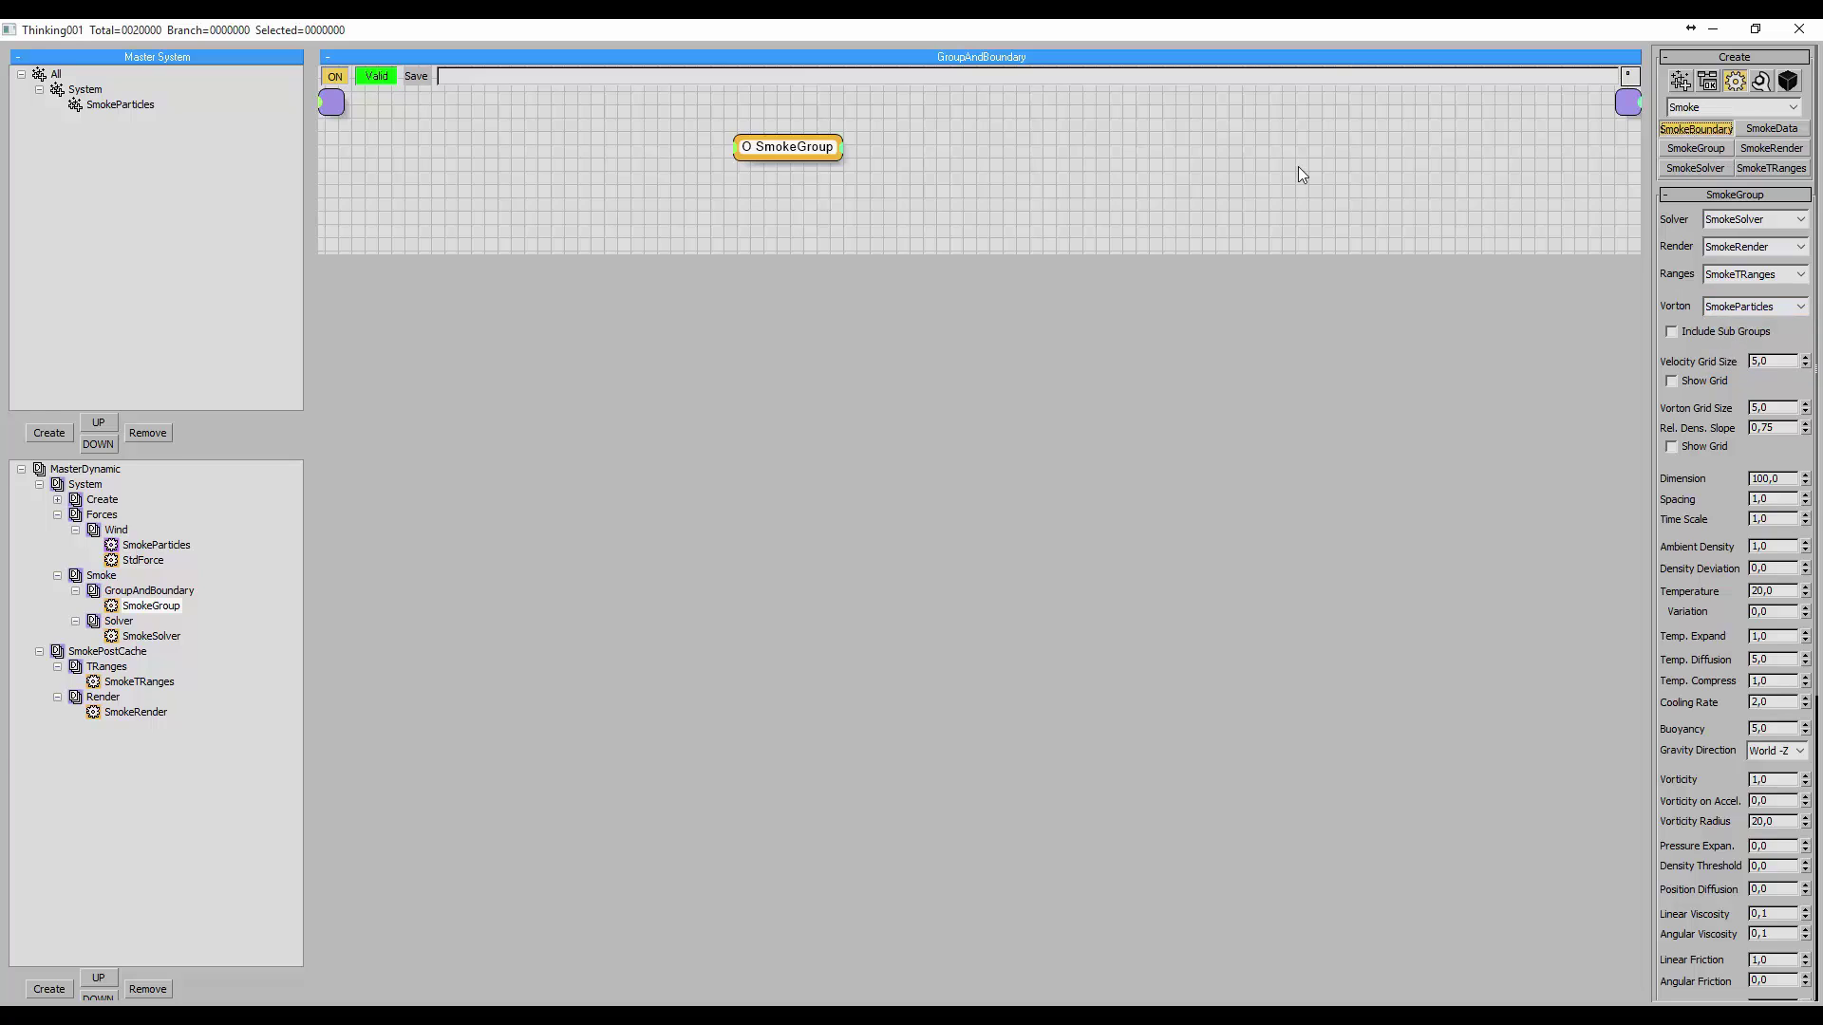
click(936, 163)
click(1740, 222)
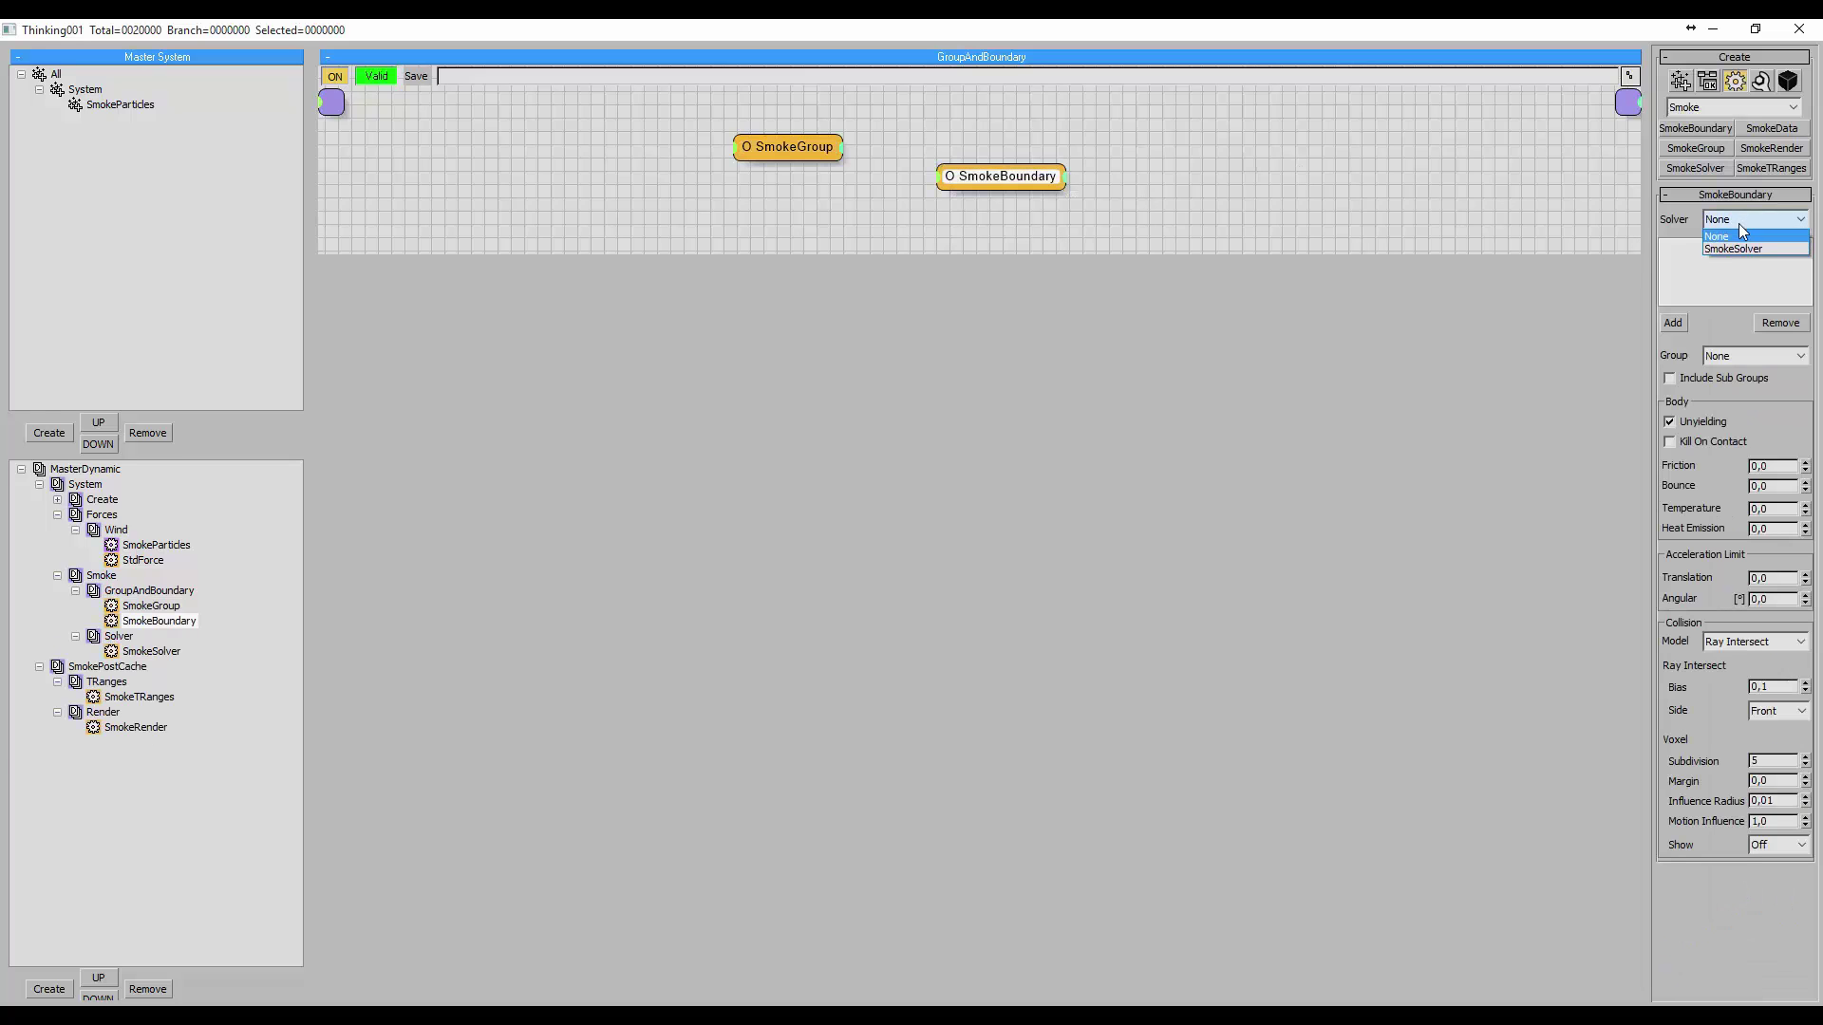
click(1738, 242)
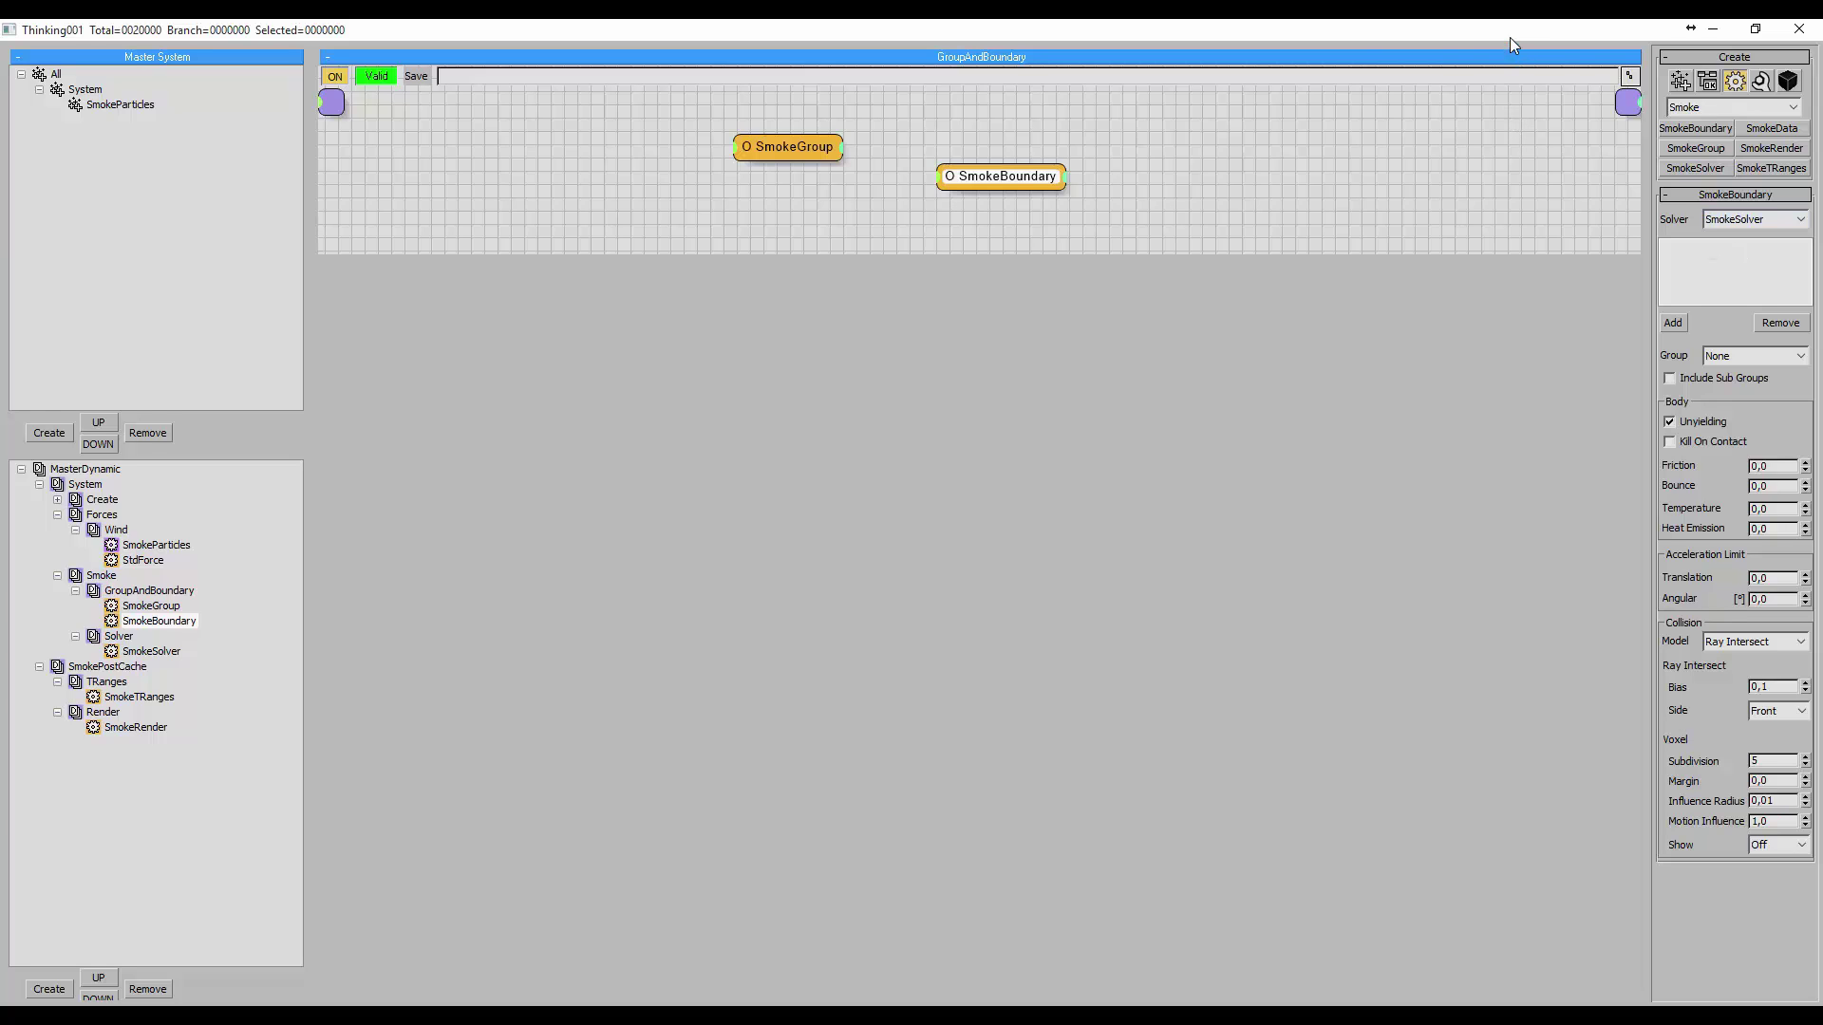
- Reveal the viewports behind the particle editor and add Text001 and Box001 as SmokeBoundary collision objects
click(1755, 29)
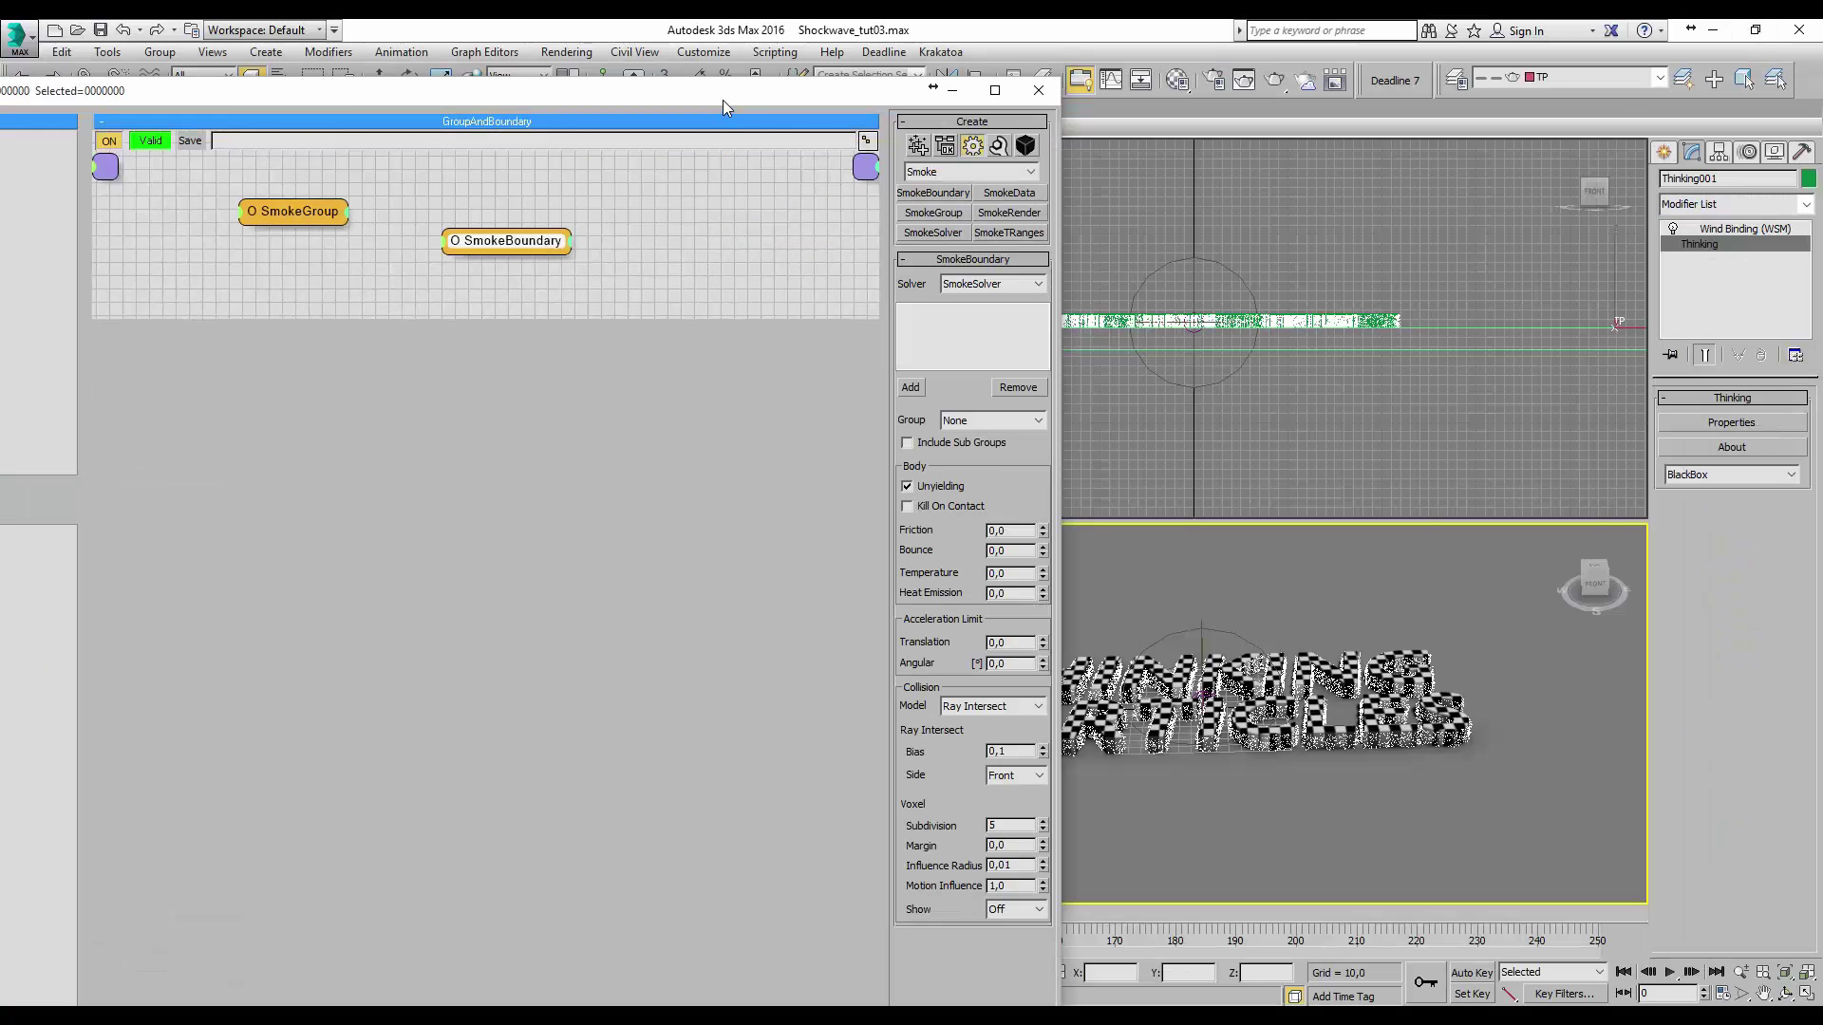
drag(722, 100, 574, 98)
click(763, 385)
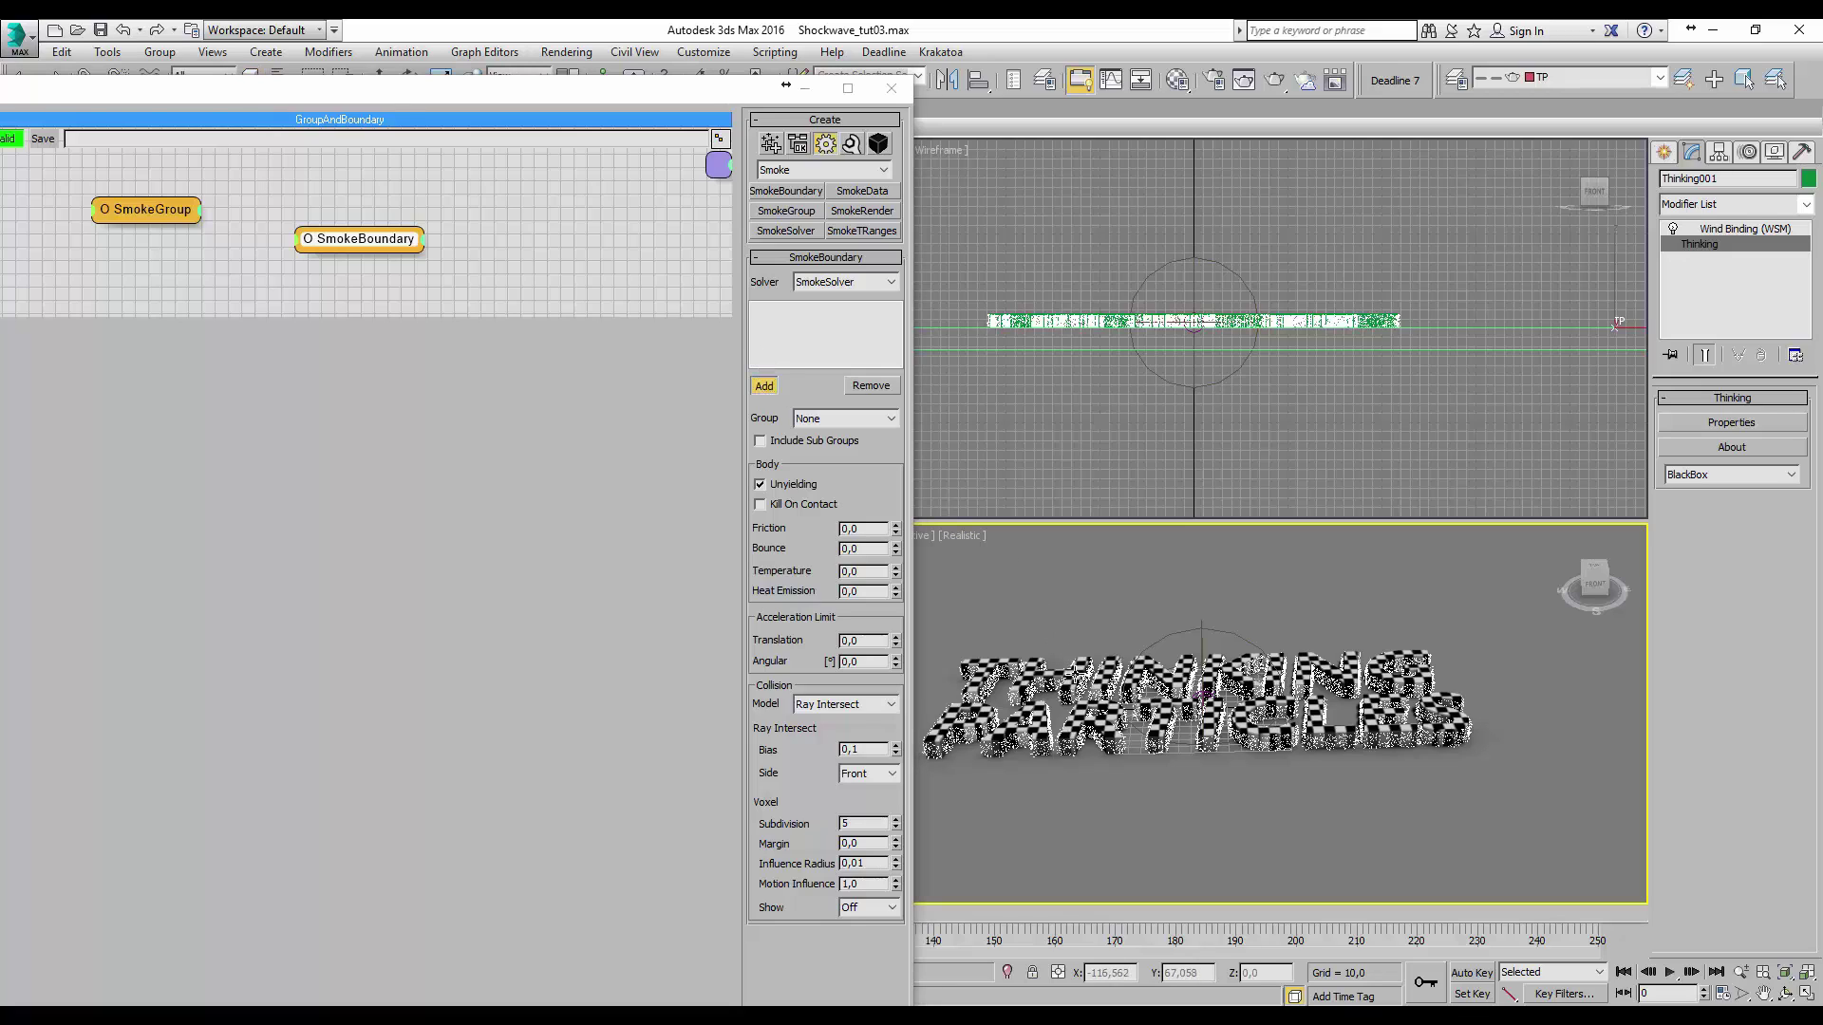
click(1070, 671)
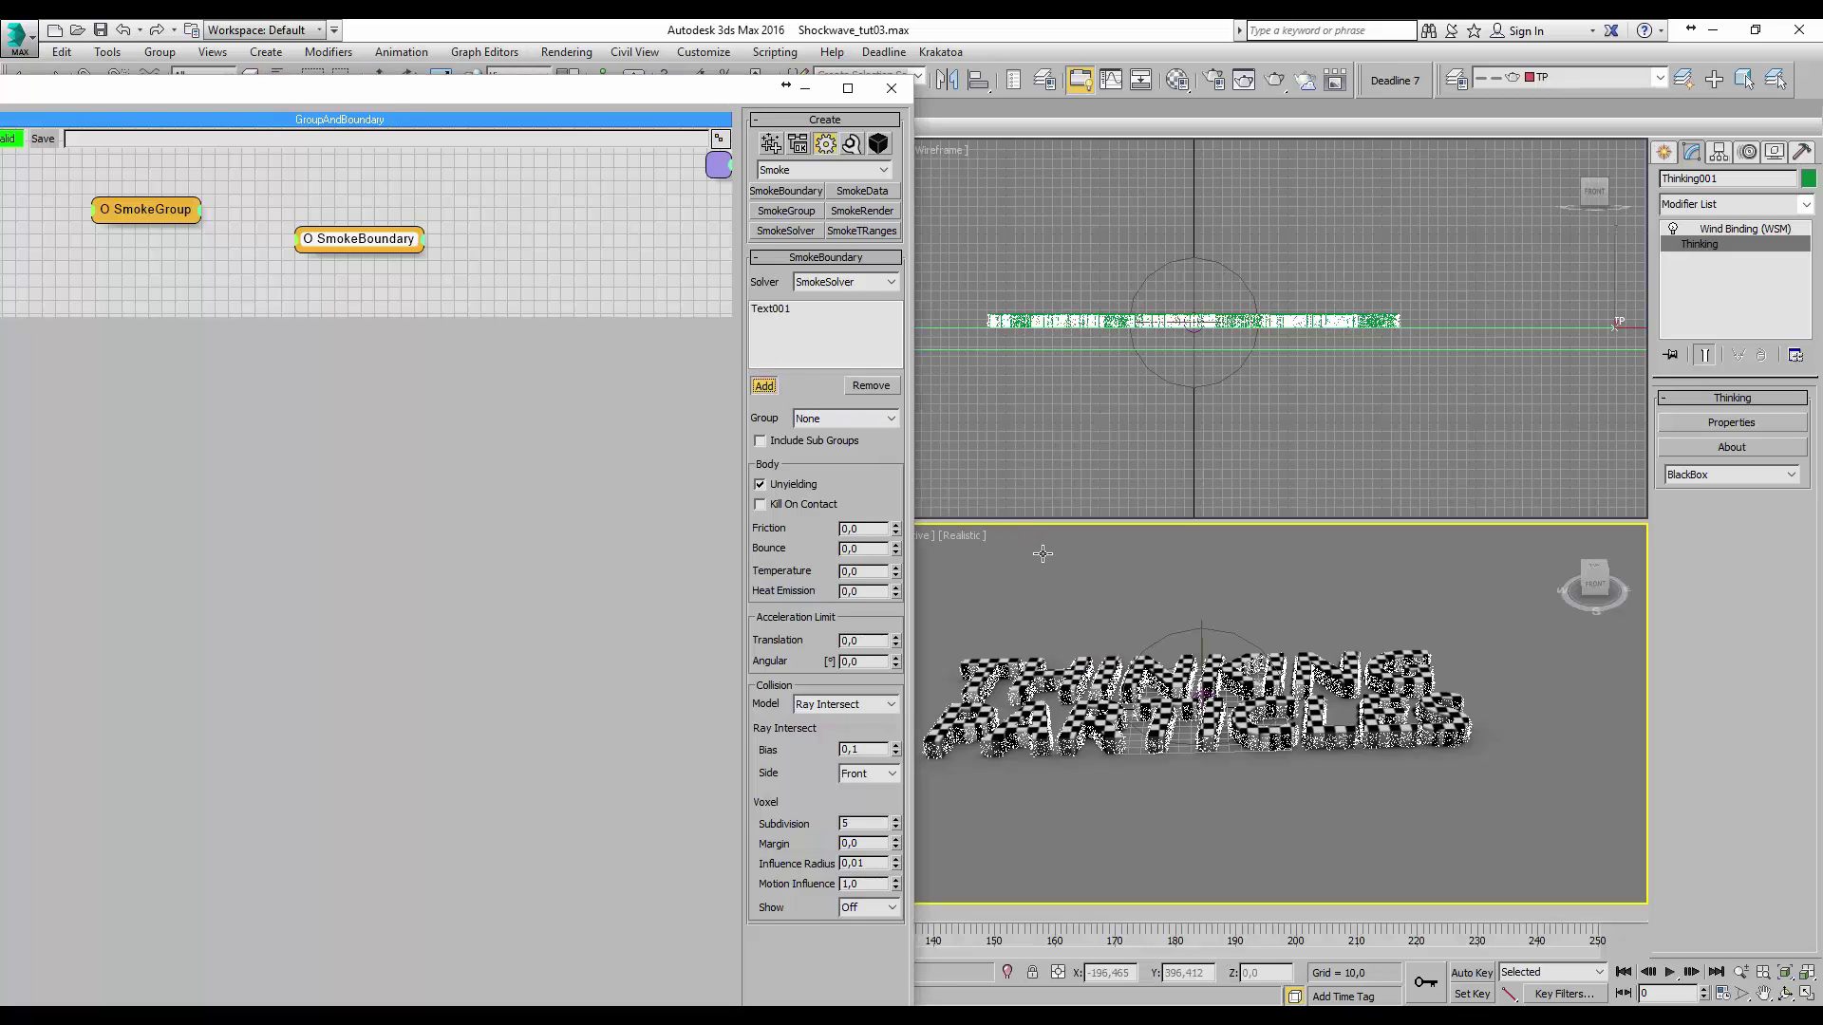
click(1071, 570)
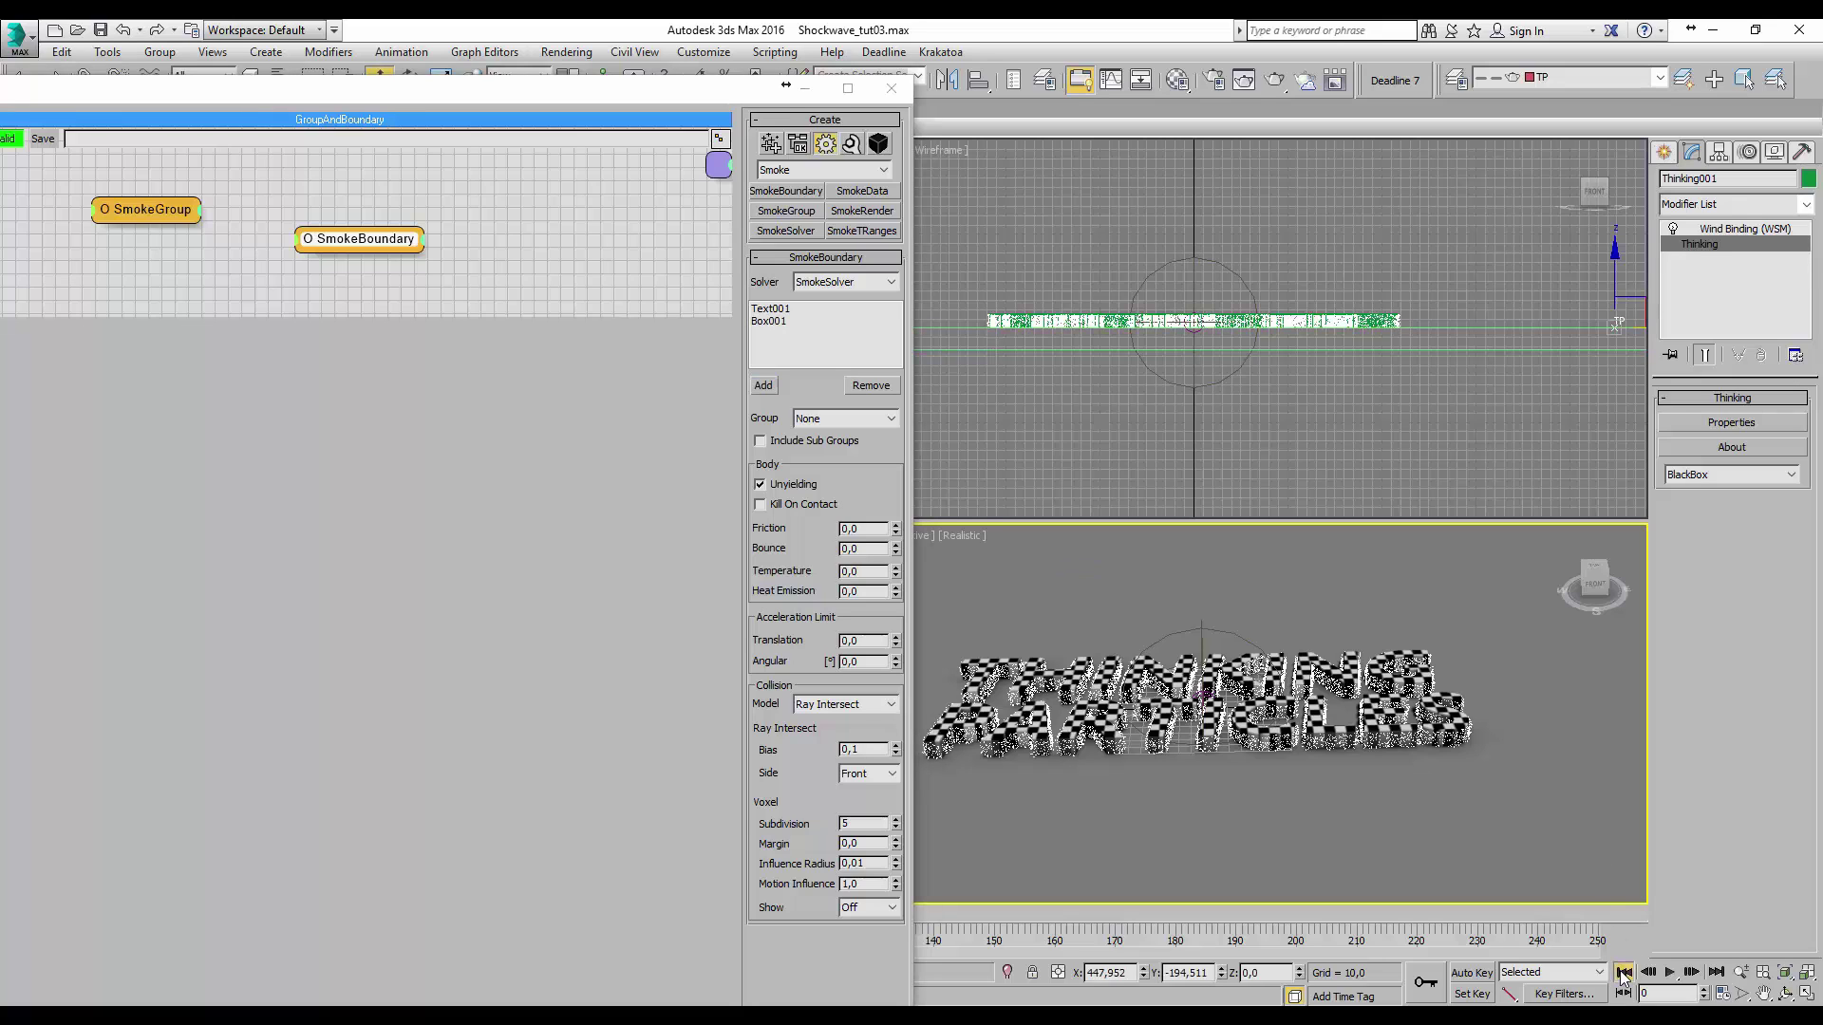
- Play the smoke simulation to check how it moves around the text, and return to the first frame
click(1670, 972)
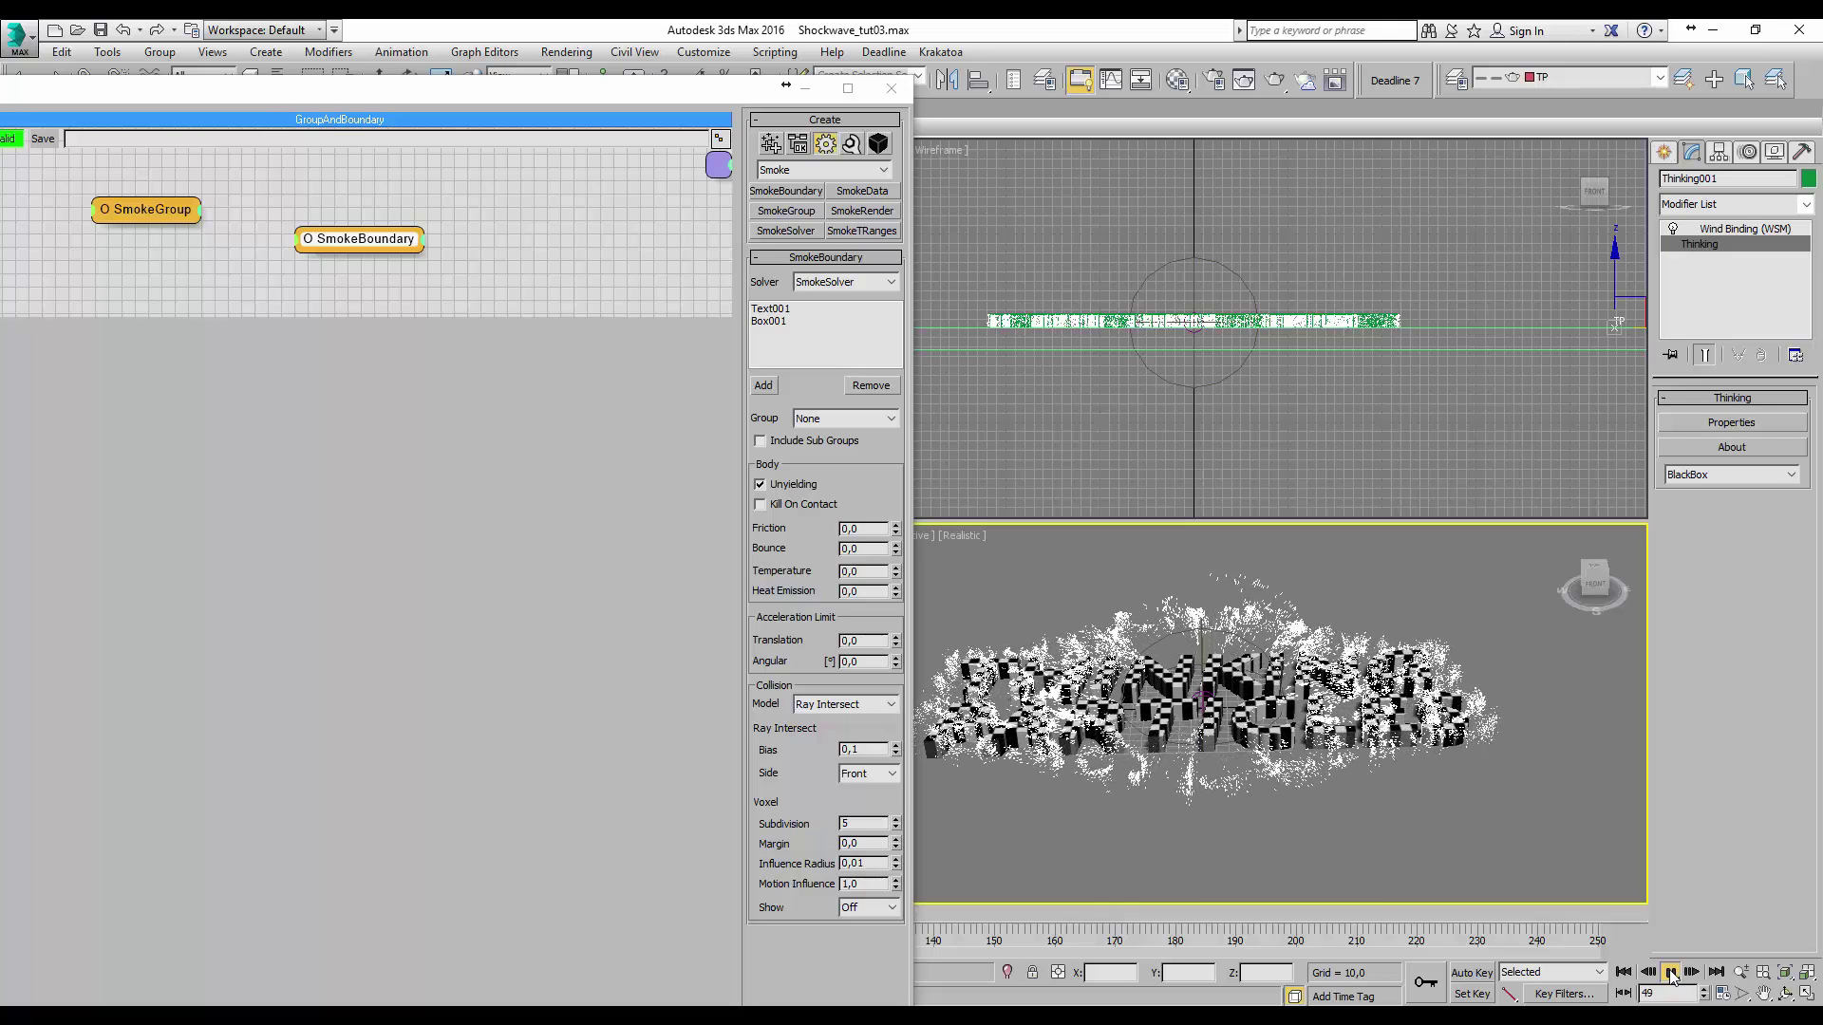
click(1670, 972)
click(1623, 973)
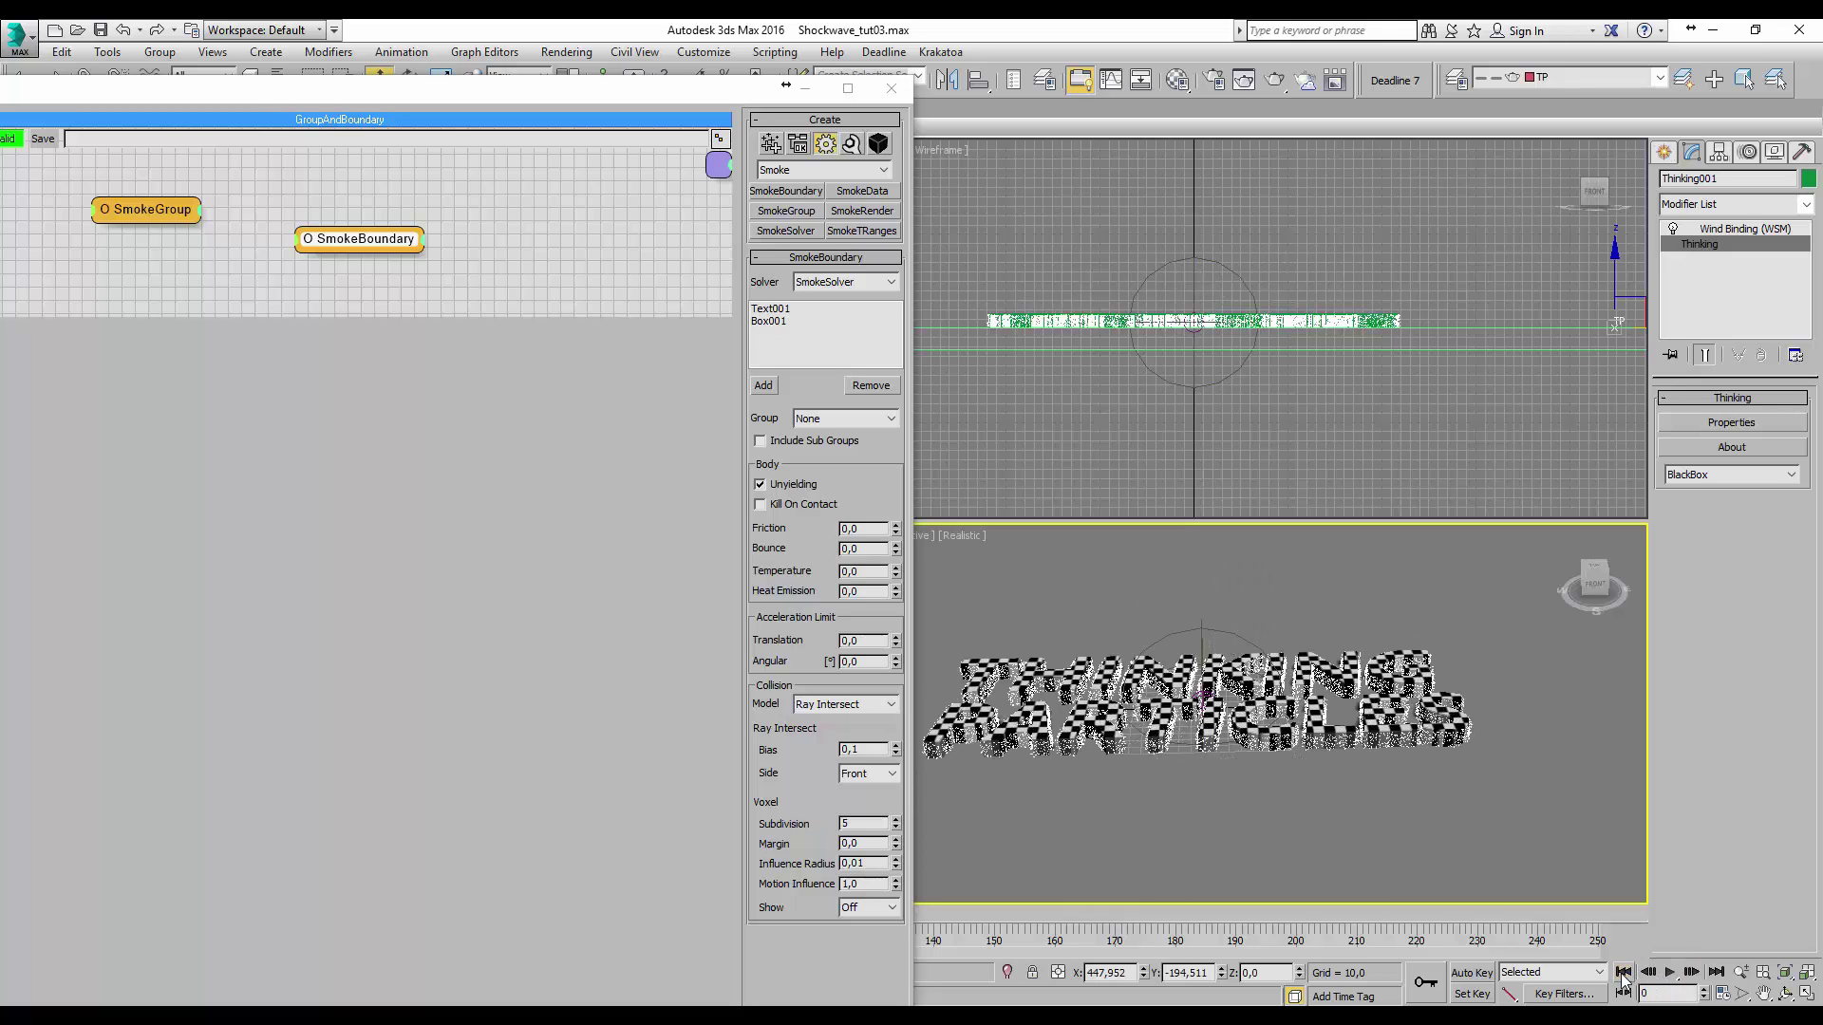
- Set the SmokeGroup's spacing to 10, preview the simulation and rewind to the start
click(131, 210)
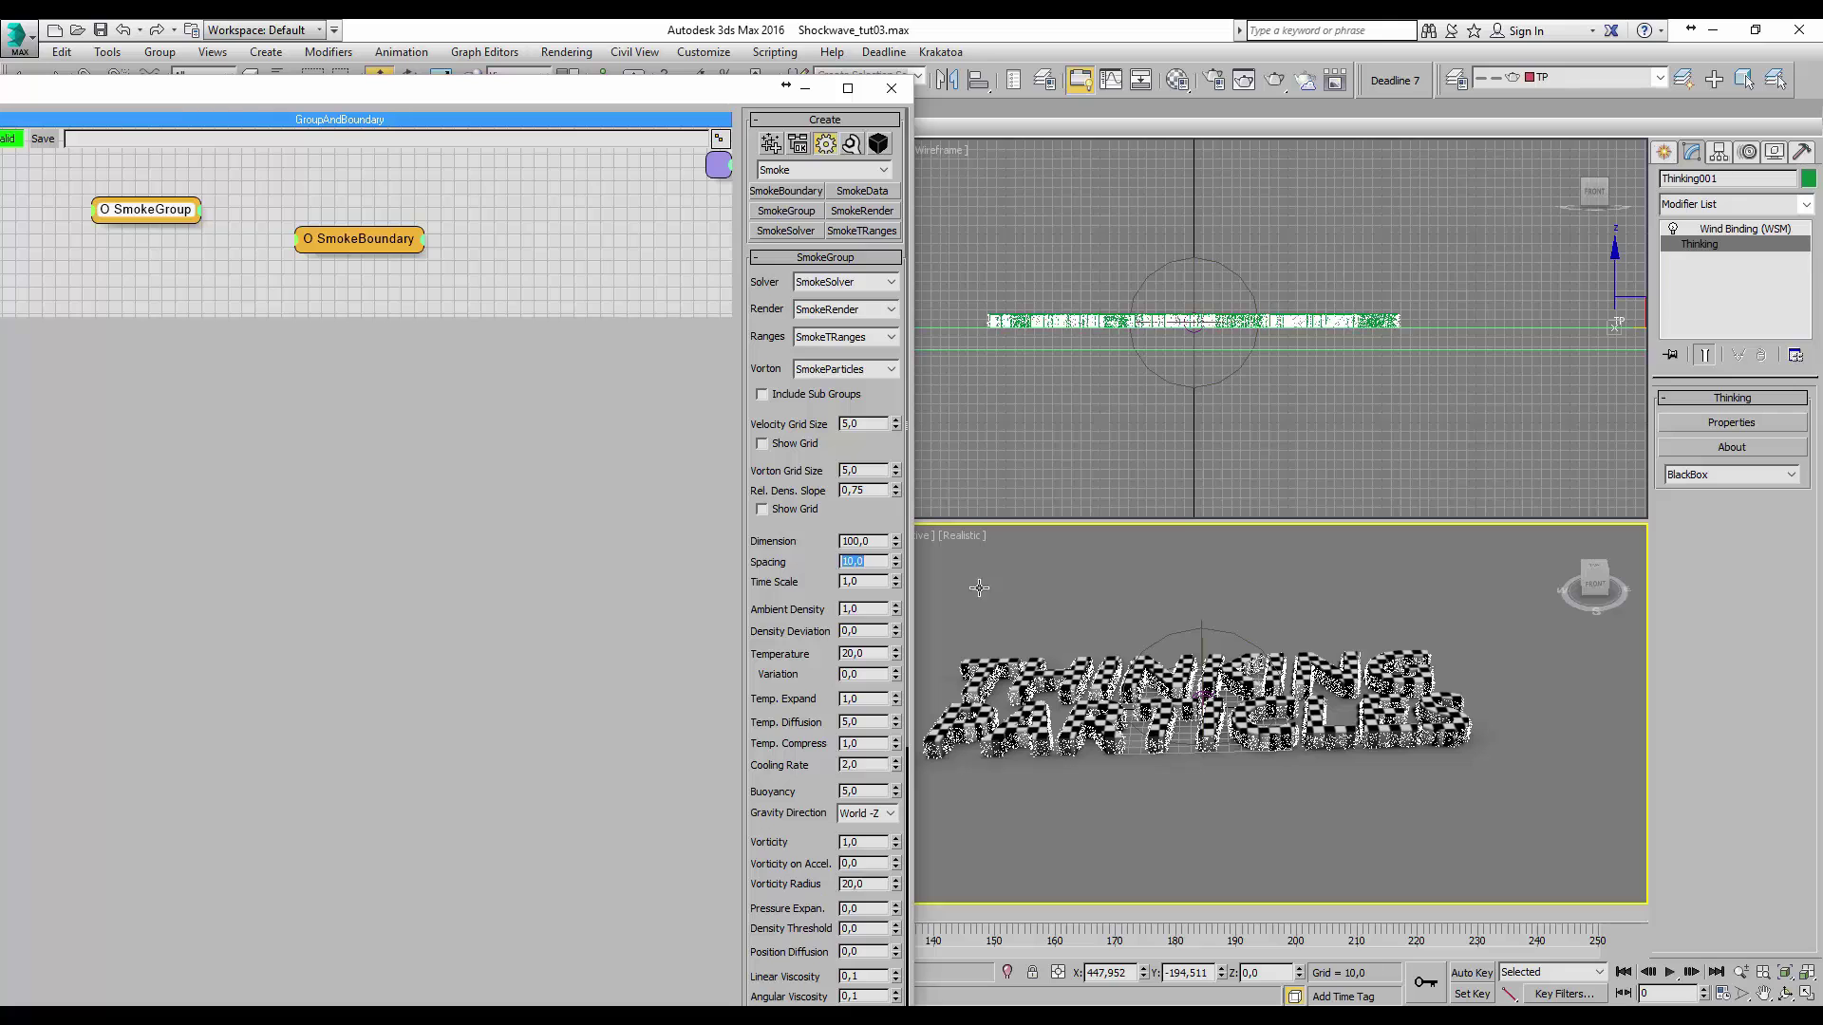
click(1671, 973)
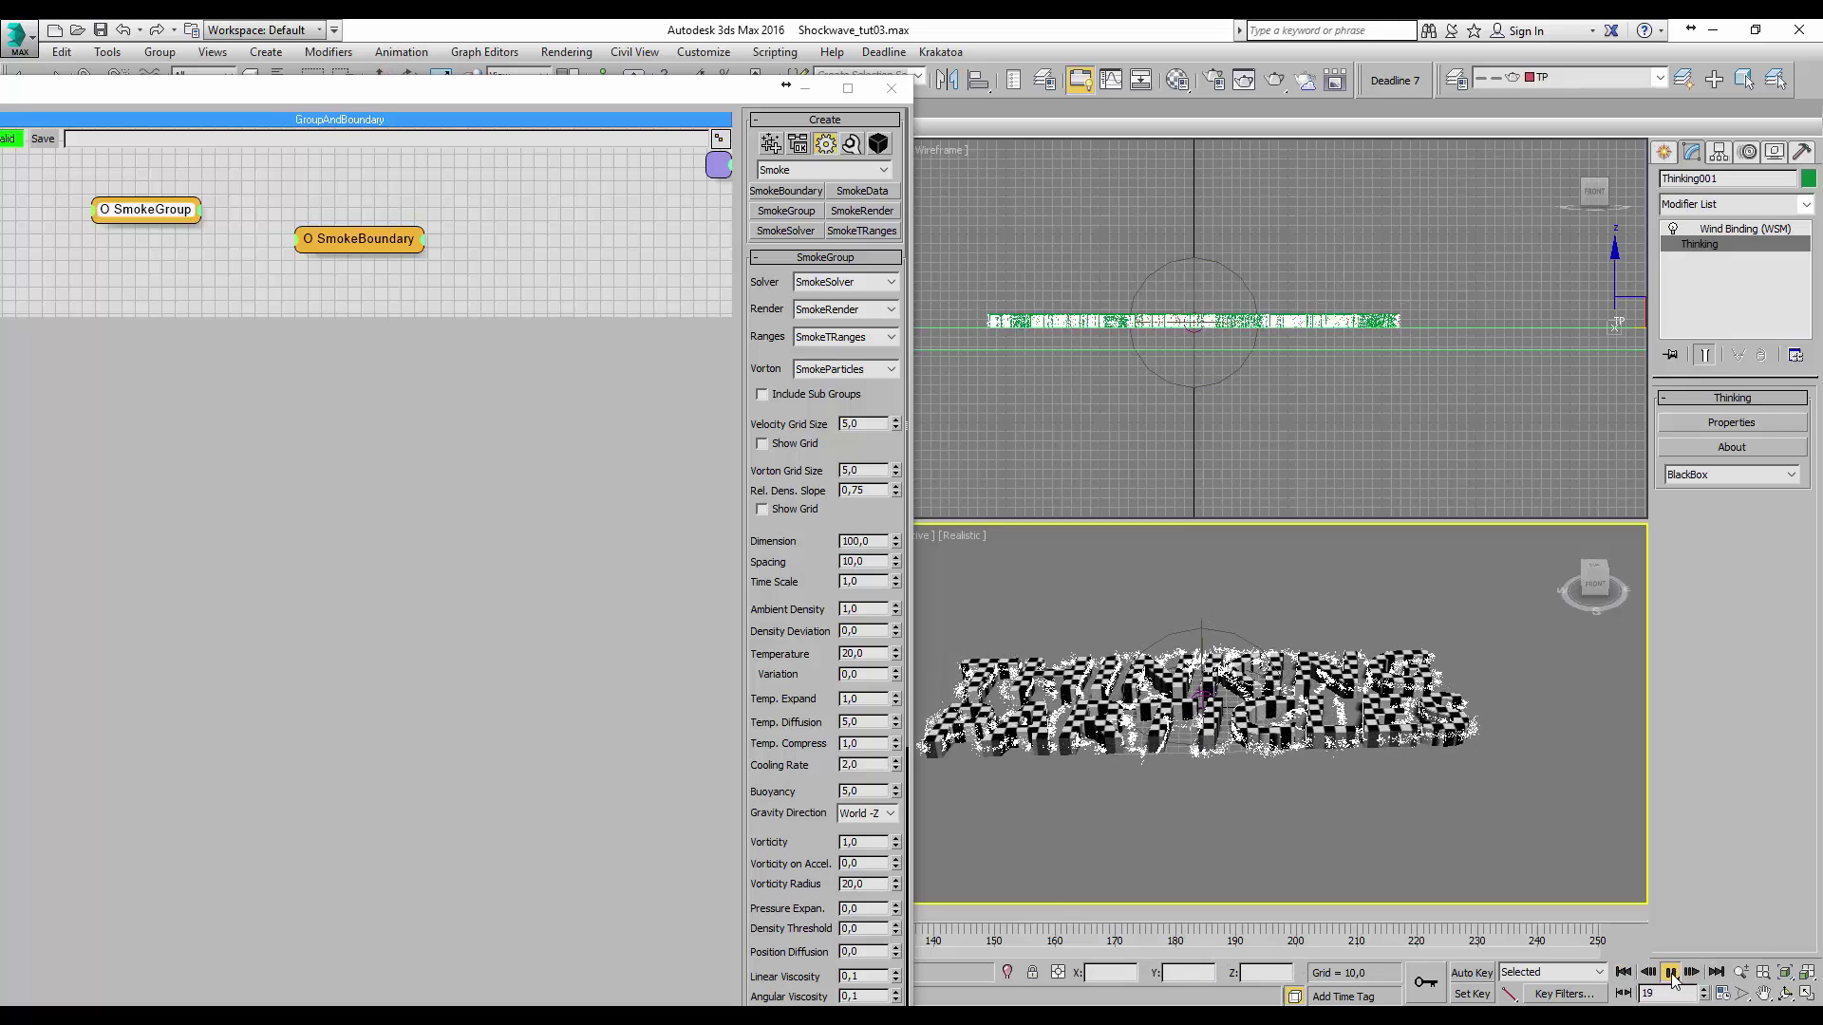
click(1671, 972)
click(1625, 972)
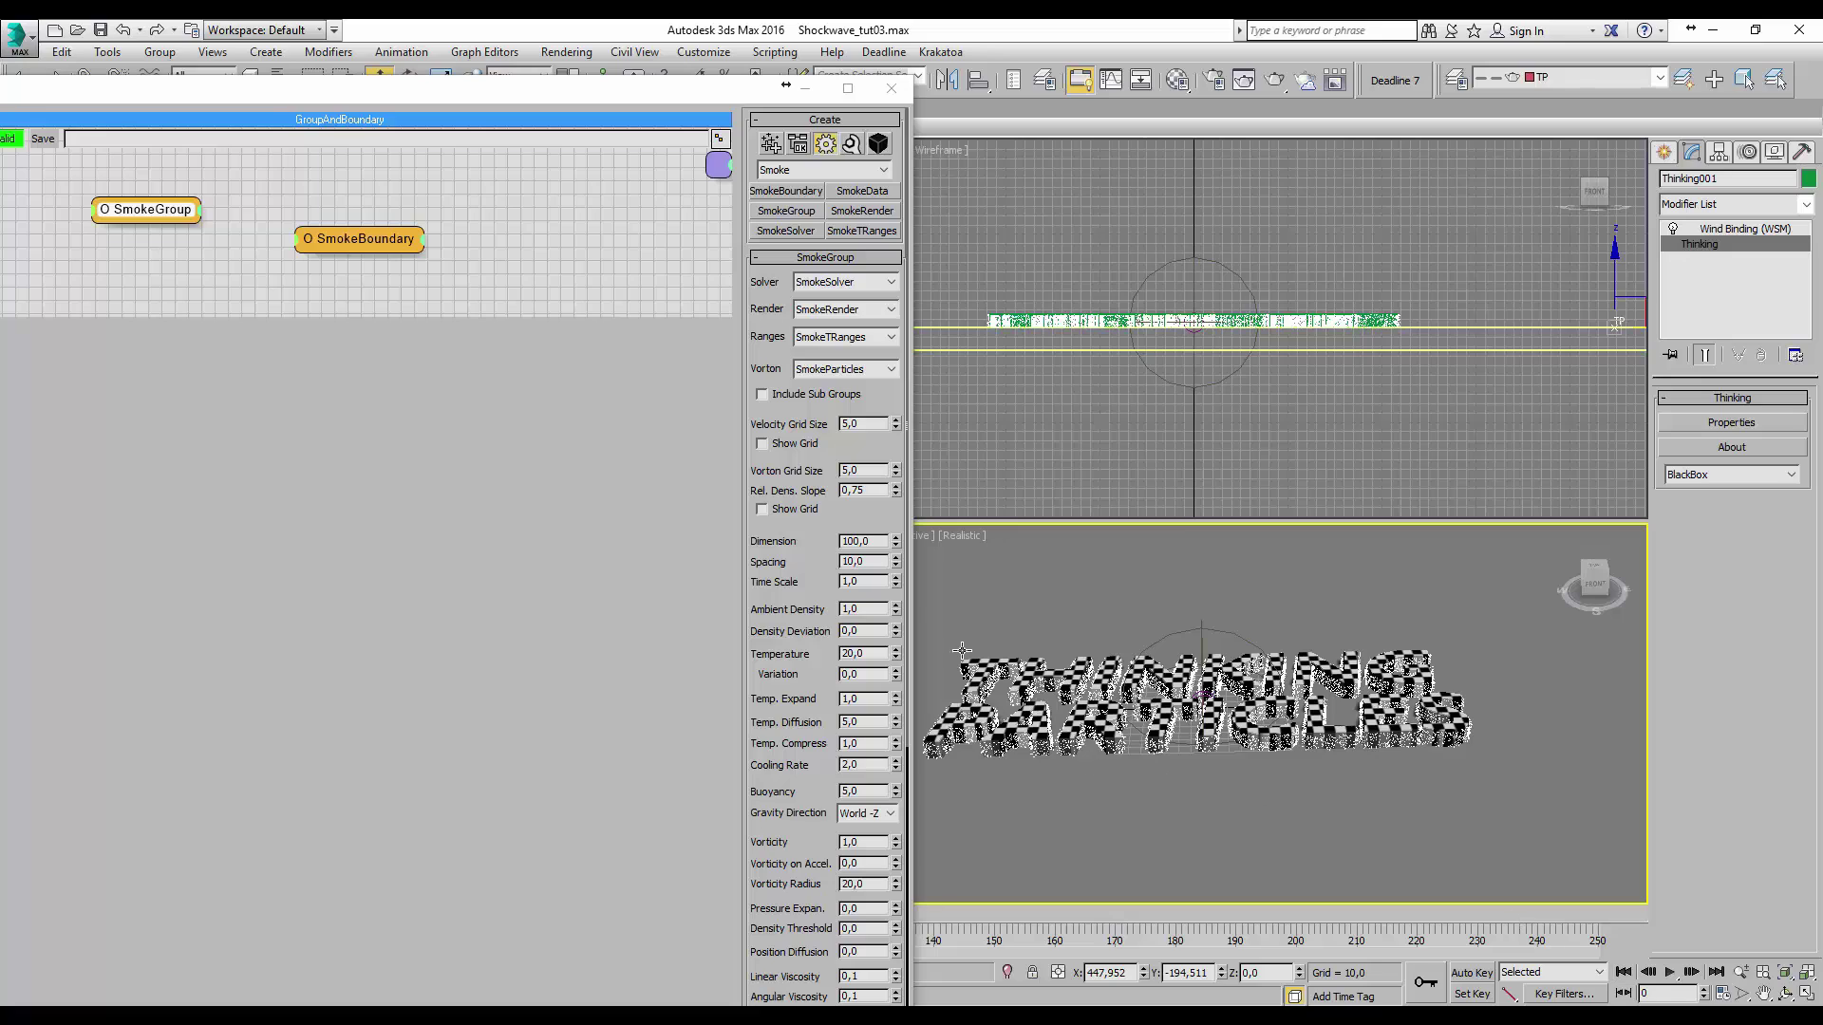
- Set the SmokeGroup's spacing to 0.5, preview the simulation and rewind to the start
double_click(872, 560)
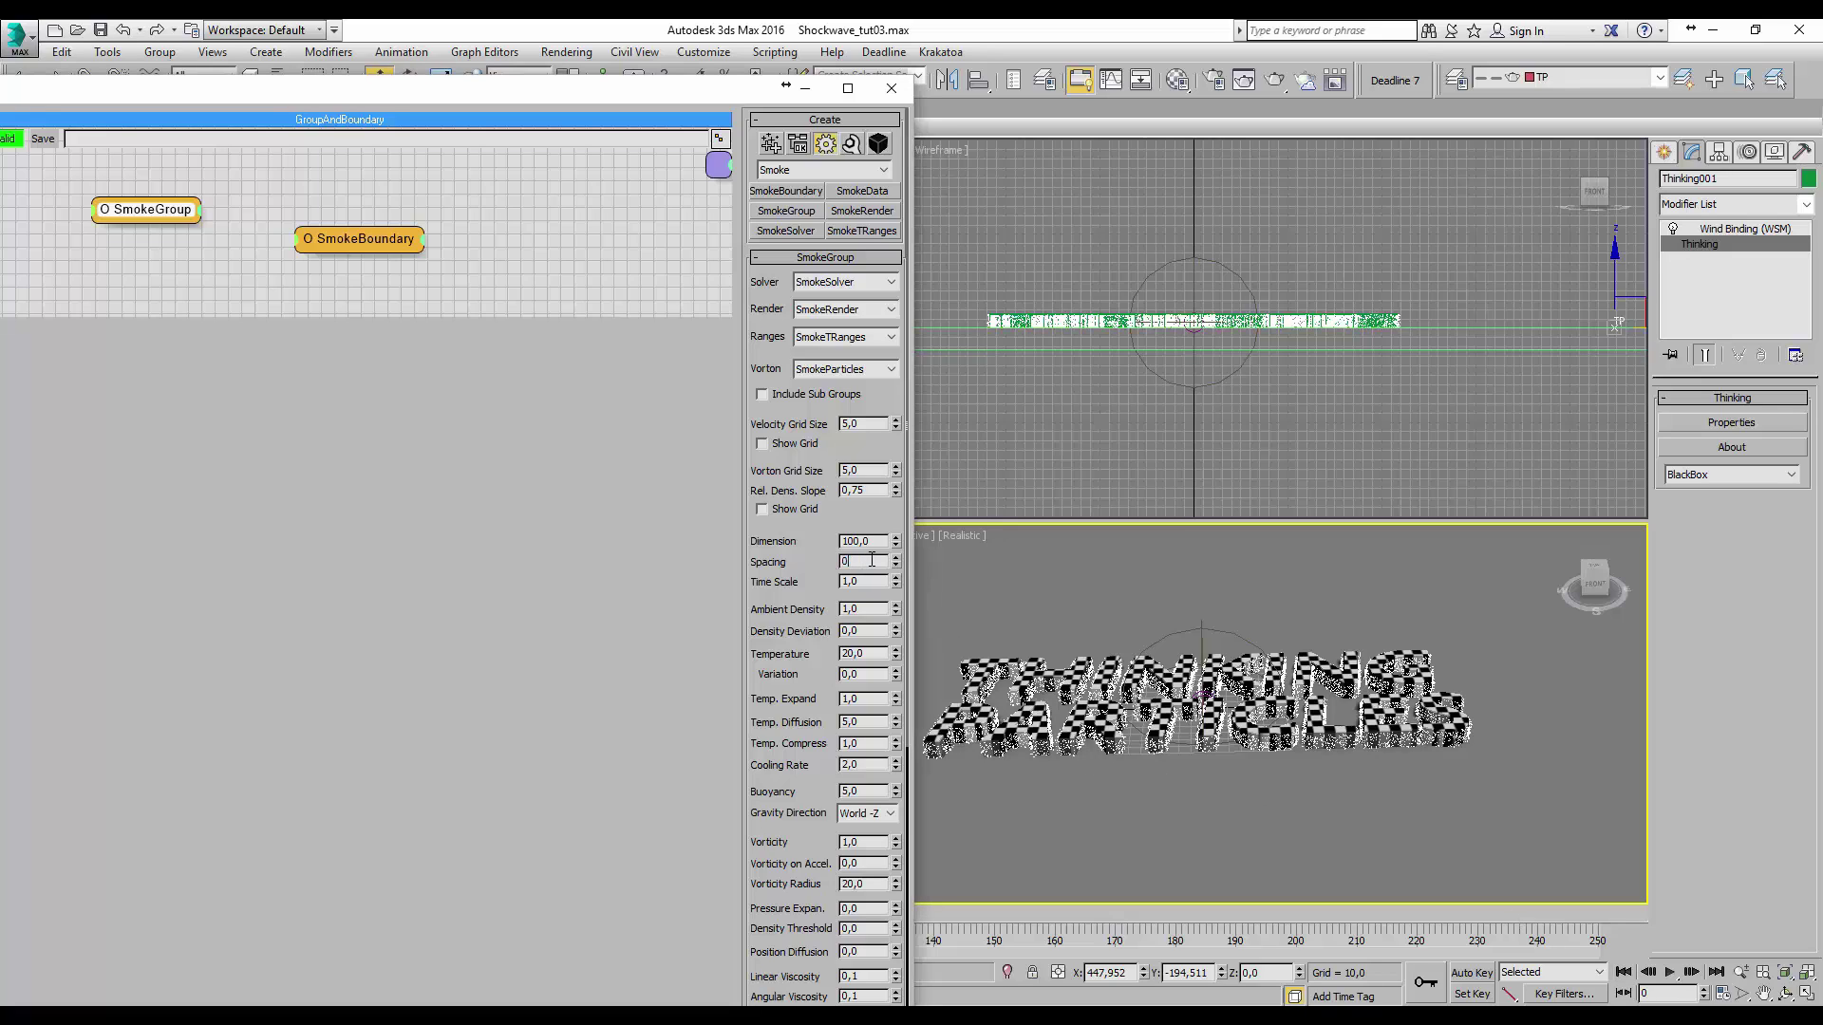
key(Return)
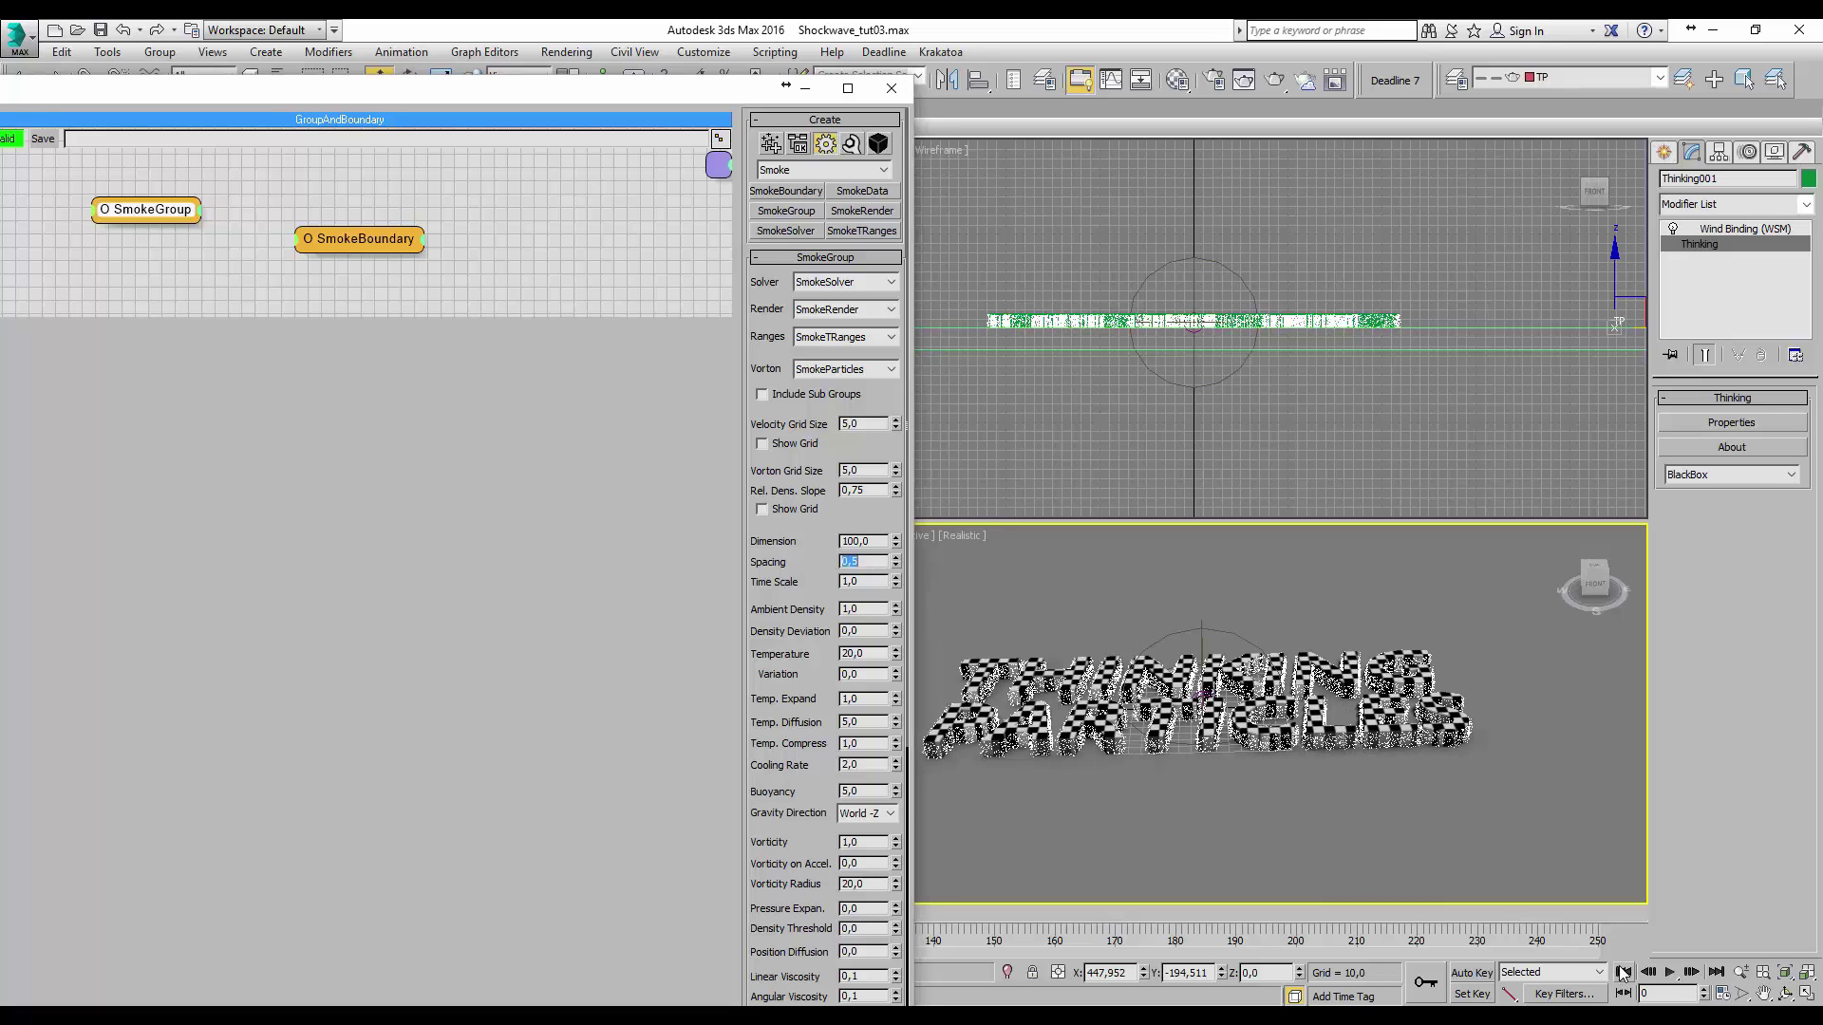
click(1670, 974)
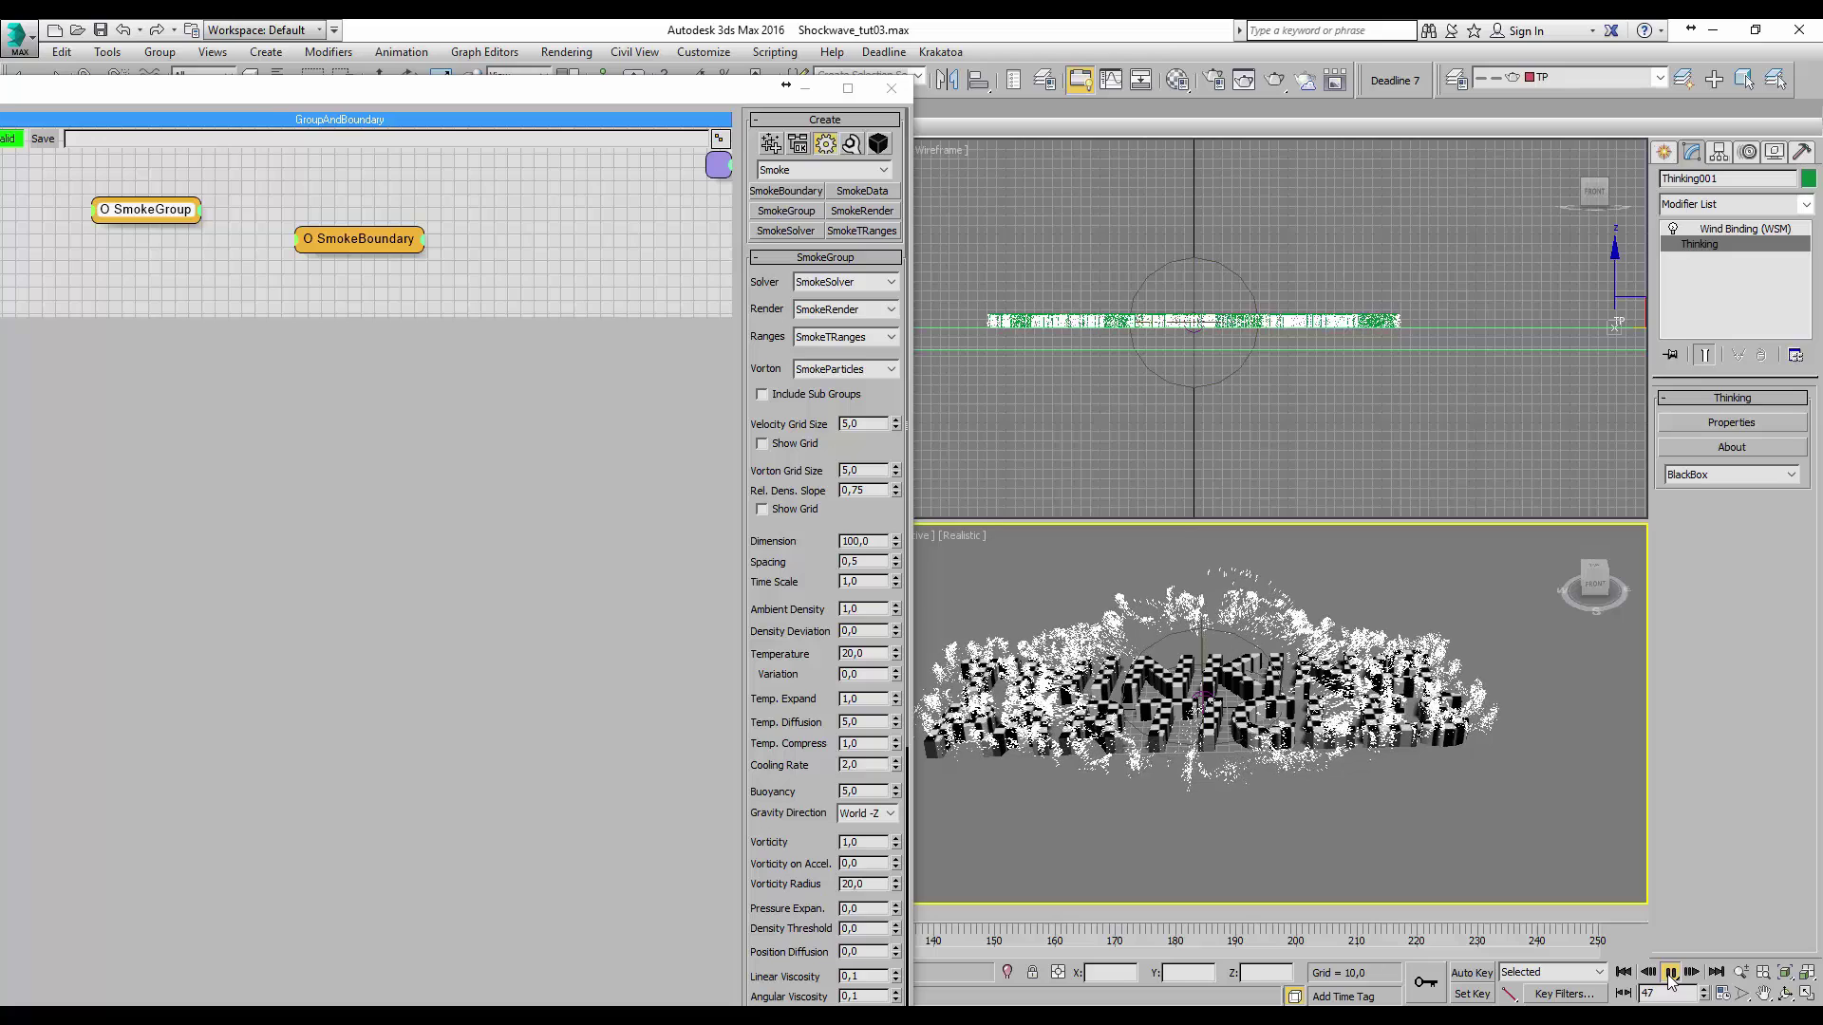
click(1670, 974)
click(1624, 974)
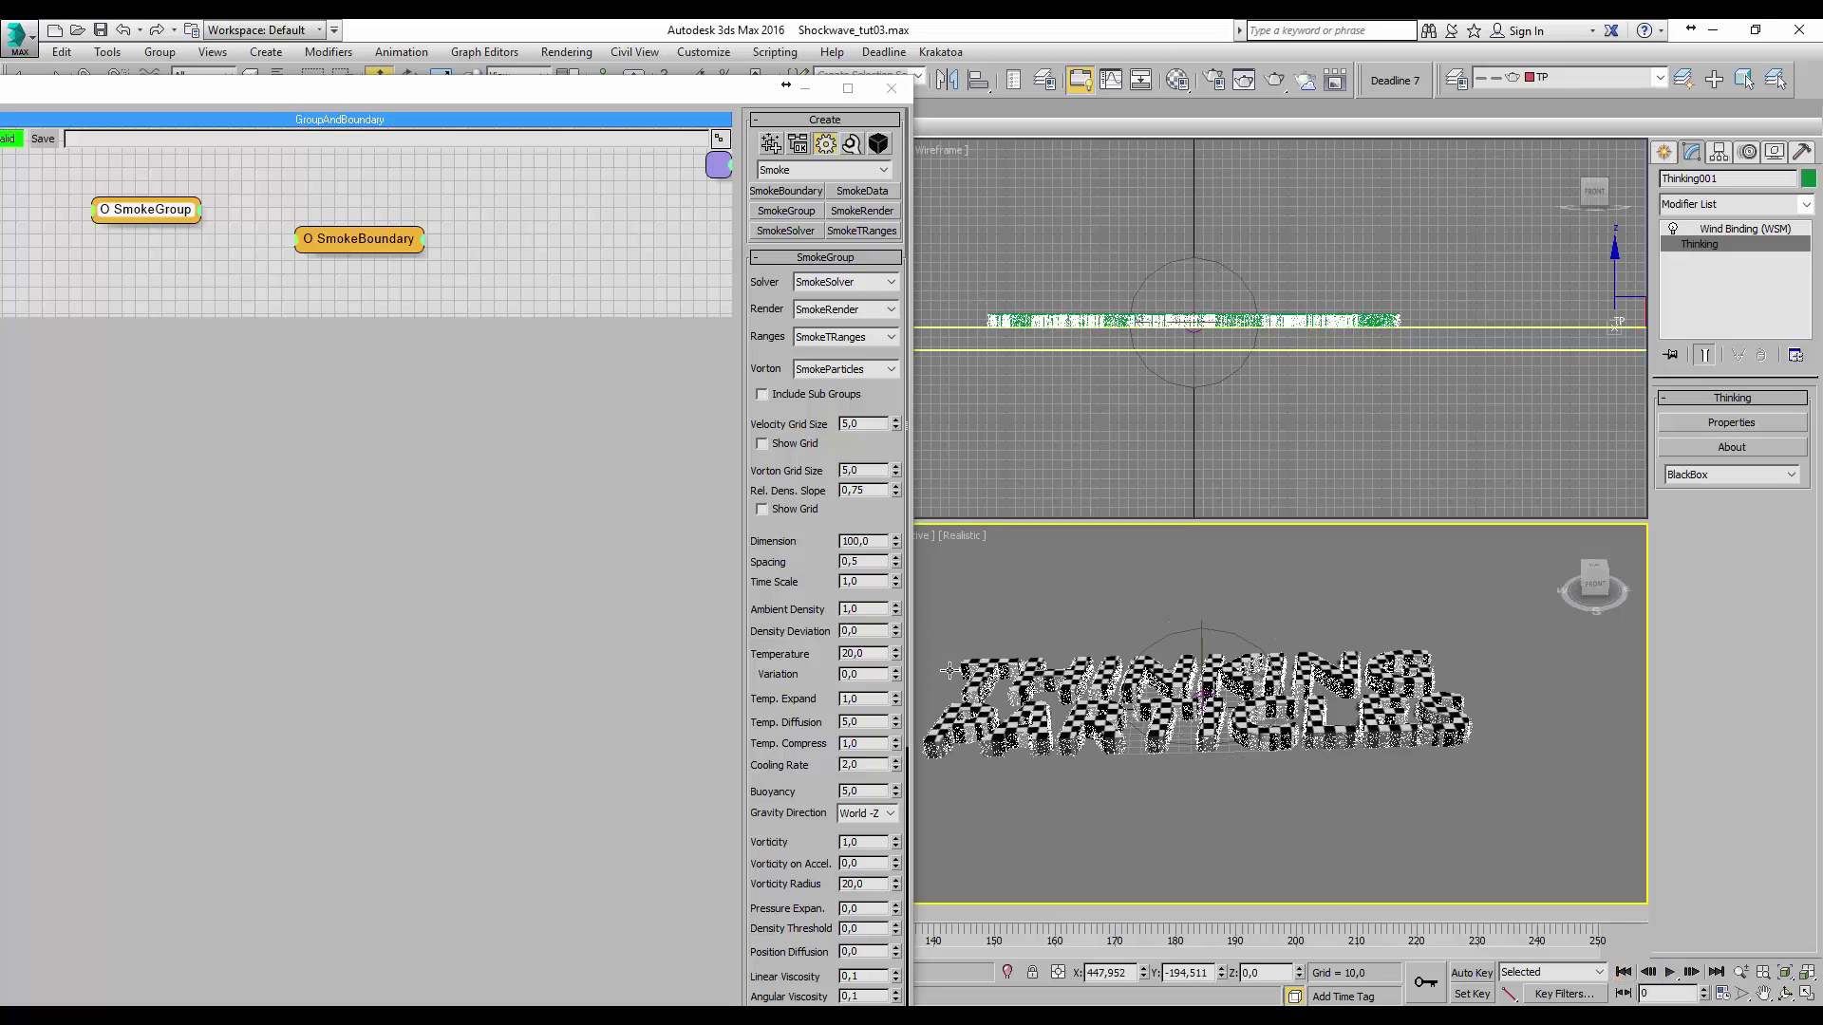
- Set the SmokeGroup's spacing to 0.1, preview the simulation and rewind to the start
double_click(864, 564)
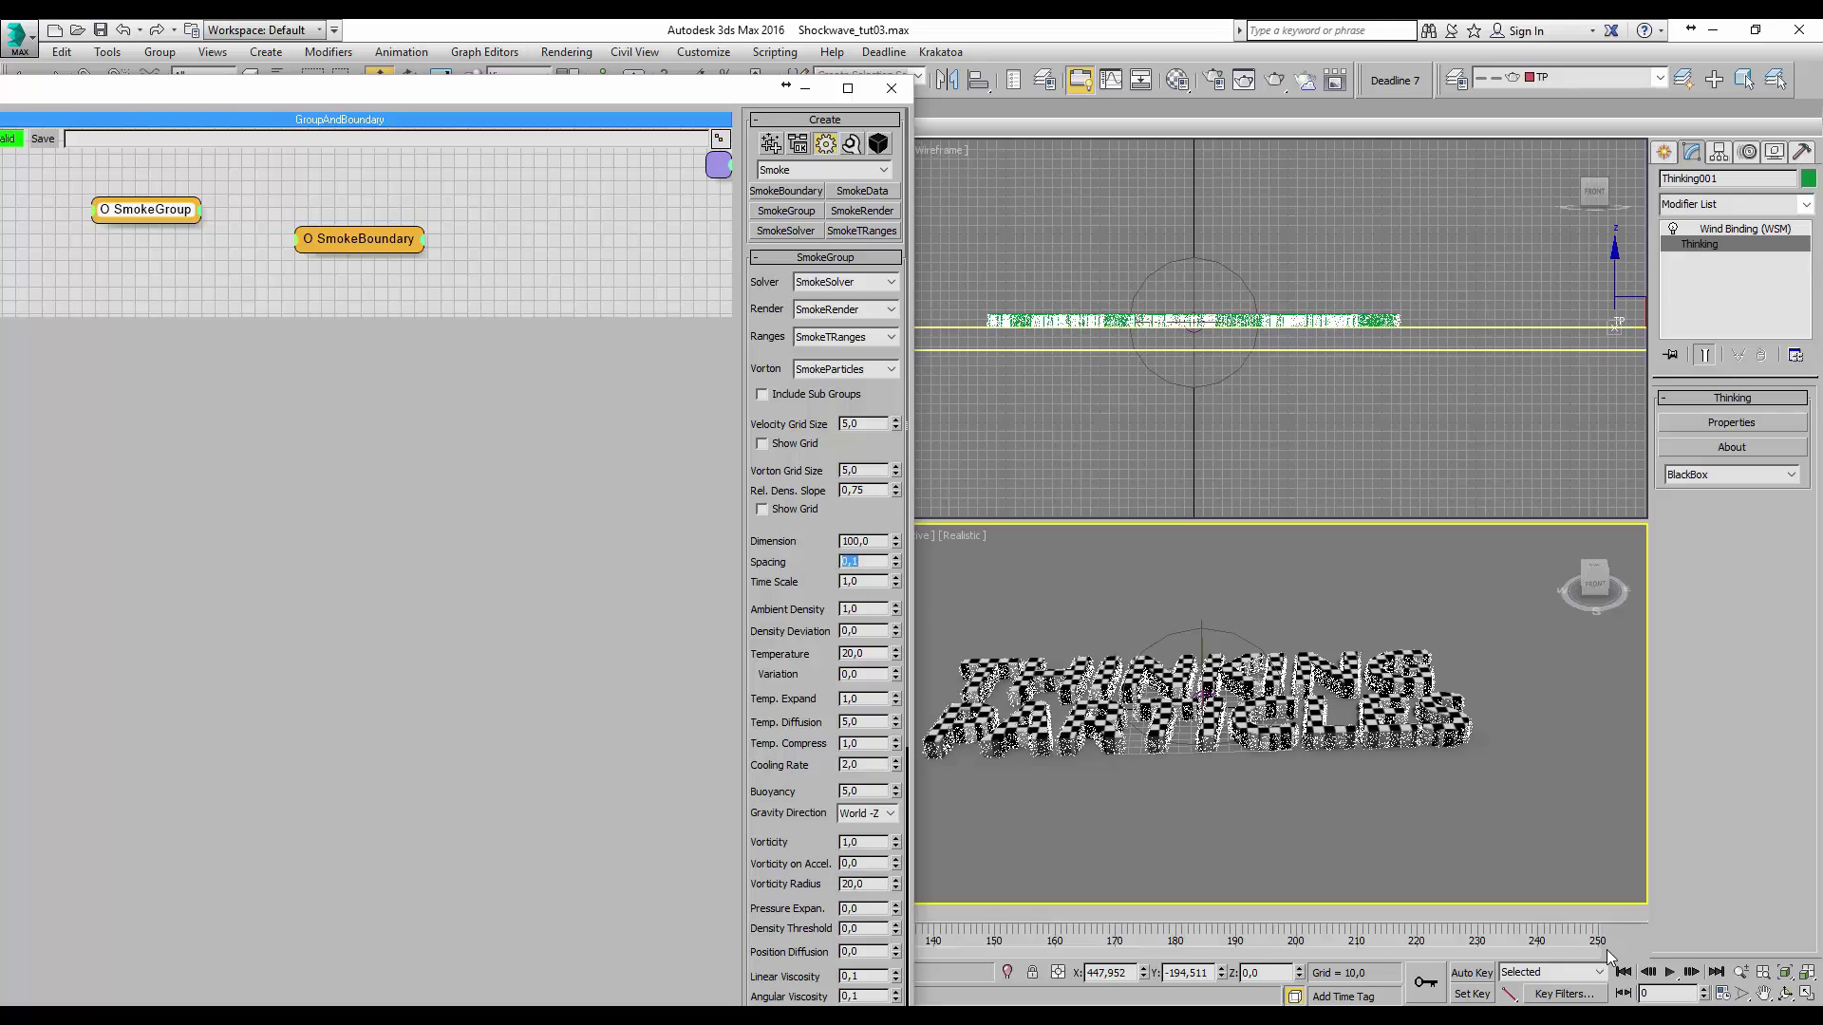
click(1669, 974)
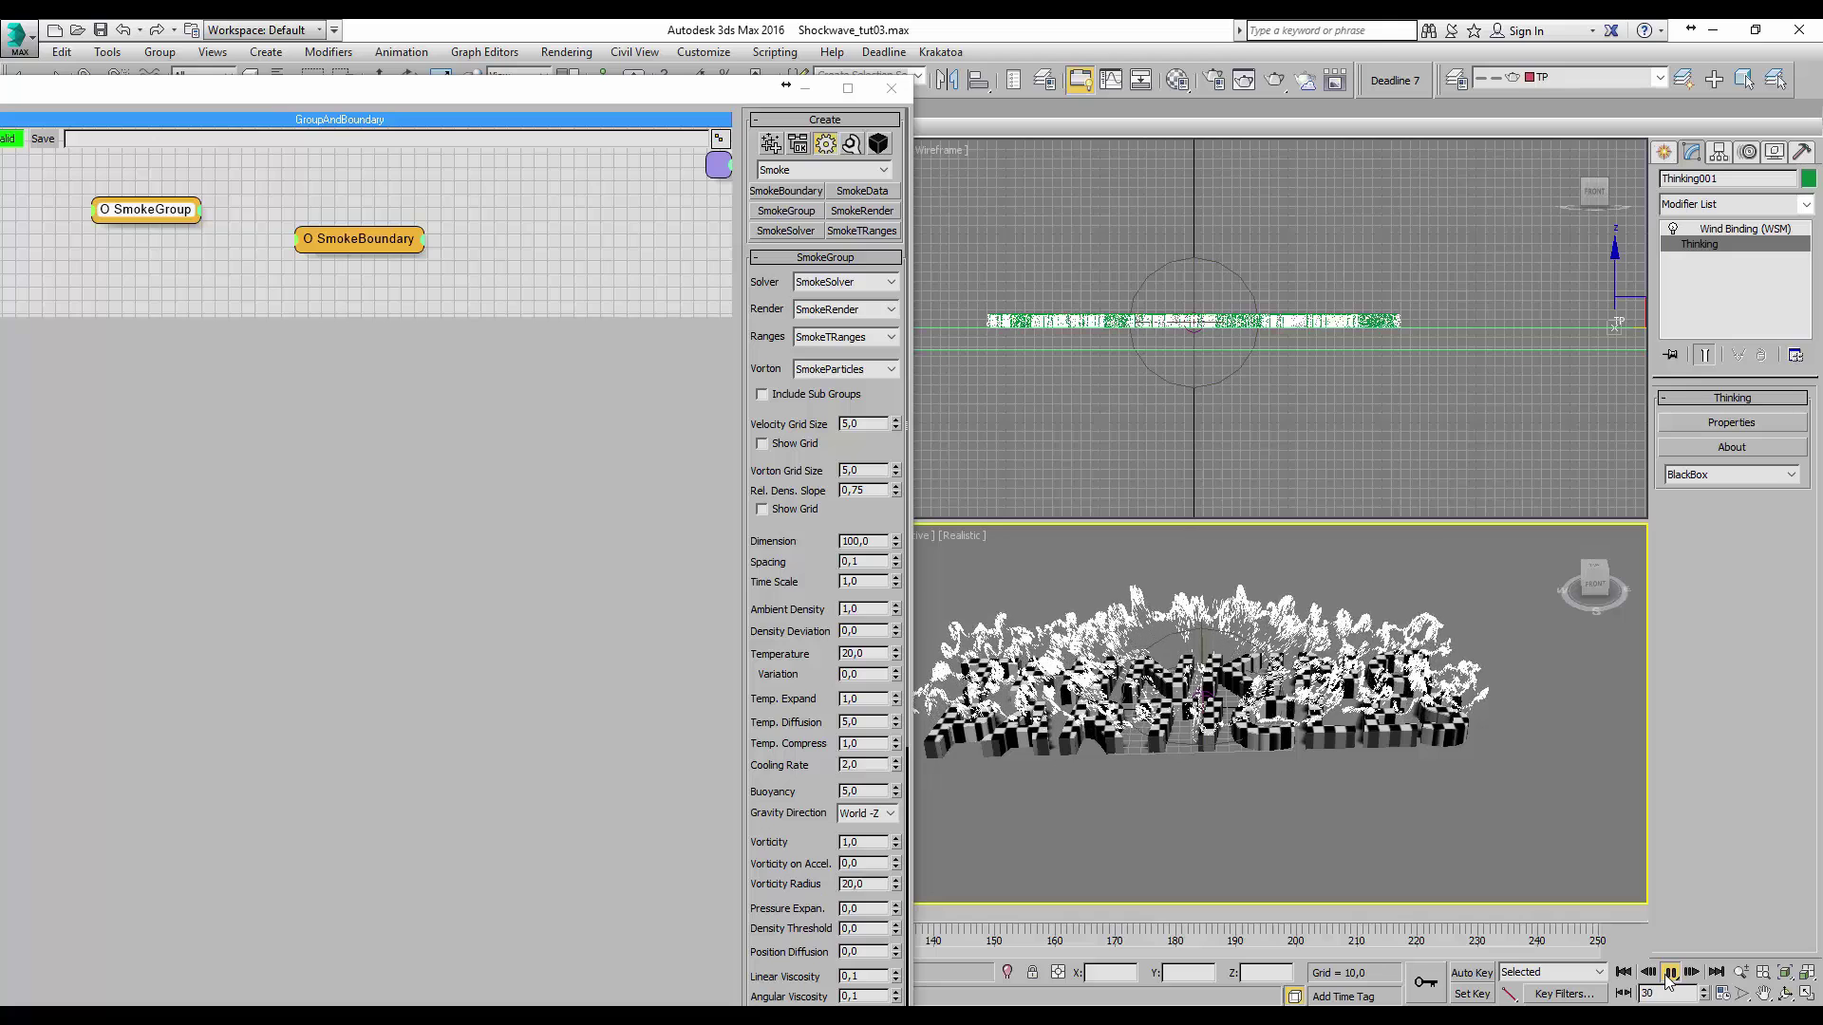
click(1670, 975)
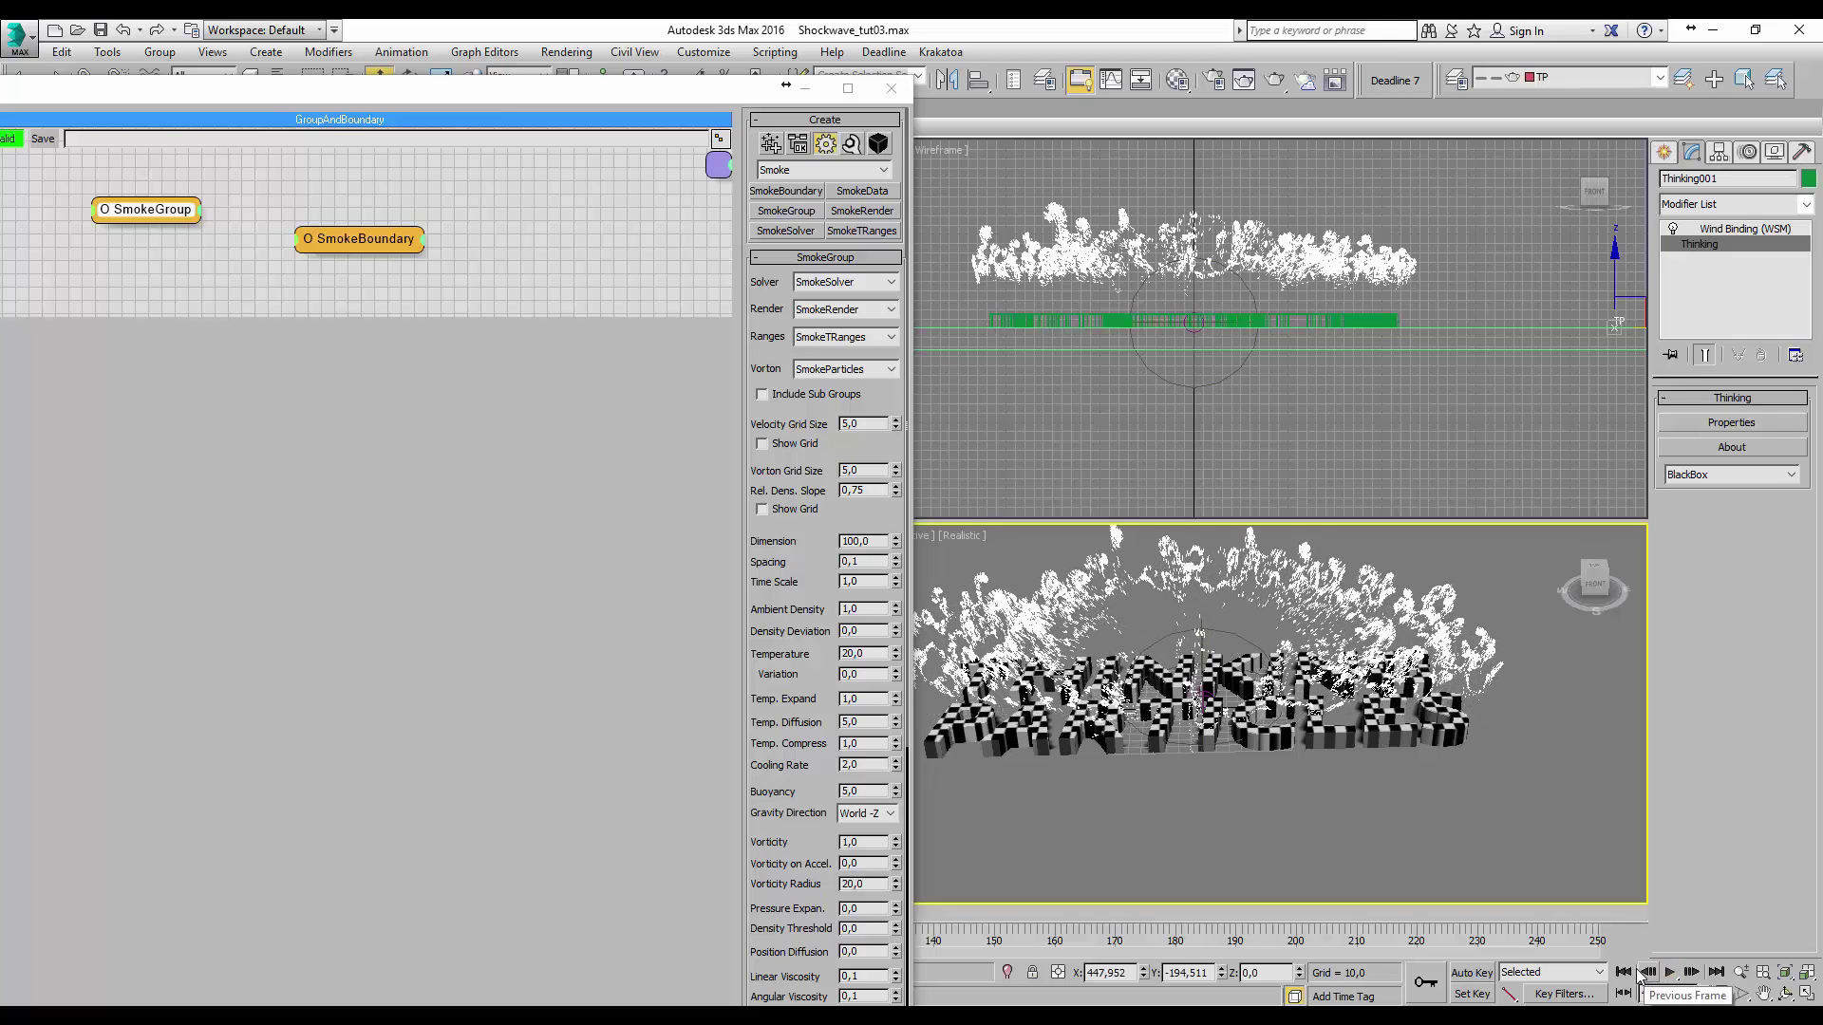
click(1623, 972)
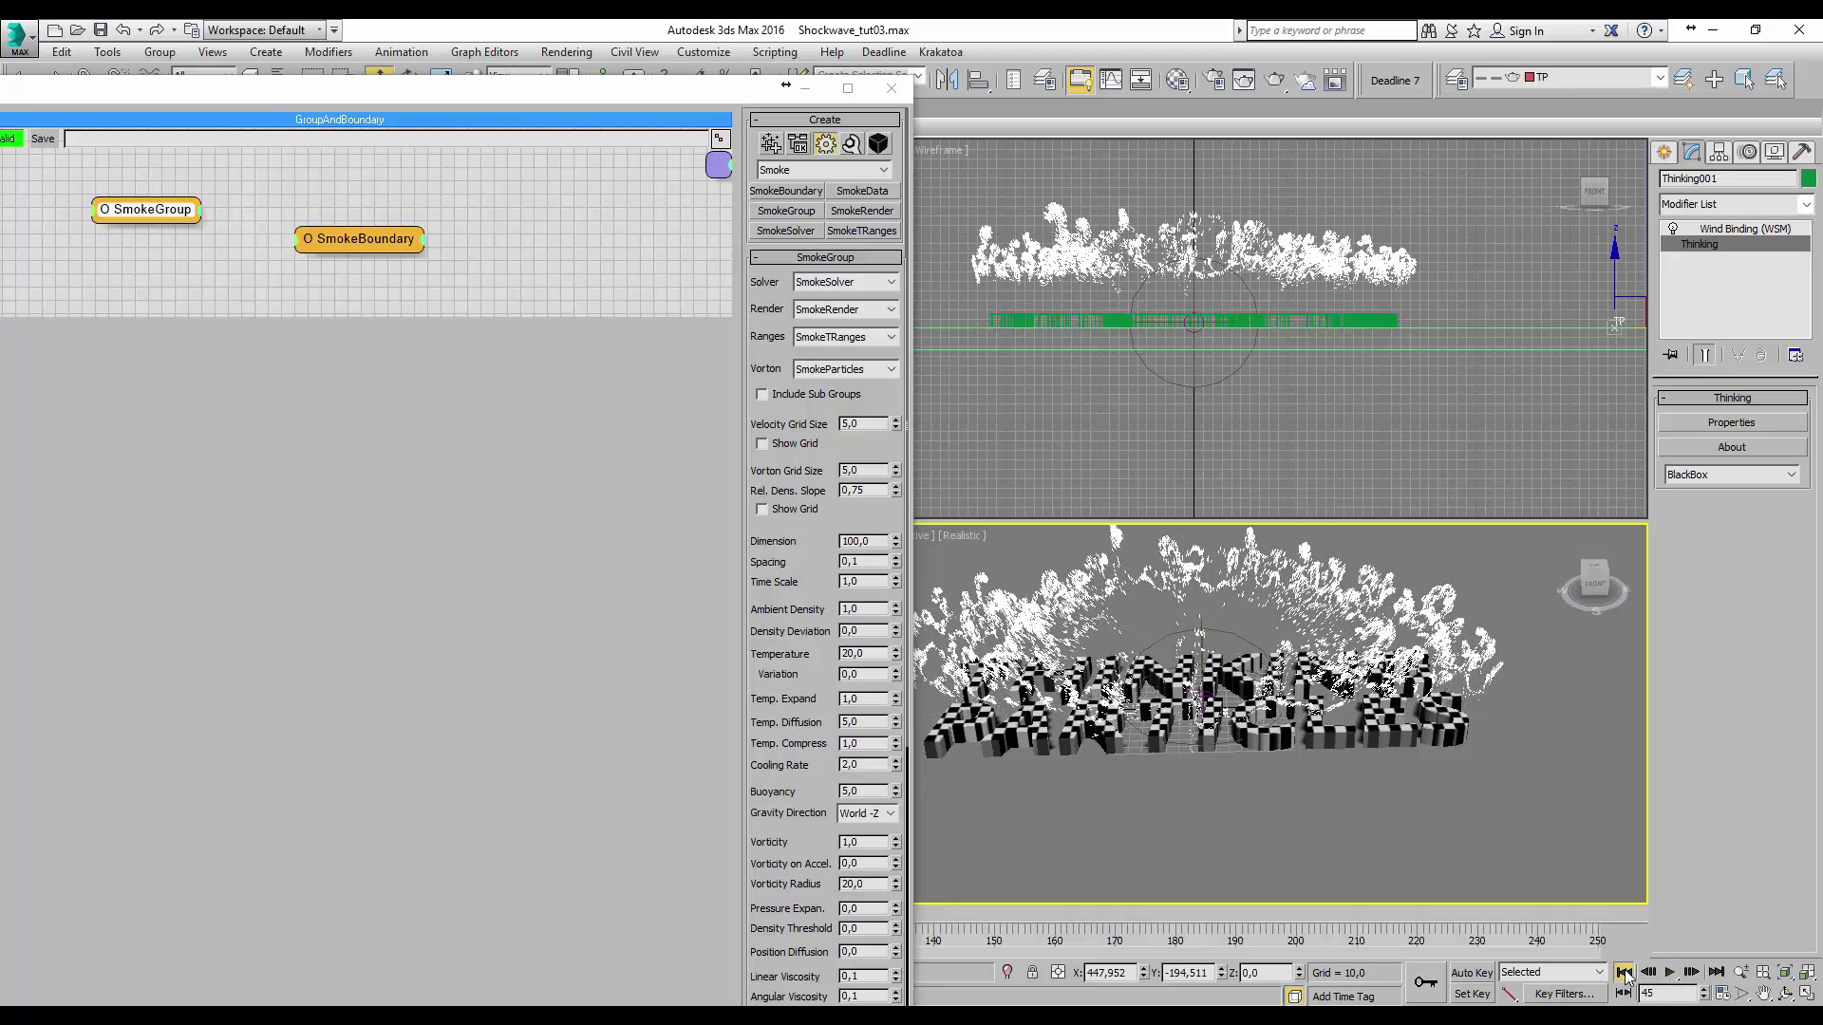
- Set the SmokeGroup's buoyancy to 1, preview the simulation and rewind to the start
double_click(850, 792)
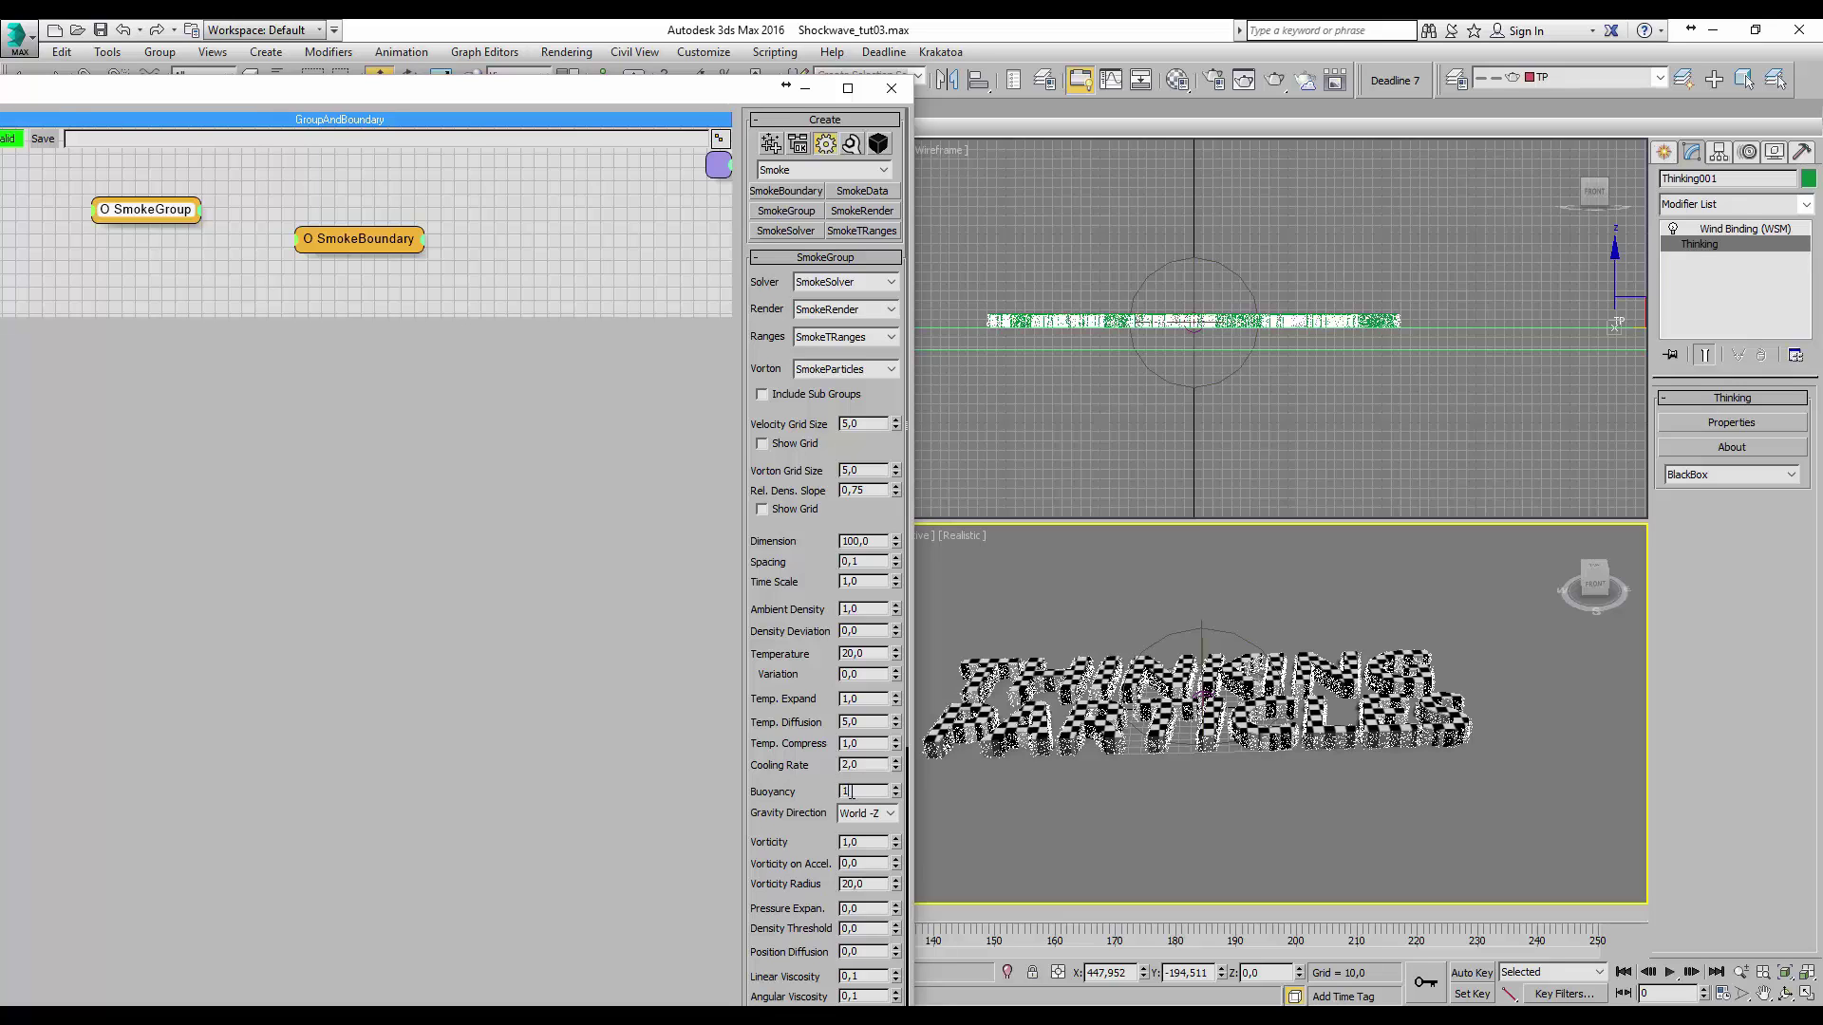
click(1670, 972)
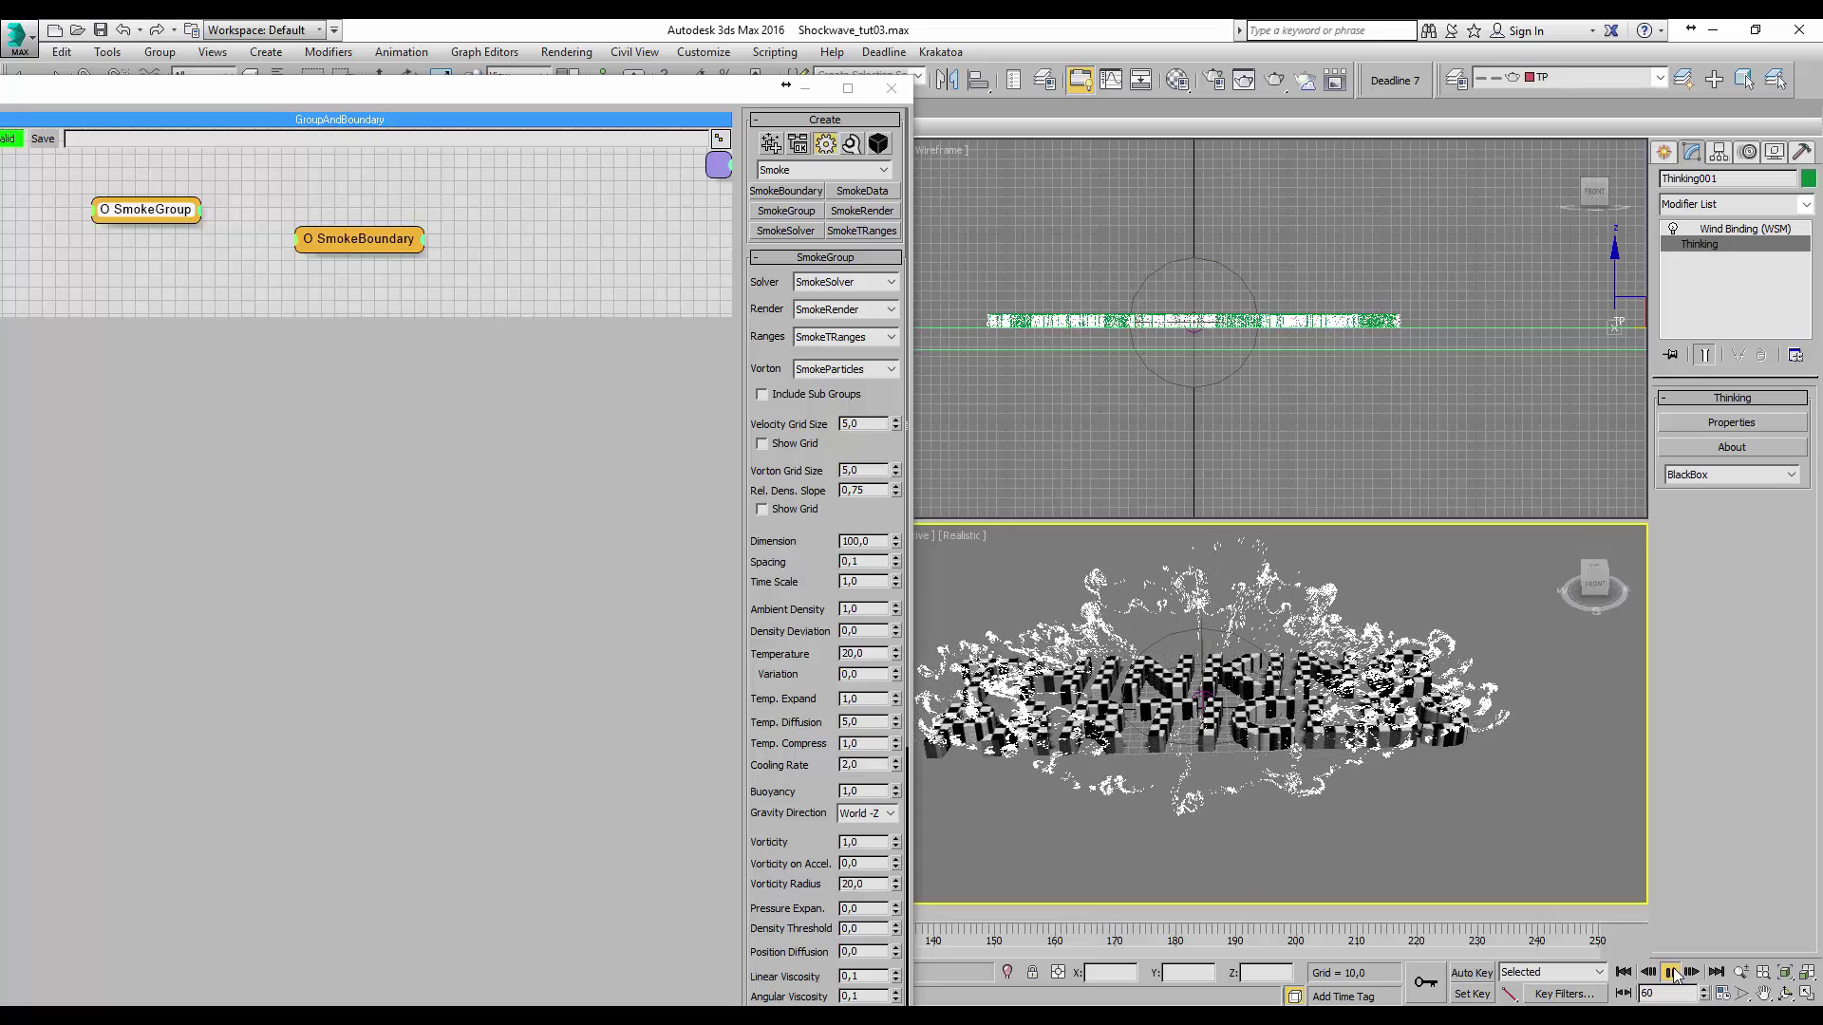
click(1672, 973)
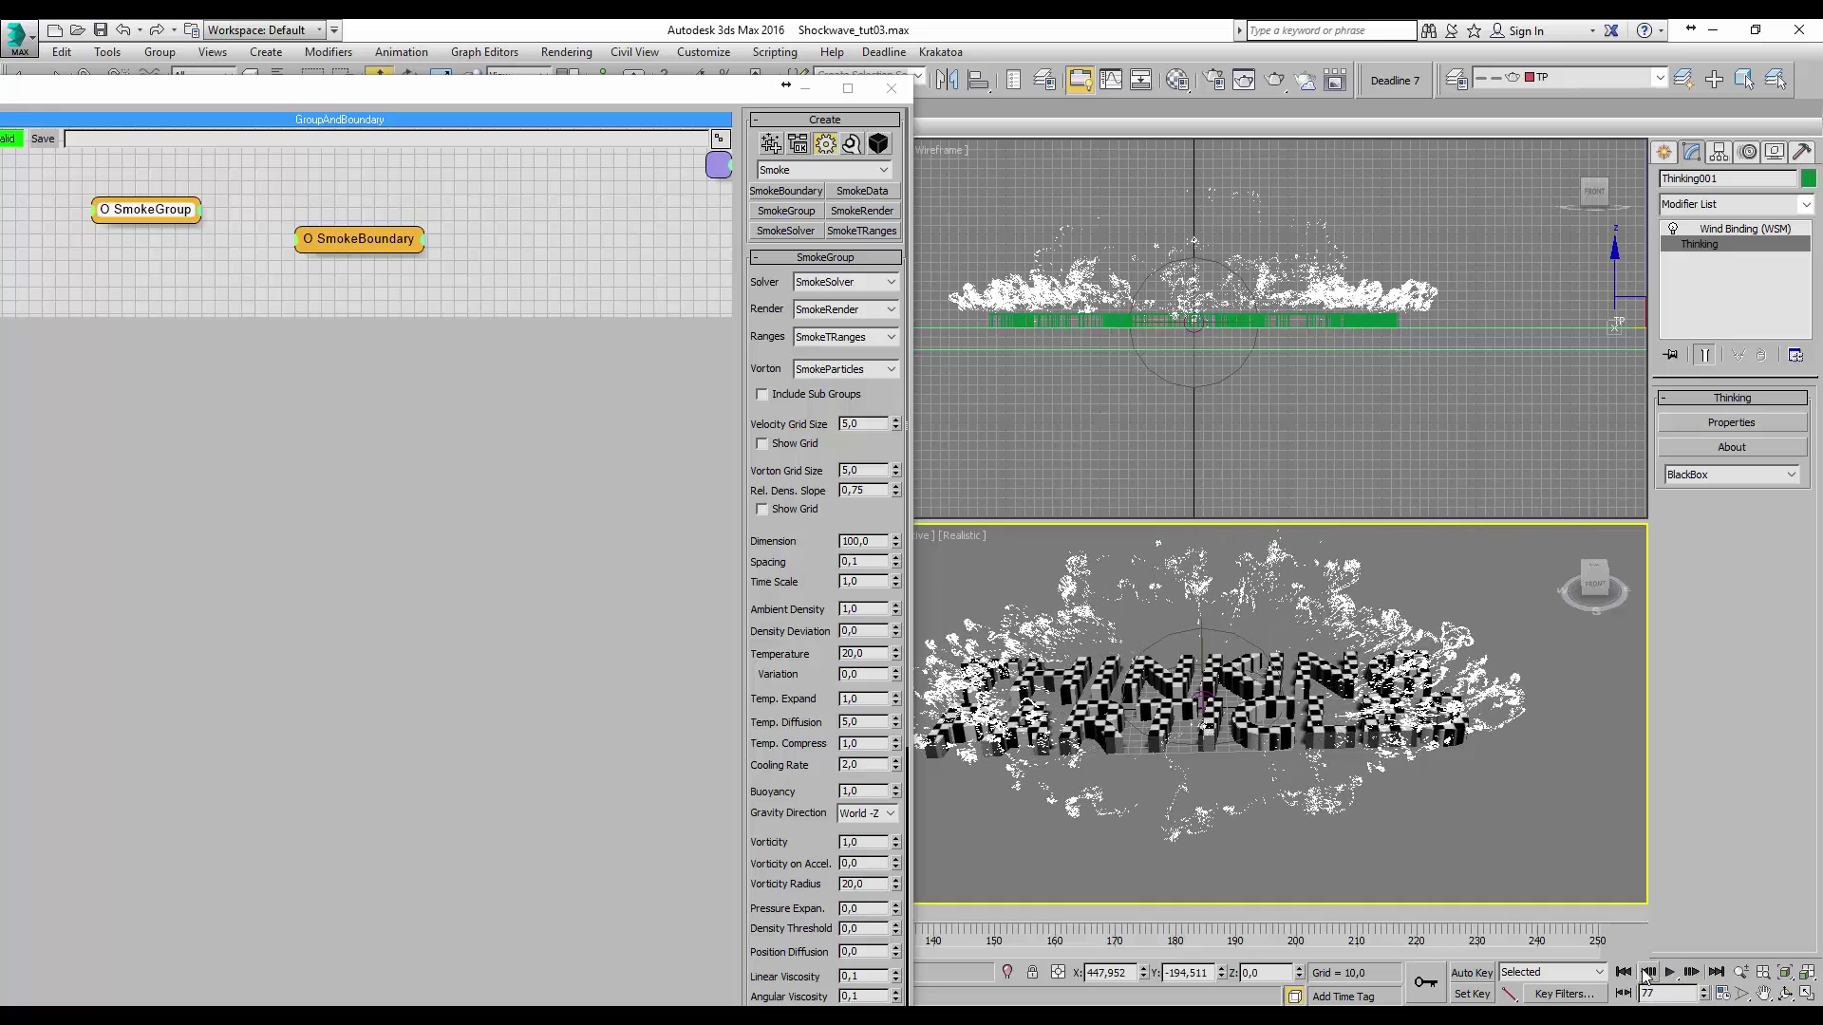
click(1624, 973)
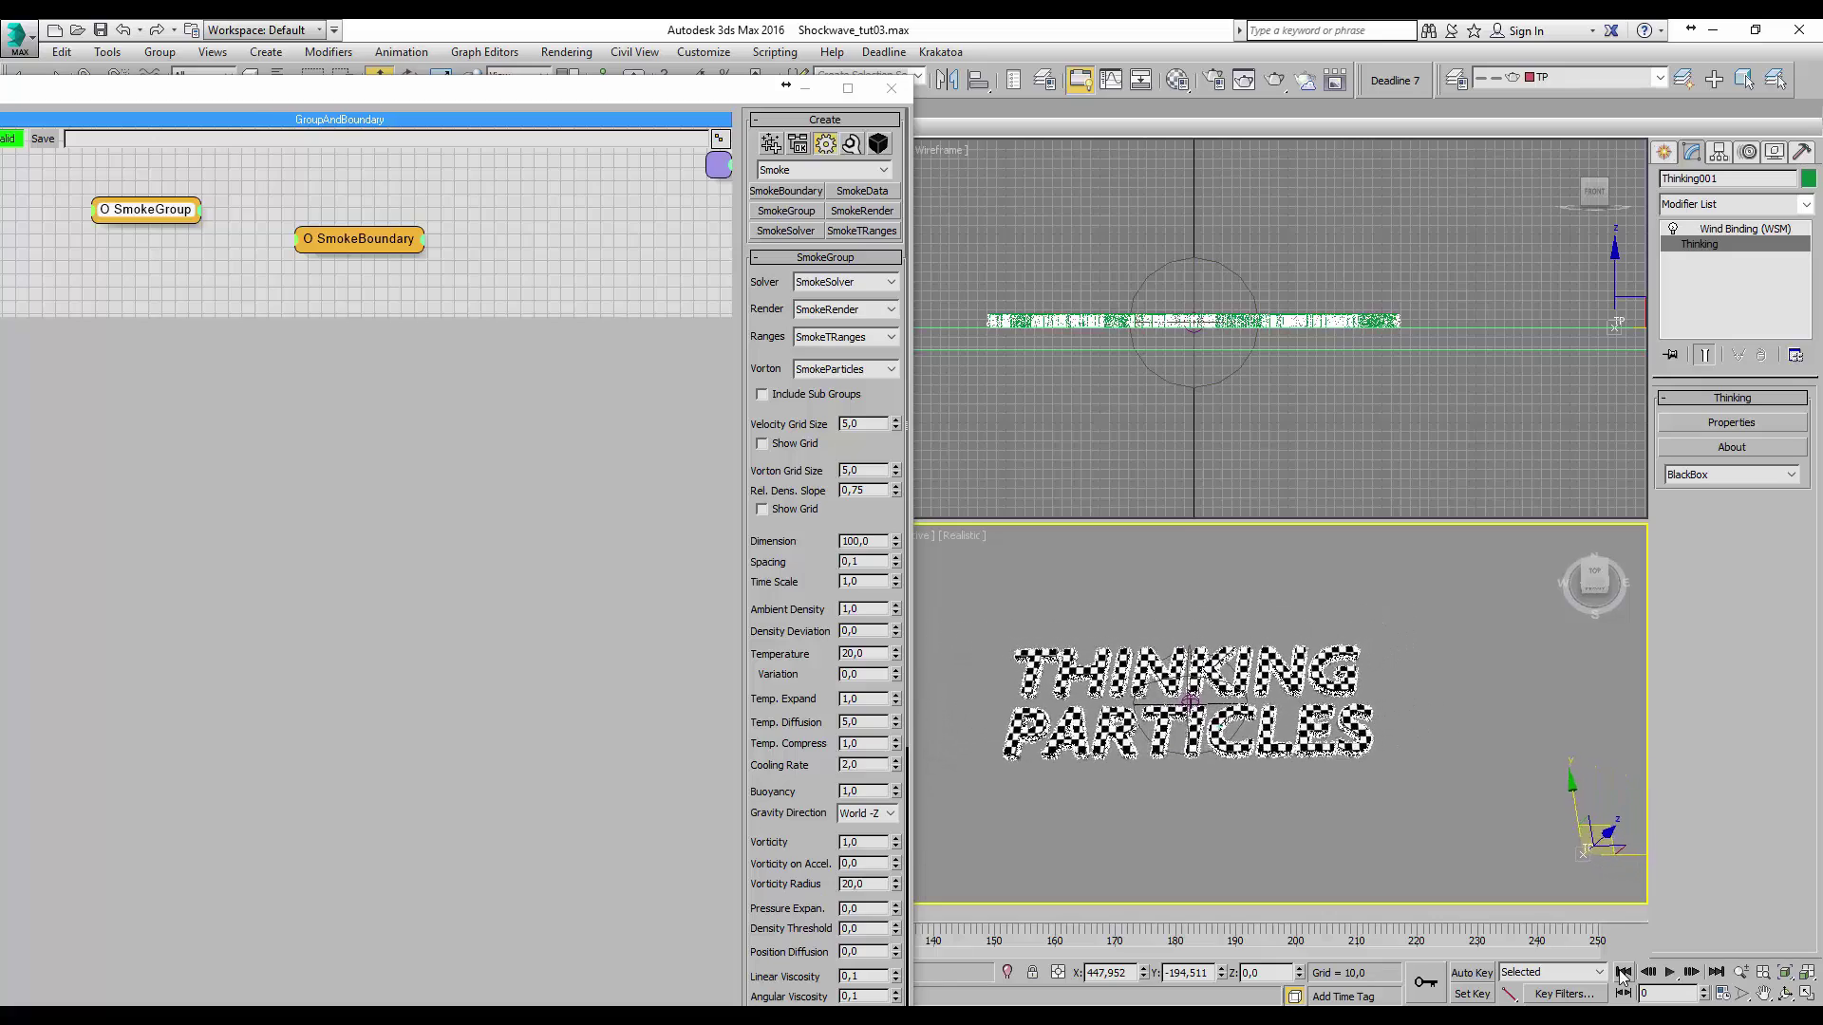
- Replay the simulation viewed from above the text and return to the first frame
click(1671, 975)
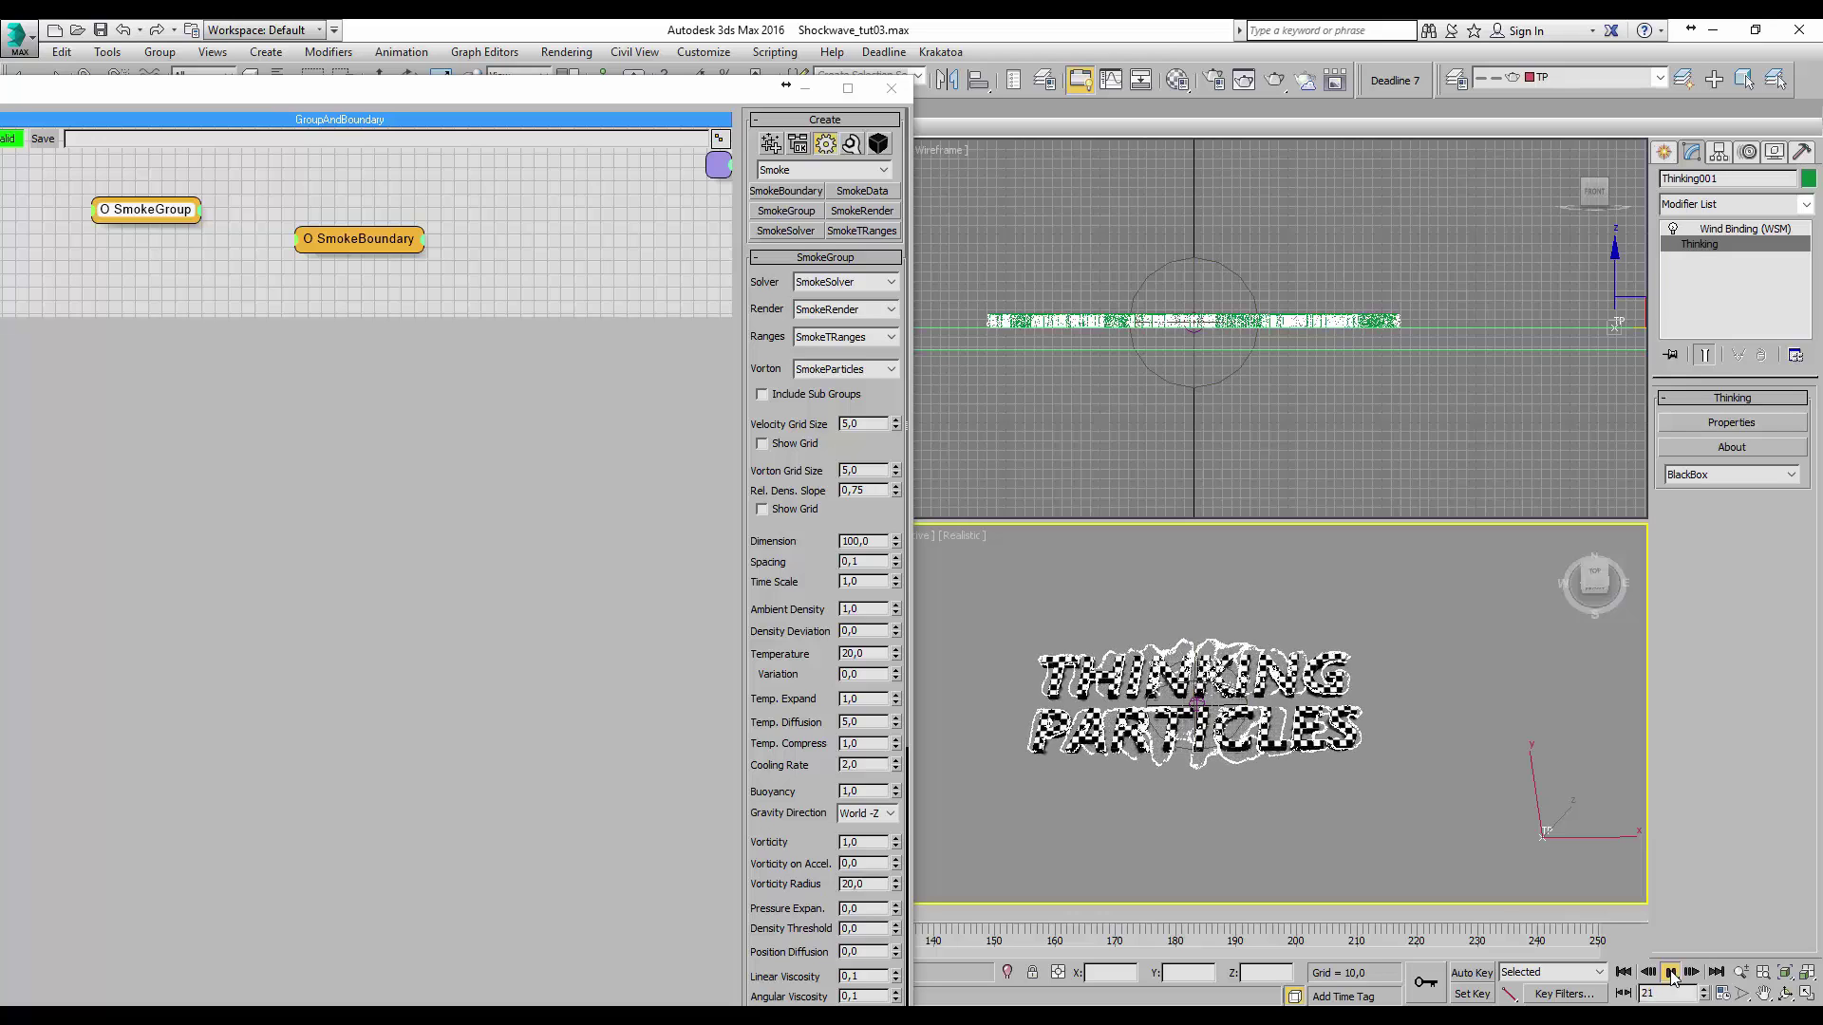
click(1671, 972)
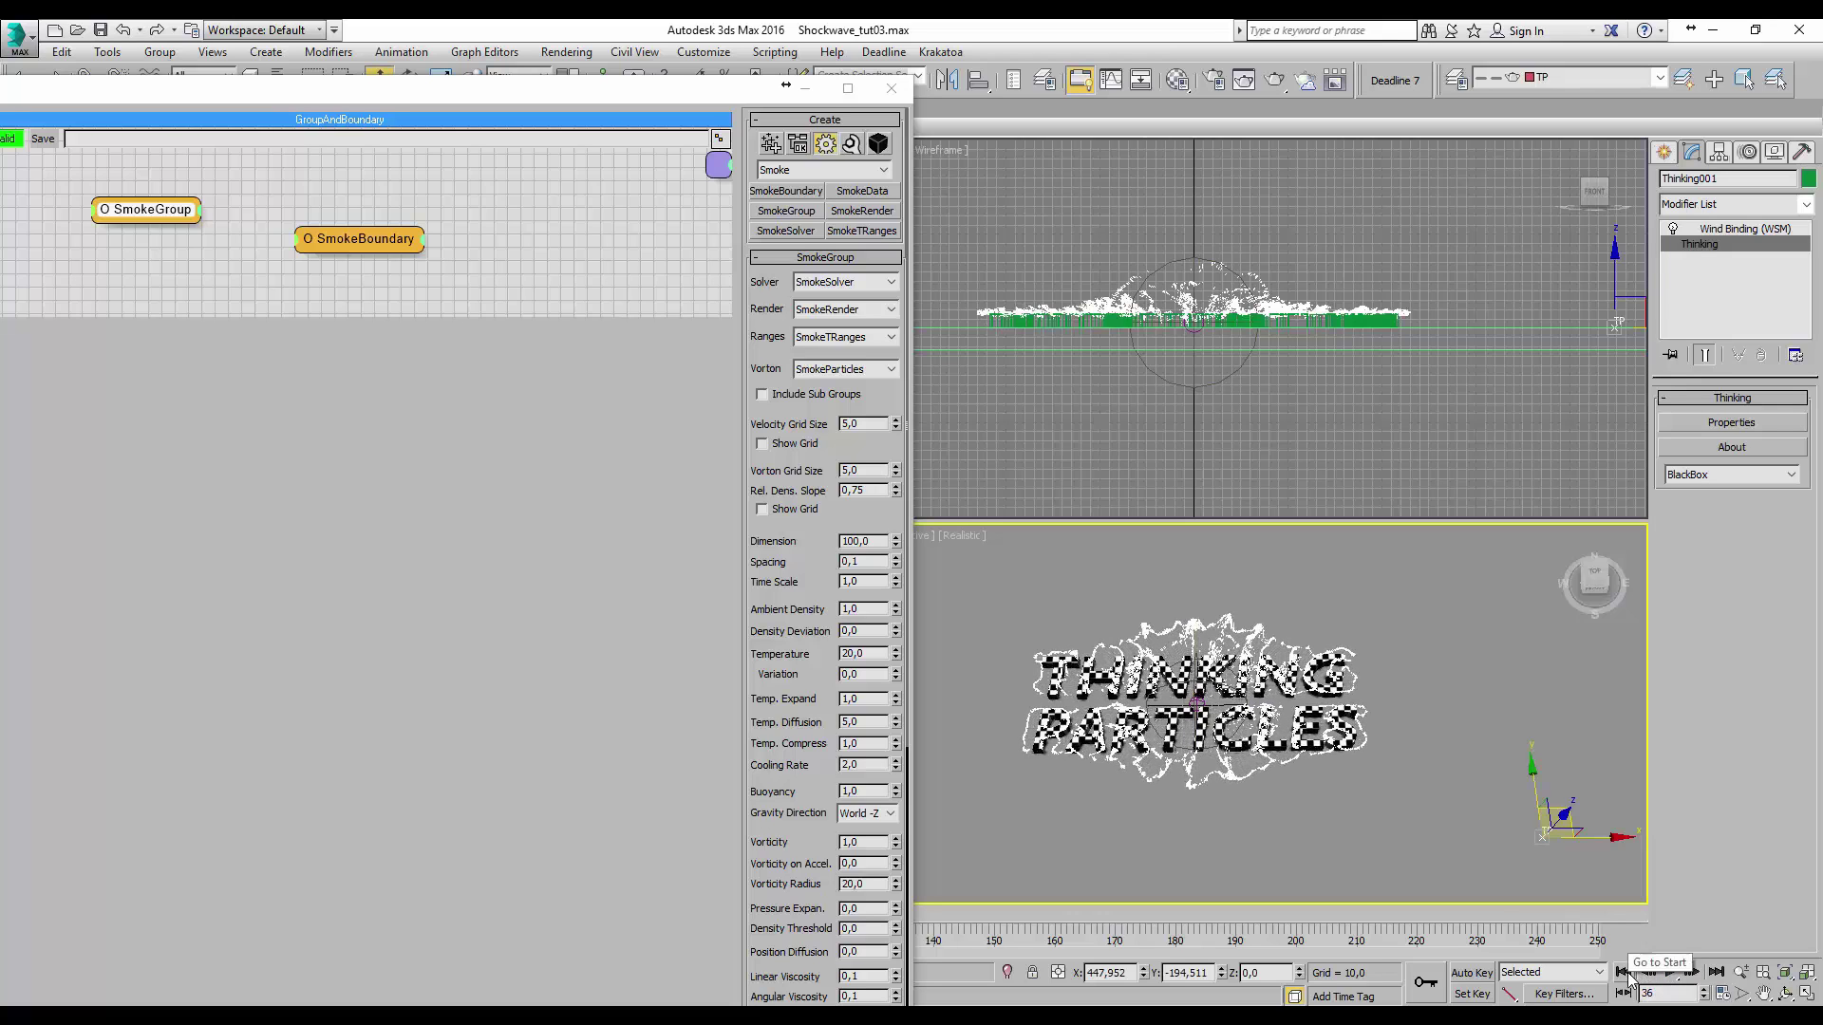
click(1624, 973)
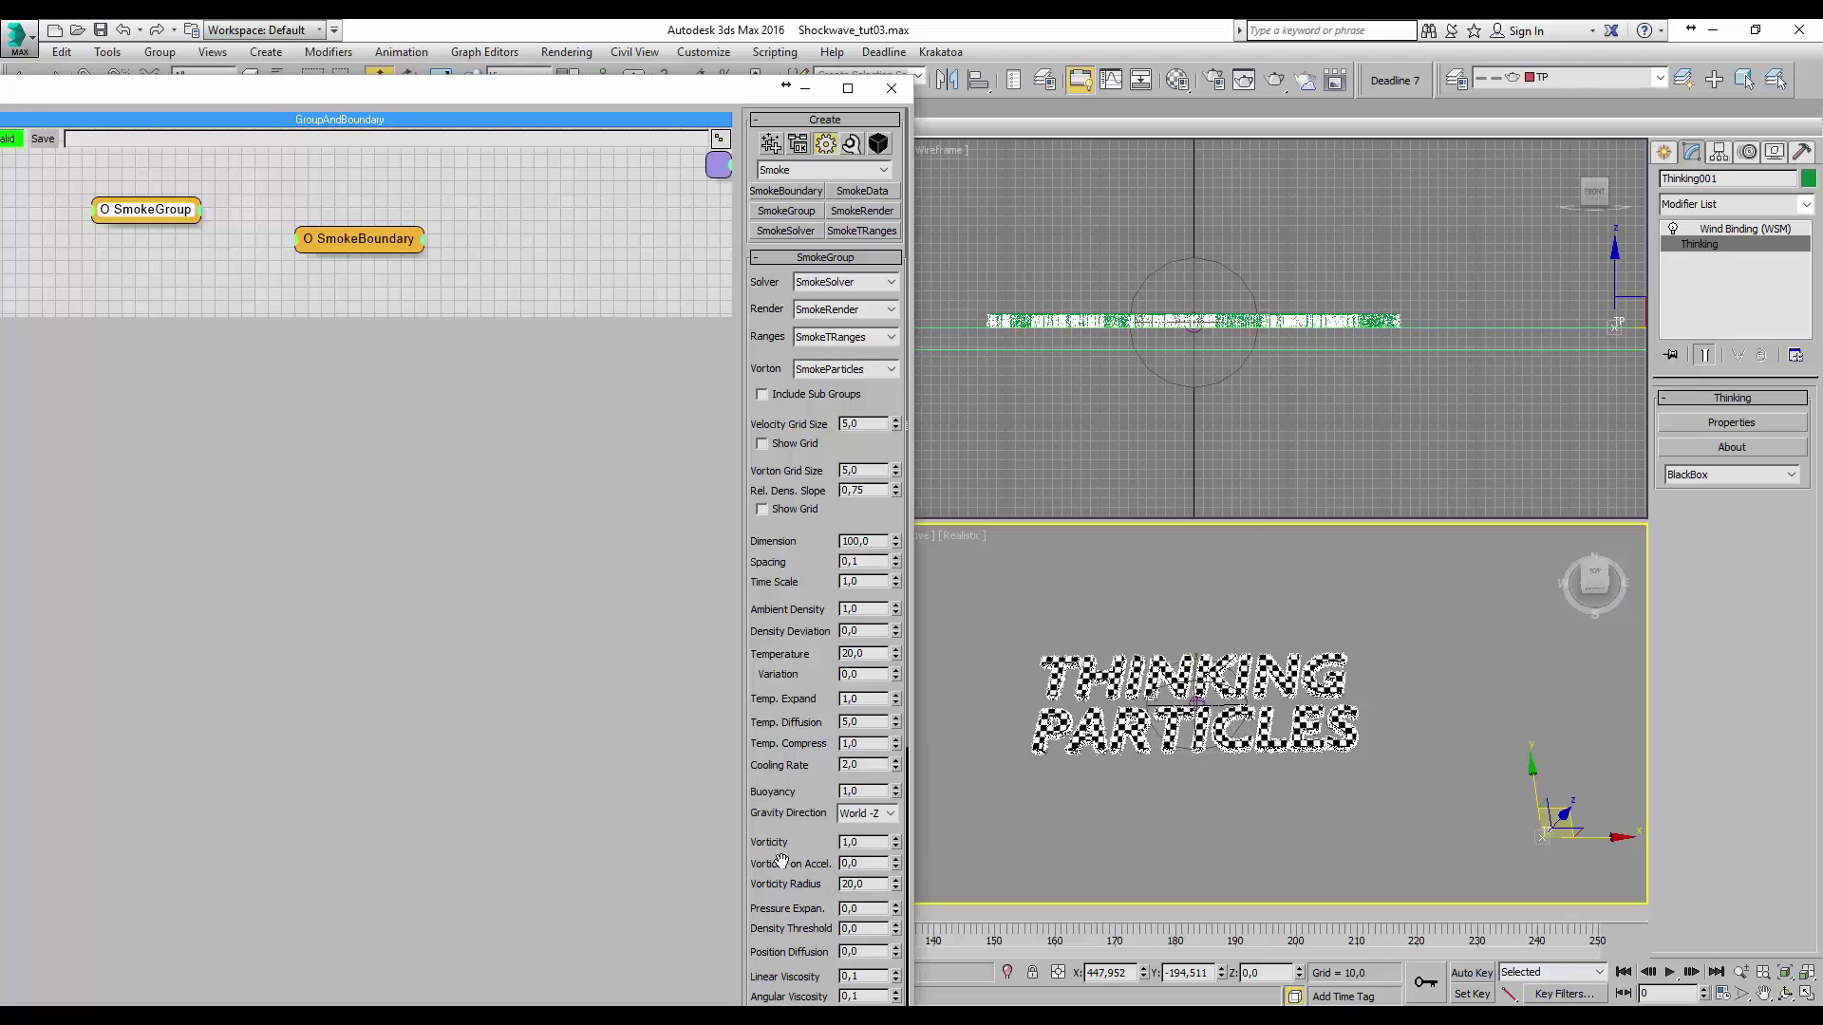
- Set the SmokeGroup's vorticity to 3, vorticity on acceleration to 8 and vorticity radius to 18, and preview the simulation from the start
scroll(858, 705, down, 3)
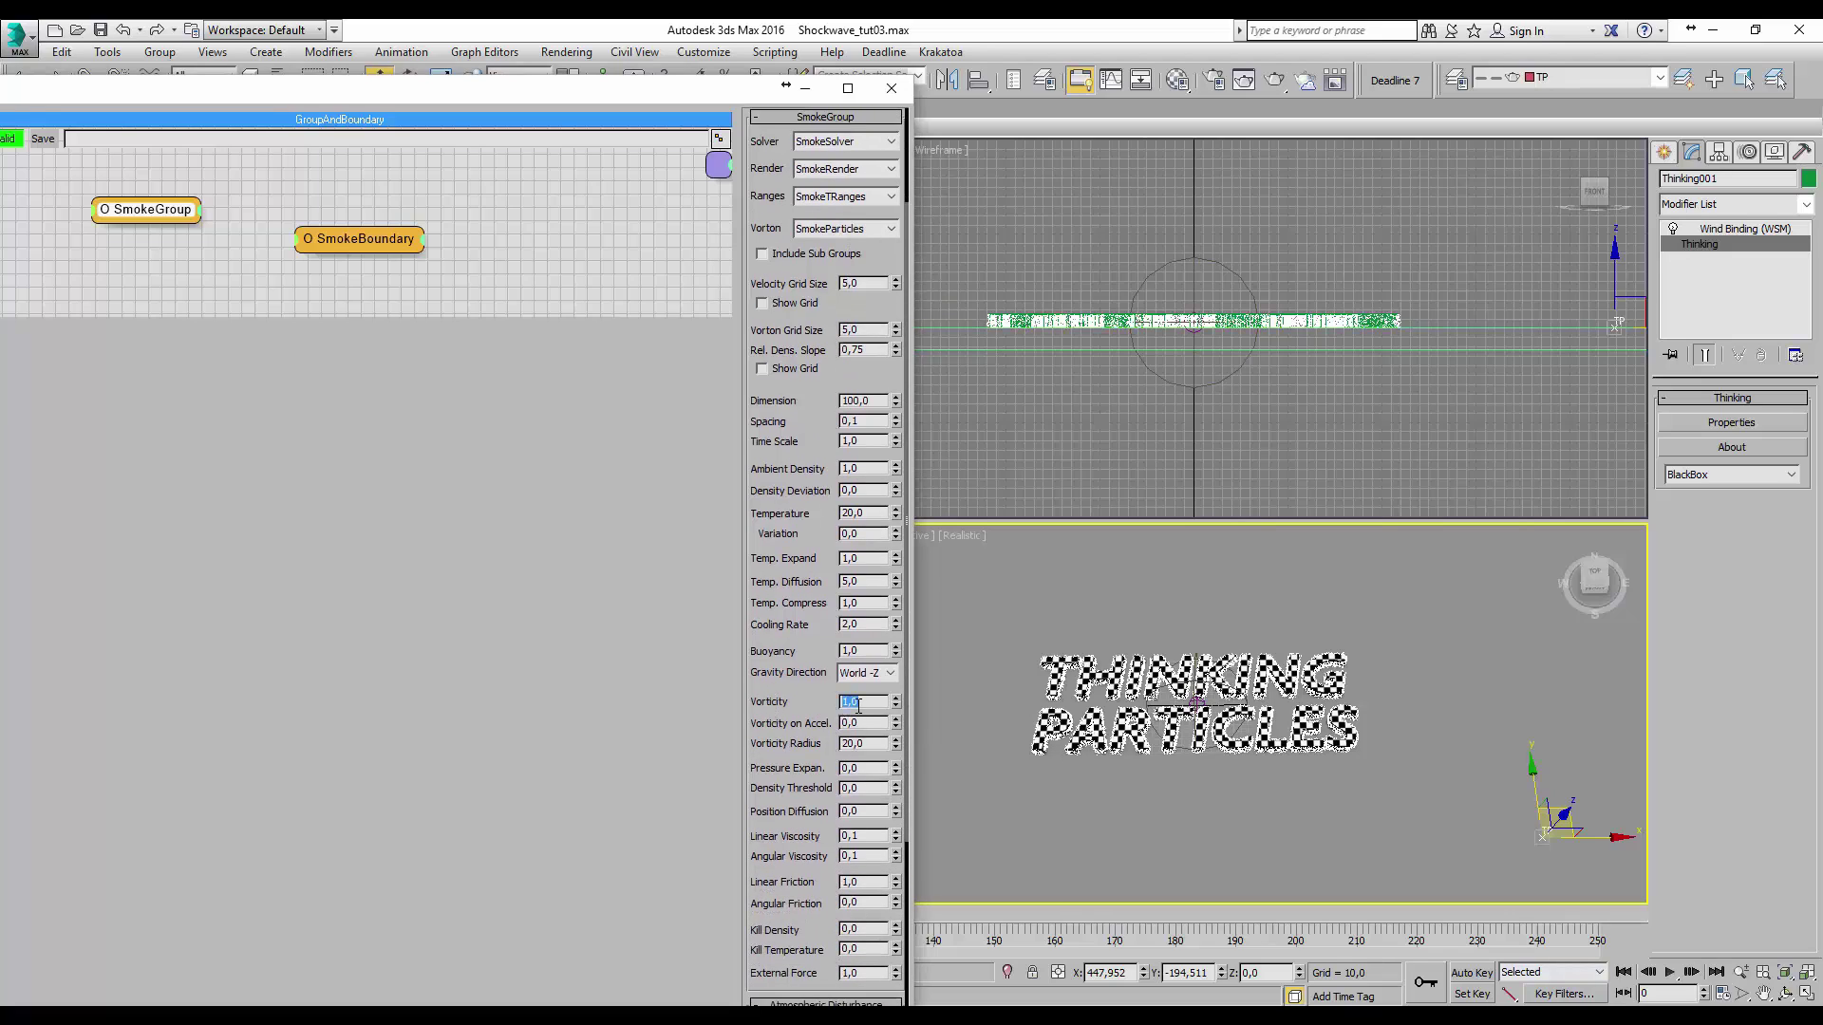
key(Tab)
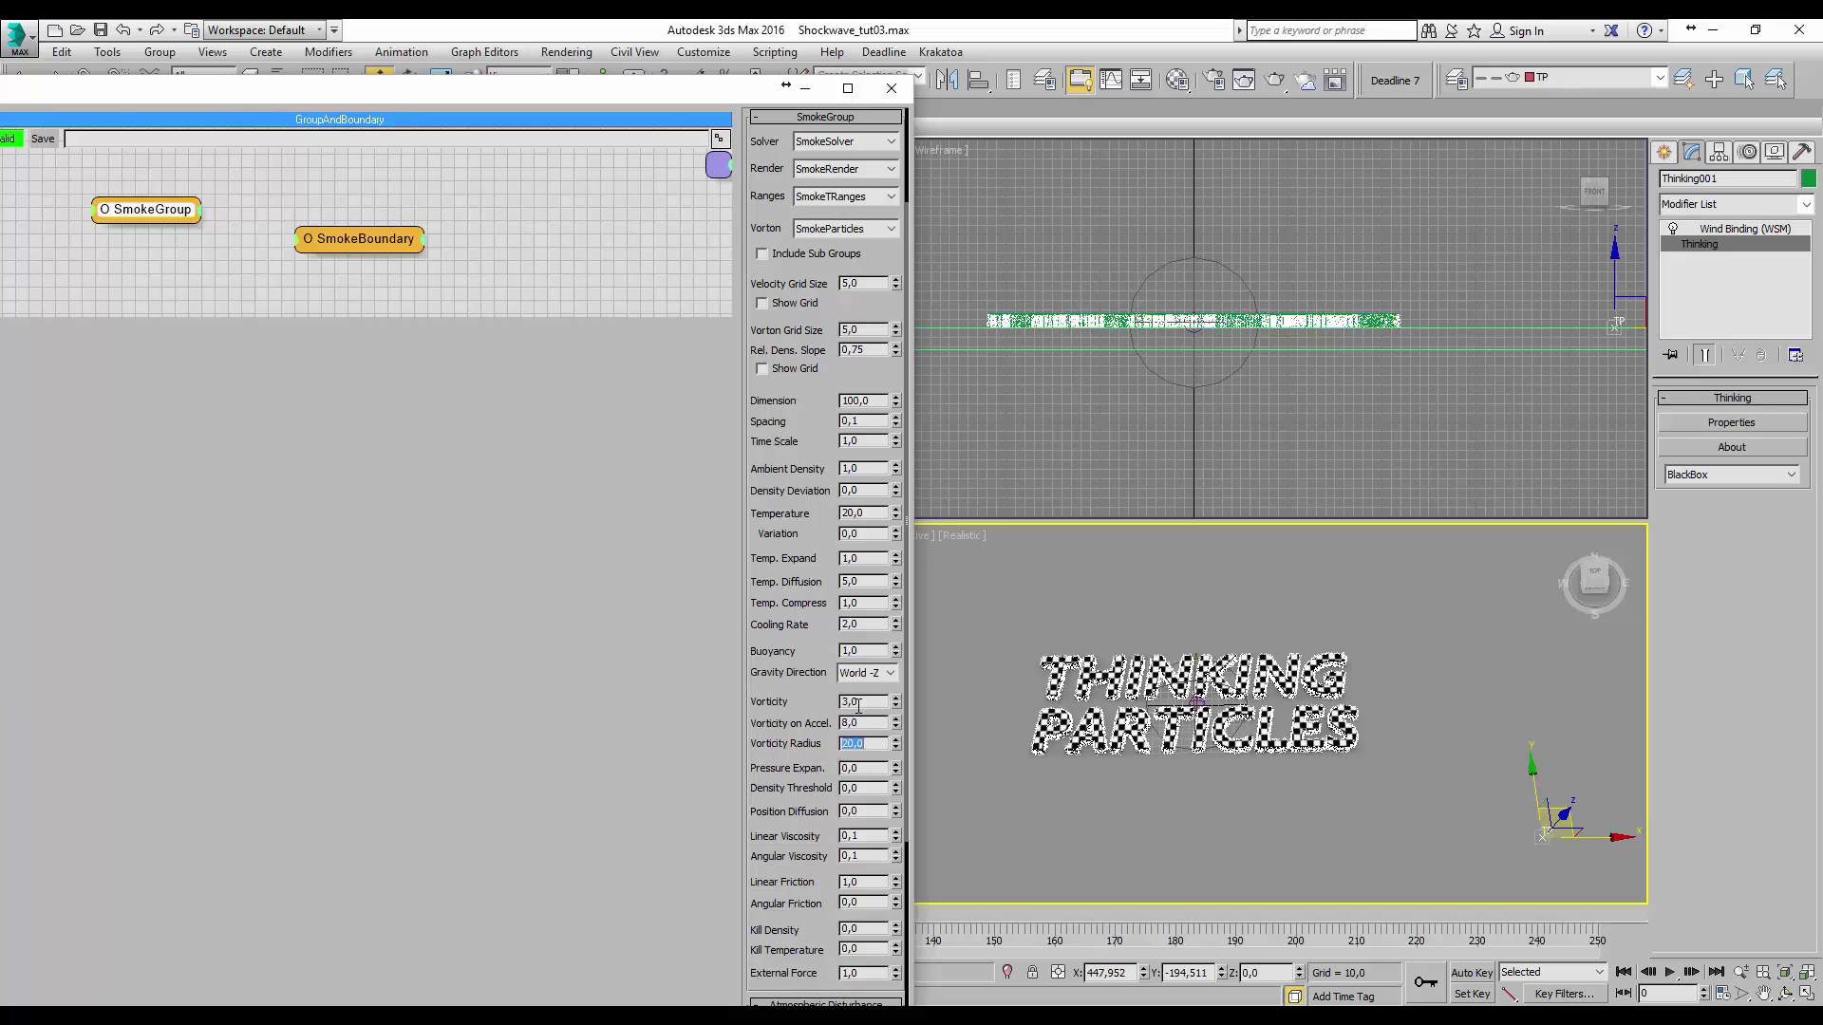
text(18)
key(Return)
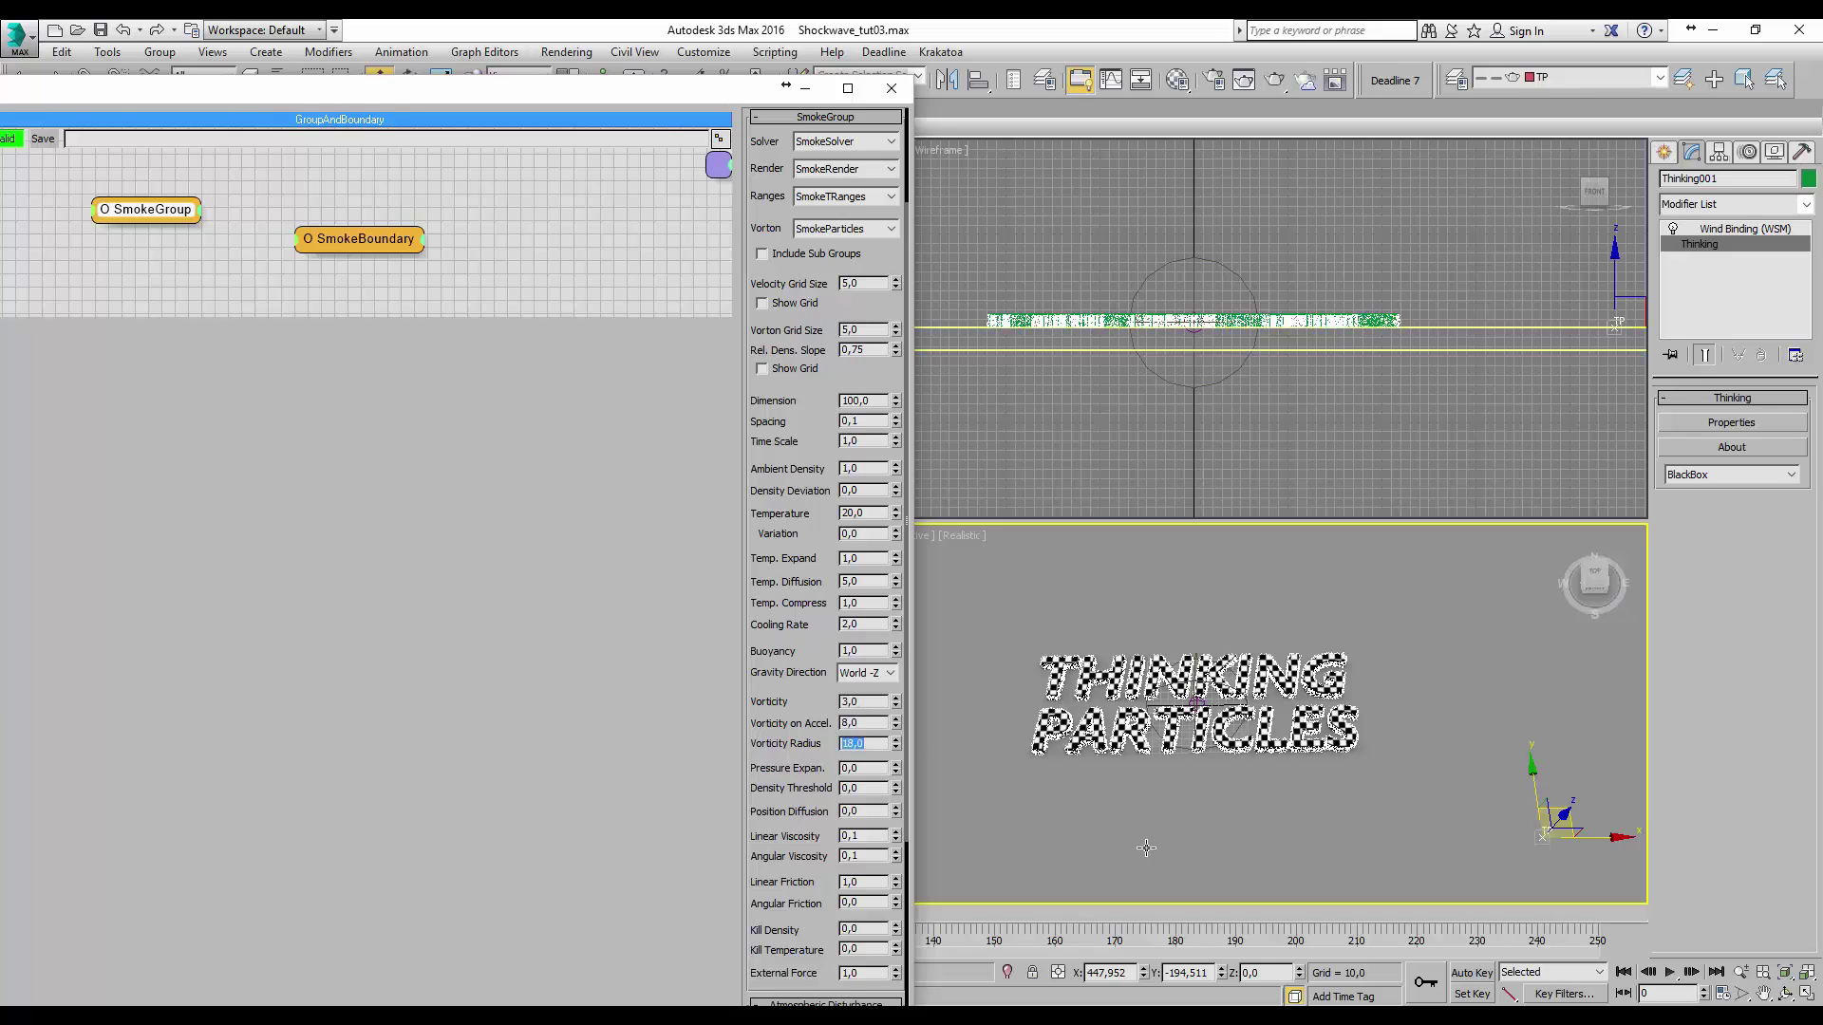
click(1669, 972)
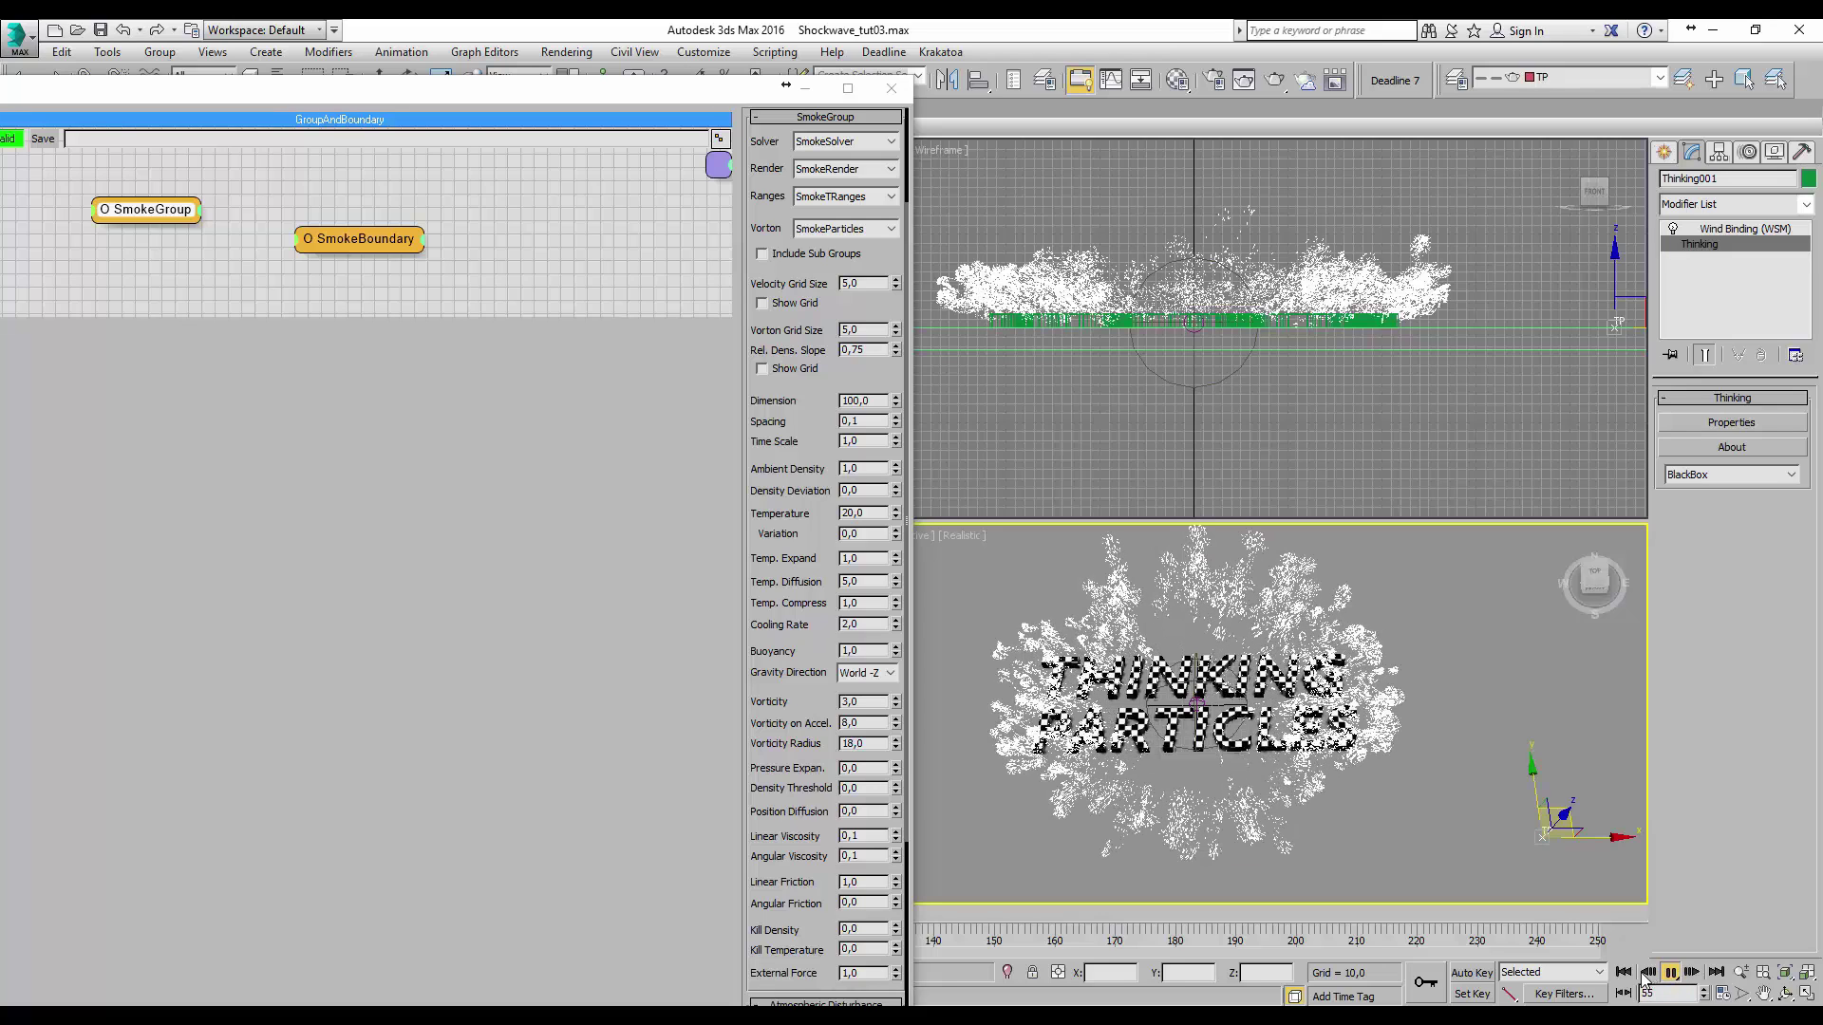
click(1669, 973)
click(1624, 974)
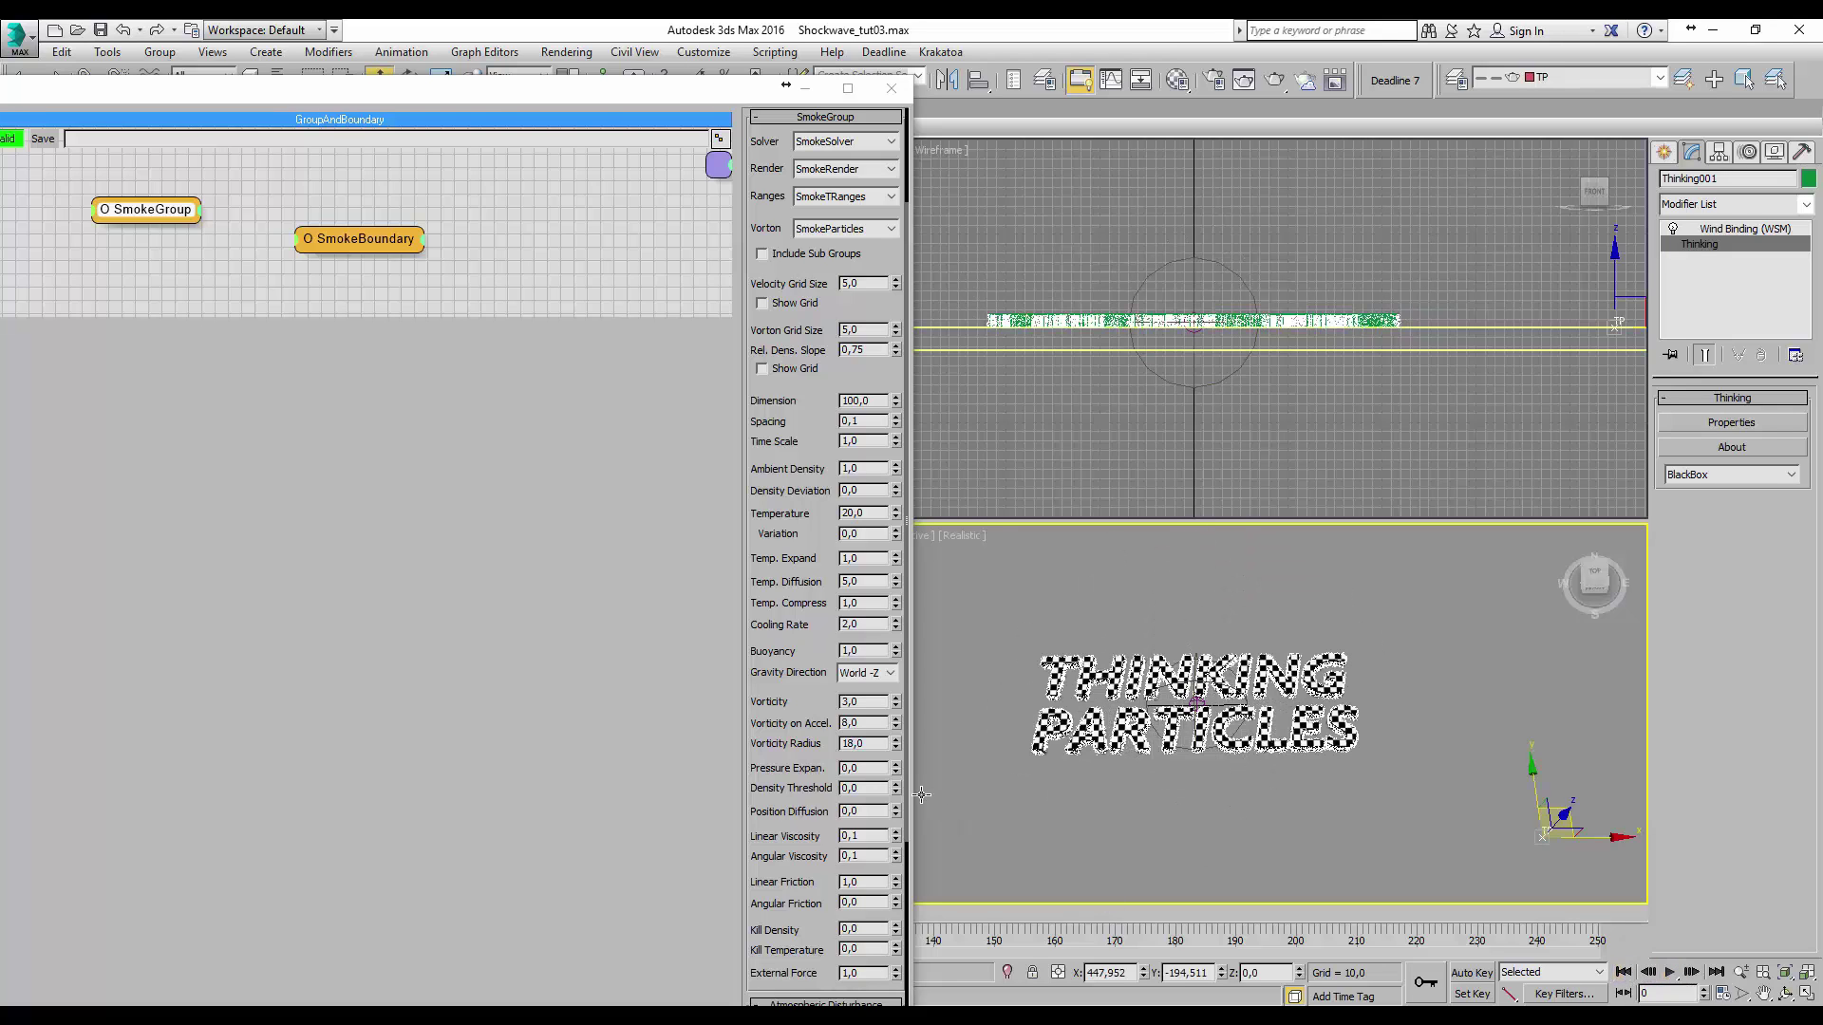
- Set the SmokeGroup's pressure expansion to 3, preview the simulation and rewind to the start
double_click(867, 768)
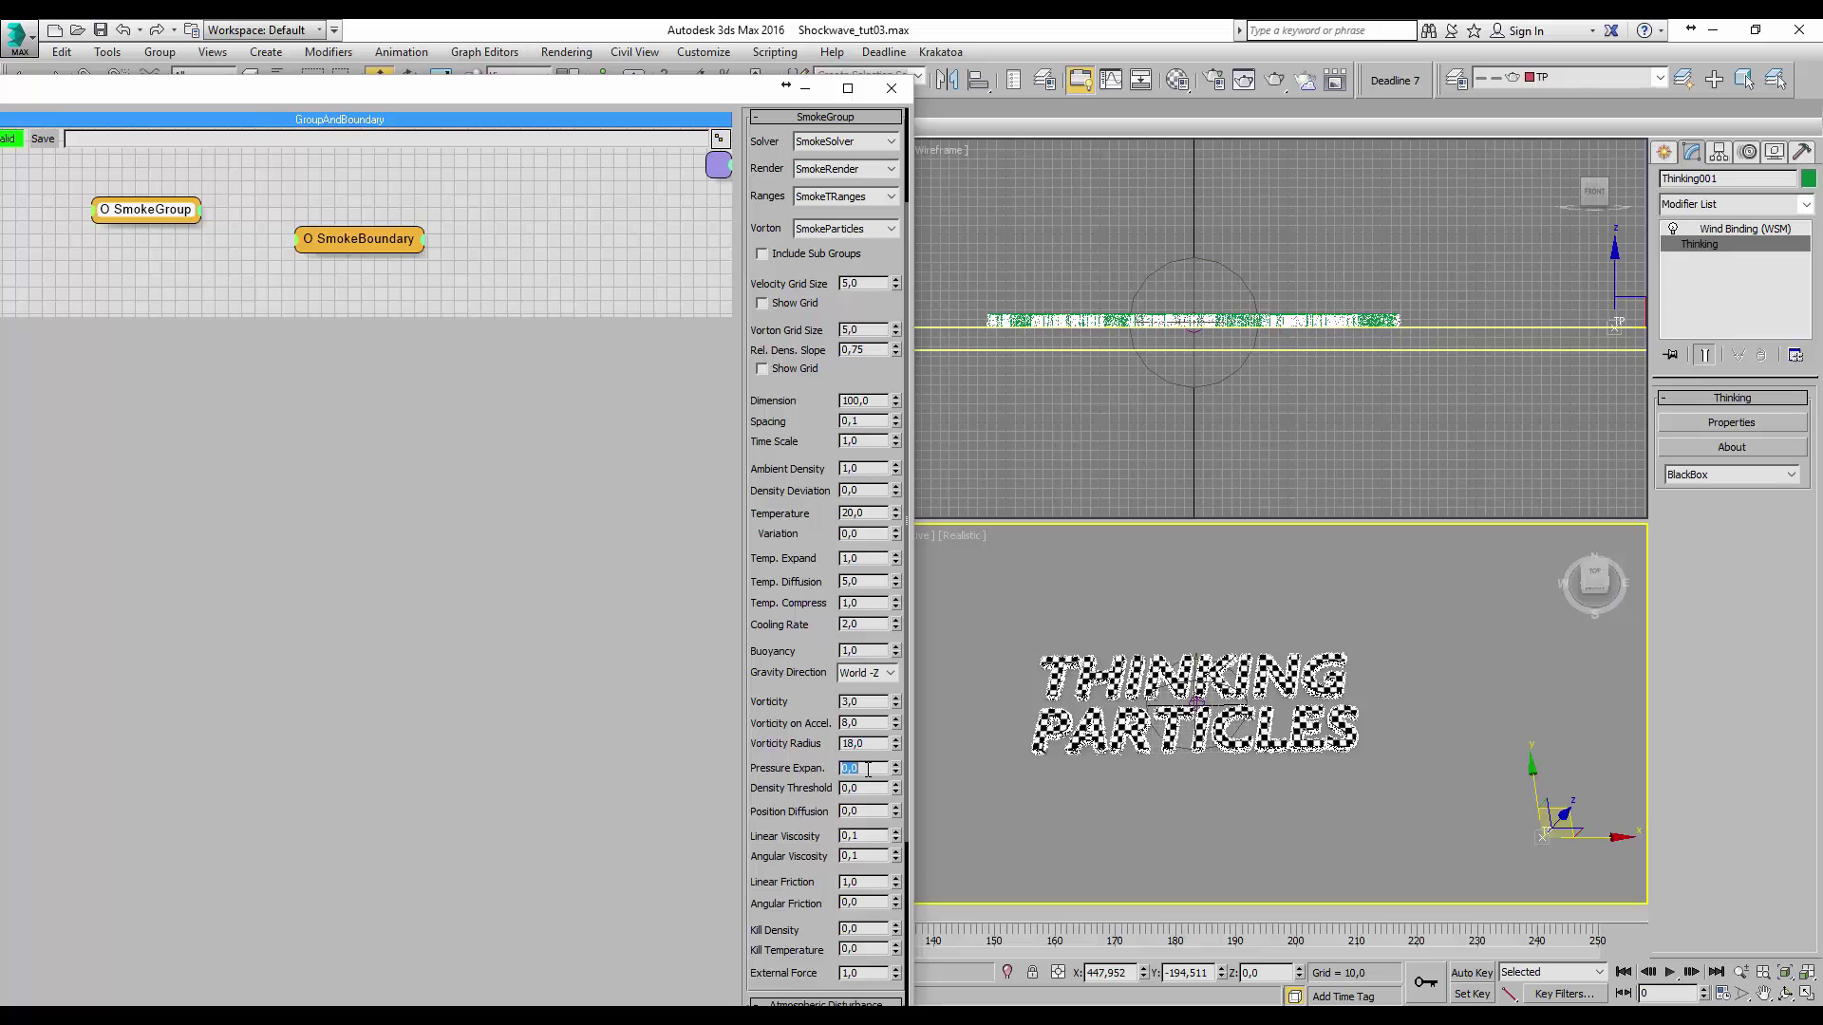
key(Return)
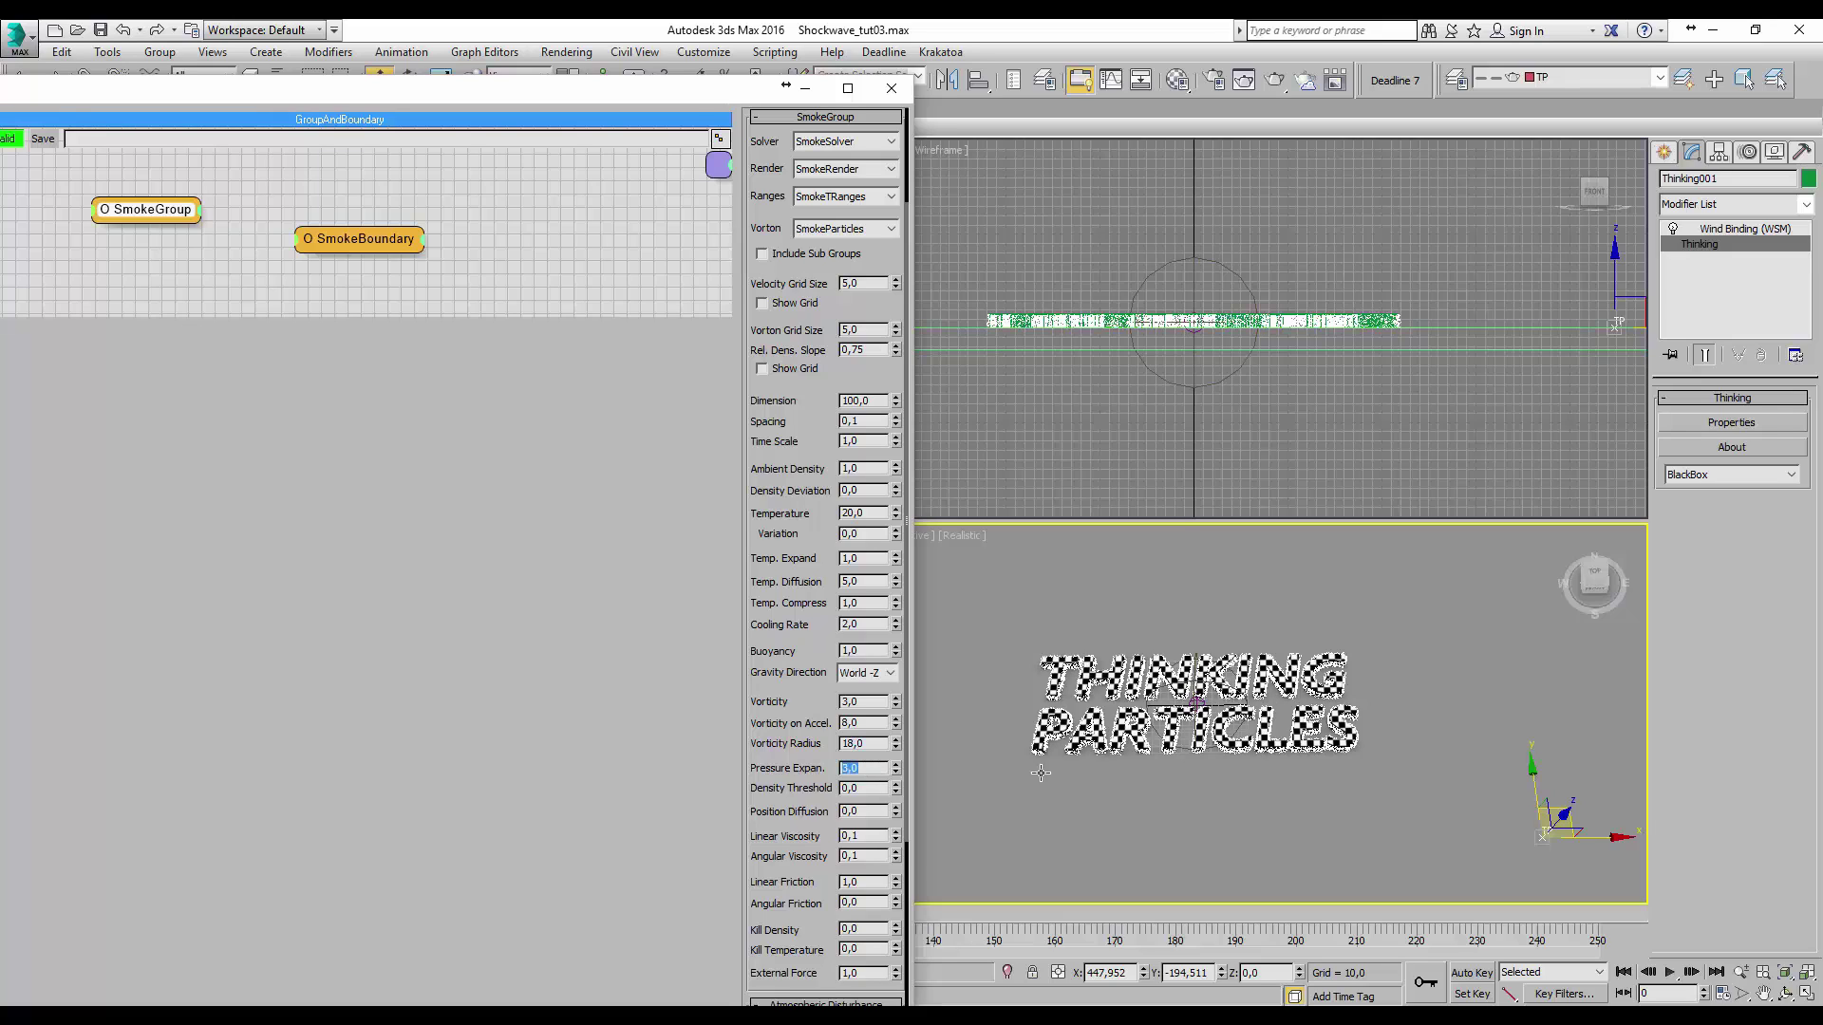
click(1670, 977)
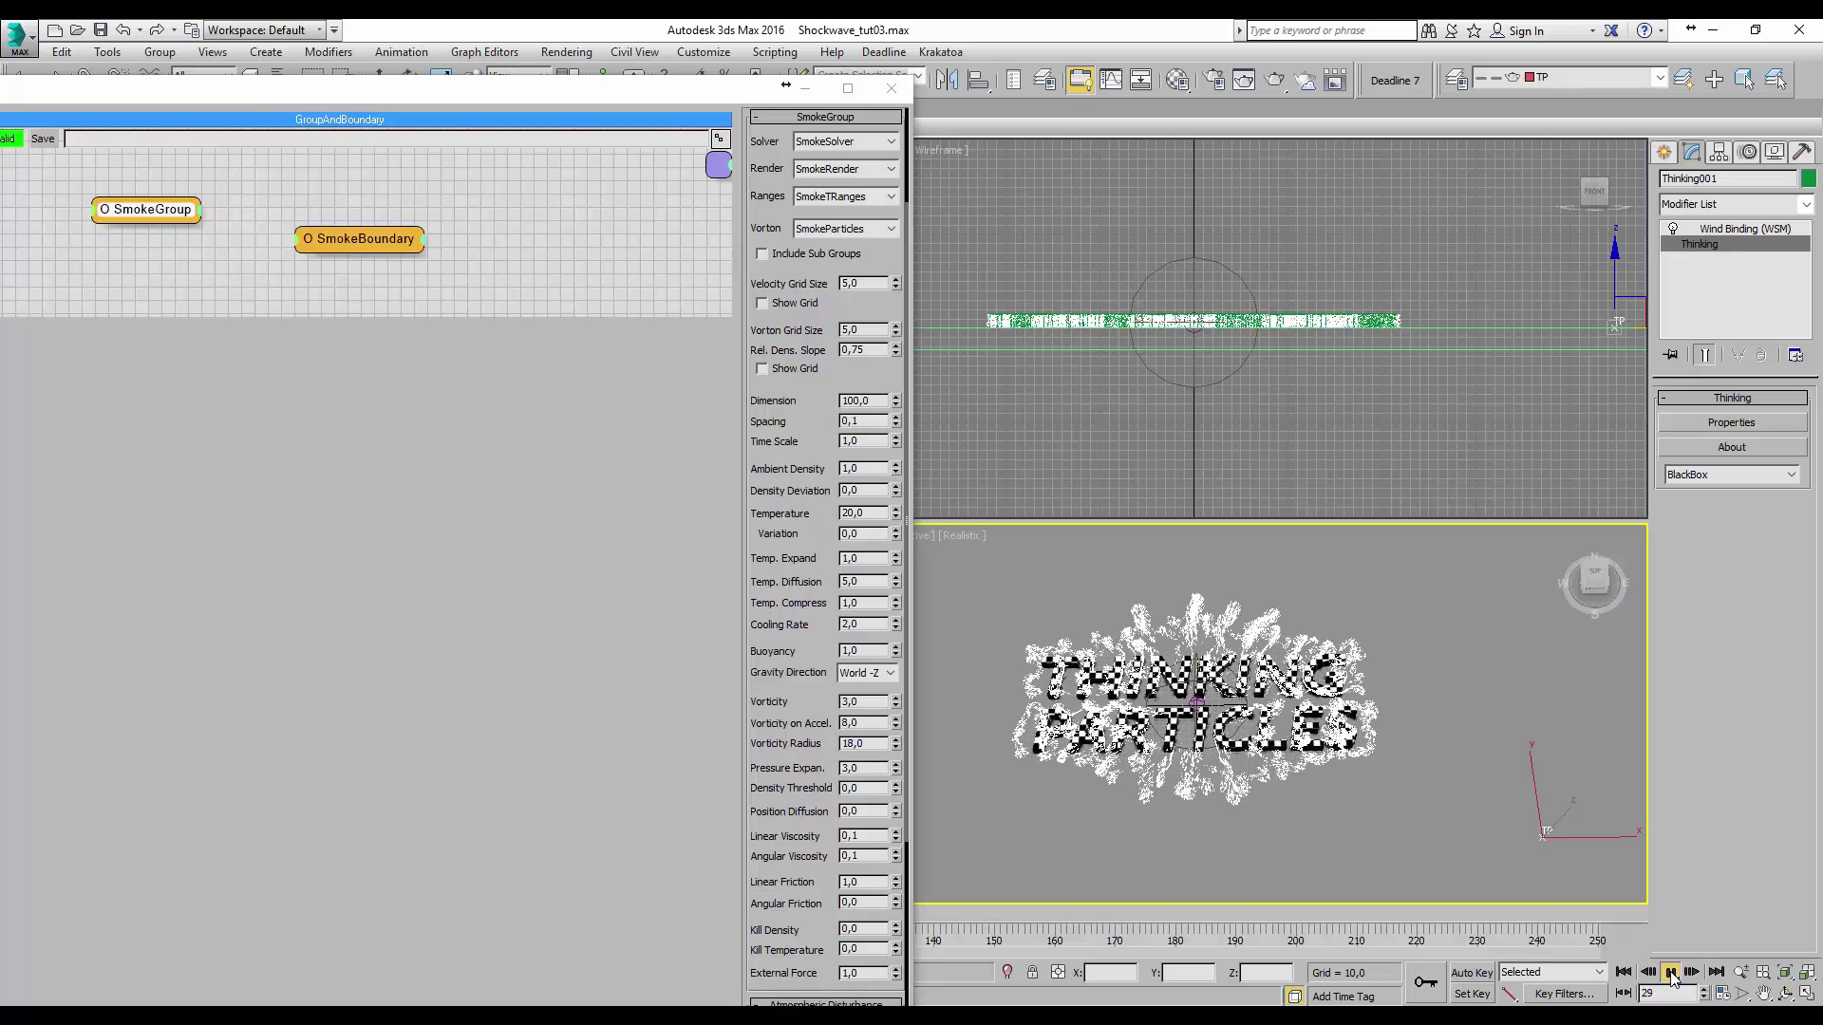
click(1670, 976)
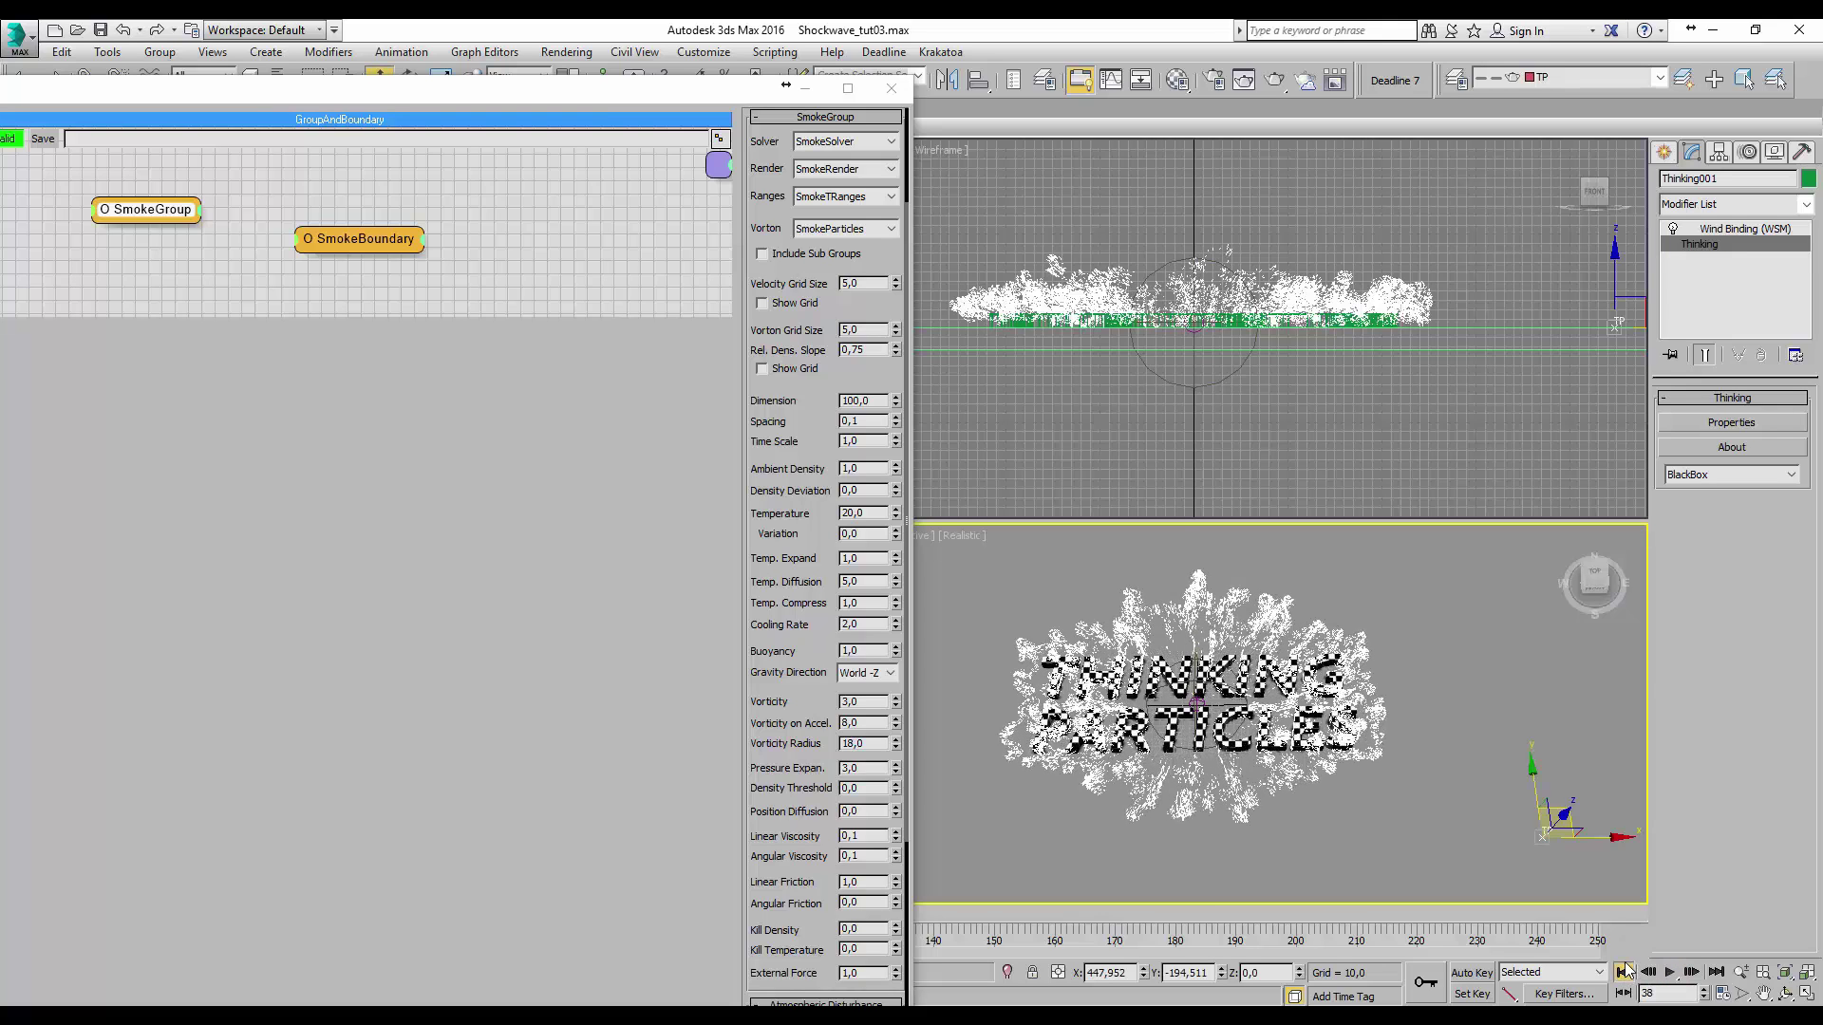
click(1624, 973)
- Set the SmokeGroup's external force to 10, preview the simulation and rewind to the start
scroll(768, 931, down, 3)
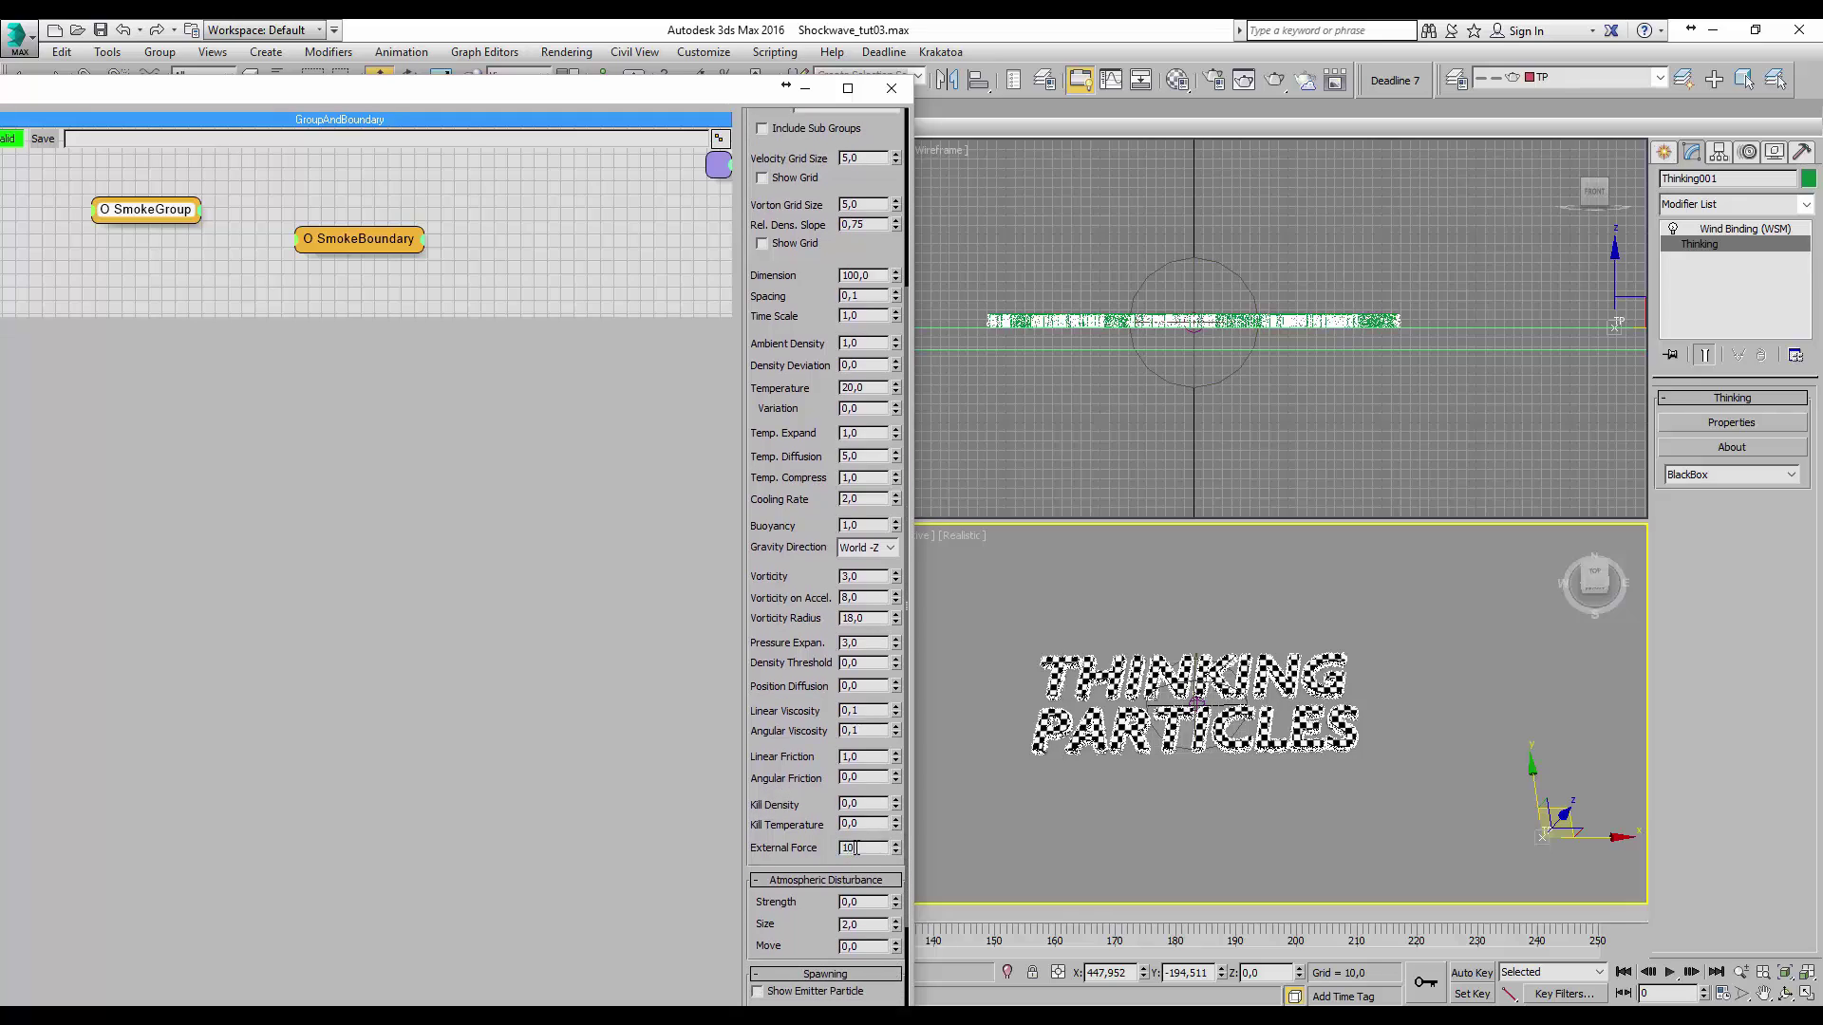
key(Return)
click(1671, 974)
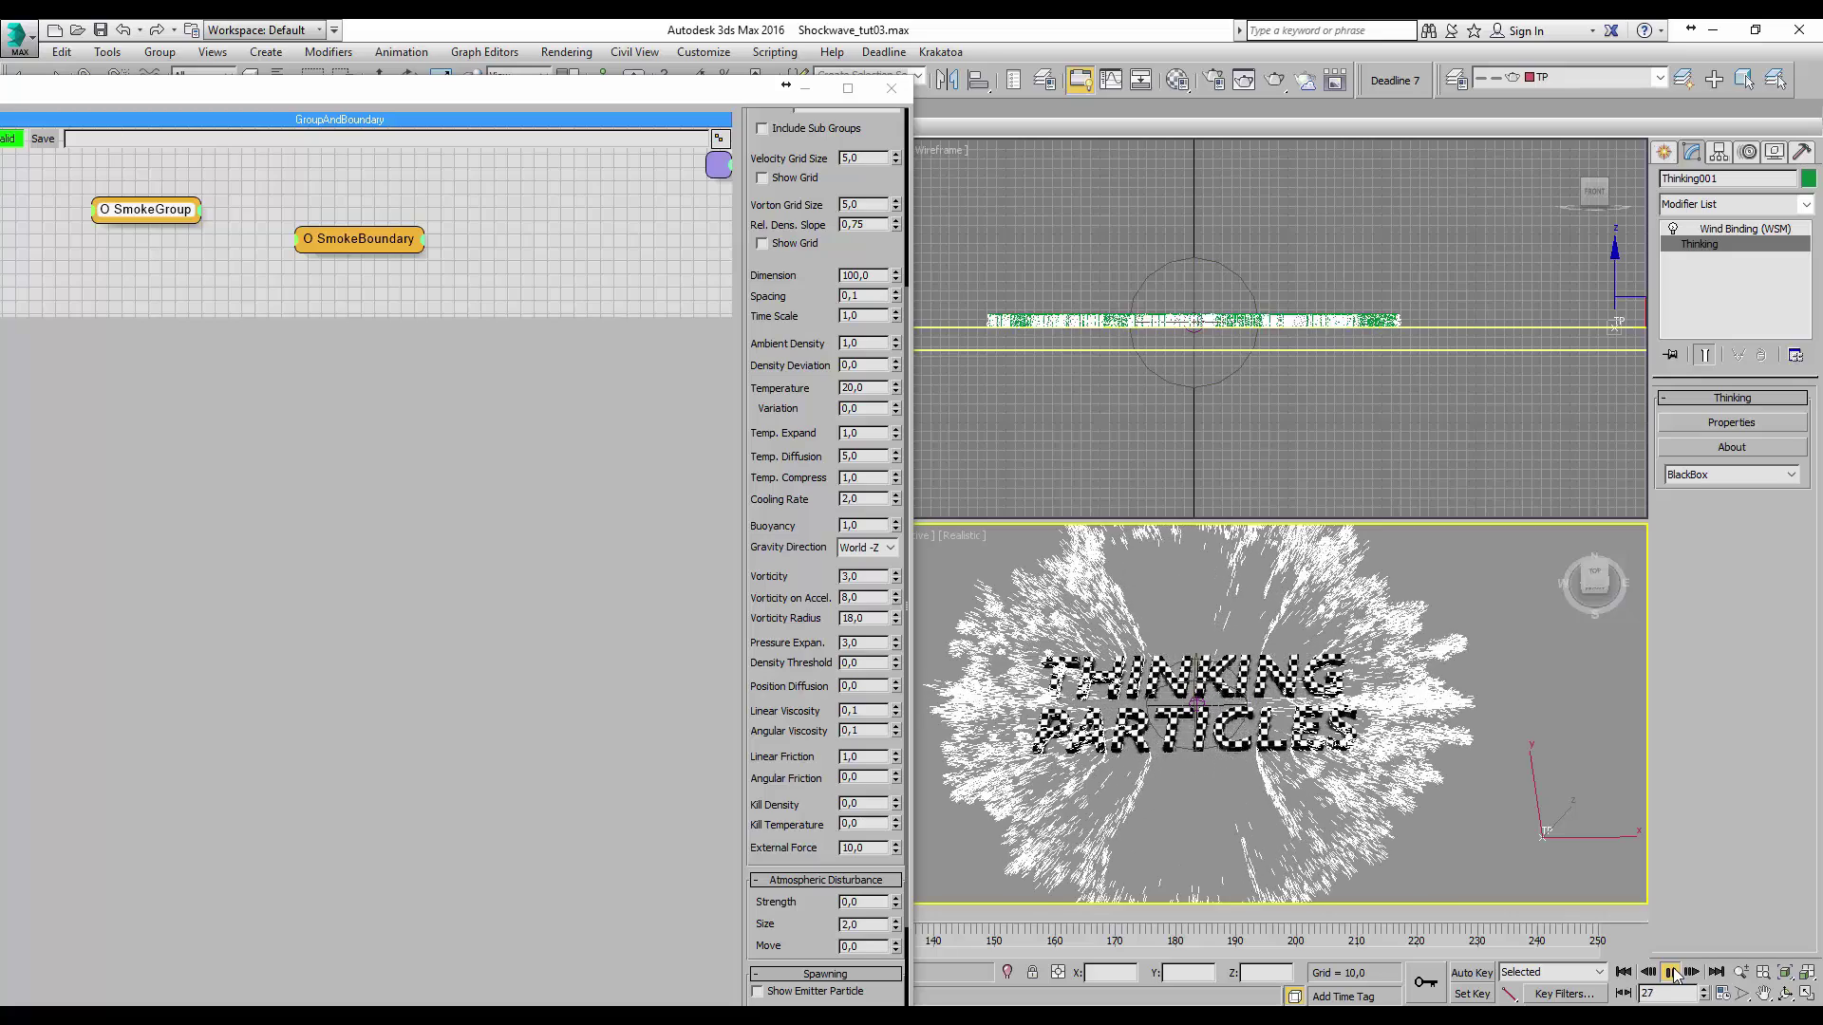
click(1671, 973)
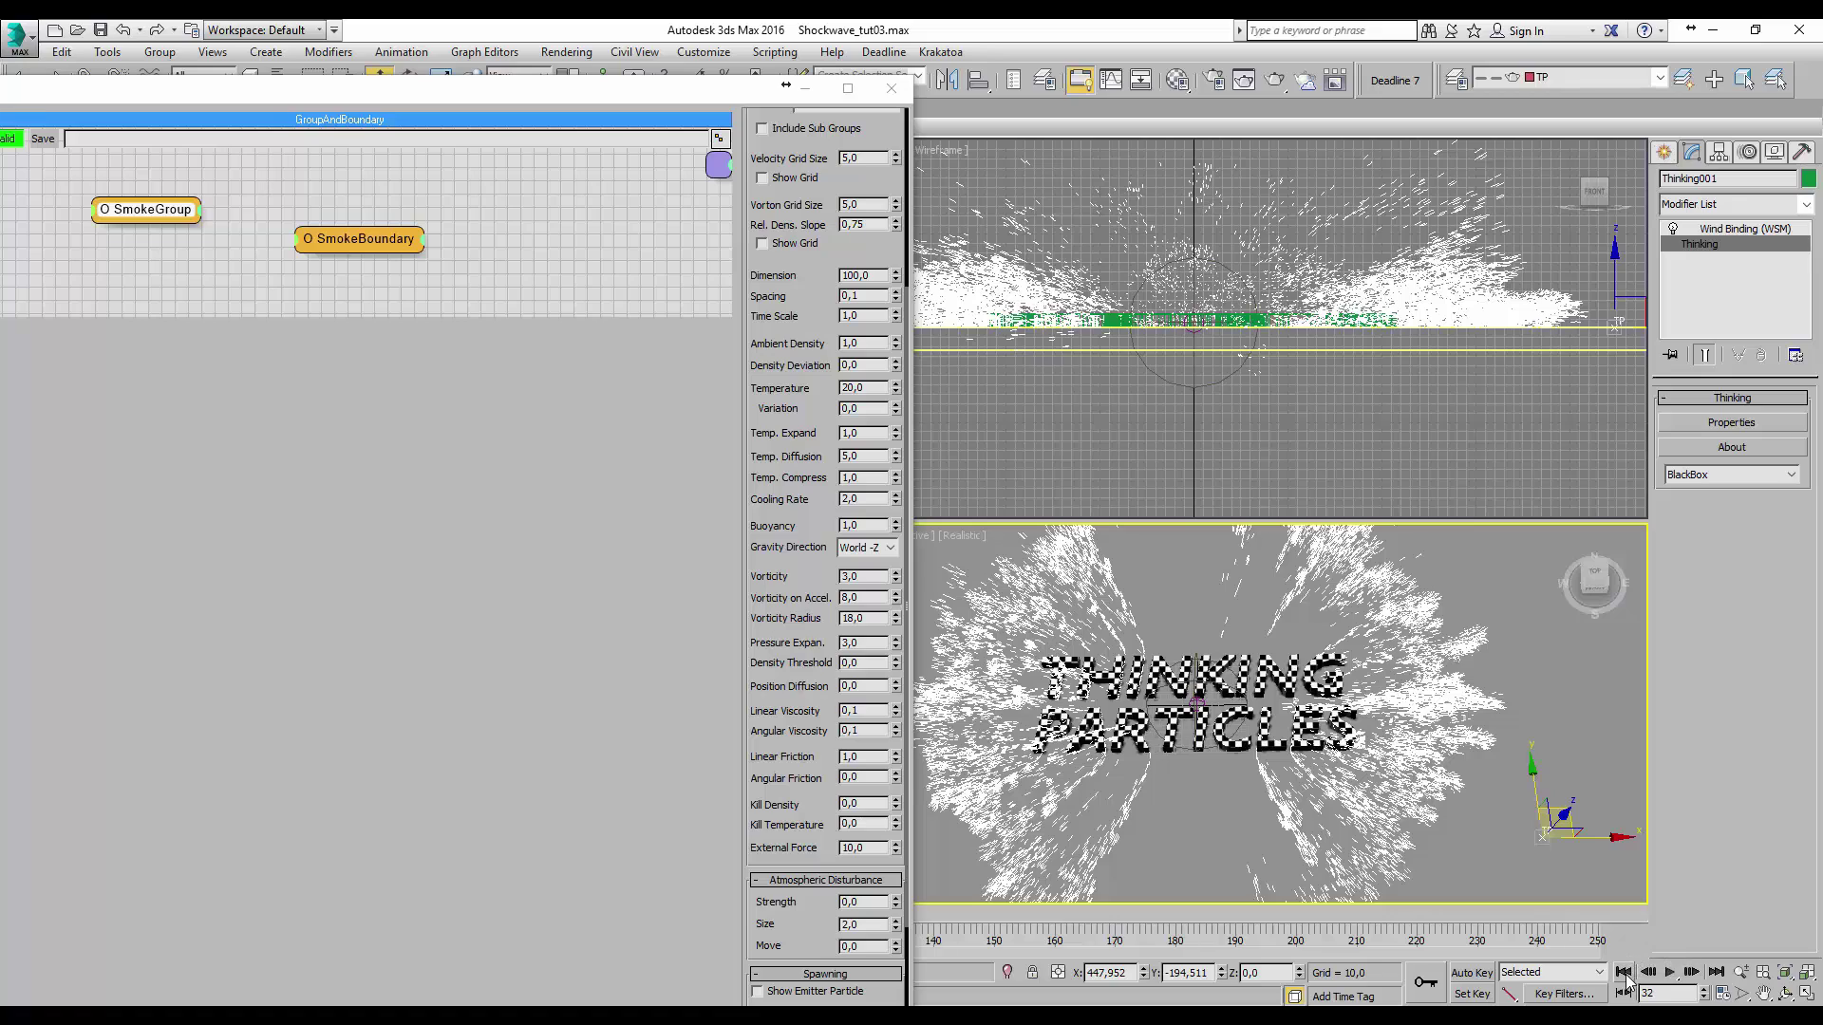
click(1624, 973)
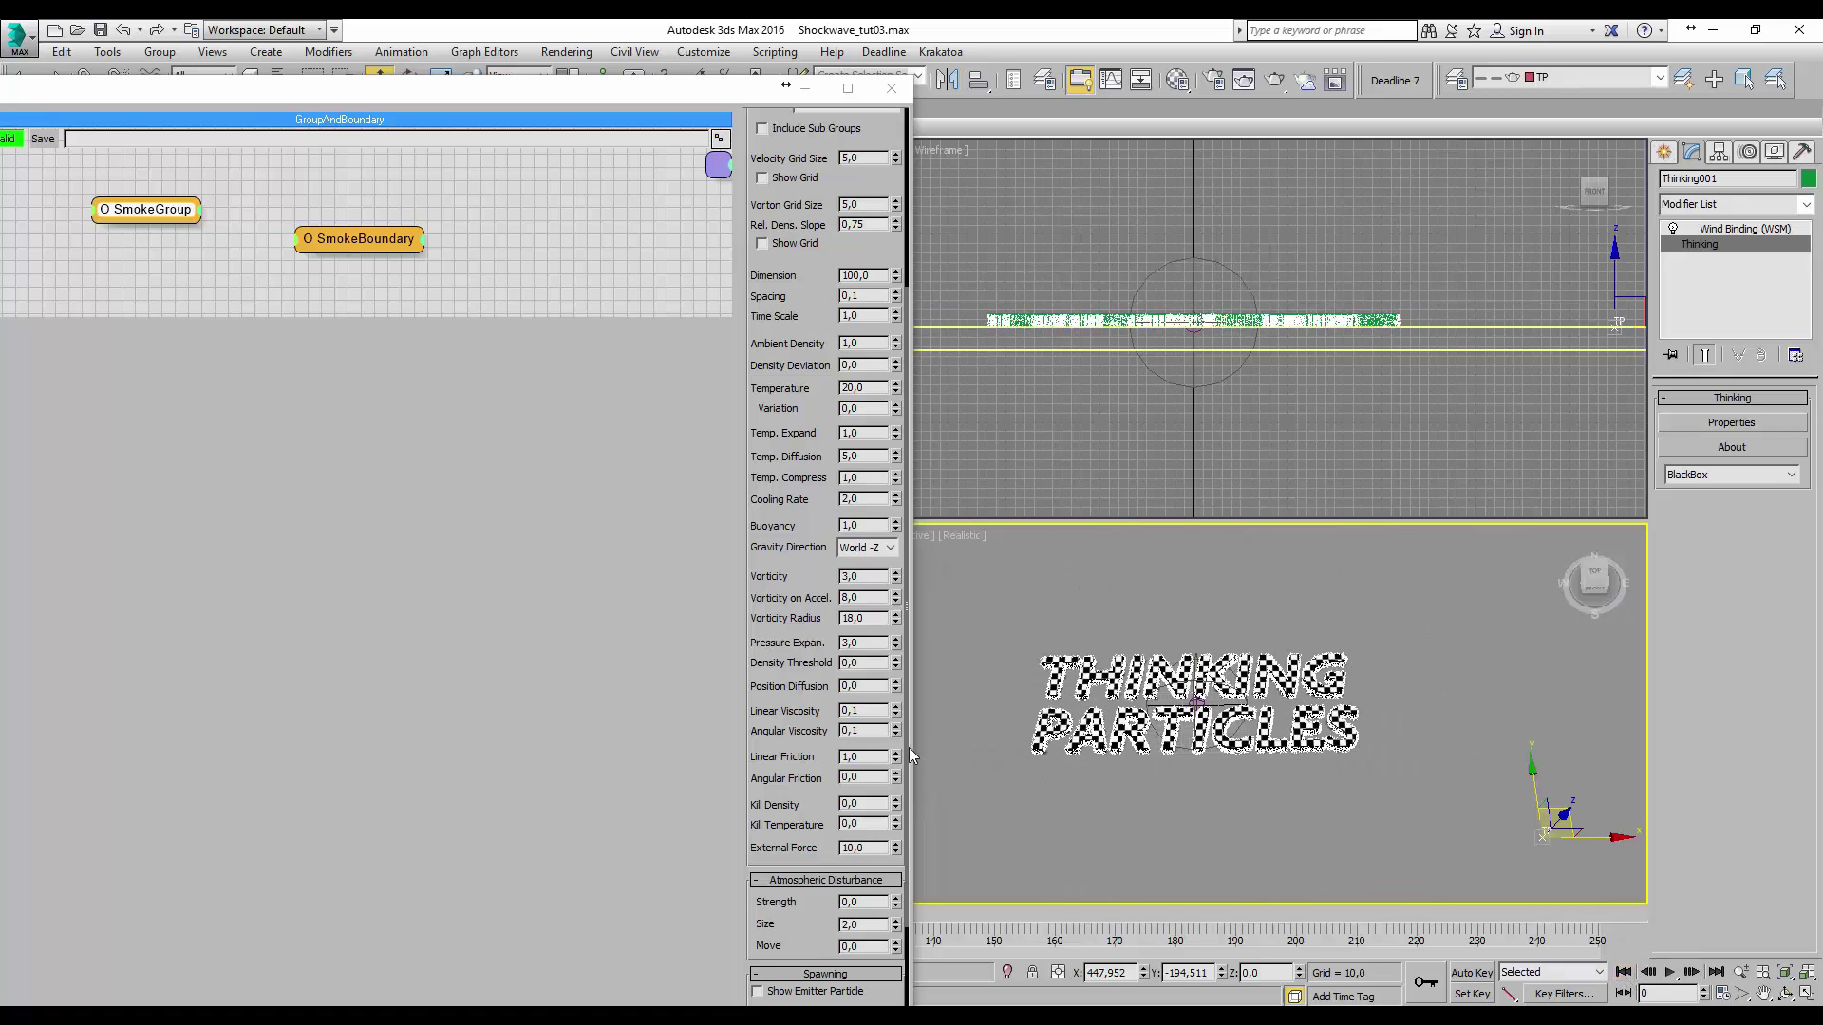
- Set the SmokeGroup's linear viscosity to 3 and angular viscosity to 2, preview the simulation and rewind to the start
double_click(858, 710)
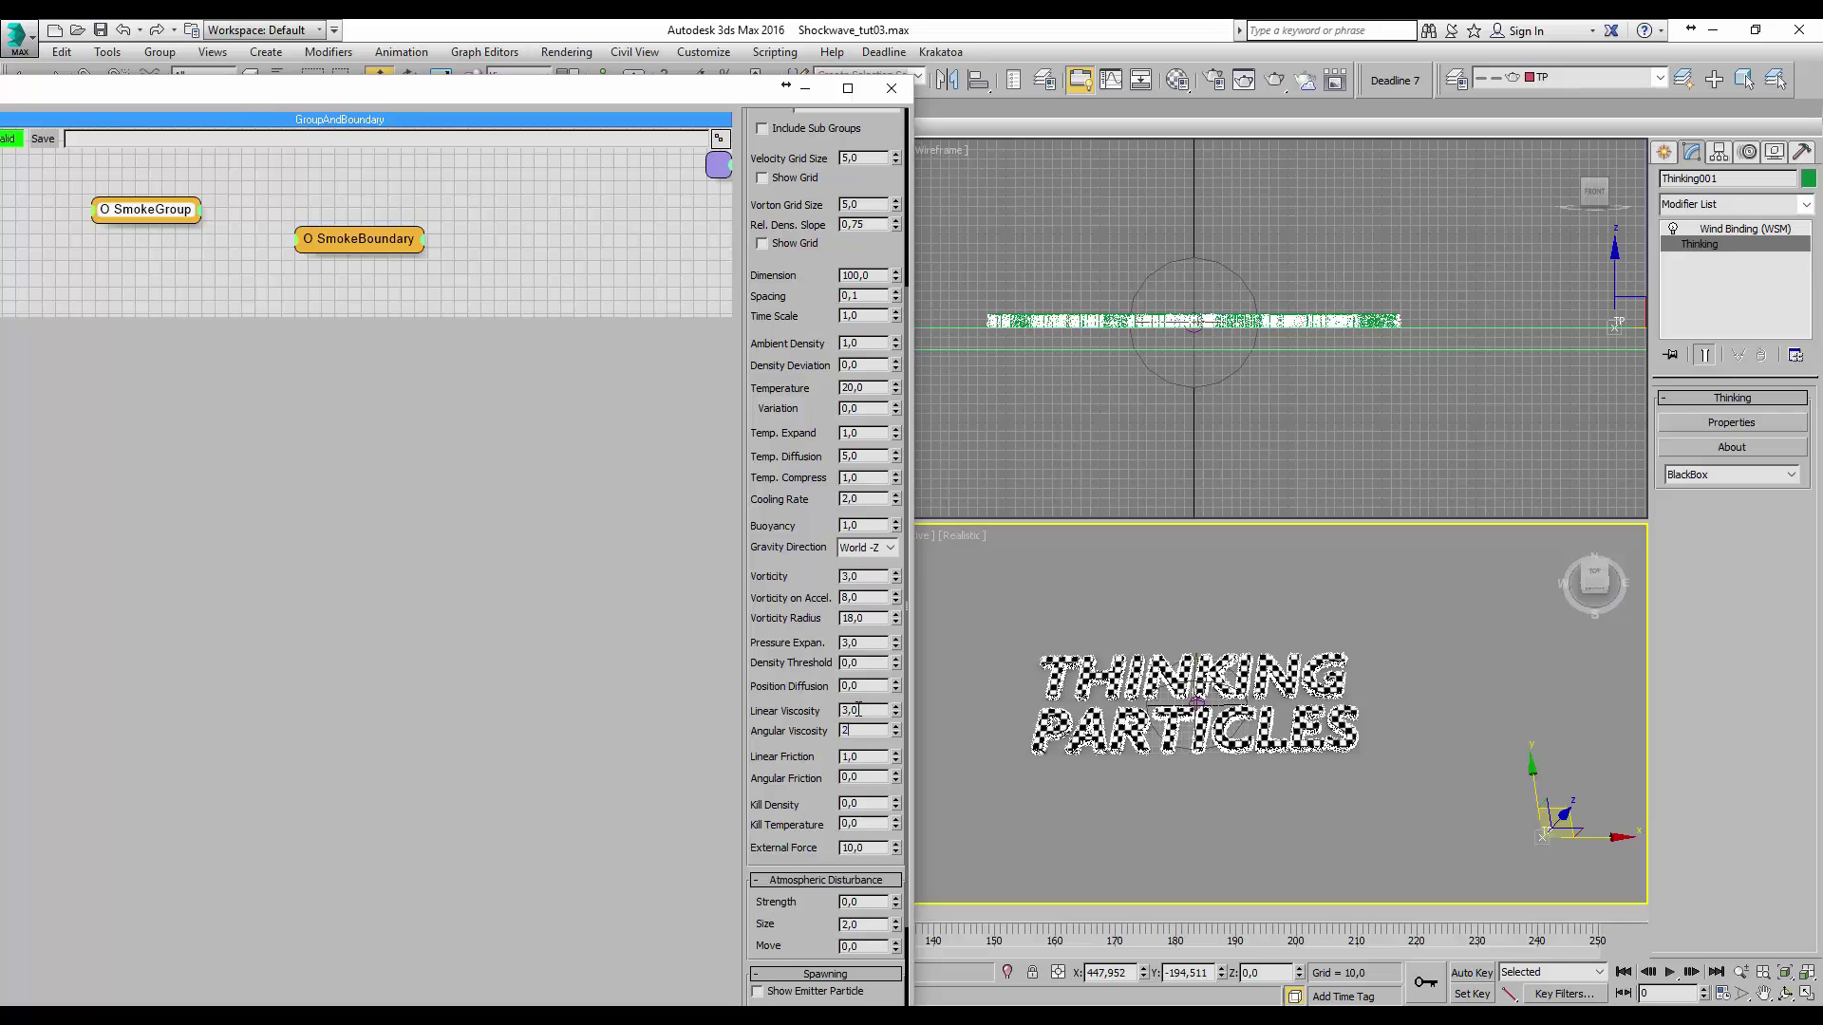
click(1671, 973)
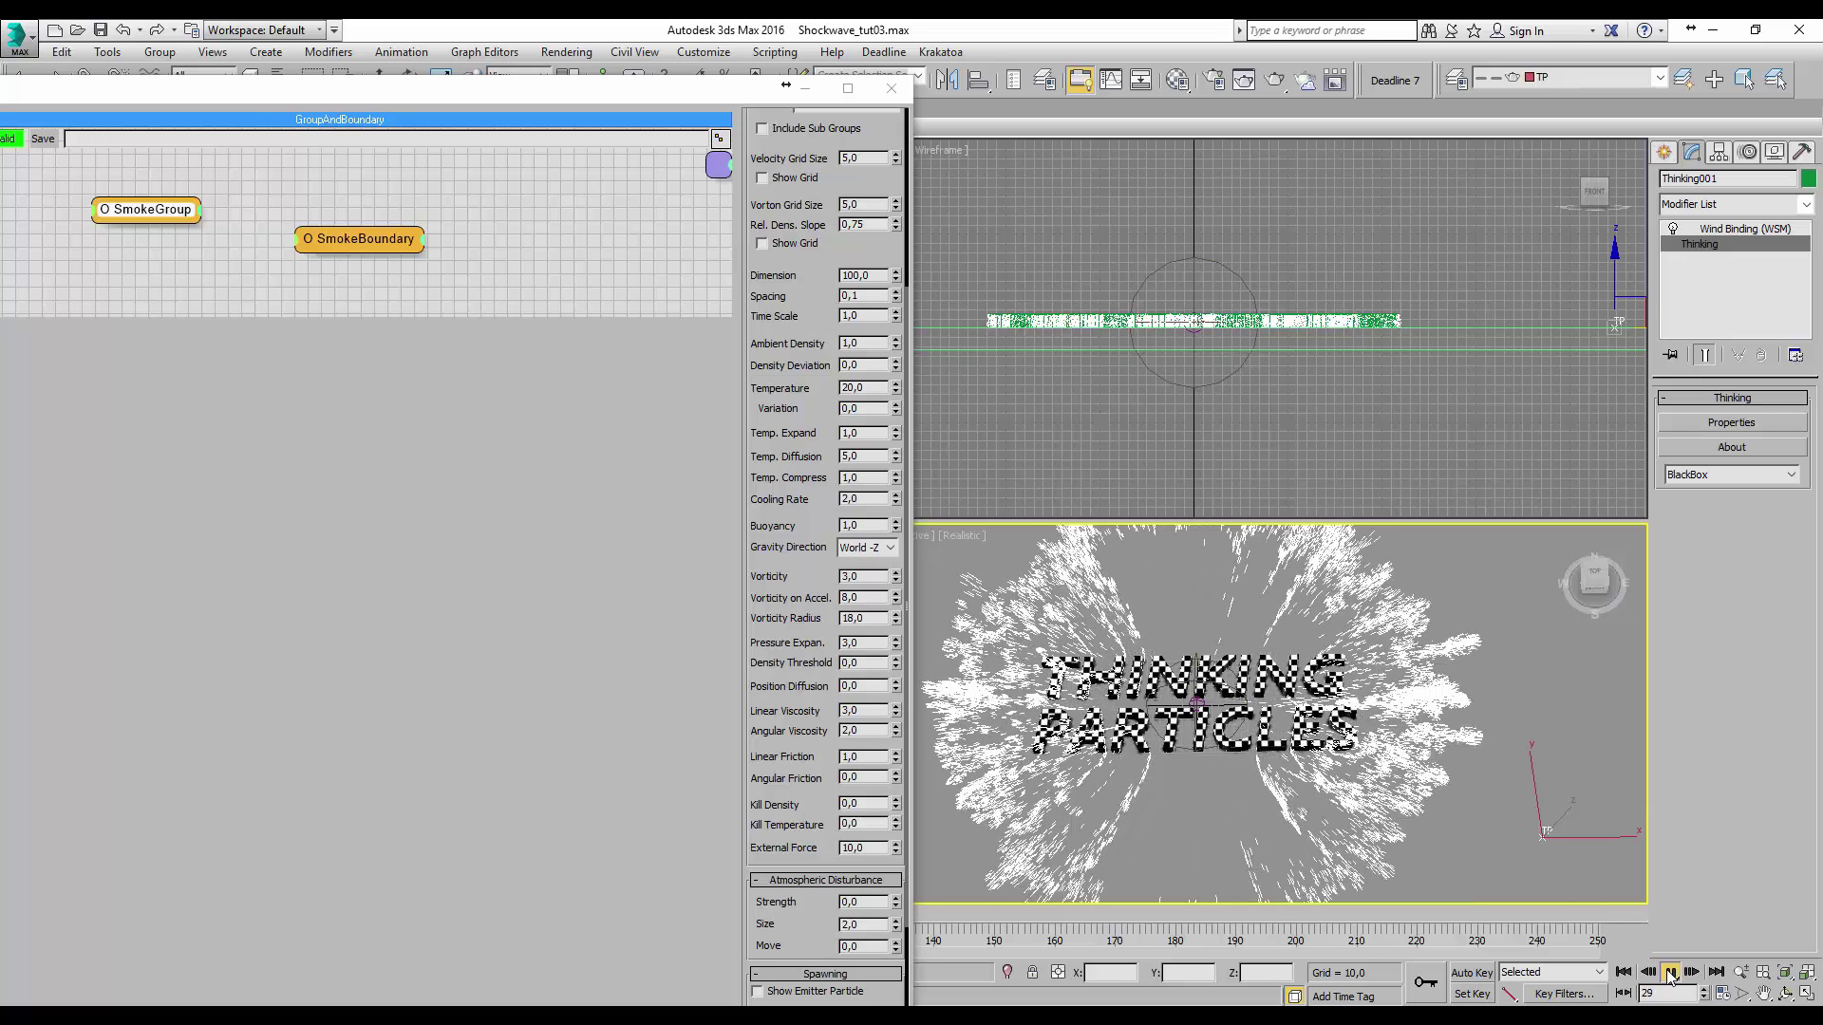
click(1669, 975)
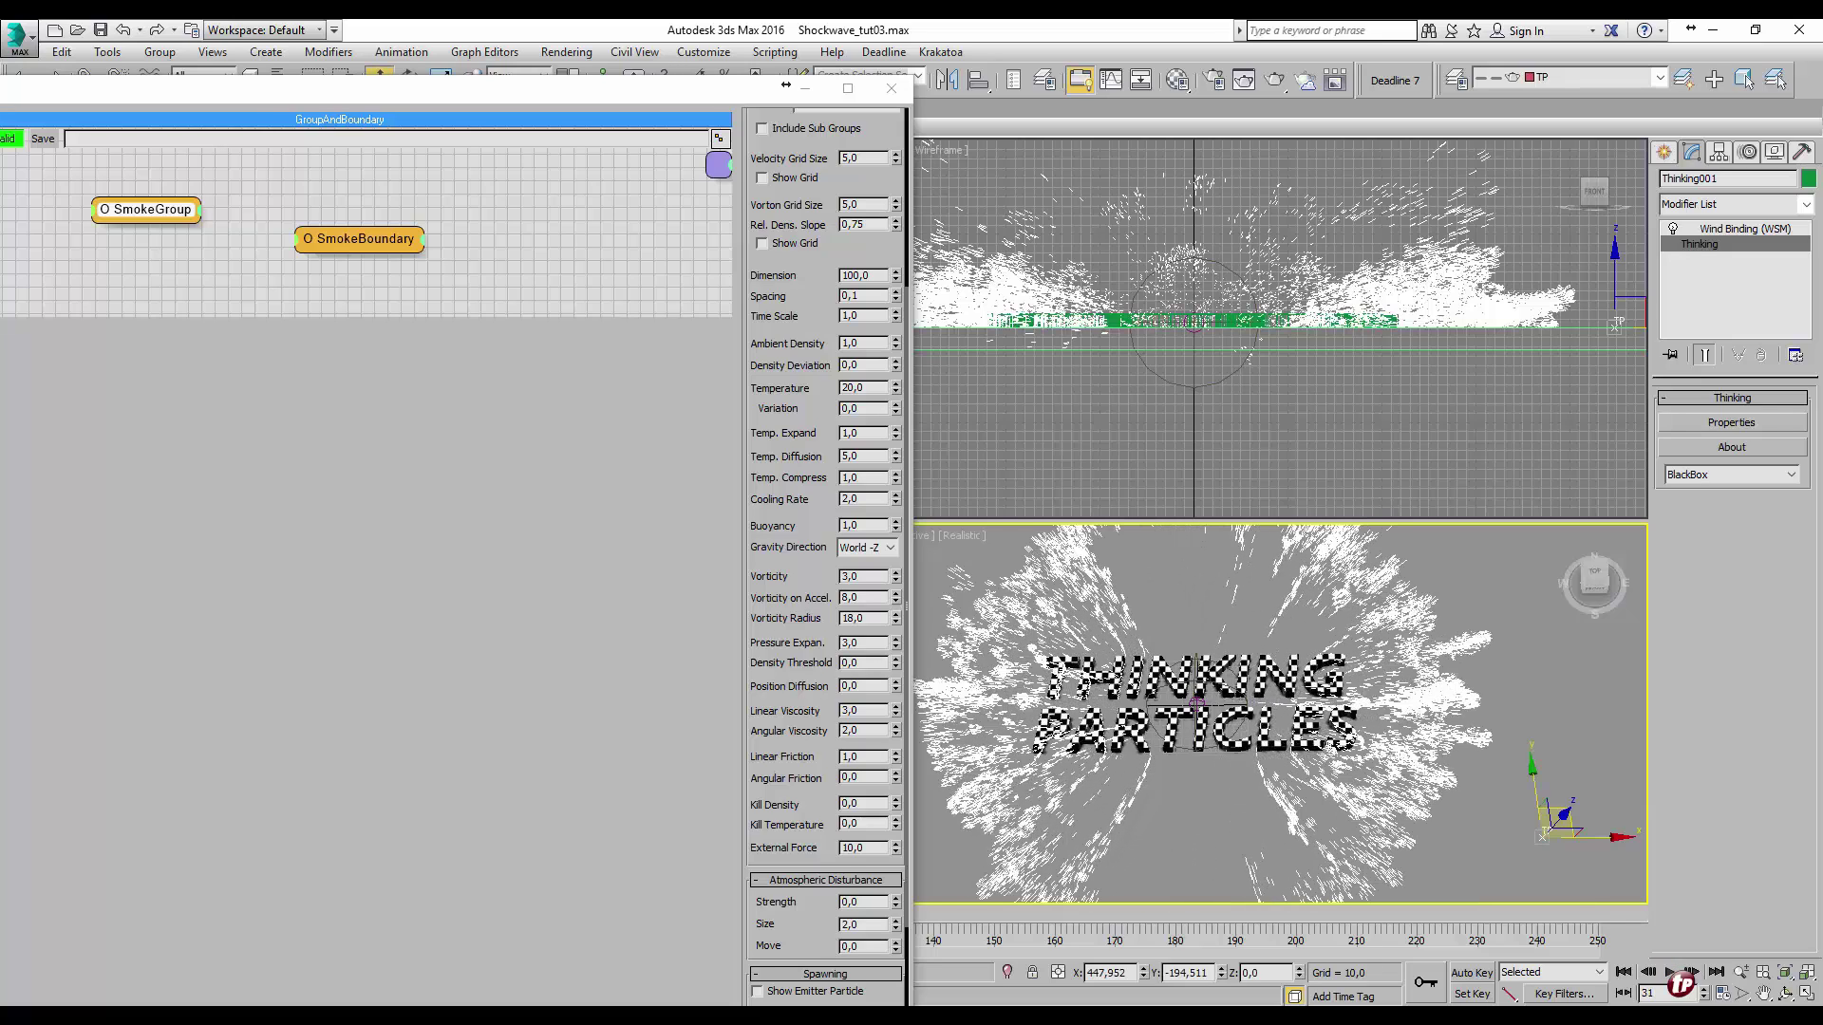
click(1624, 974)
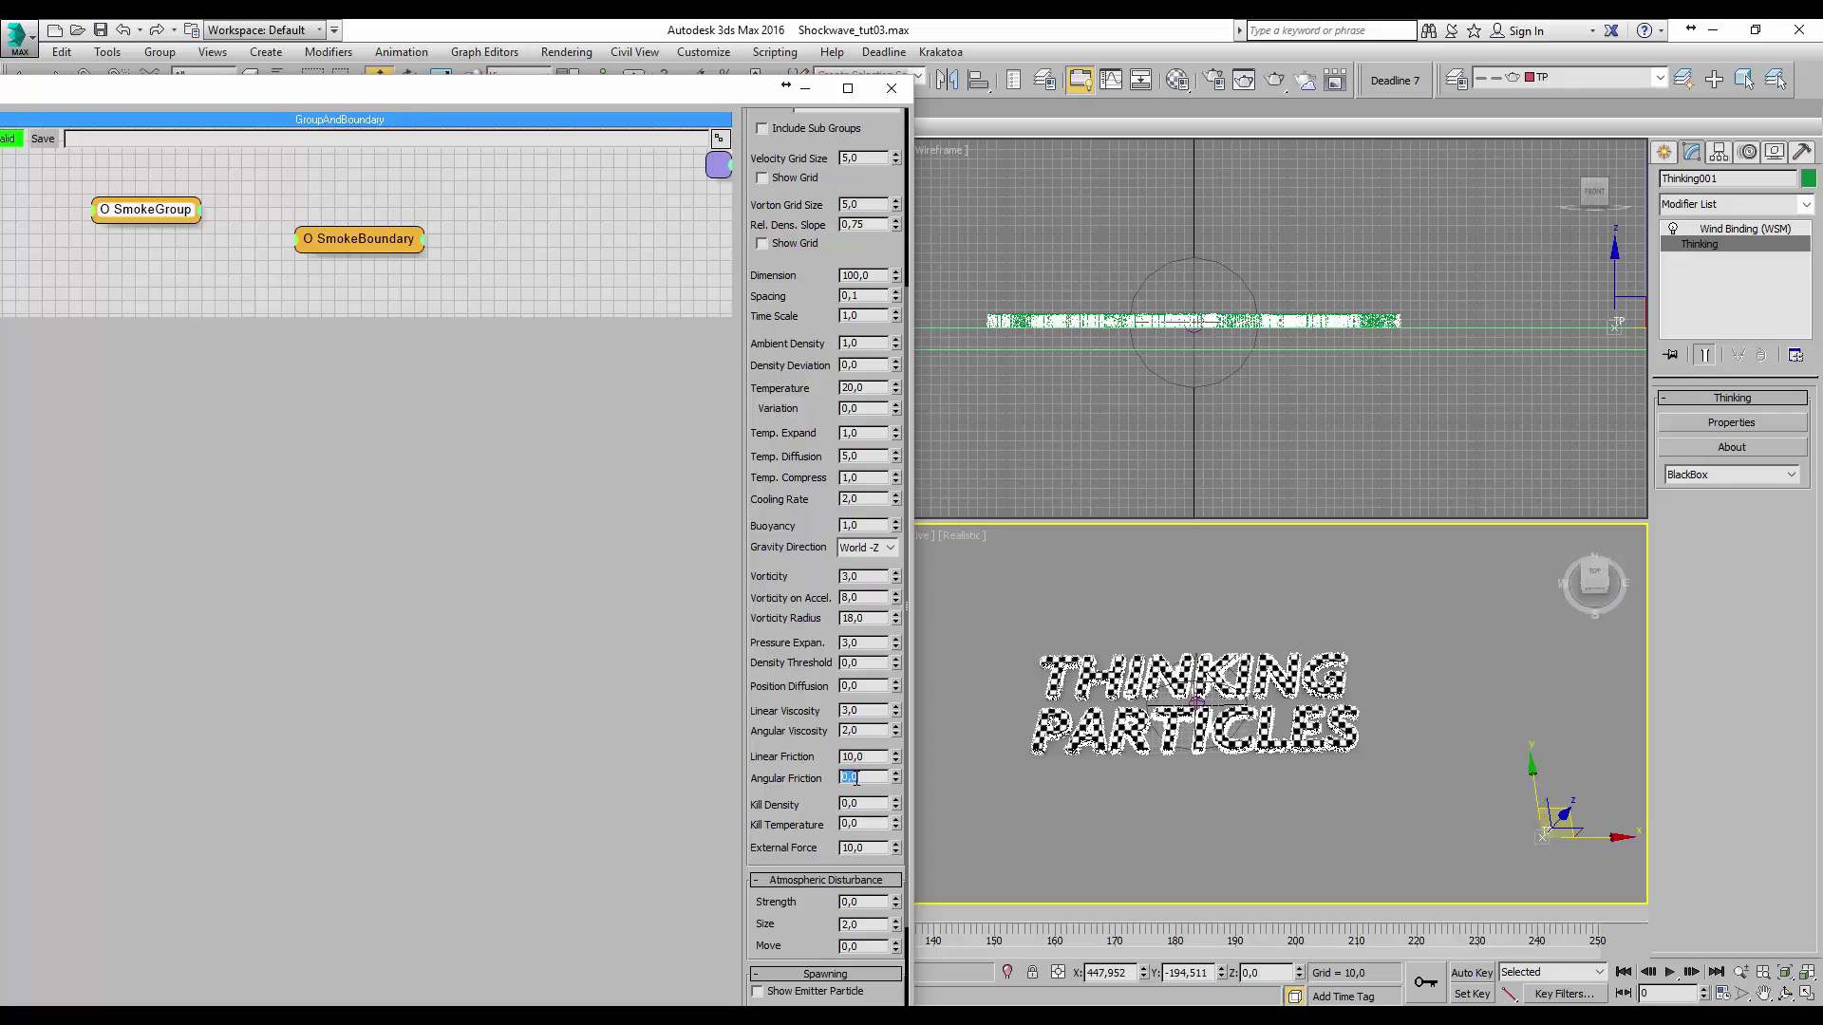
- Set the SmokeGroup's linear friction to 10 and angular friction to 4, preview the simulation and rewind to the start
click(1670, 974)
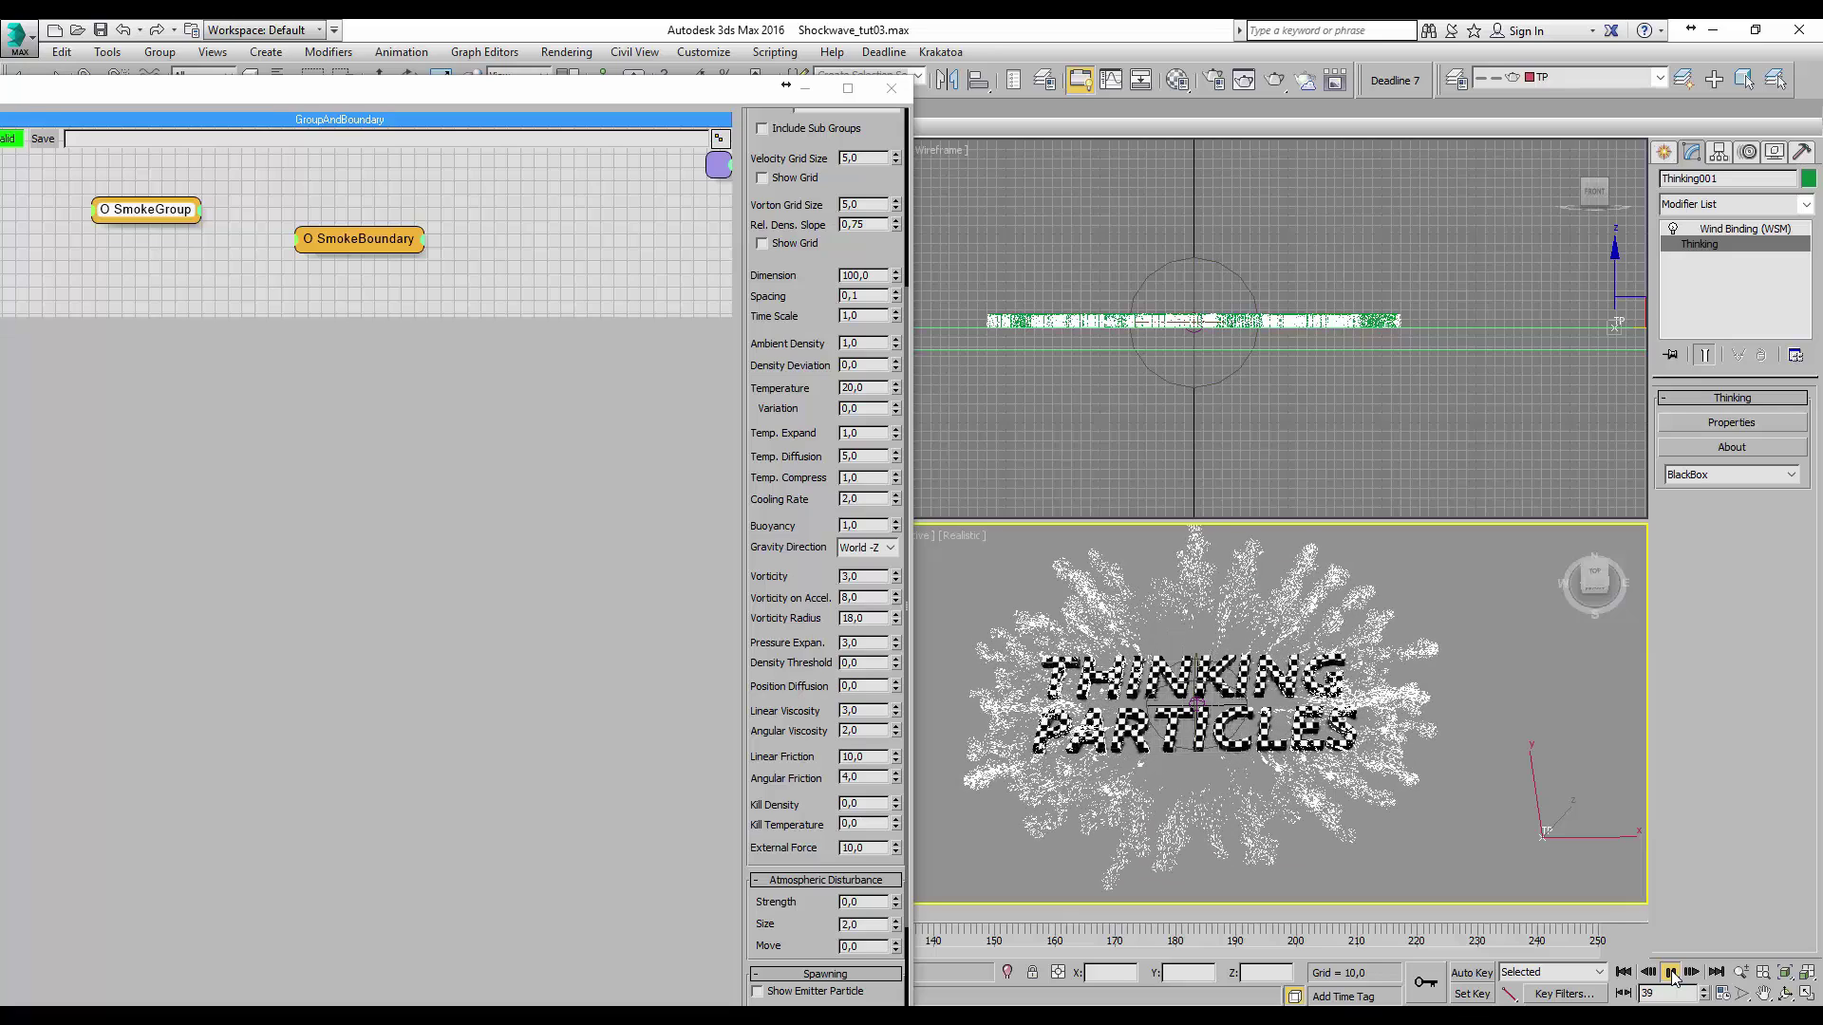
click(1670, 972)
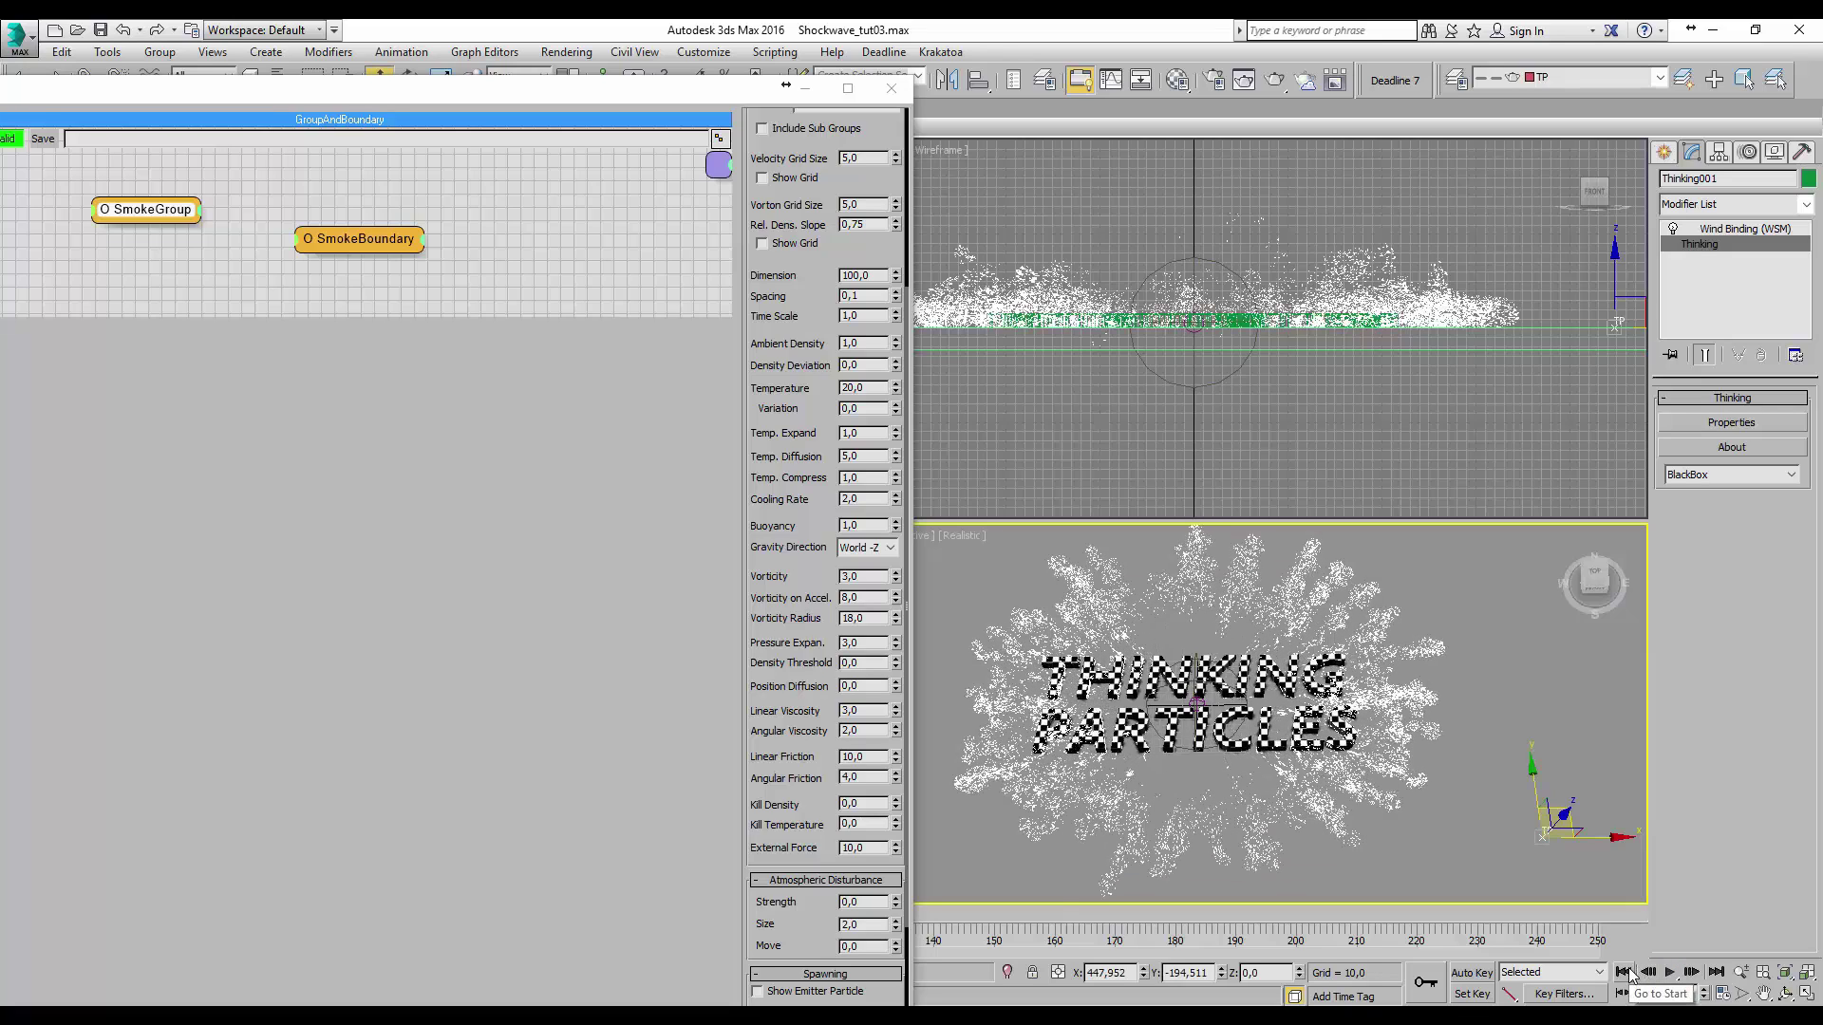
click(1624, 972)
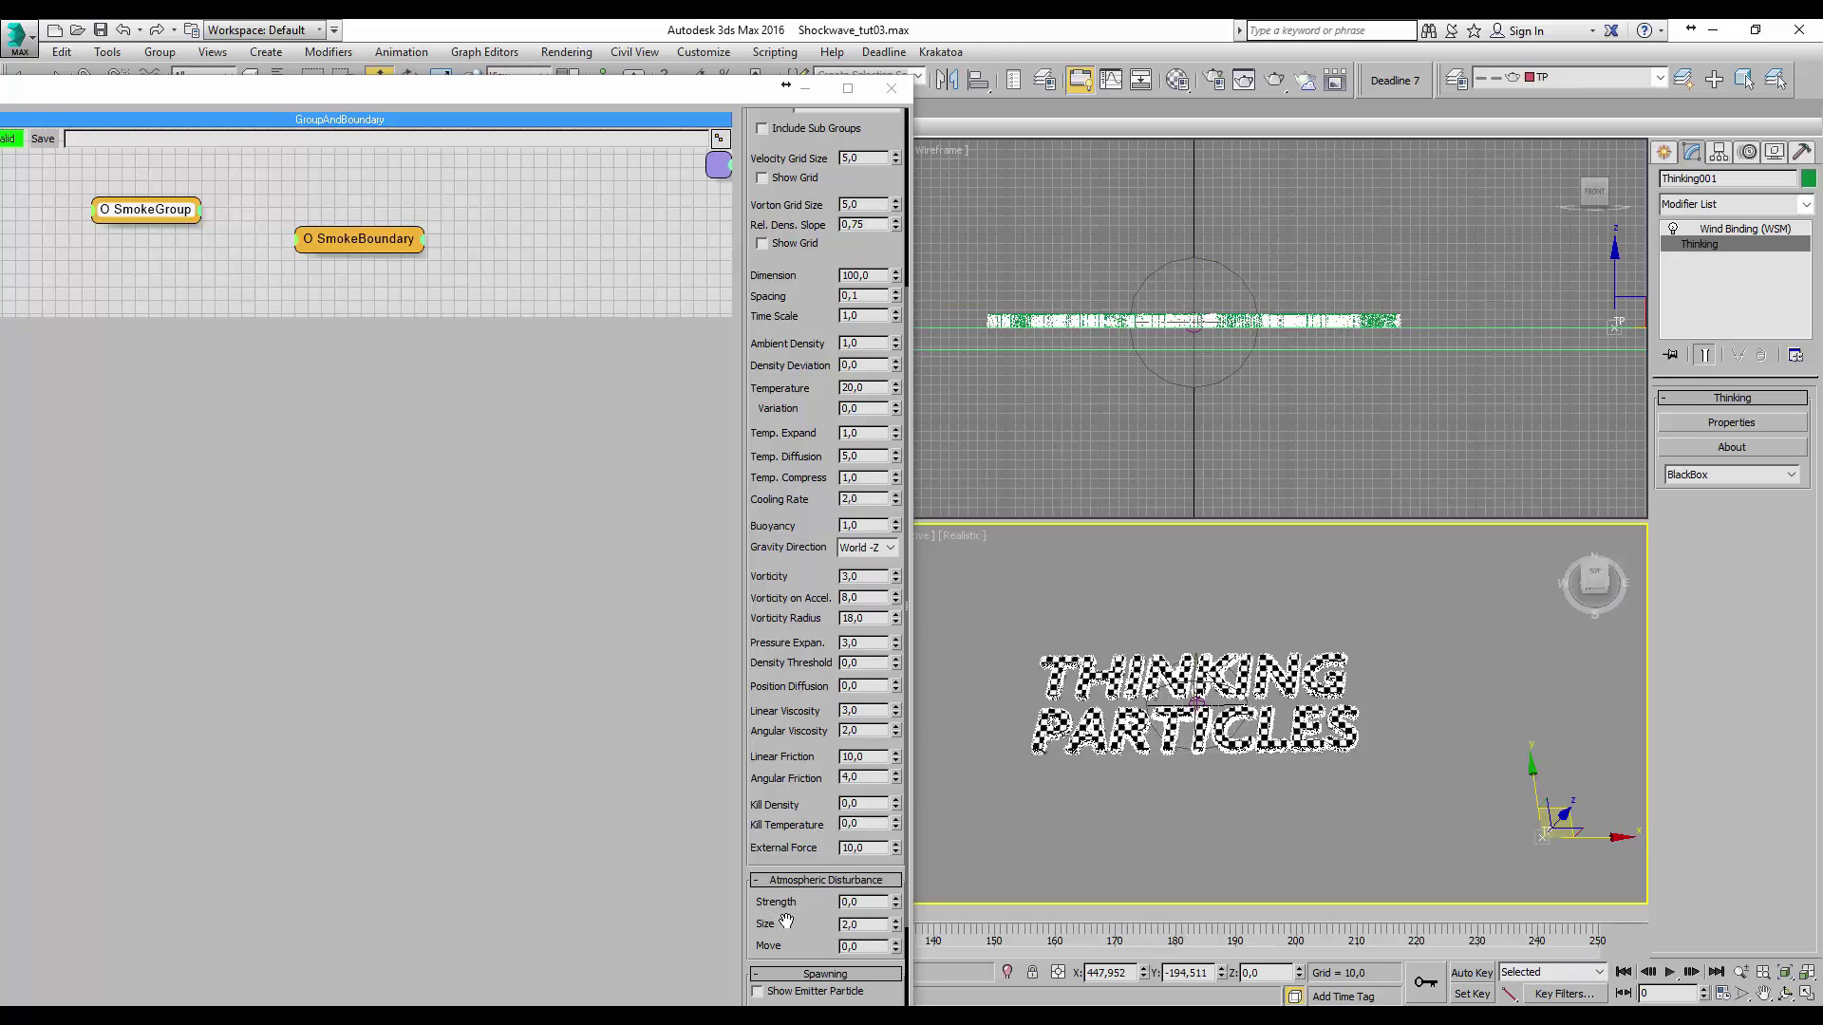
- Set the SmokeGroup's Show type to Color TRanges
scroll(785, 865, down, 1)
drag(785, 865, 749, 602)
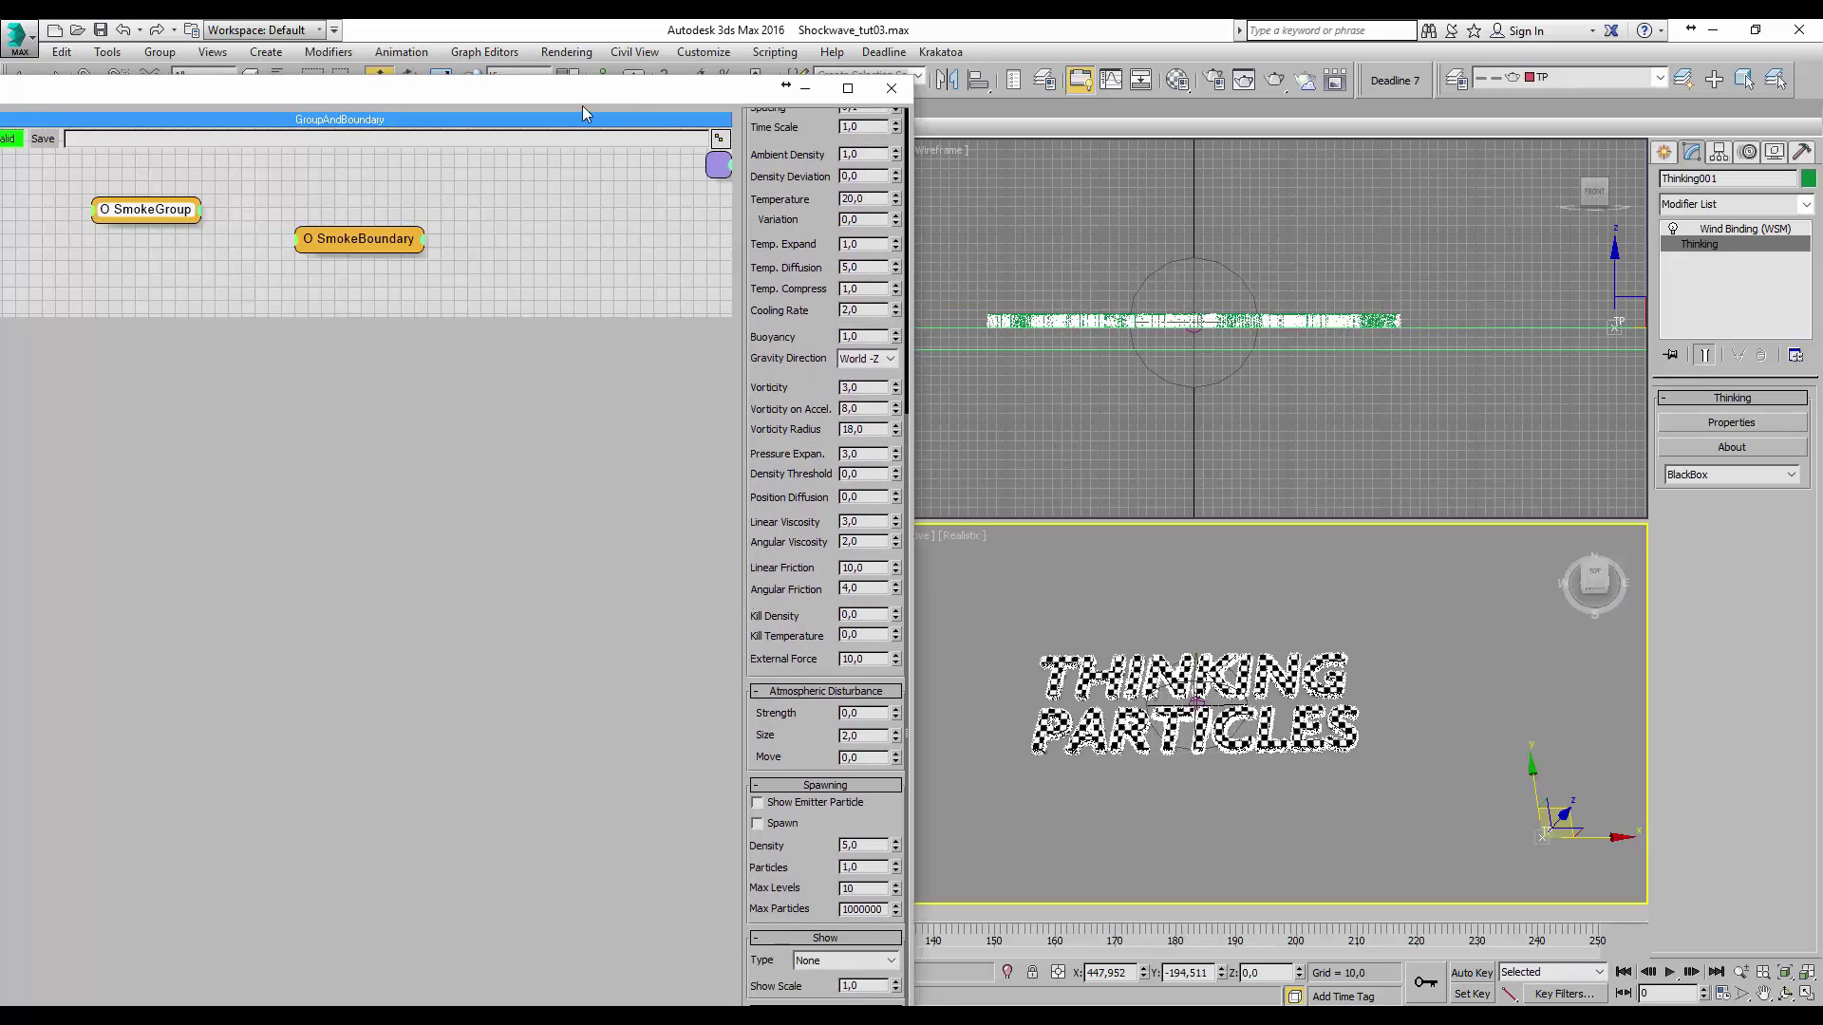
drag(583, 95, 605, 56)
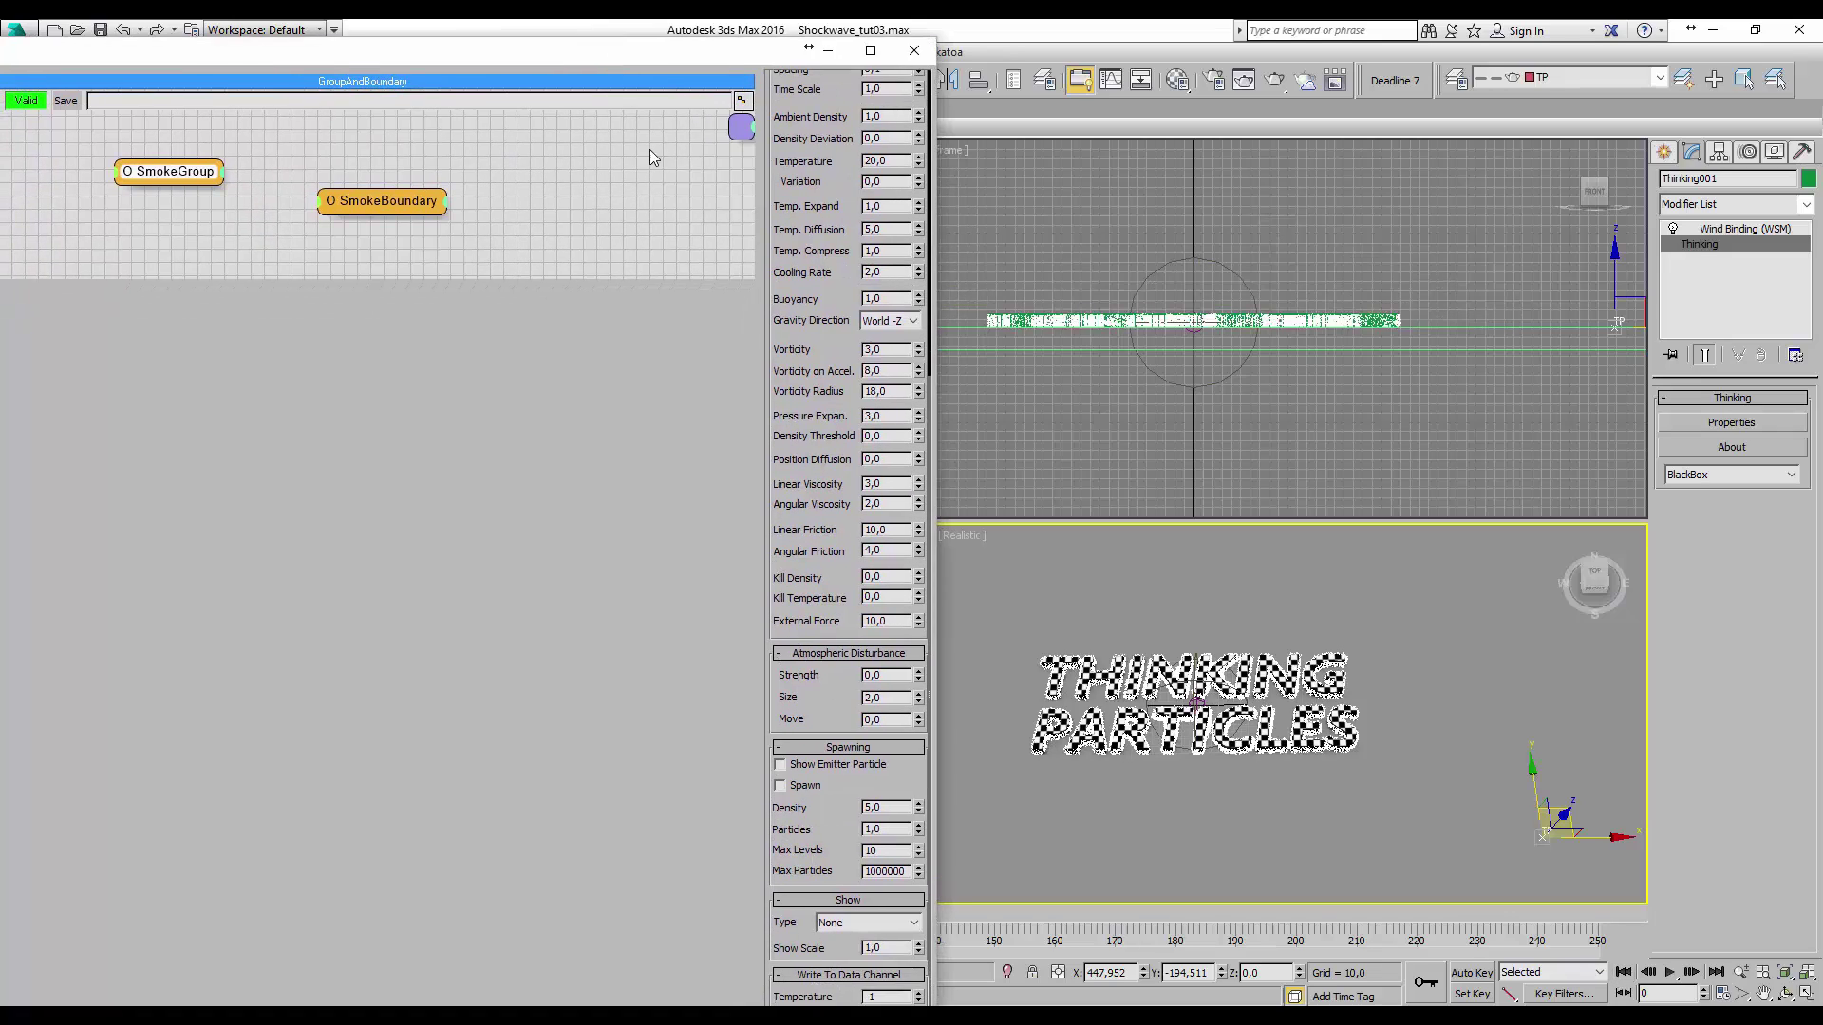
click(866, 922)
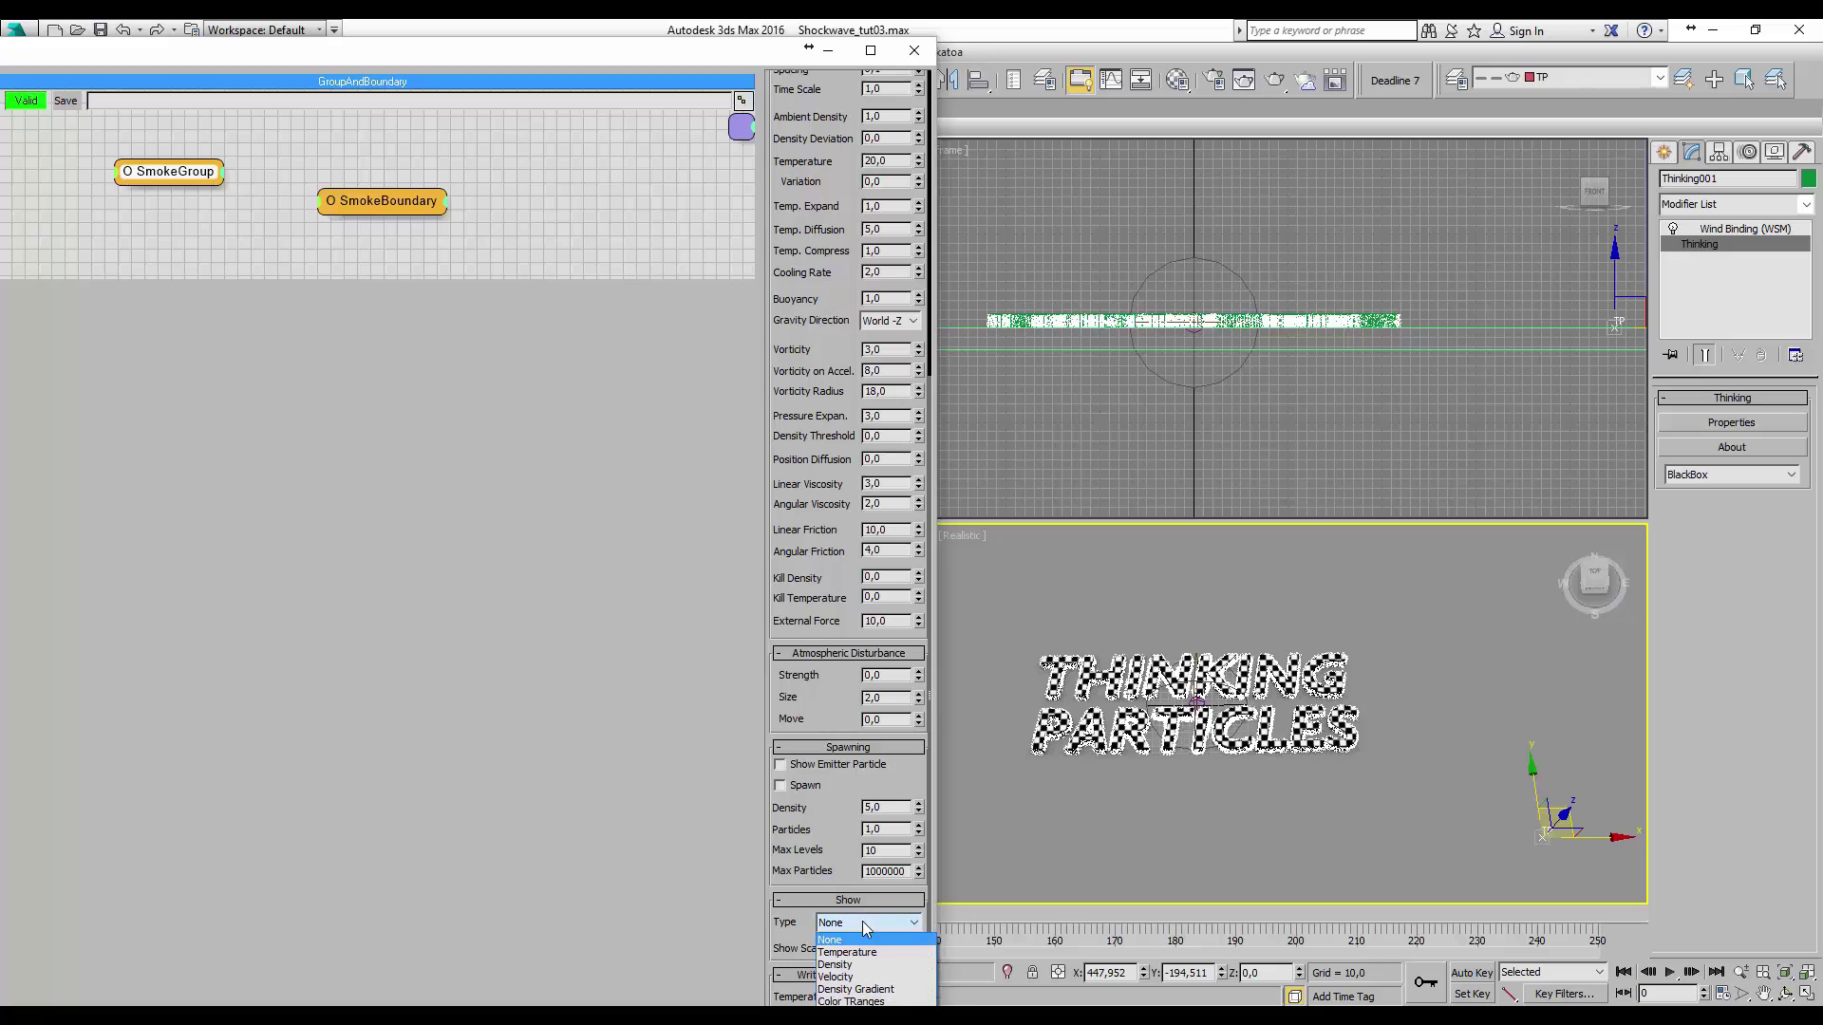
click(870, 1003)
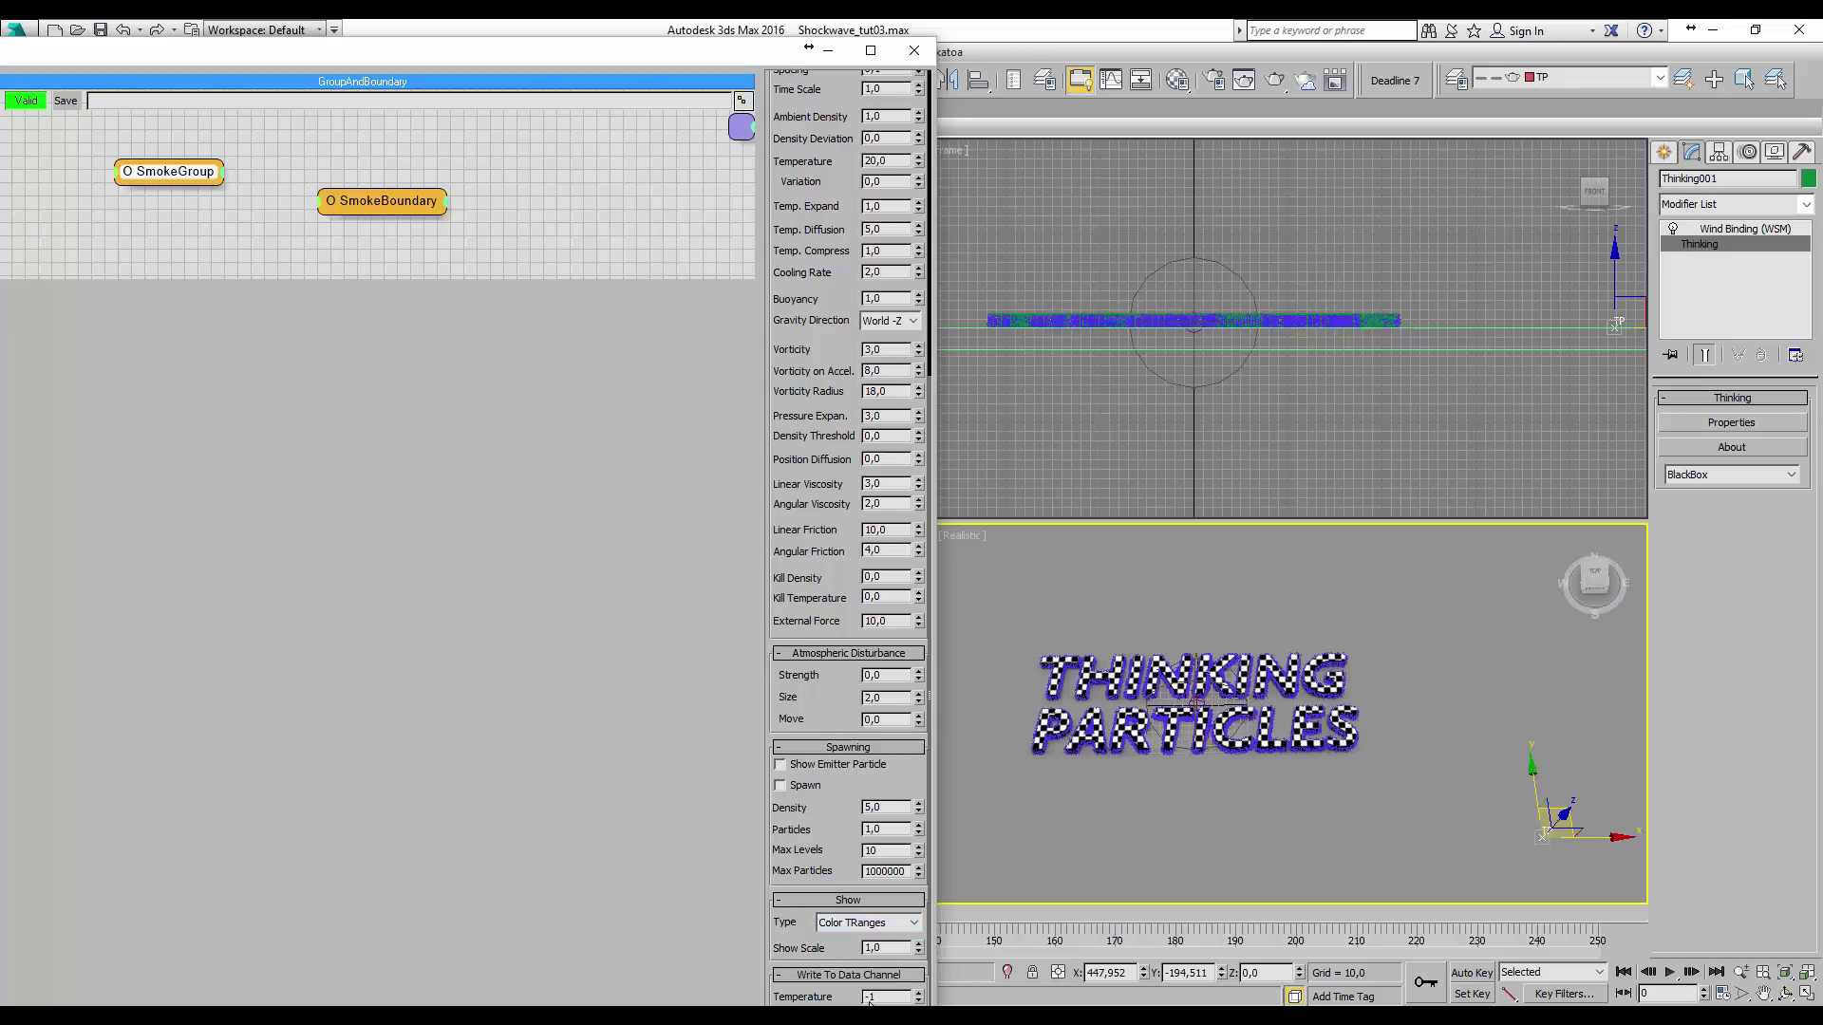
- Play the simulation to check the particles' color ranges and return to the first frame
click(1669, 974)
click(1669, 974)
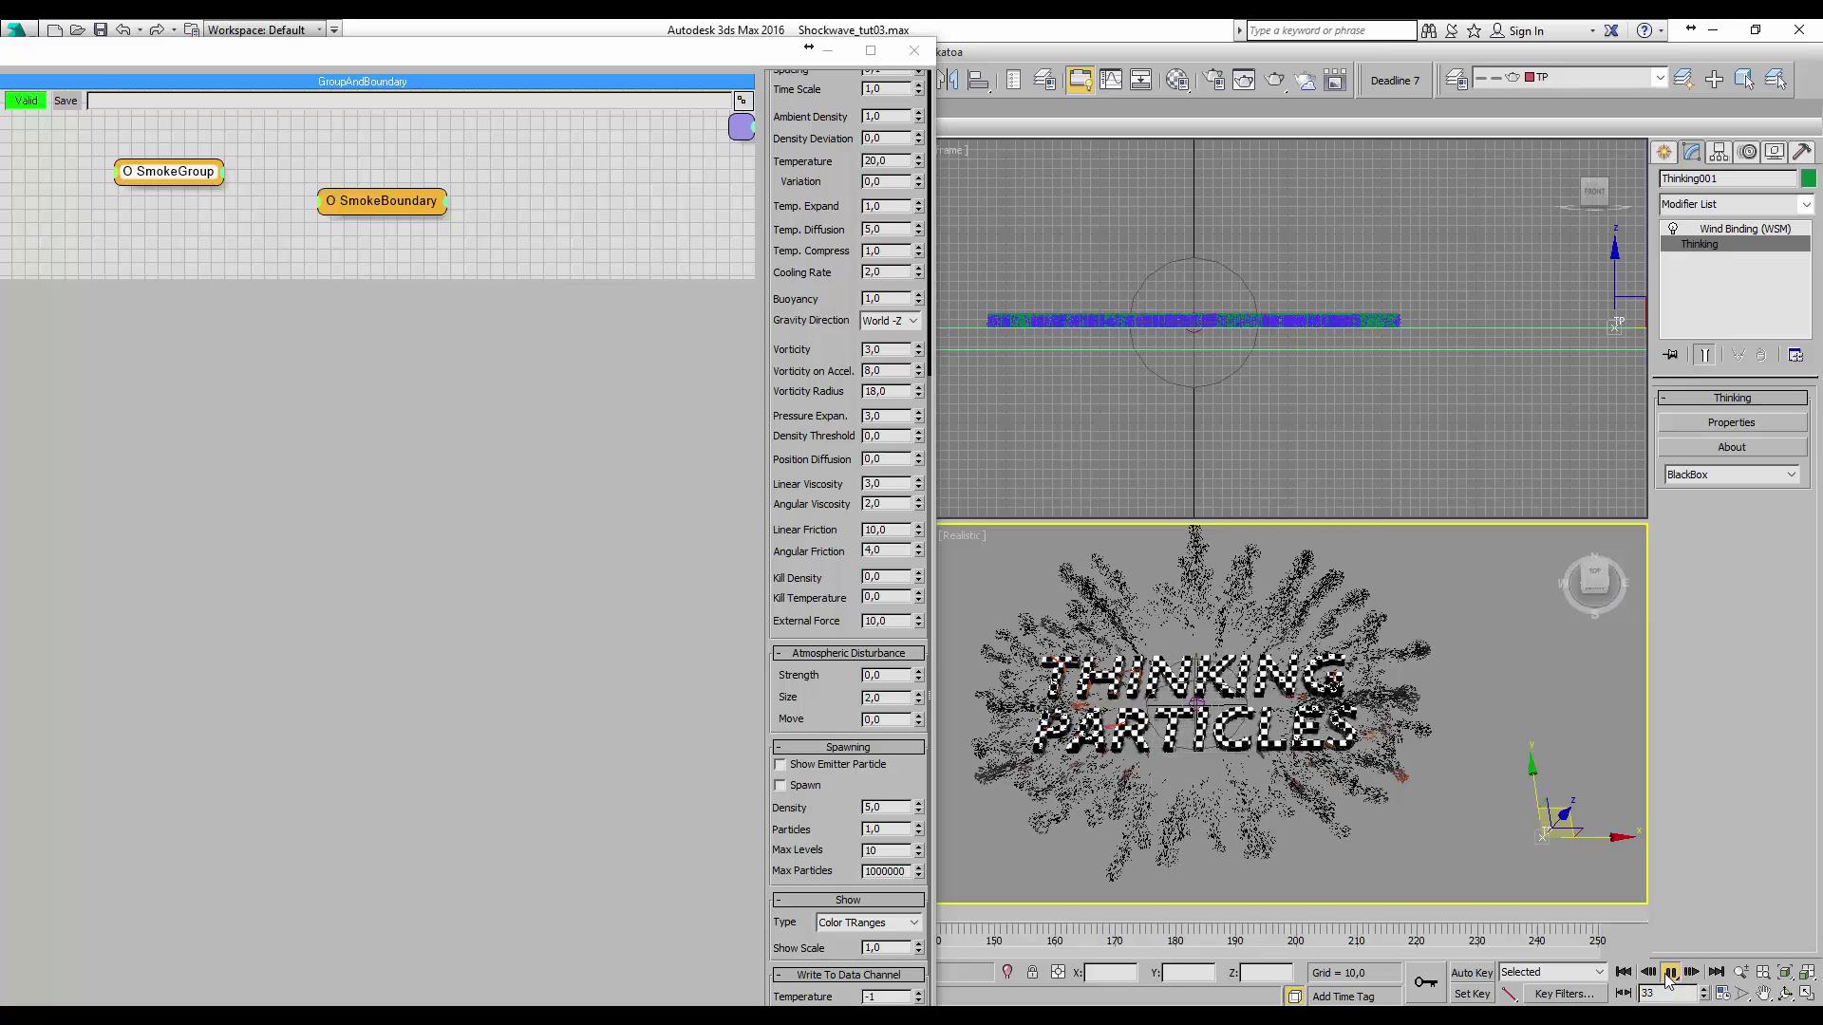
click(1669, 974)
click(1623, 973)
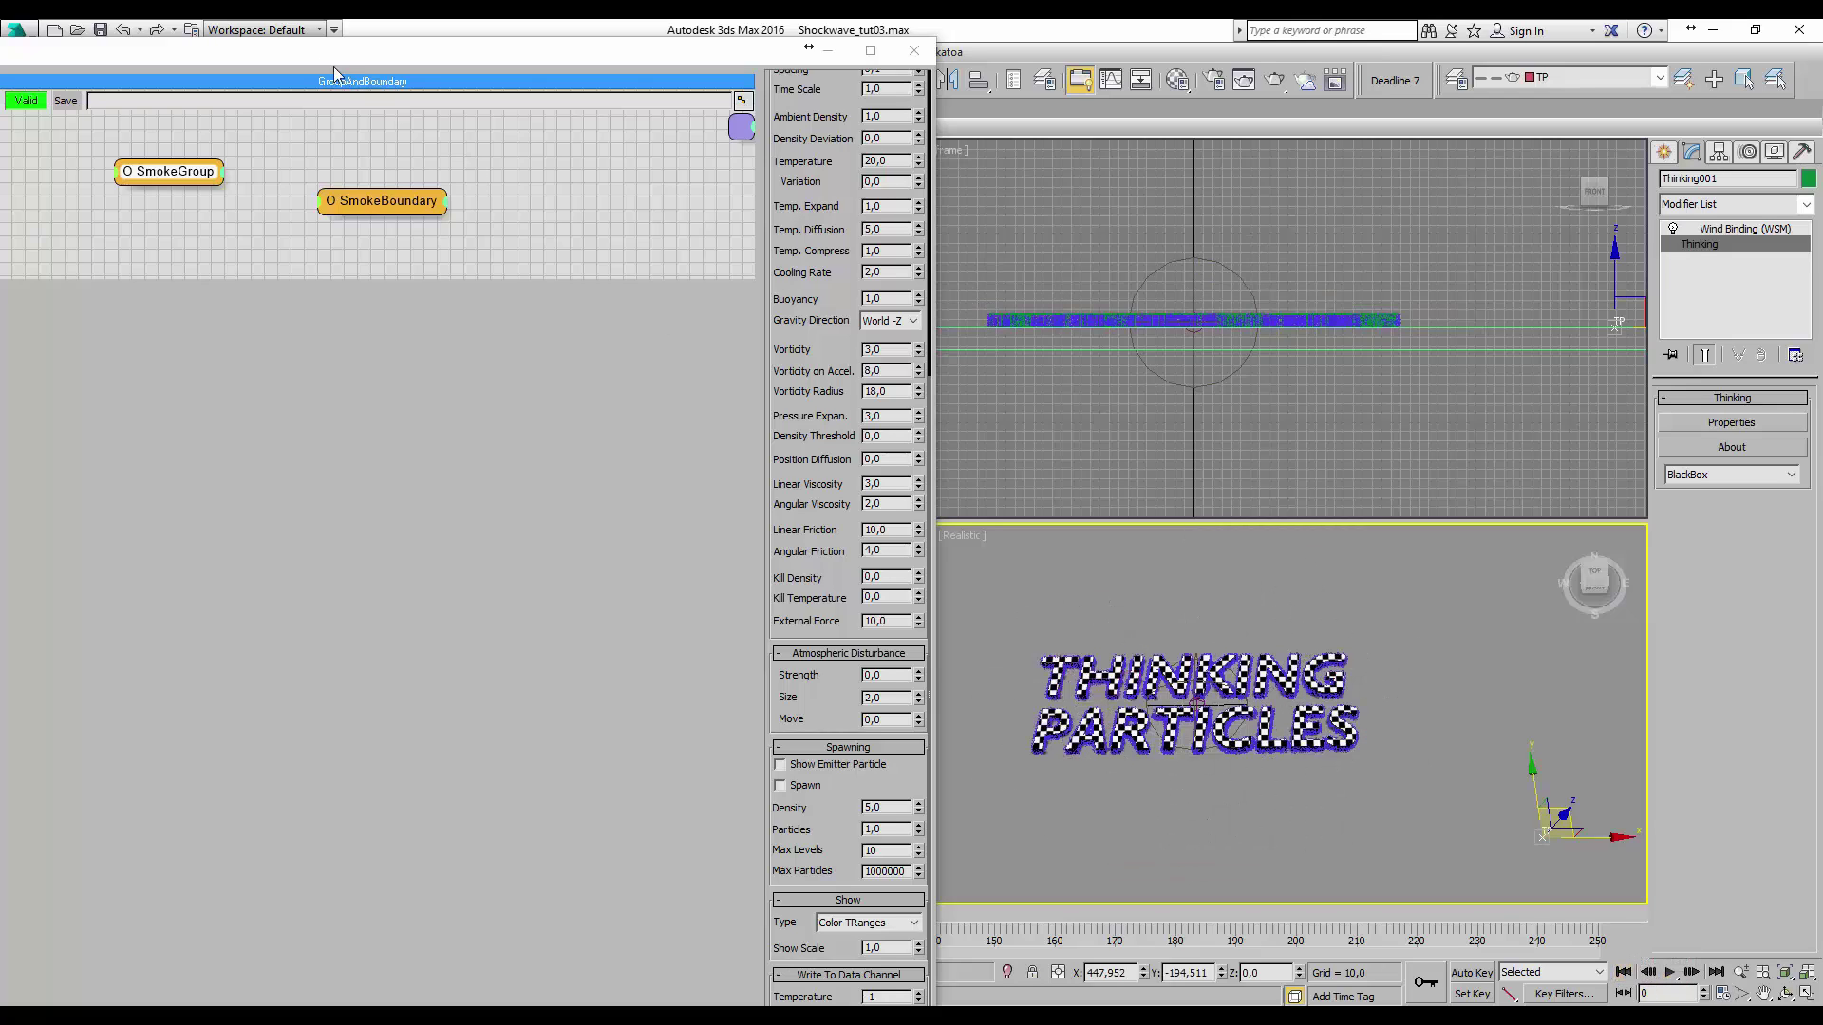
- Add a Color data channel named SmokeColor to the SmokeParticles group
drag(305, 52, 848, 73)
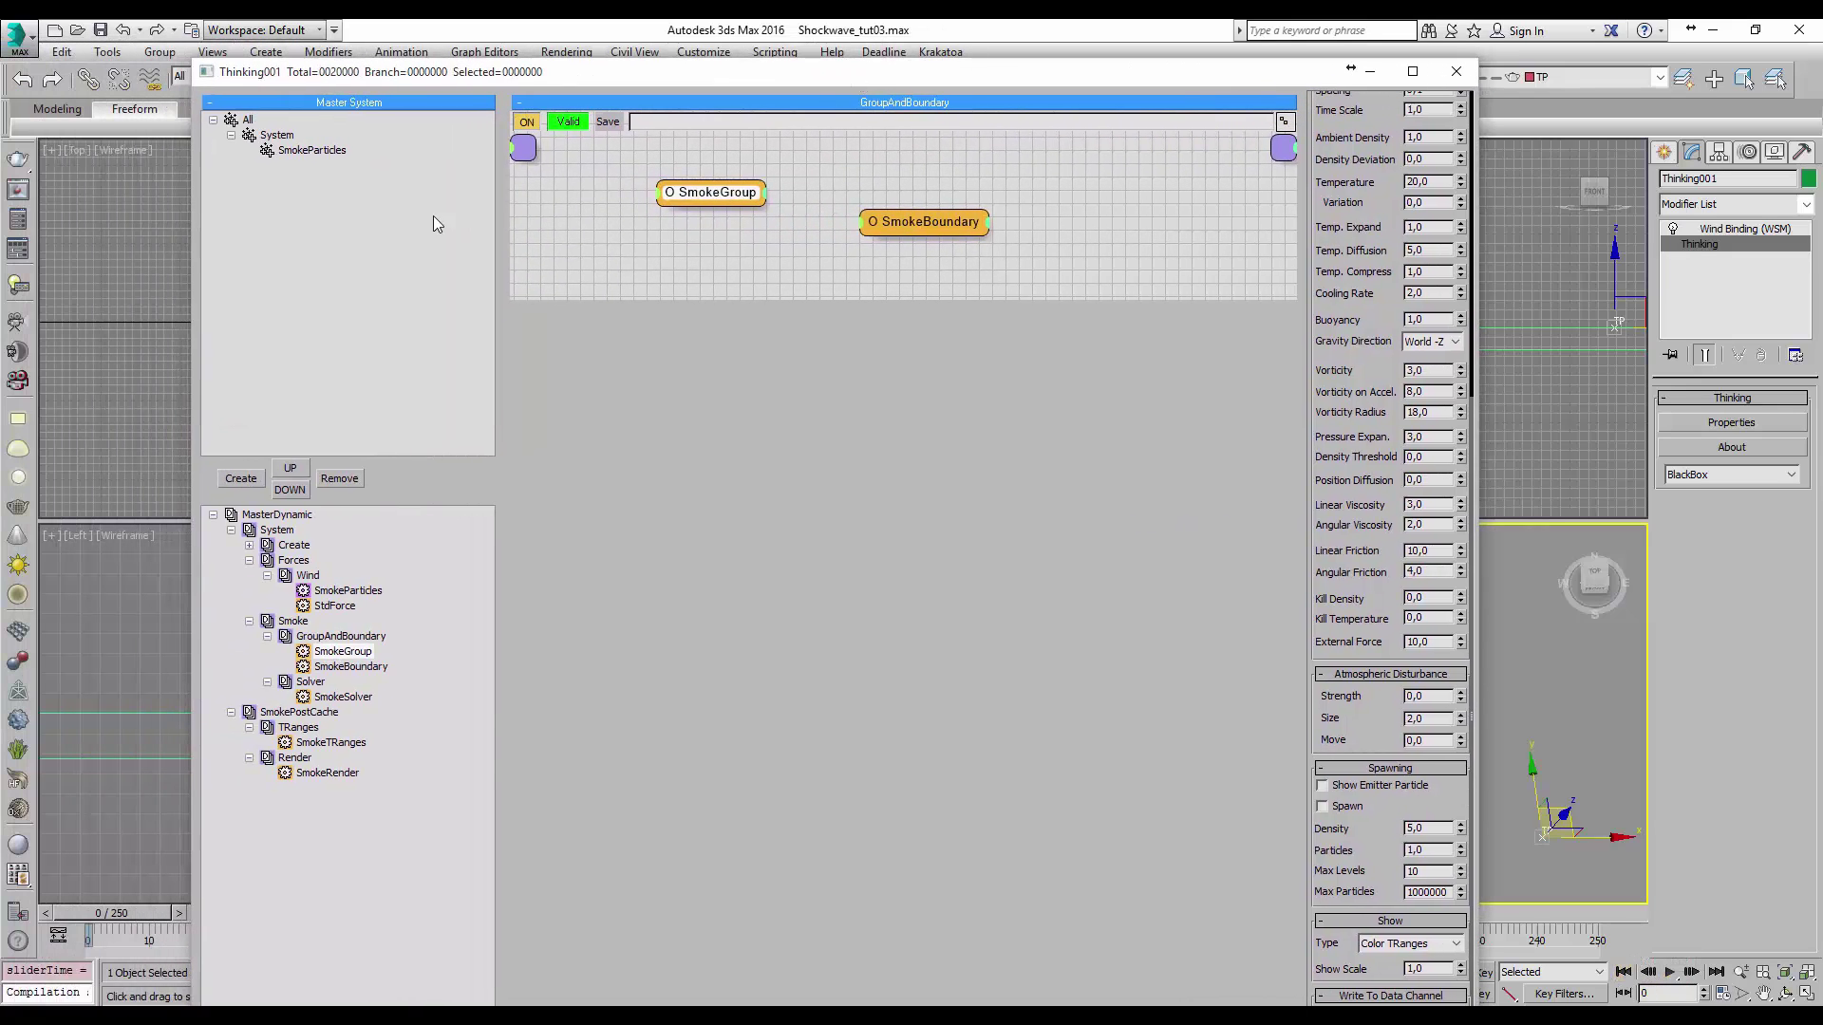
click(328, 152)
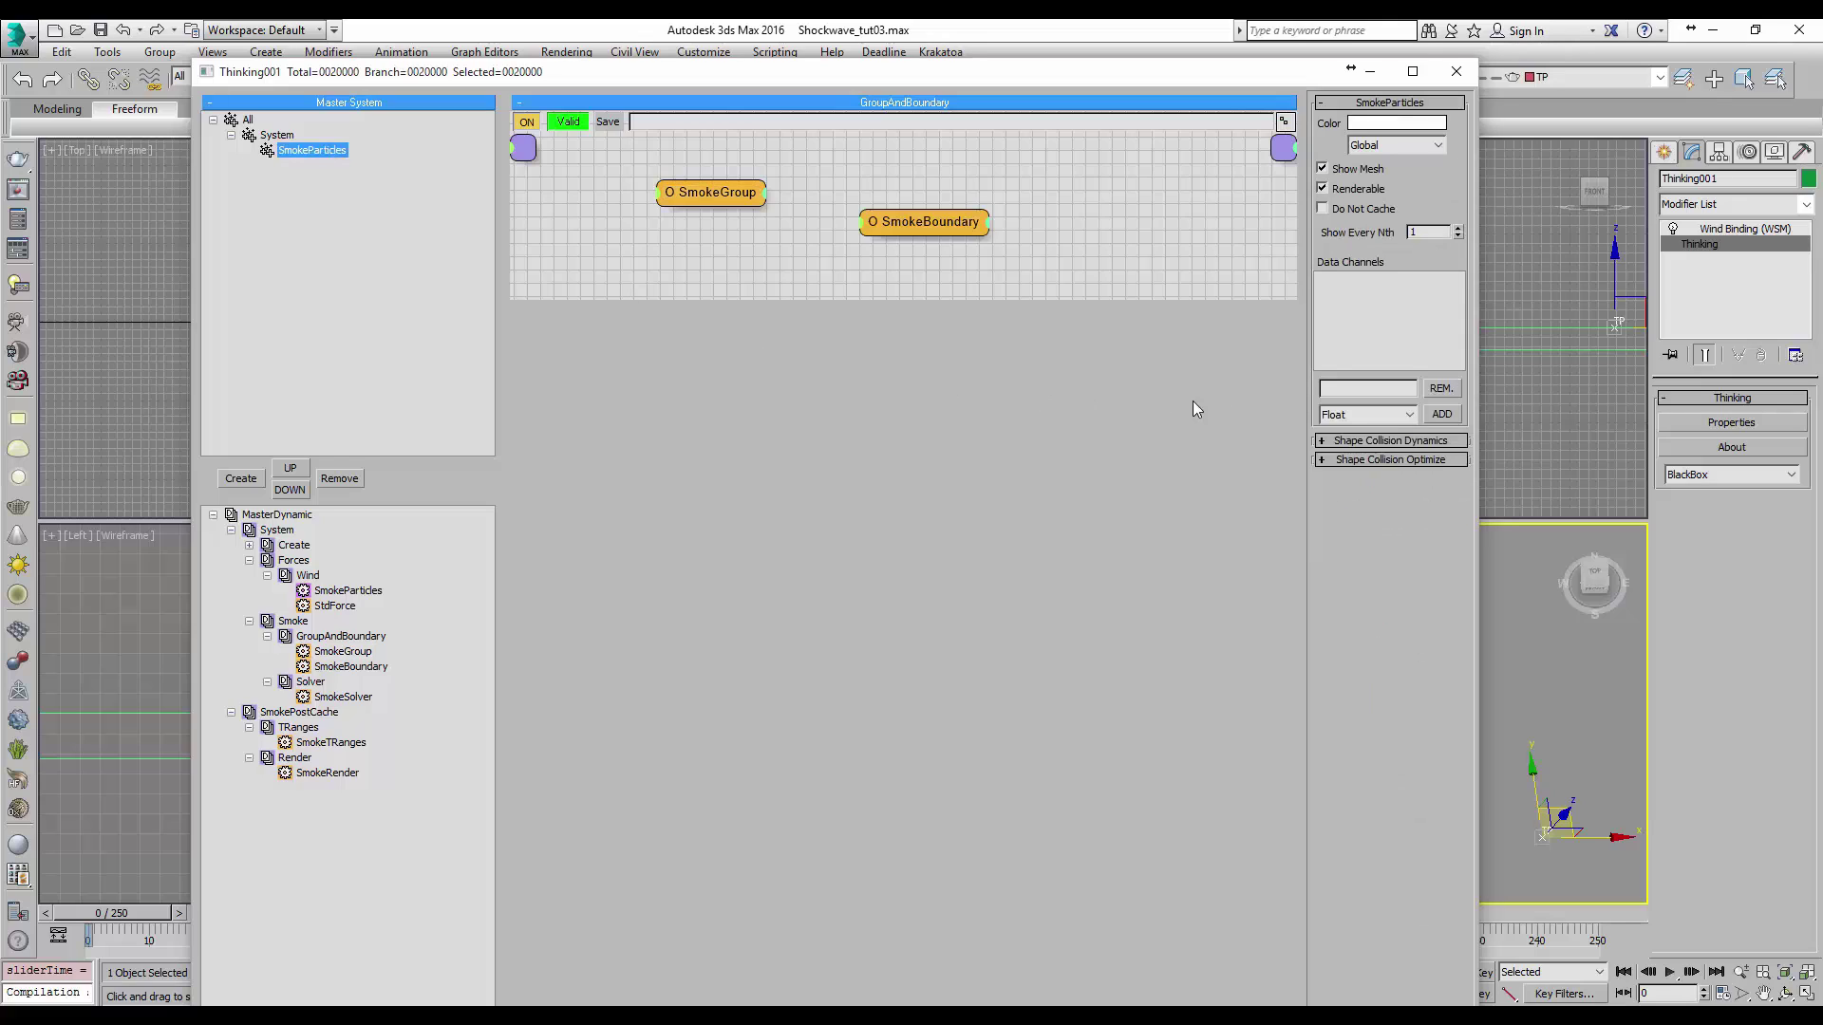
click(1343, 418)
click(1344, 484)
click(1456, 415)
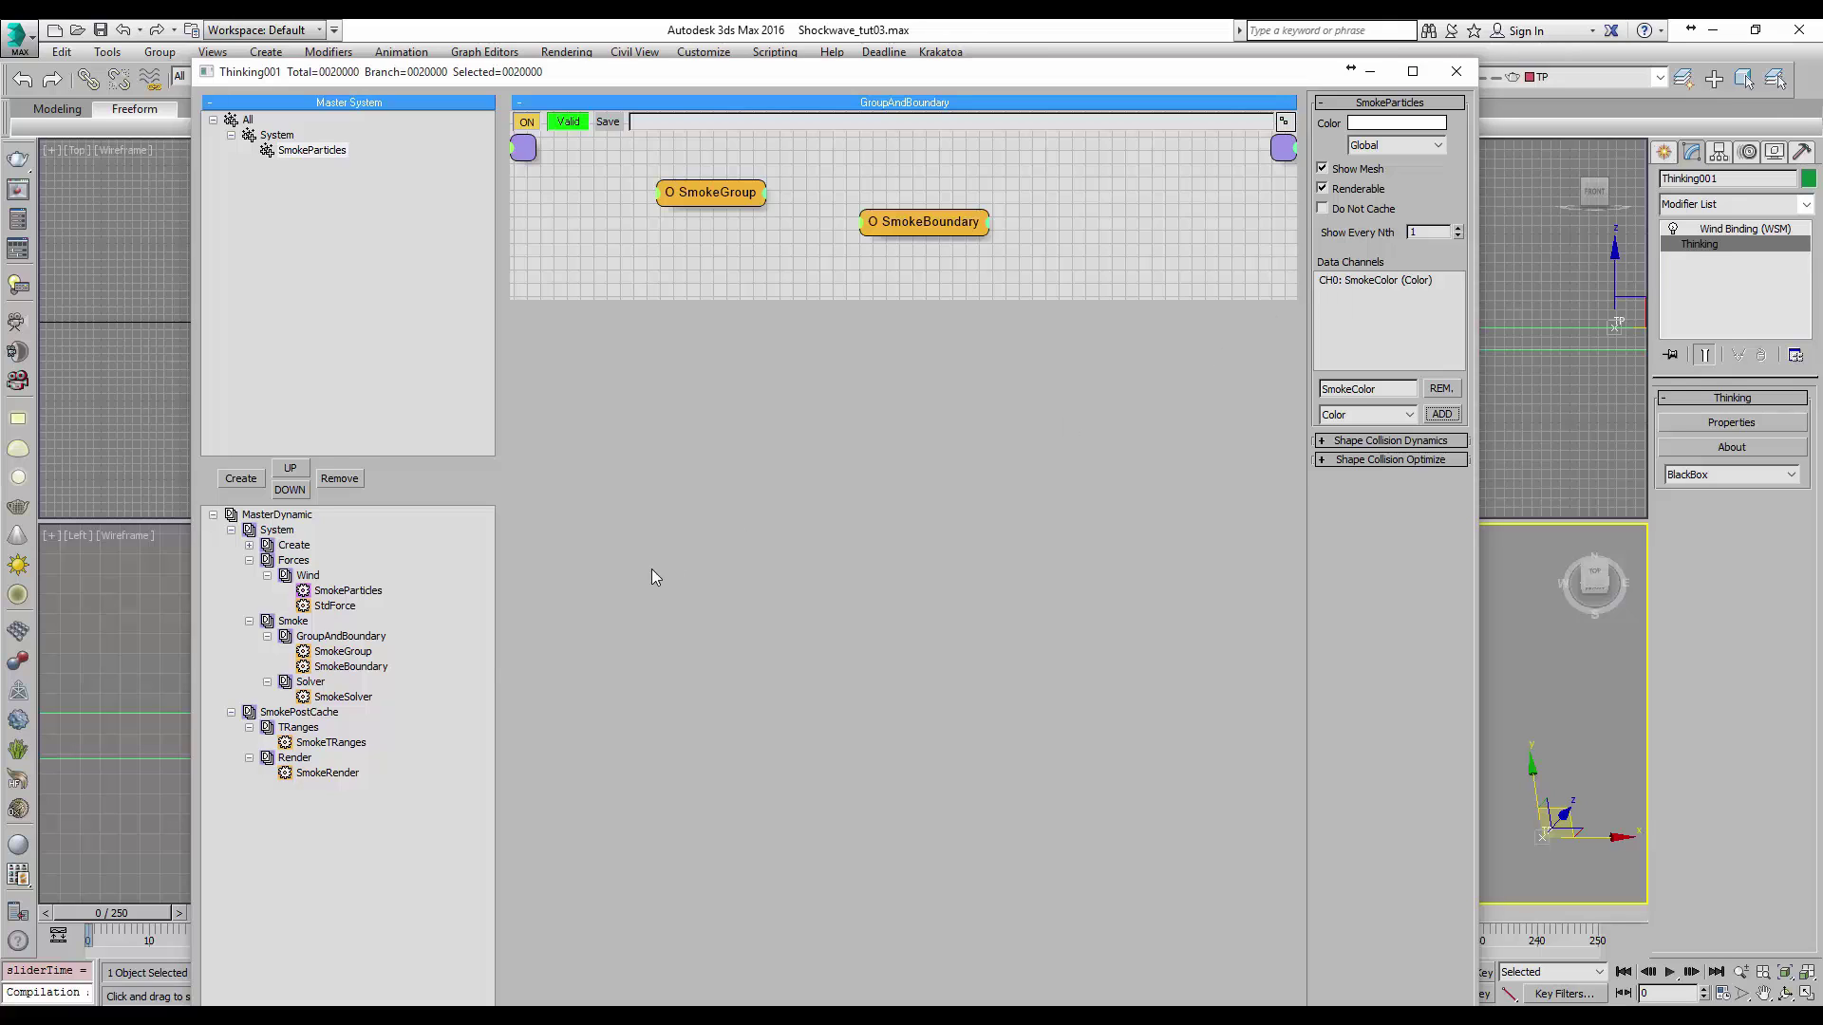
- Set the SmokeRender operator's Color data channel input to 0
click(328, 773)
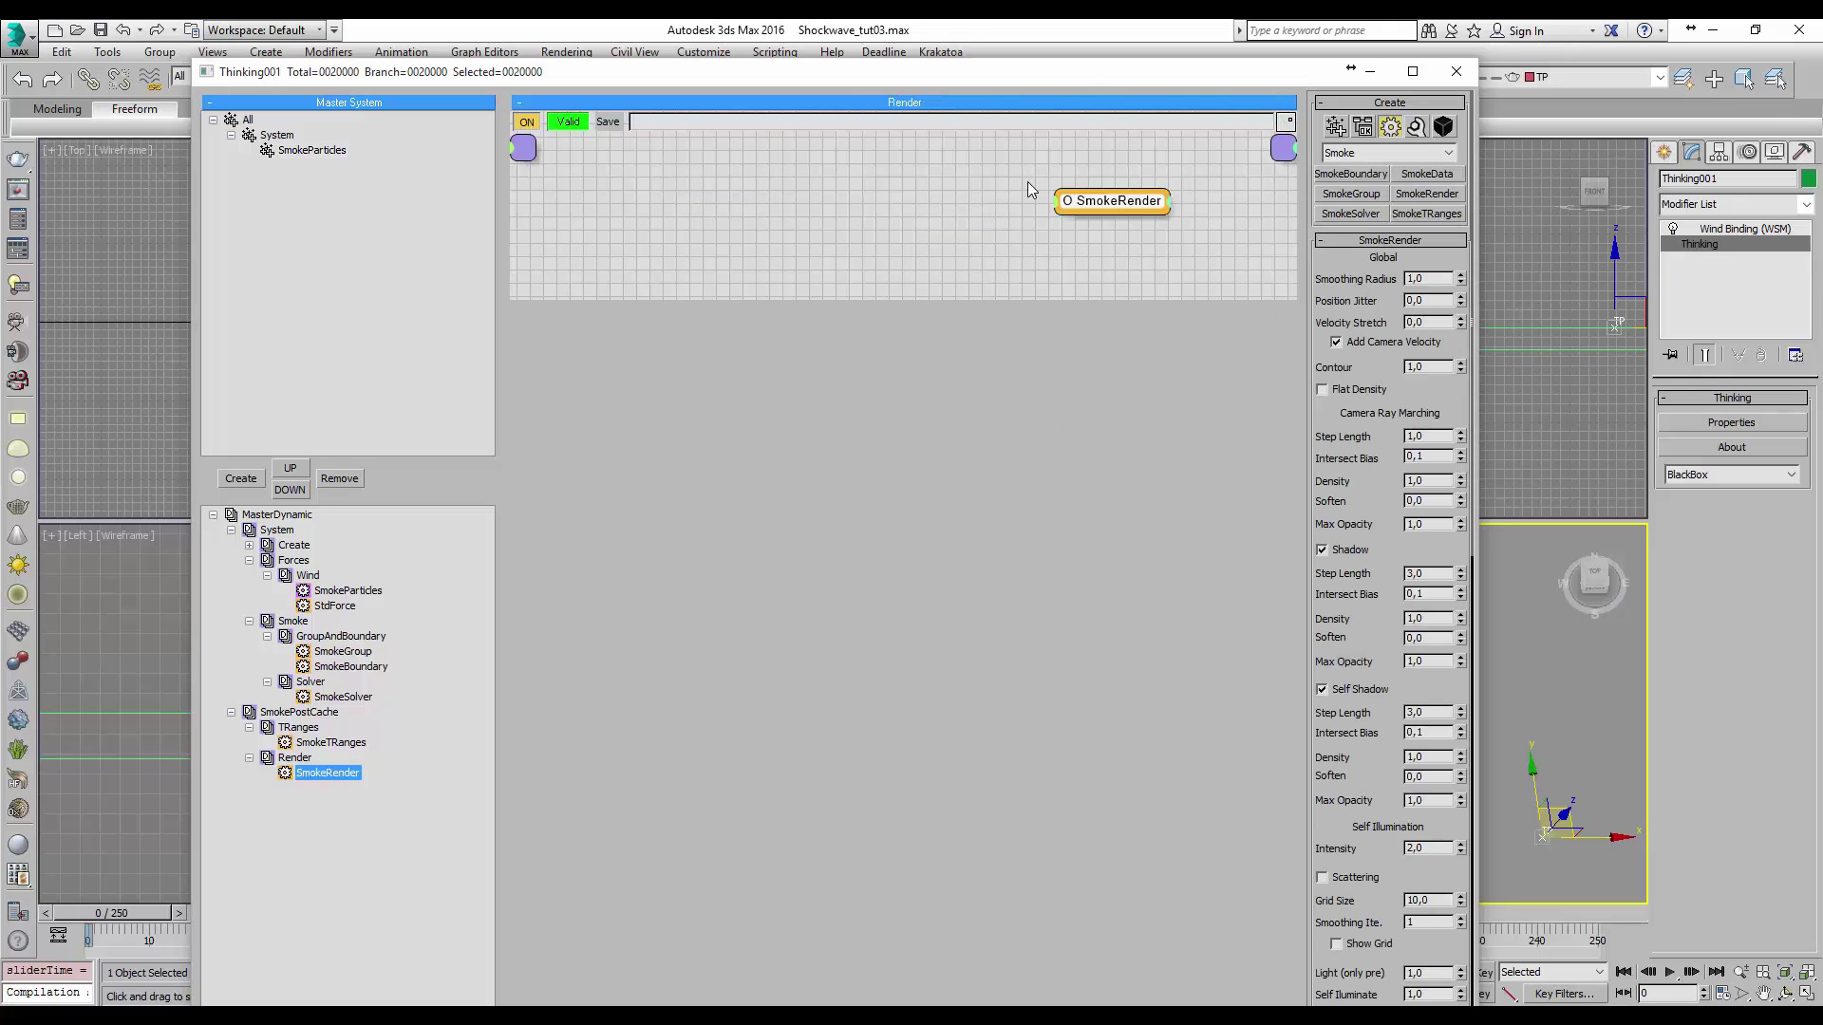
drag(1086, 84, 828, 46)
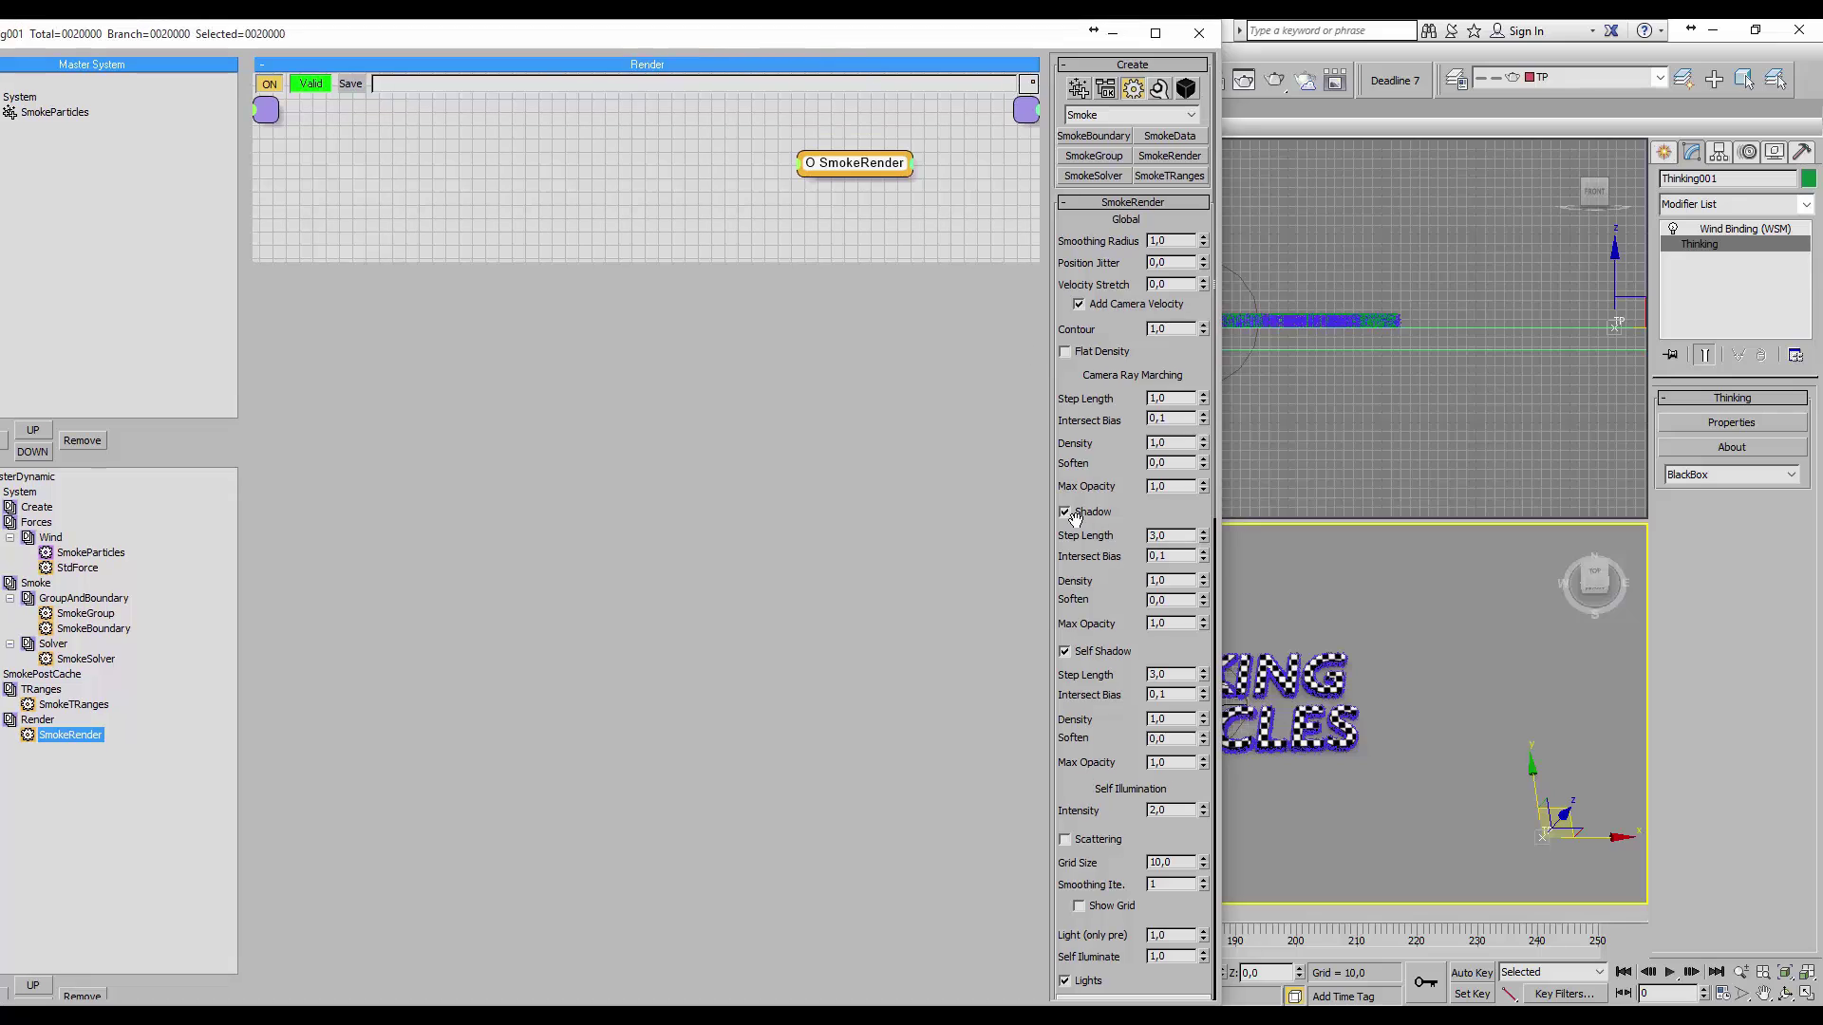
scroll(1104, 719, down, 10)
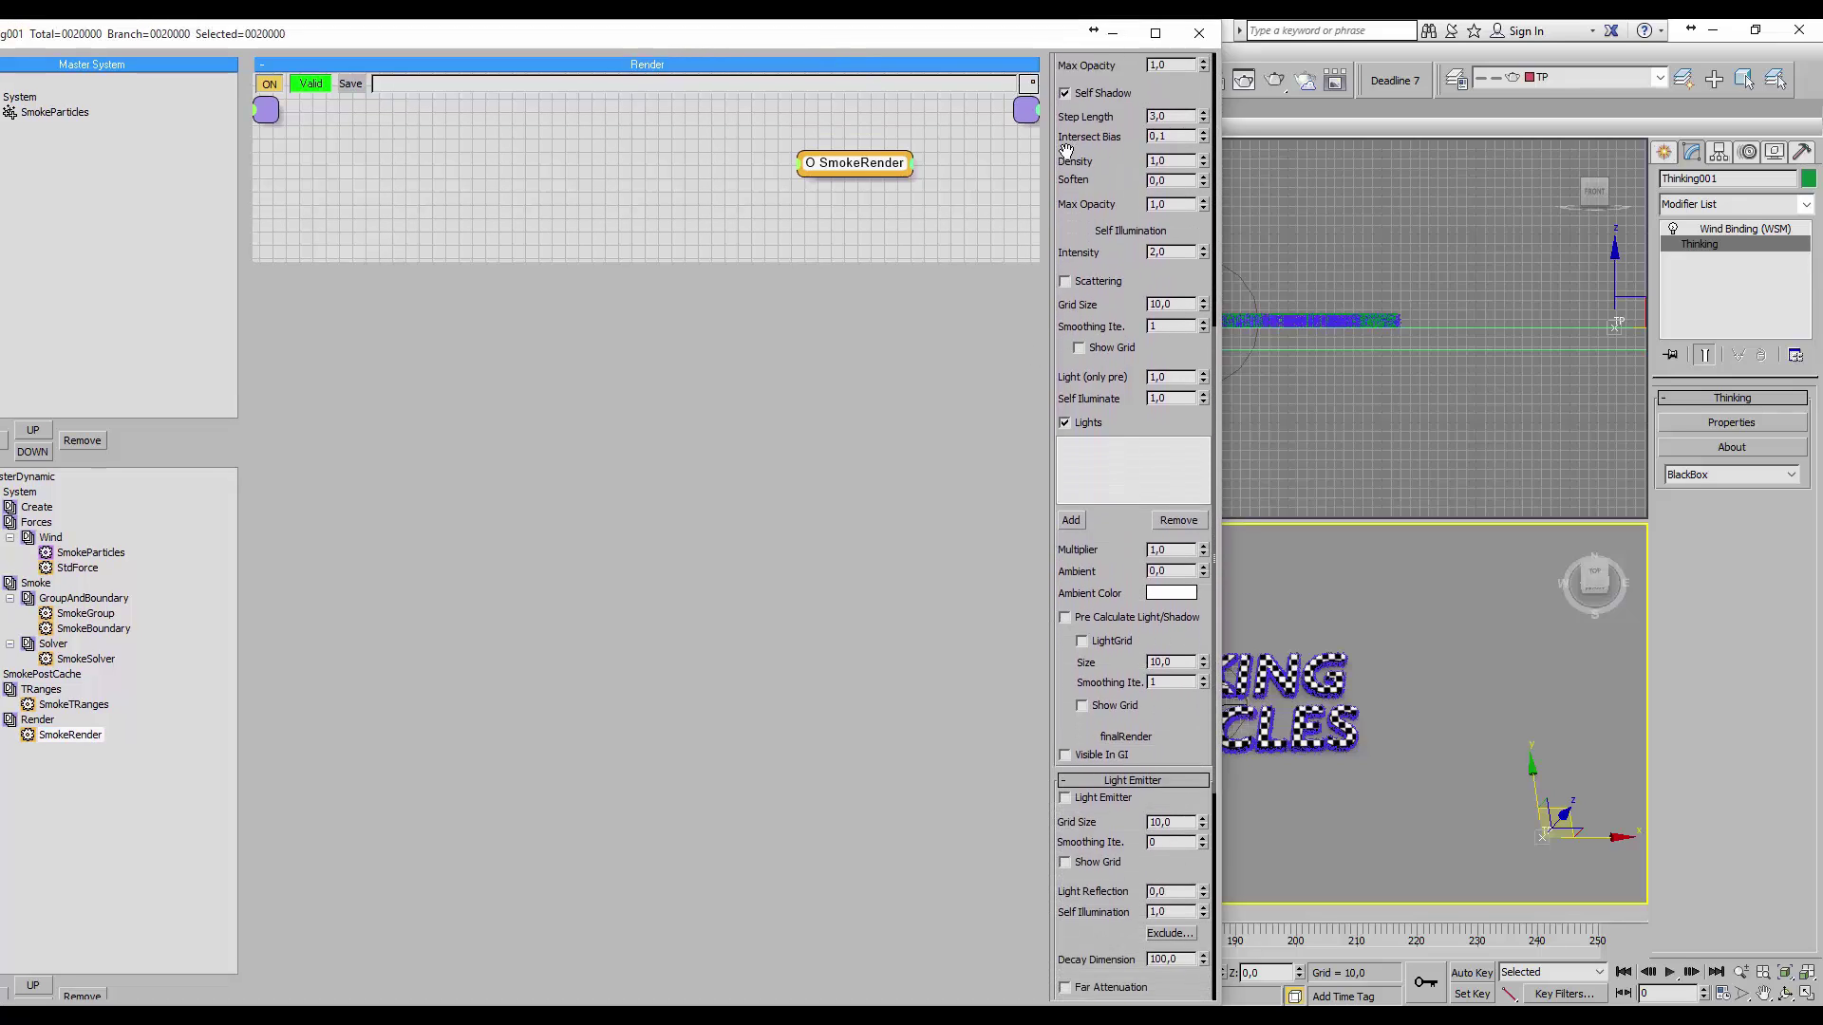
scroll(1078, 860, down, 6)
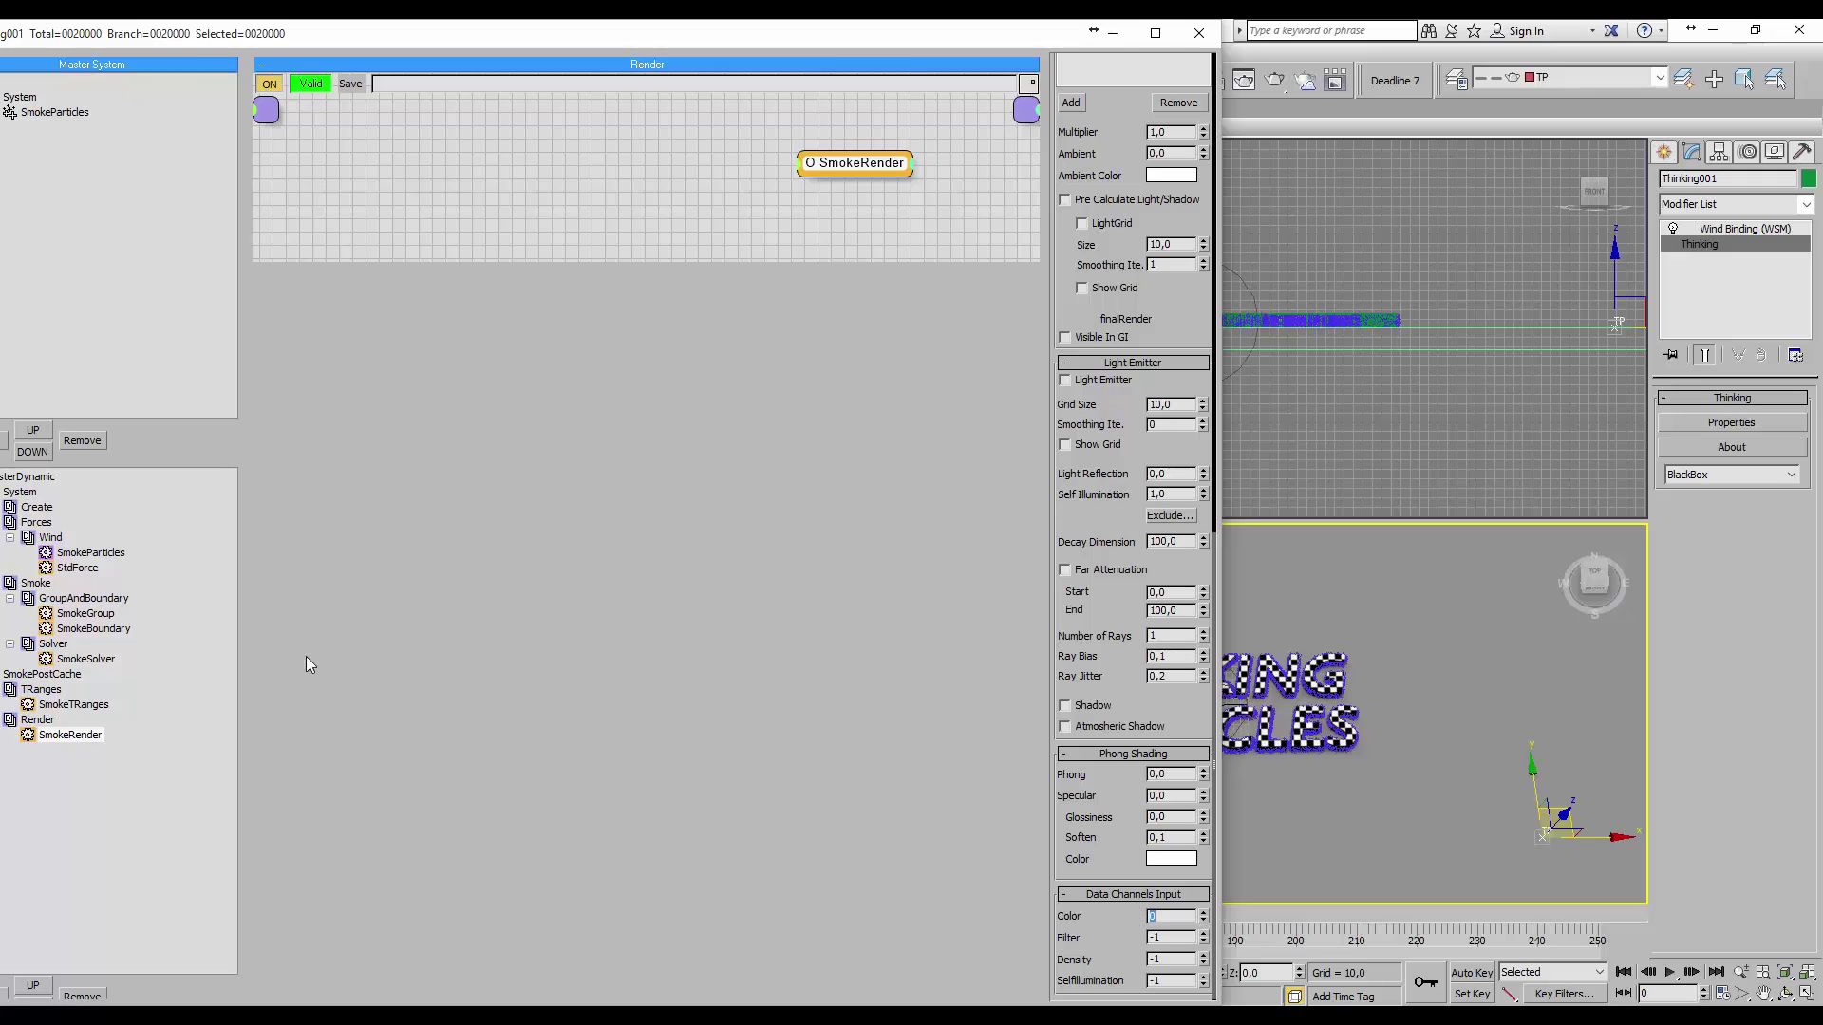
- Add a TexmapColor helper to the SmokeParticles dynamic set and connect its UVW input to SurfacePos's UVW output
click(43, 514)
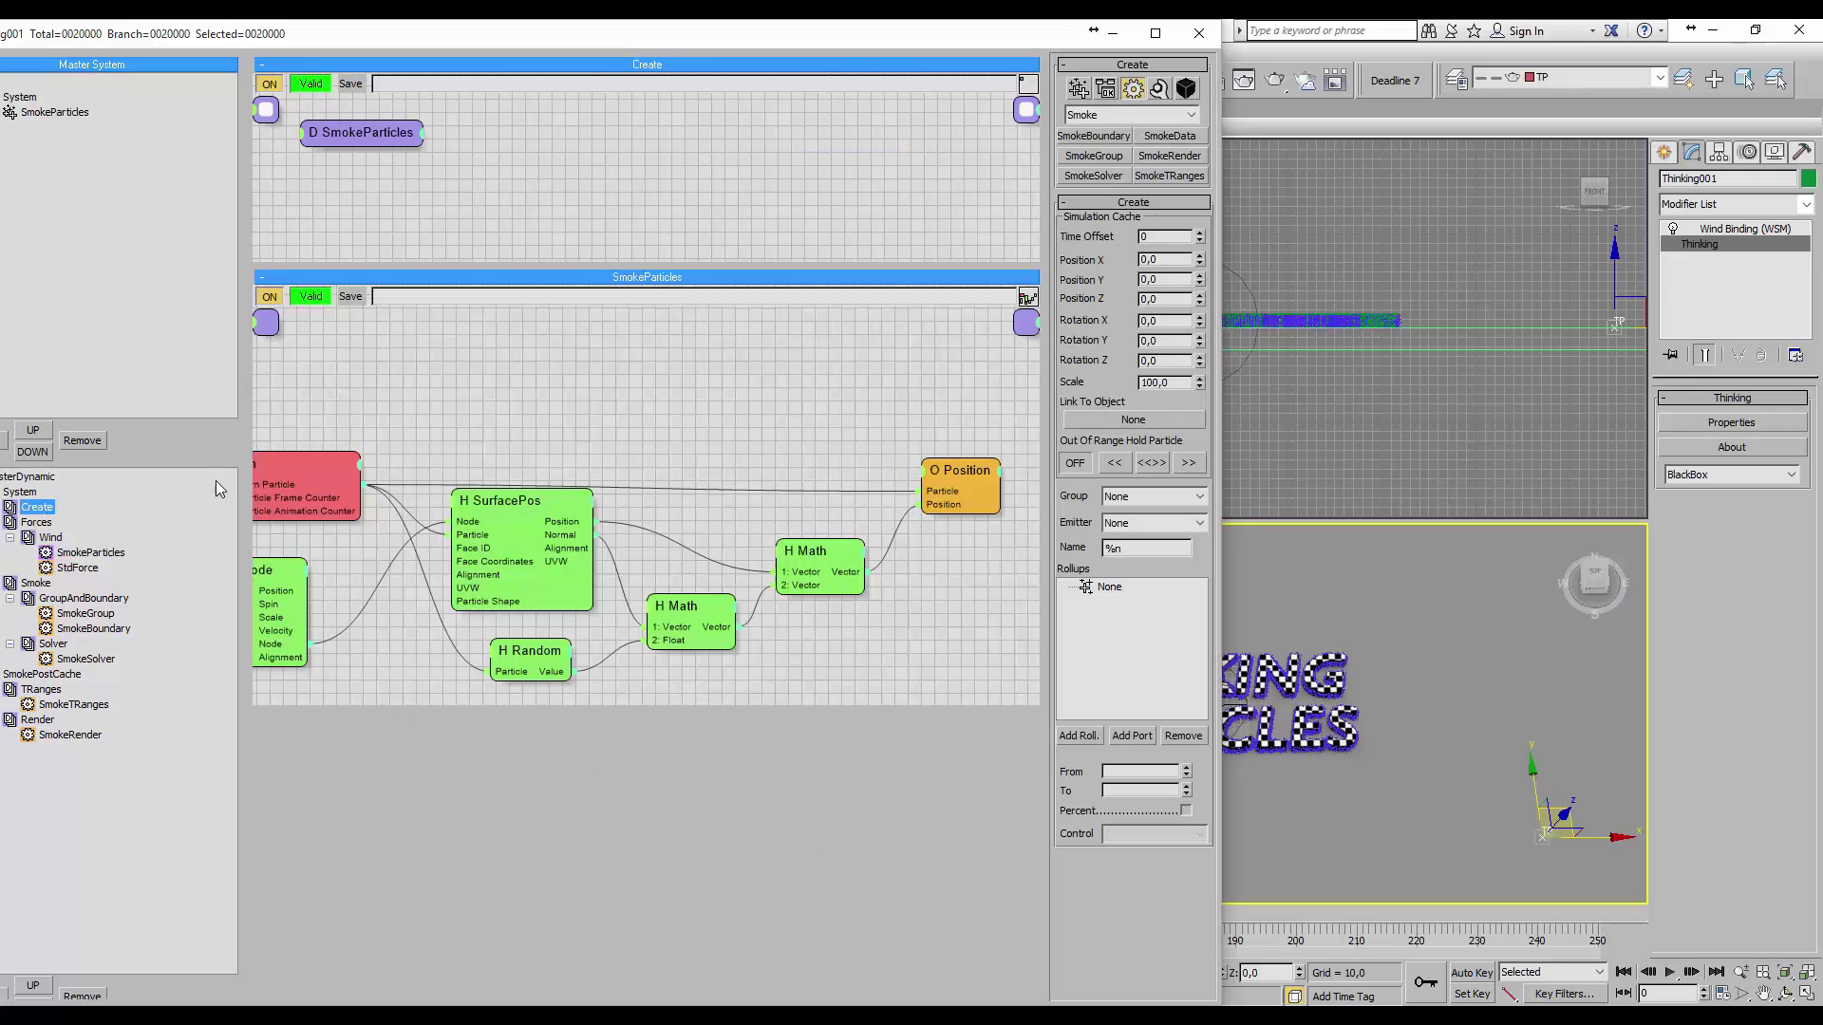
click(297, 473)
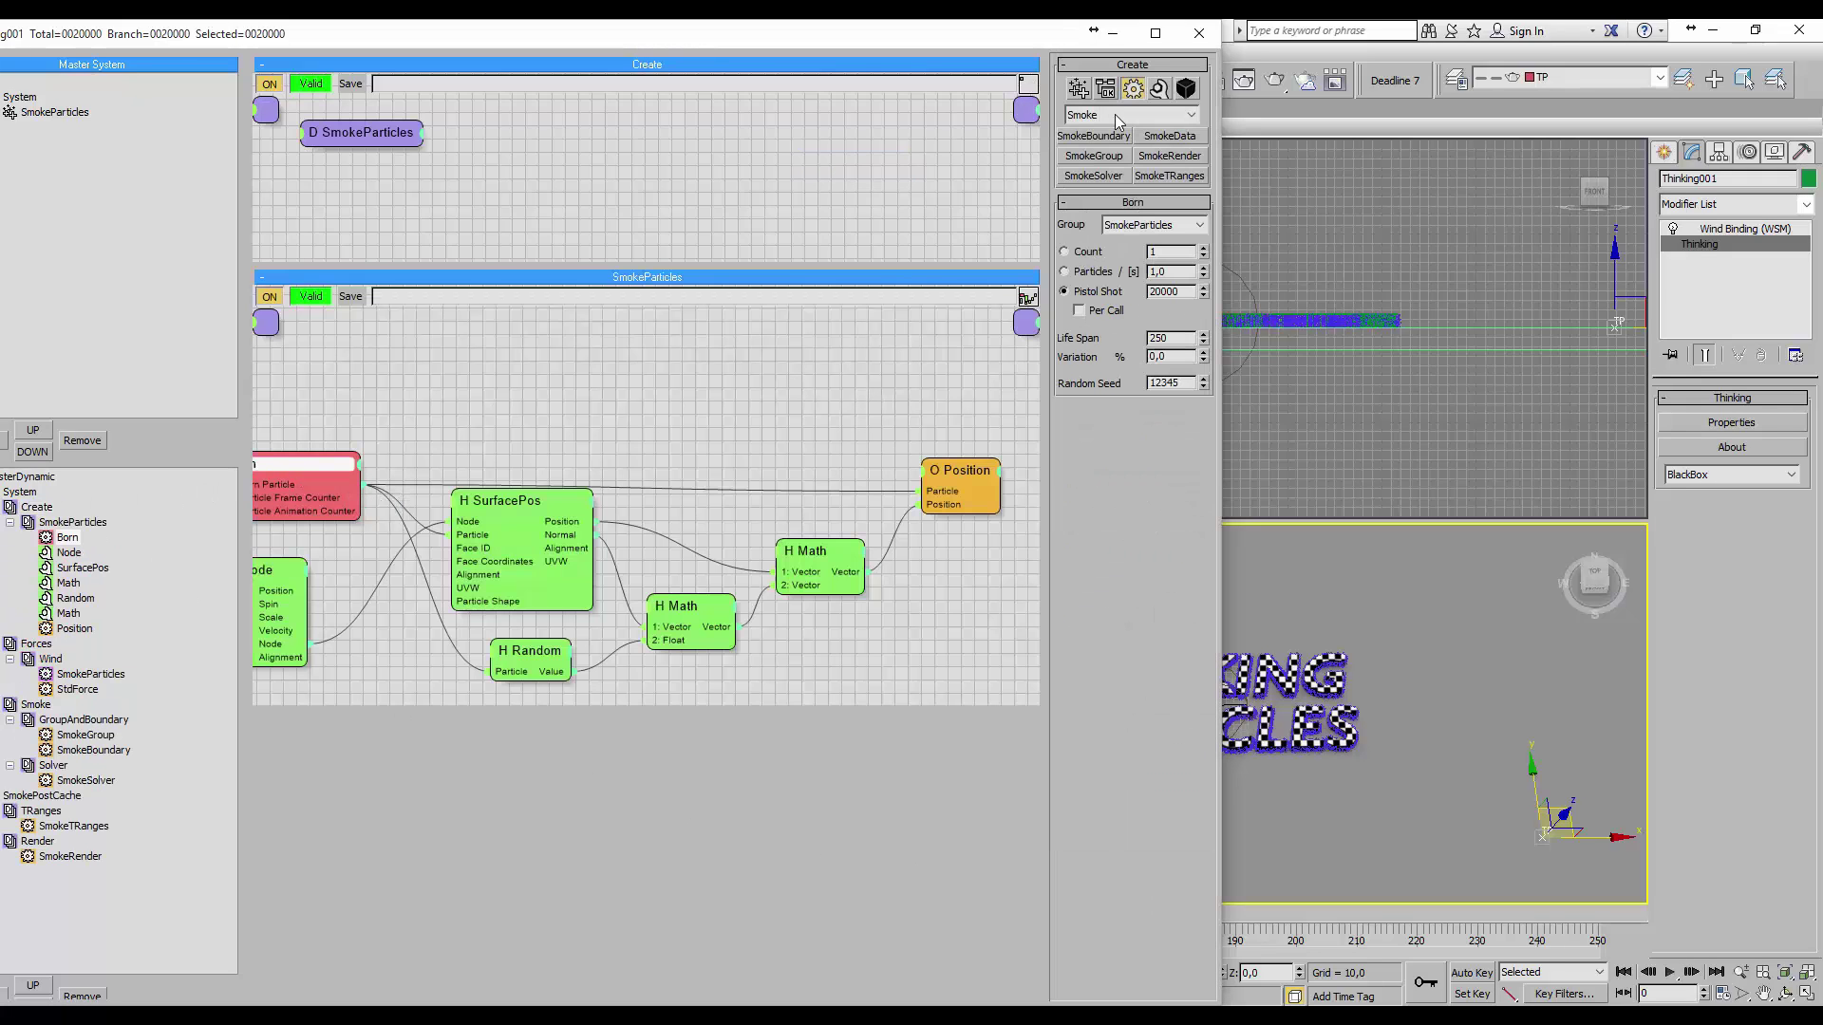
click(1158, 88)
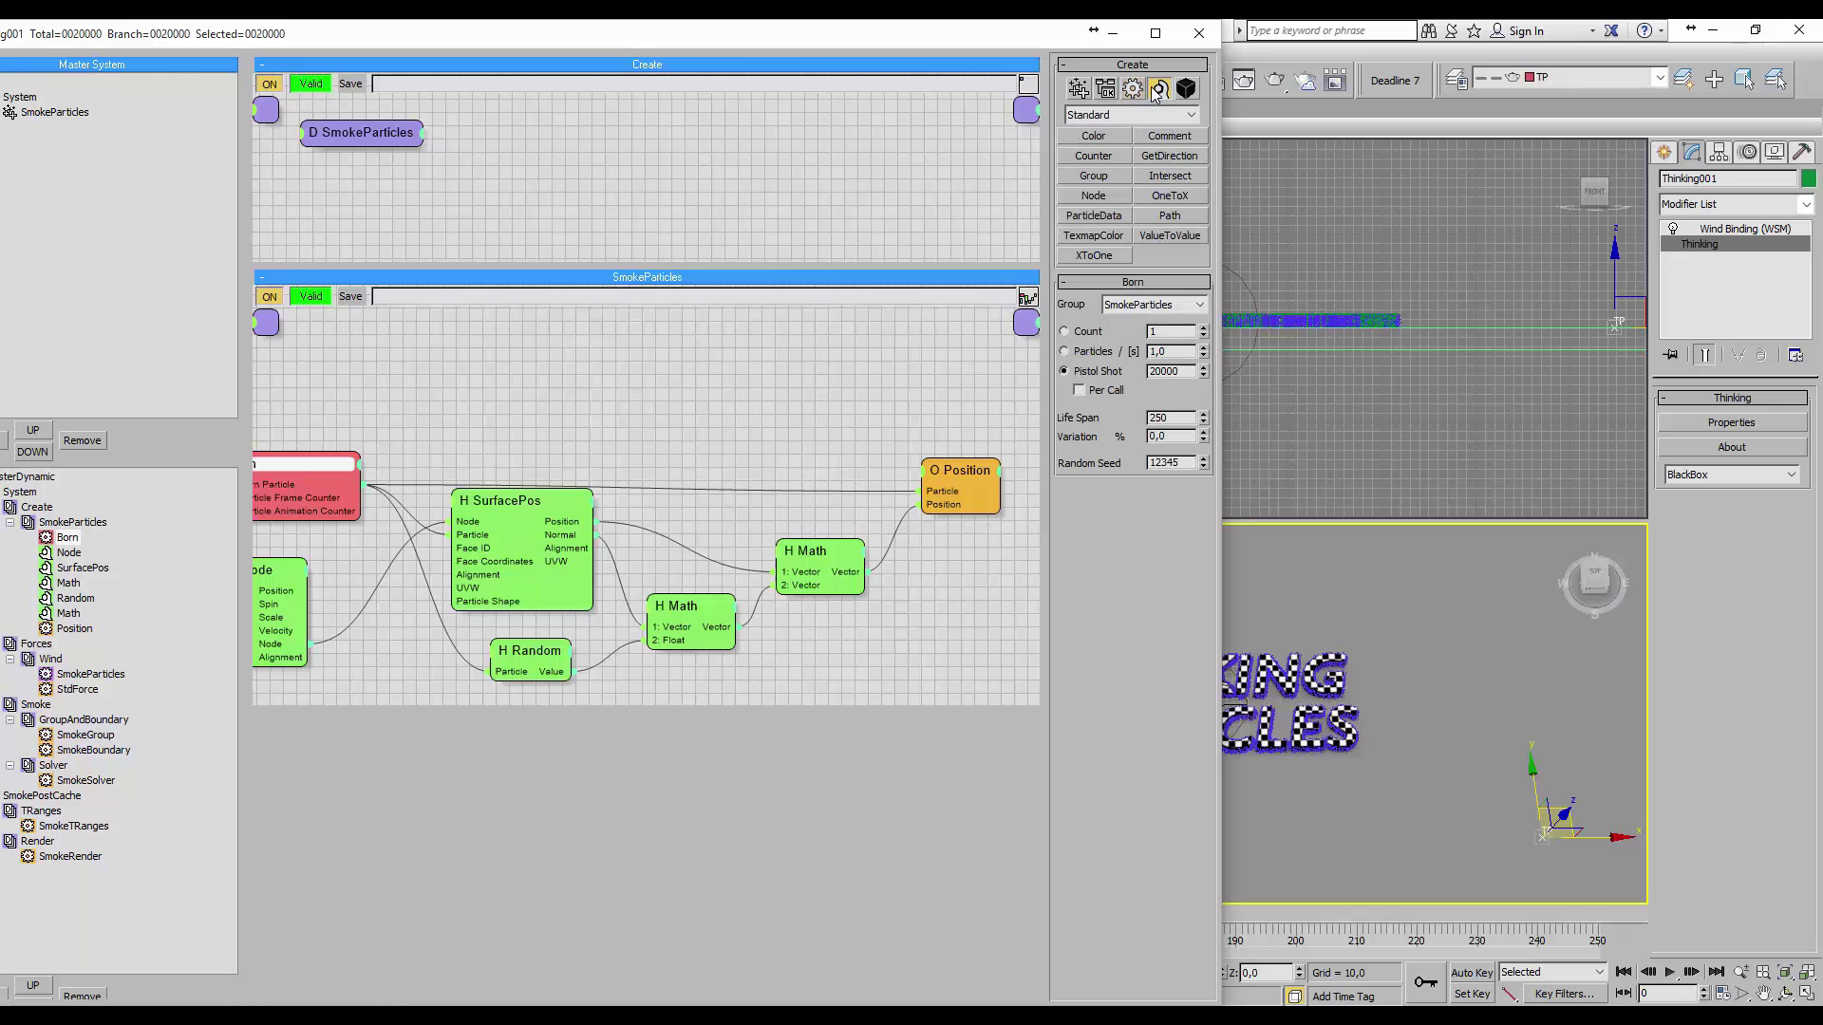
click(1095, 237)
click(789, 650)
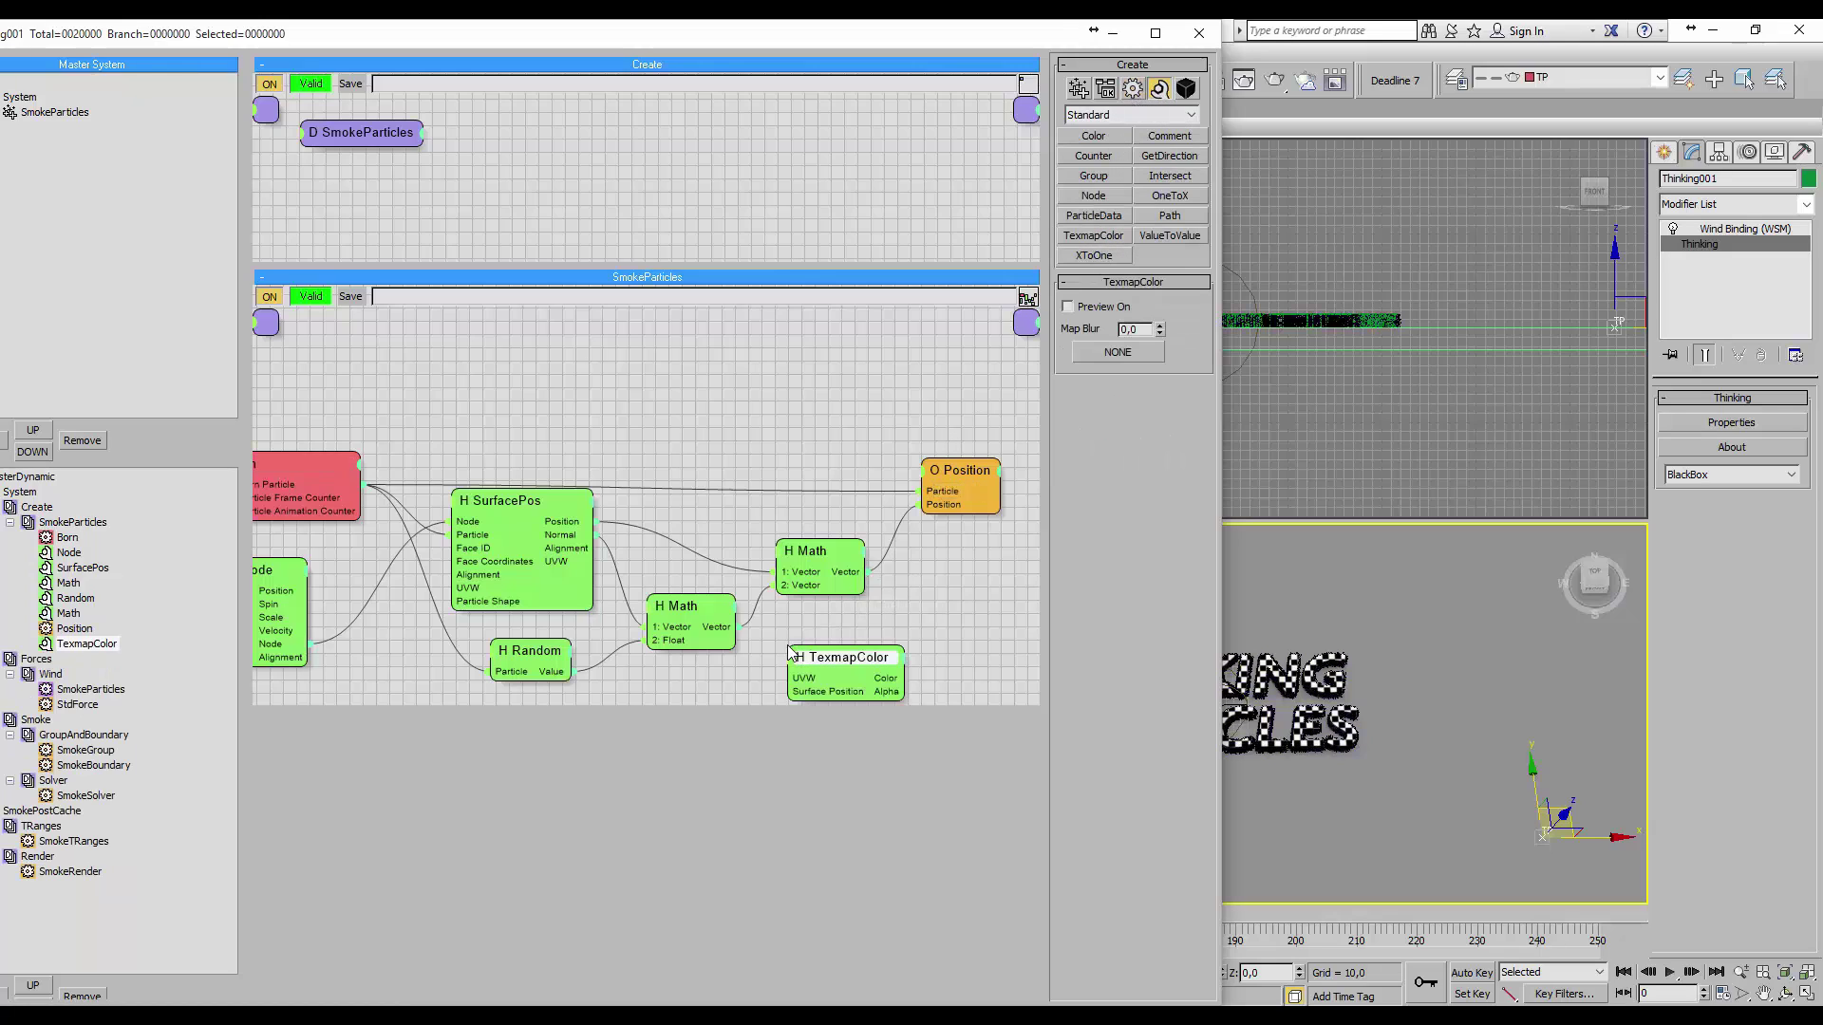
drag(797, 680, 572, 562)
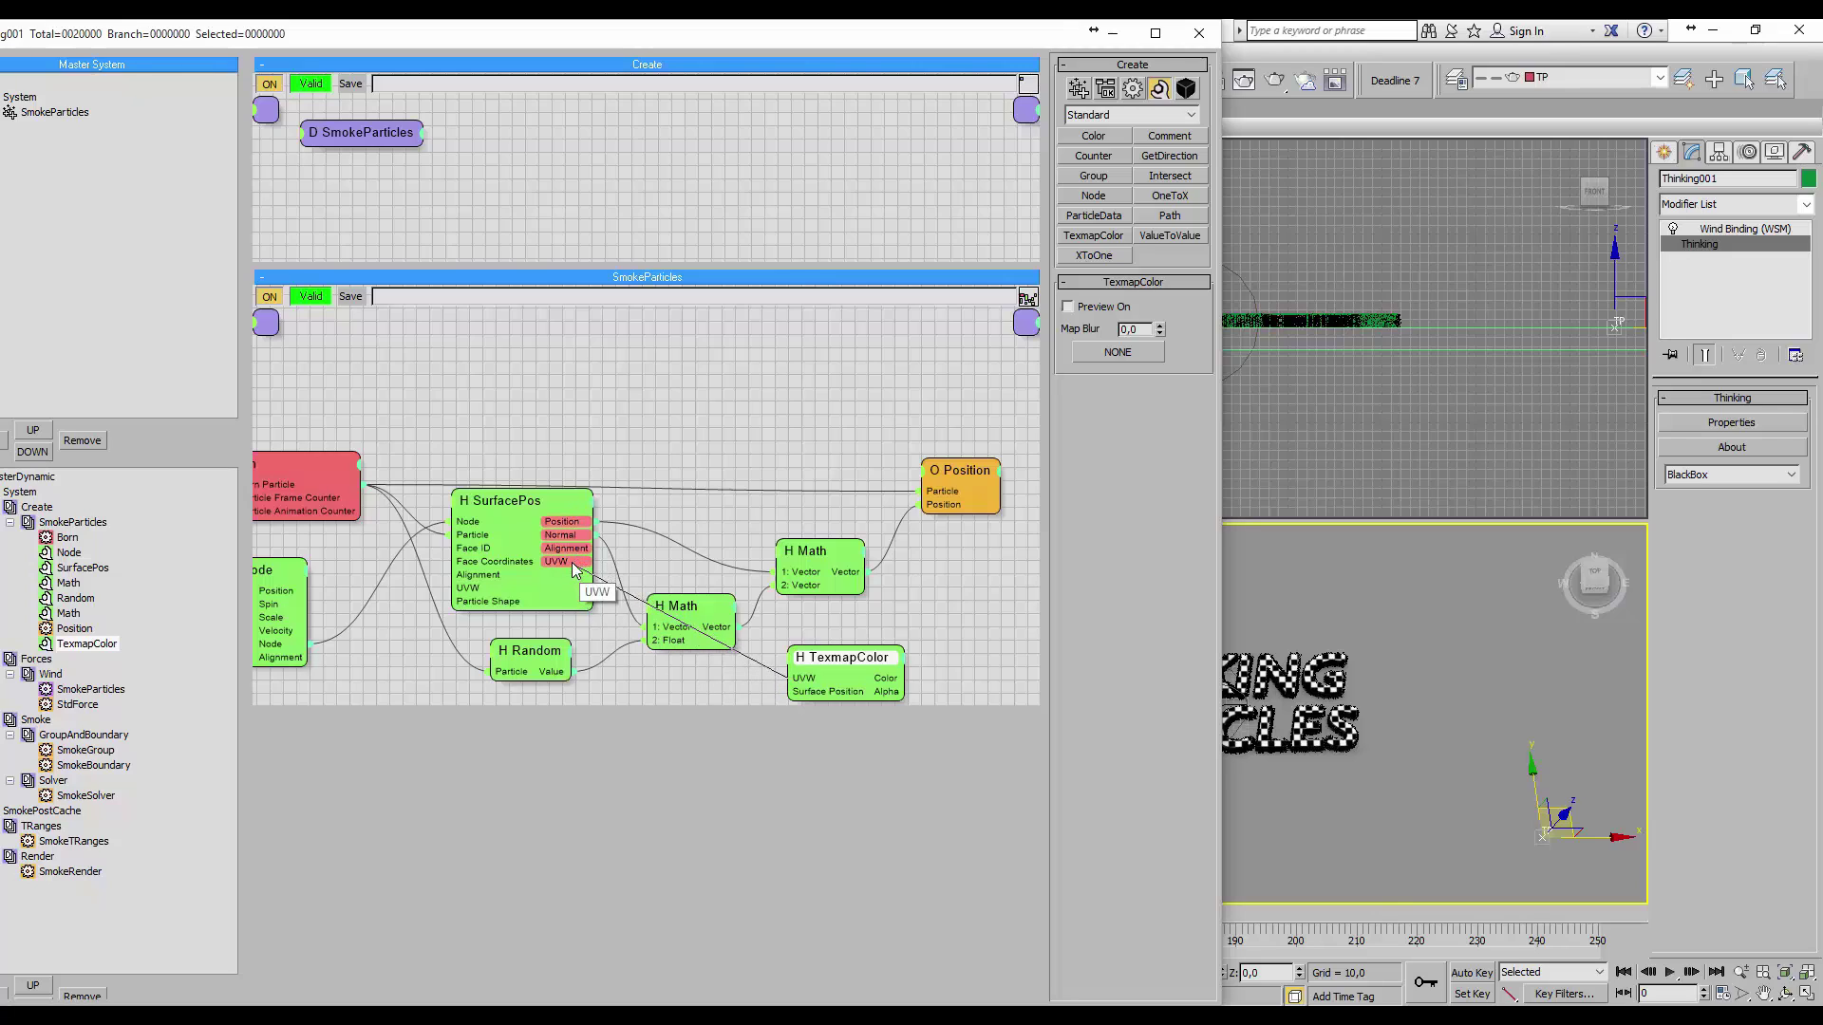
- Add a DataChannel operator to the SmokeParticles dynamic set and connect its Particle input to Born's particle output
click(1131, 95)
click(1130, 113)
click(1131, 138)
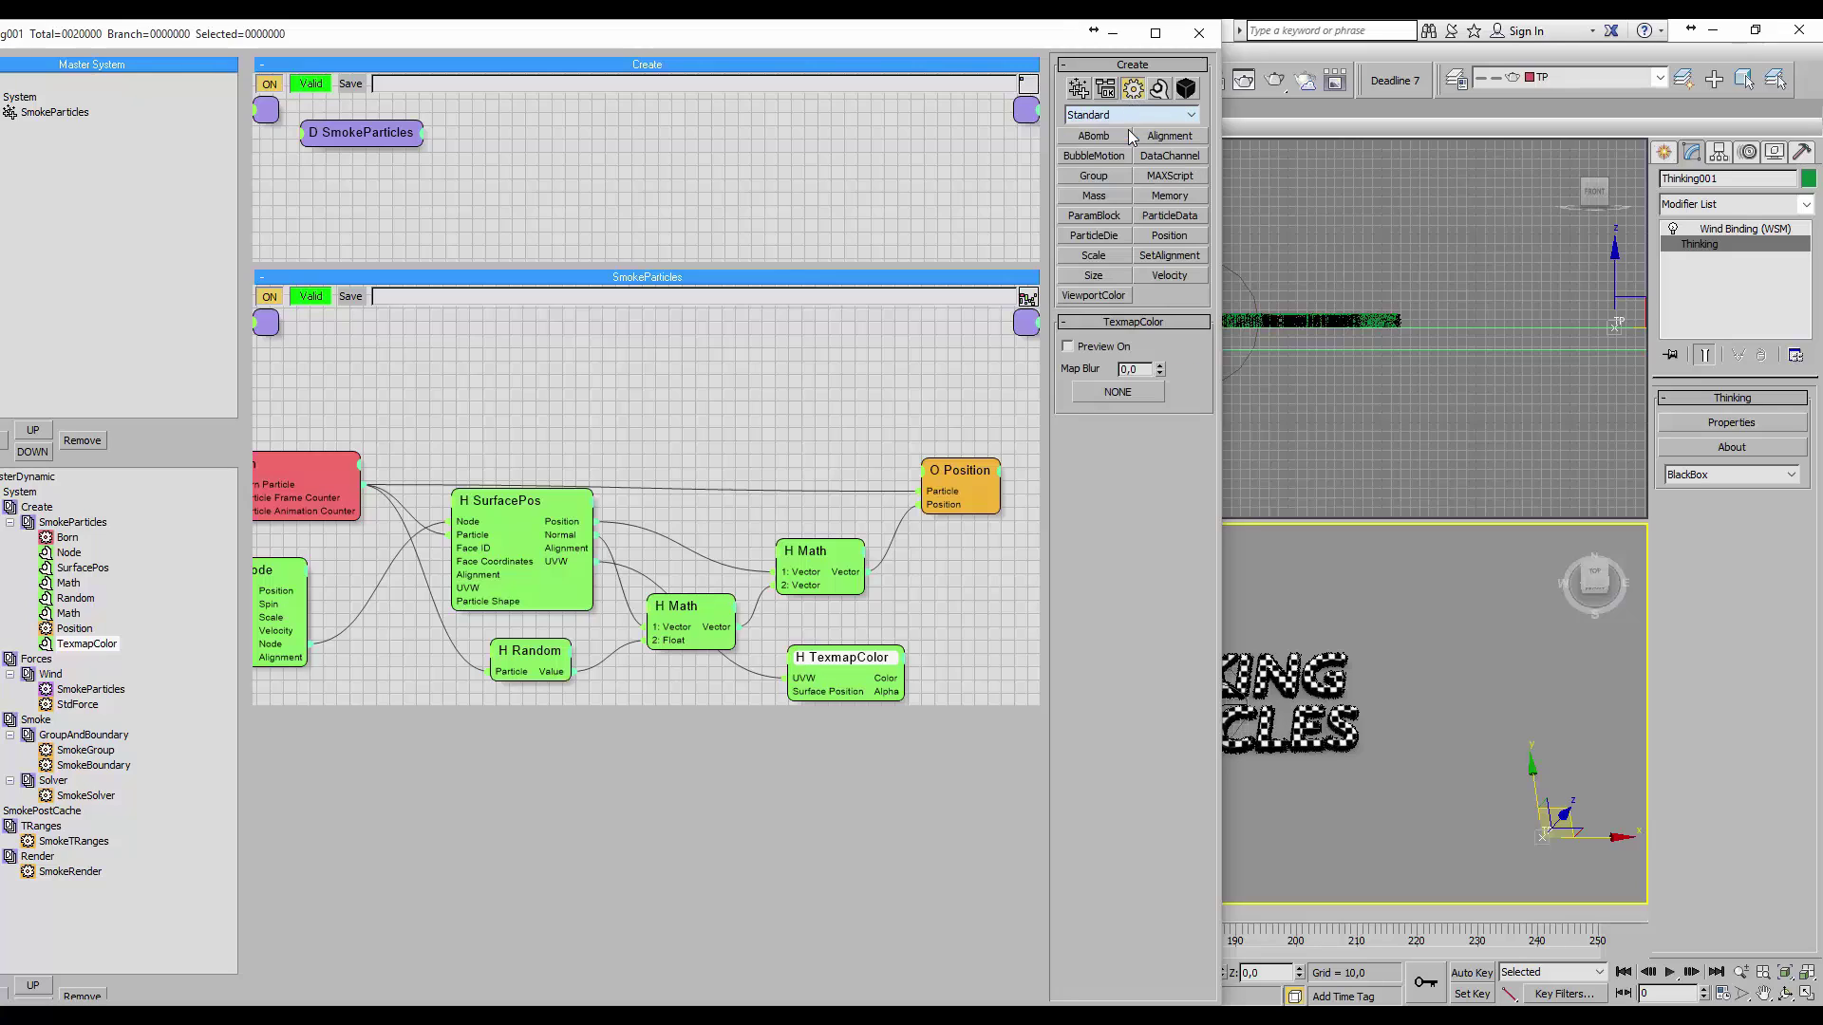
click(1170, 155)
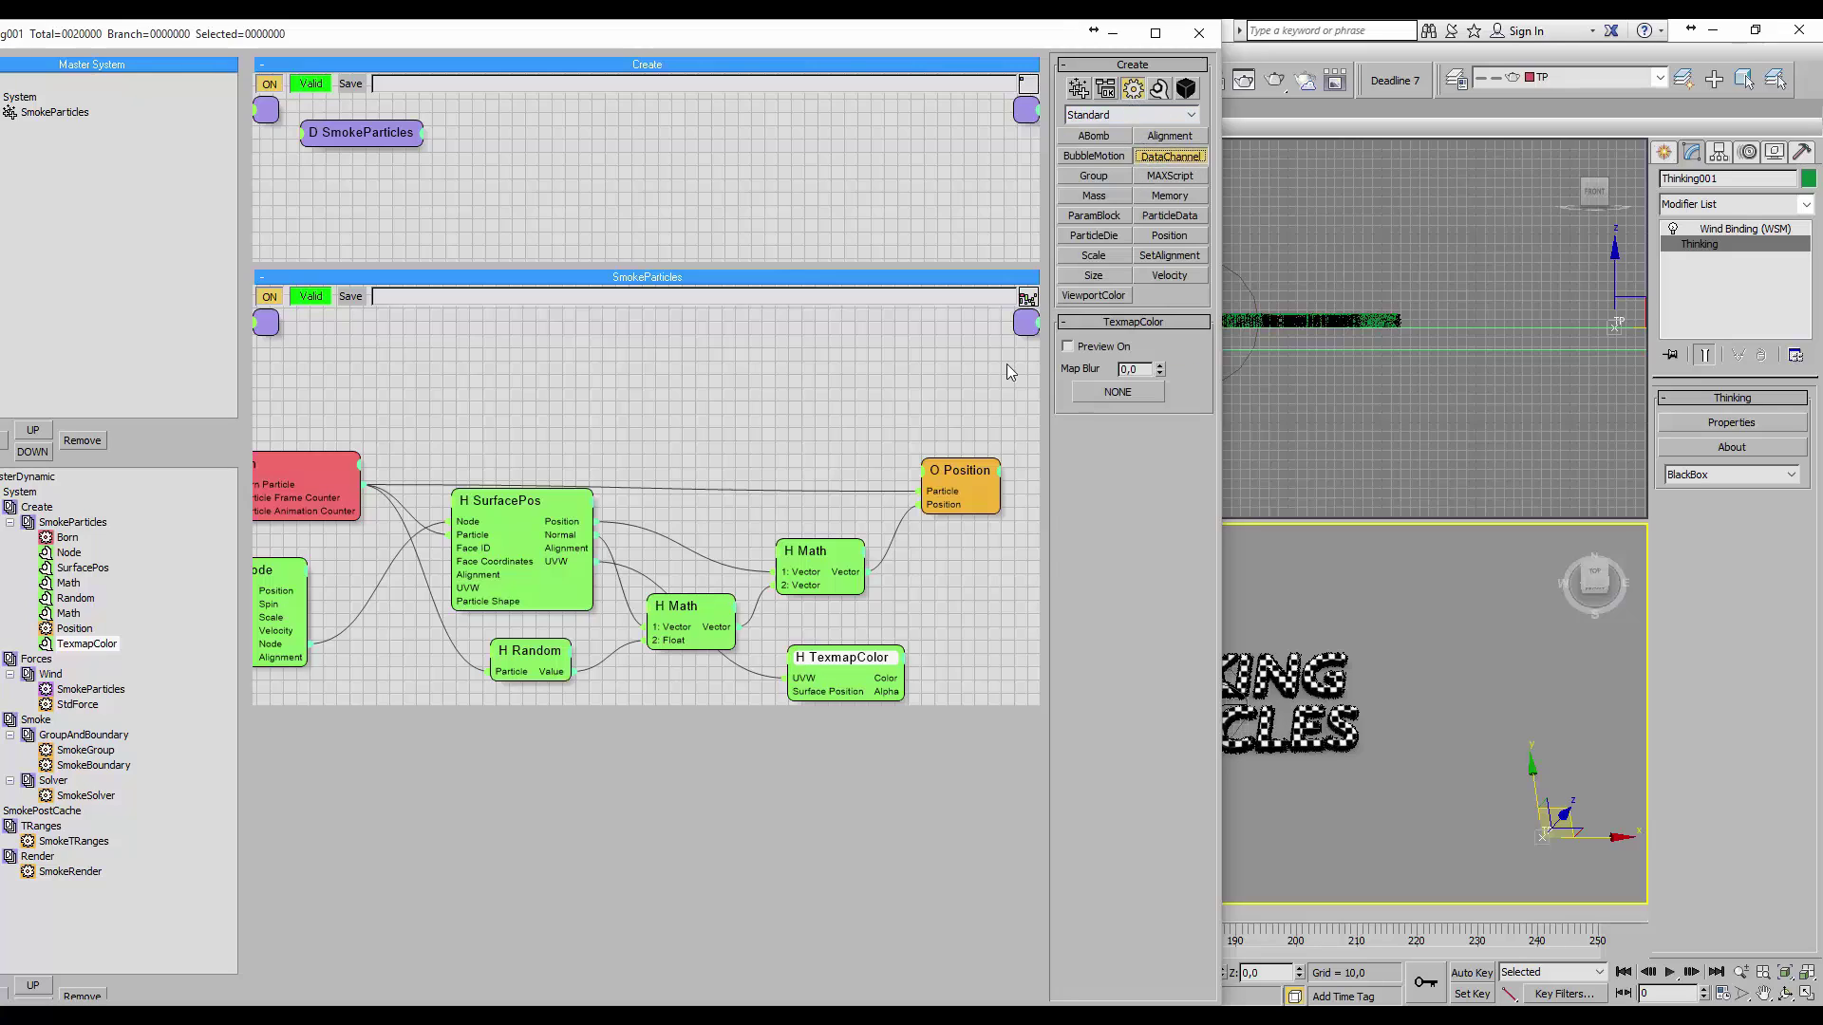
click(945, 589)
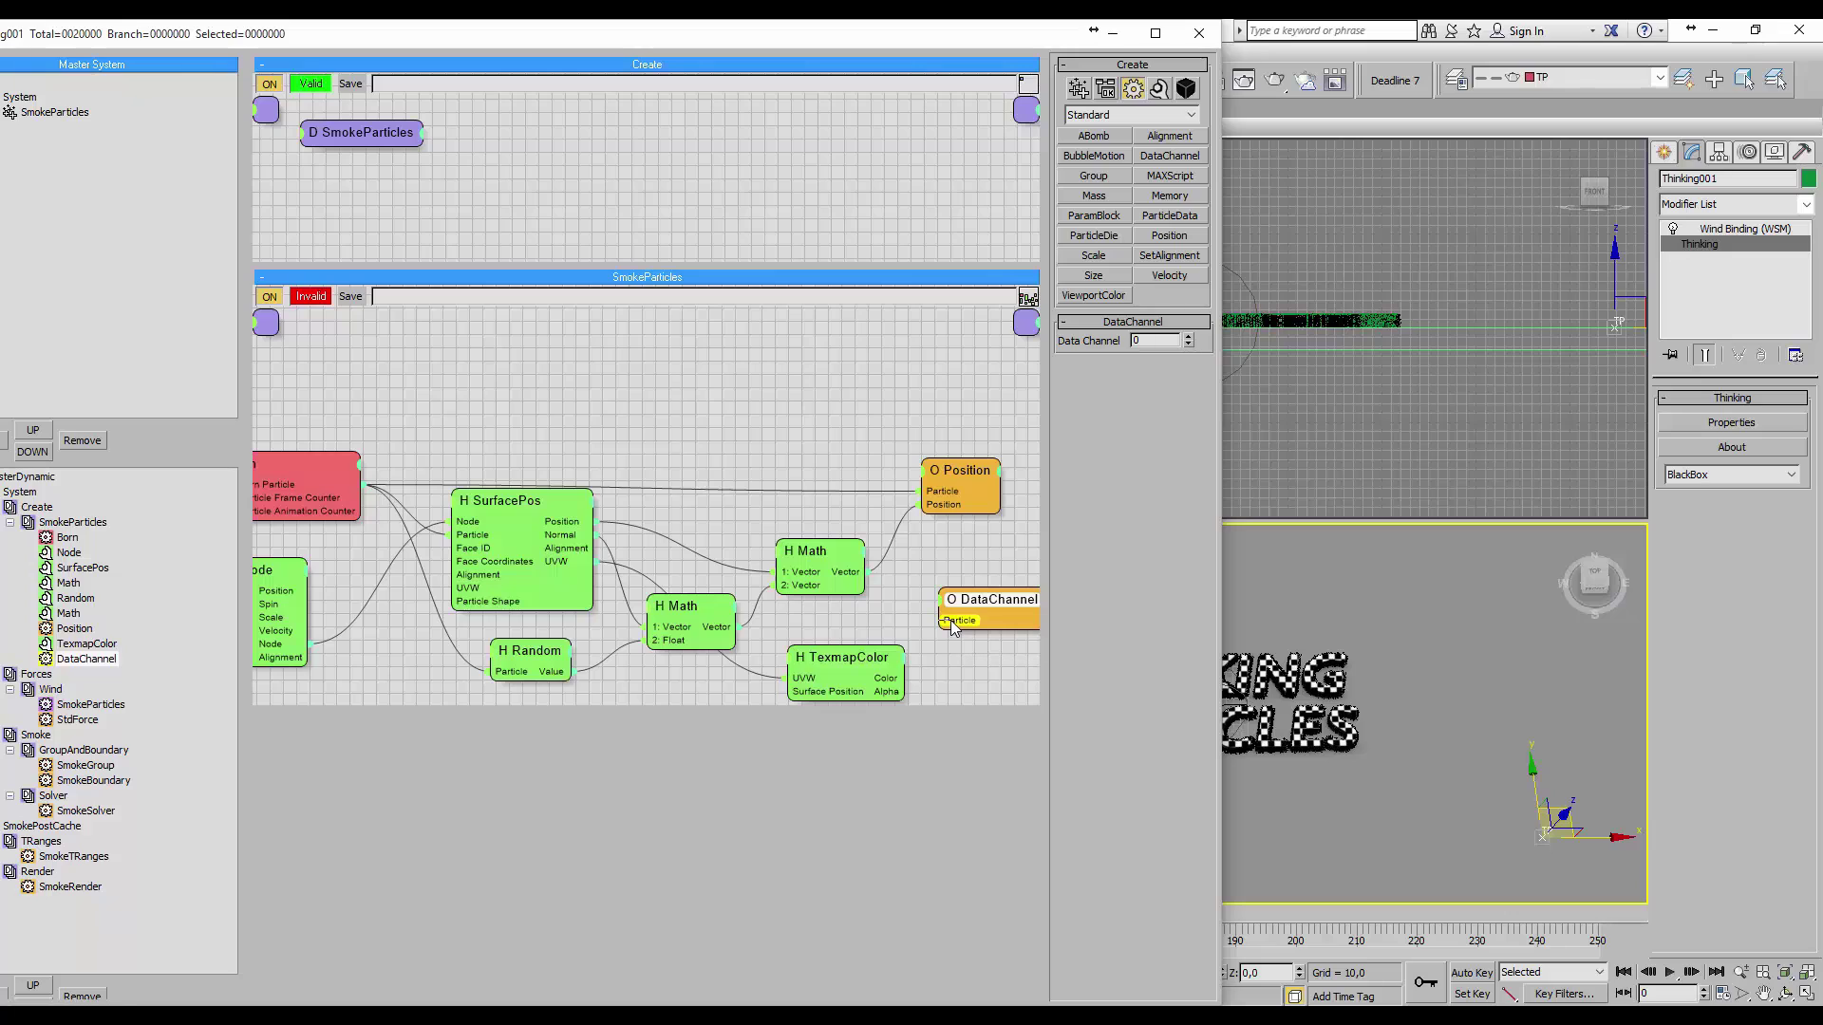
drag(952, 629, 362, 487)
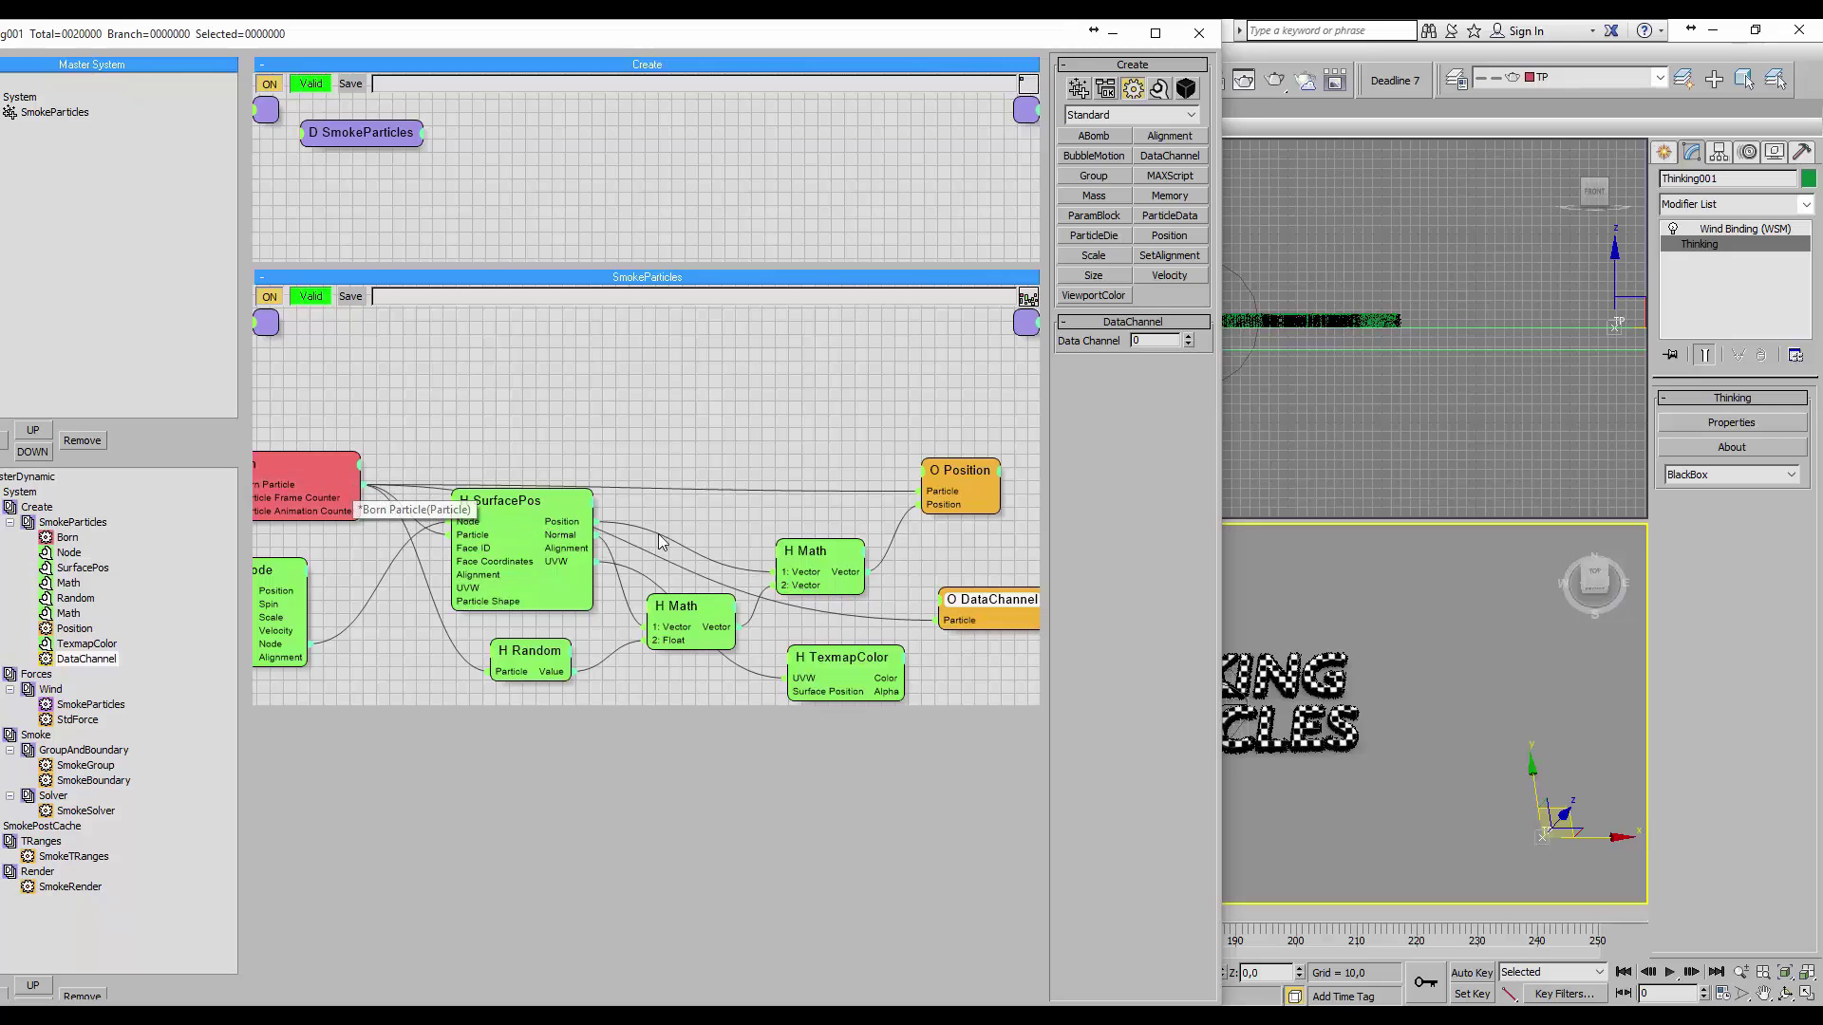
- Add a Color input to the DataChannel operator and connect it to TexmapColor's Color output
right_click(943, 609)
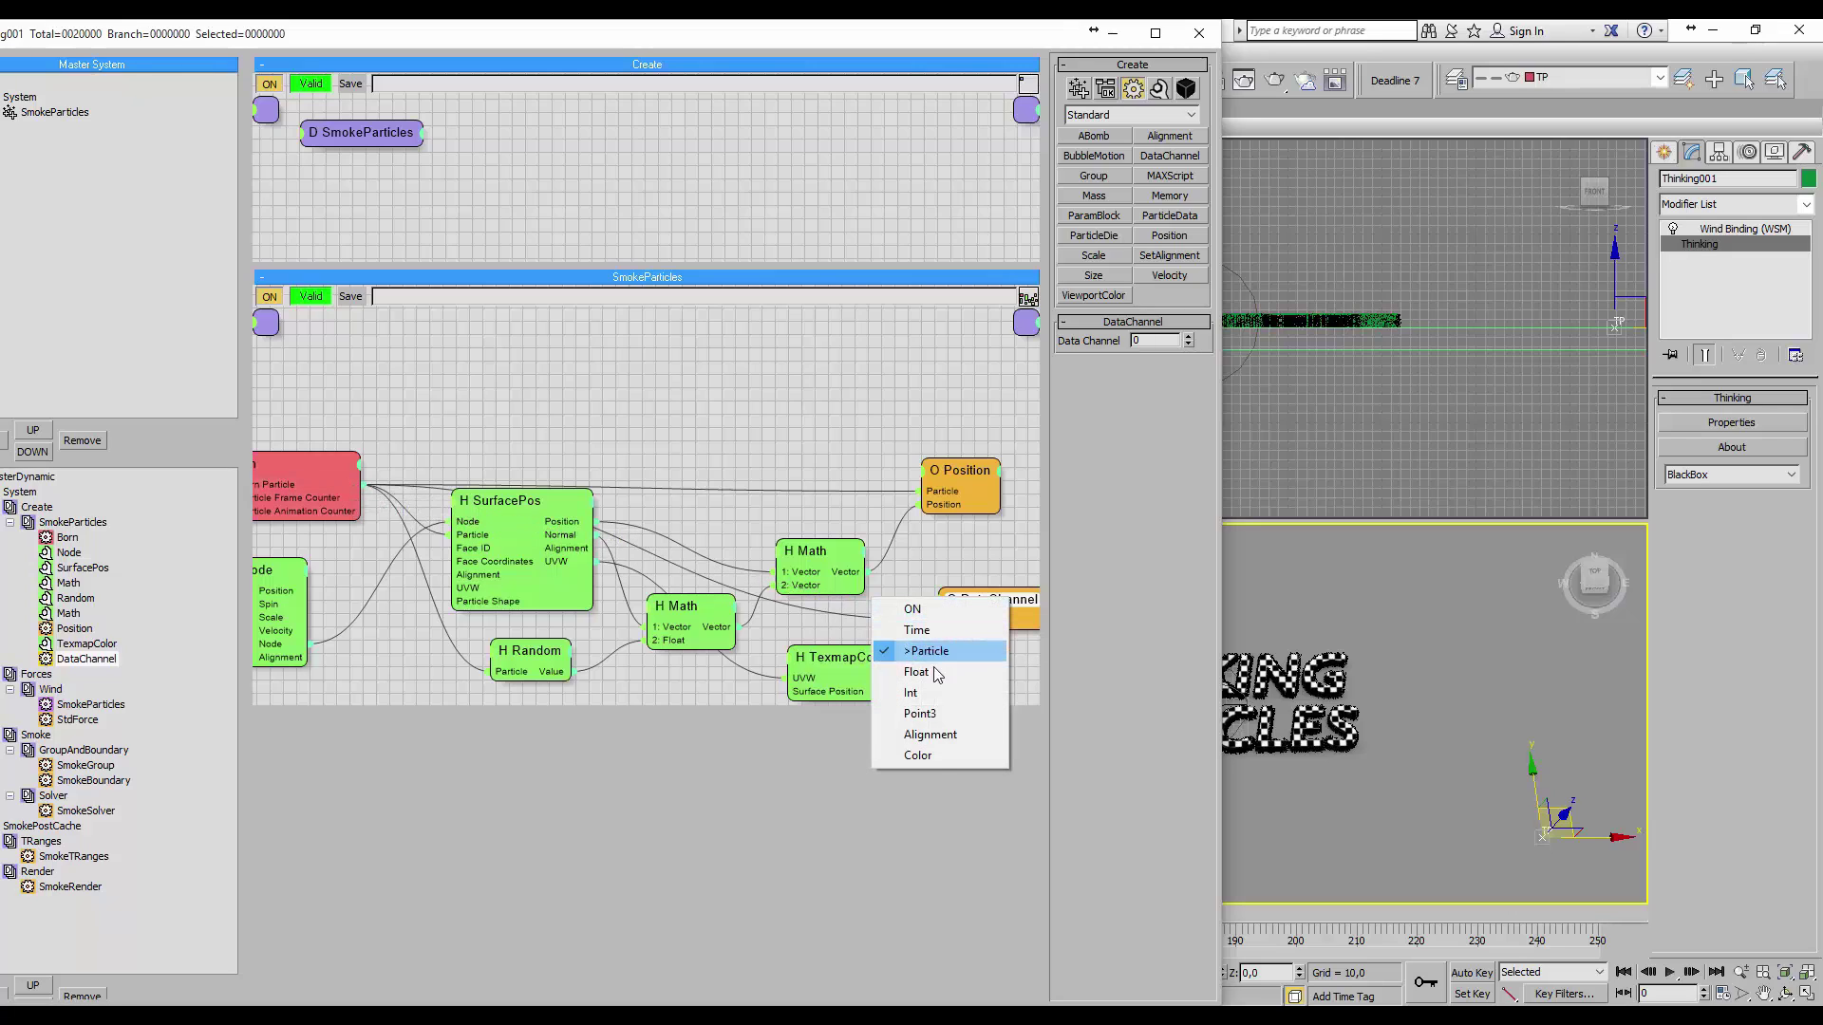
click(917, 755)
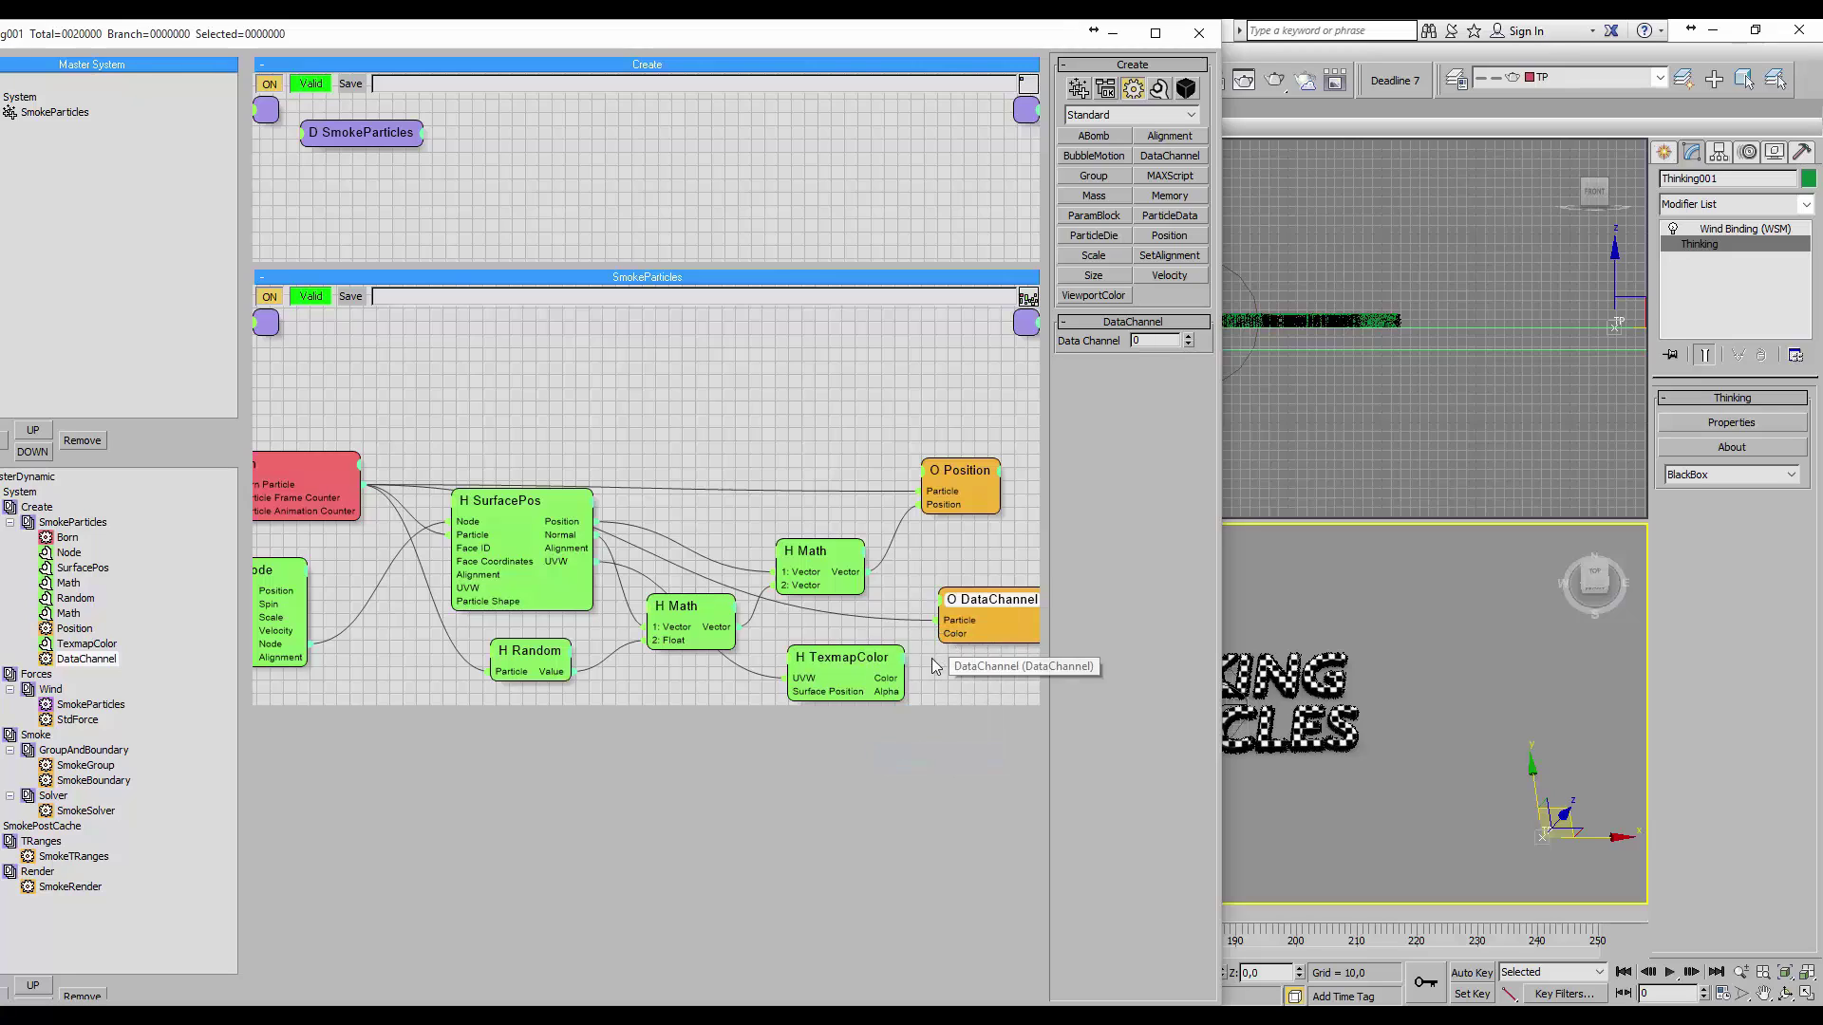
drag(942, 633, 837, 666)
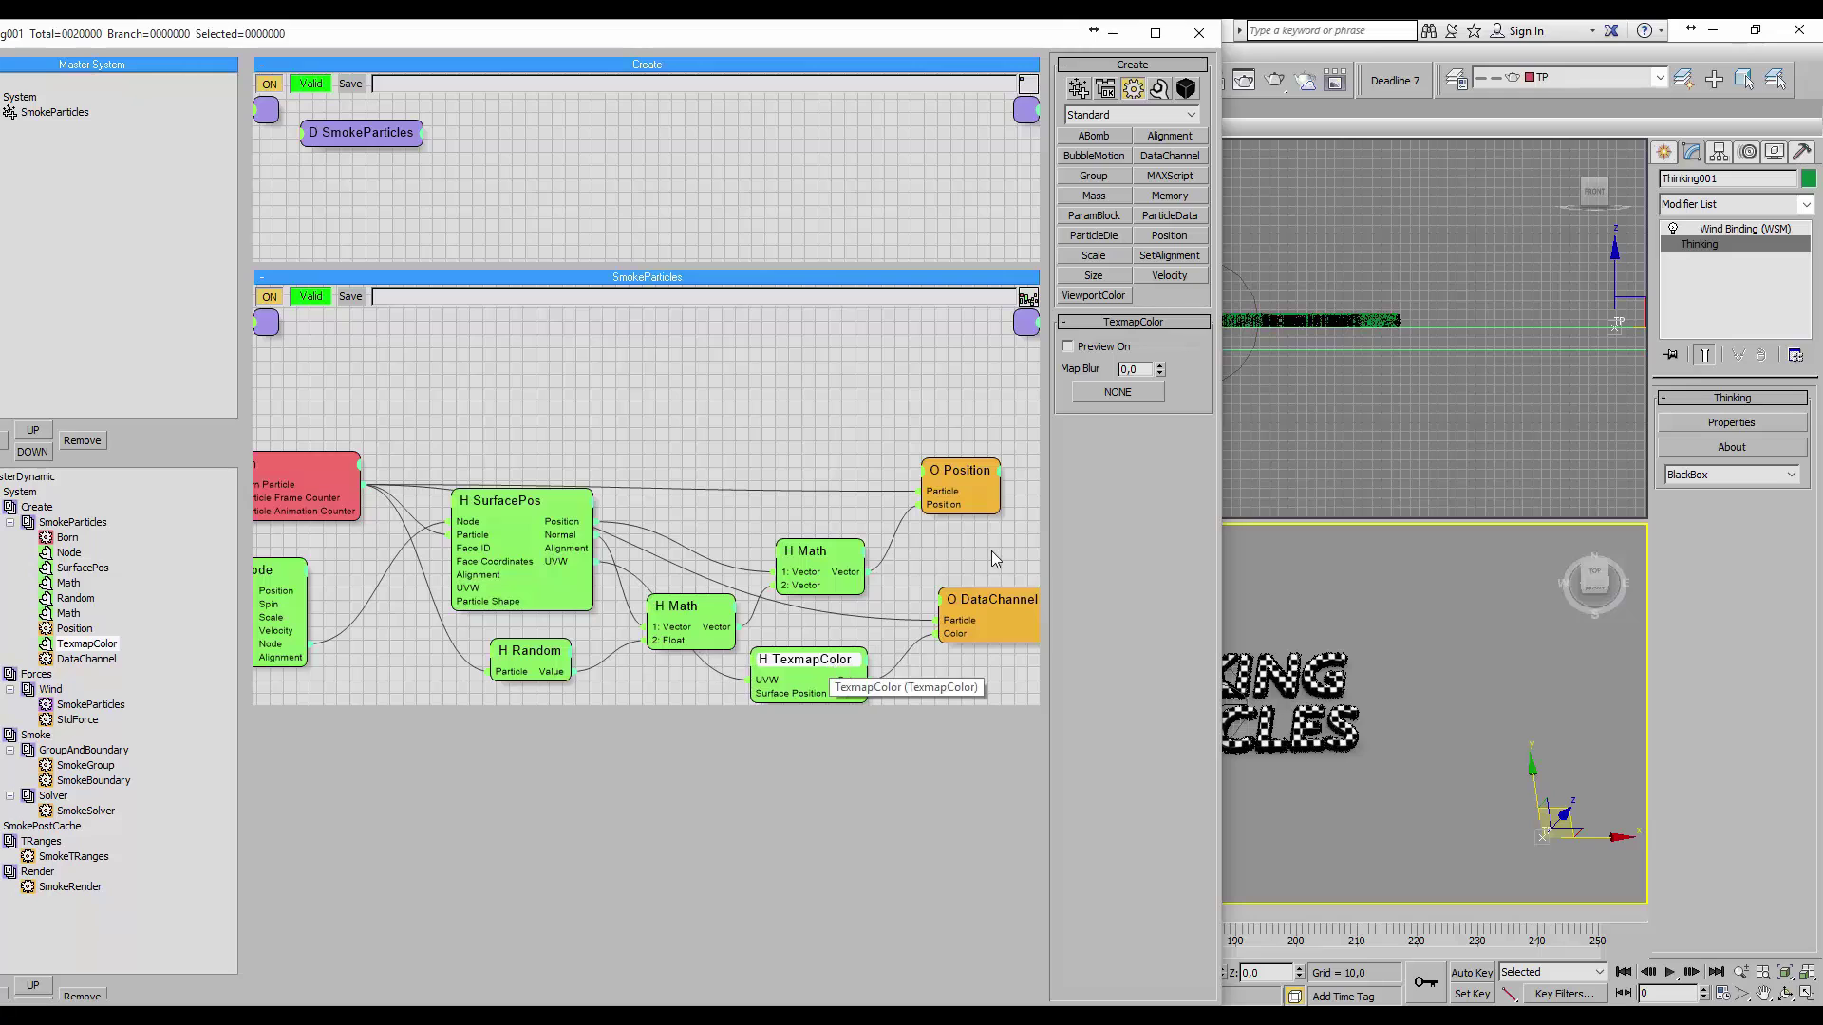
- Assign the 01 - Default material's diffuse Checker map to the TexmapColor helper as an instance
drag(932, 54, 825, 95)
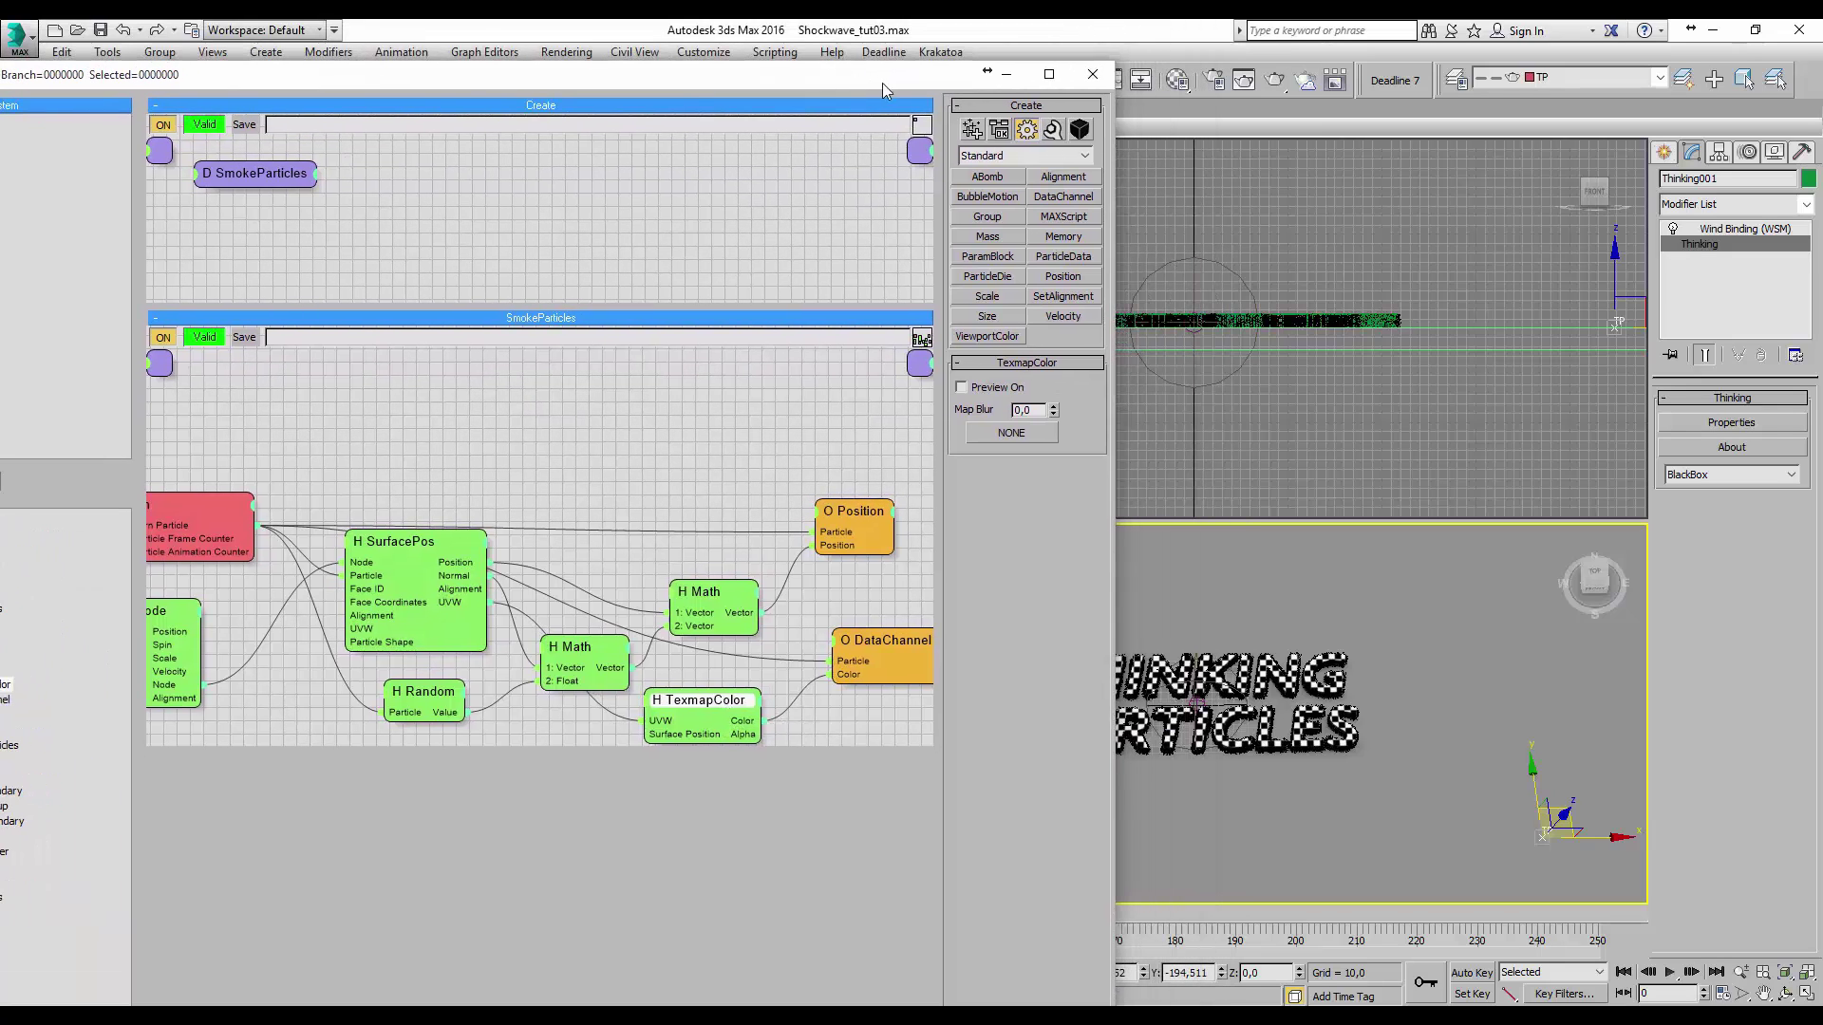
click(1177, 82)
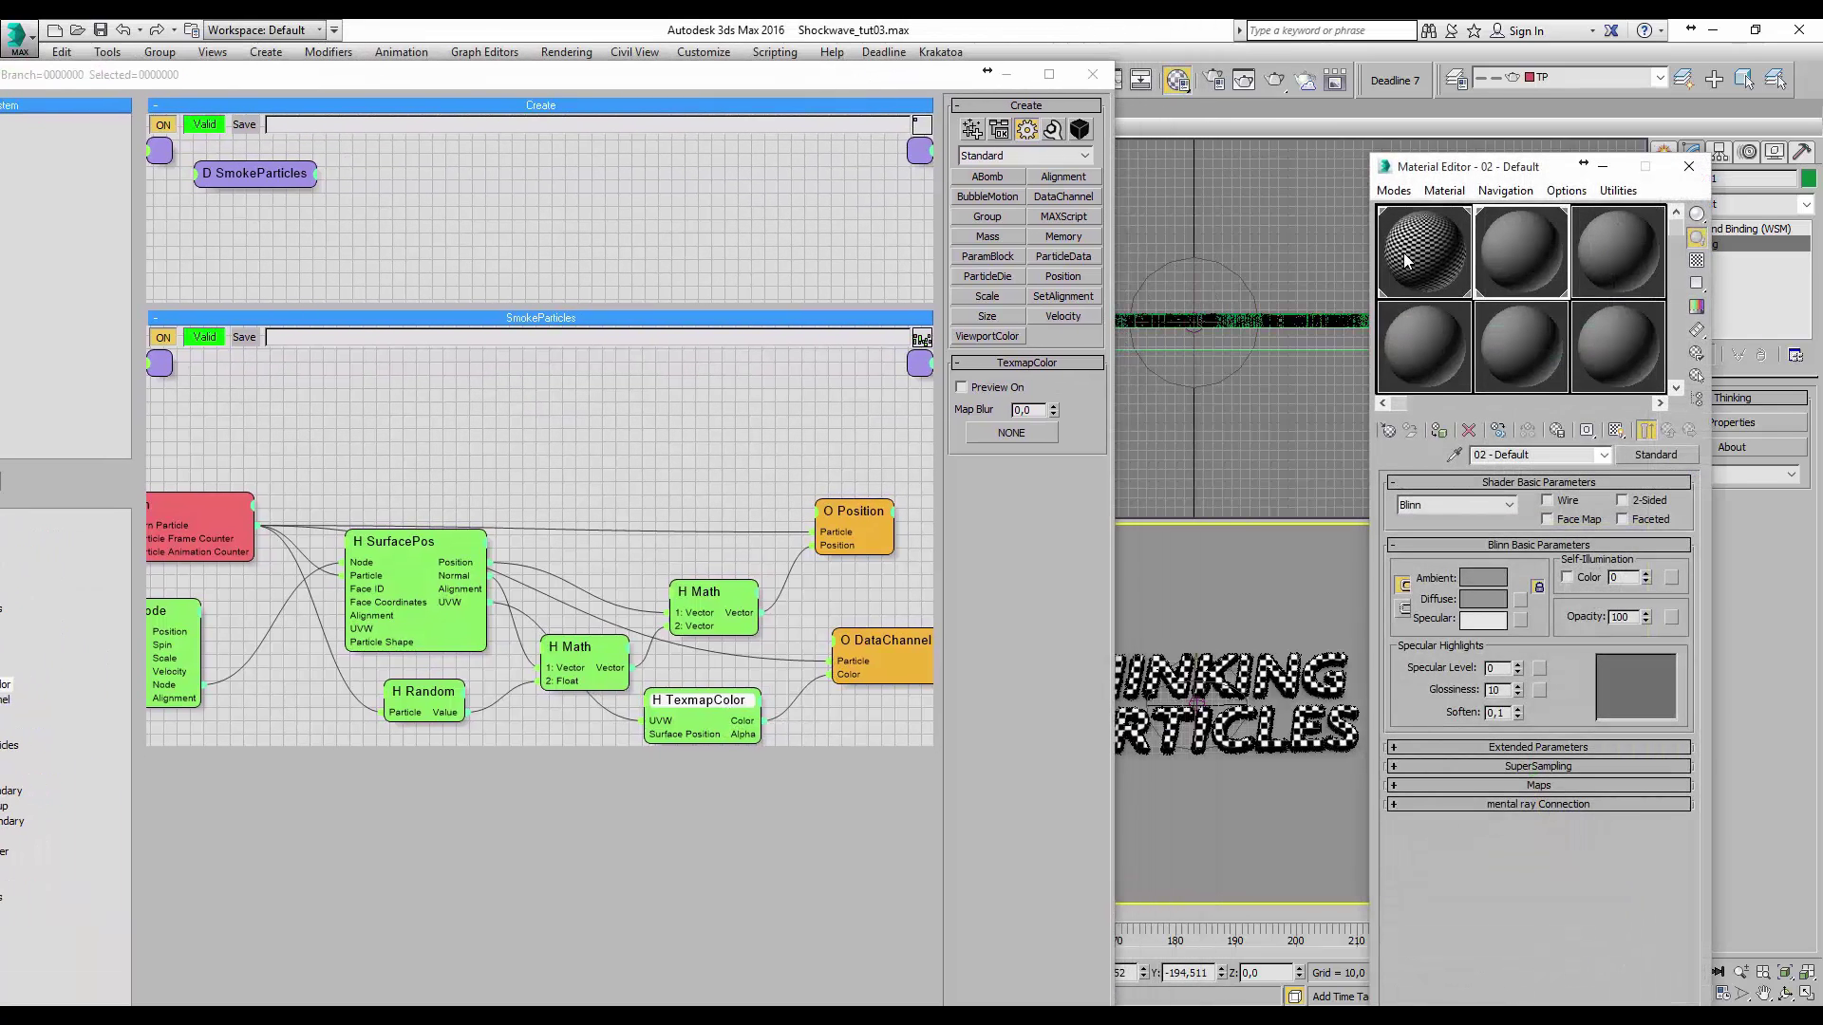
click(1406, 261)
click(1538, 578)
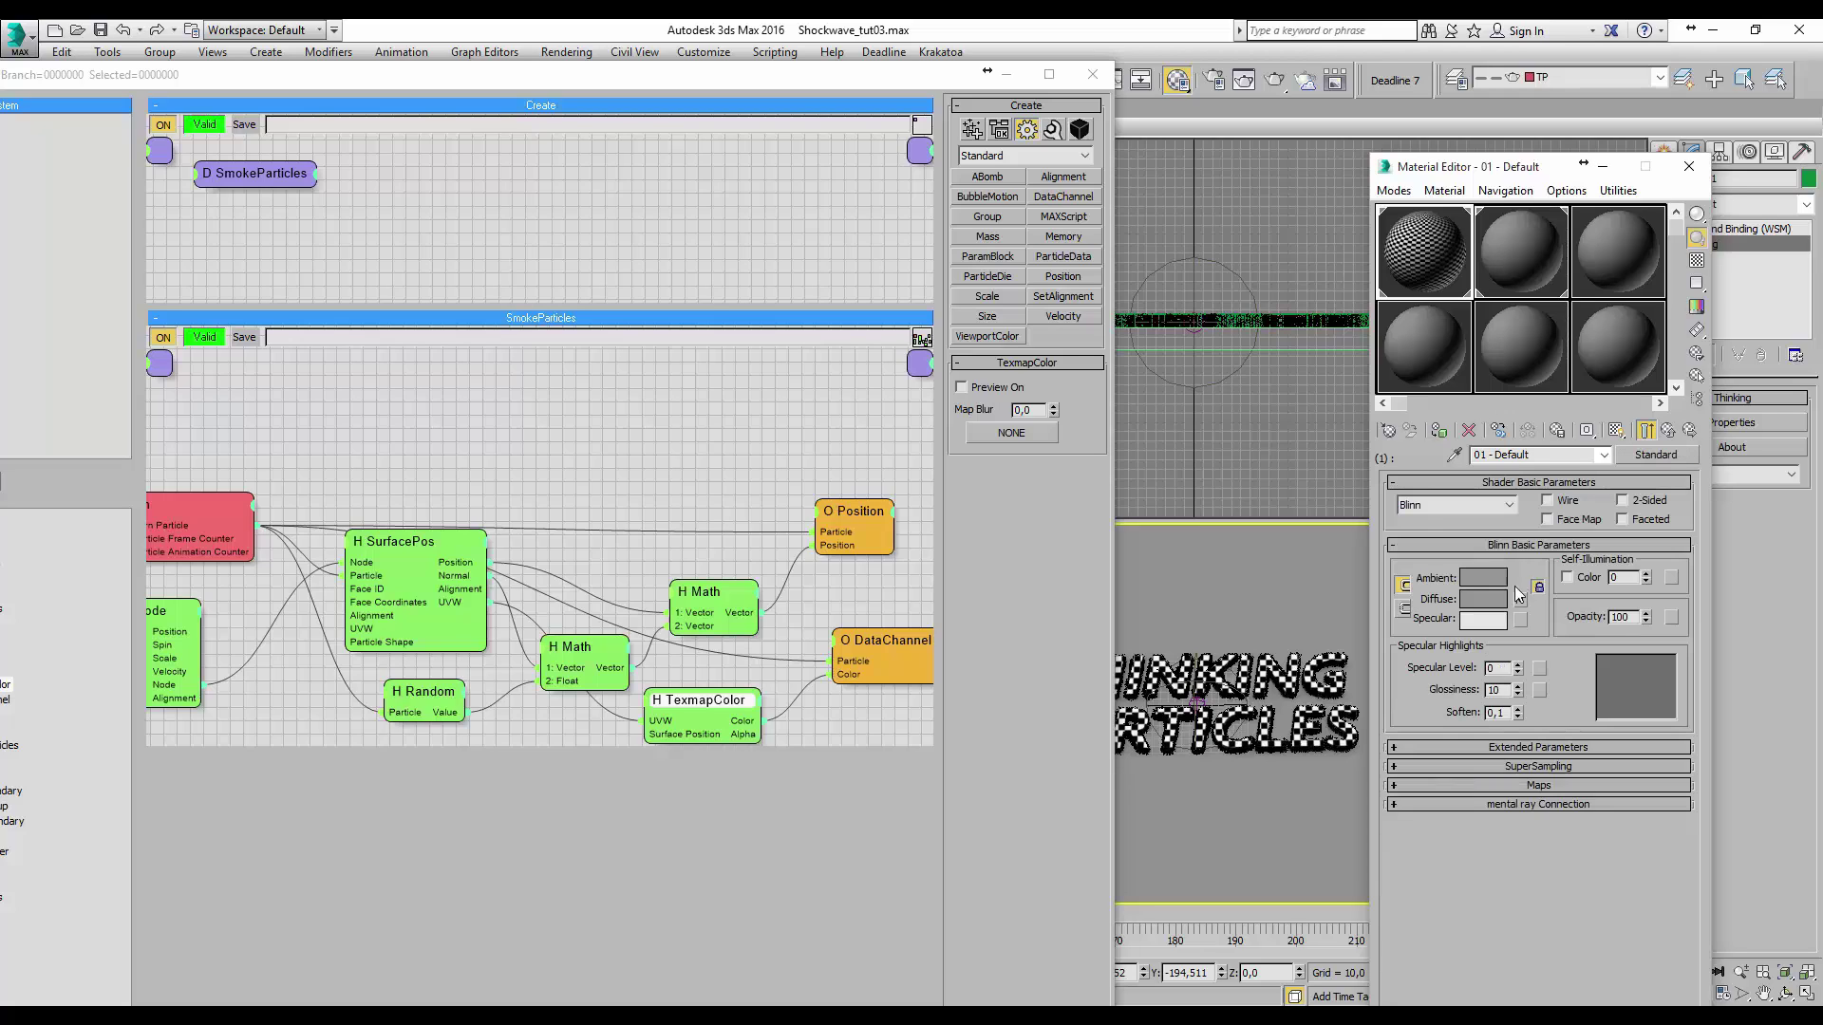
click(1520, 599)
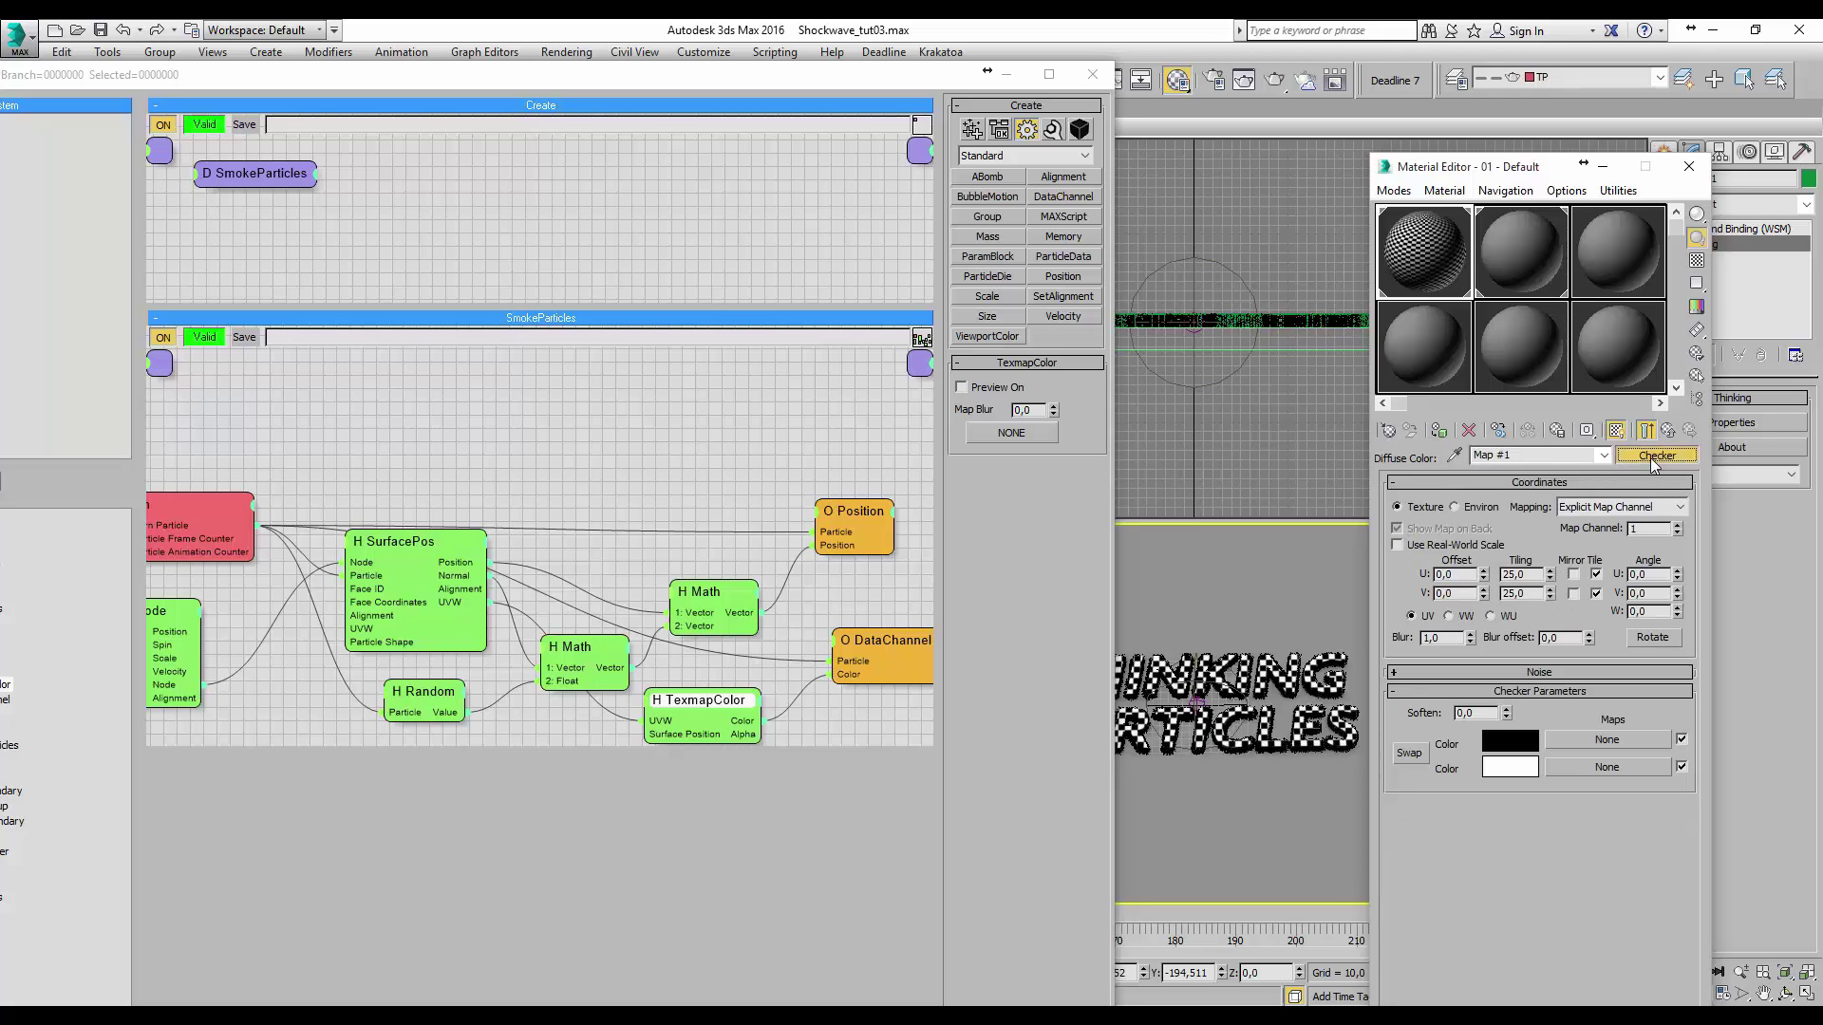
drag(1653, 456, 1022, 432)
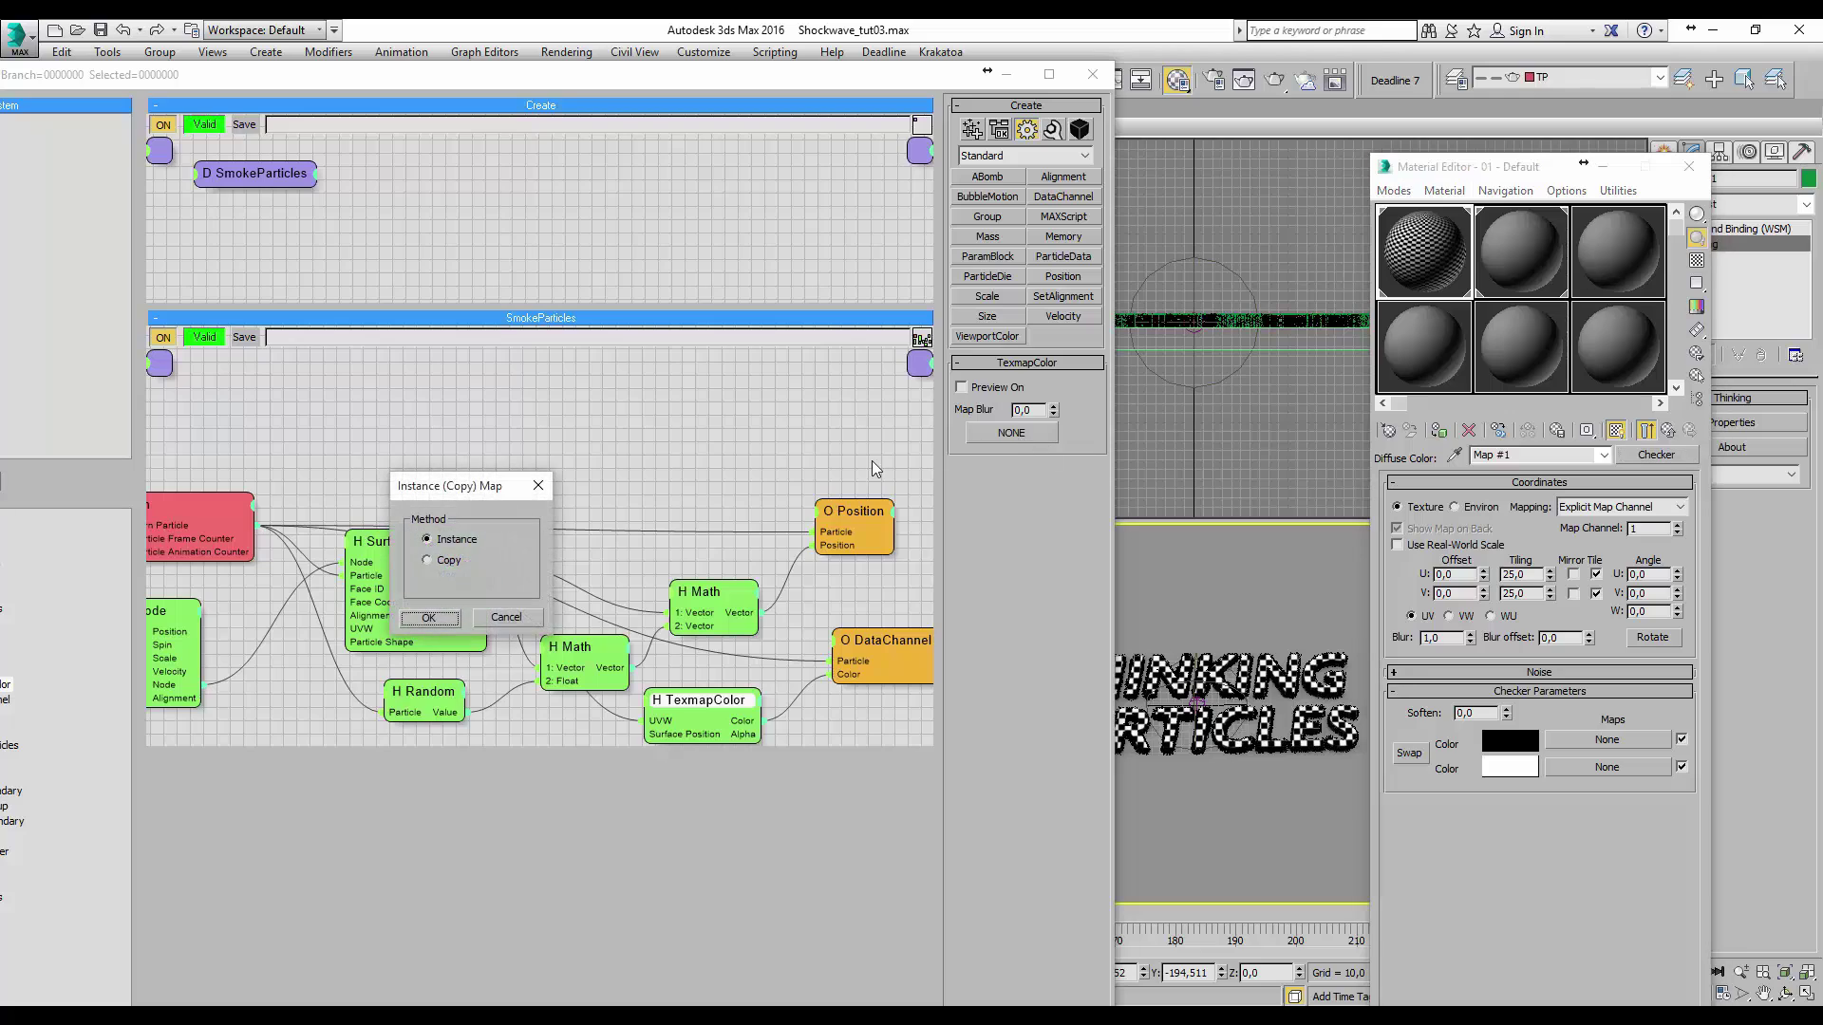
click(447, 617)
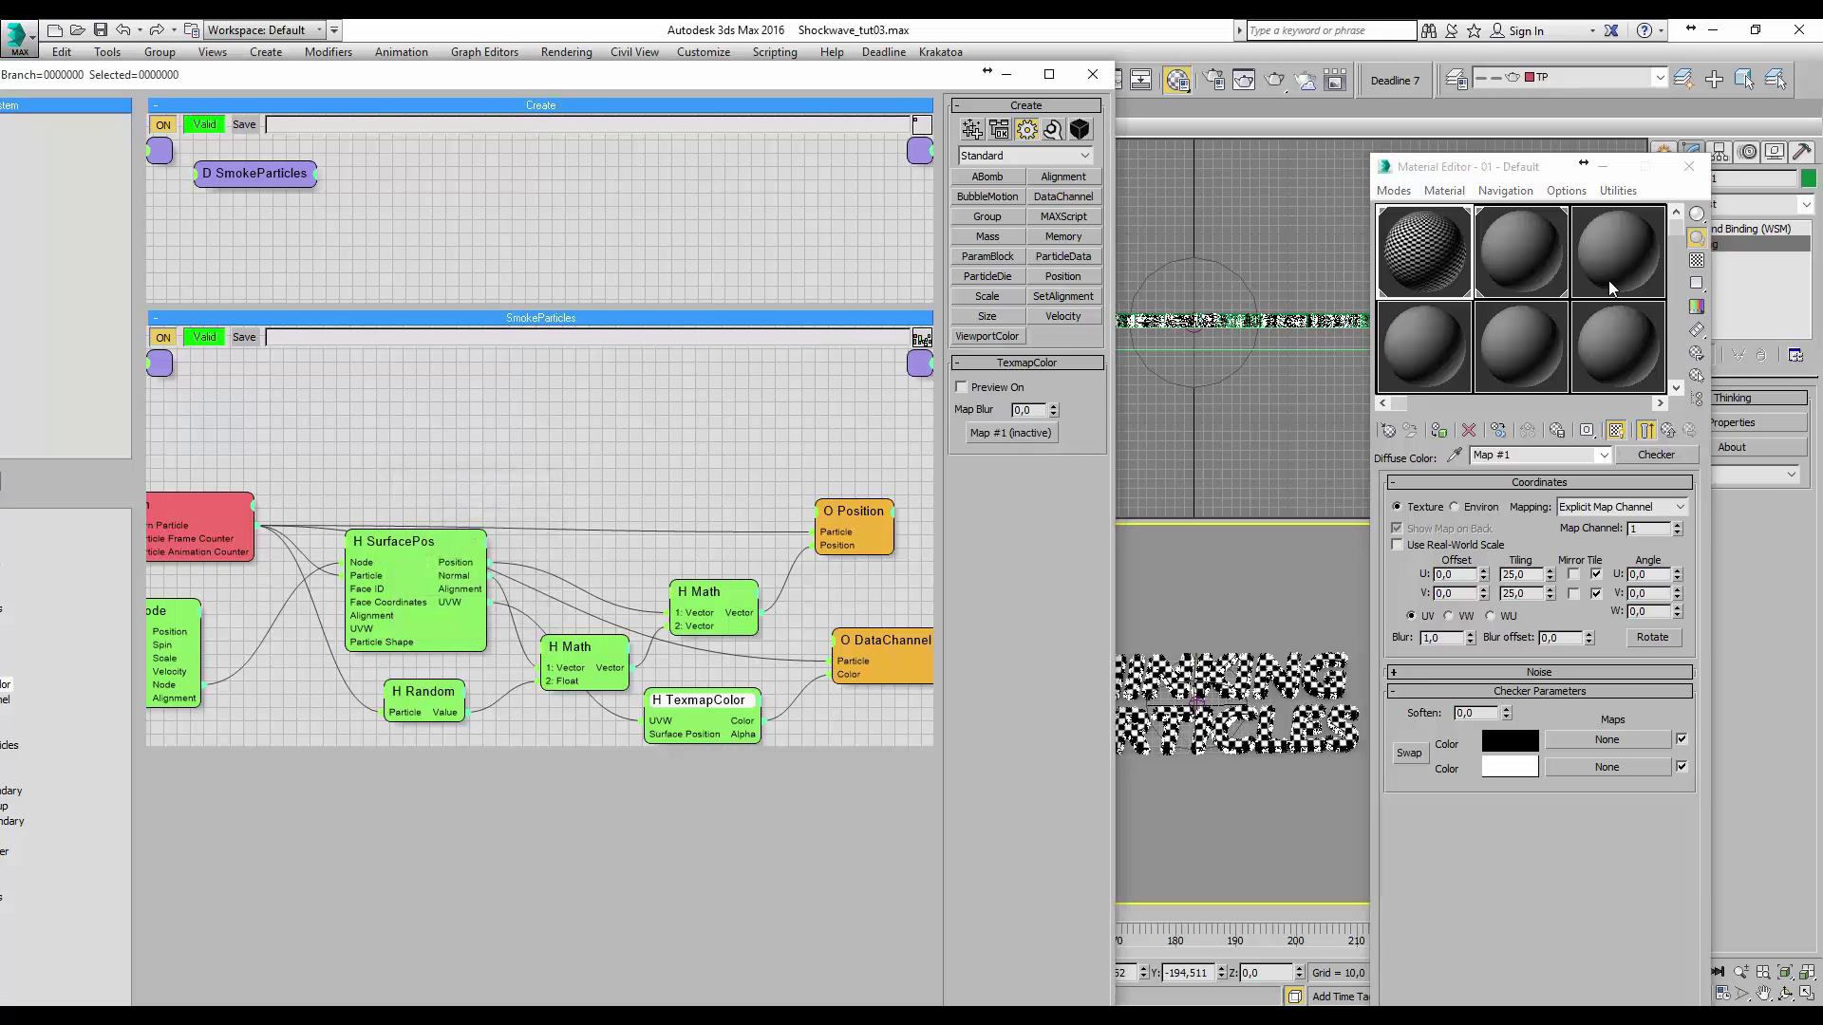
click(1689, 167)
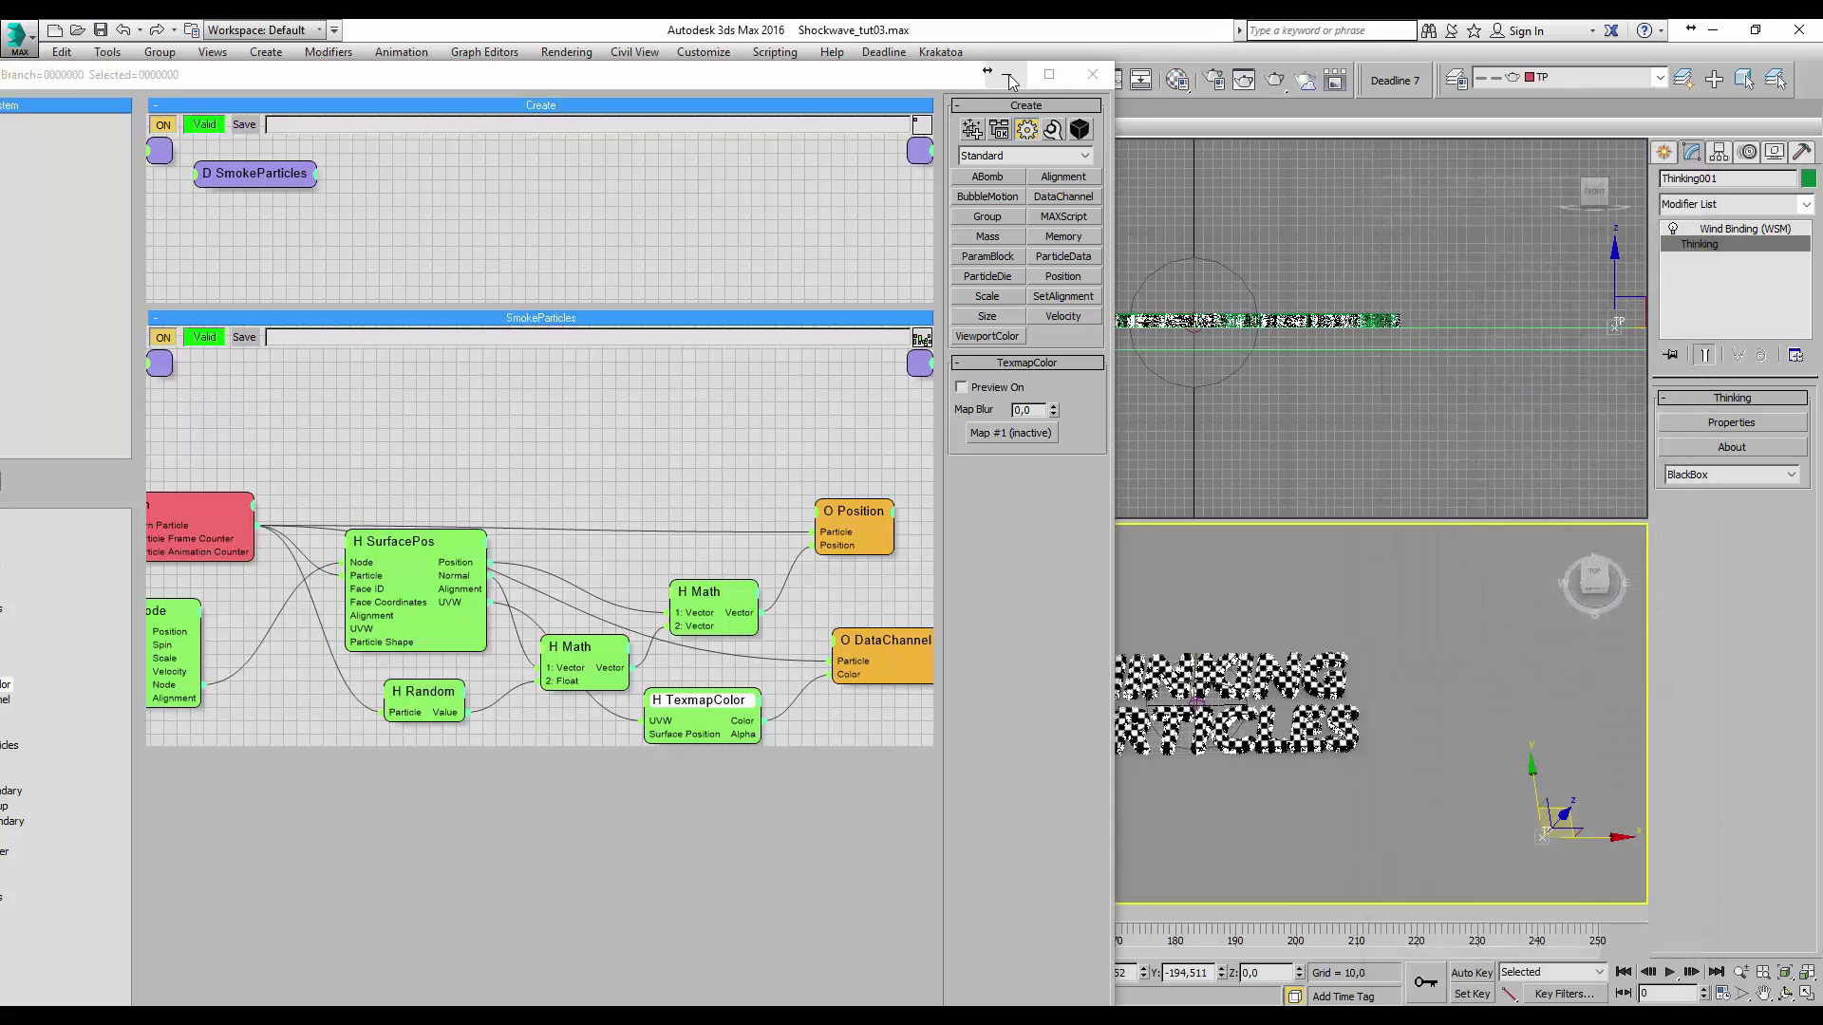
- Play the simulation to check the checker coloring on the smoke particles and return to the first frame
click(1010, 76)
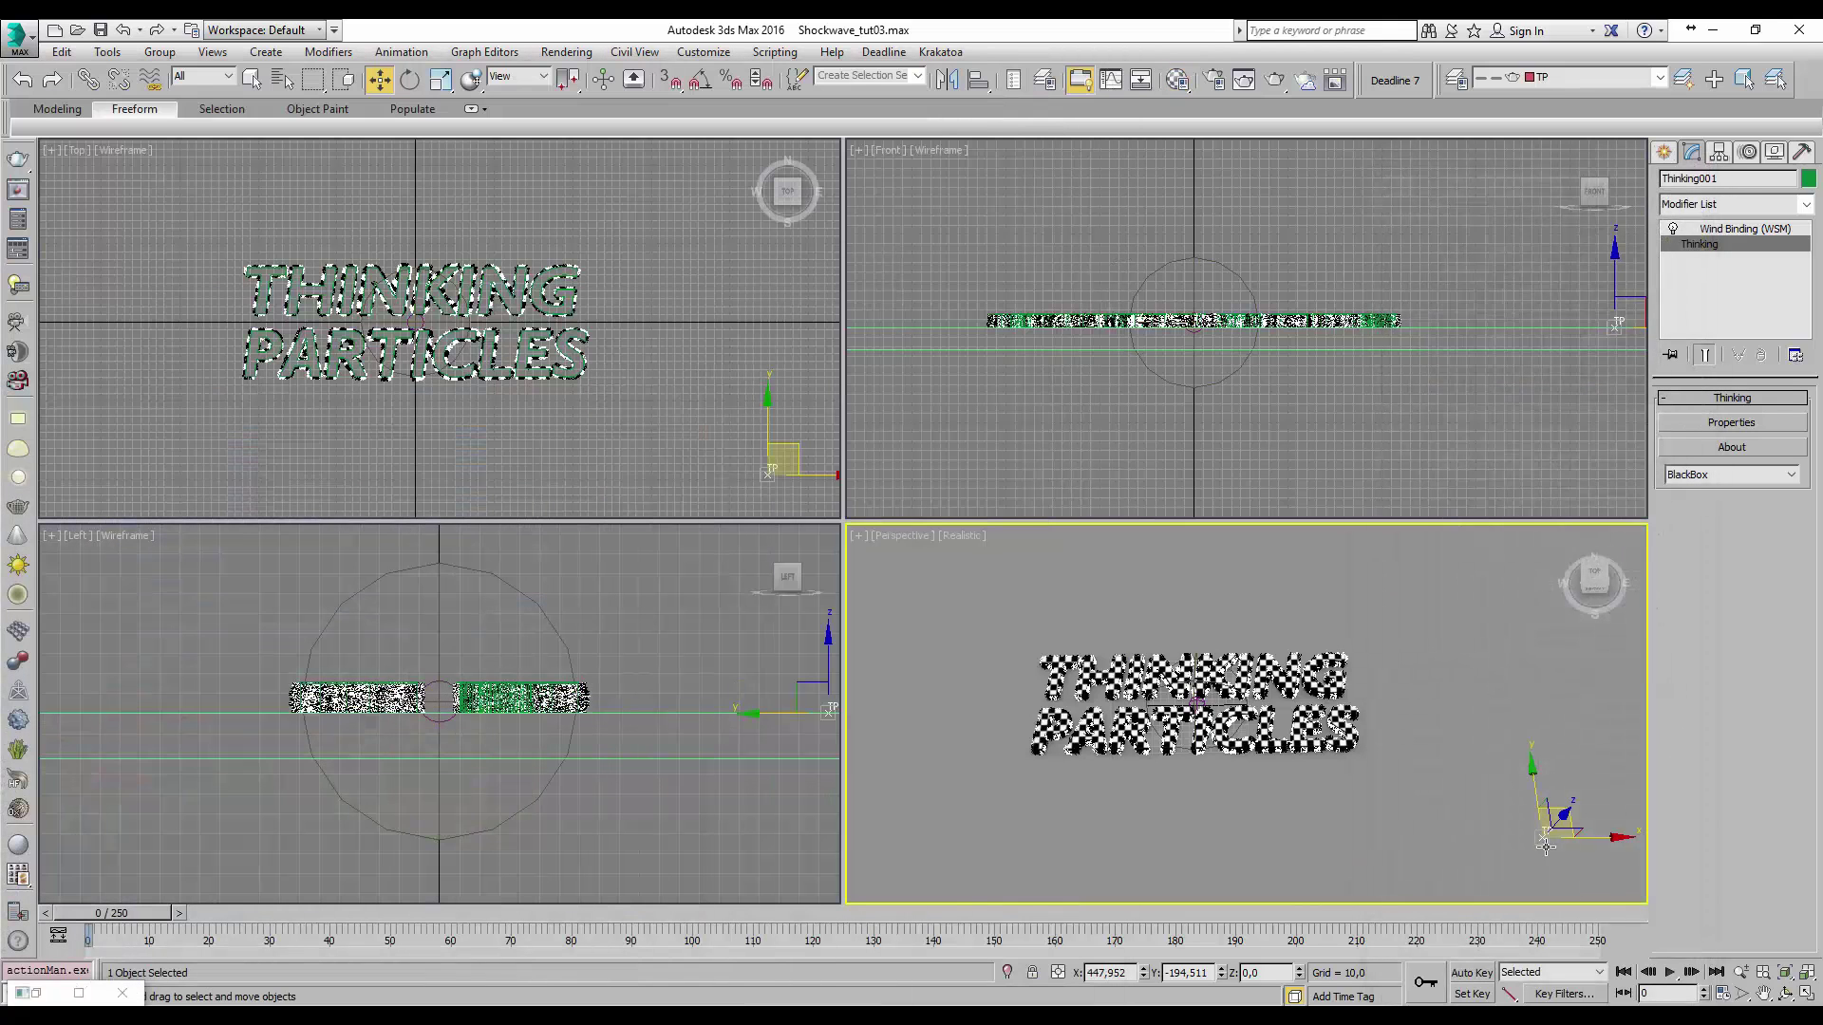
click(1671, 973)
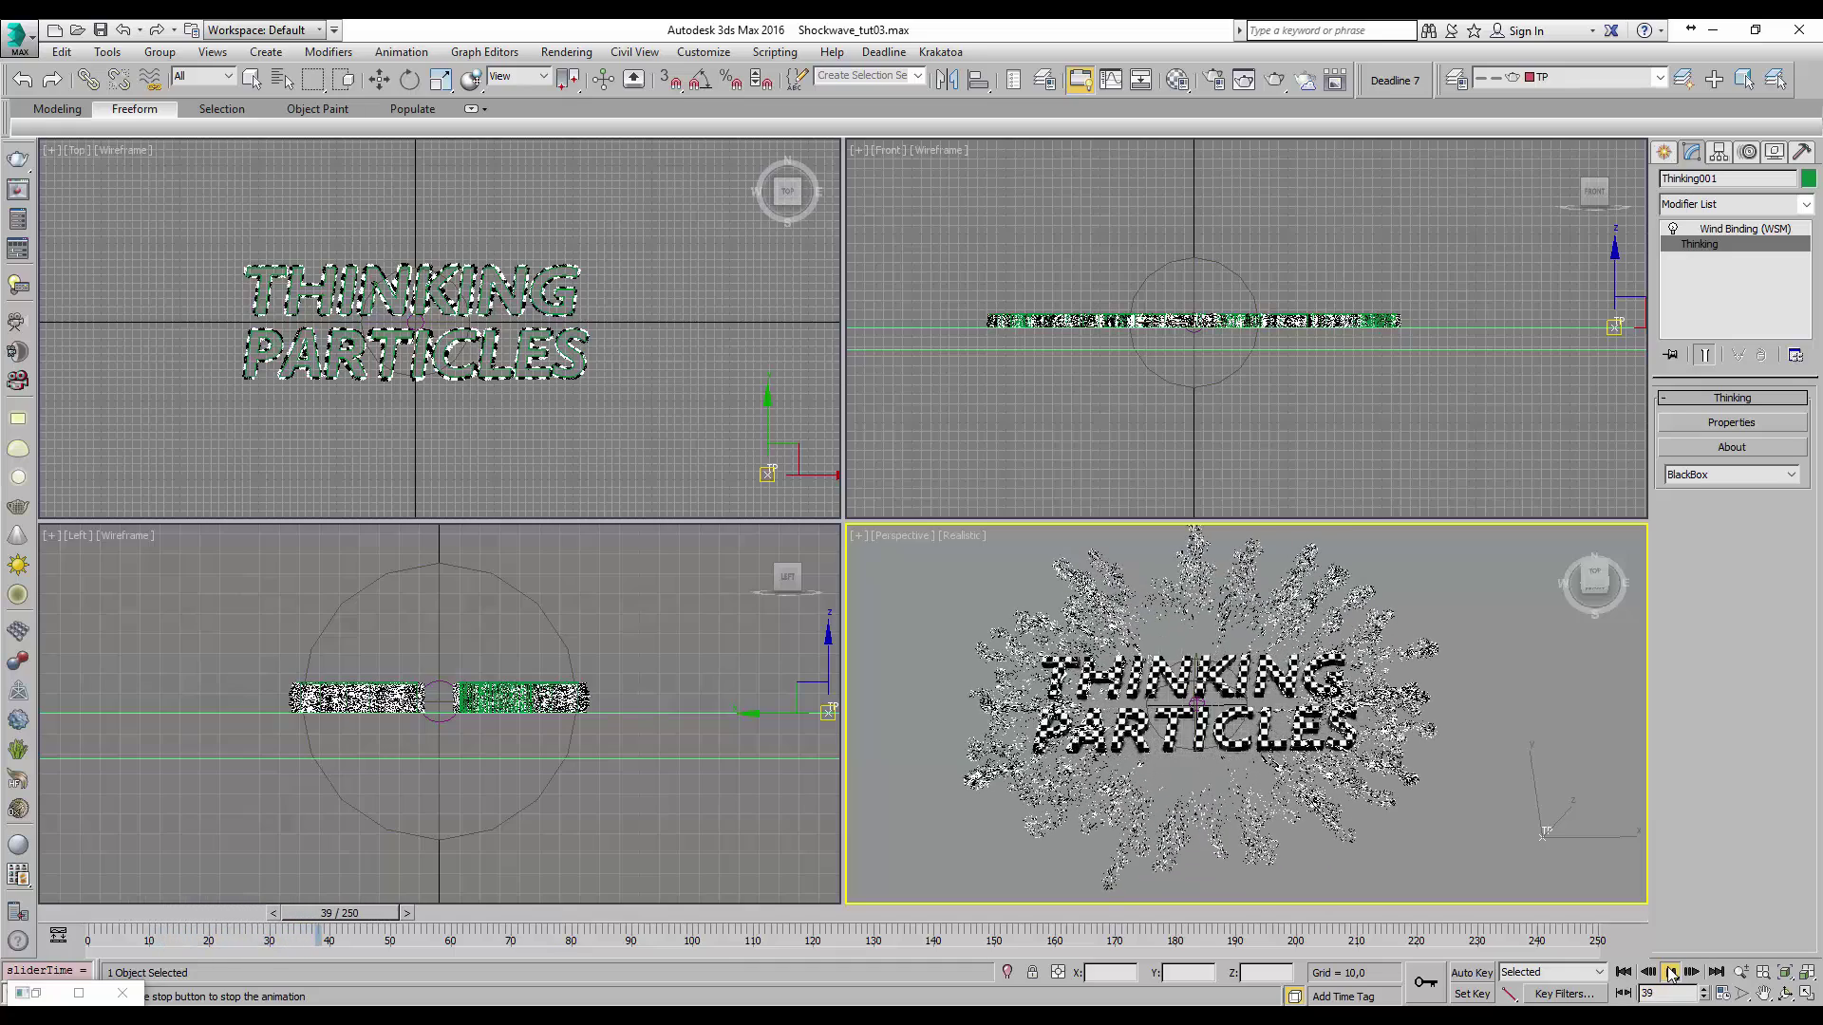
click(1671, 973)
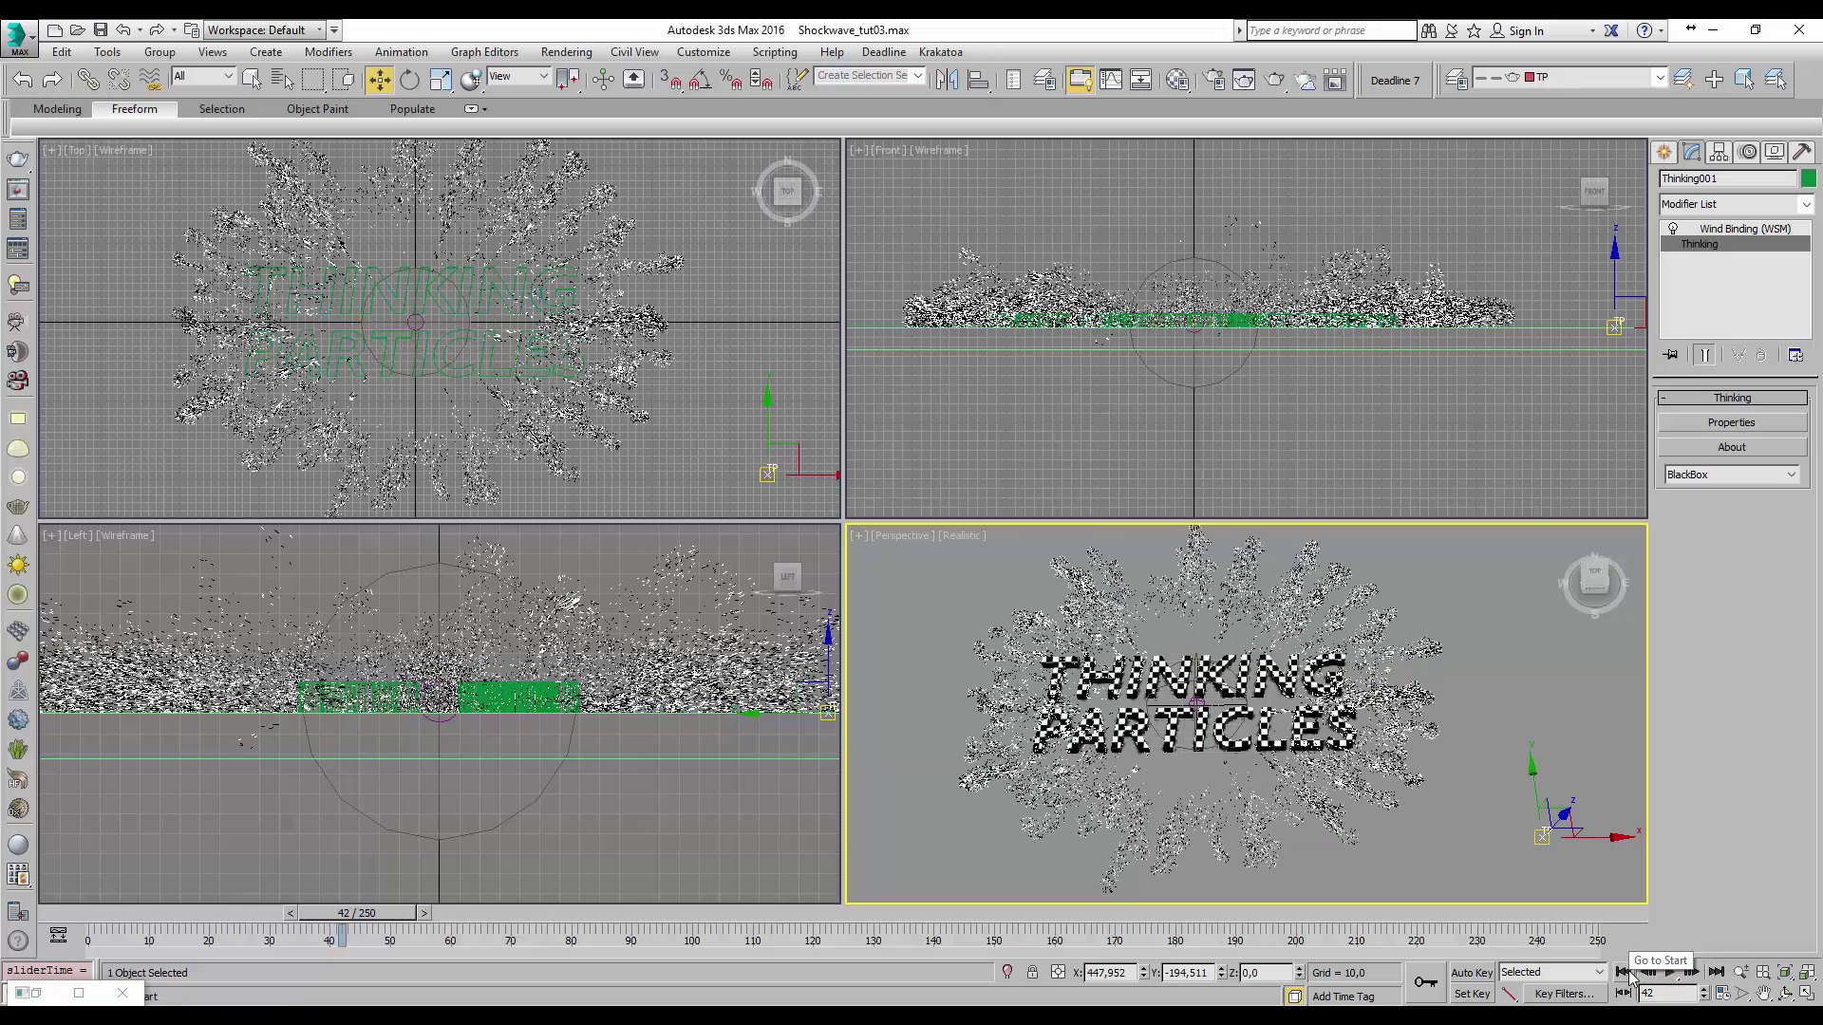
click(1625, 975)
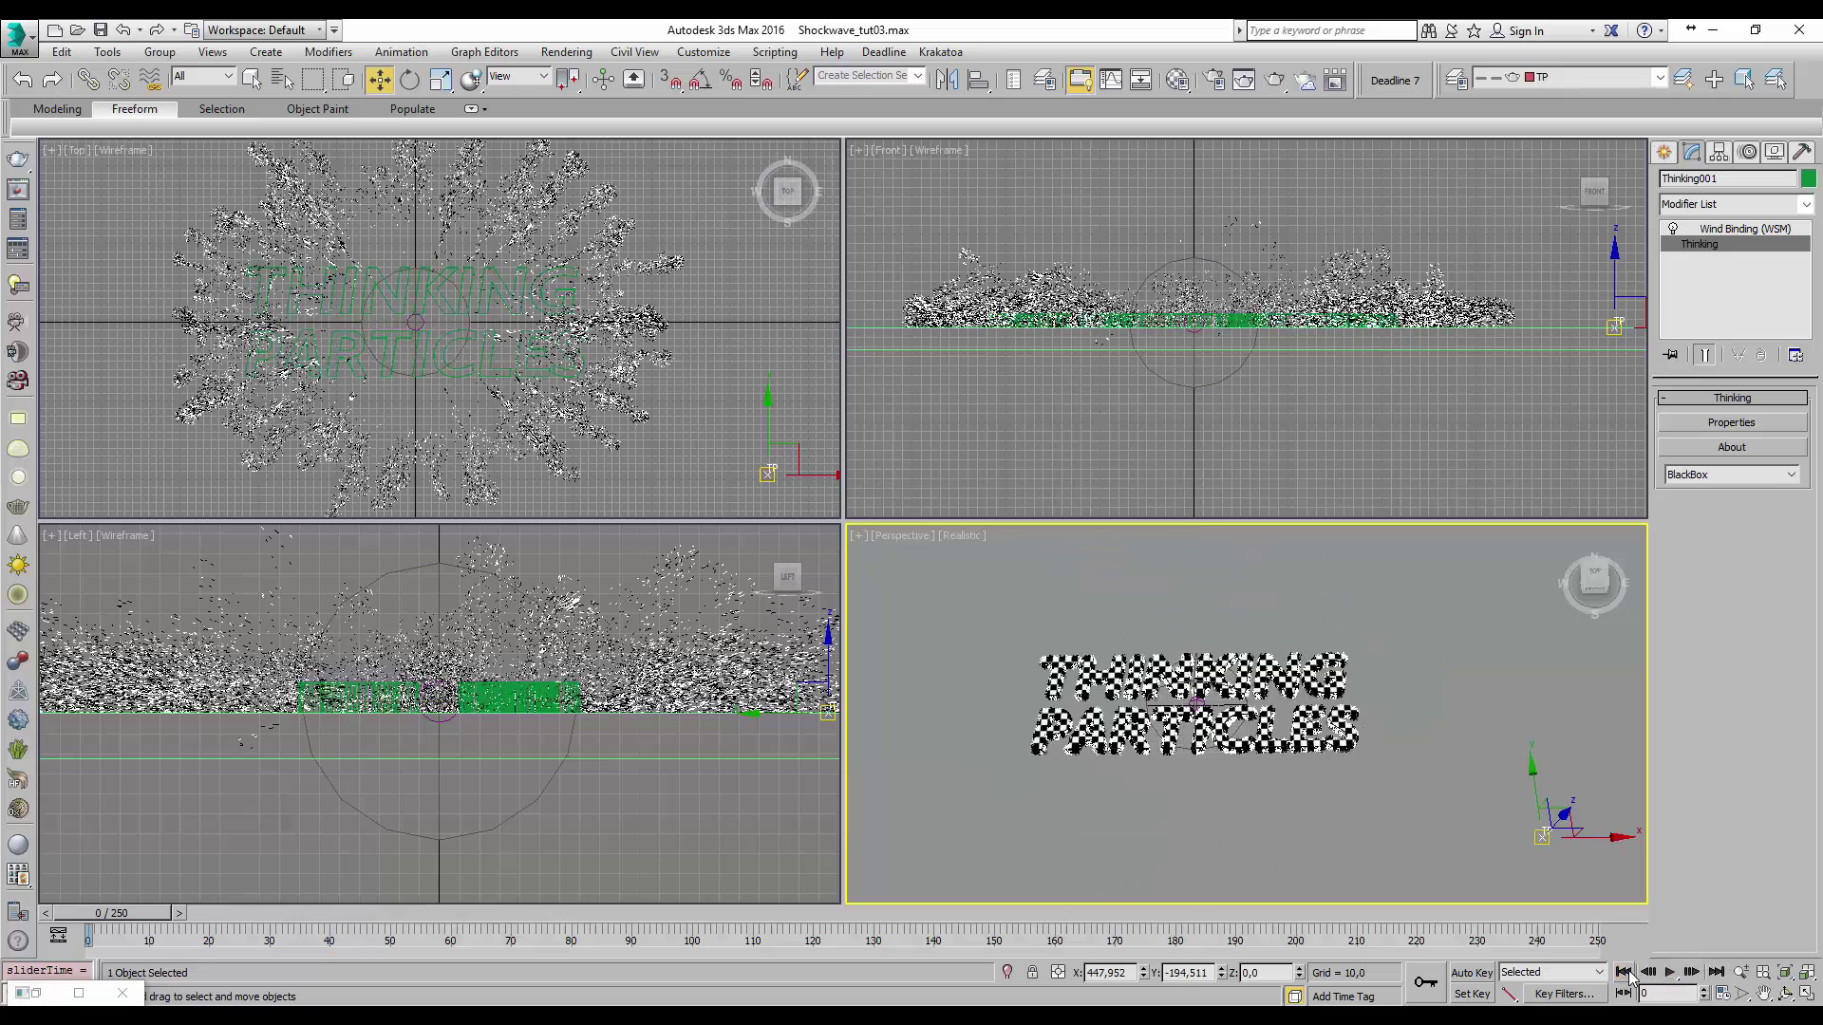
- Add a Float data channel named TempforCache to the SmokeParticles group
click(83, 993)
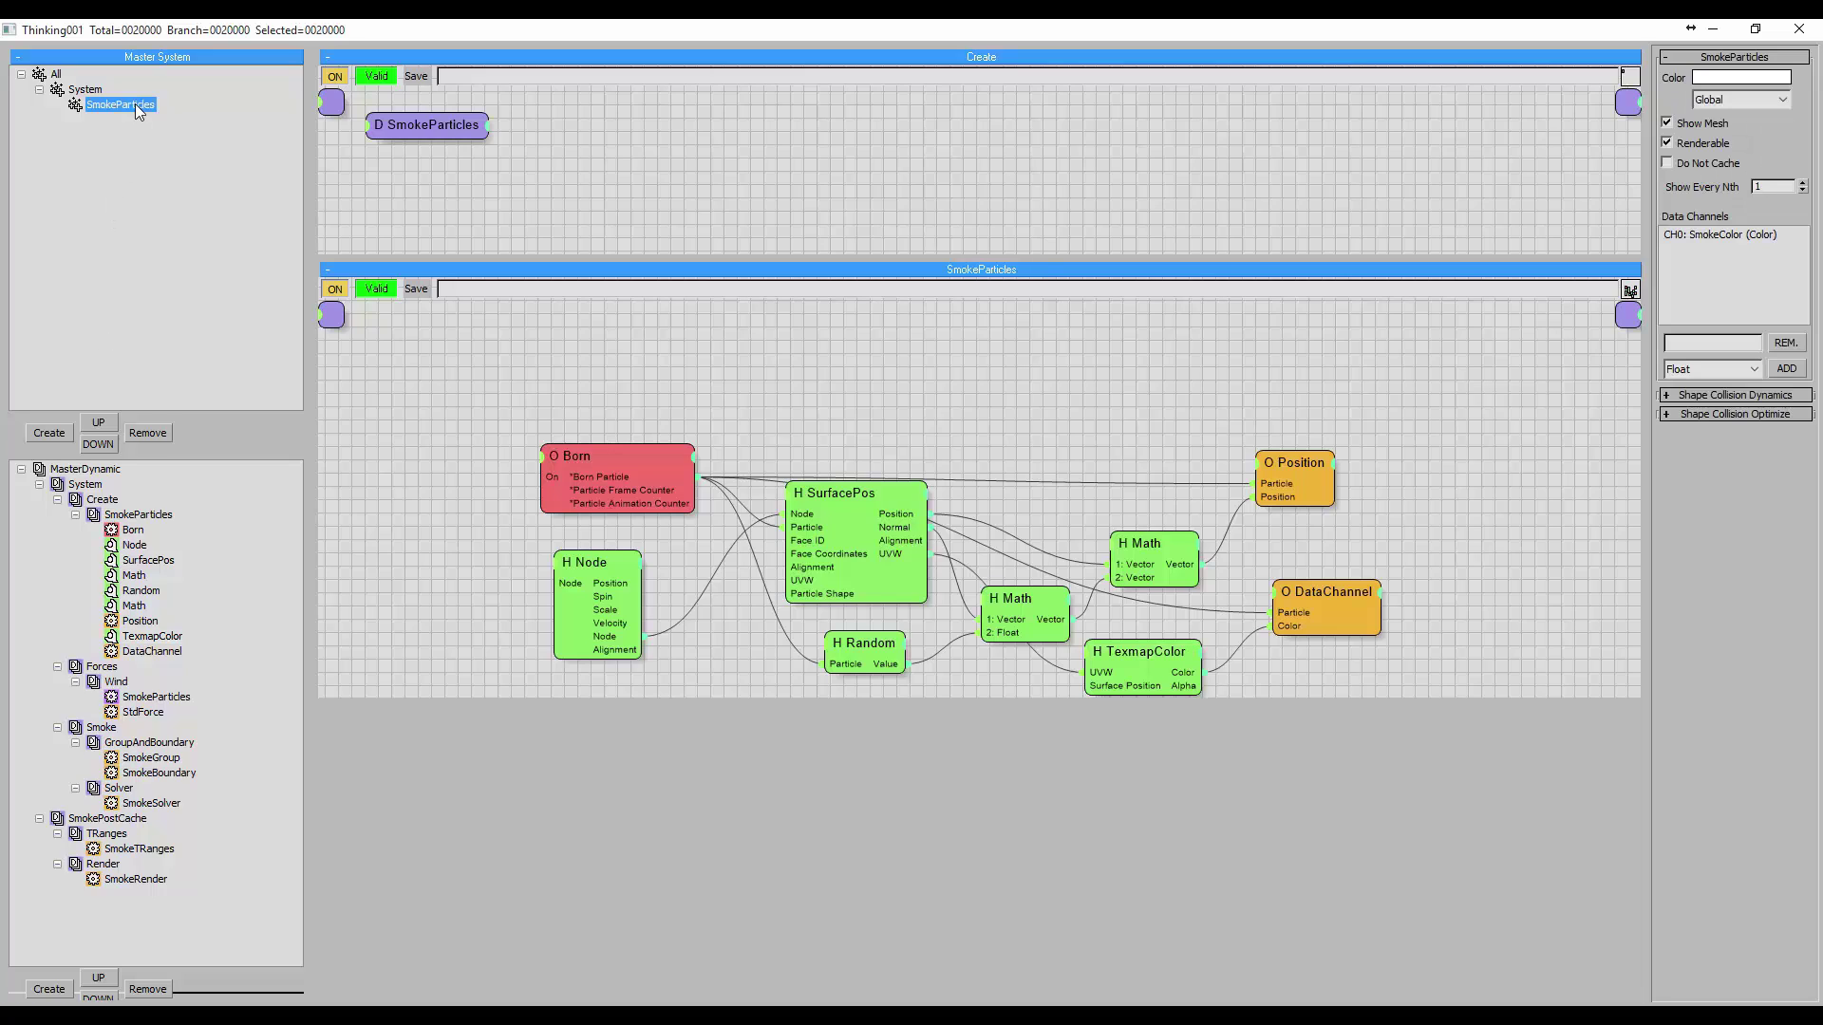
click(1699, 343)
click(1784, 370)
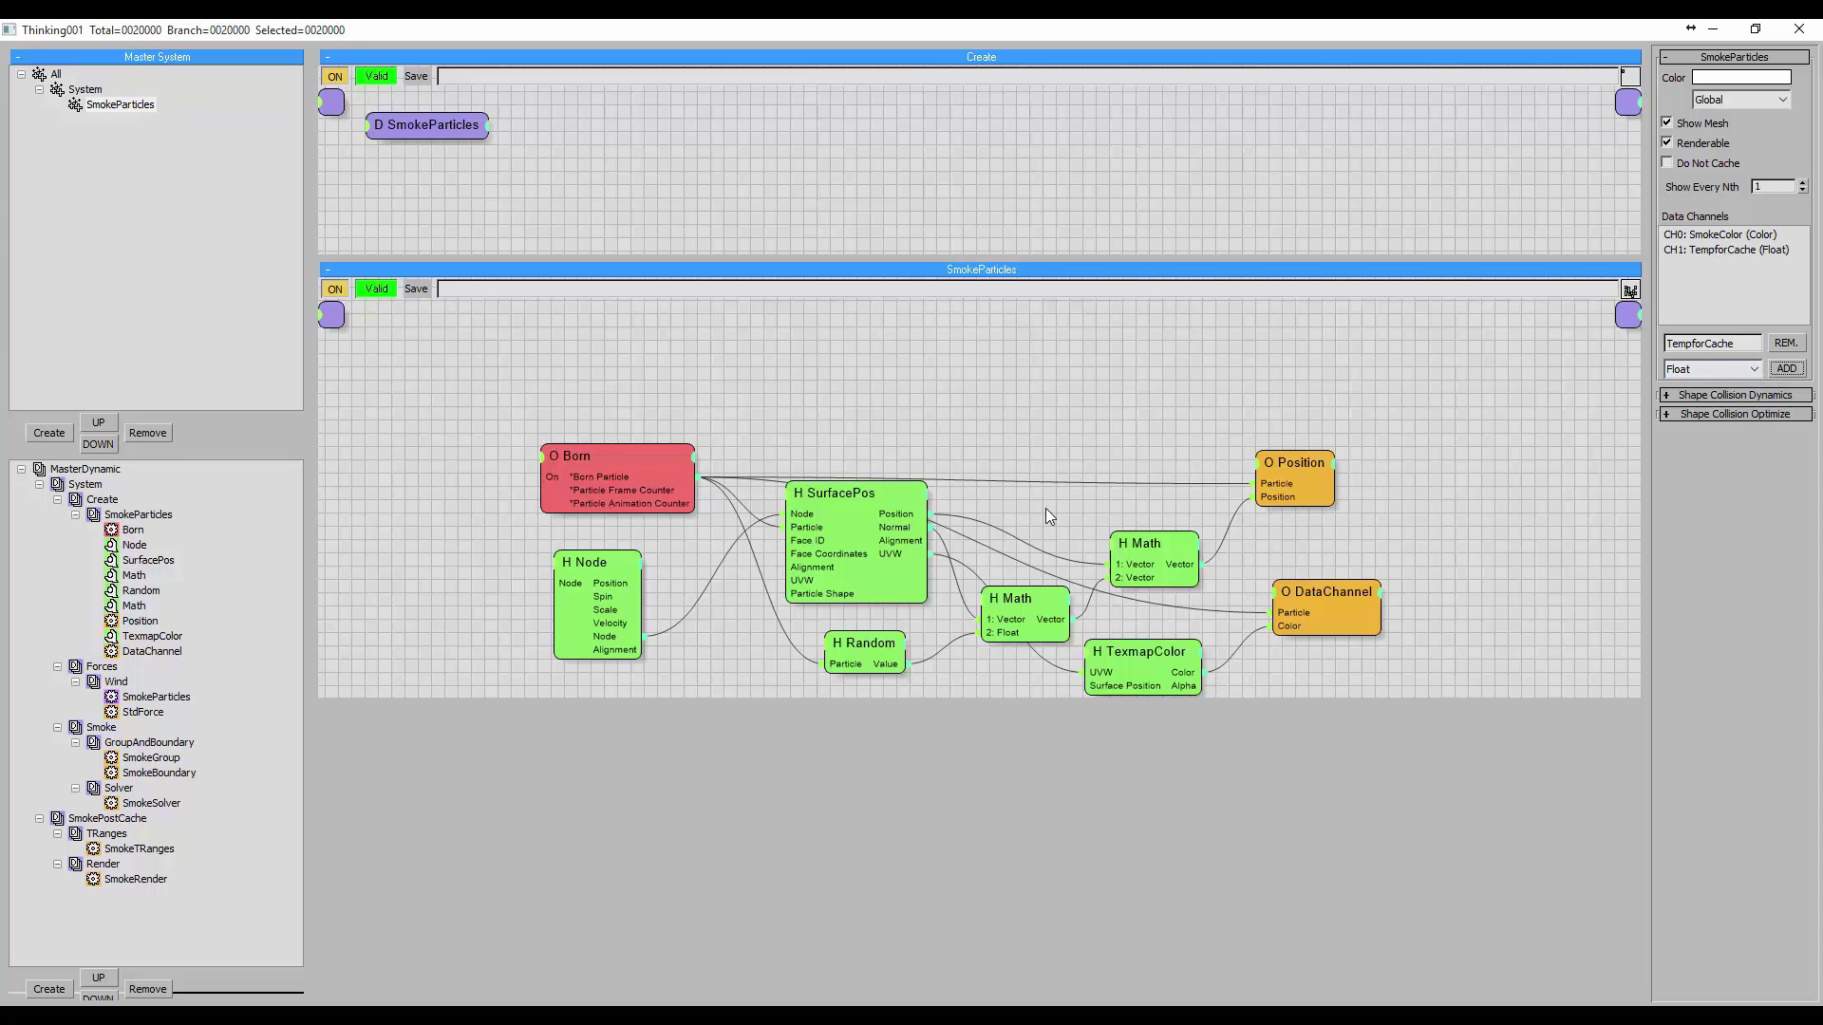
- Set the SmokeGroup to write its temperature to the TempforCache data channel
click(149, 760)
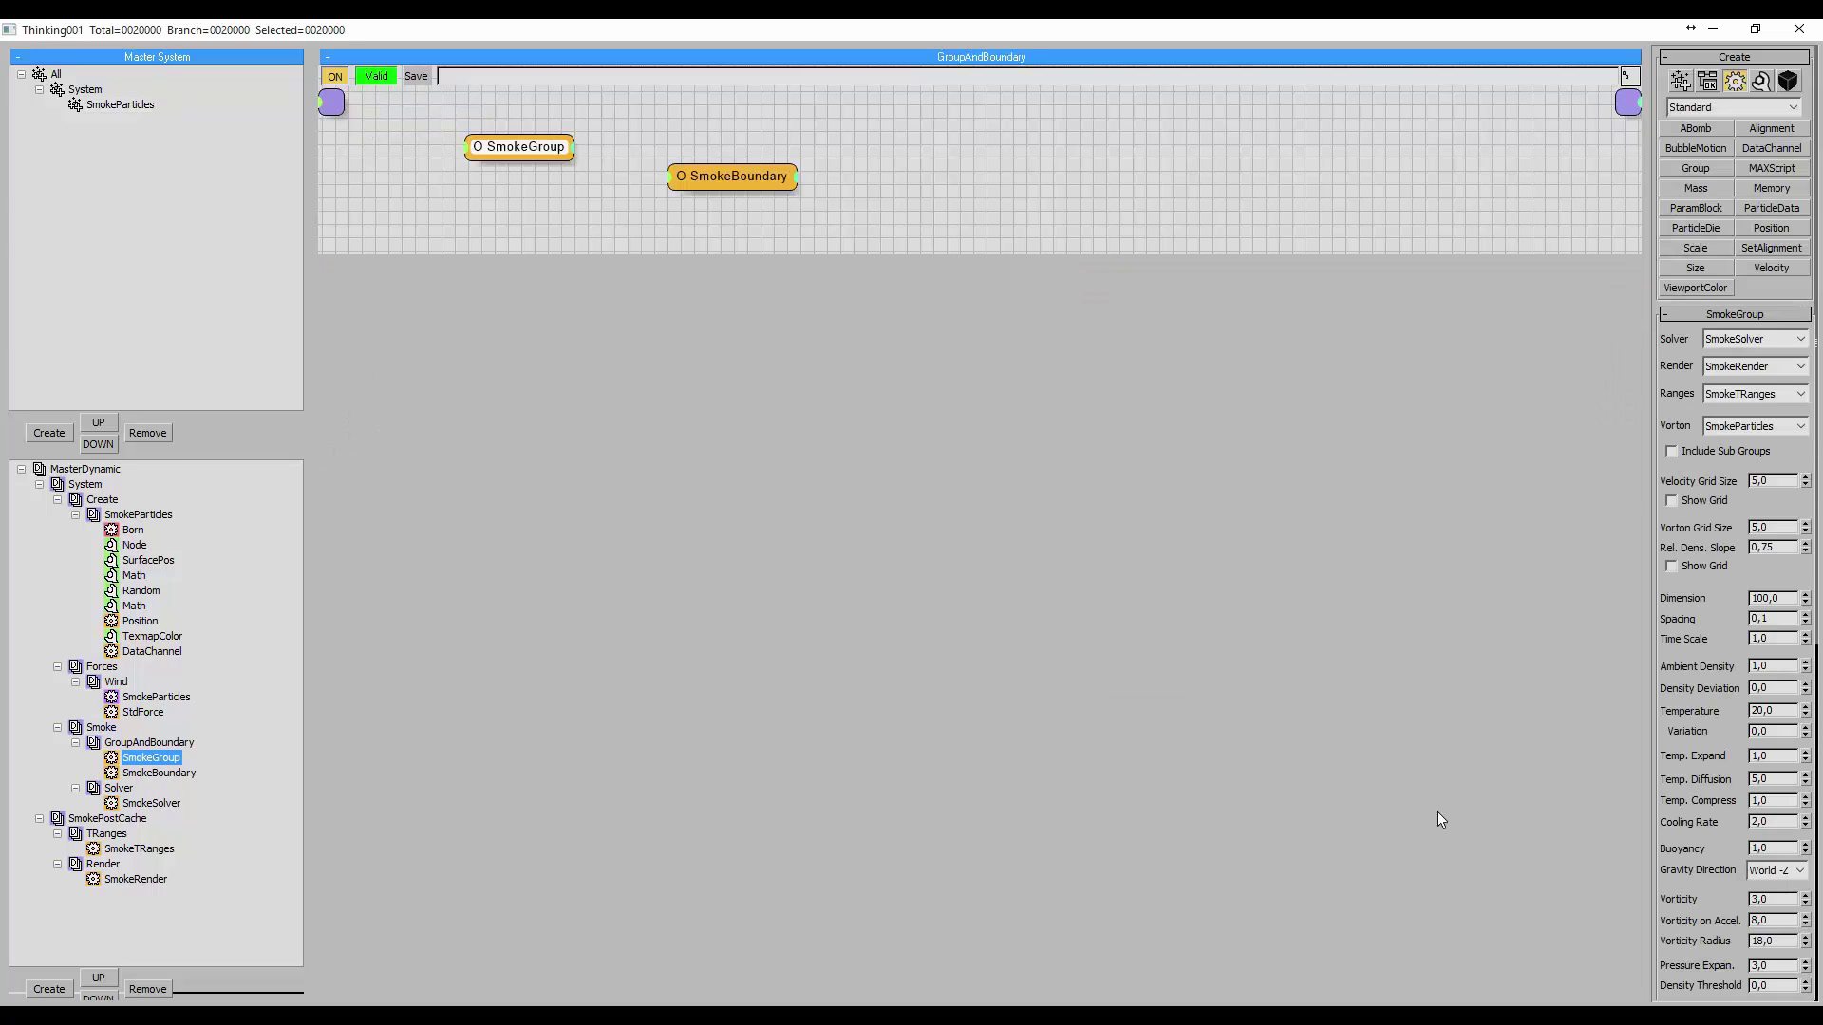
drag(1706, 883, 1692, 337)
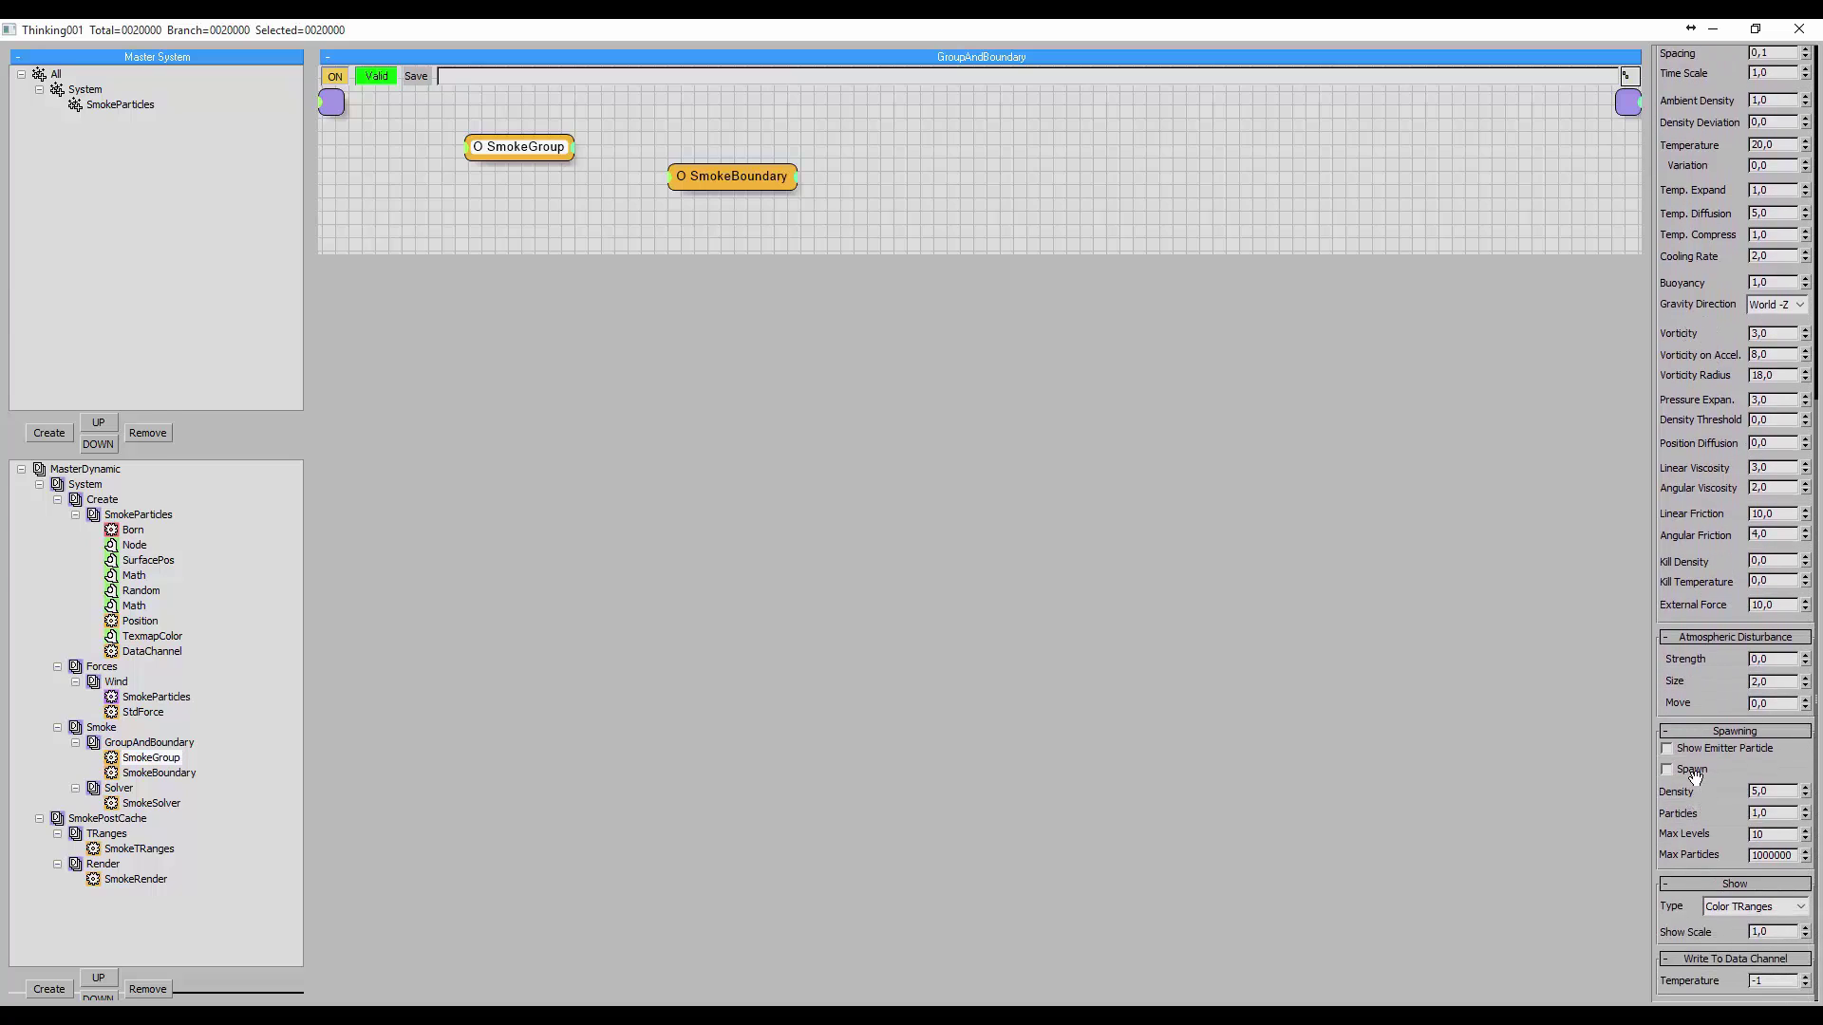
drag(1771, 982, 1749, 982)
- Set the Born operator's Pistol Shot count to 60000 and open the SmokeGroup operator's Spacing value
click(130, 532)
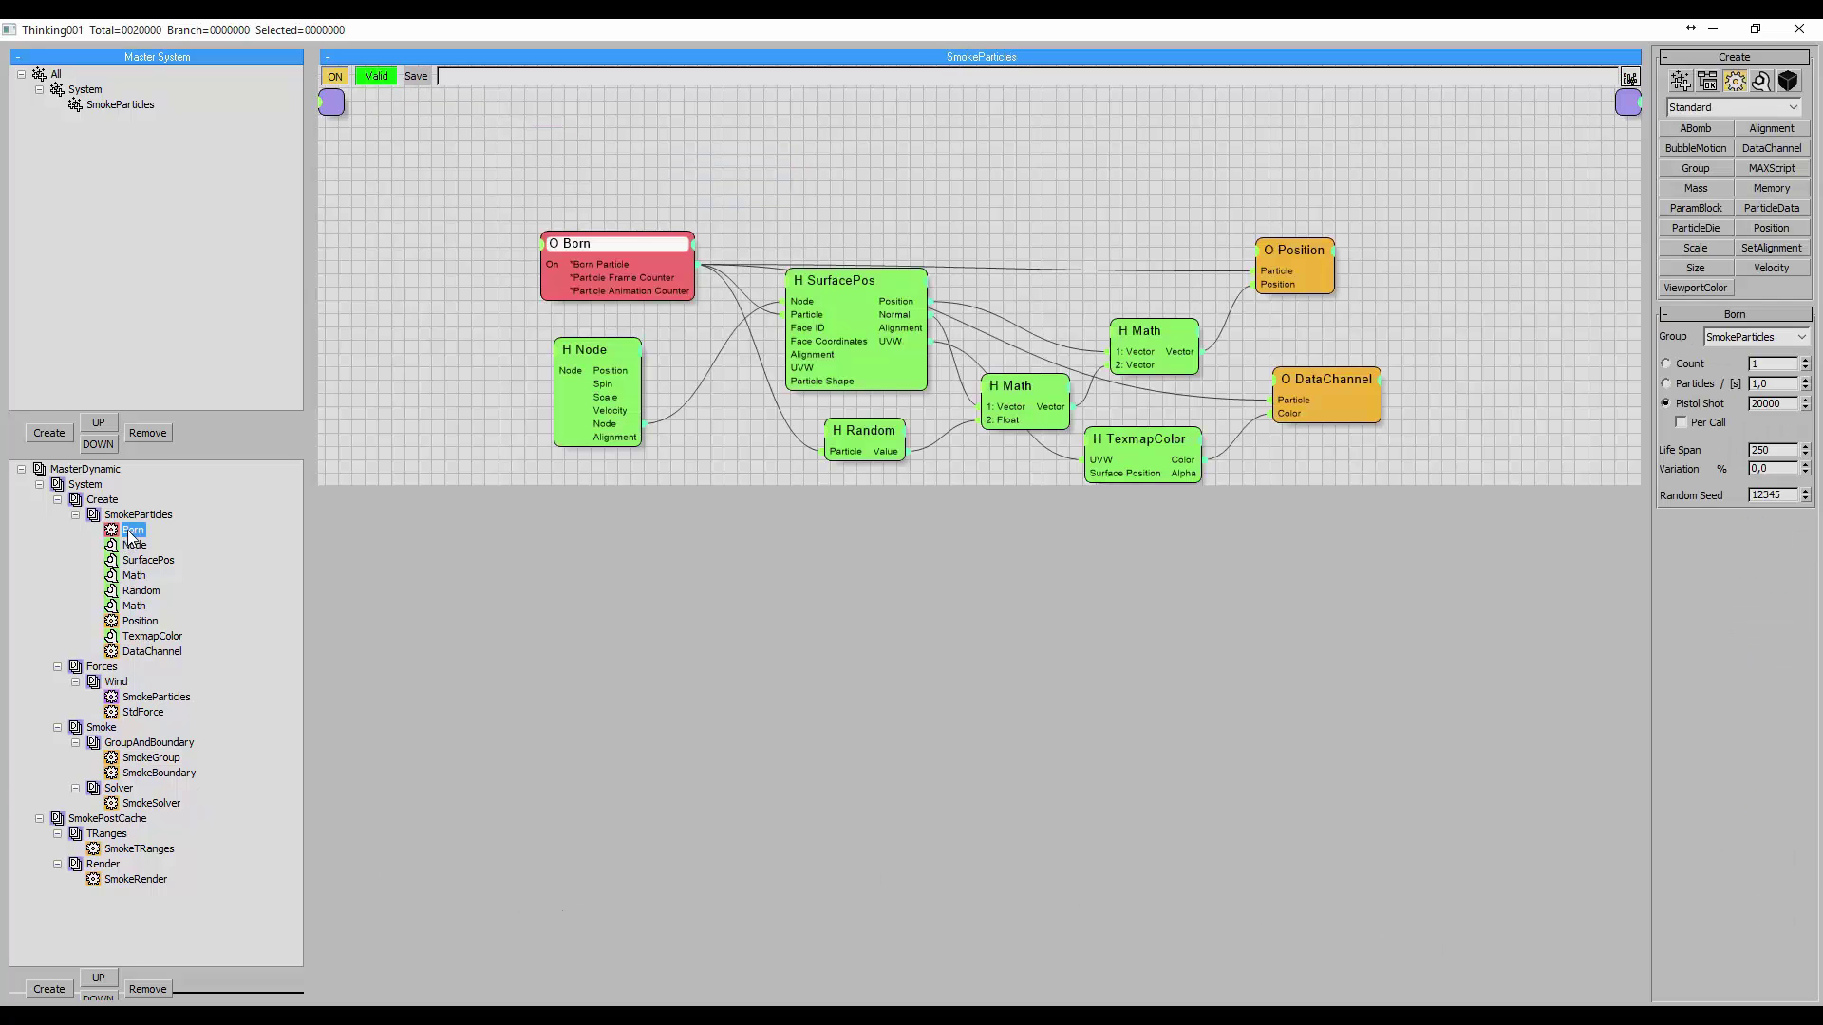
click(1751, 403)
text(6)
key(Return)
click(171, 758)
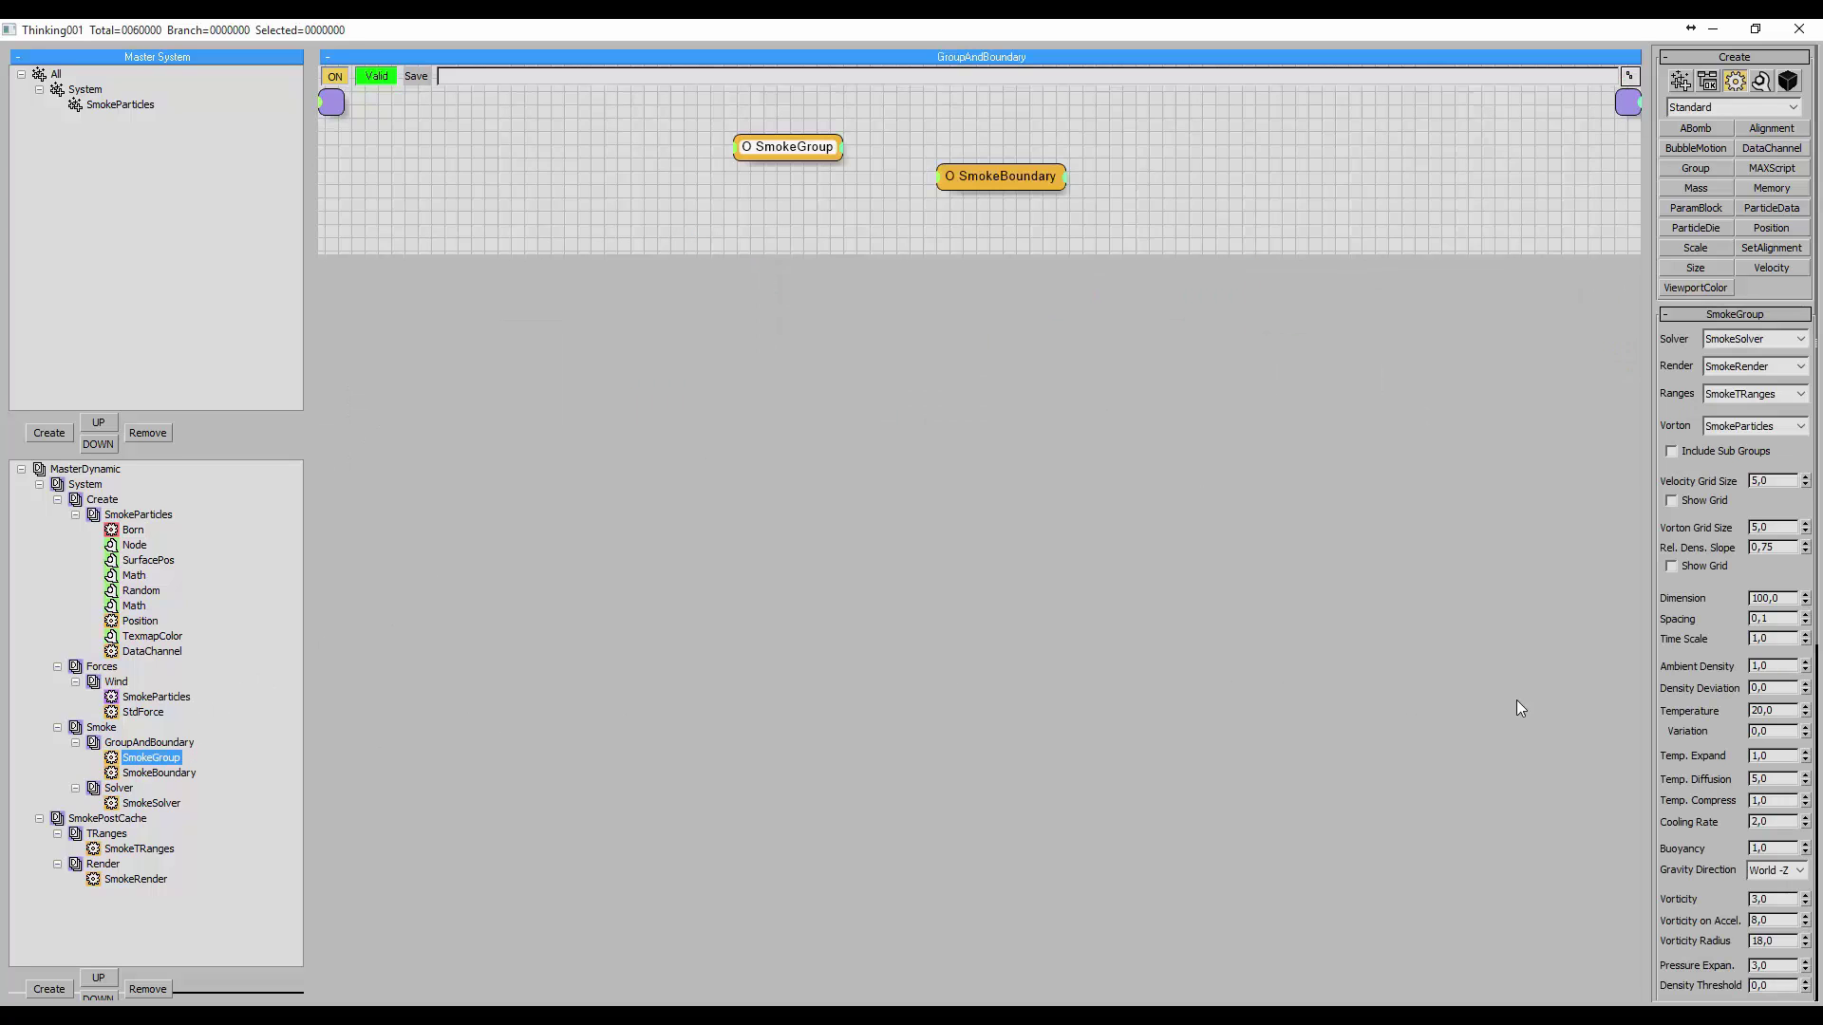
scroll(1699, 683, down, 2)
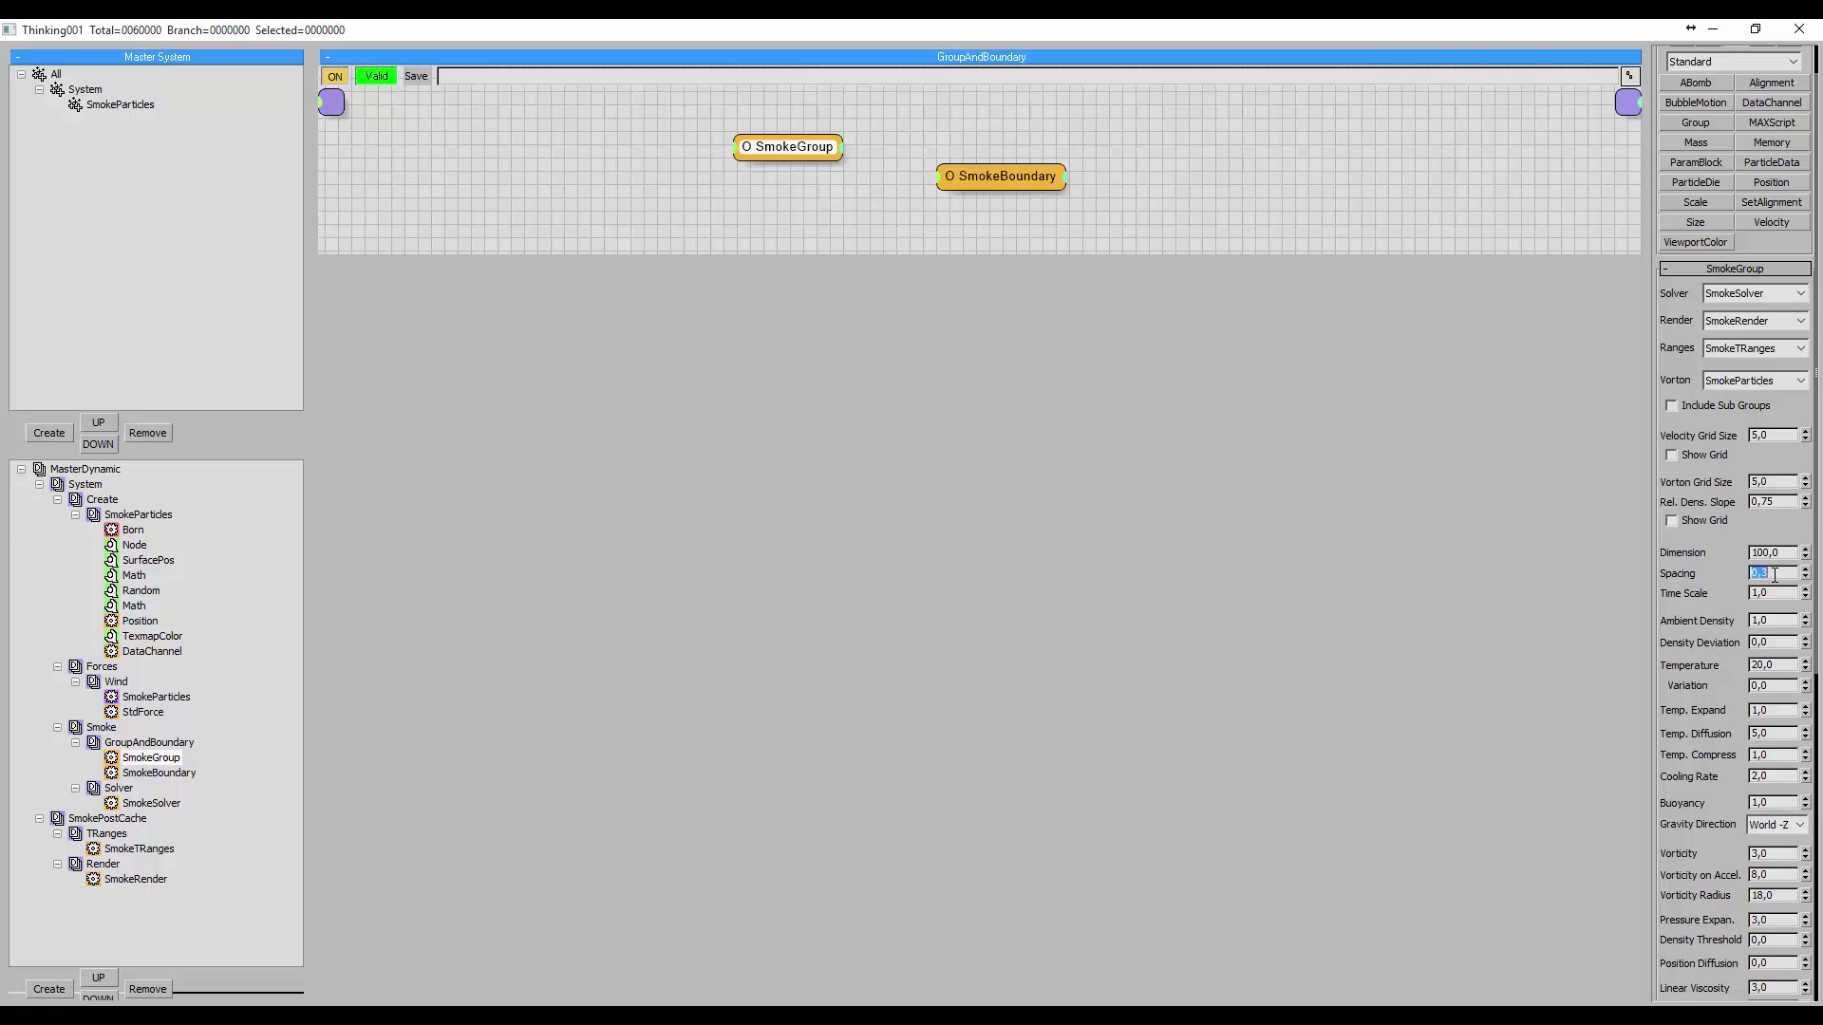
- Assign the existing Level1Cache.tps file as the System dynamic set's cache and activate its cache playback
click(39, 485)
click(39, 499)
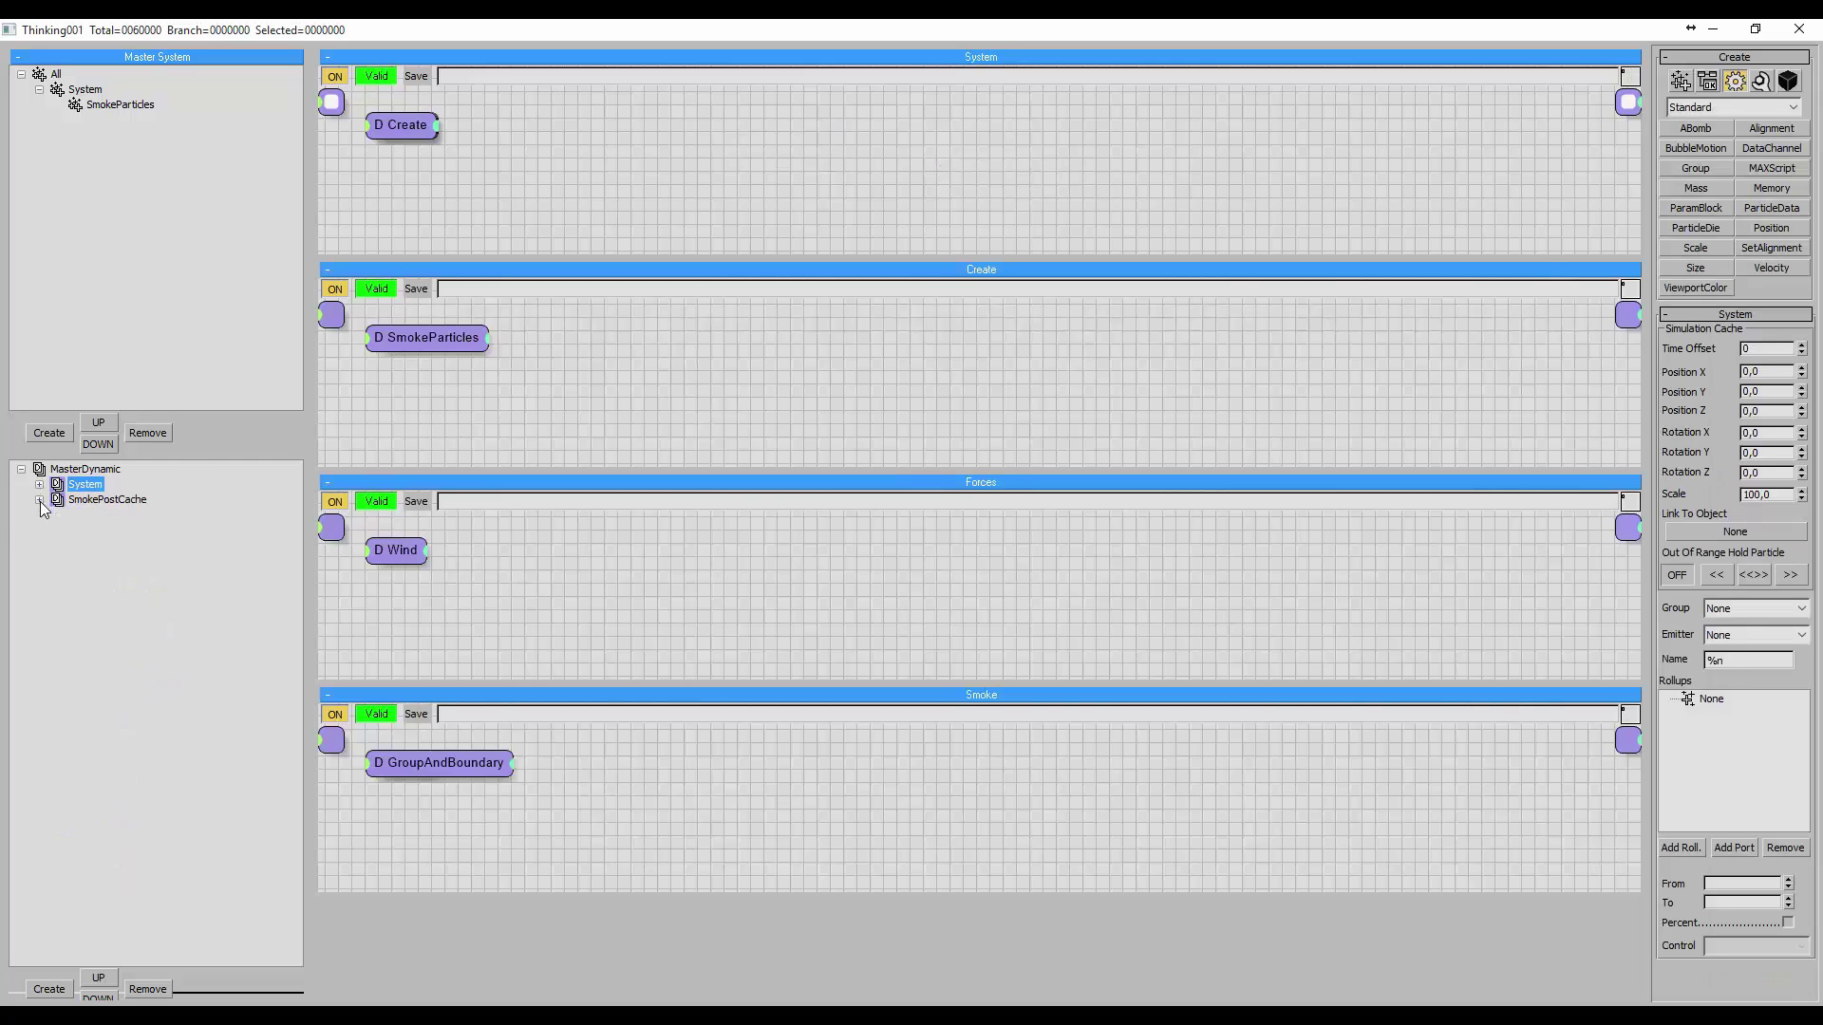
right_click(56, 490)
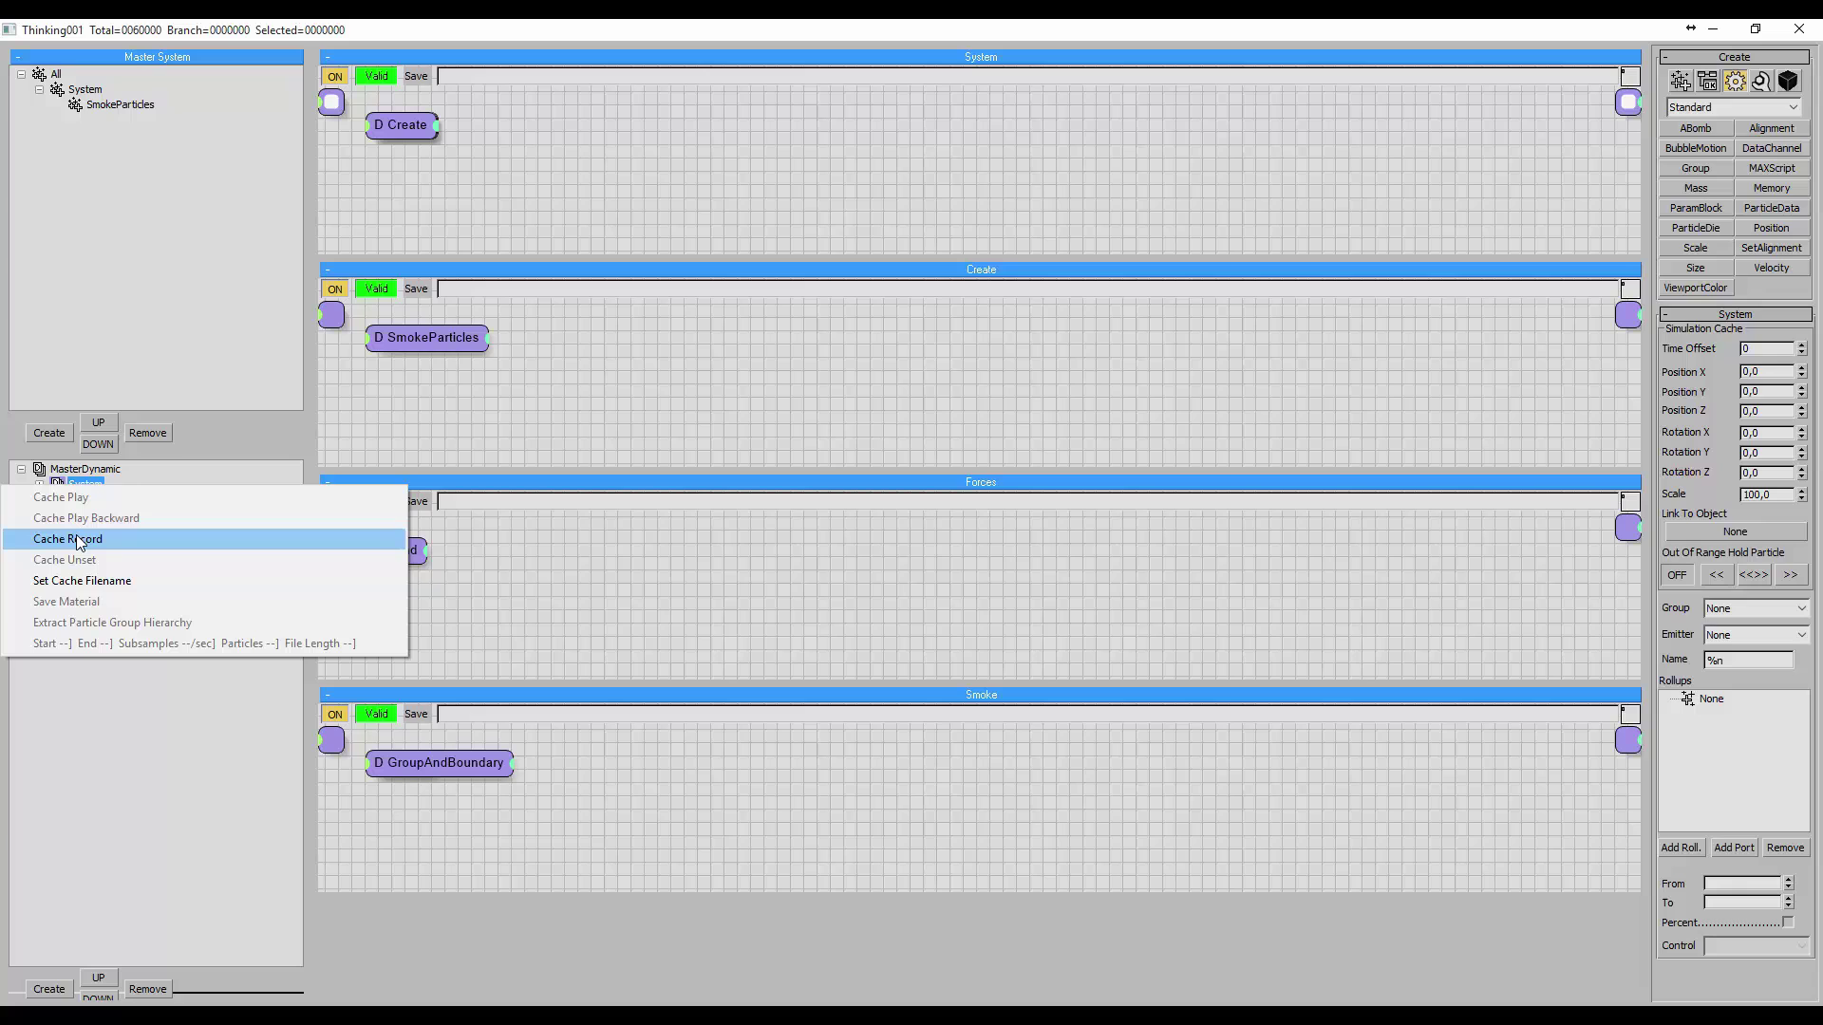
click(76, 579)
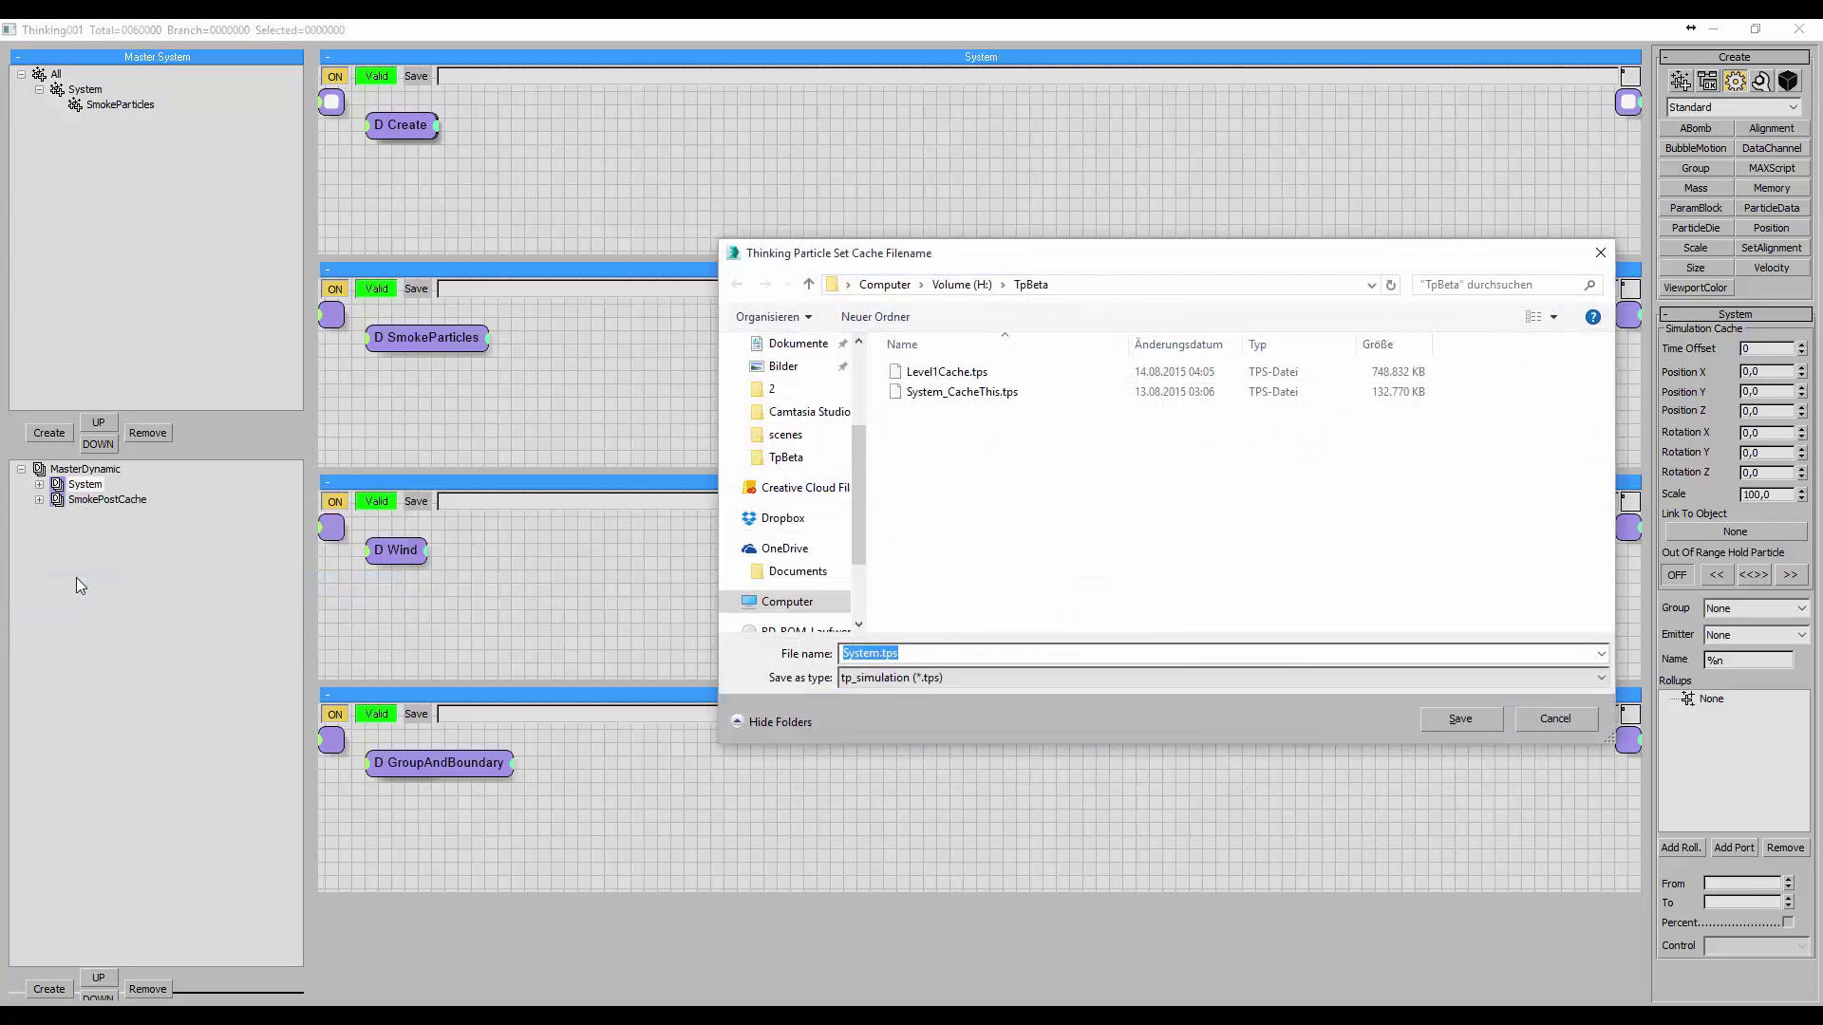
click(940, 373)
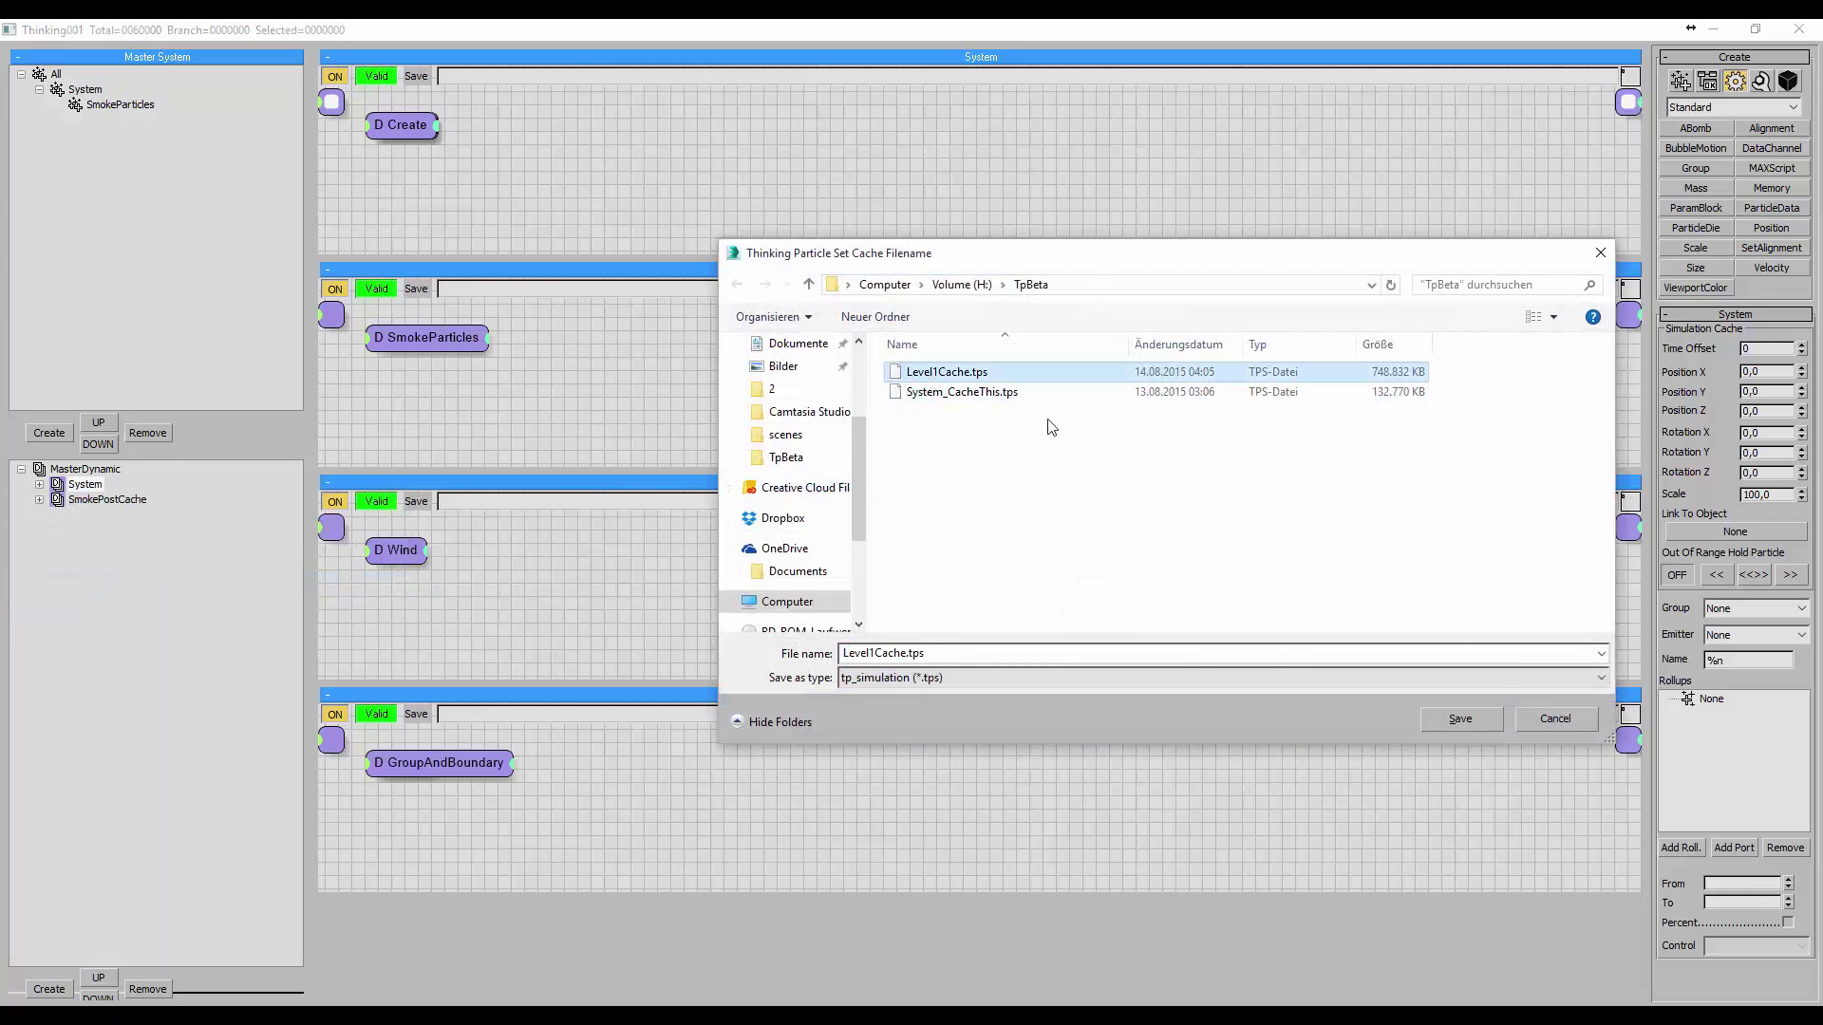
click(1484, 722)
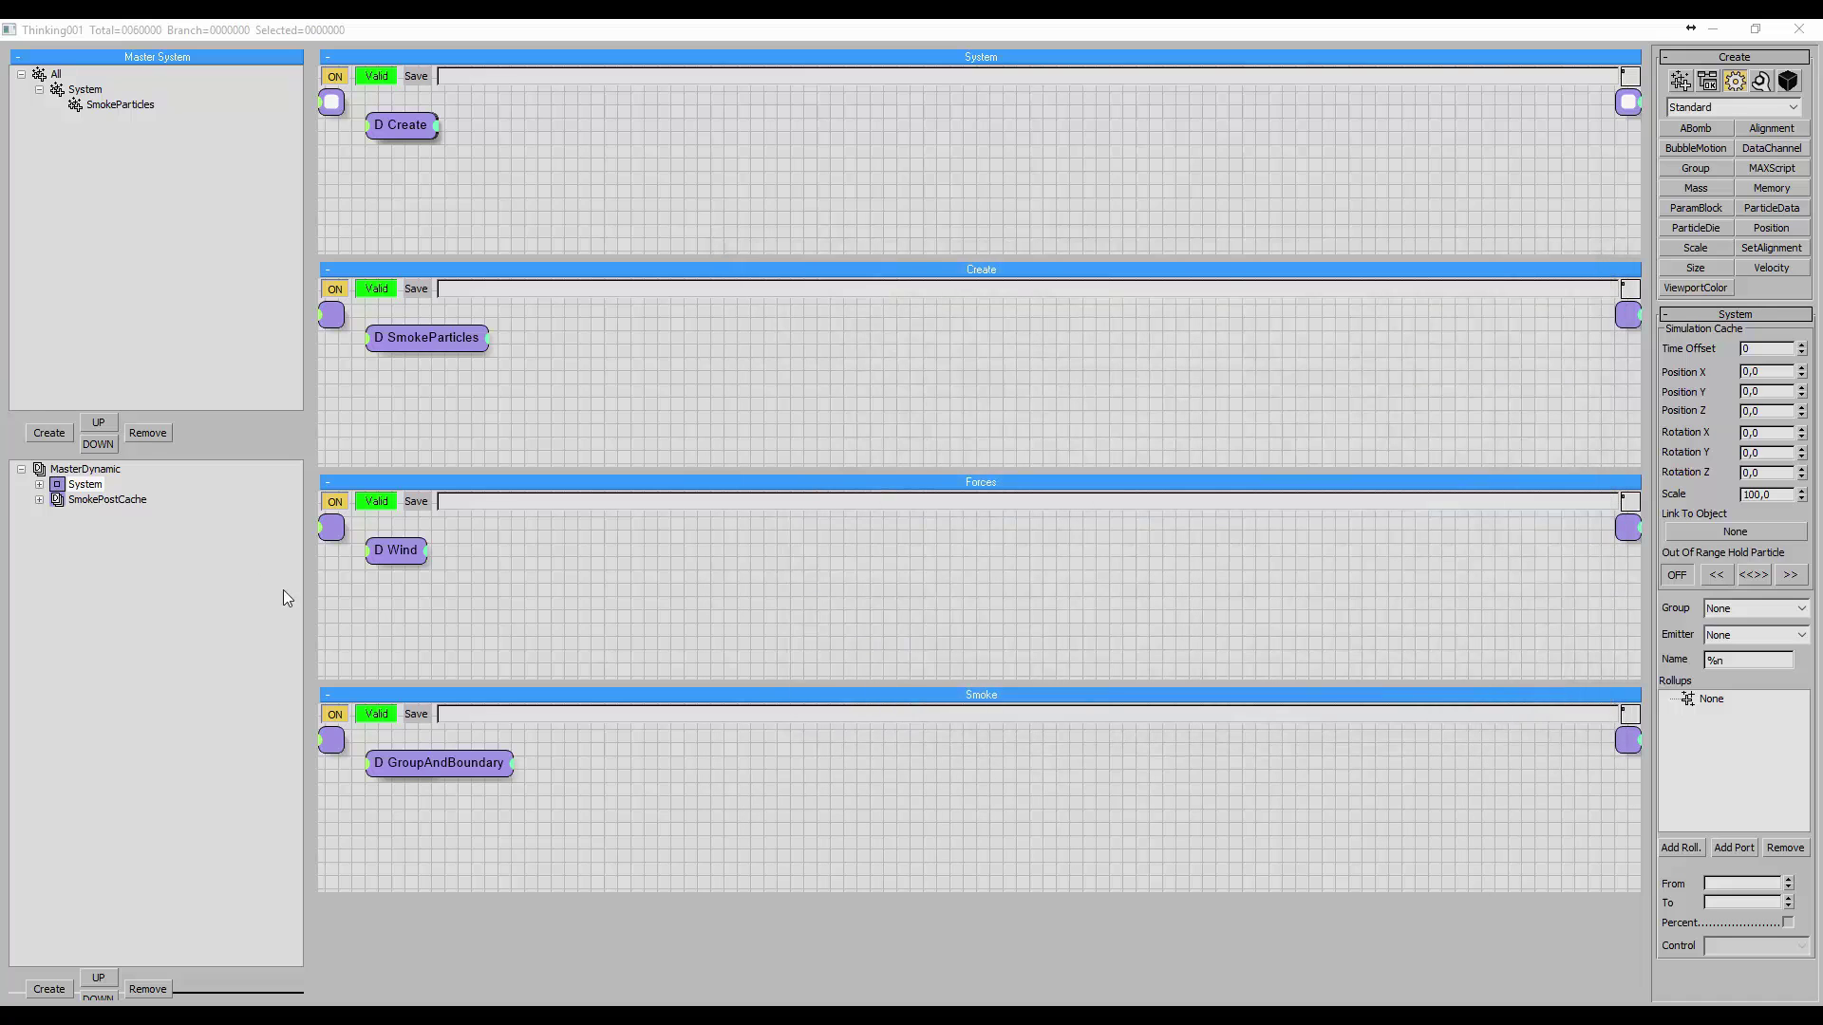
right_click(59, 488)
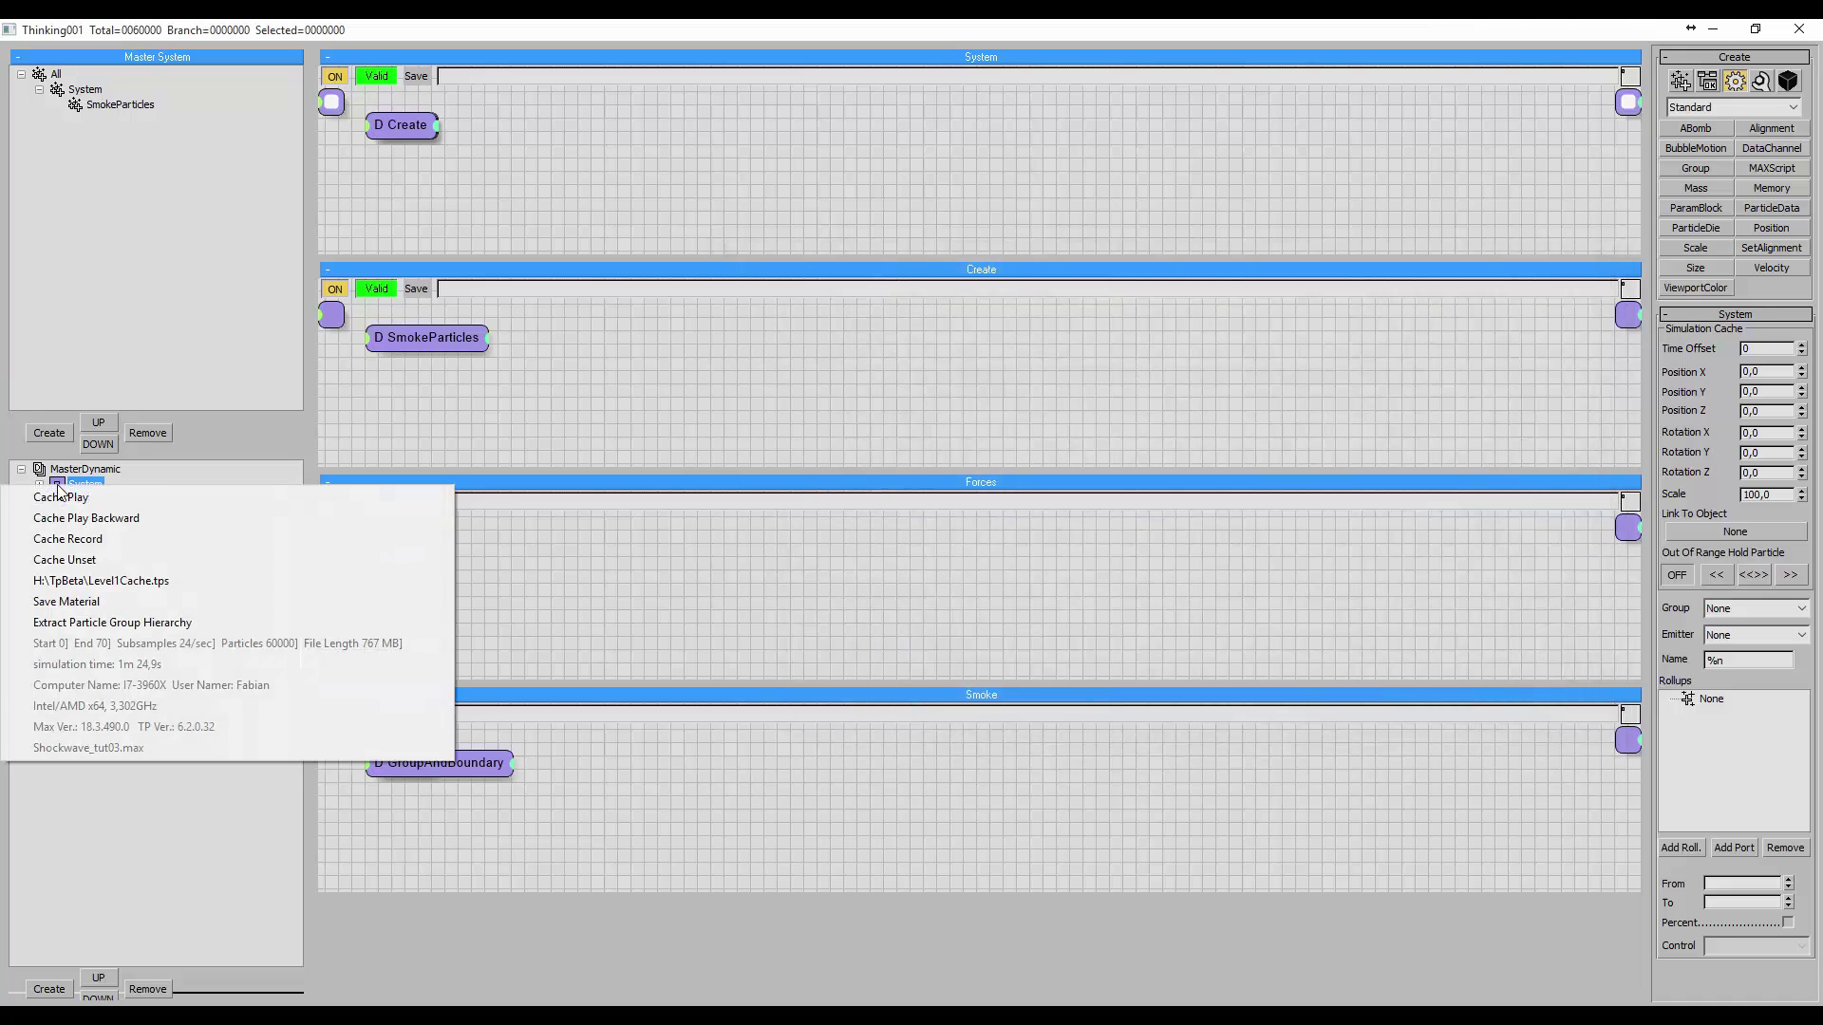
click(76, 538)
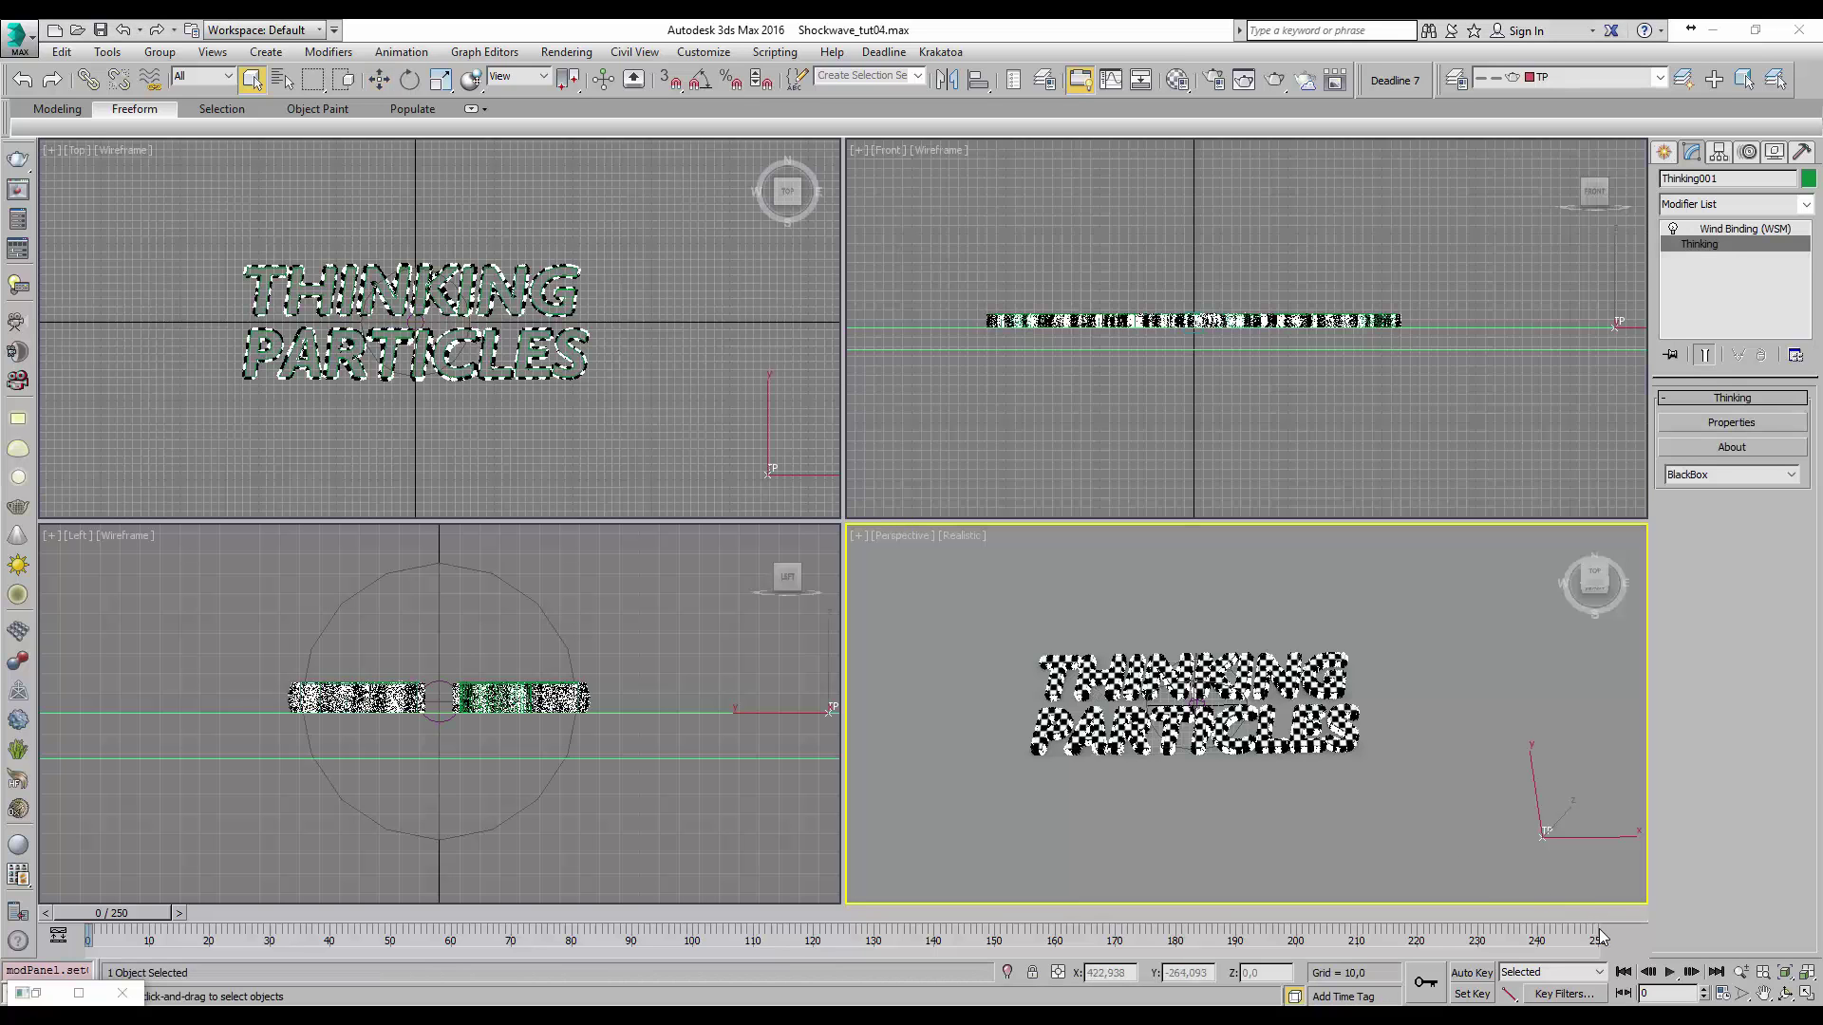
- Play the cached simulation in the viewports to check the particles and return to the first frame
click(1668, 974)
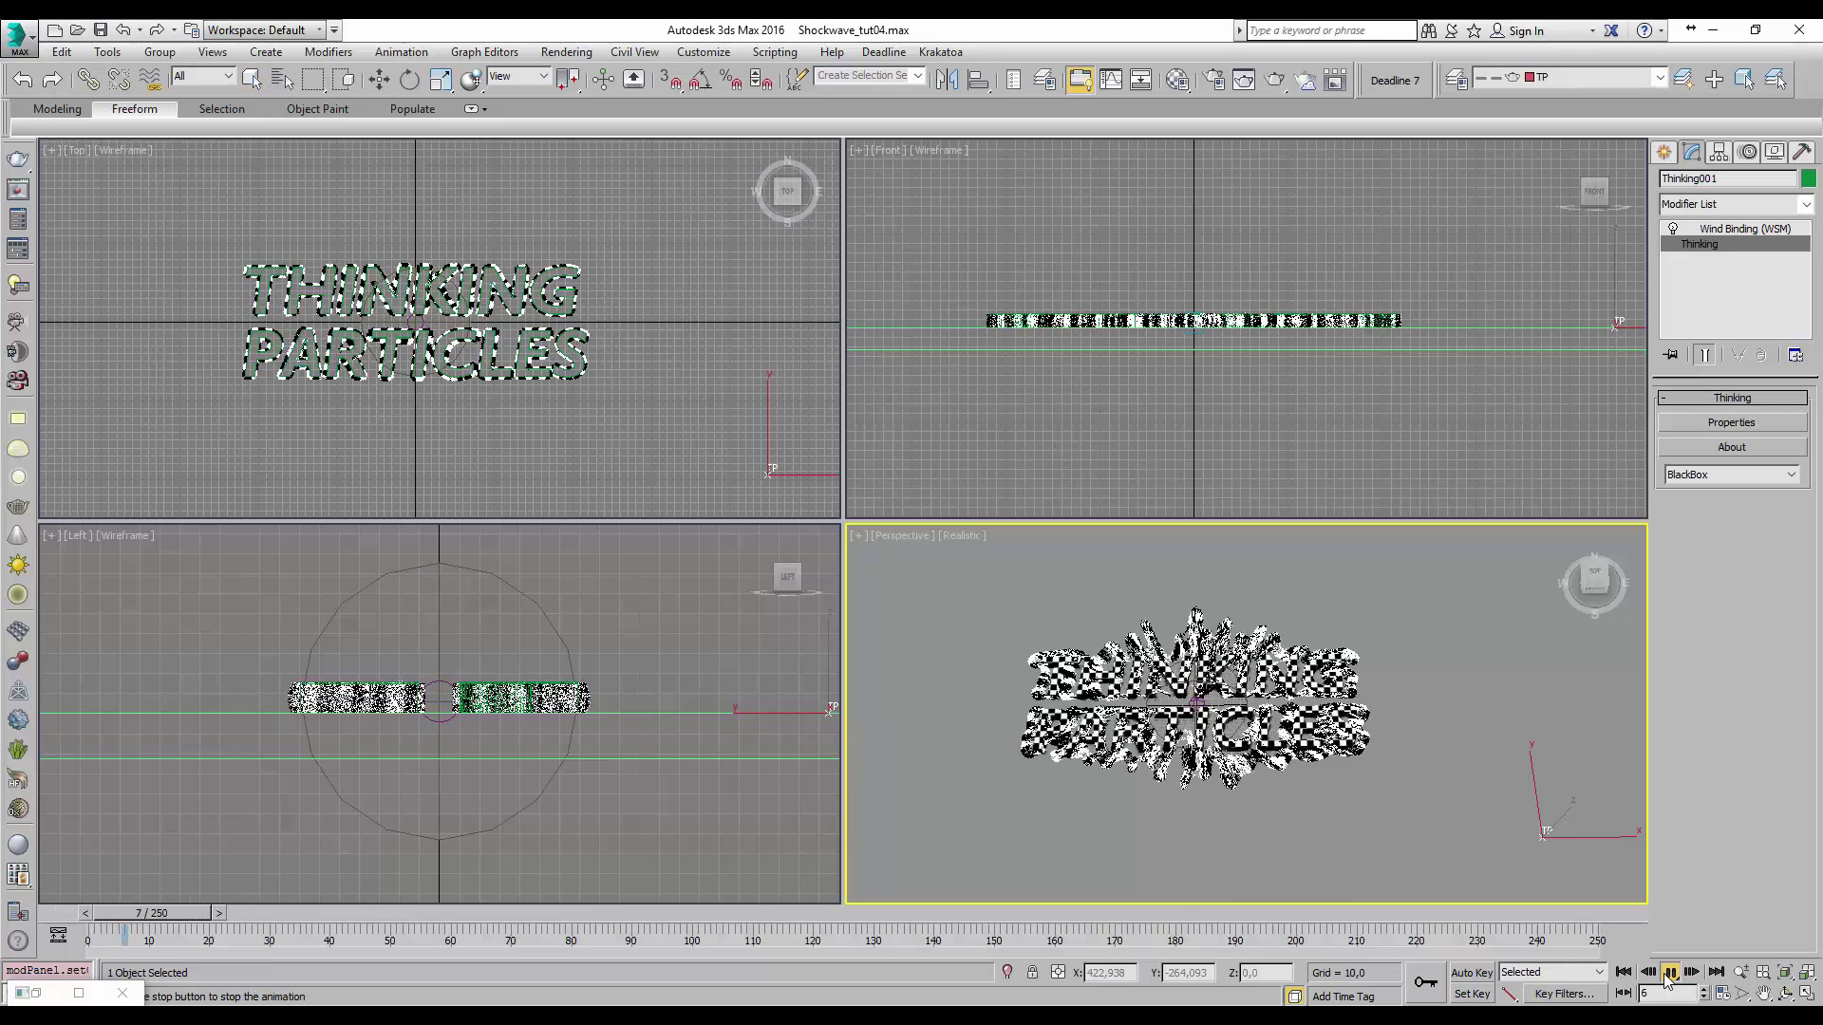
click(1669, 973)
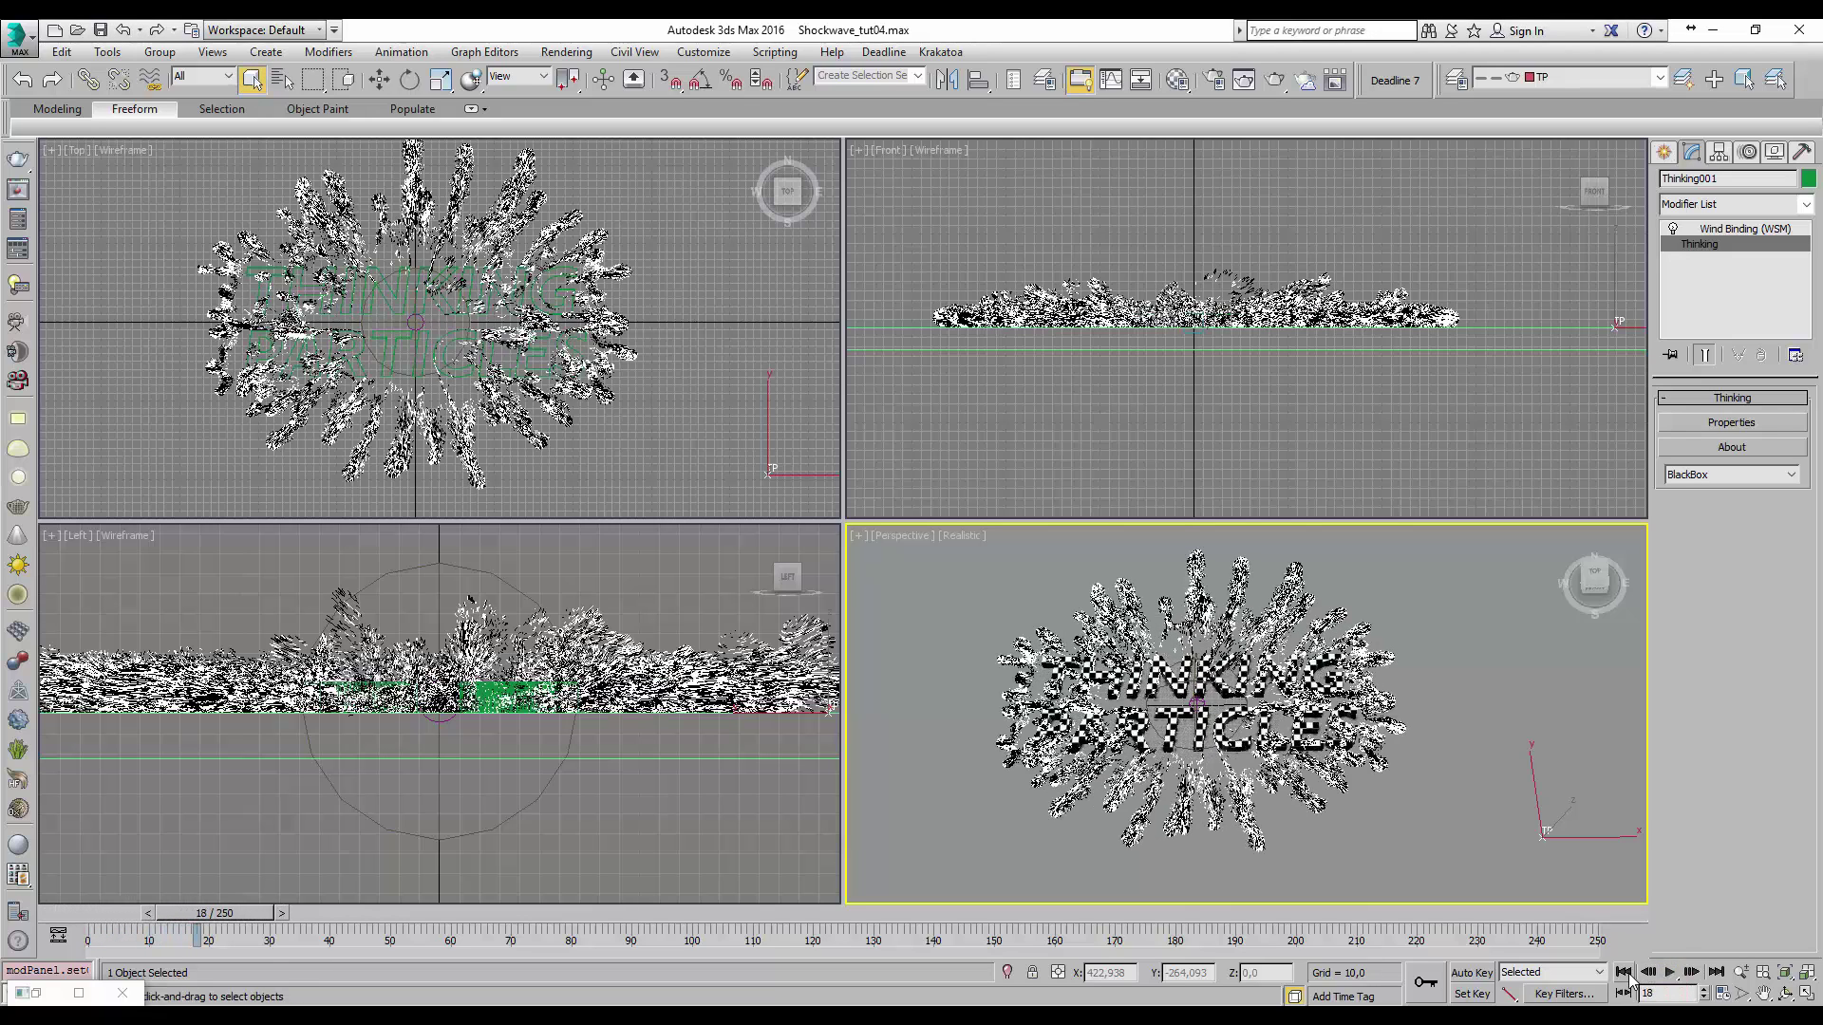
click(1623, 972)
drag(133, 930, 103, 909)
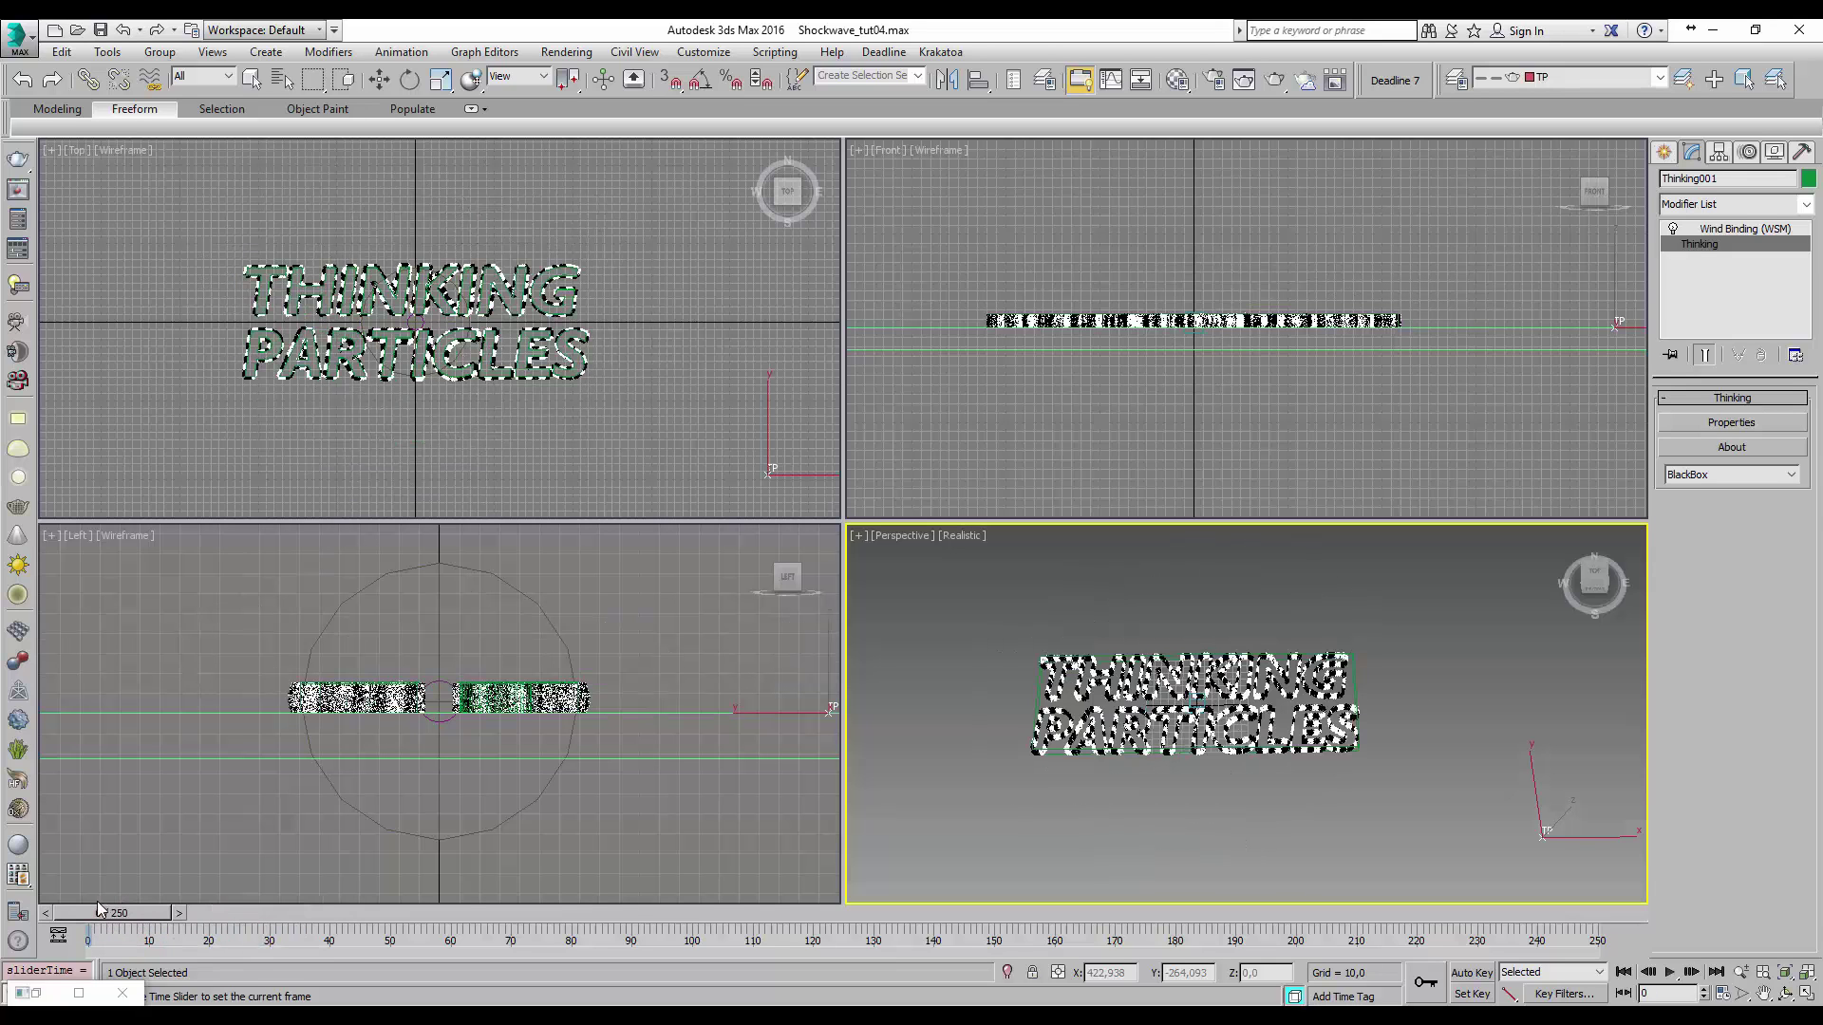
key(q)
- Set the SmokeRender operator's Color data channel input to -1
click(81, 993)
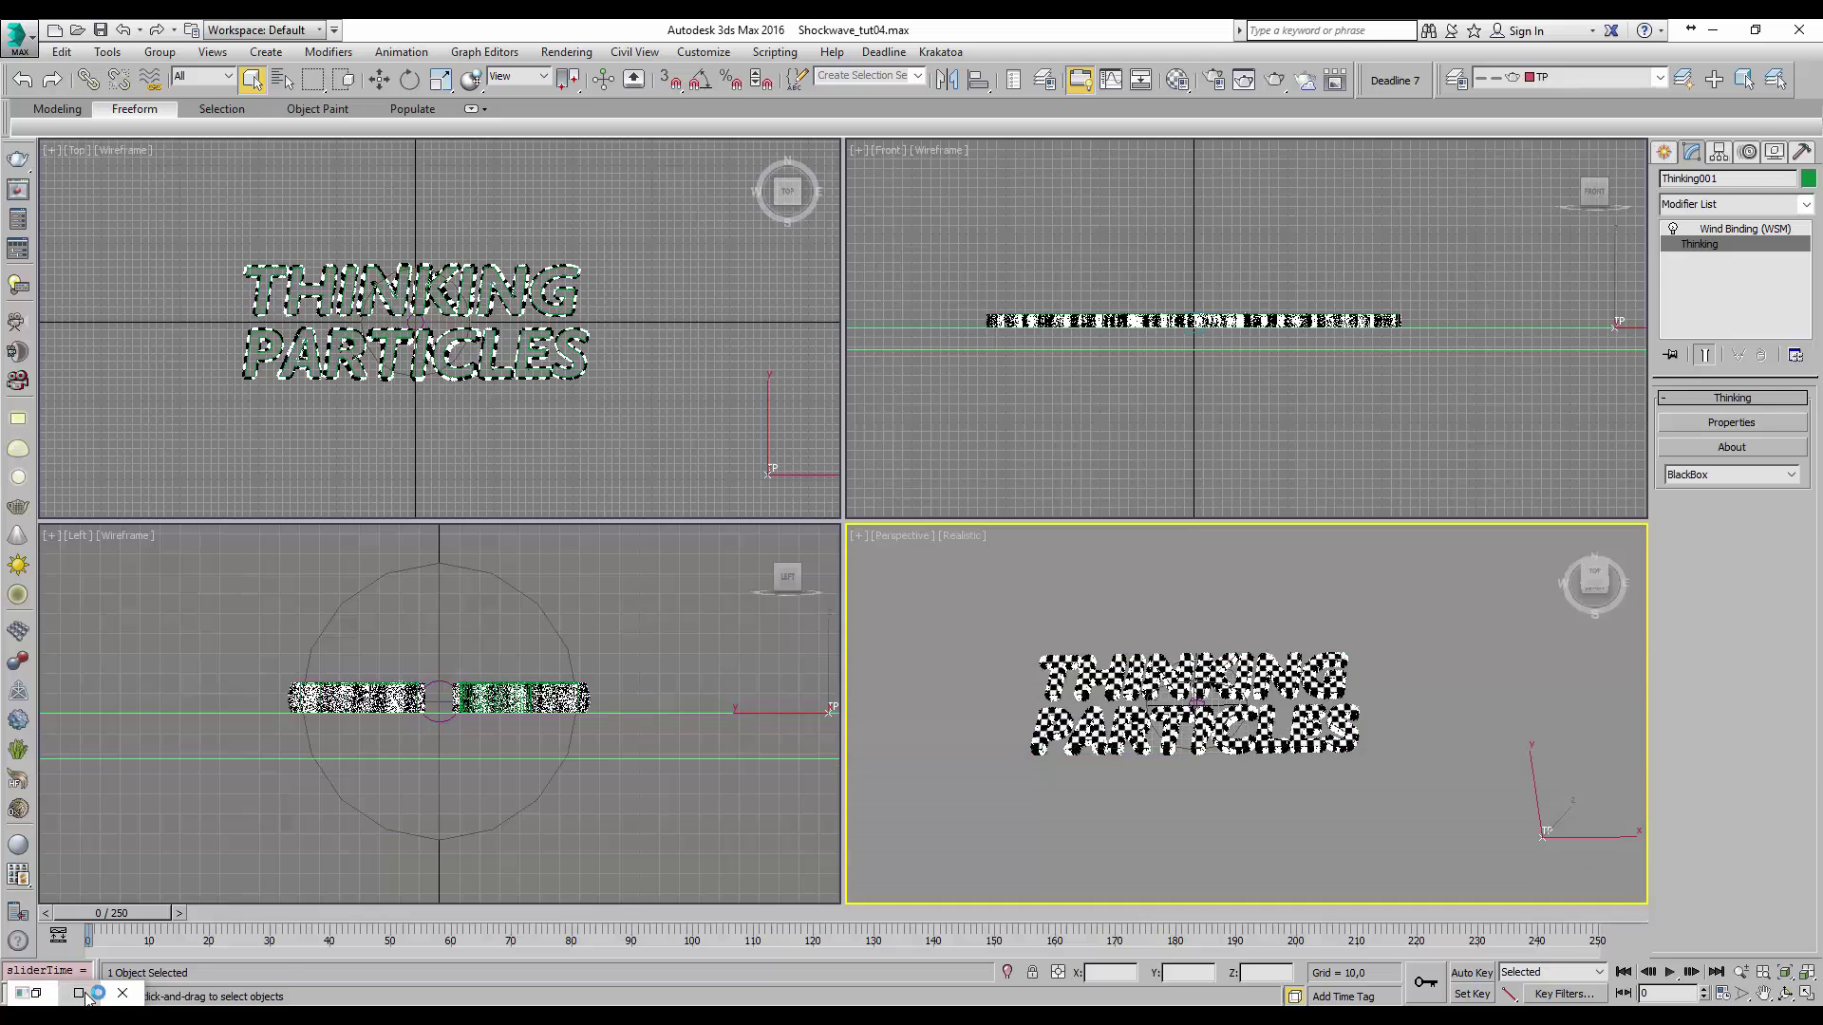
click(39, 500)
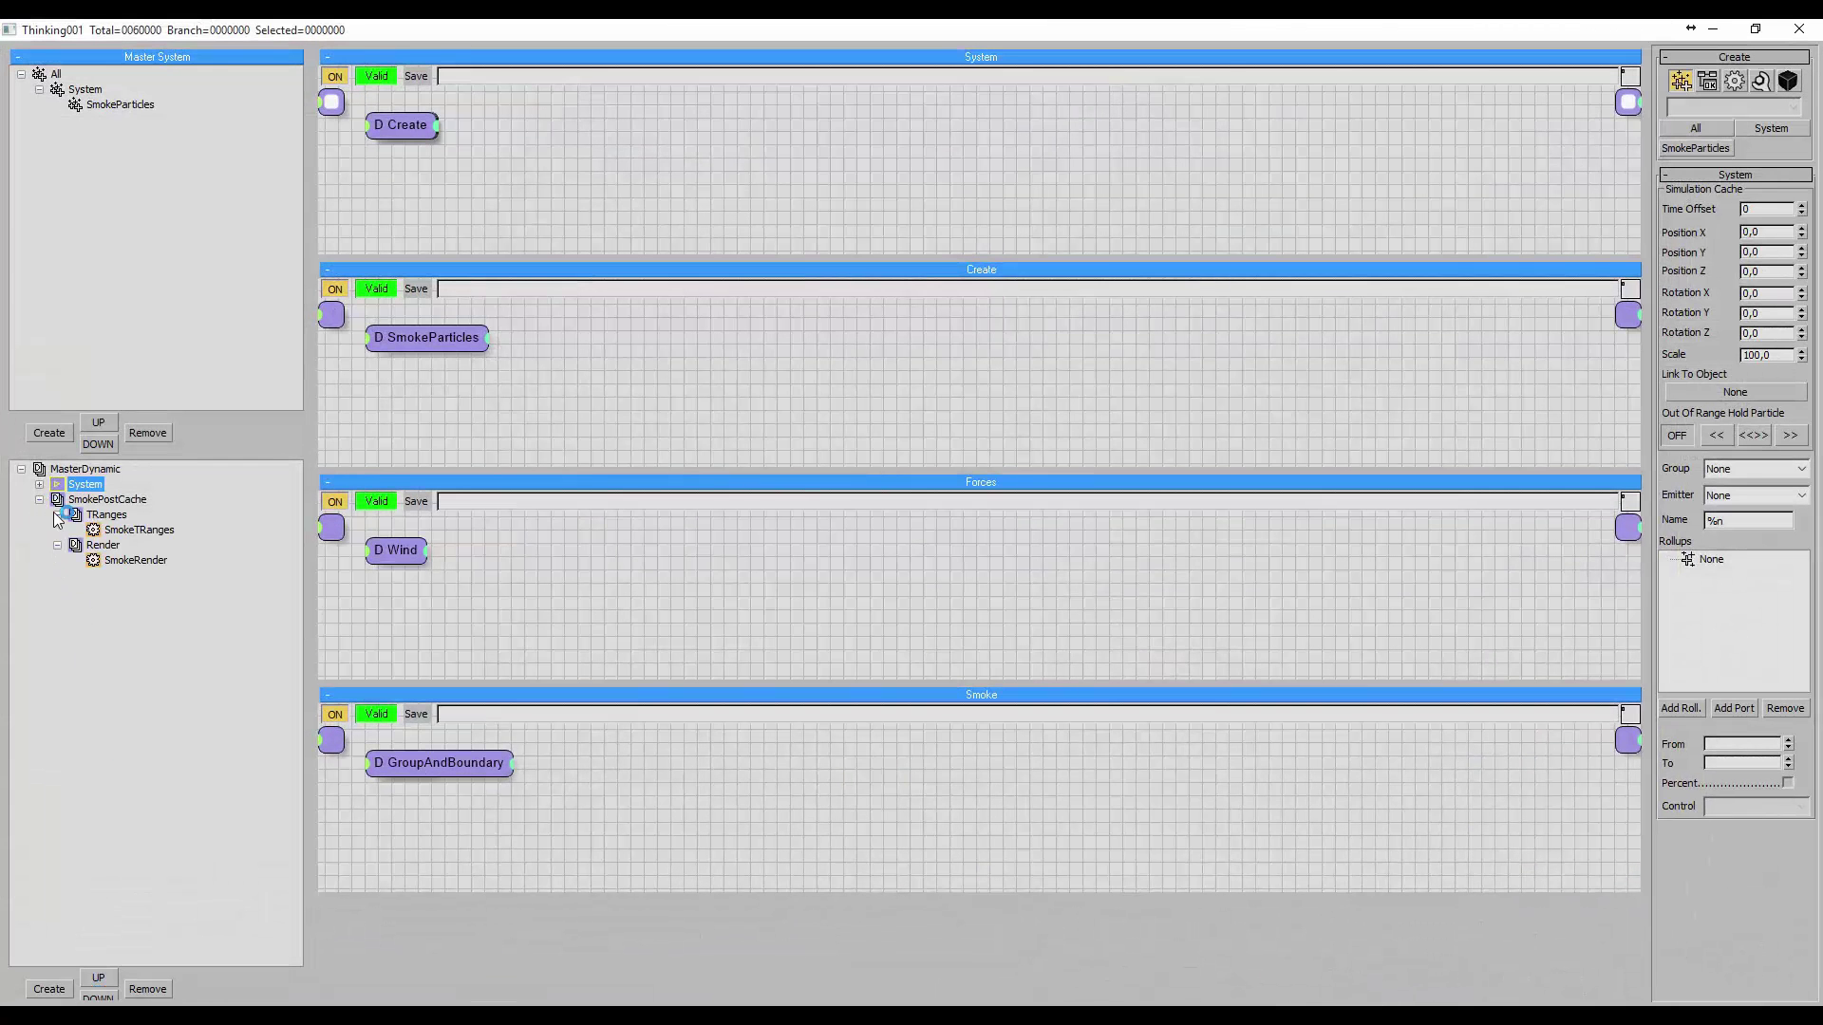
click(114, 560)
drag(1688, 700, 1698, 479)
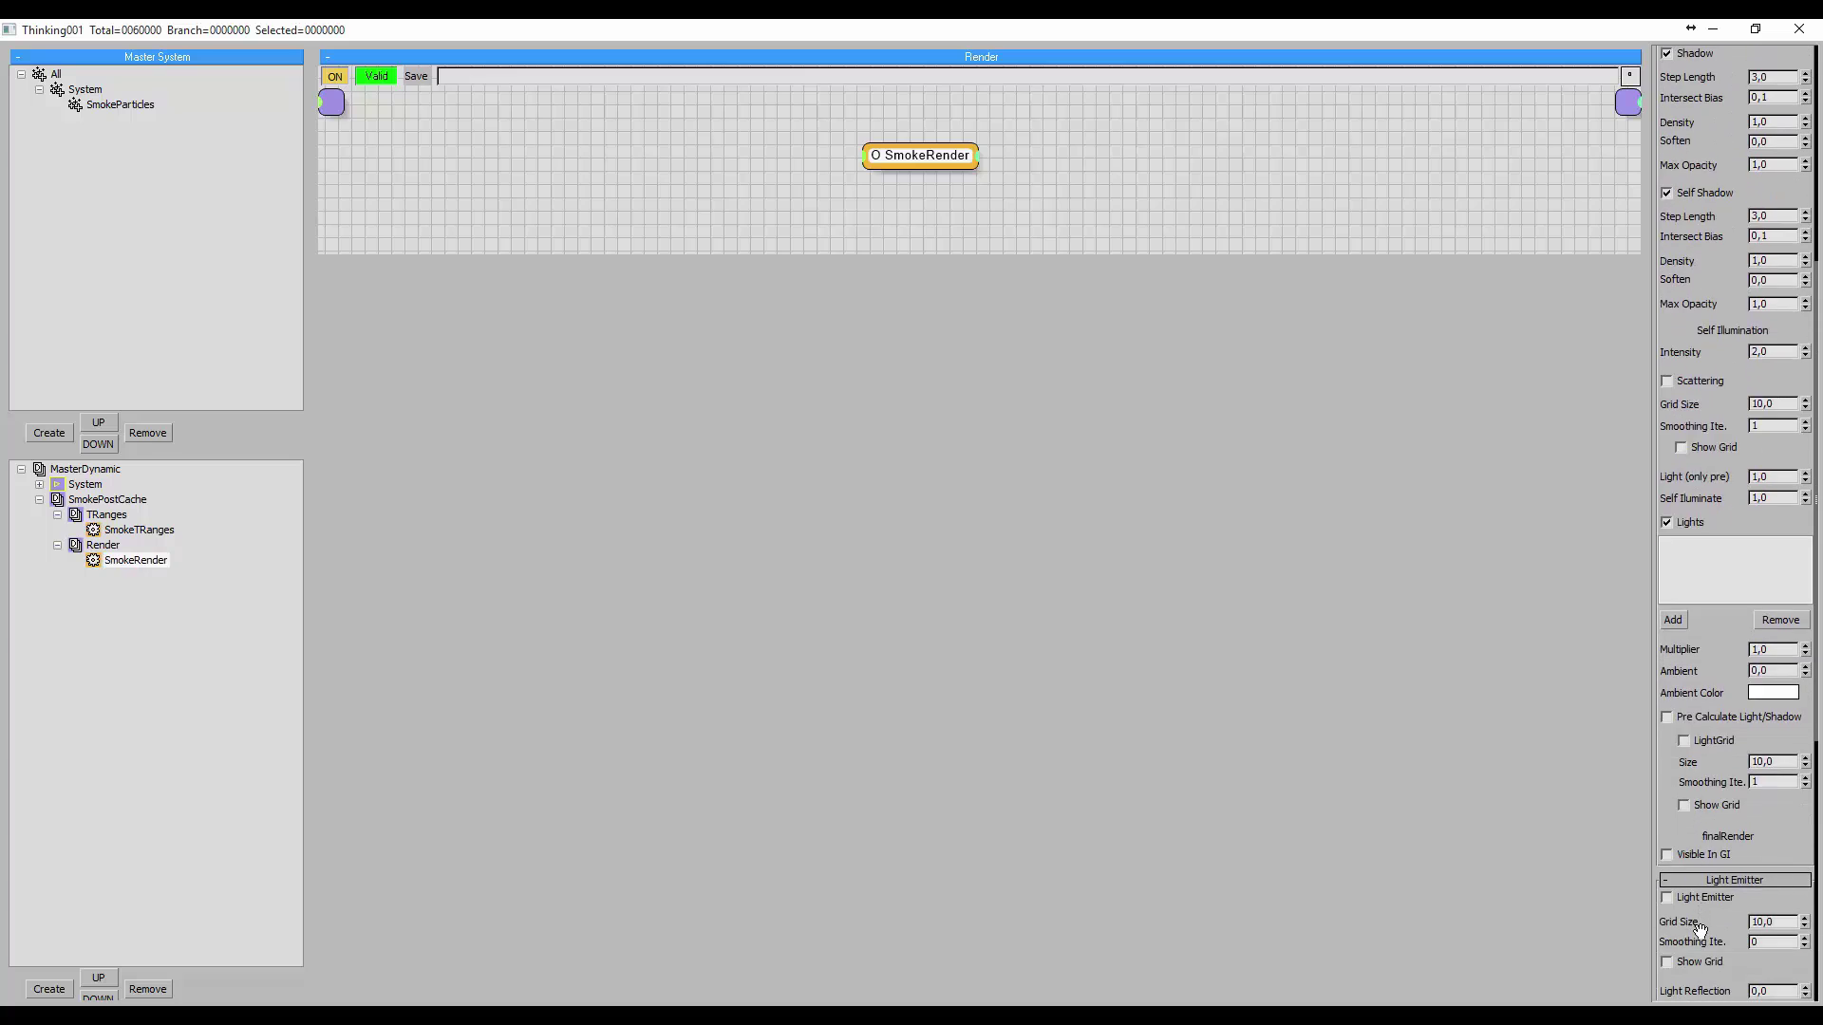
drag(1700, 930, 1693, 326)
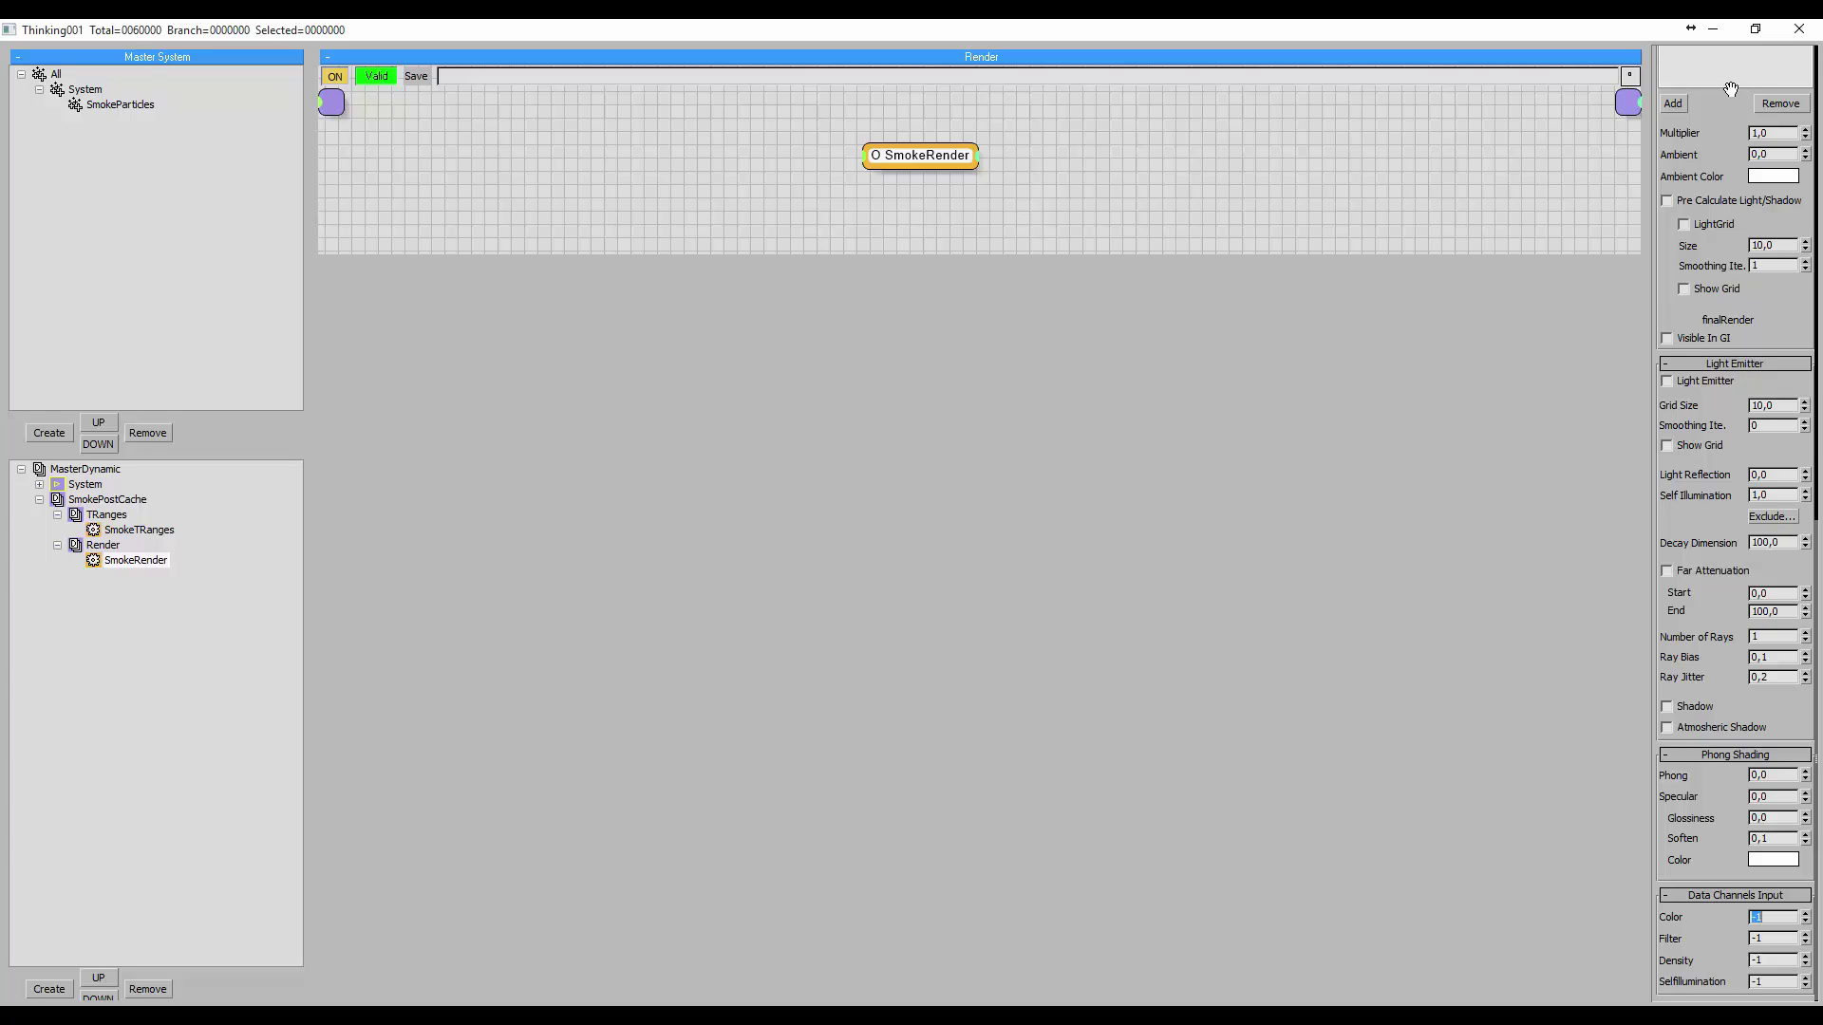
- Arrange the particle editor beside the perspective view and play the simulation to check the temperature-based smoke coloring
click(1754, 34)
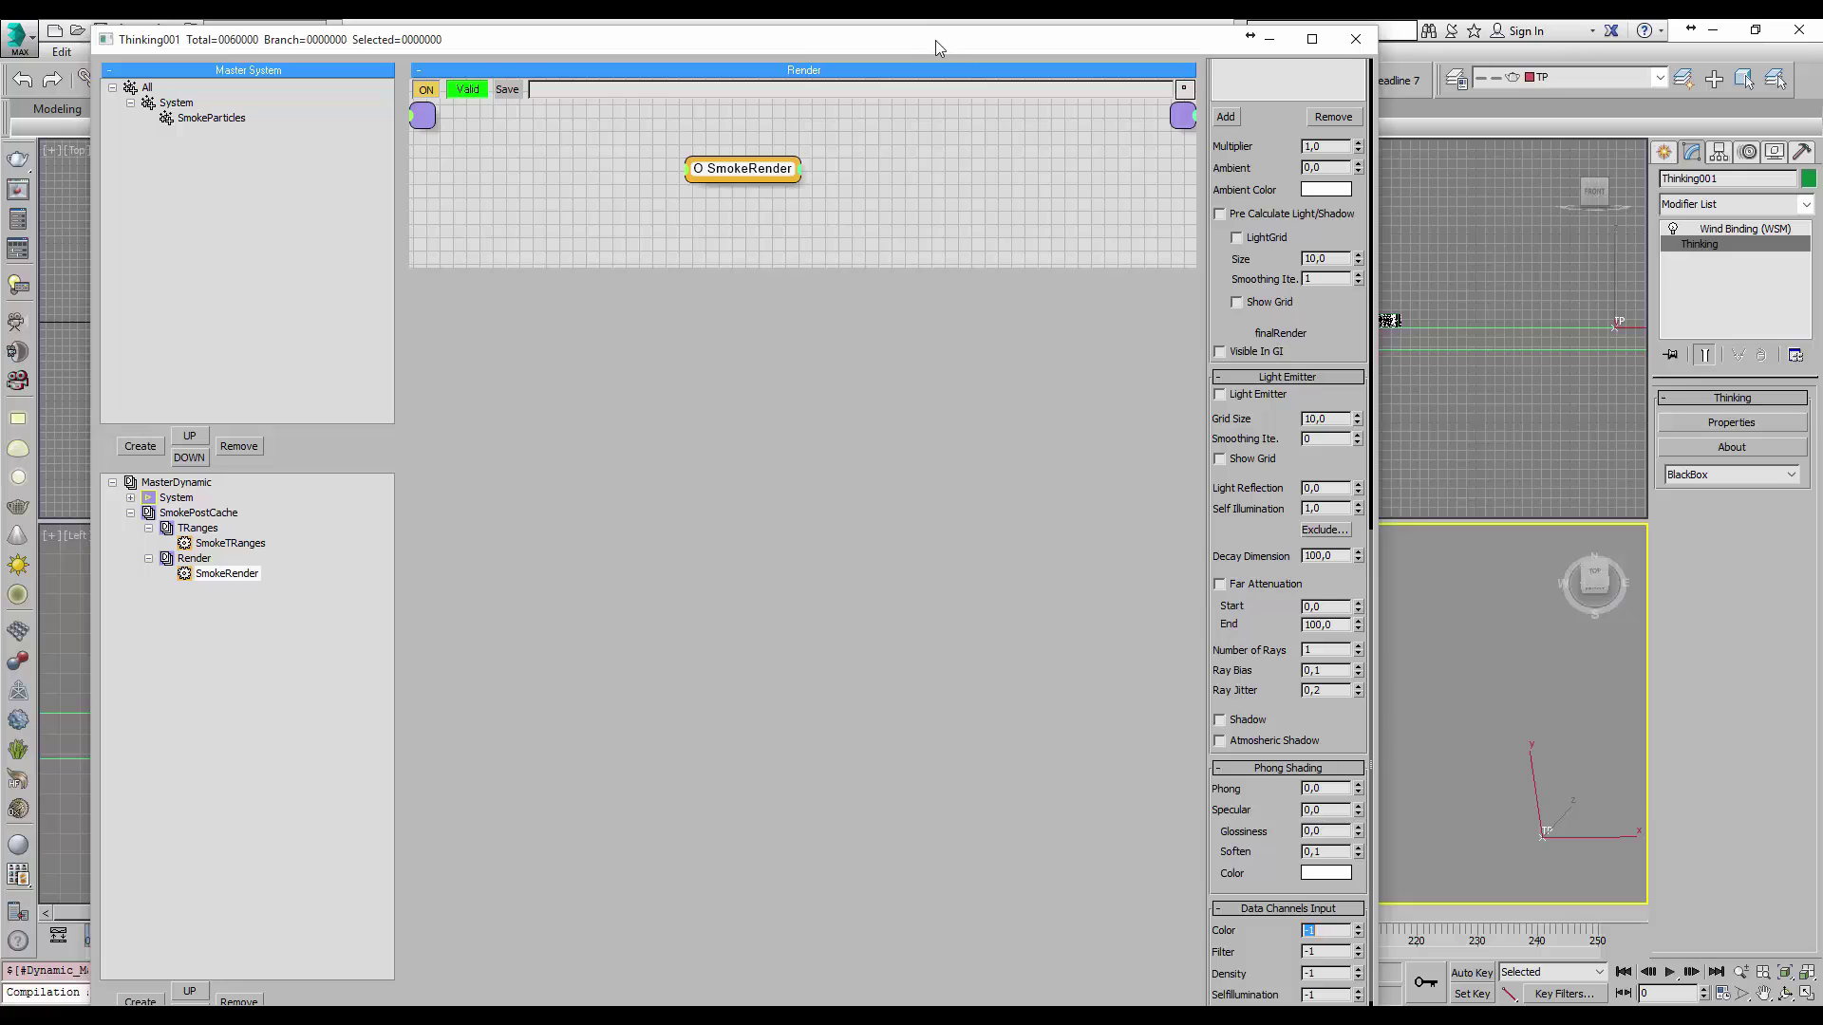
drag(937, 40, 778, 50)
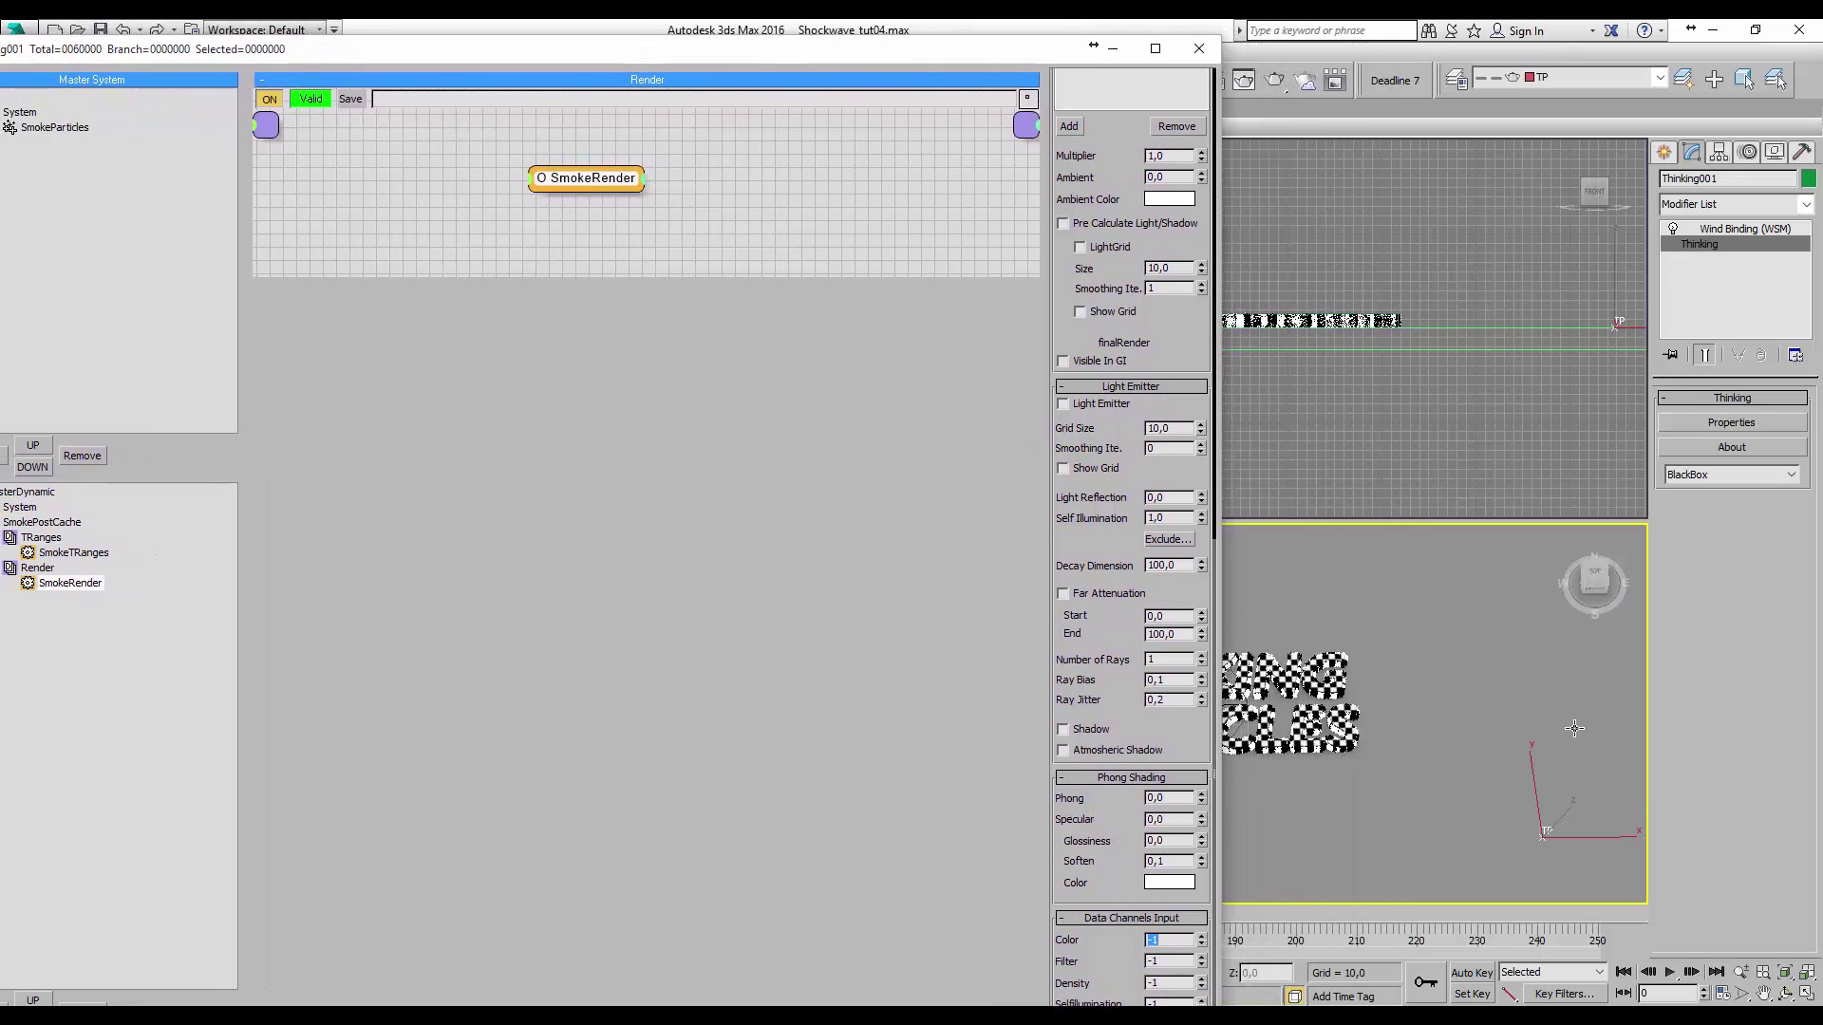
click(1671, 972)
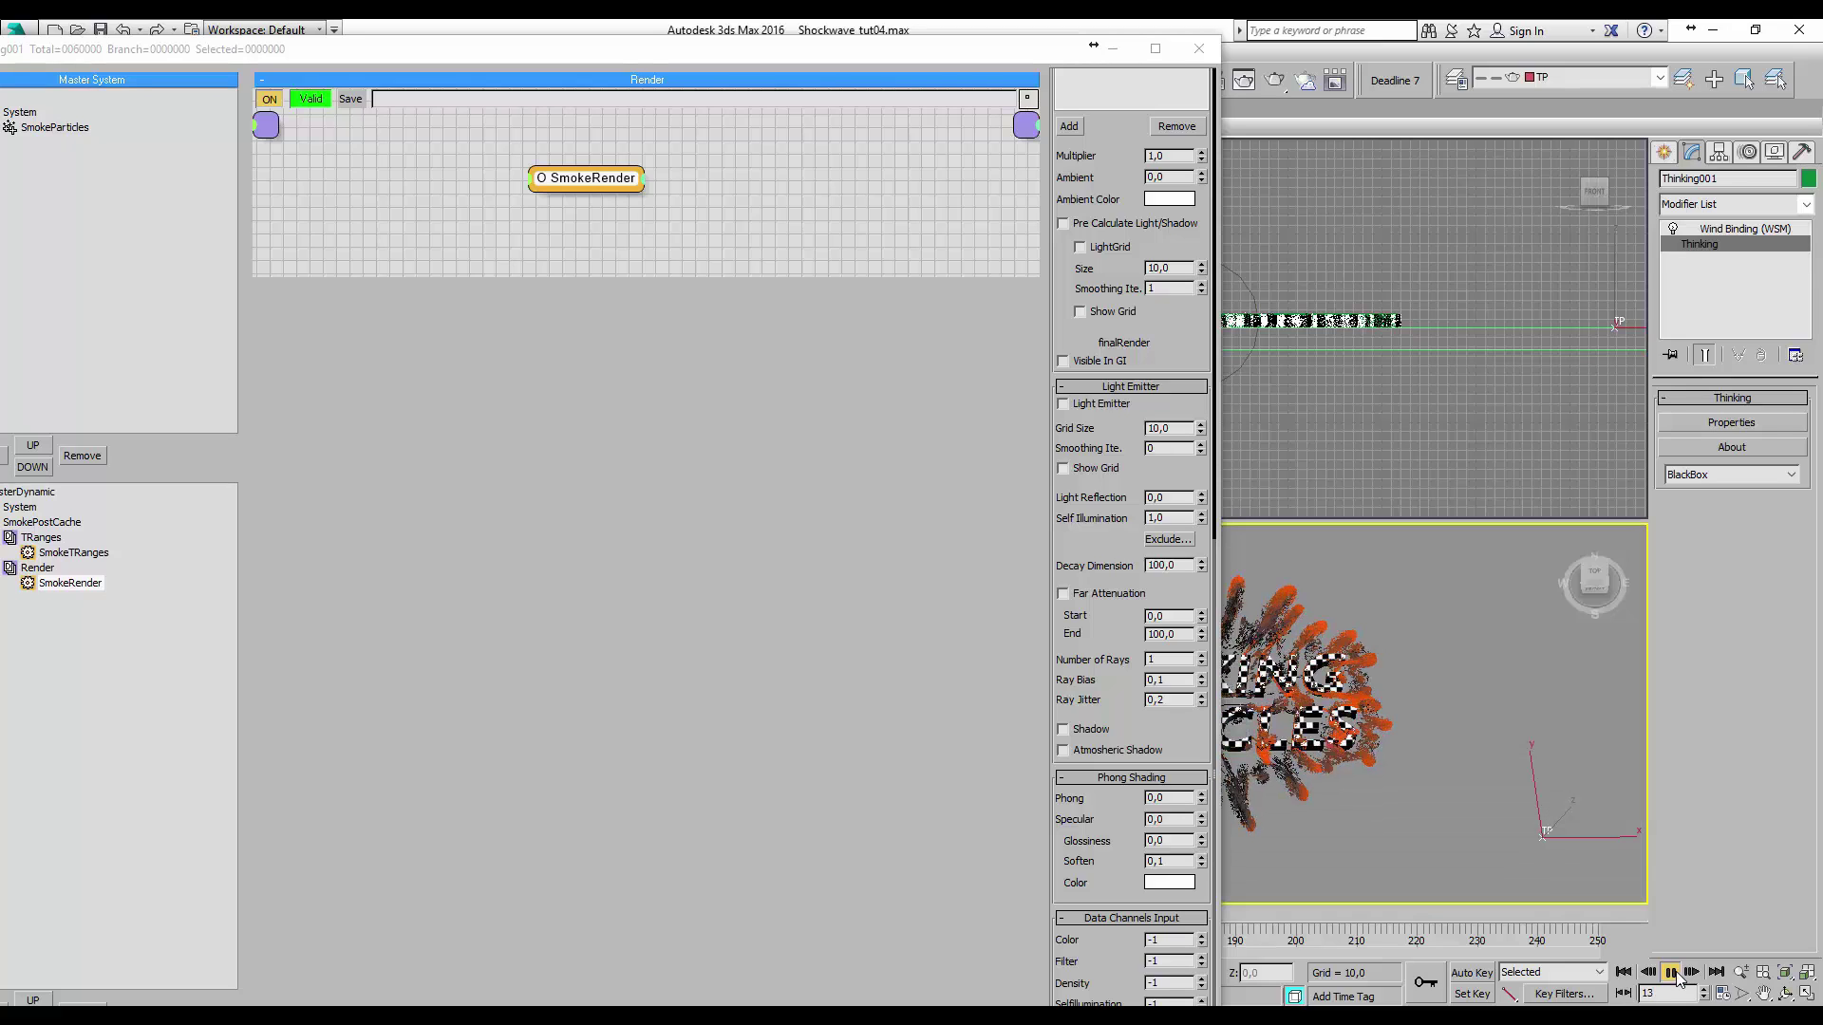
click(1671, 972)
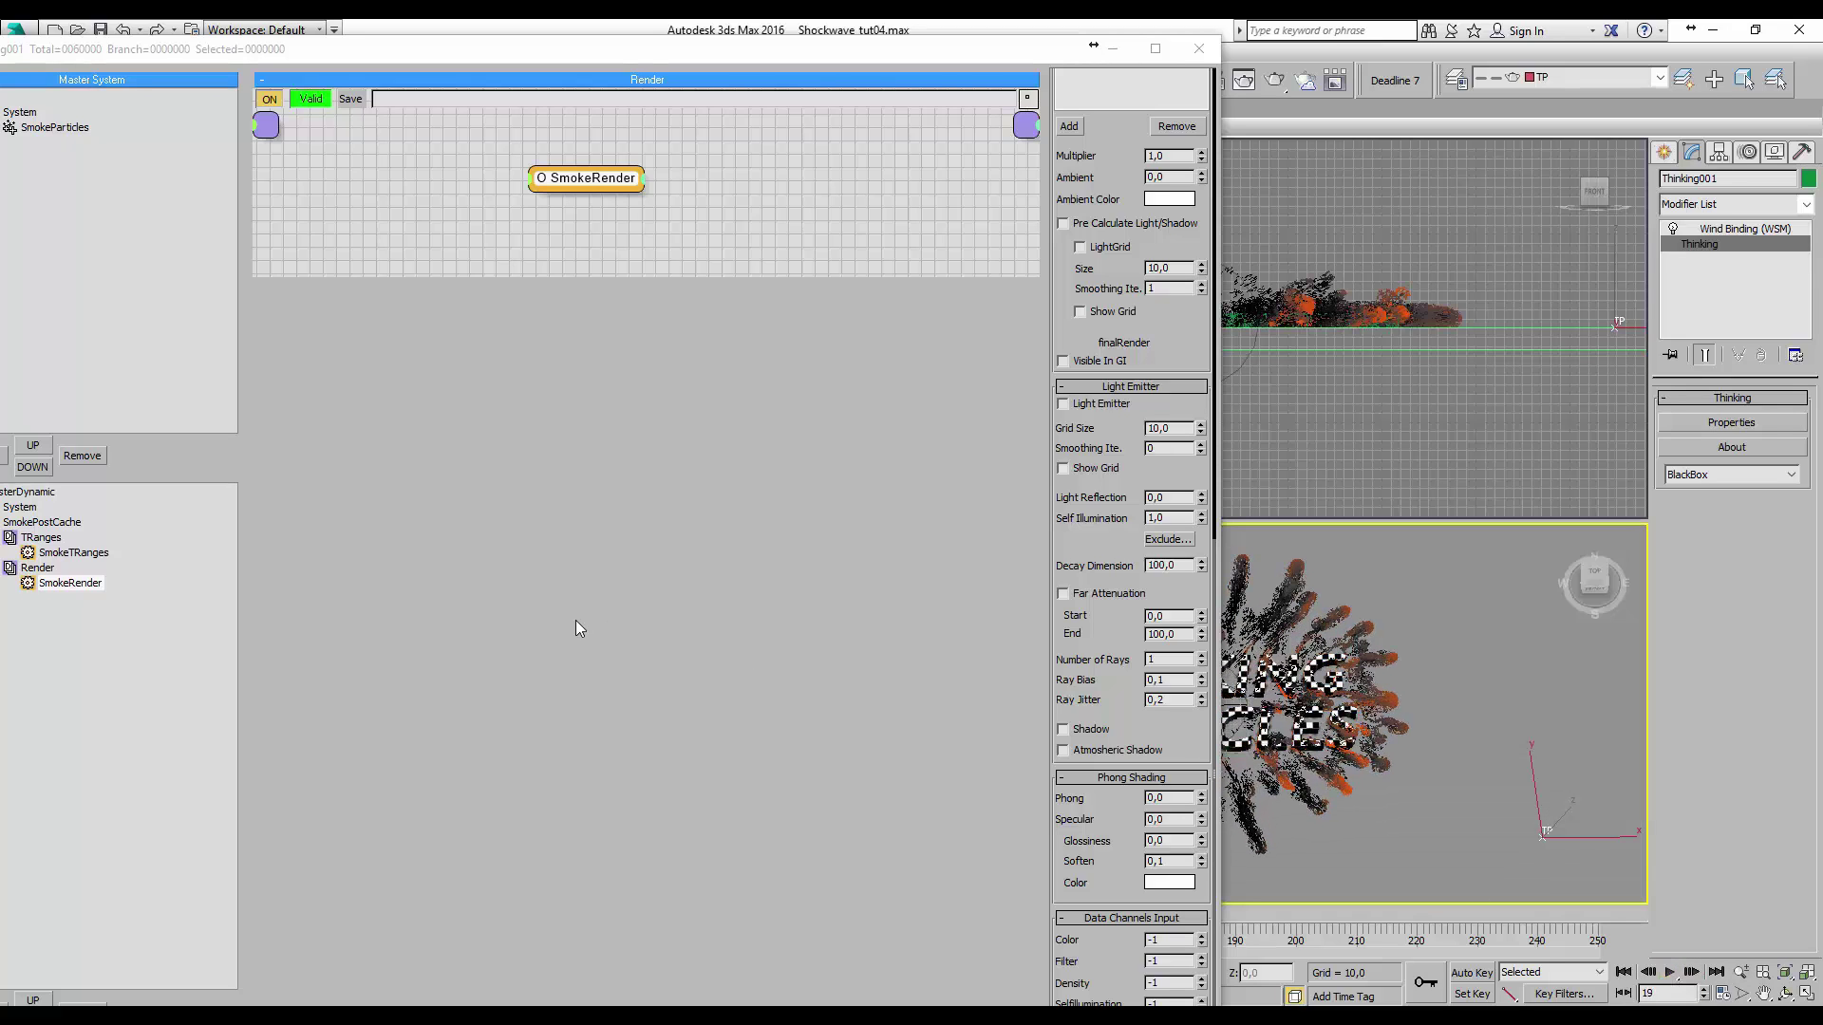
- Set the SmokeTRanges Combustion temperature to 5,0 and the Flame temperature to 3,0
click(93, 555)
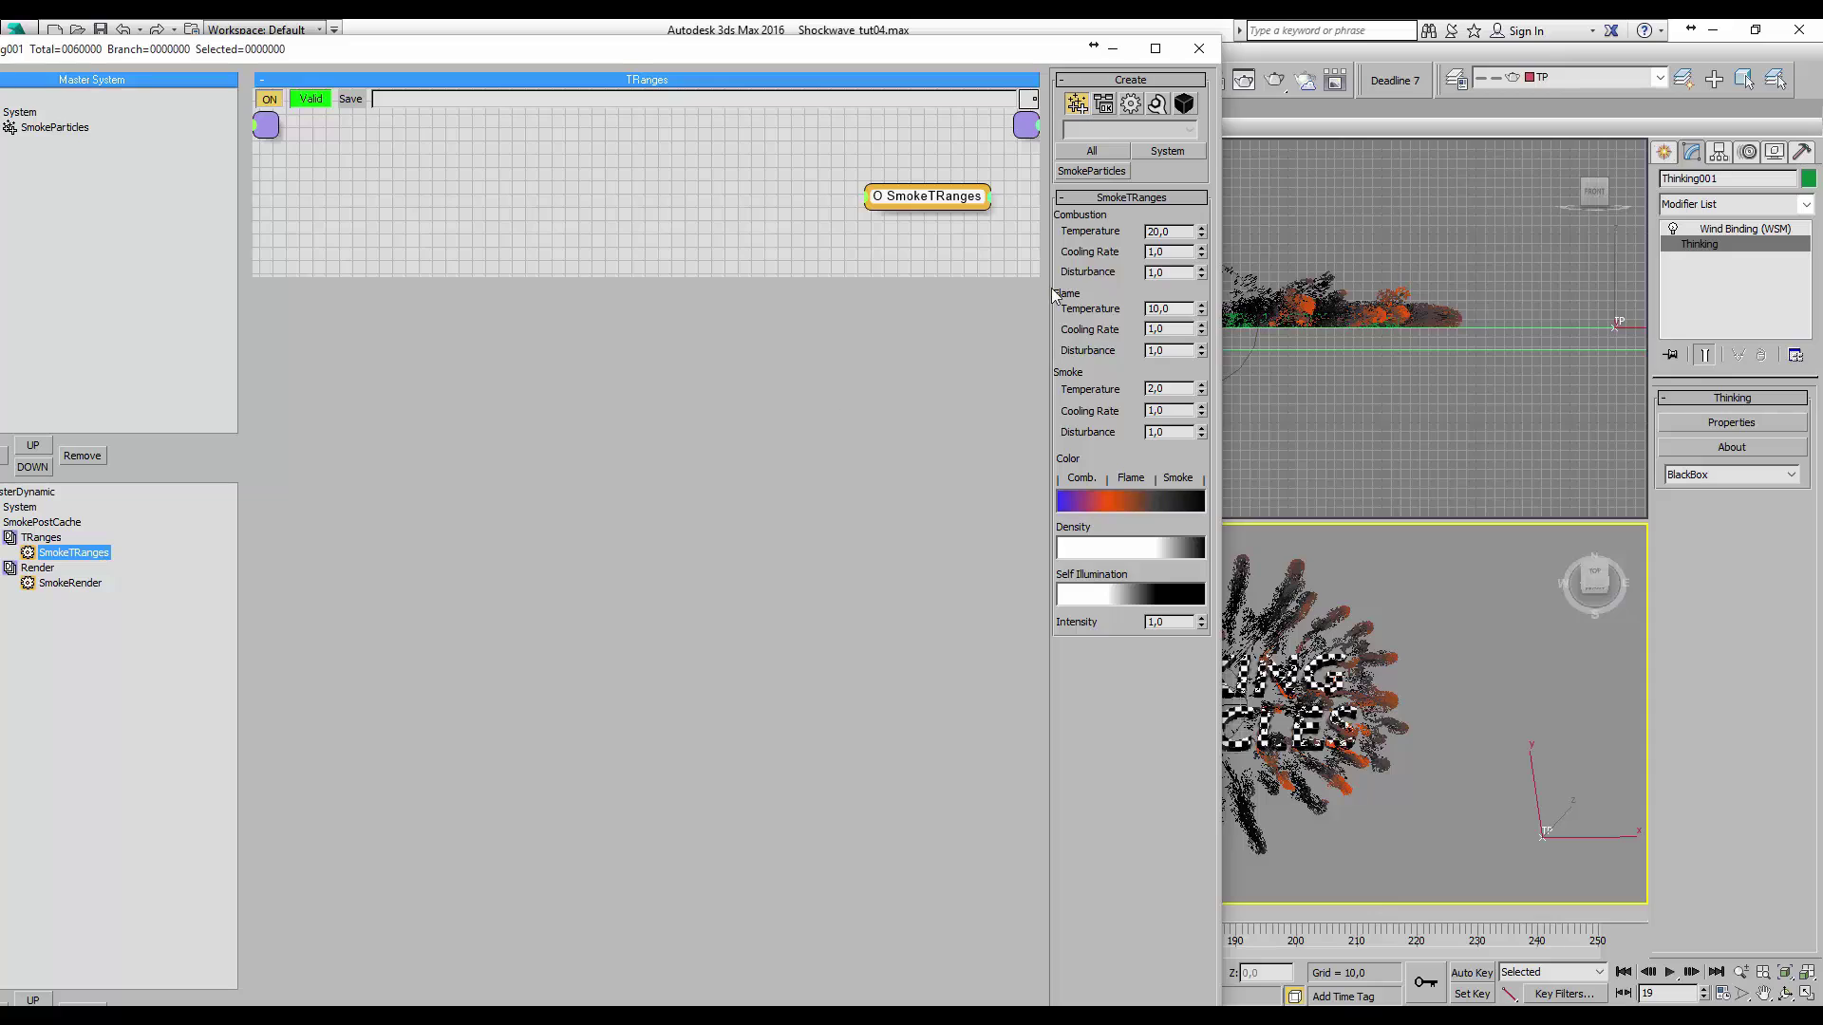
click(1154, 229)
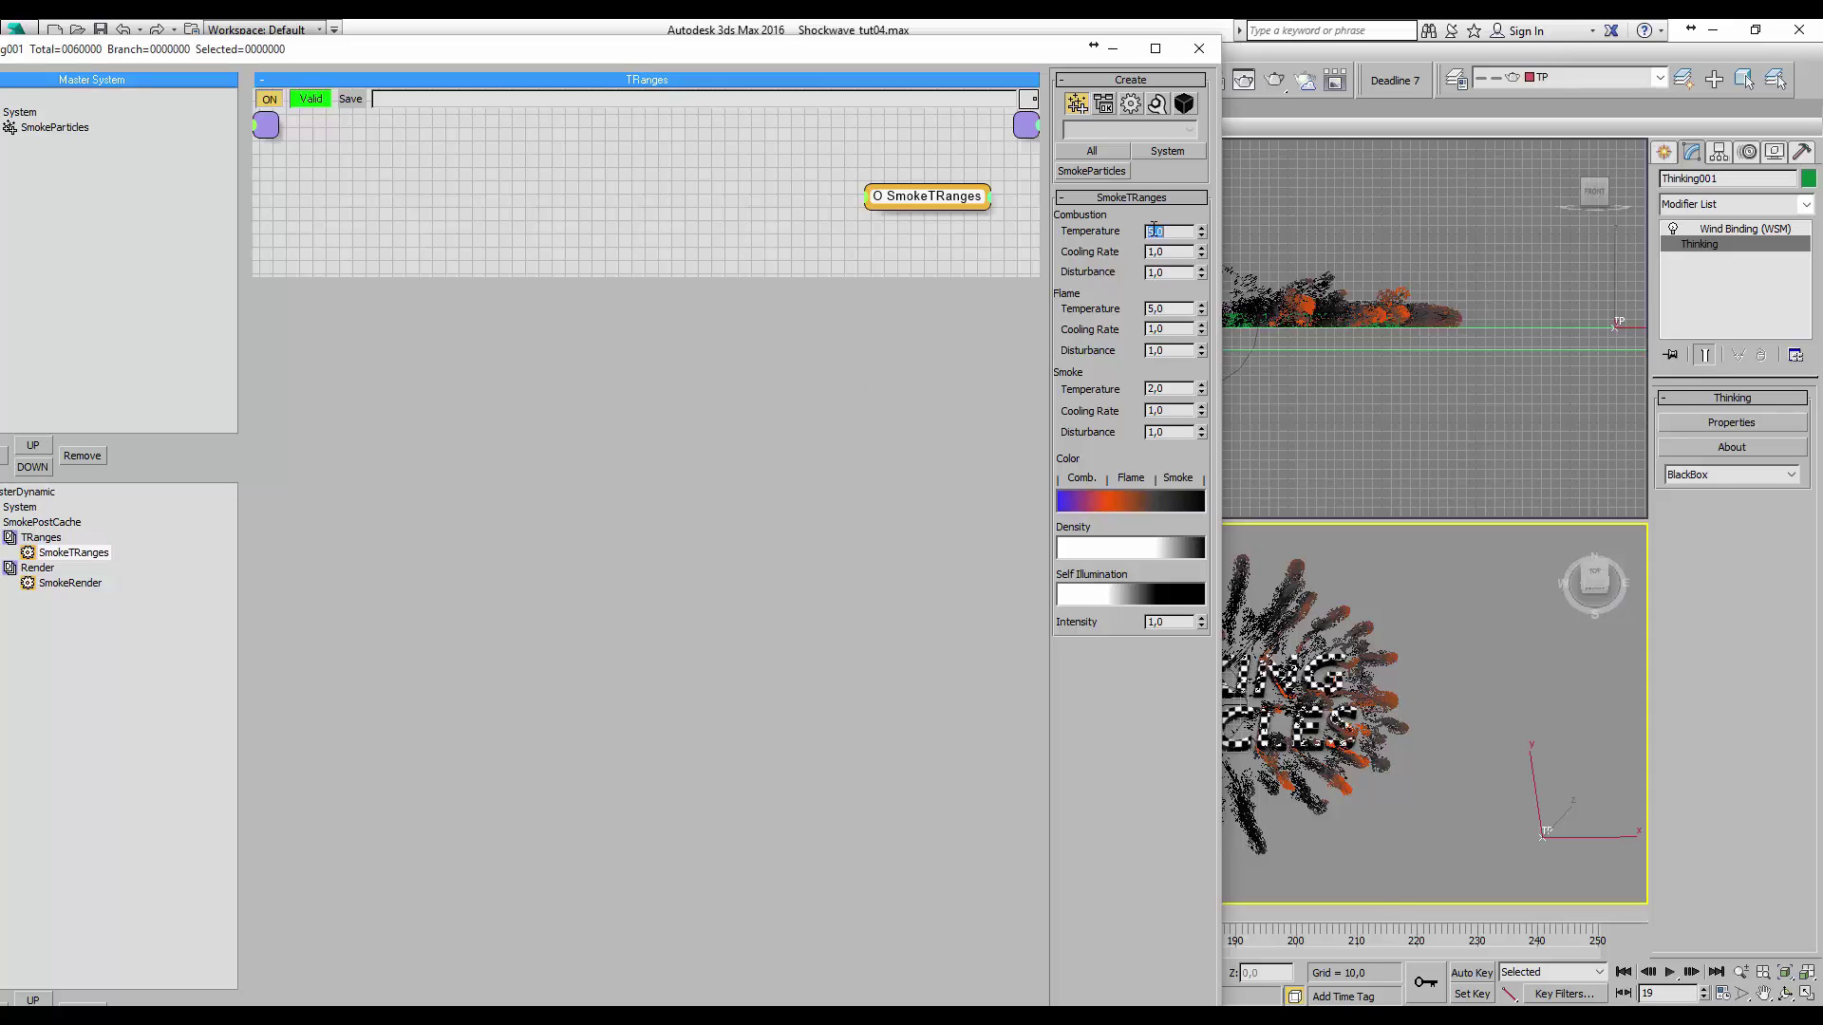
click(1168, 306)
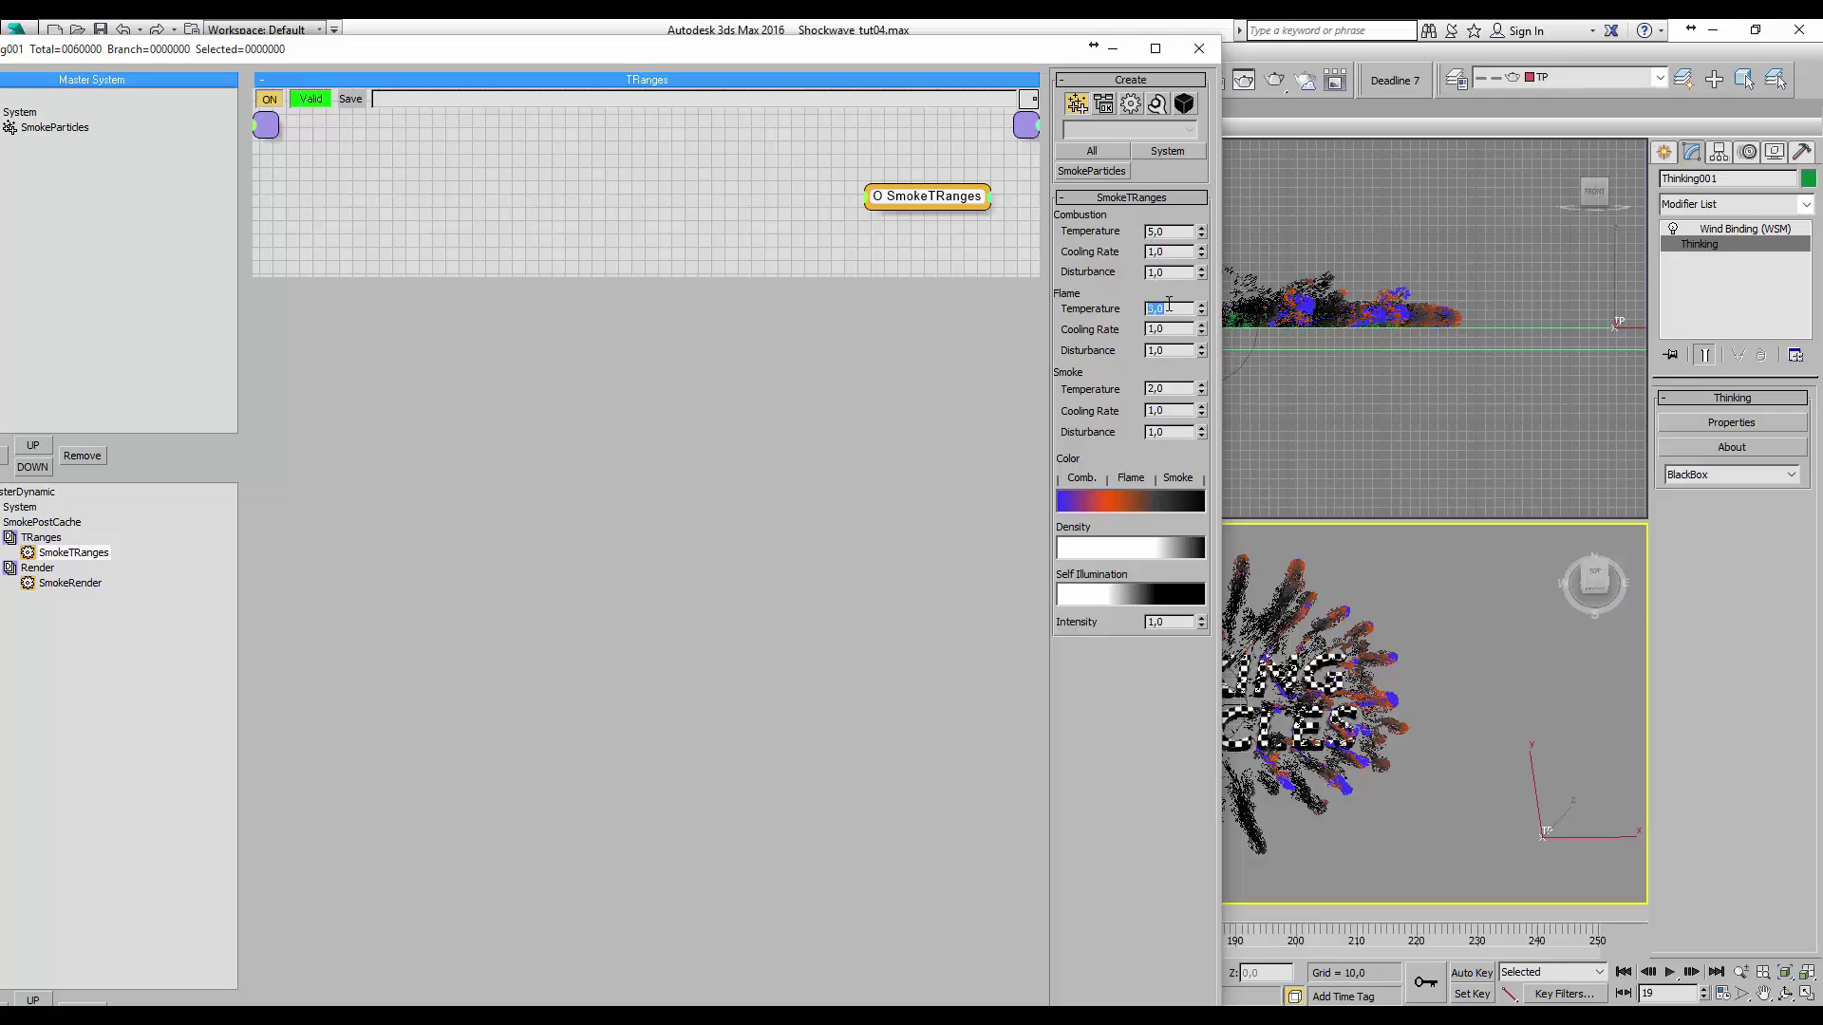
- Change the combustion-end key of the SmokeTRanges color gradient to bright green
click(1107, 499)
double_click(1457, 676)
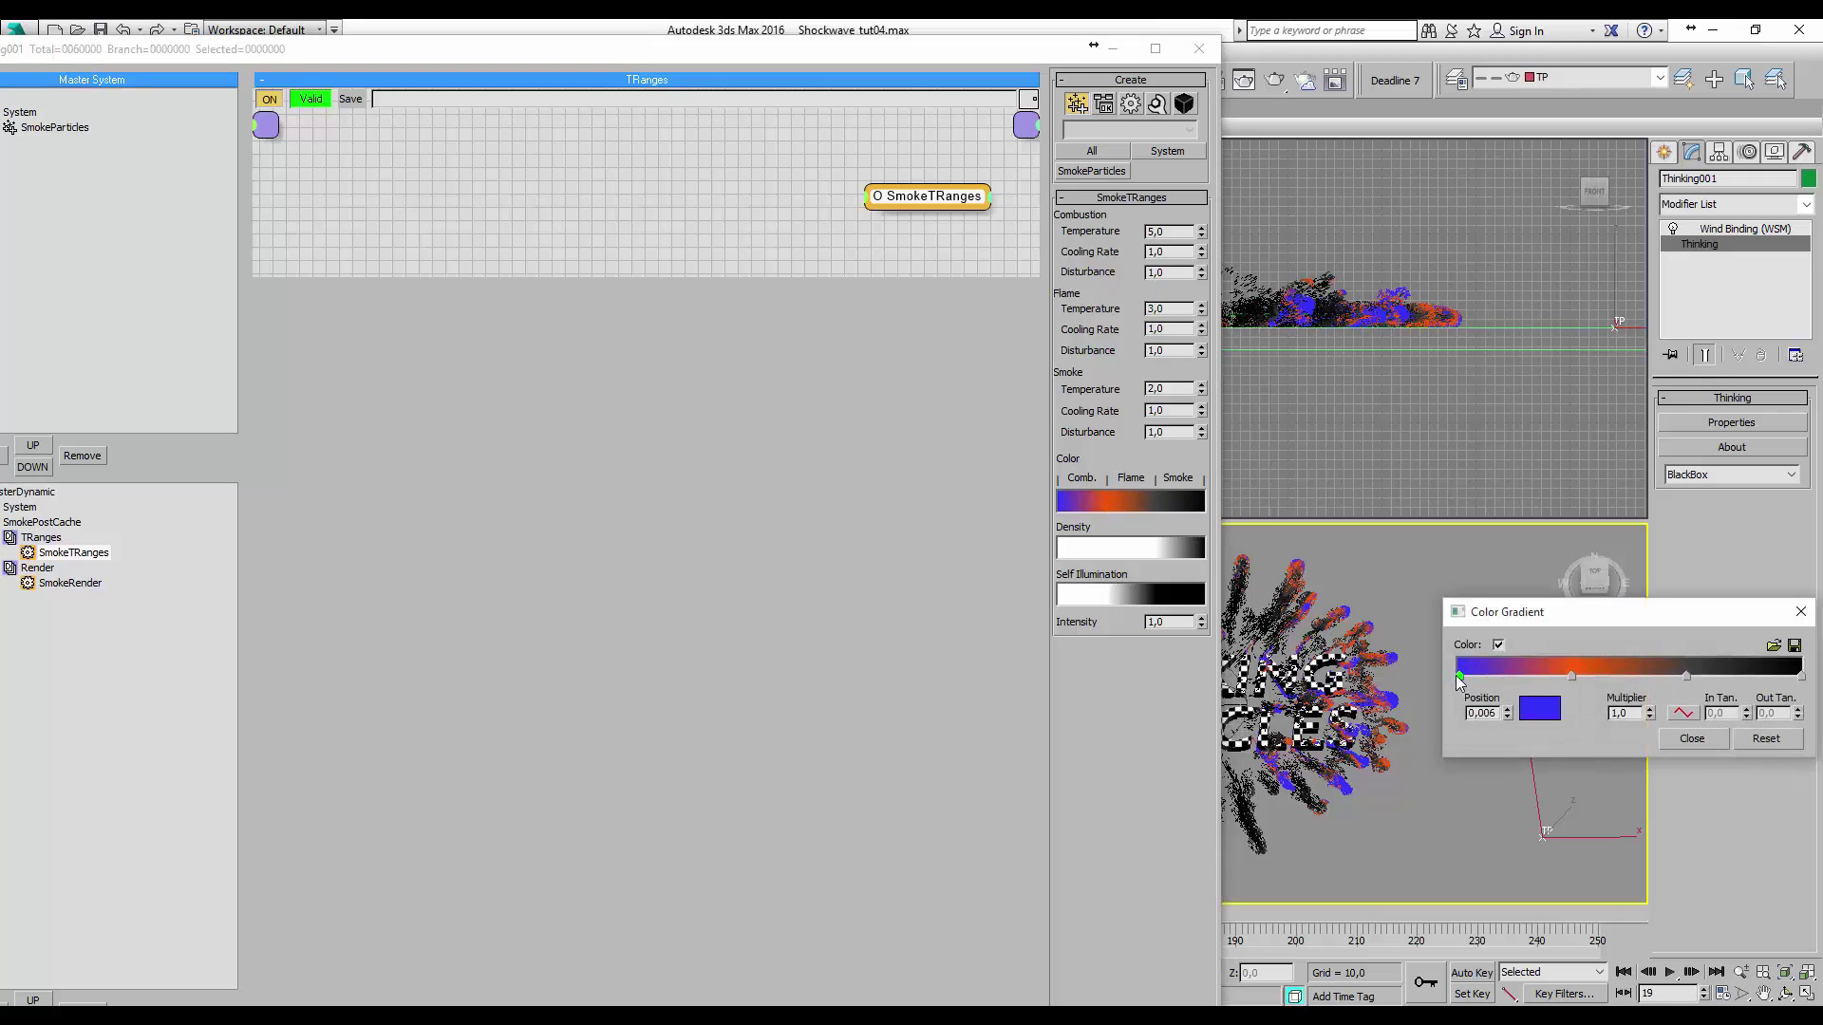
click(440, 149)
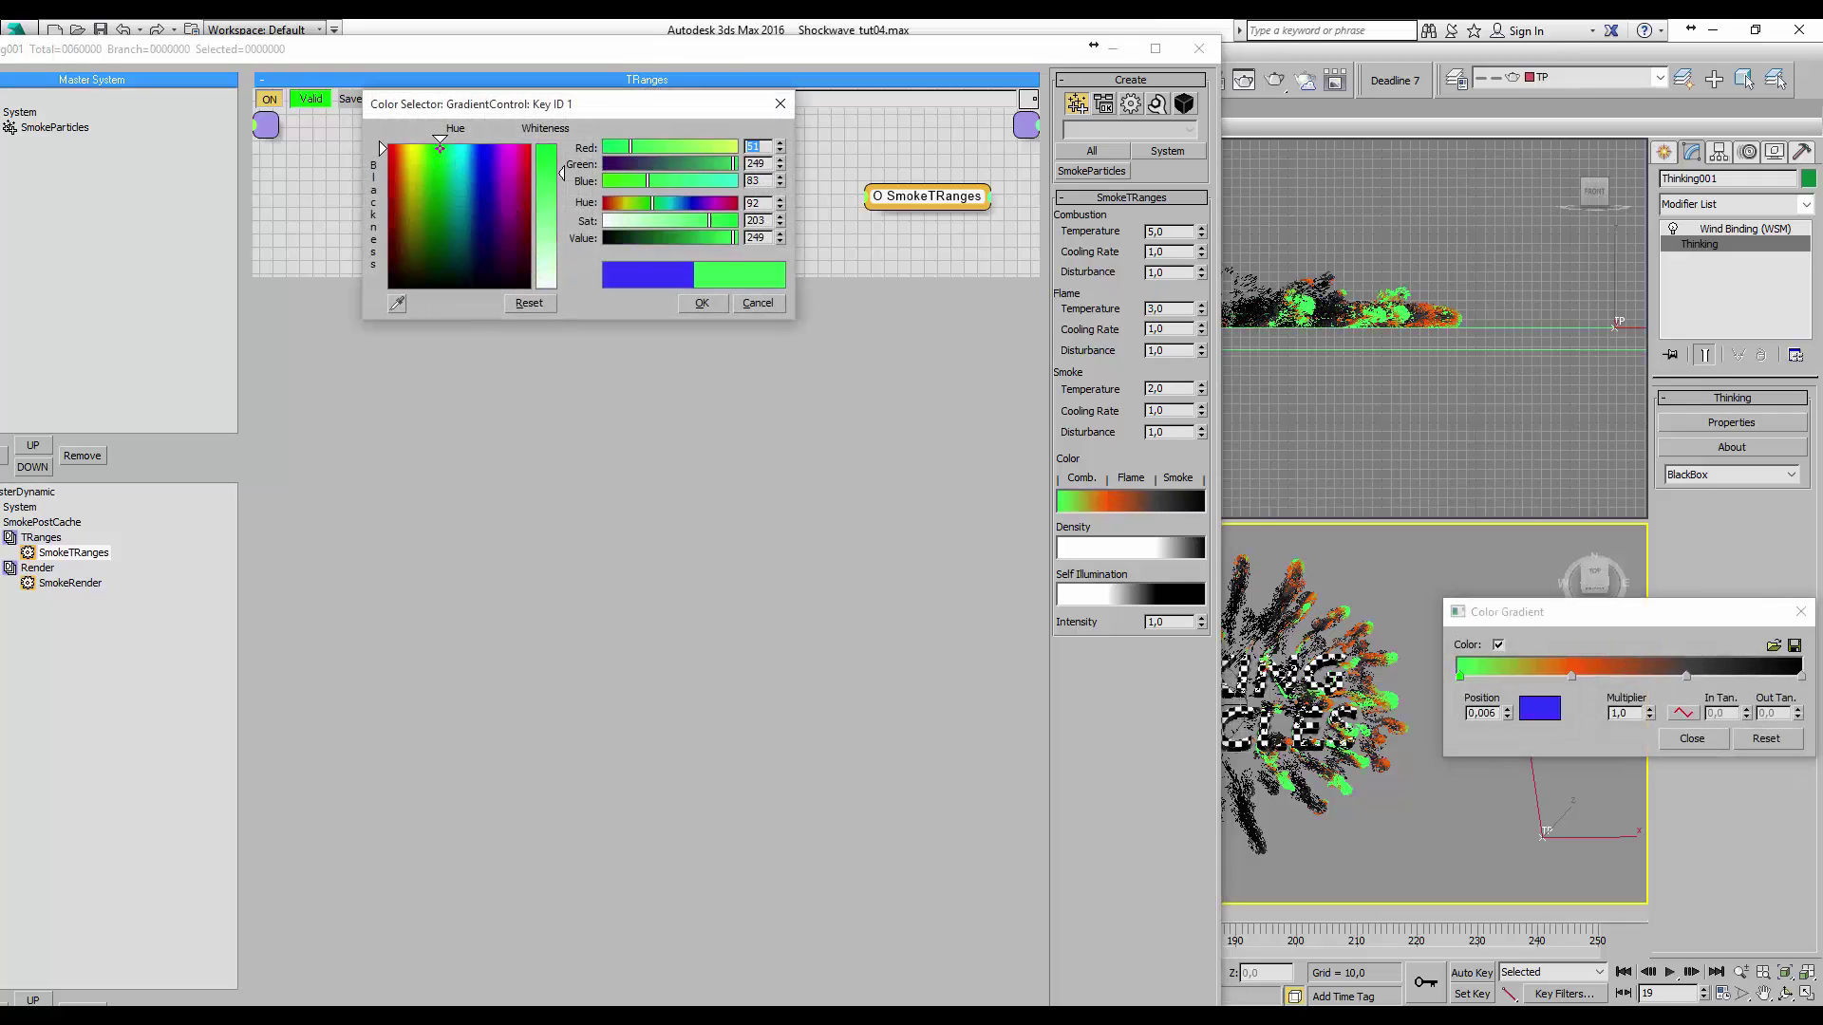
click(700, 304)
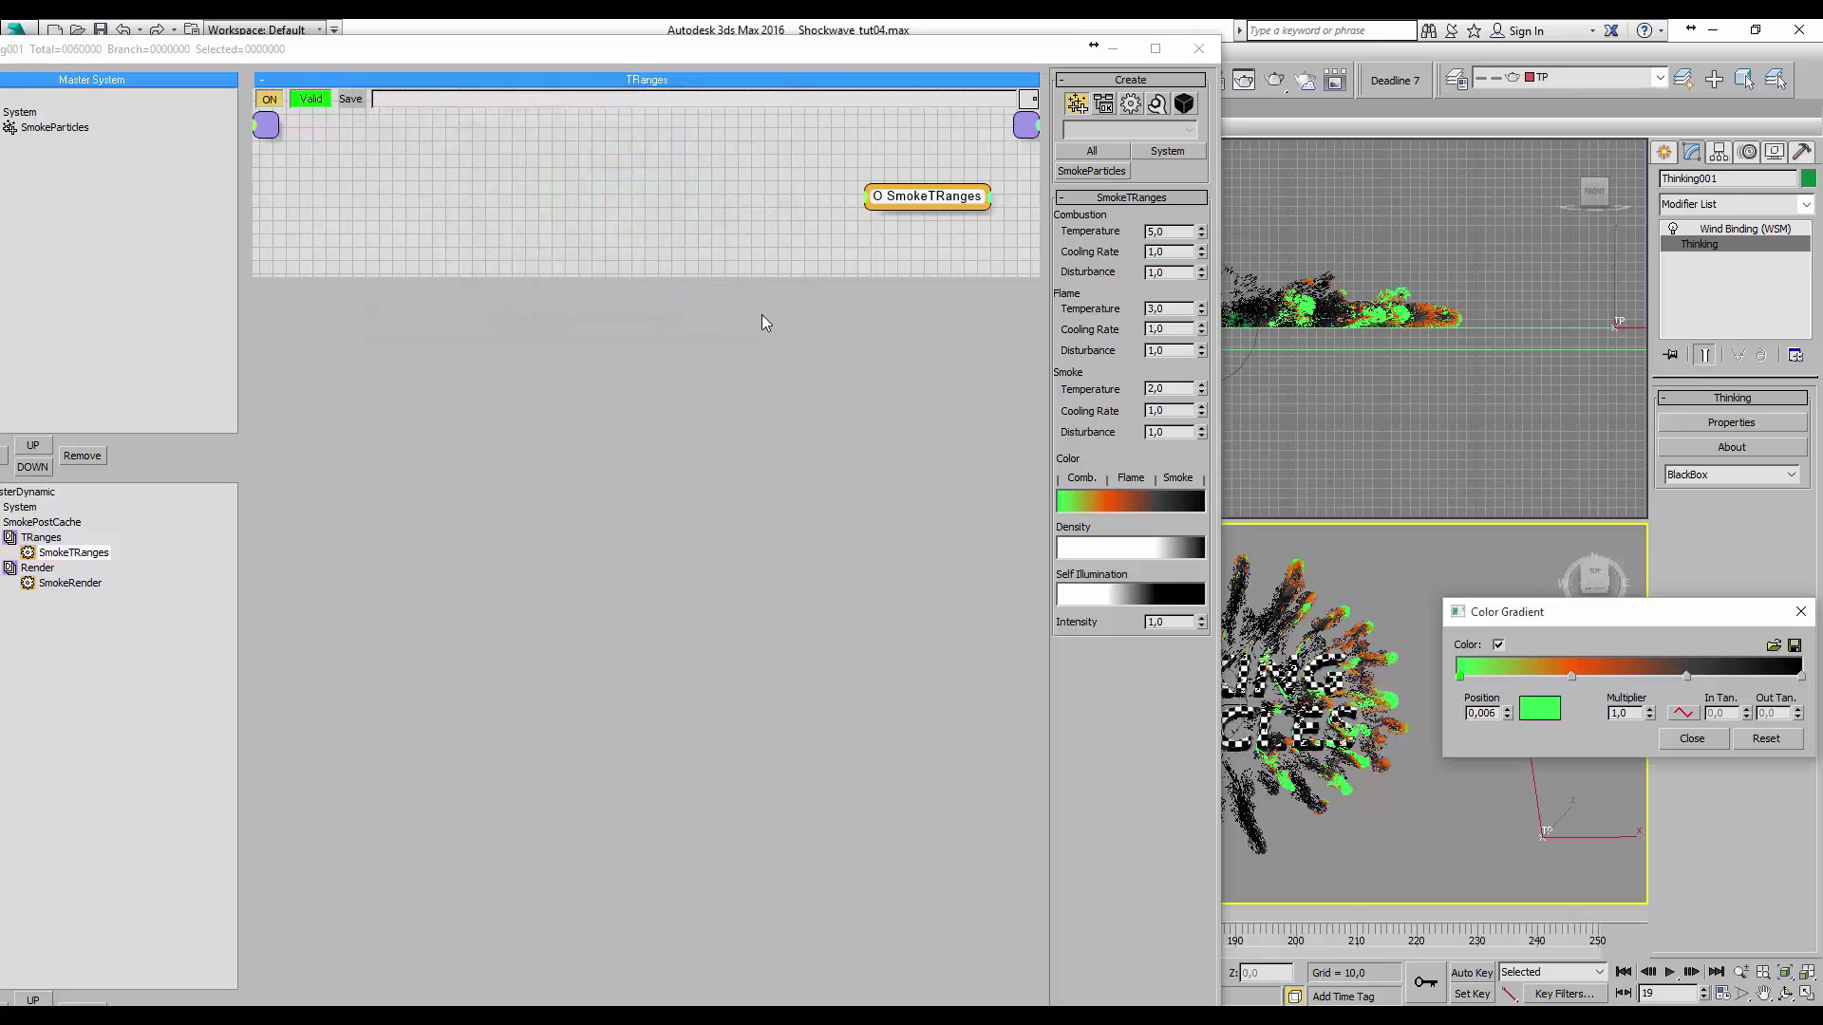
click(1690, 737)
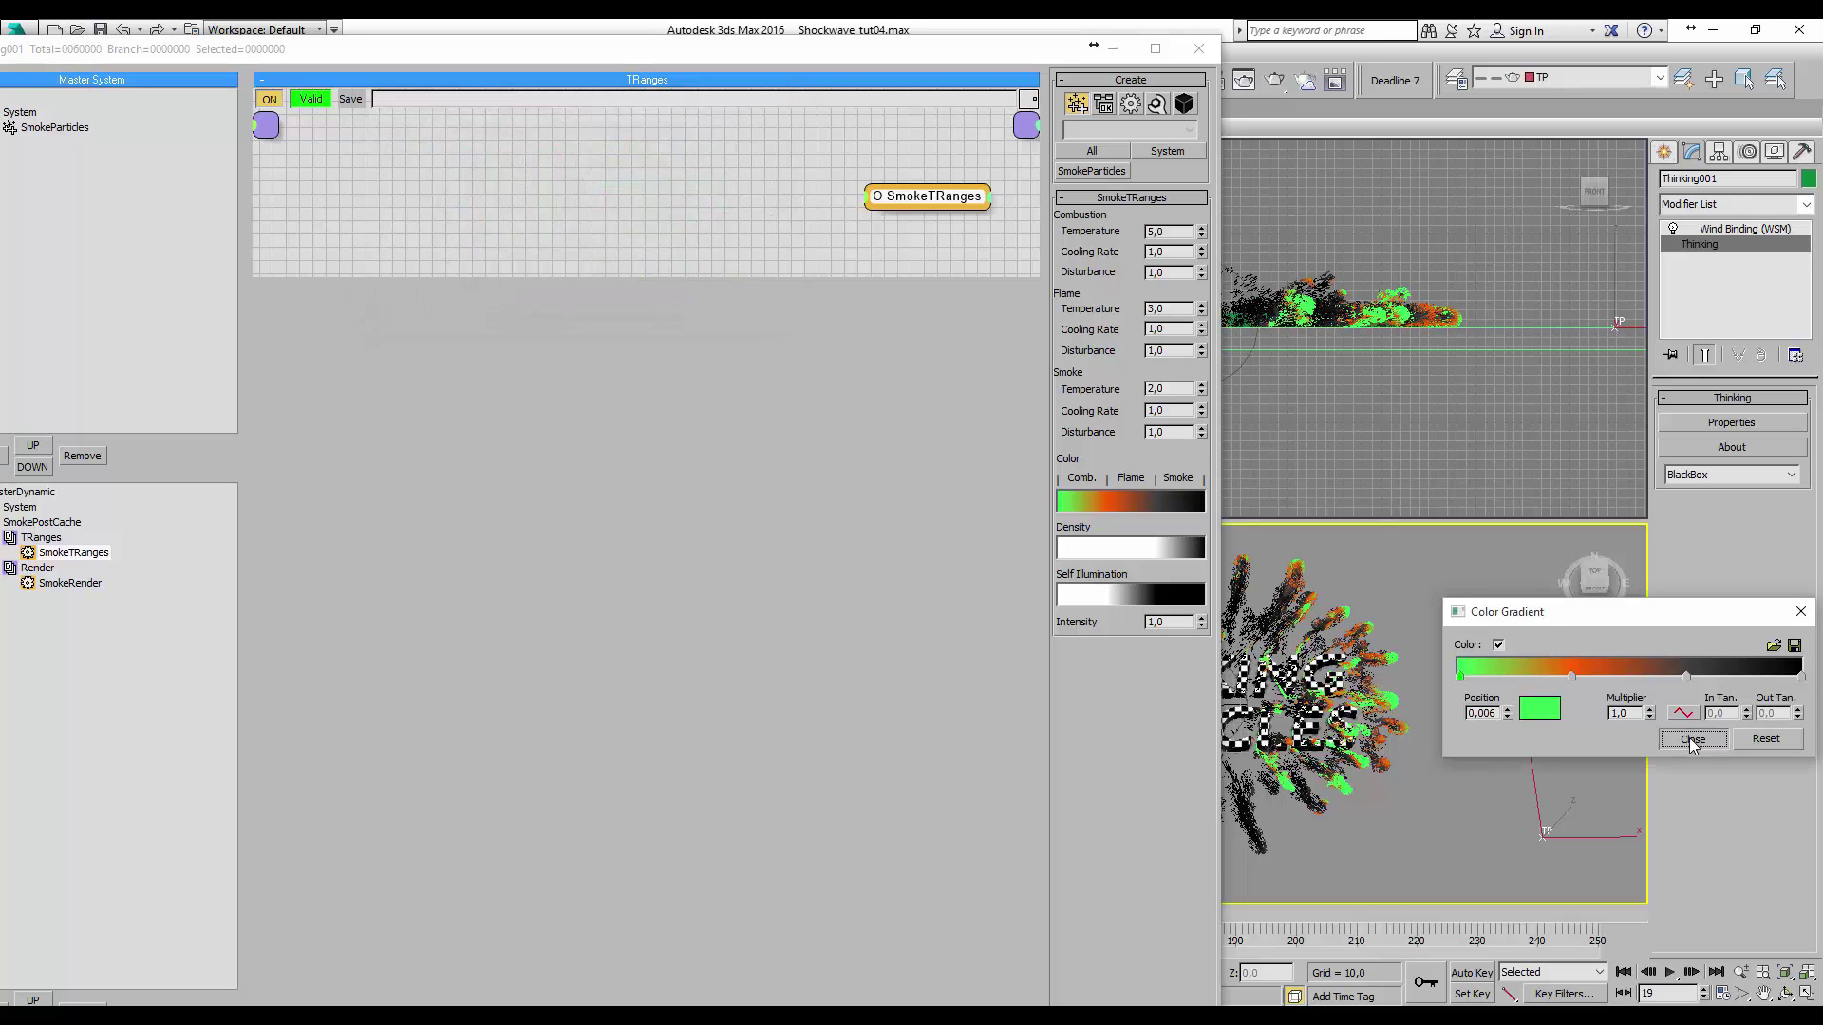
- Replay the cached simulation from the first frame to check the edited temperature colors on the particles
click(1625, 973)
click(1669, 973)
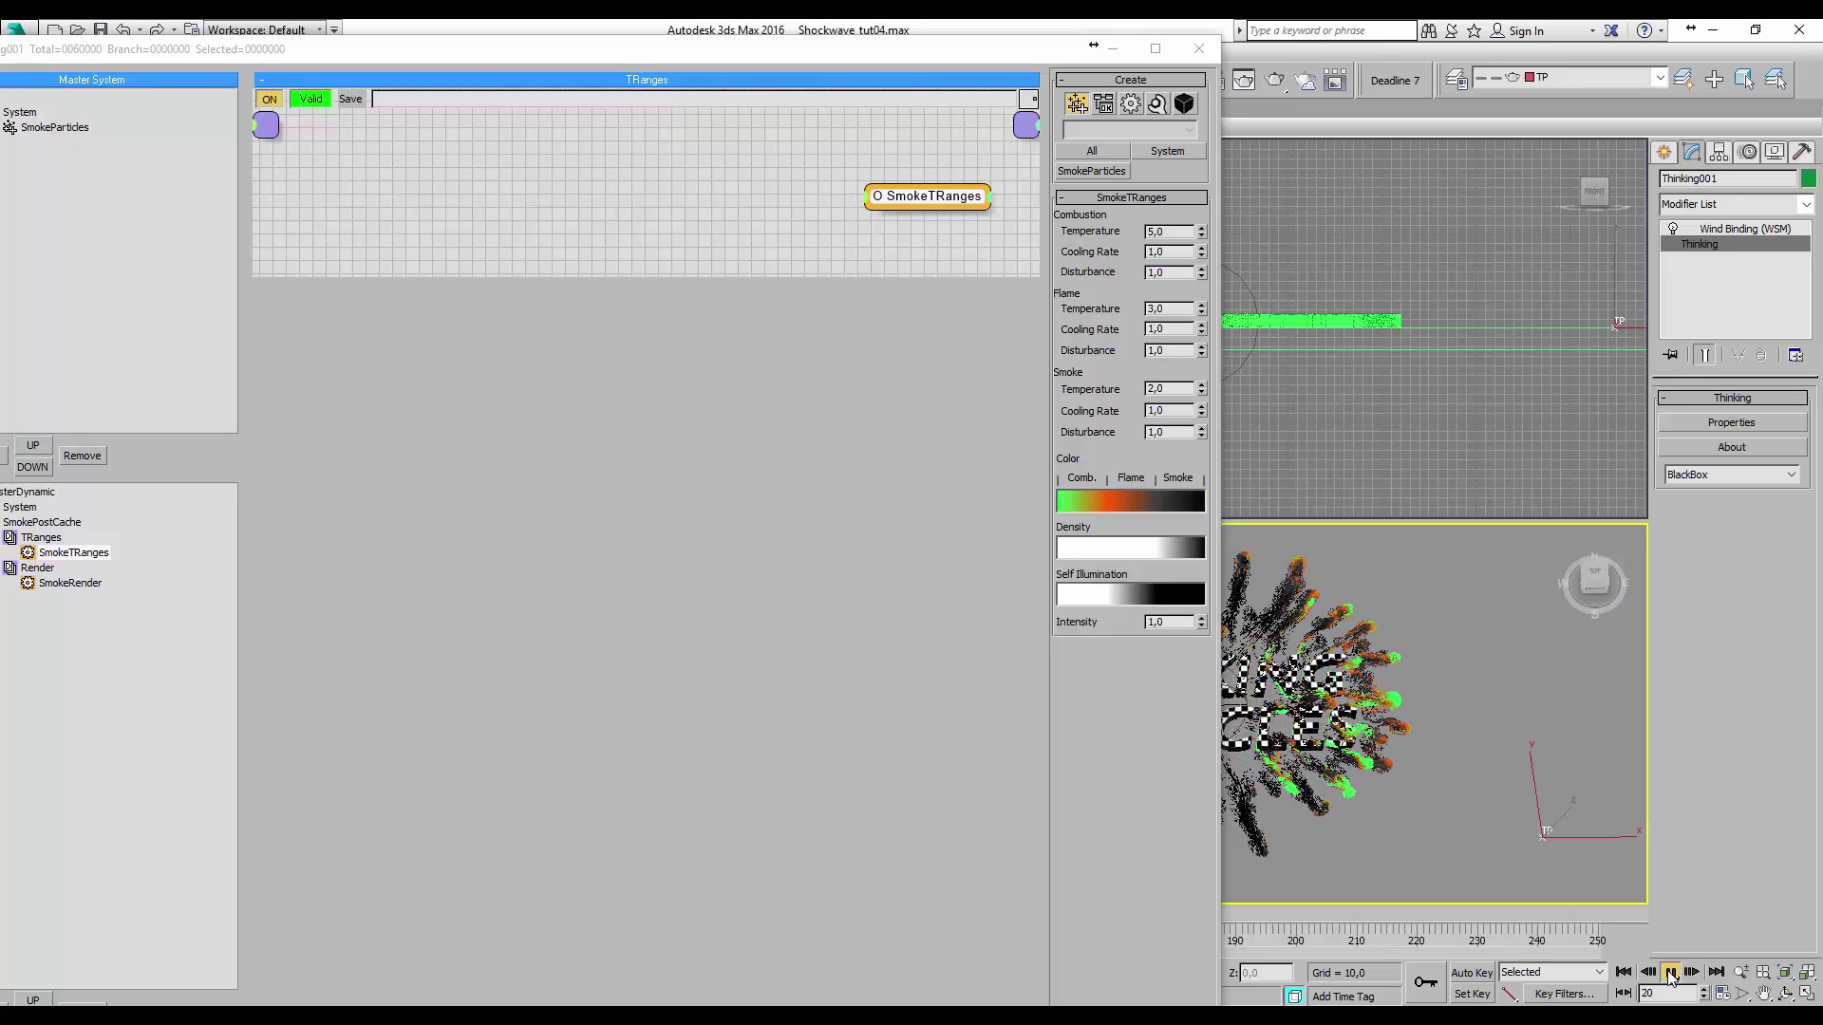
click(1669, 973)
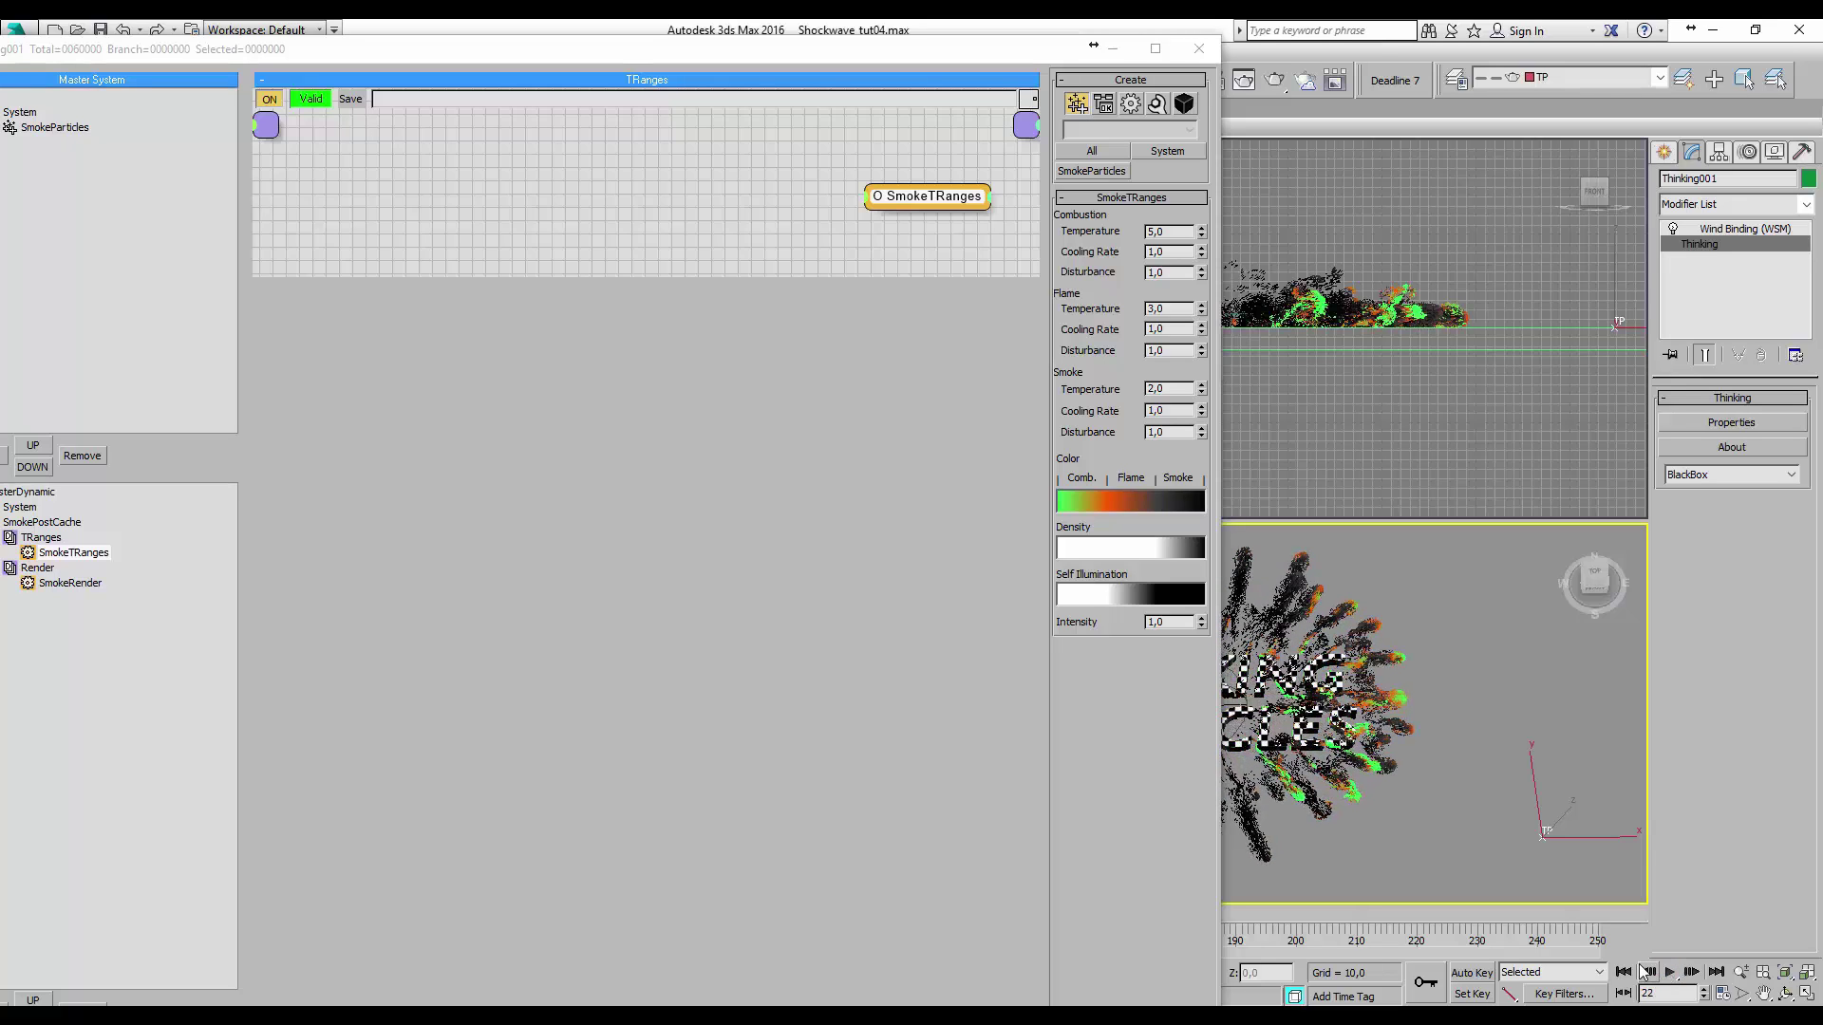
- Set the SmokeRender operator's Color data channel input to 0
click(71, 585)
drag(1130, 909, 1123, 456)
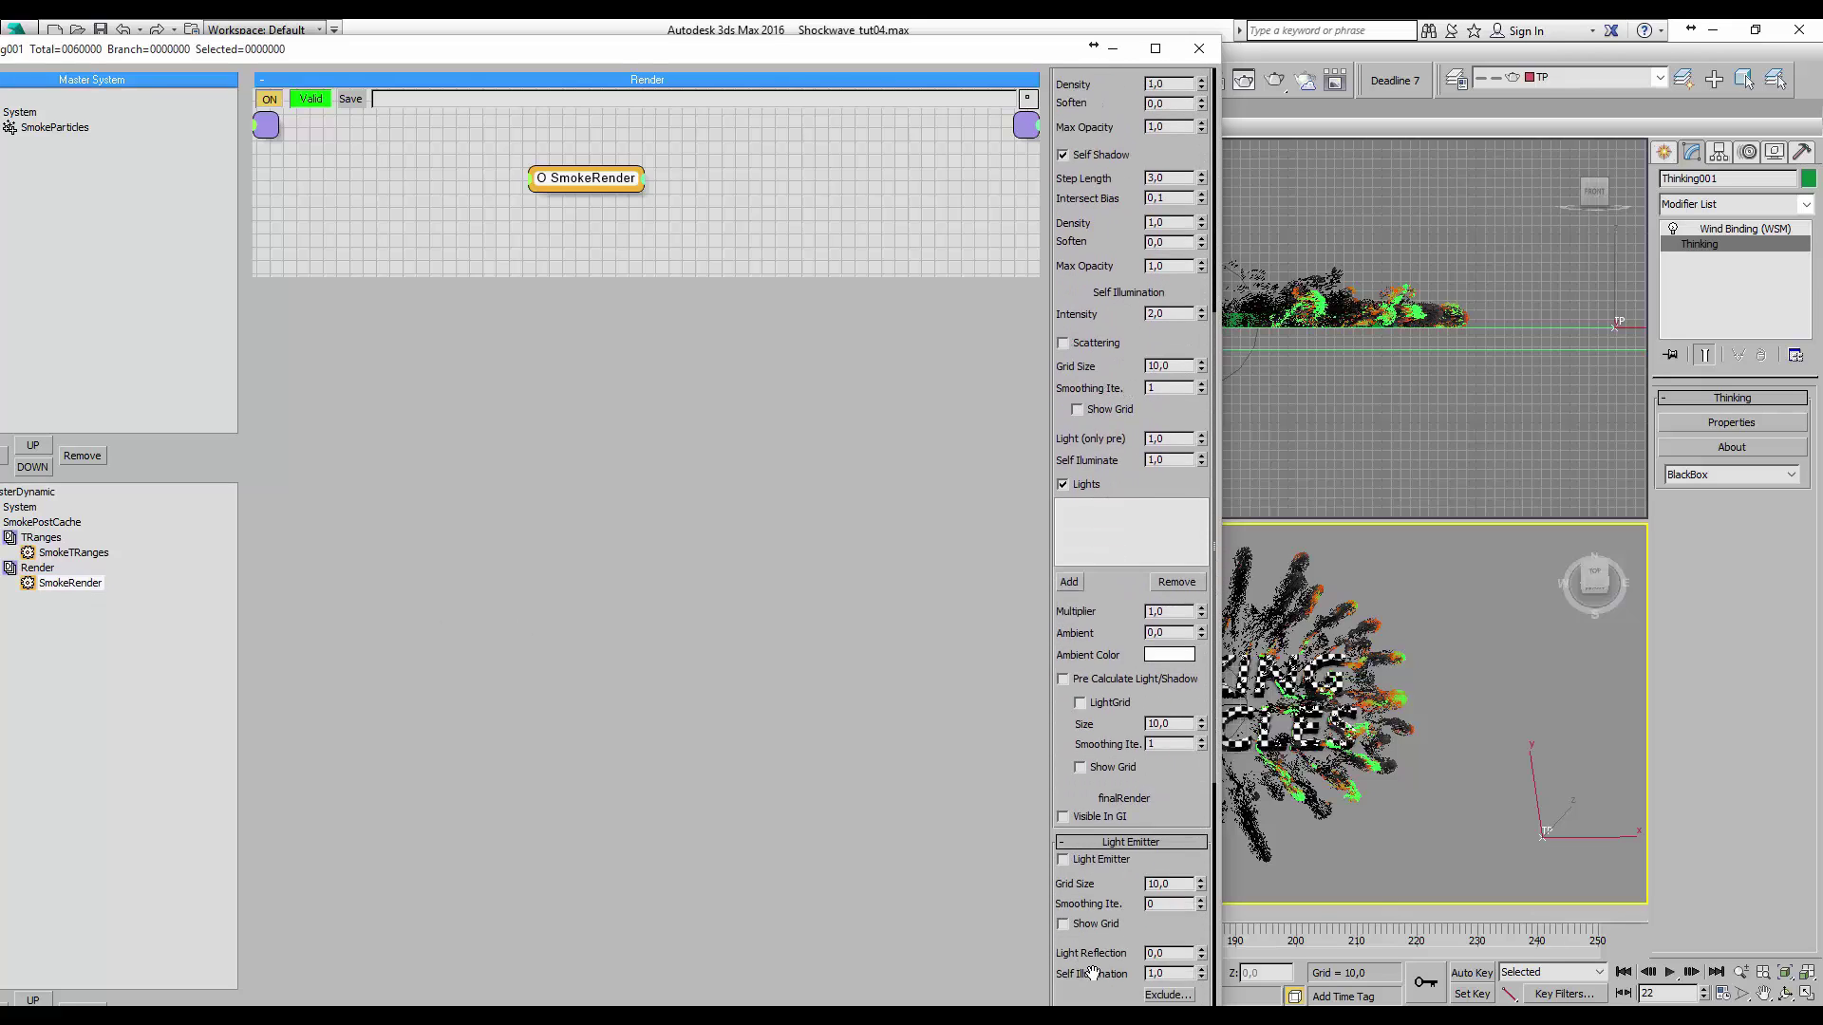
drag(1093, 973, 1098, 462)
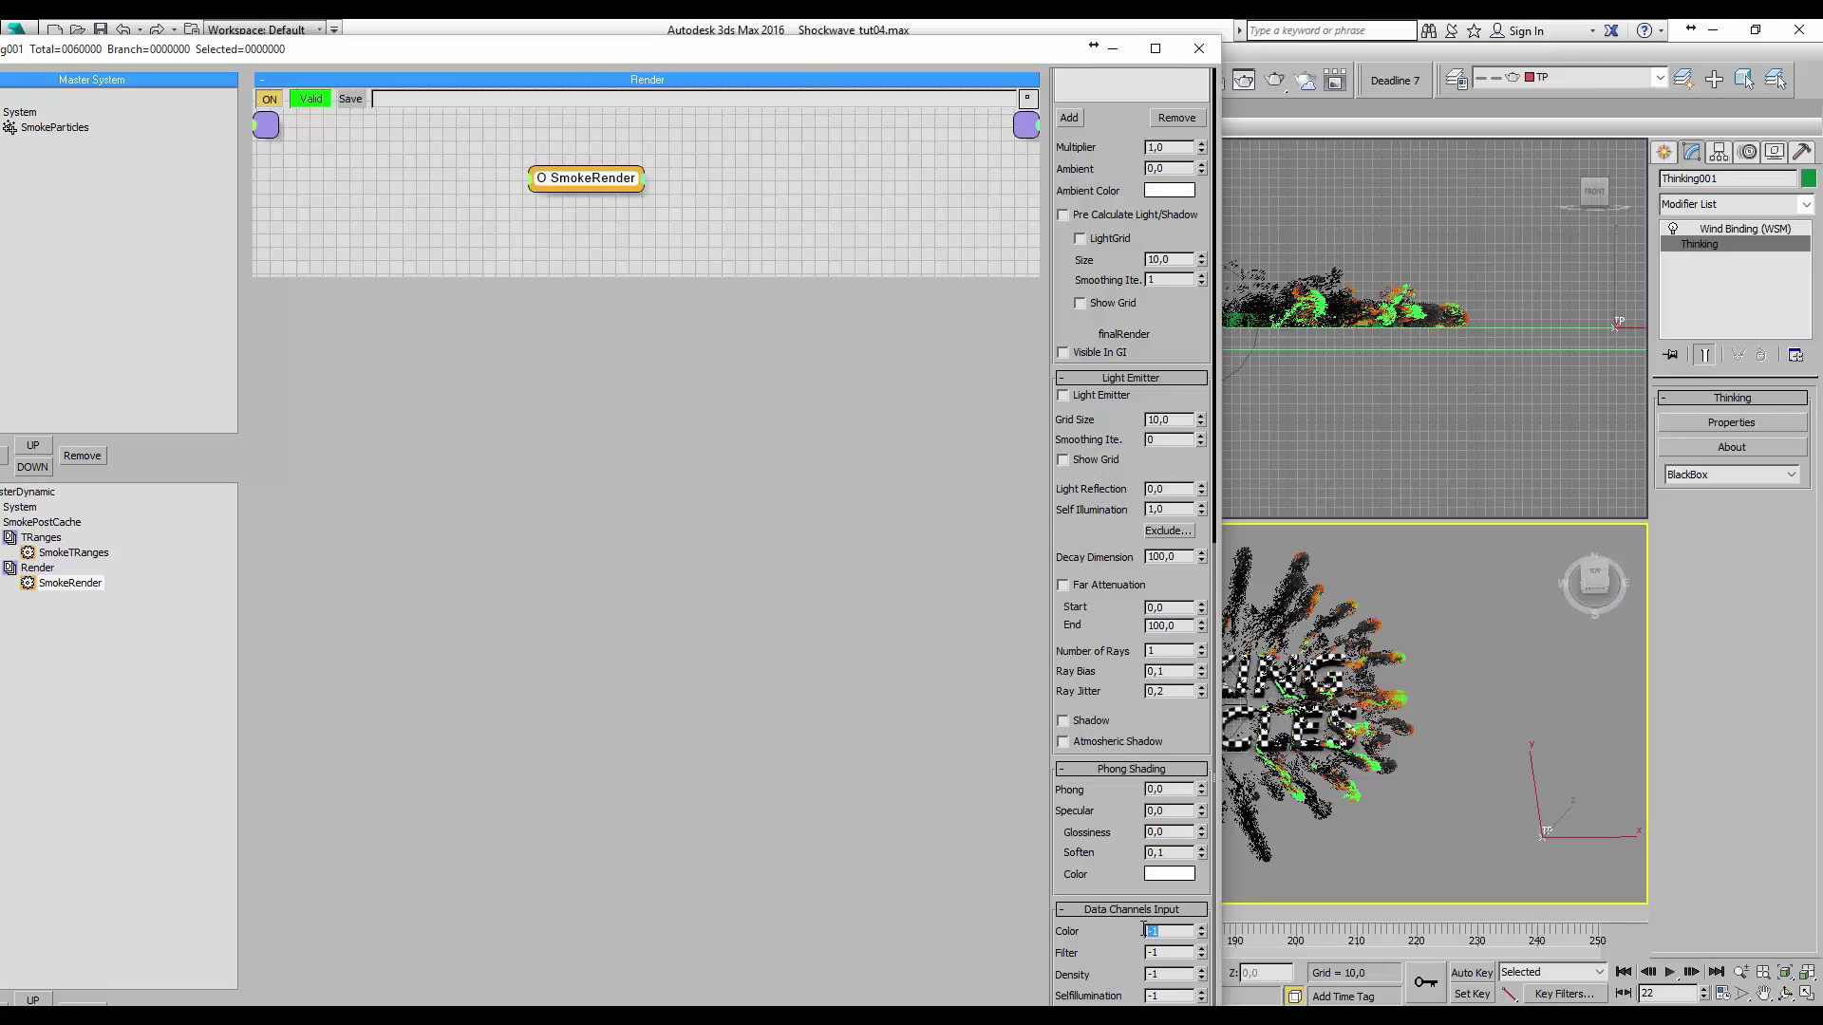
- Replay the simulation from the first frame to check the texture coloring from the data channel
click(1623, 972)
click(1669, 972)
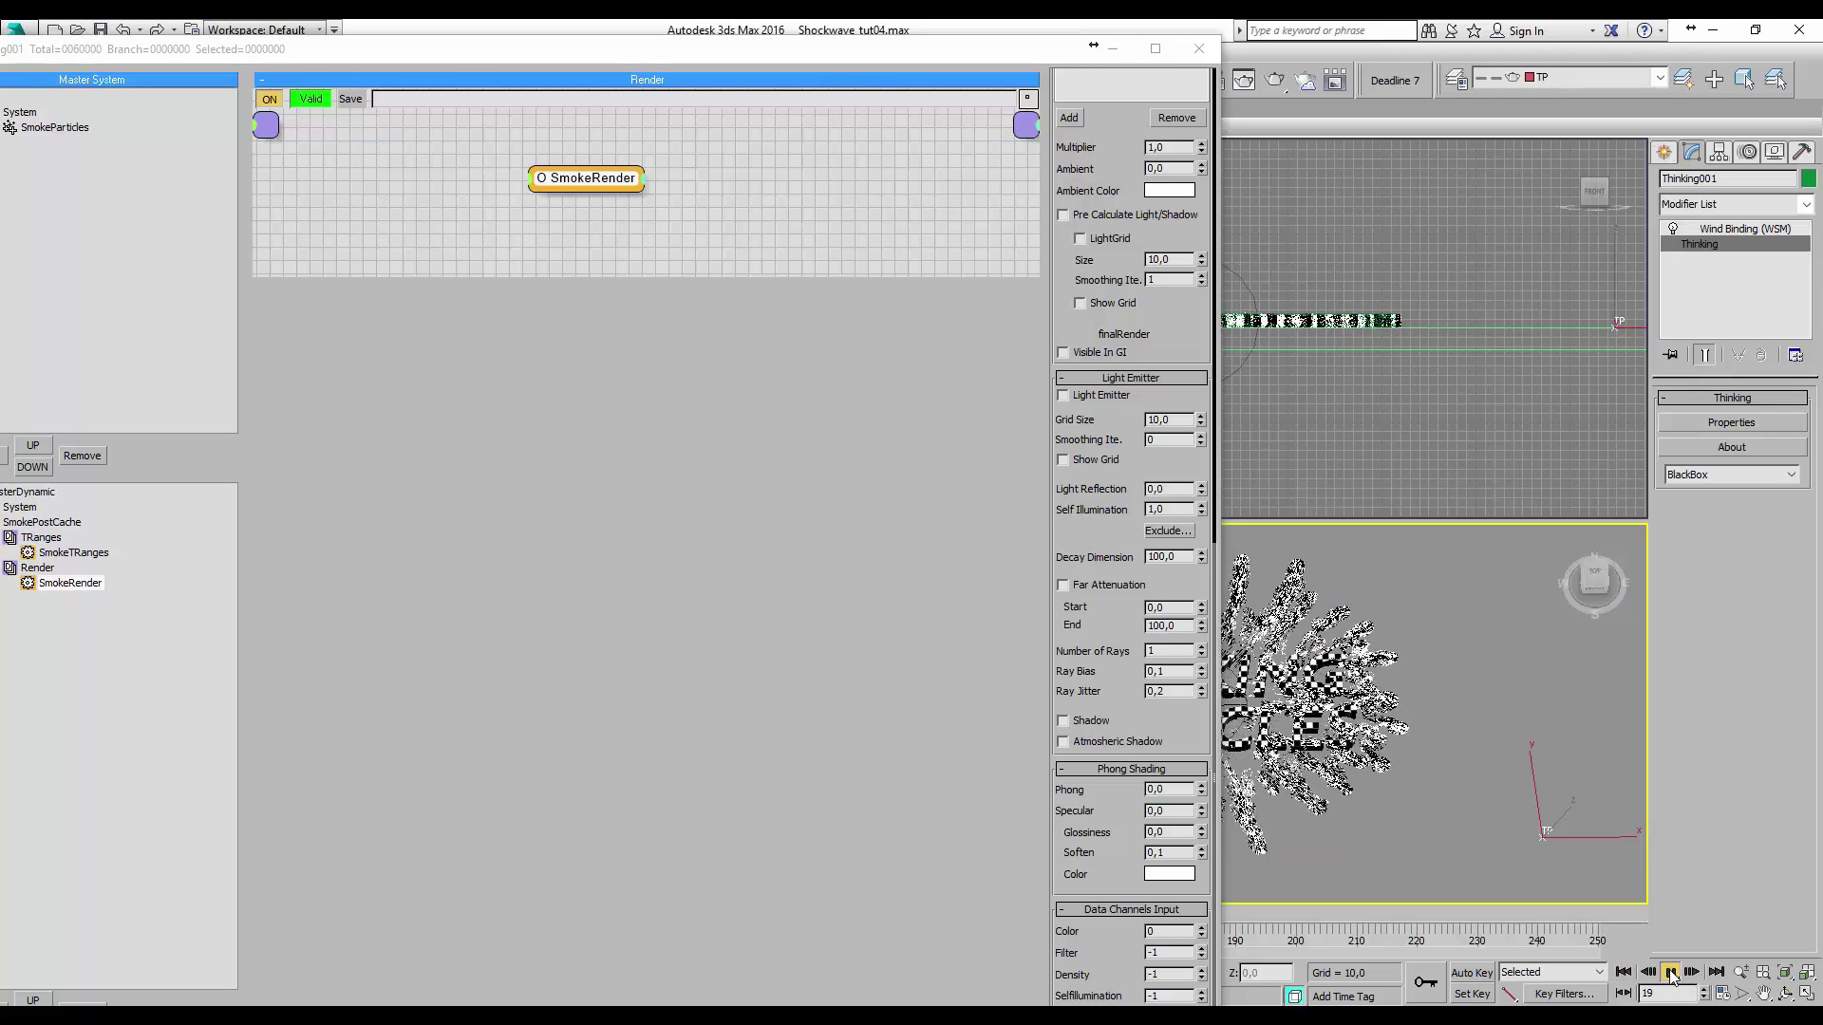
click(1669, 972)
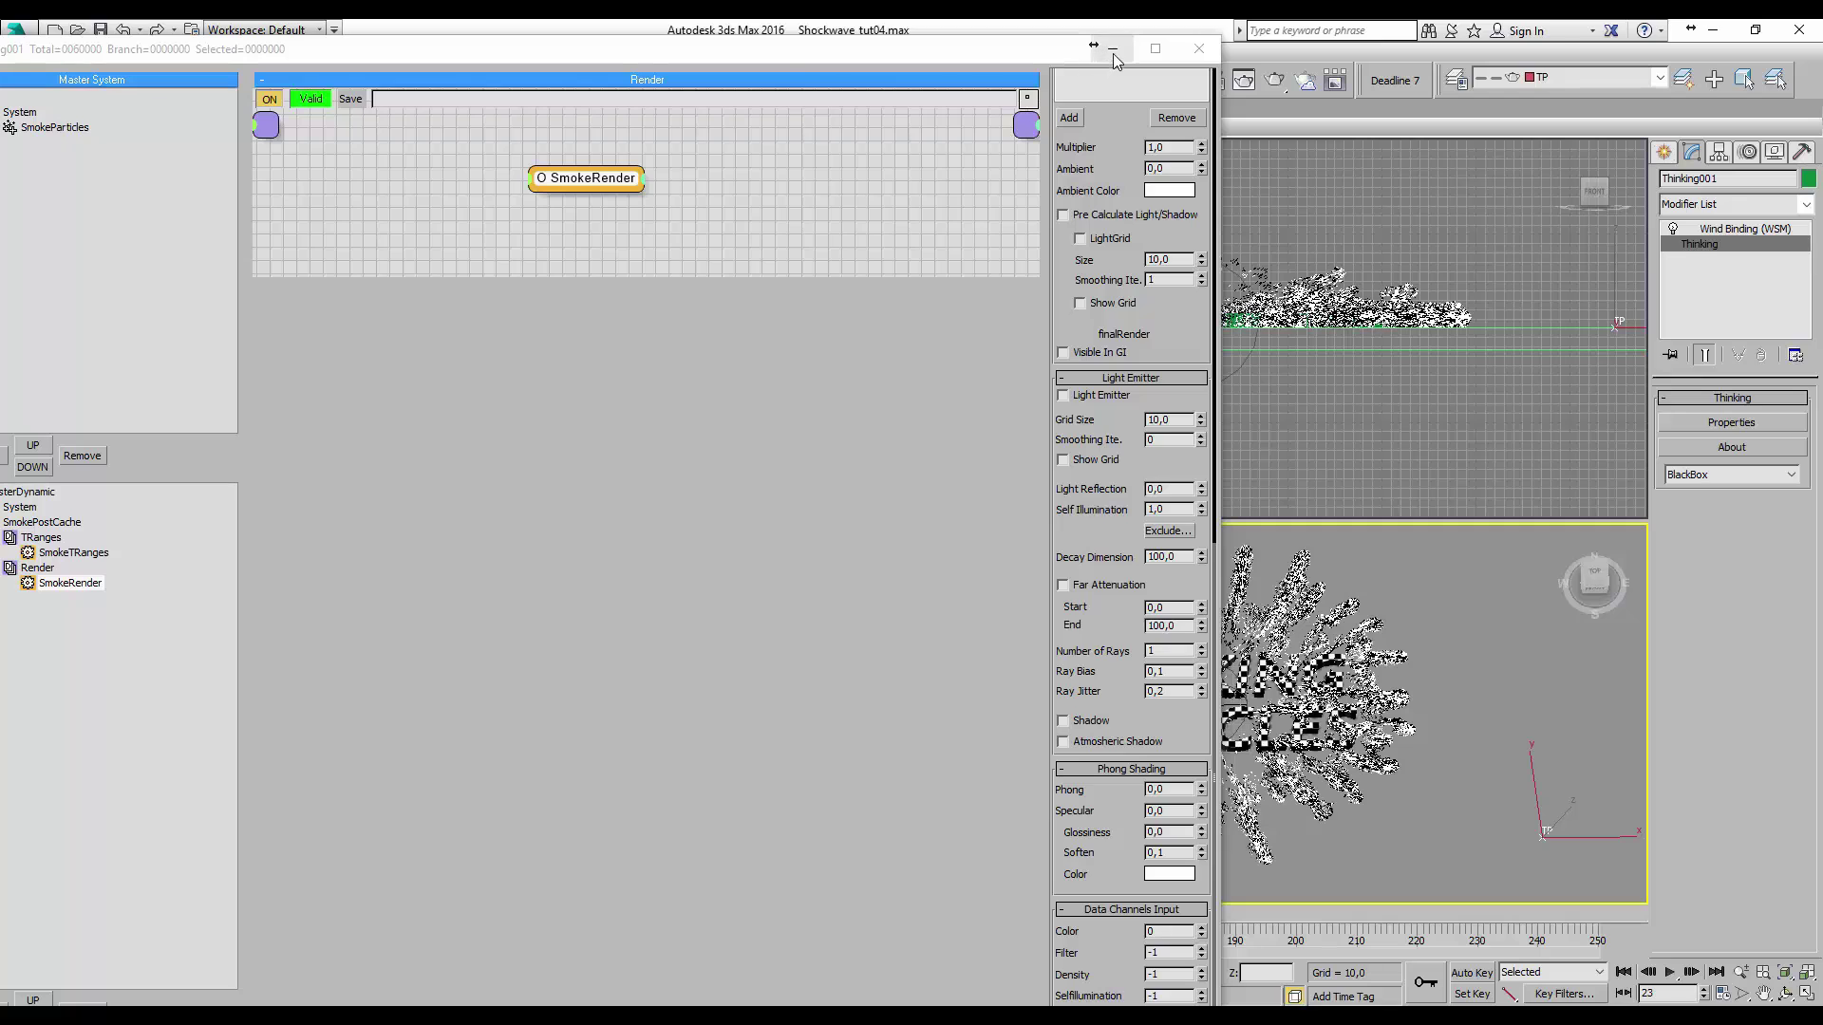
- Set the render output size to HDTV (video) at 1280x720
click(1113, 49)
click(1213, 81)
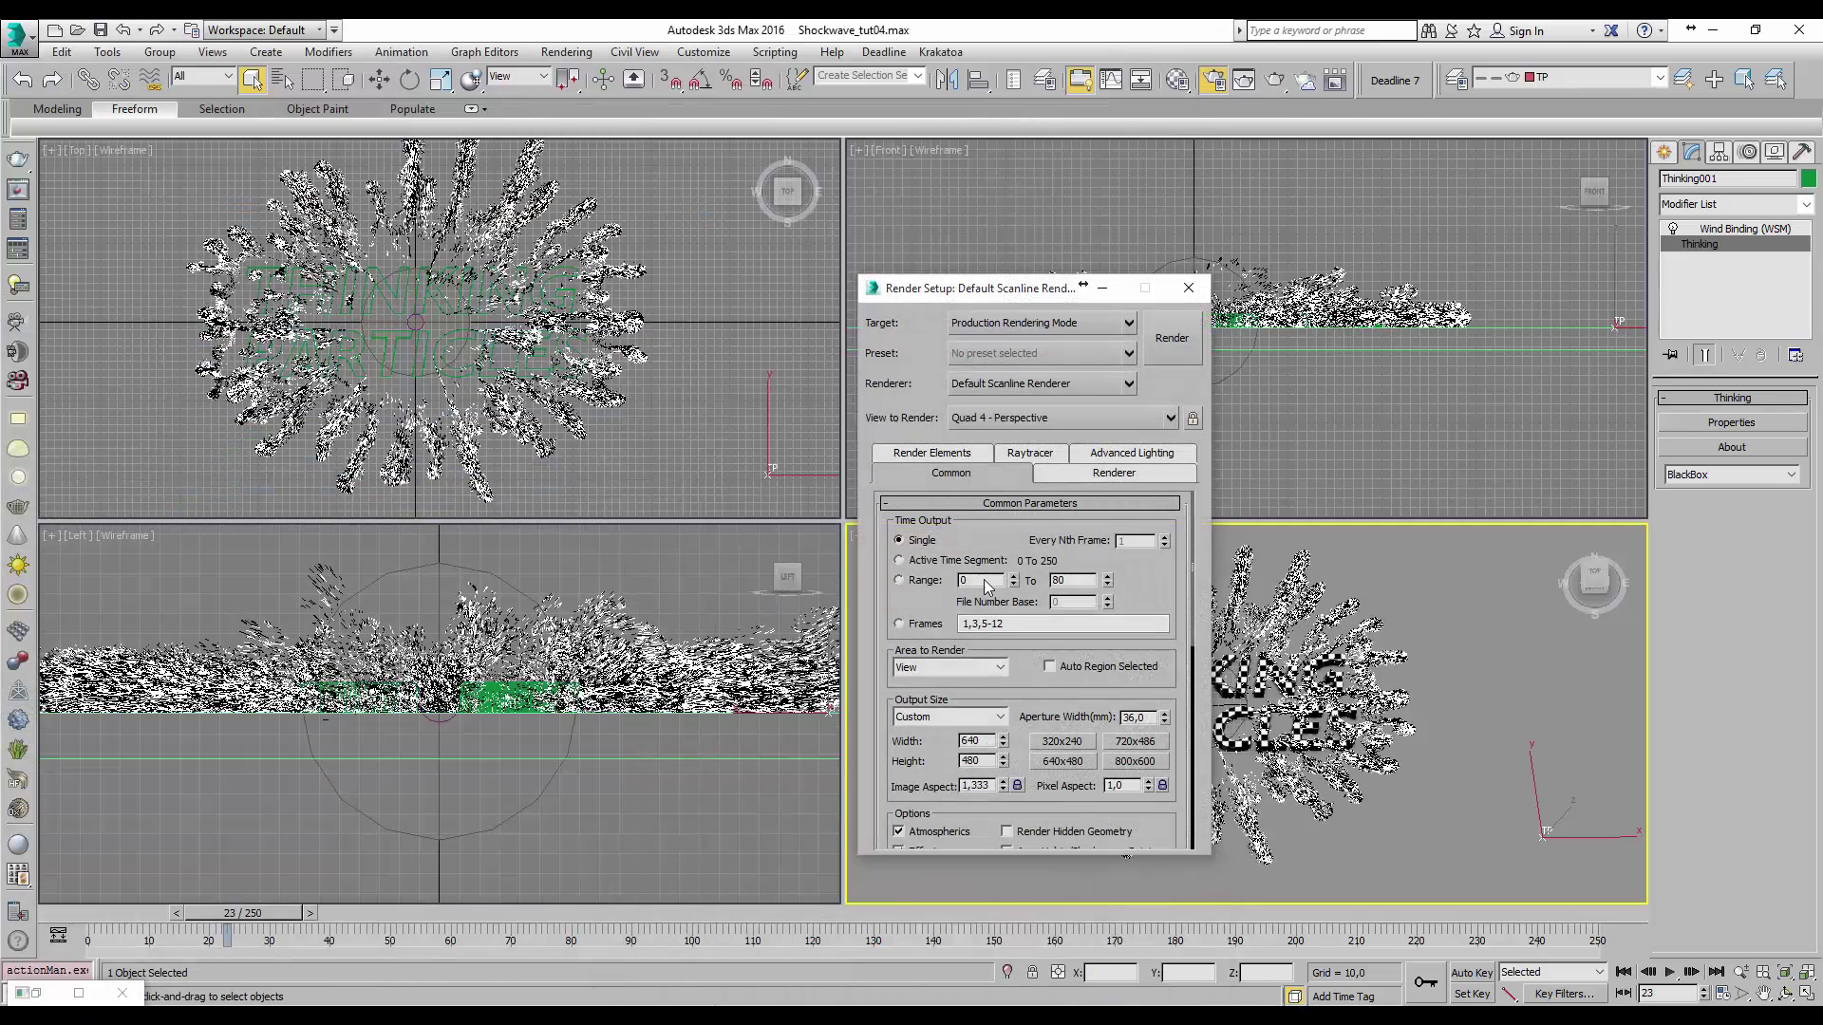
click(969, 717)
click(946, 957)
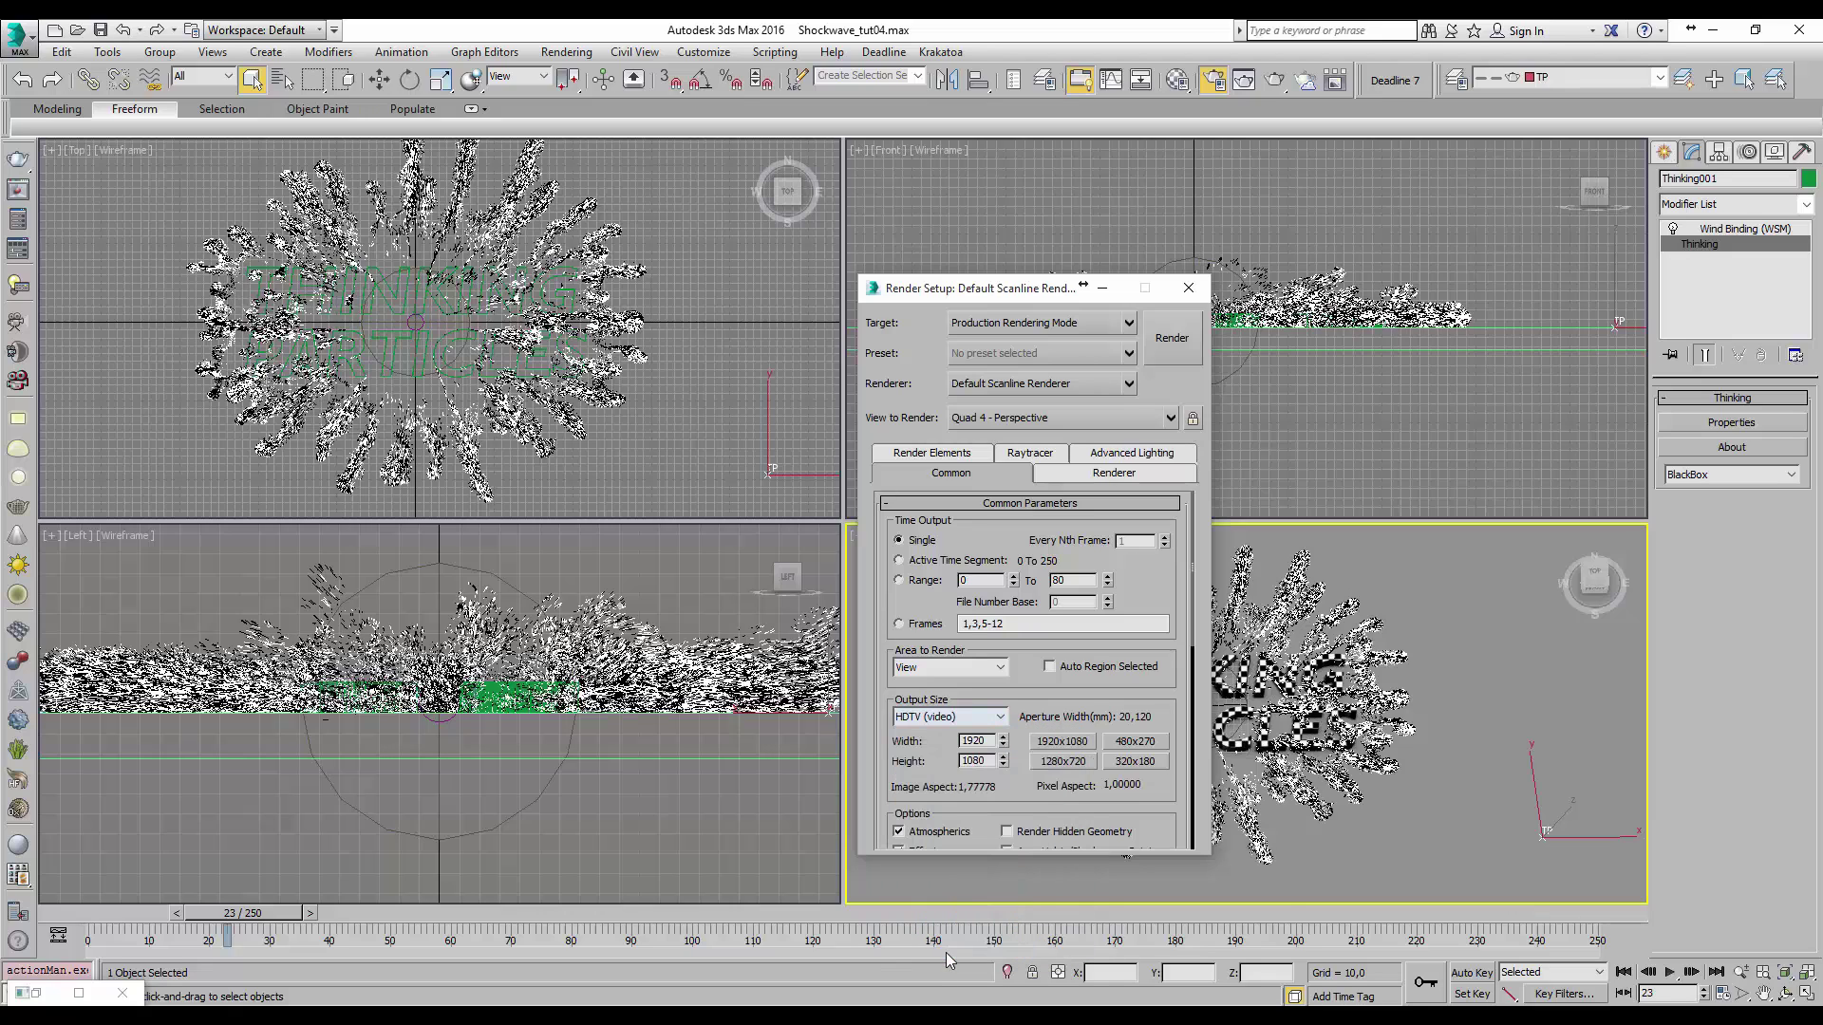
click(1062, 761)
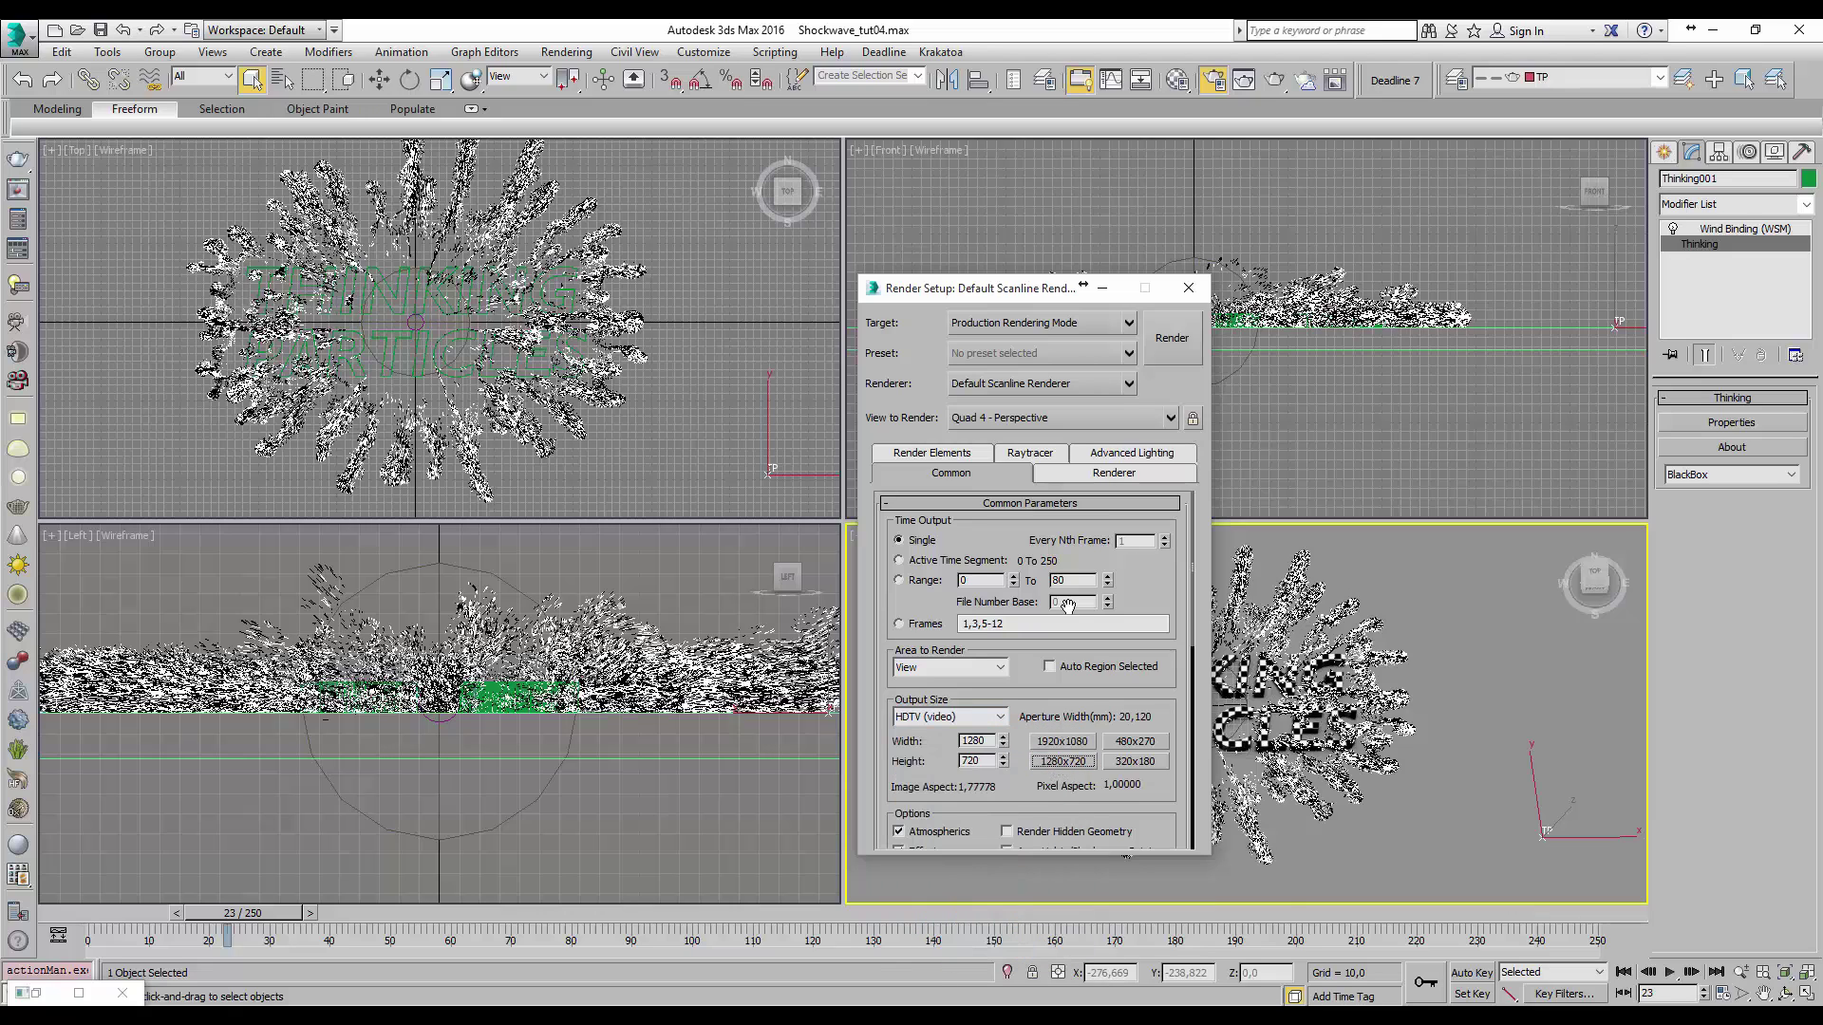
click(1188, 287)
- Show safe frames in the perspective viewport and fit the scene in the perspective and top views
click(911, 540)
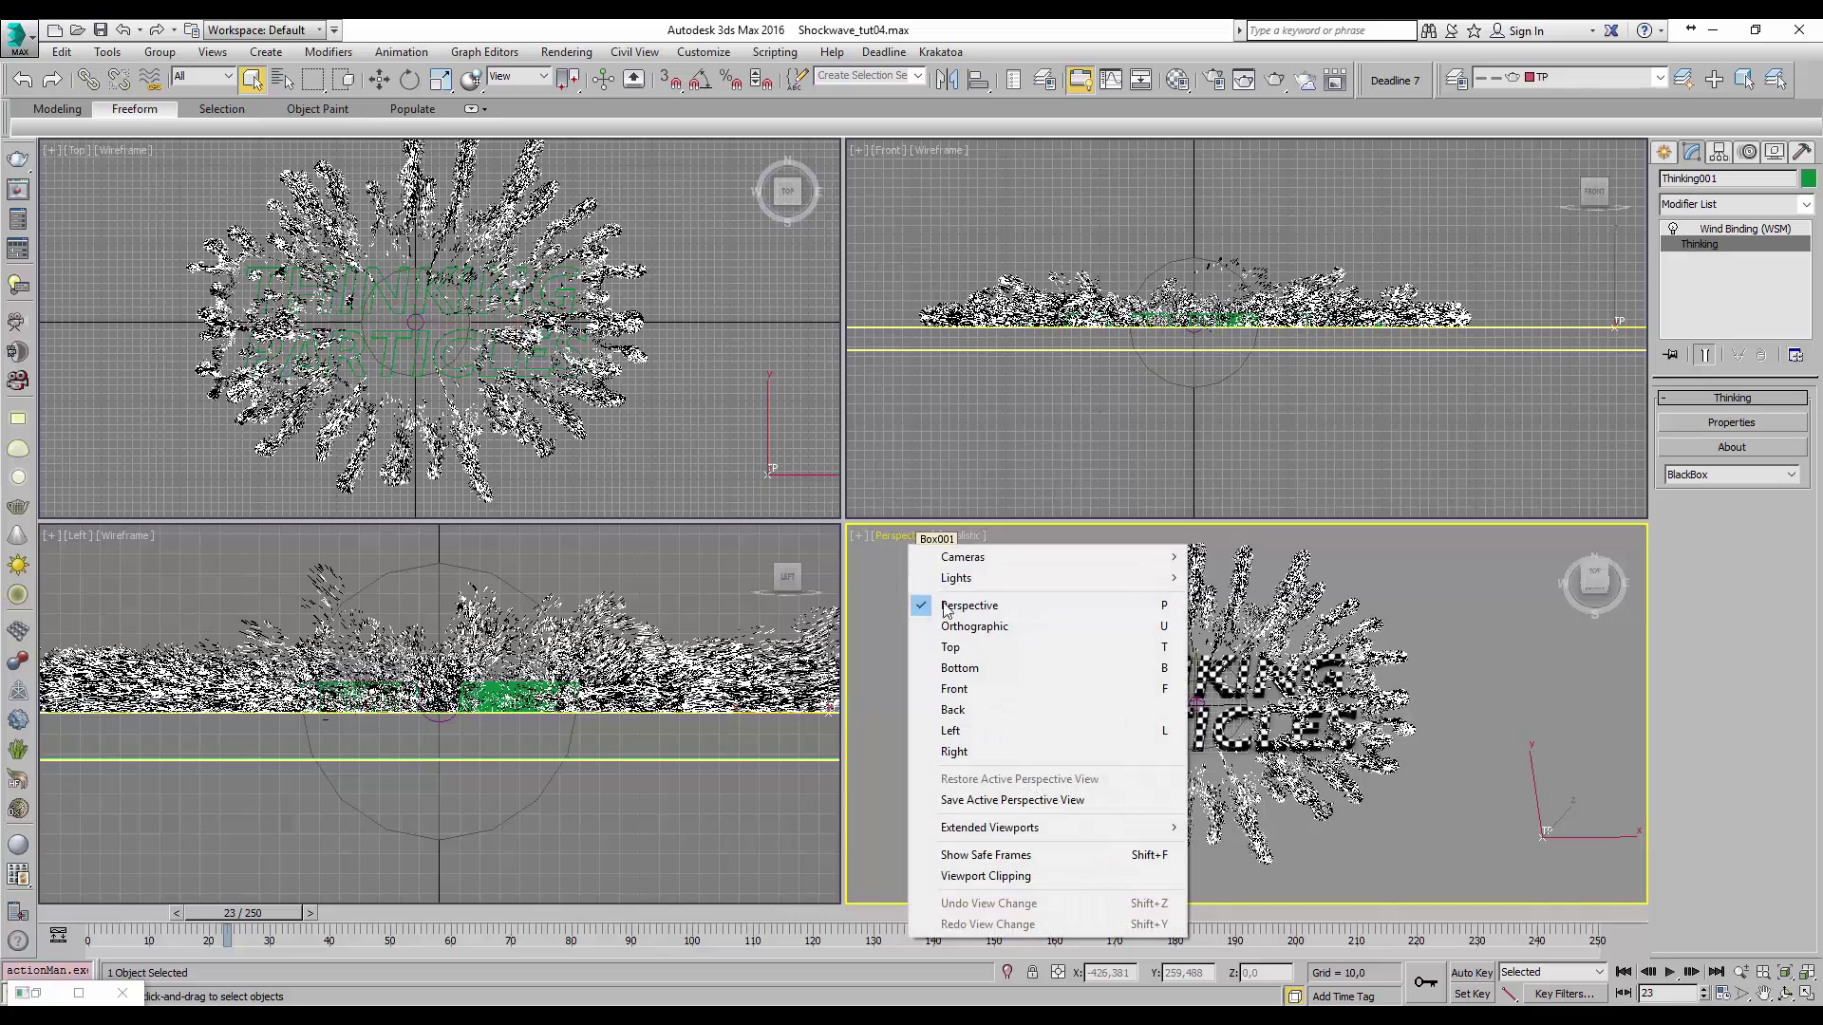
click(982, 856)
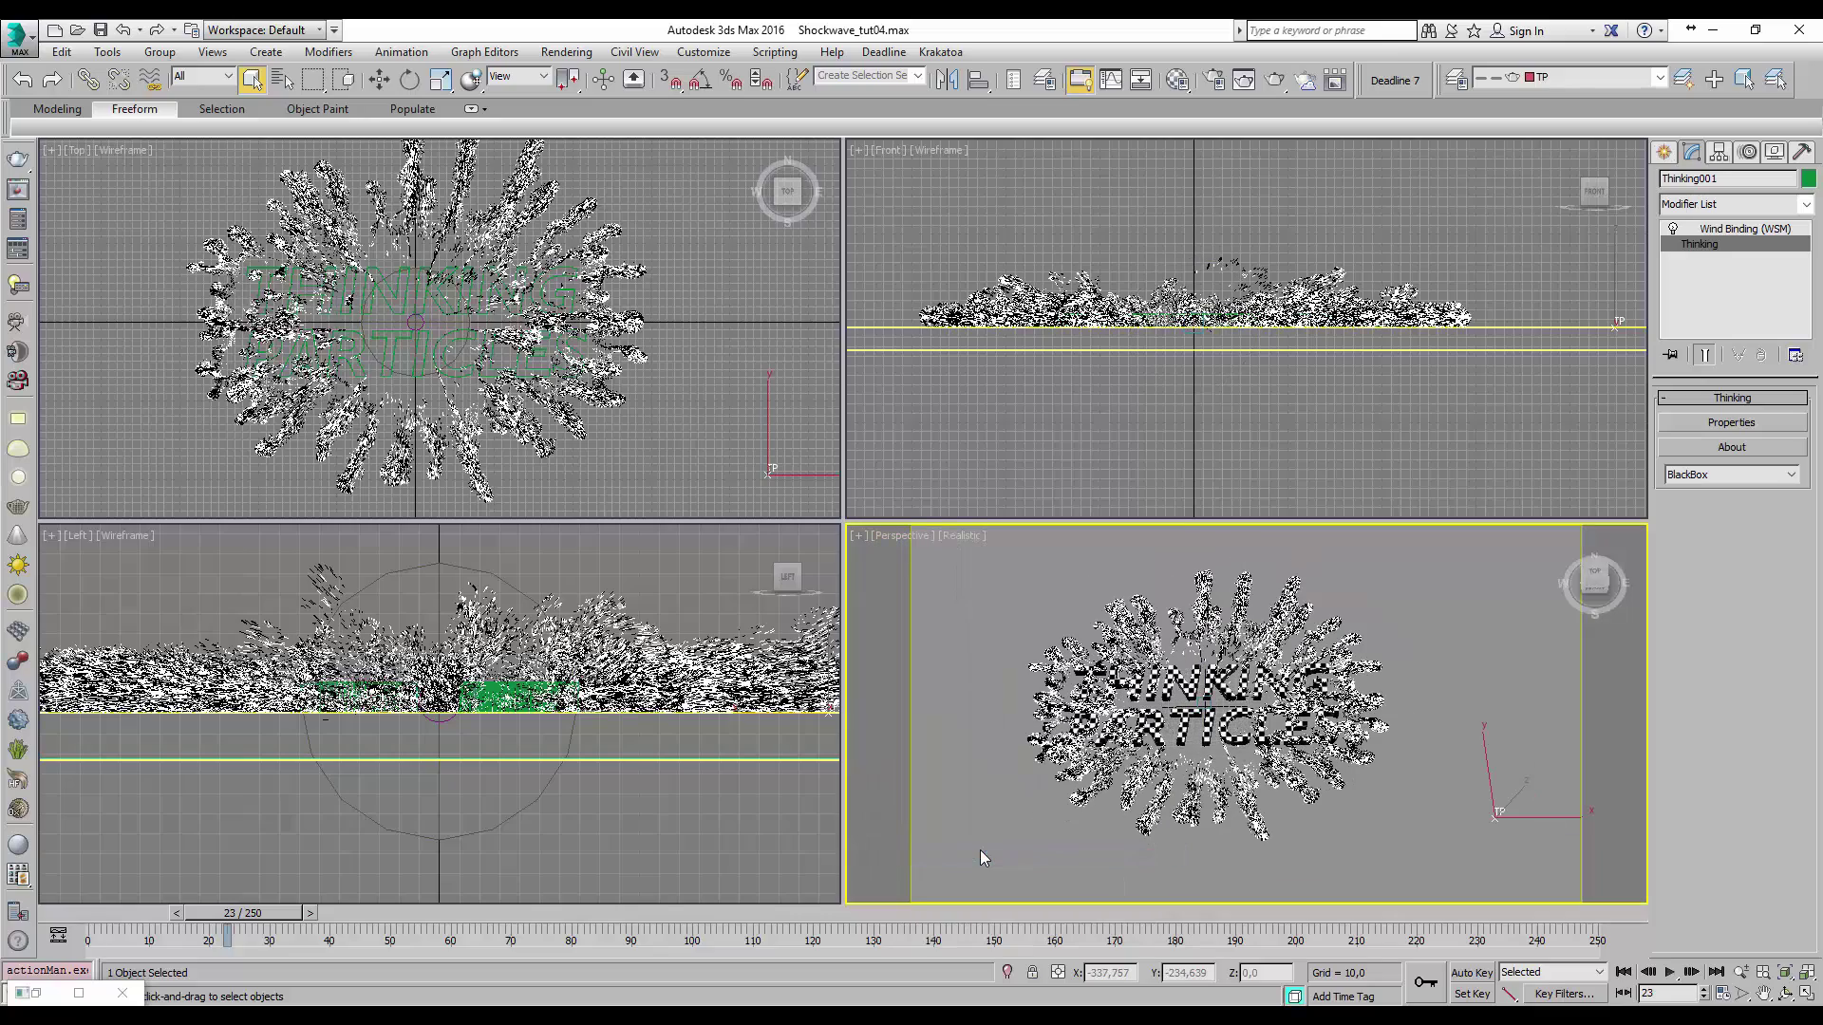
key(z)
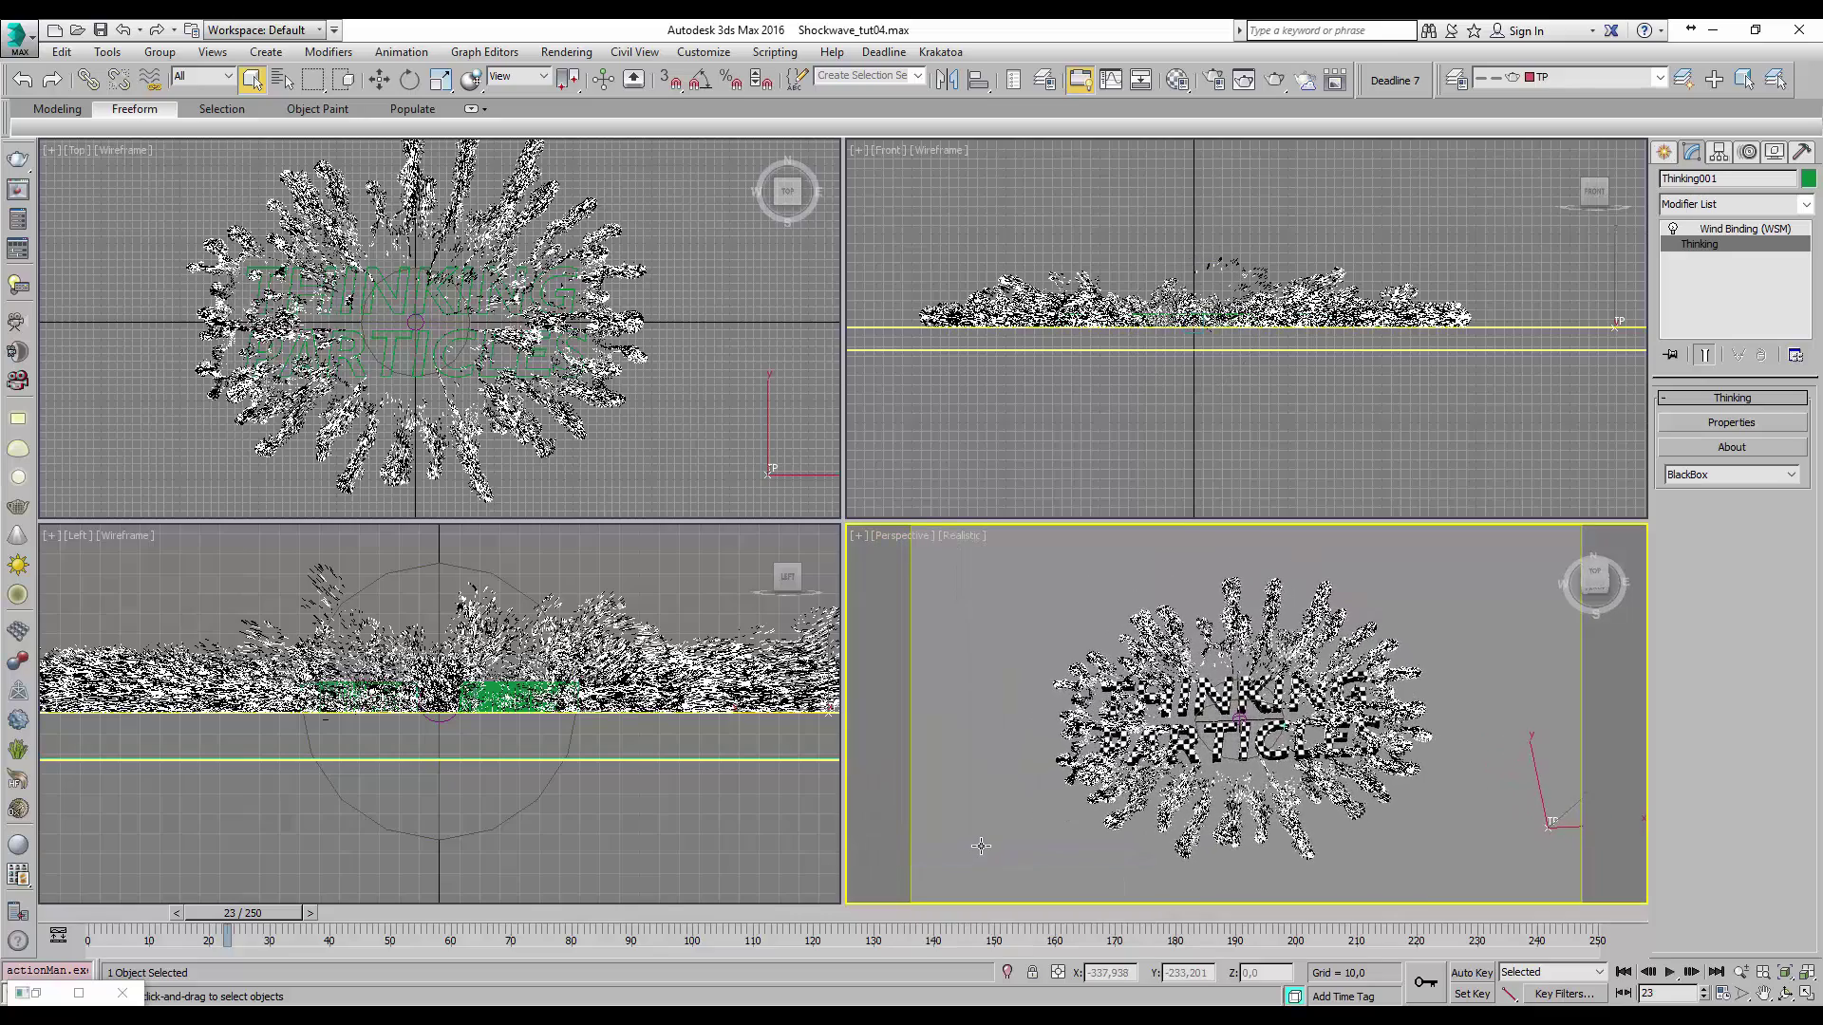
right_click(680, 465)
key(z)
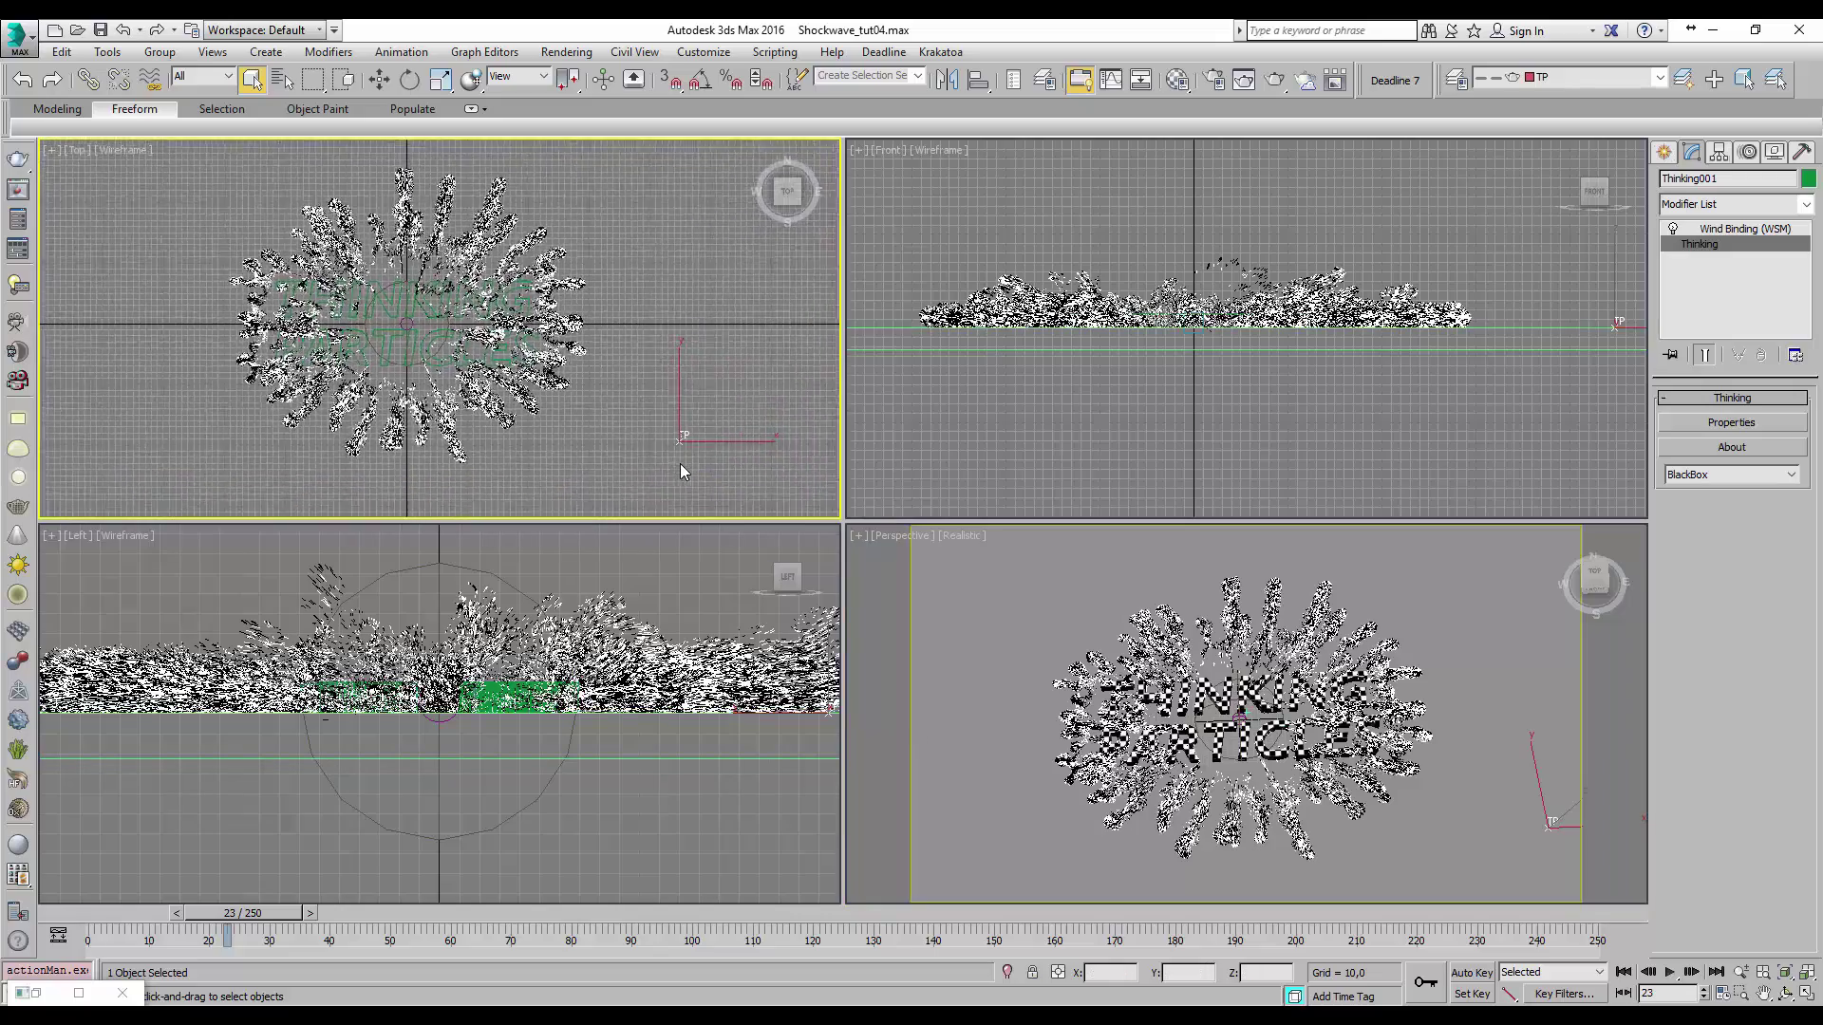
key(shift+f)
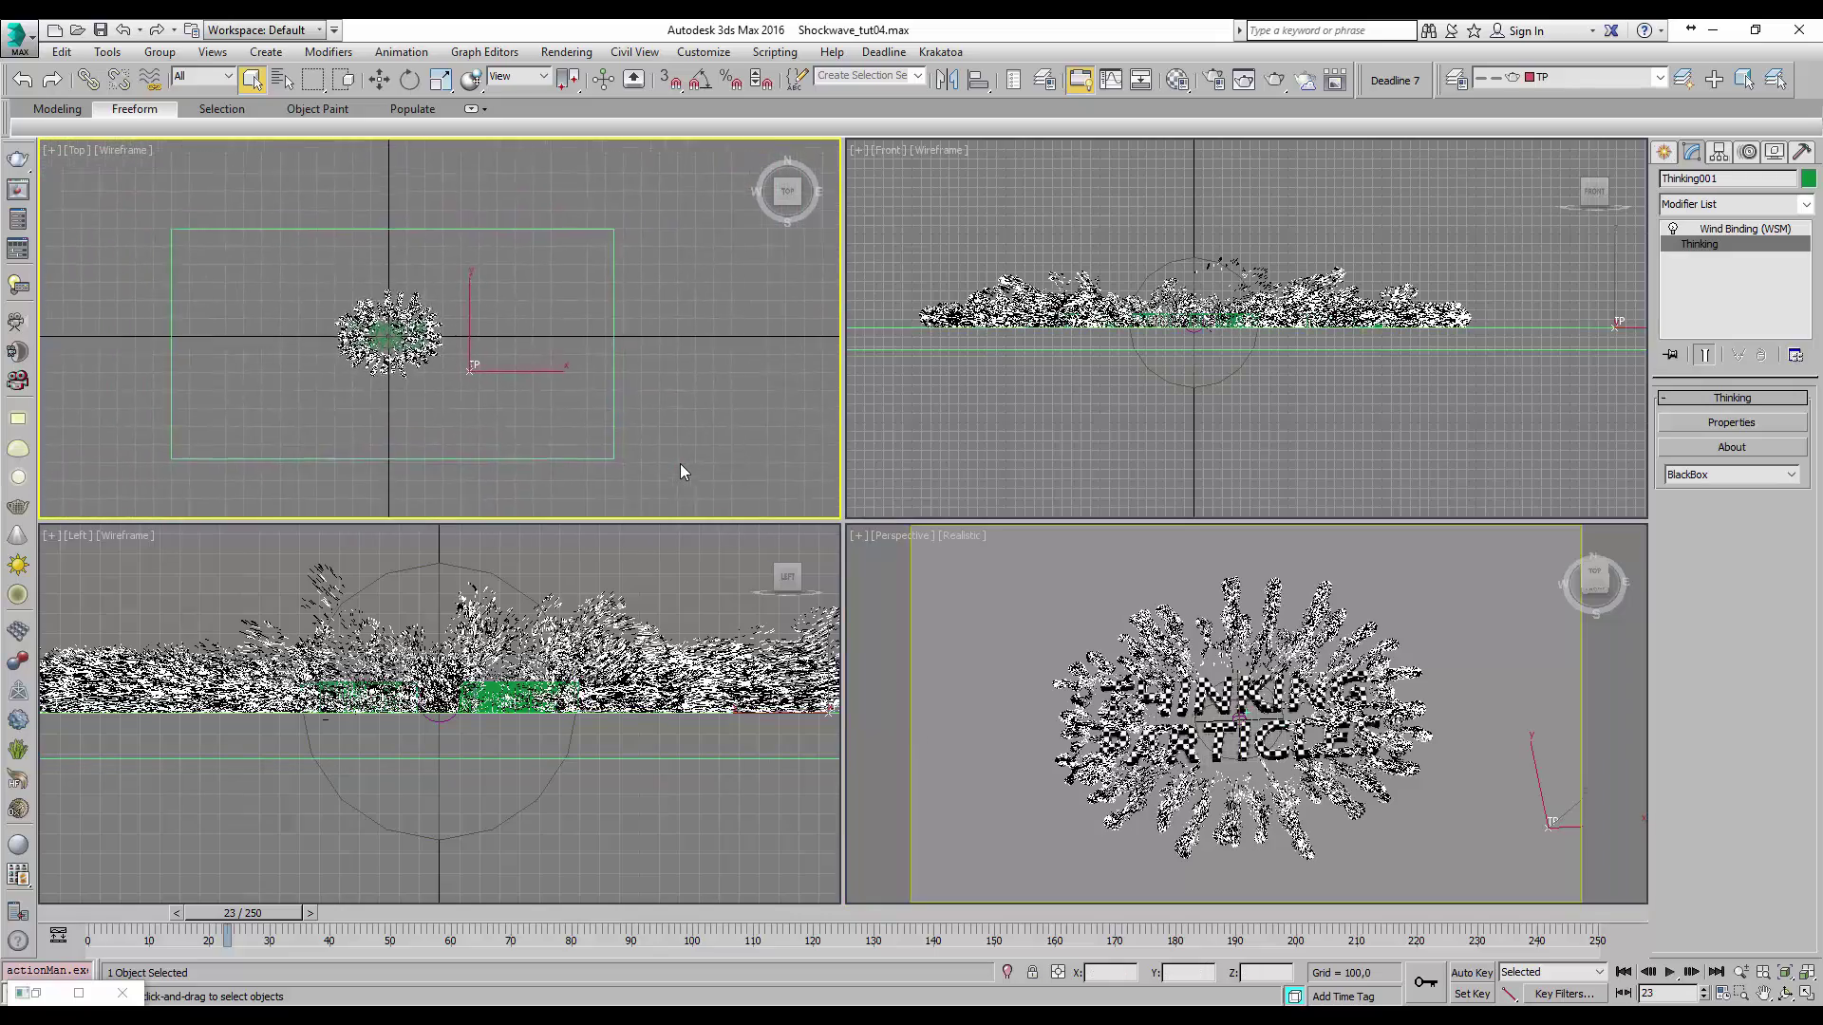
- Create a standard Target Direct light in the top view, from beyond the ground box's upper-right corner to the 3D text
click(1663, 155)
click(1714, 183)
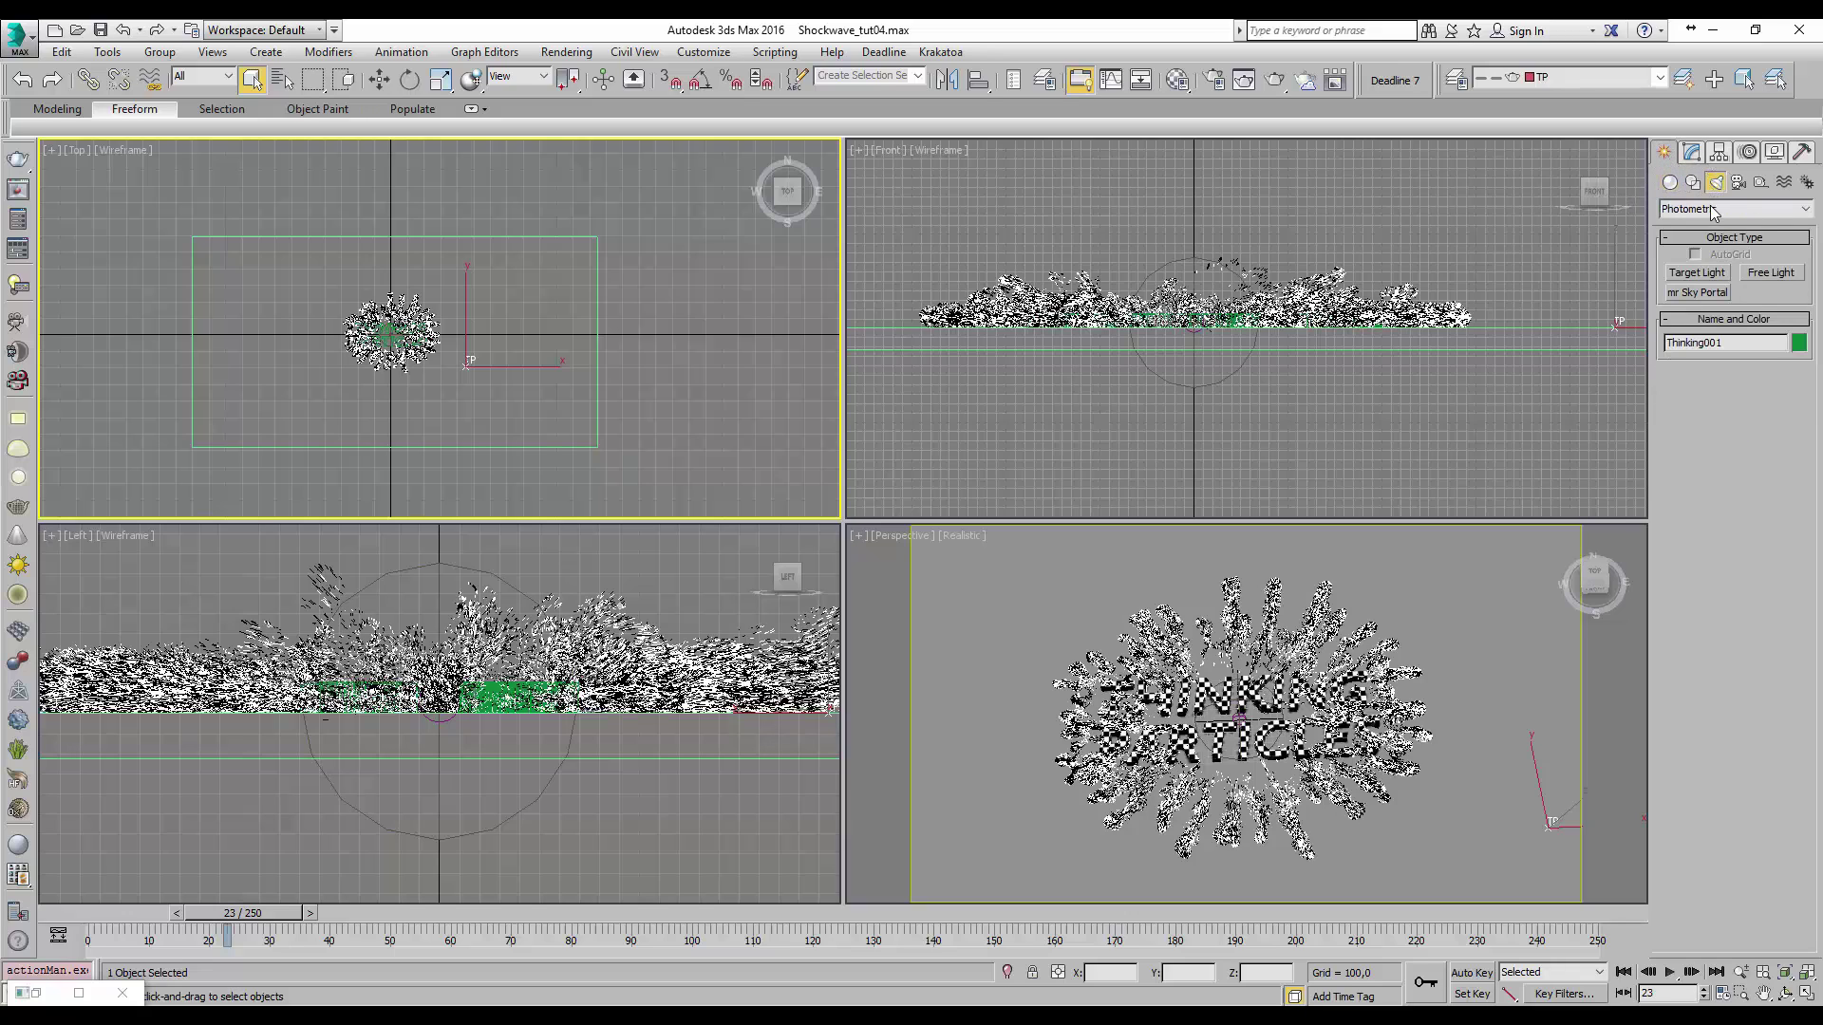
click(1713, 210)
click(1708, 238)
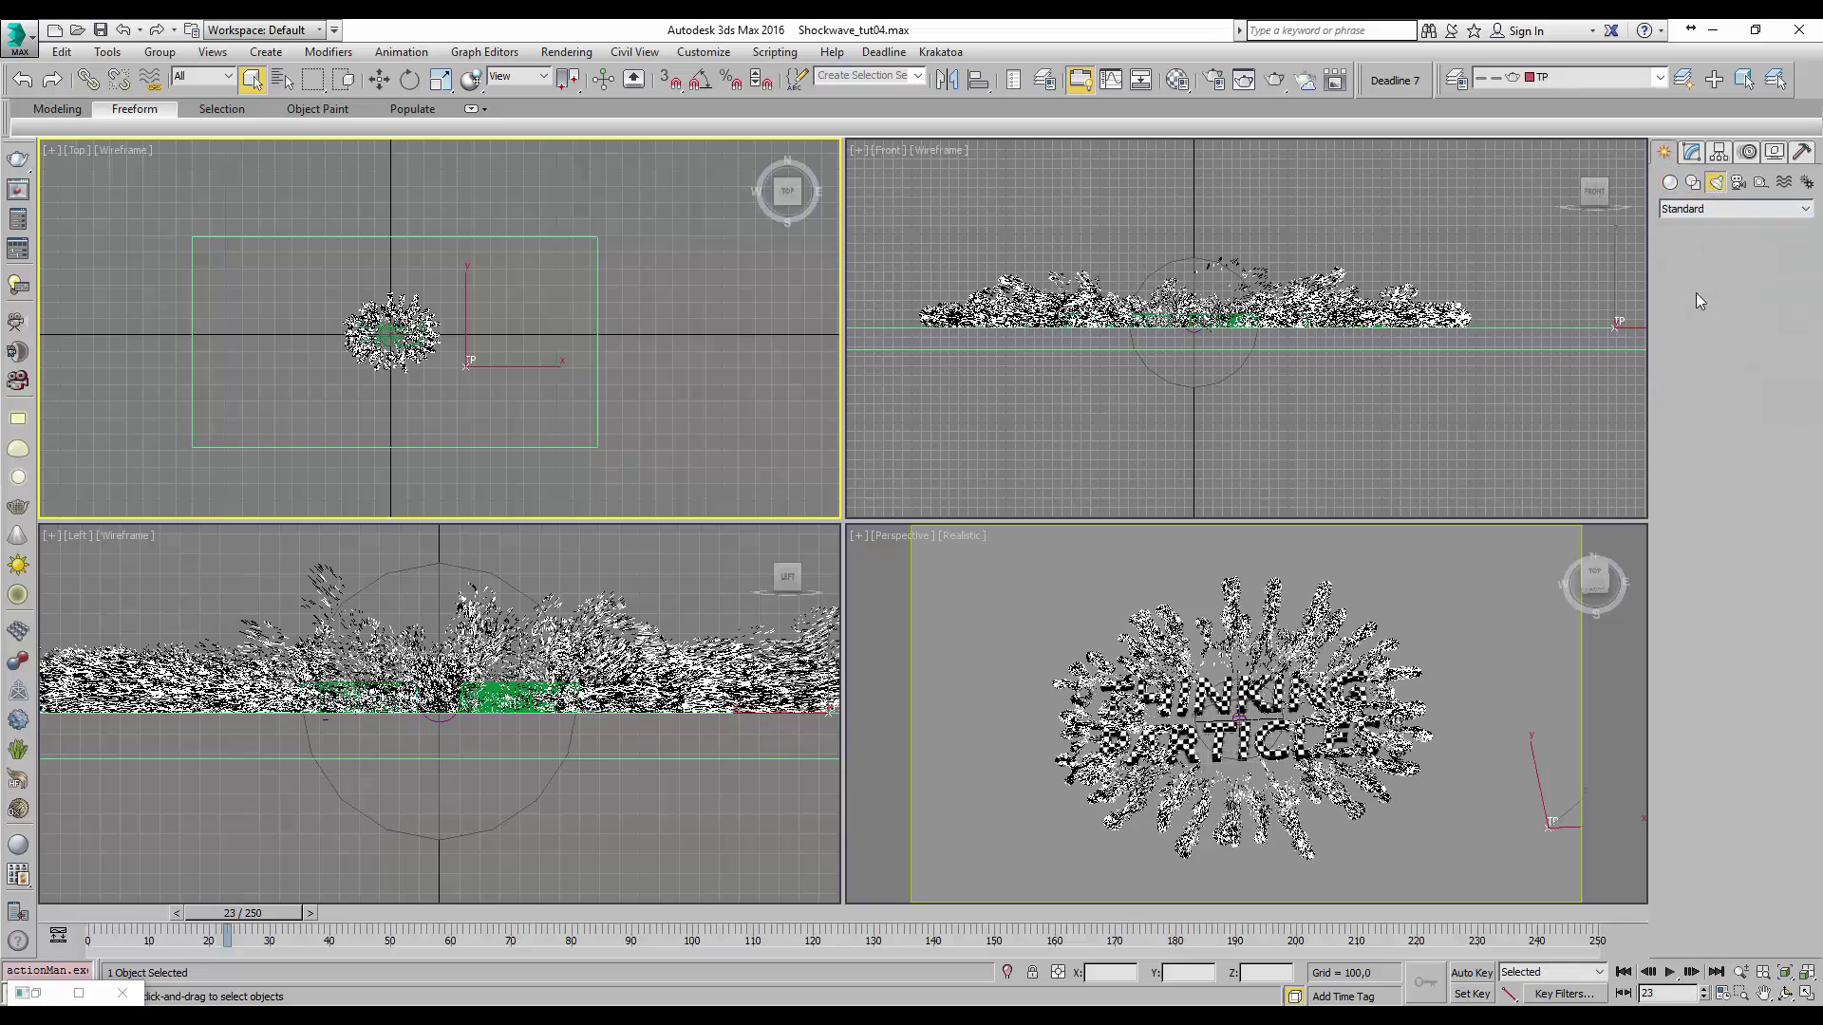
click(1698, 294)
drag(679, 179, 680, 190)
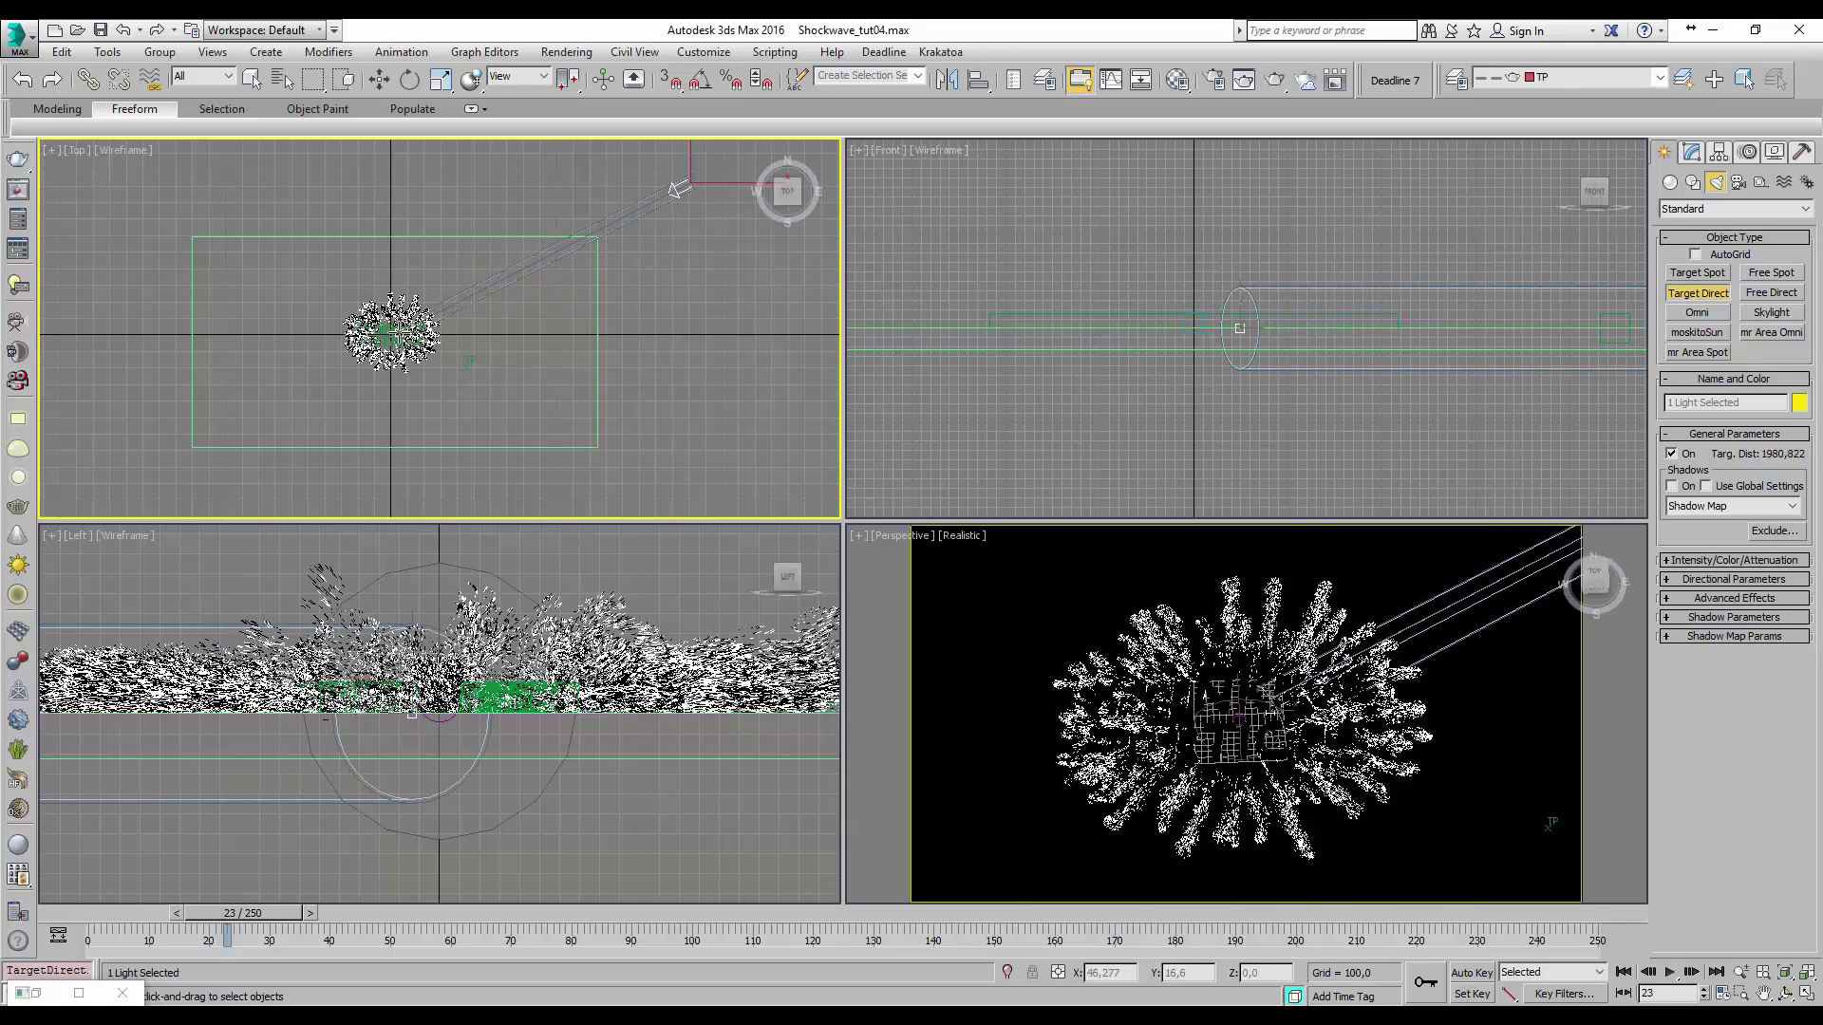
- Create a new layer named Lights and move the selected direct light onto it
click(1683, 79)
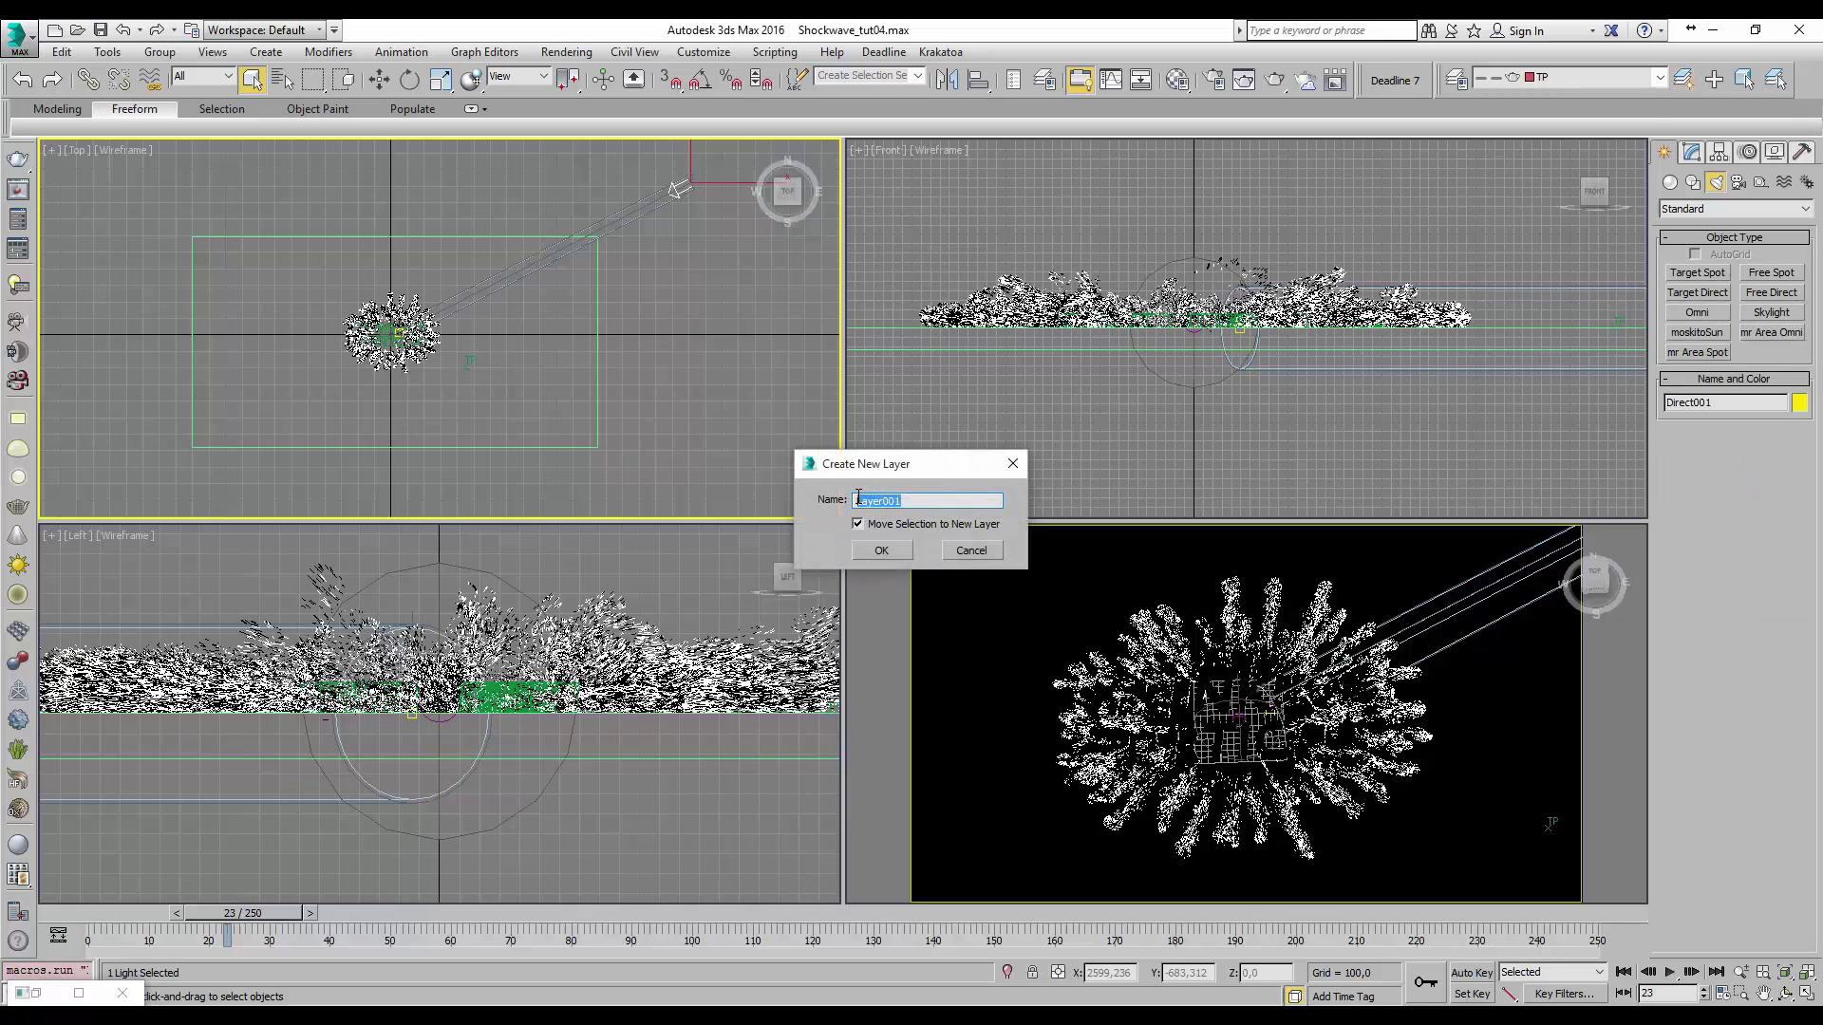
text(Lights)
click(881, 550)
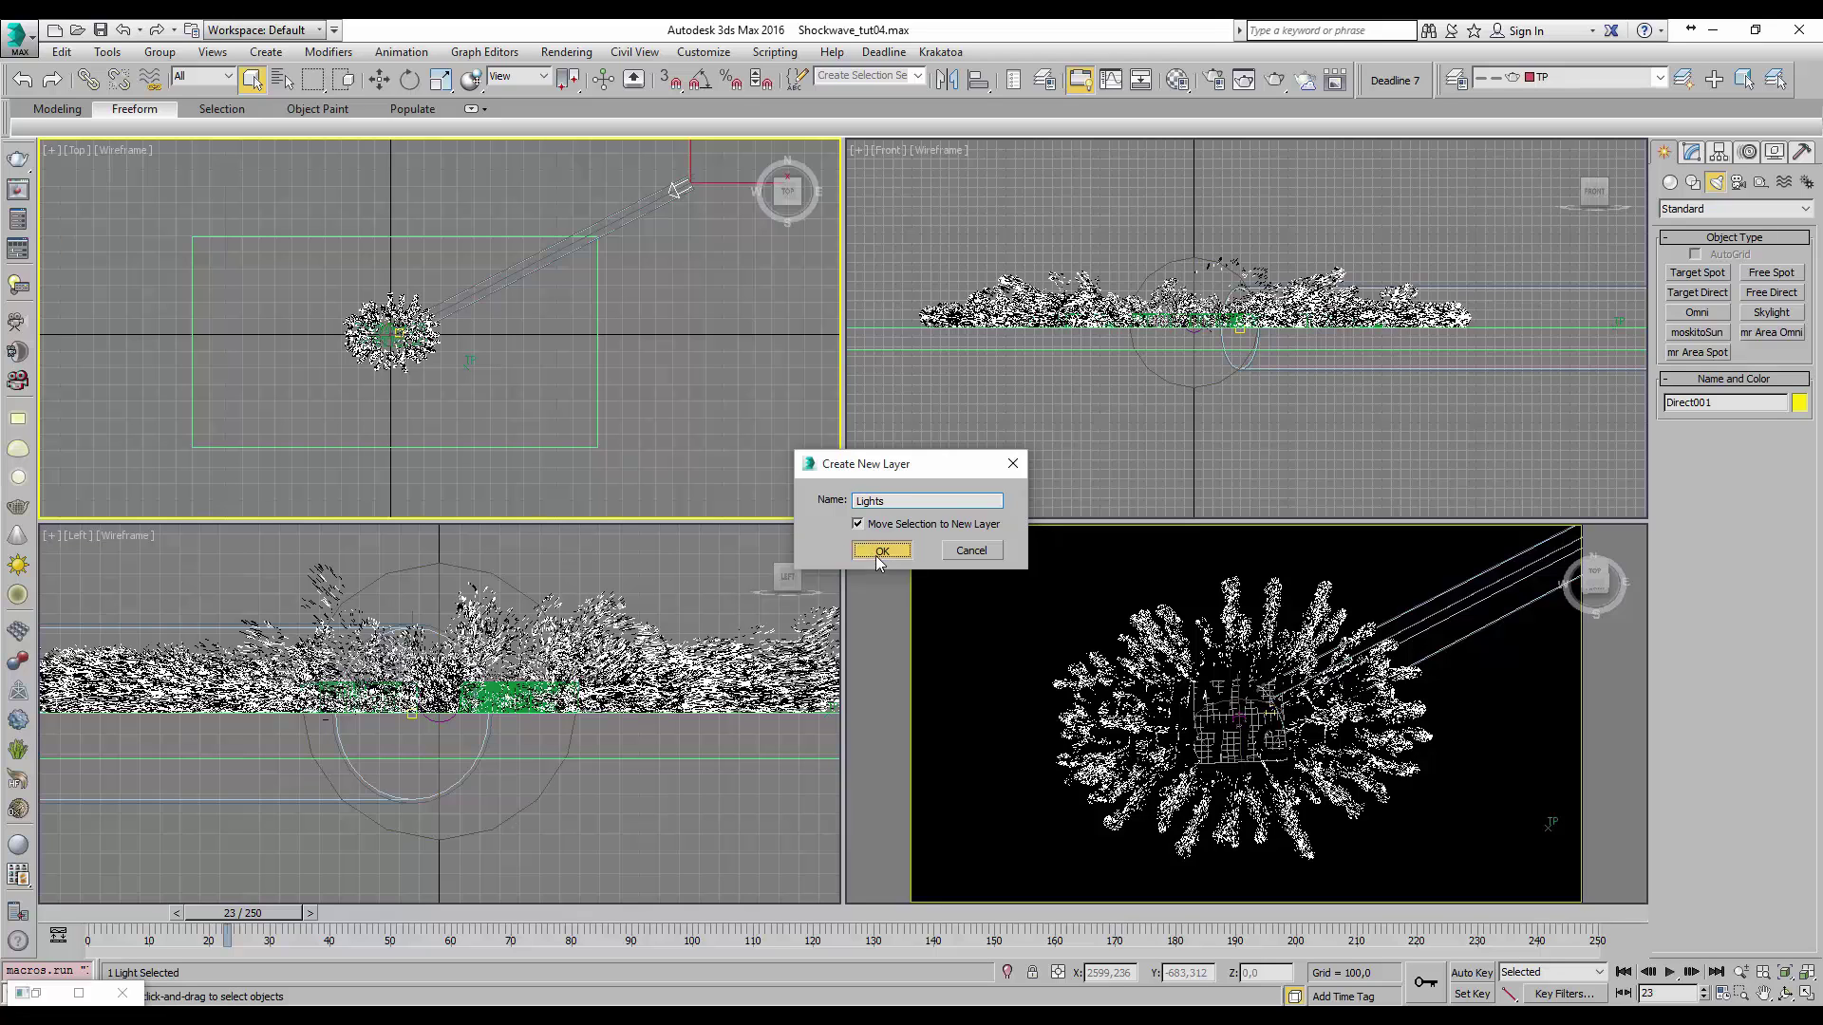
- Raise the direct light in the front view to a height of about 632 so it shines down on the text
right_click(1156, 462)
key(z)
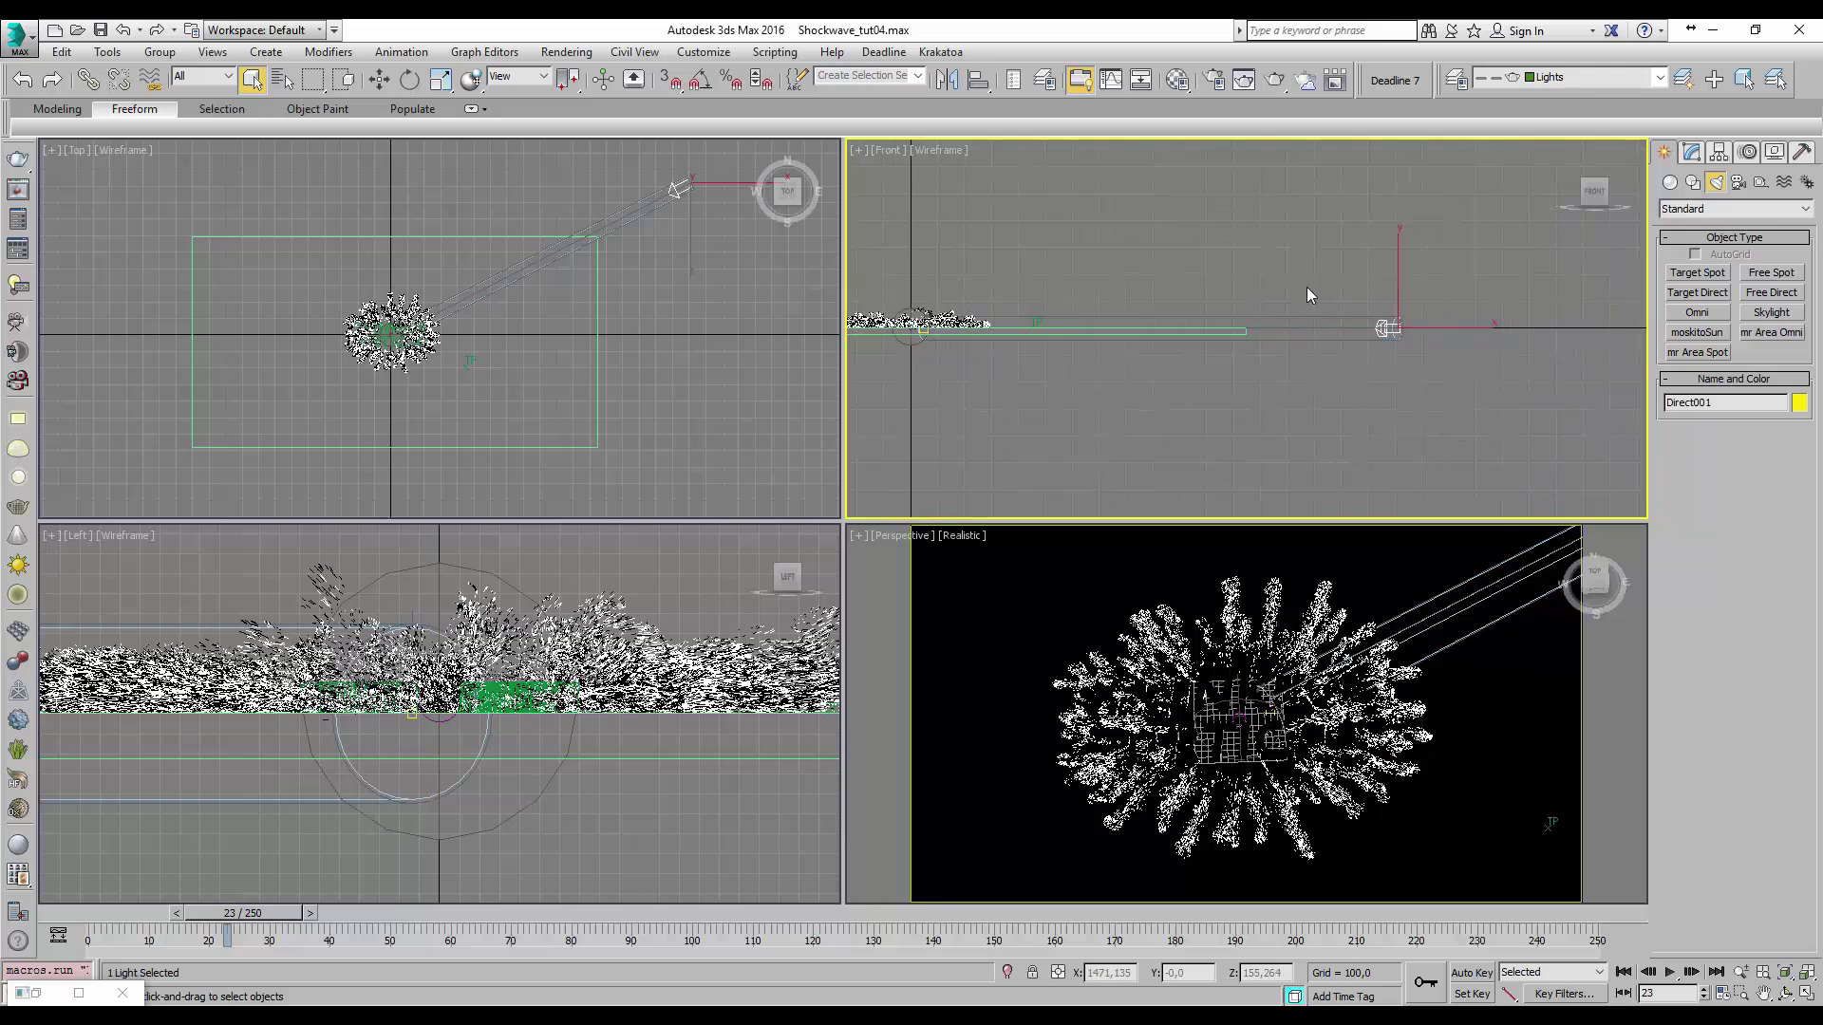
key(w)
drag(1395, 262, 1380, 90)
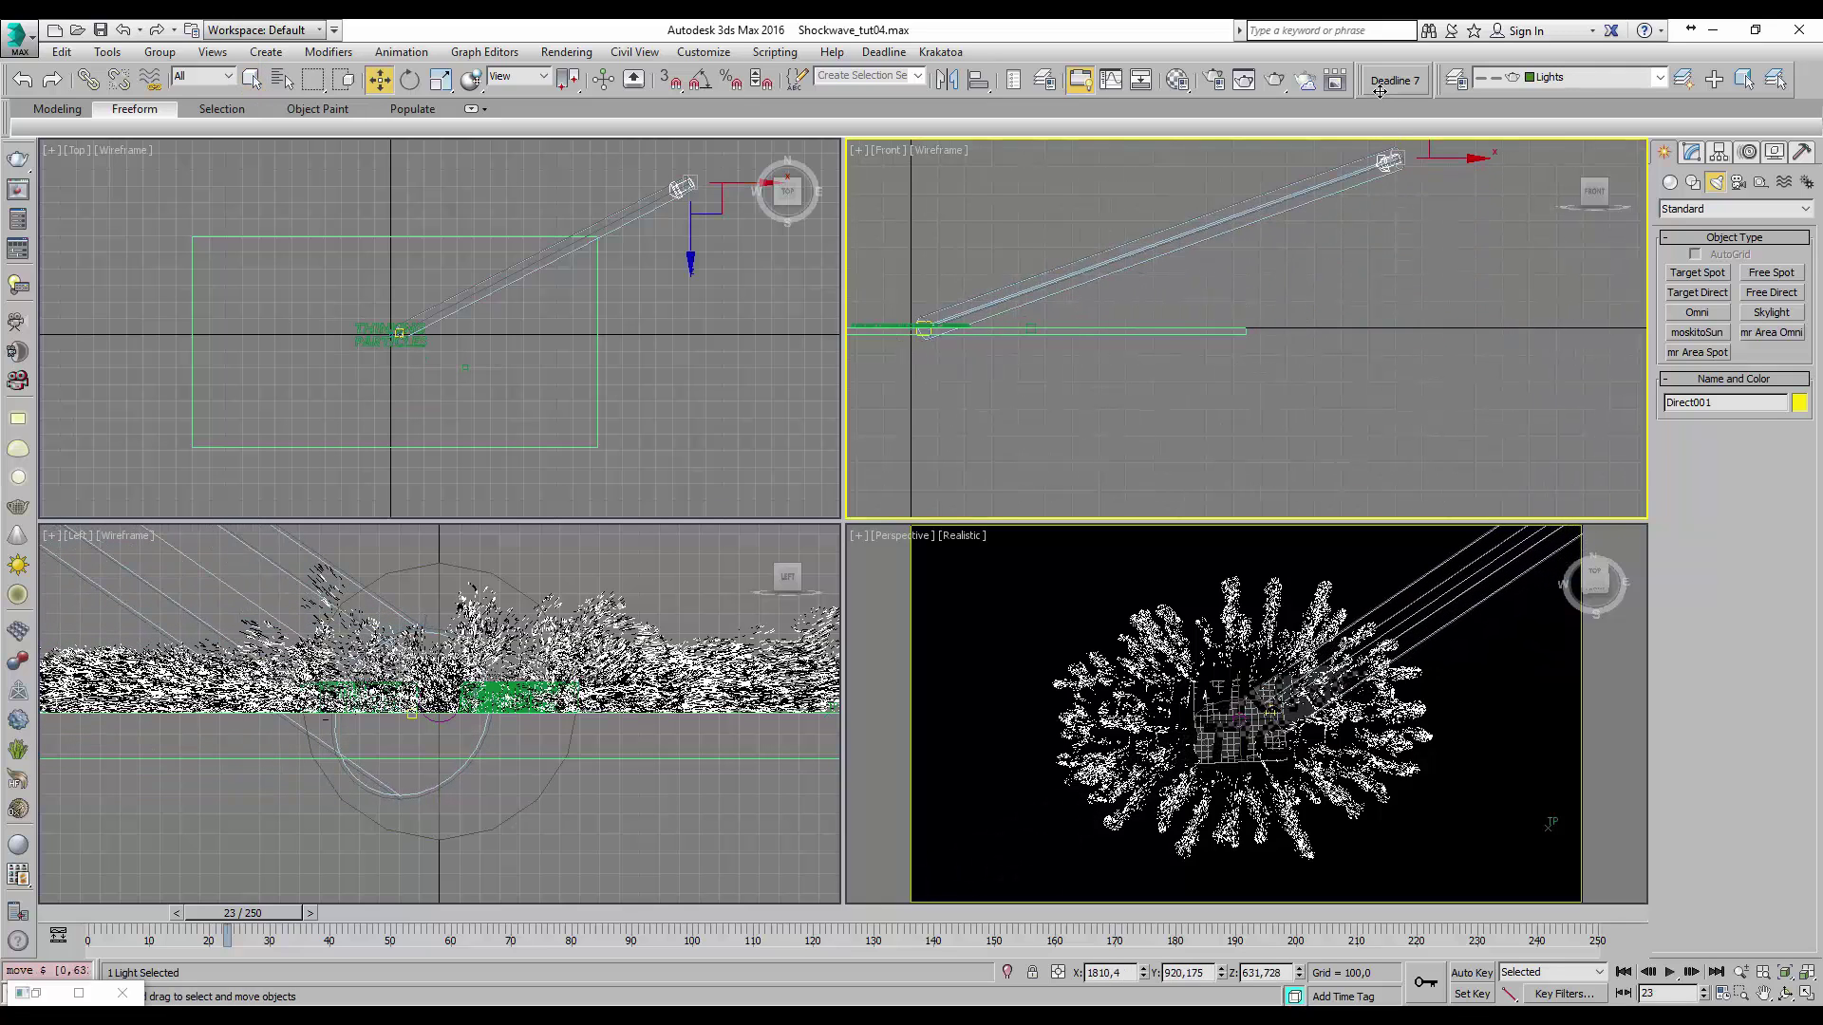
- Turn on shadows and atmosphere shadows for the direct light and set its Hotspot/Beam to 600
click(1691, 152)
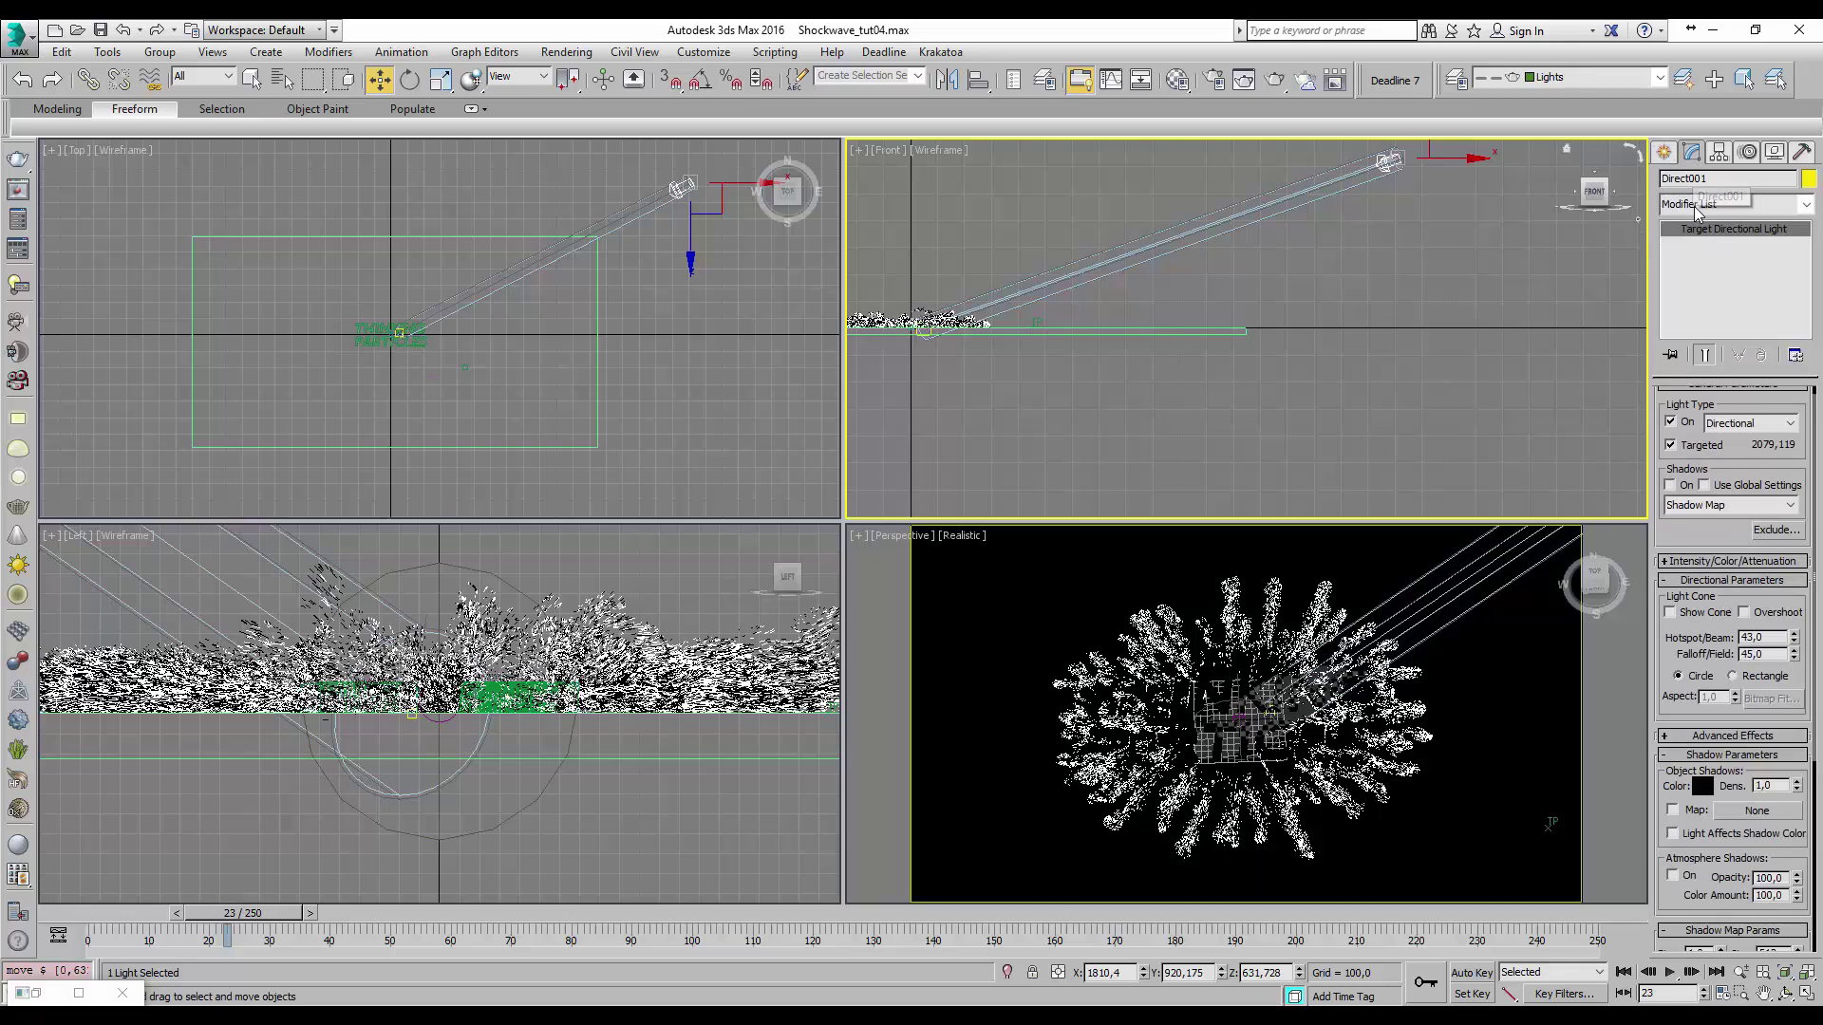
click(1671, 486)
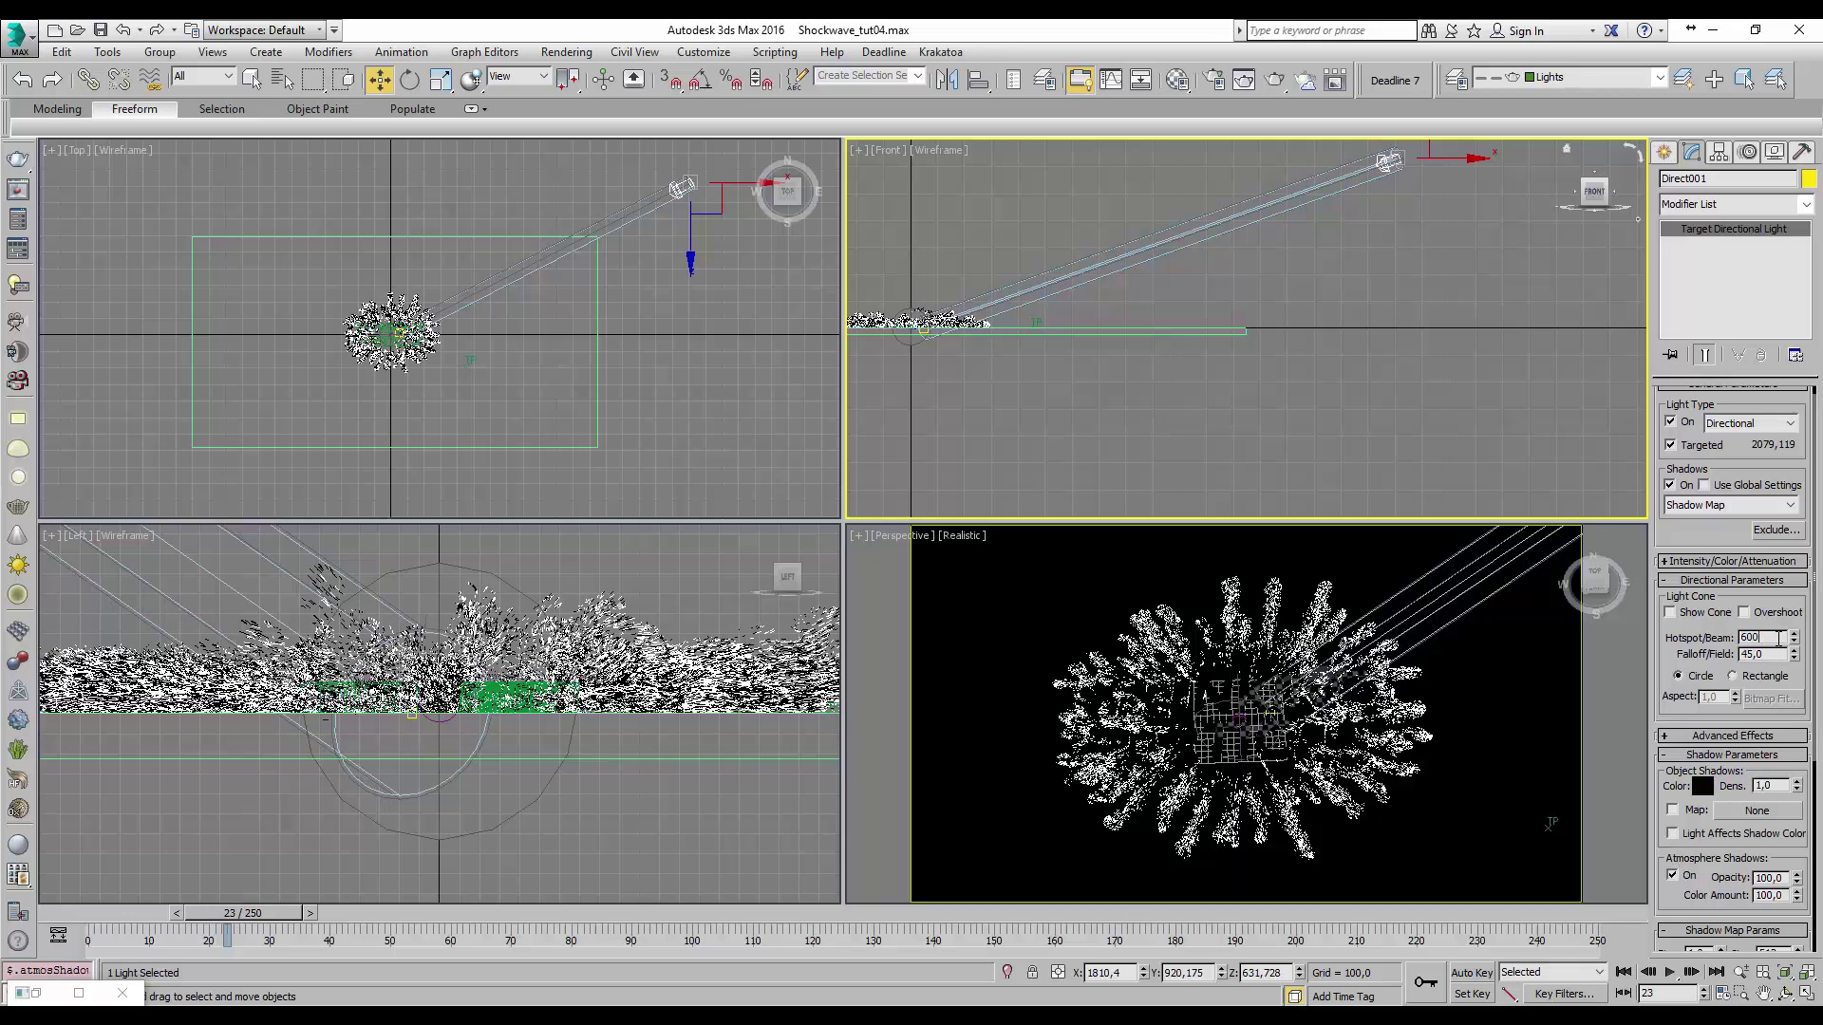
key(Return)
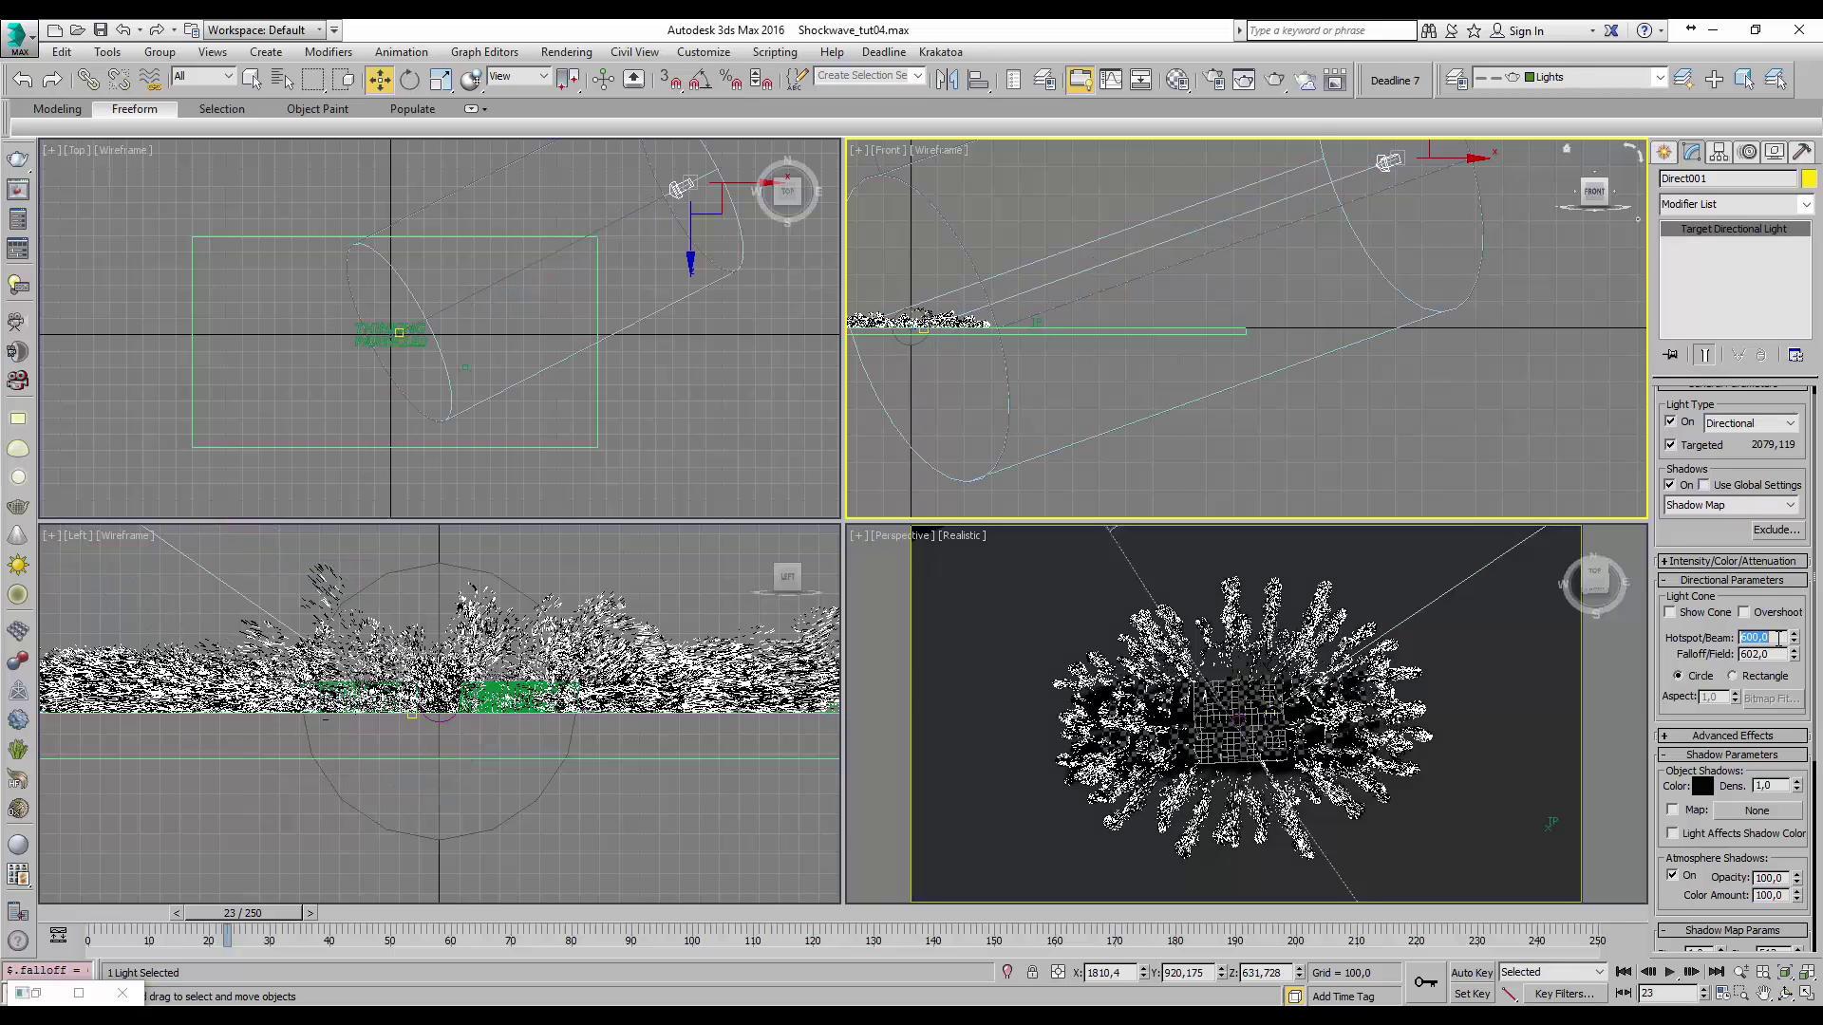
- Render the perspective view at frame 23 to check the lighting and shadows
right_click(927, 712)
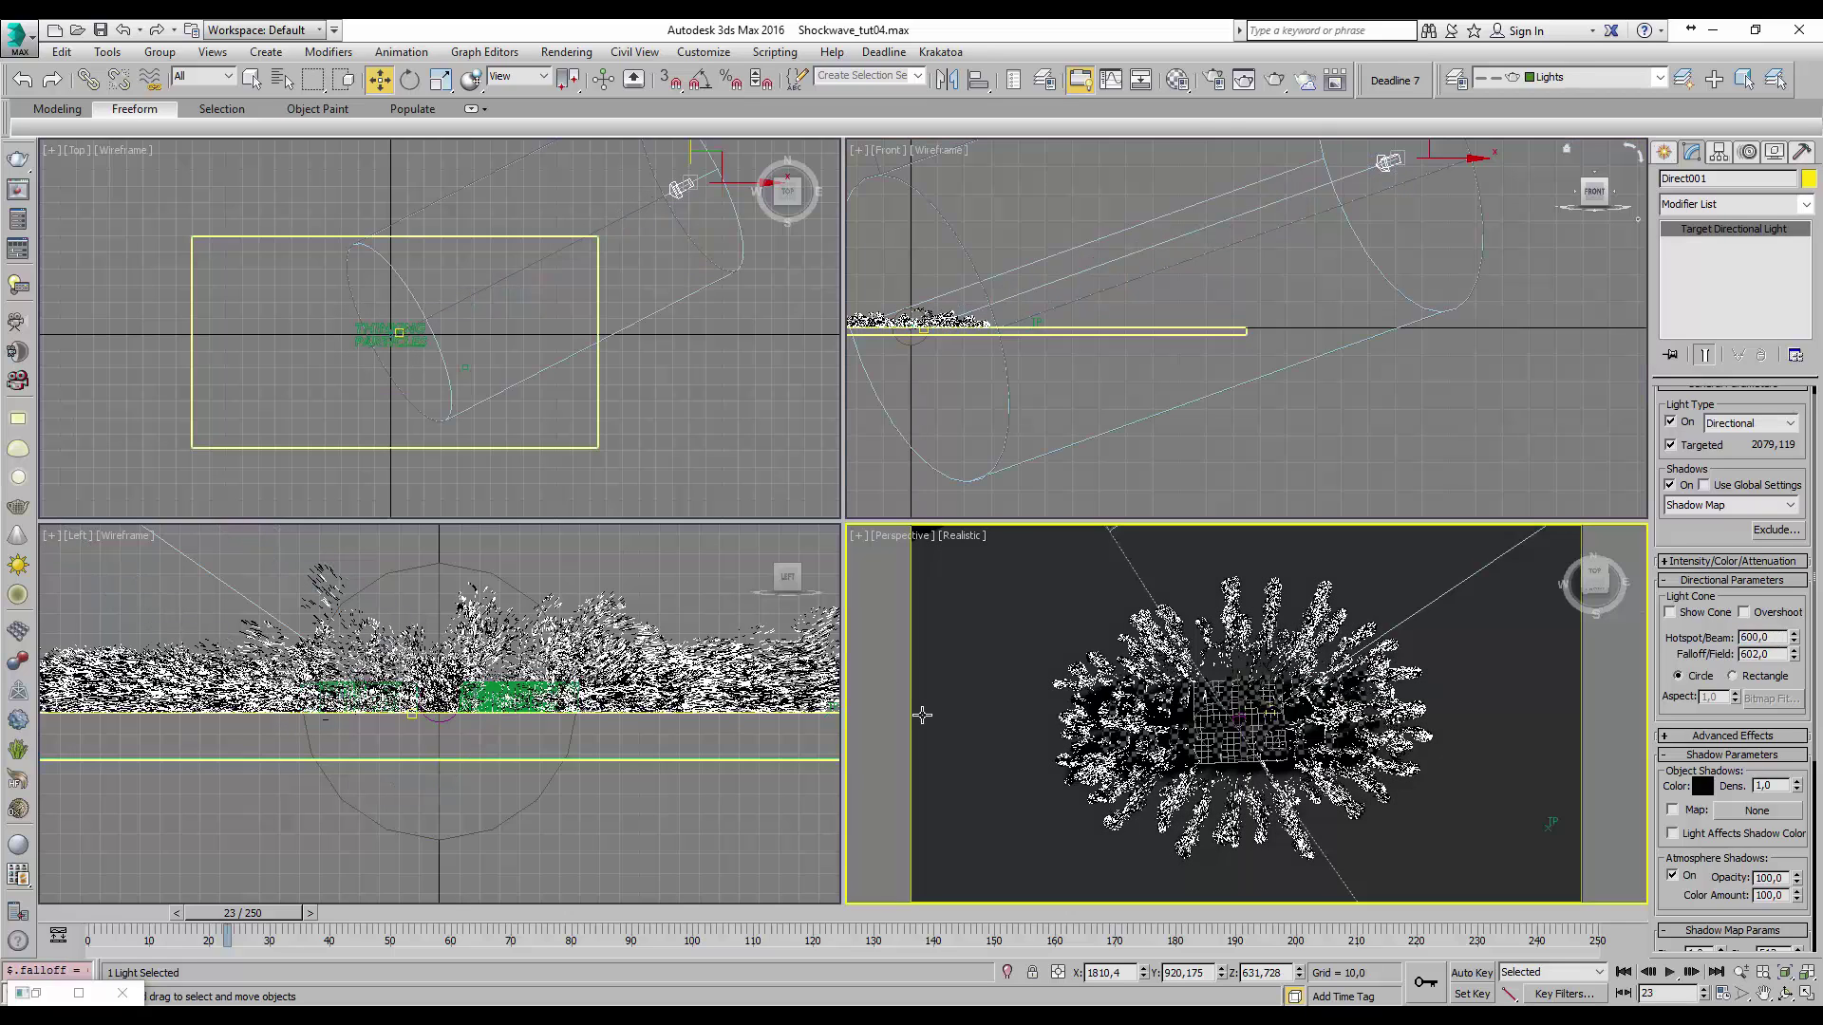
click(1277, 85)
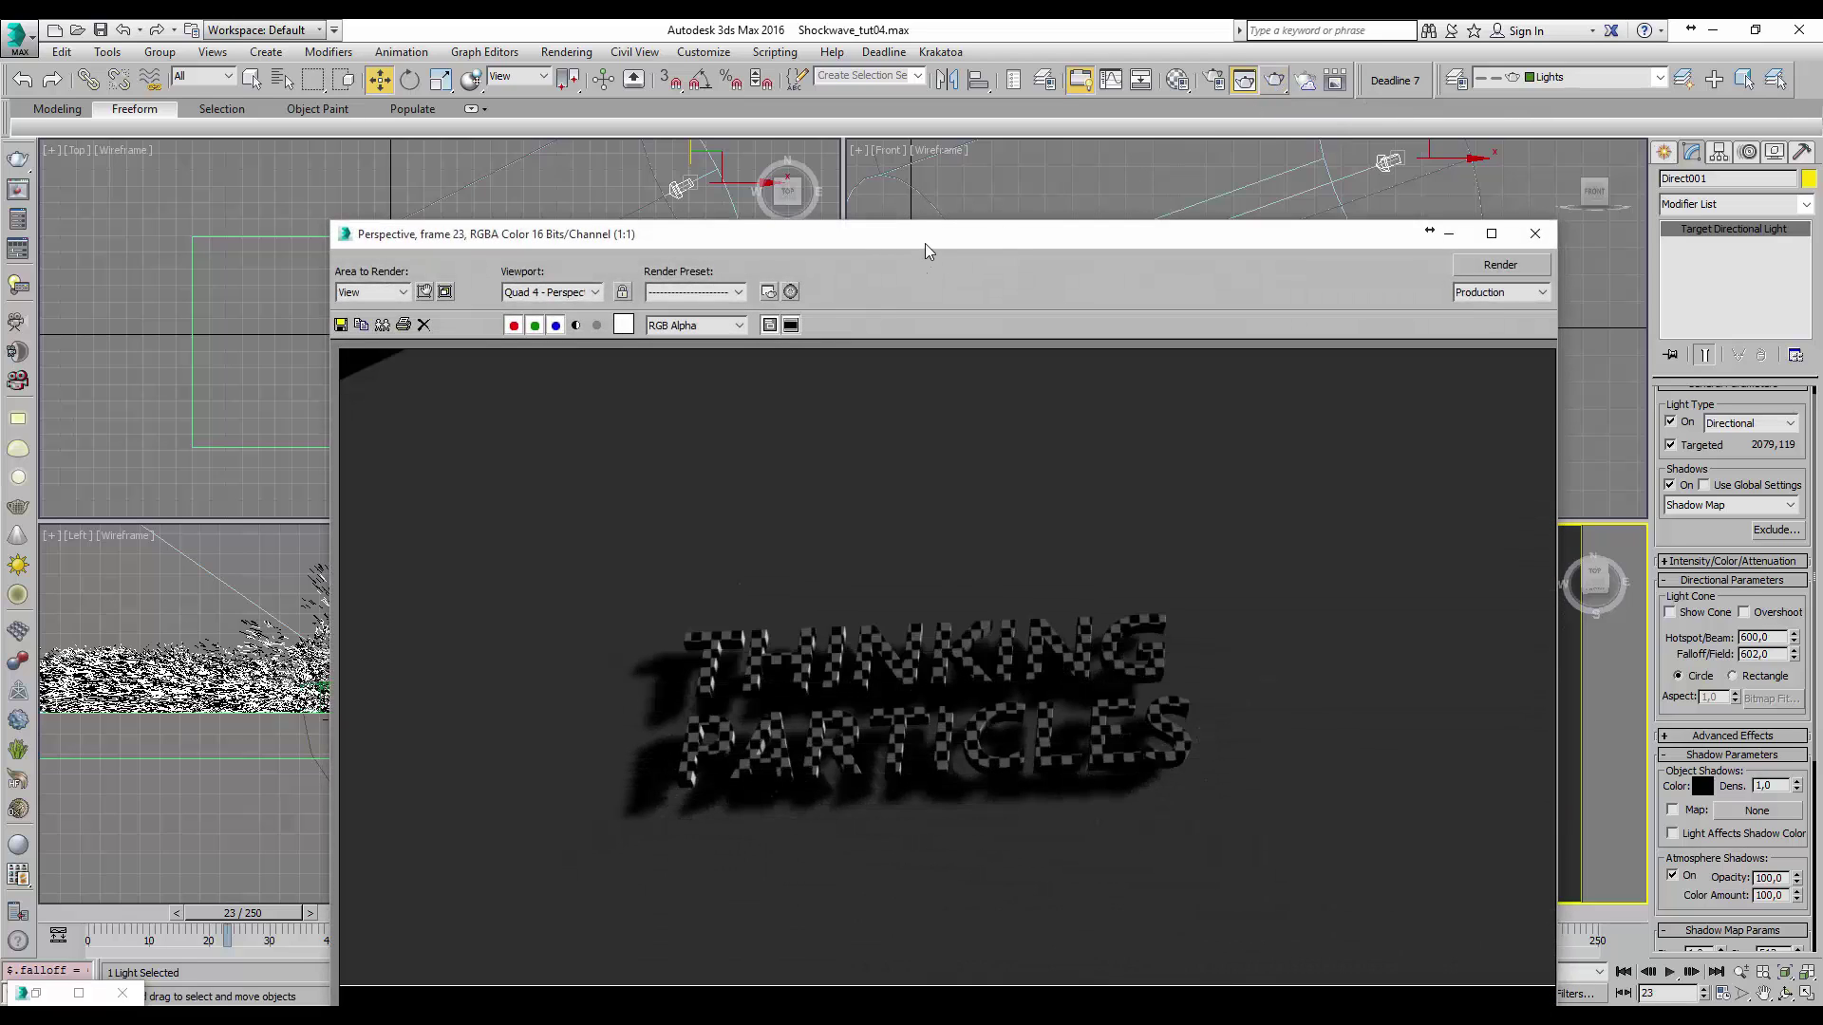
drag(928, 244, 817, 163)
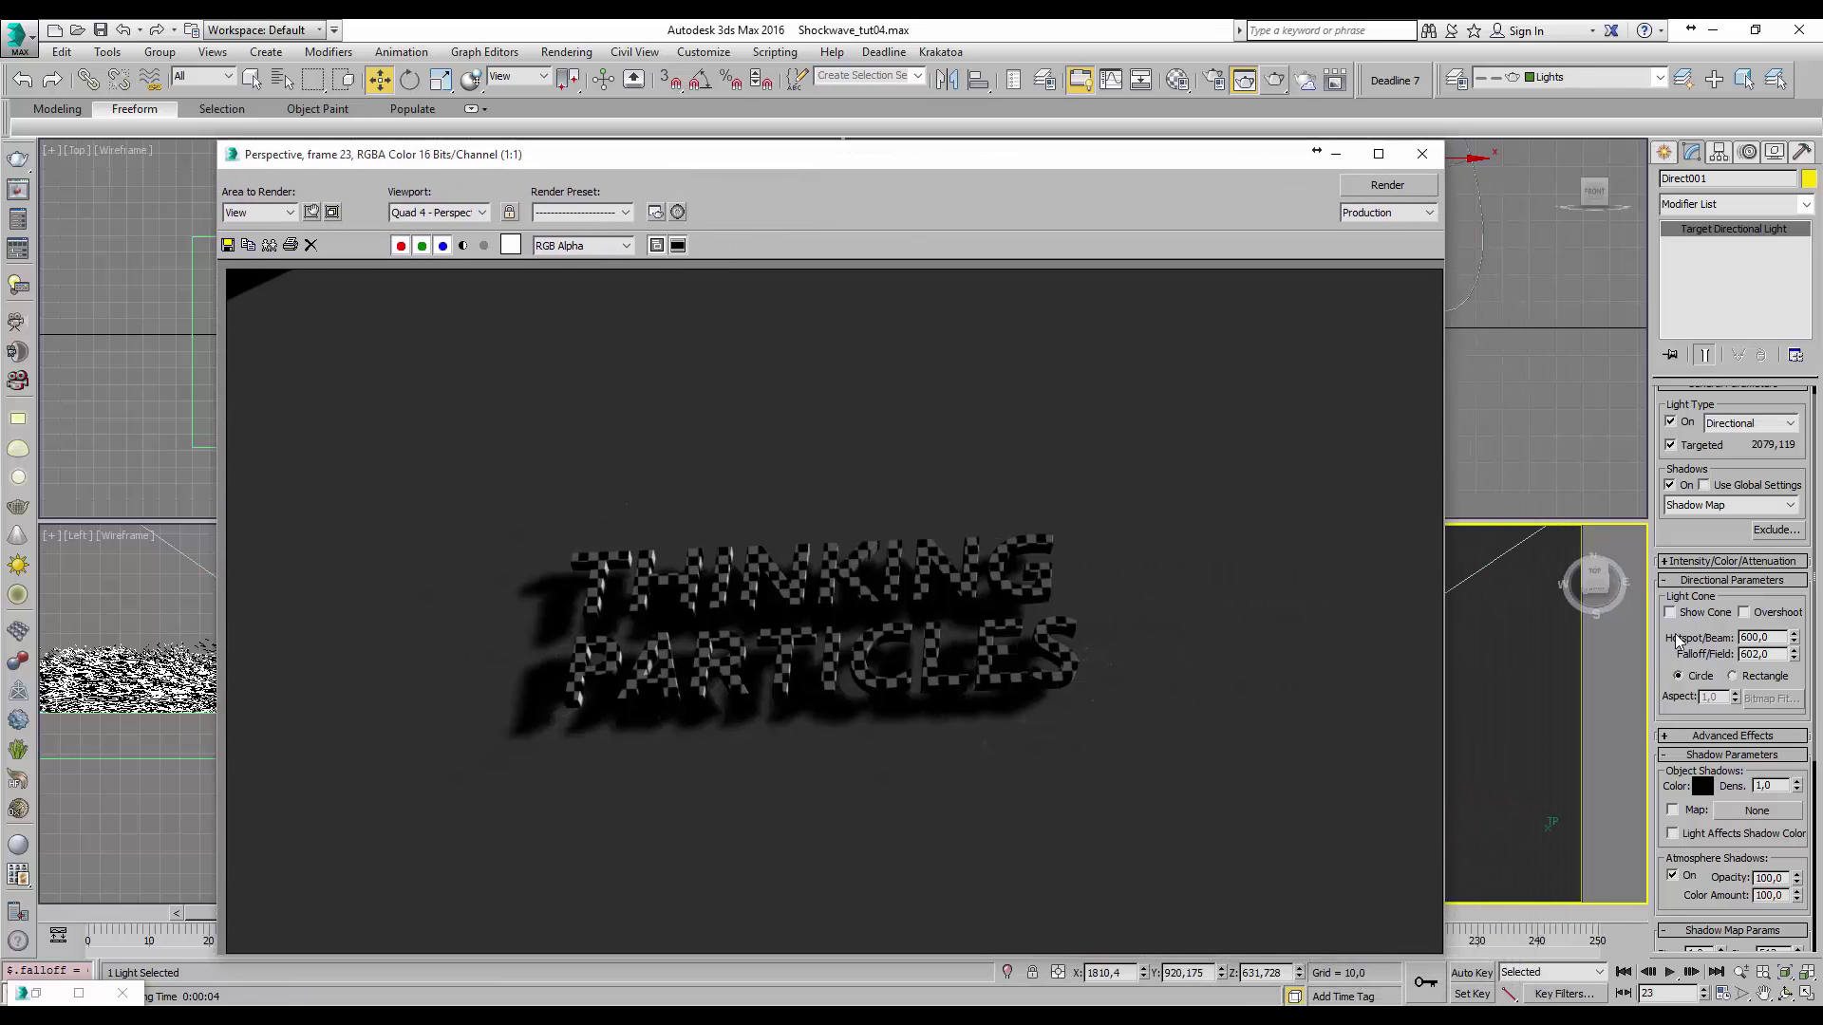
- Set the direct light's Hotspot/Beam to 650 and render the perspective view again
double_click(1757, 637)
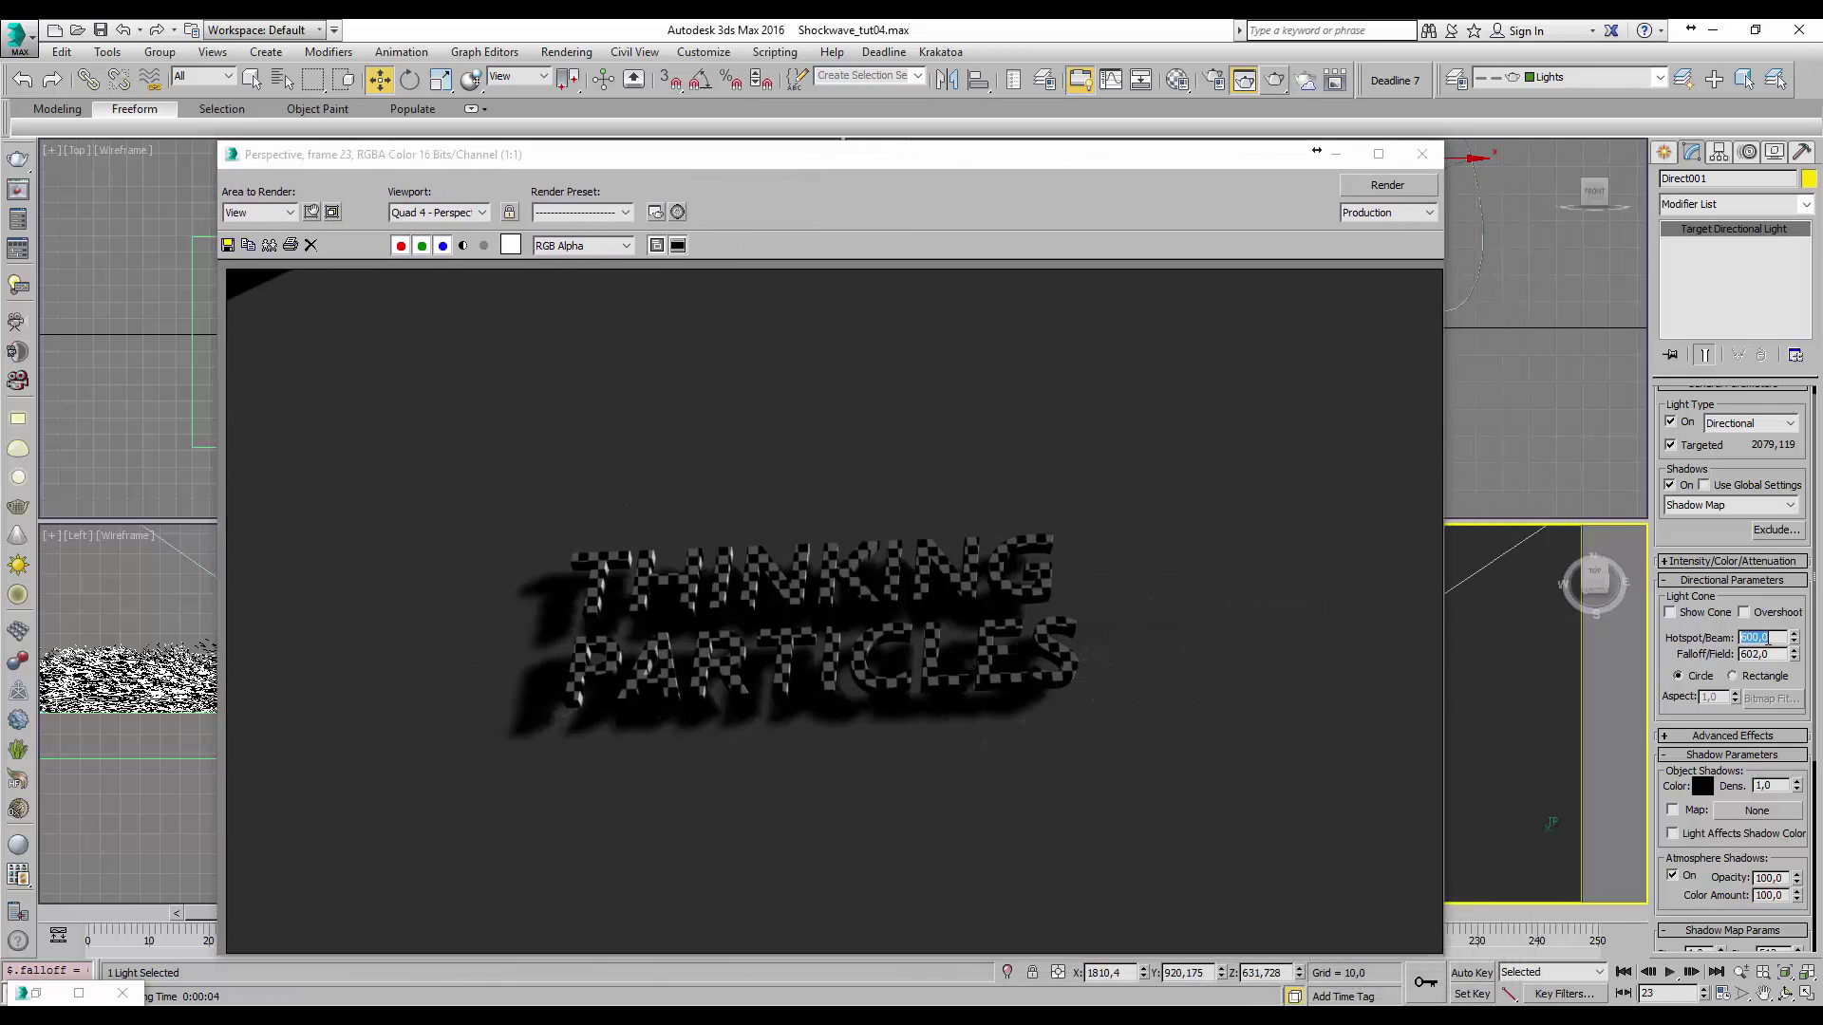
text(650)
key(Return)
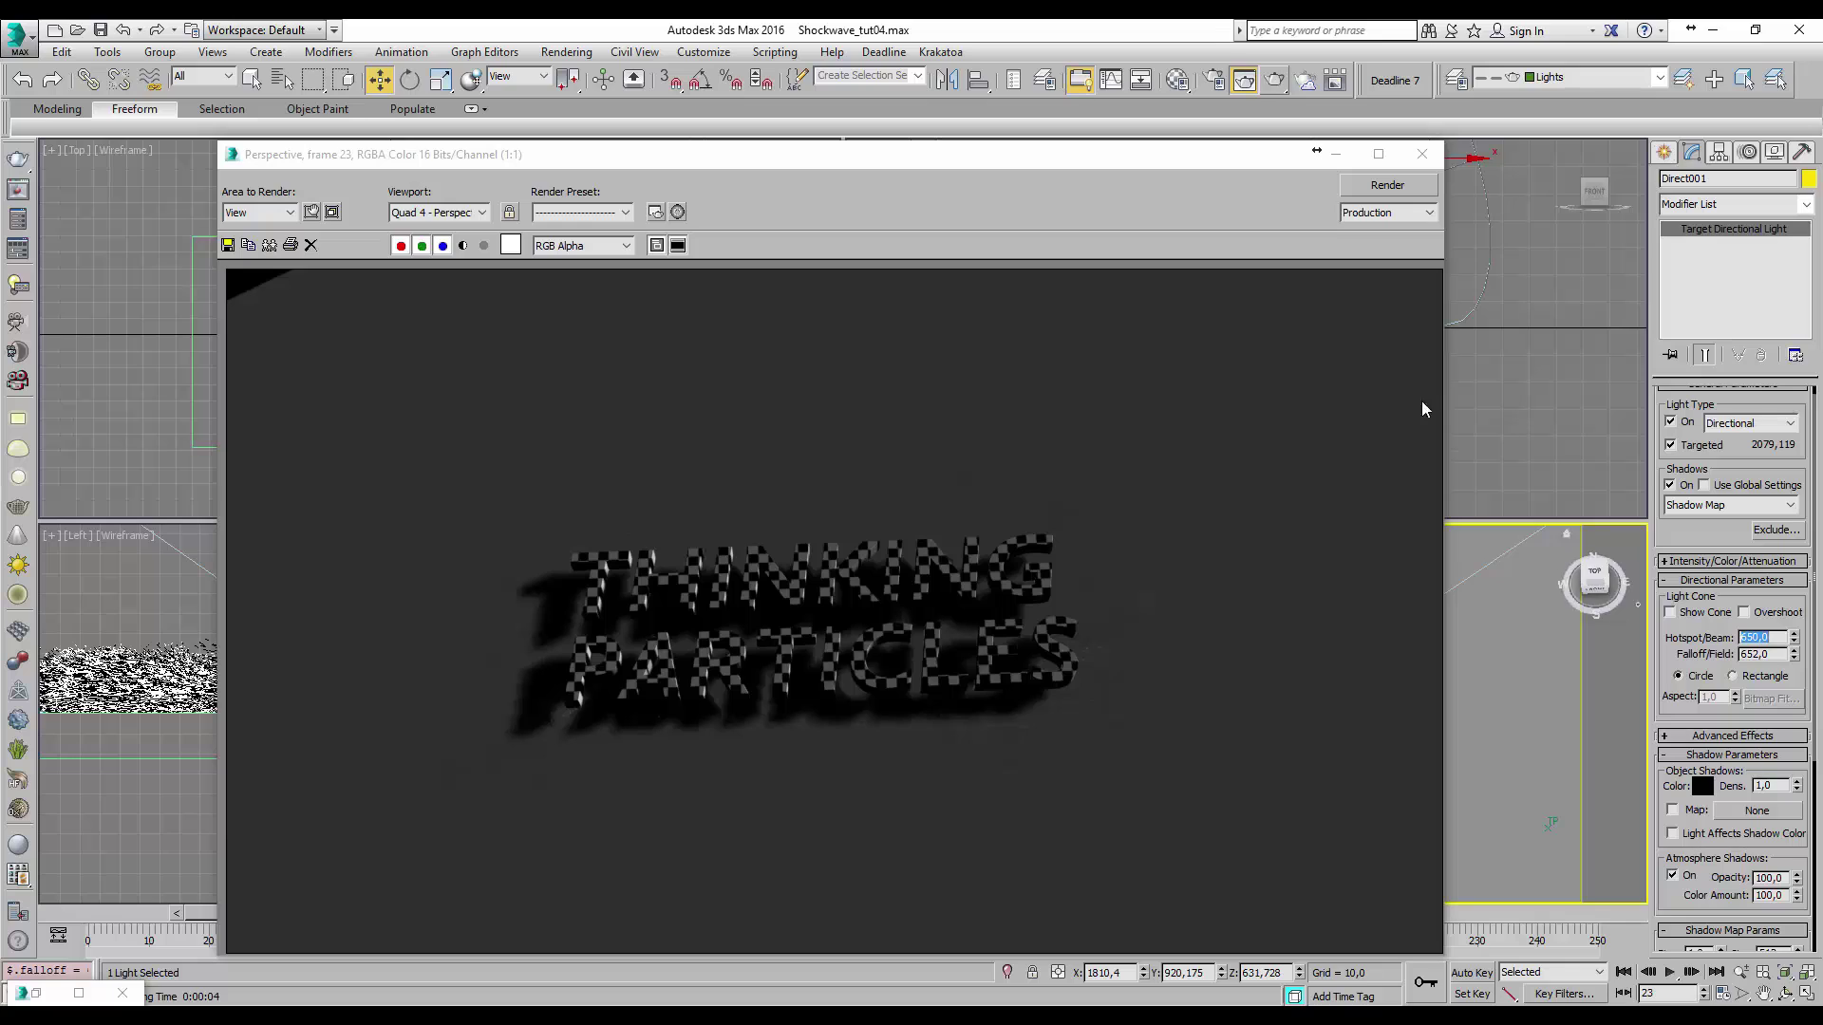
click(1367, 190)
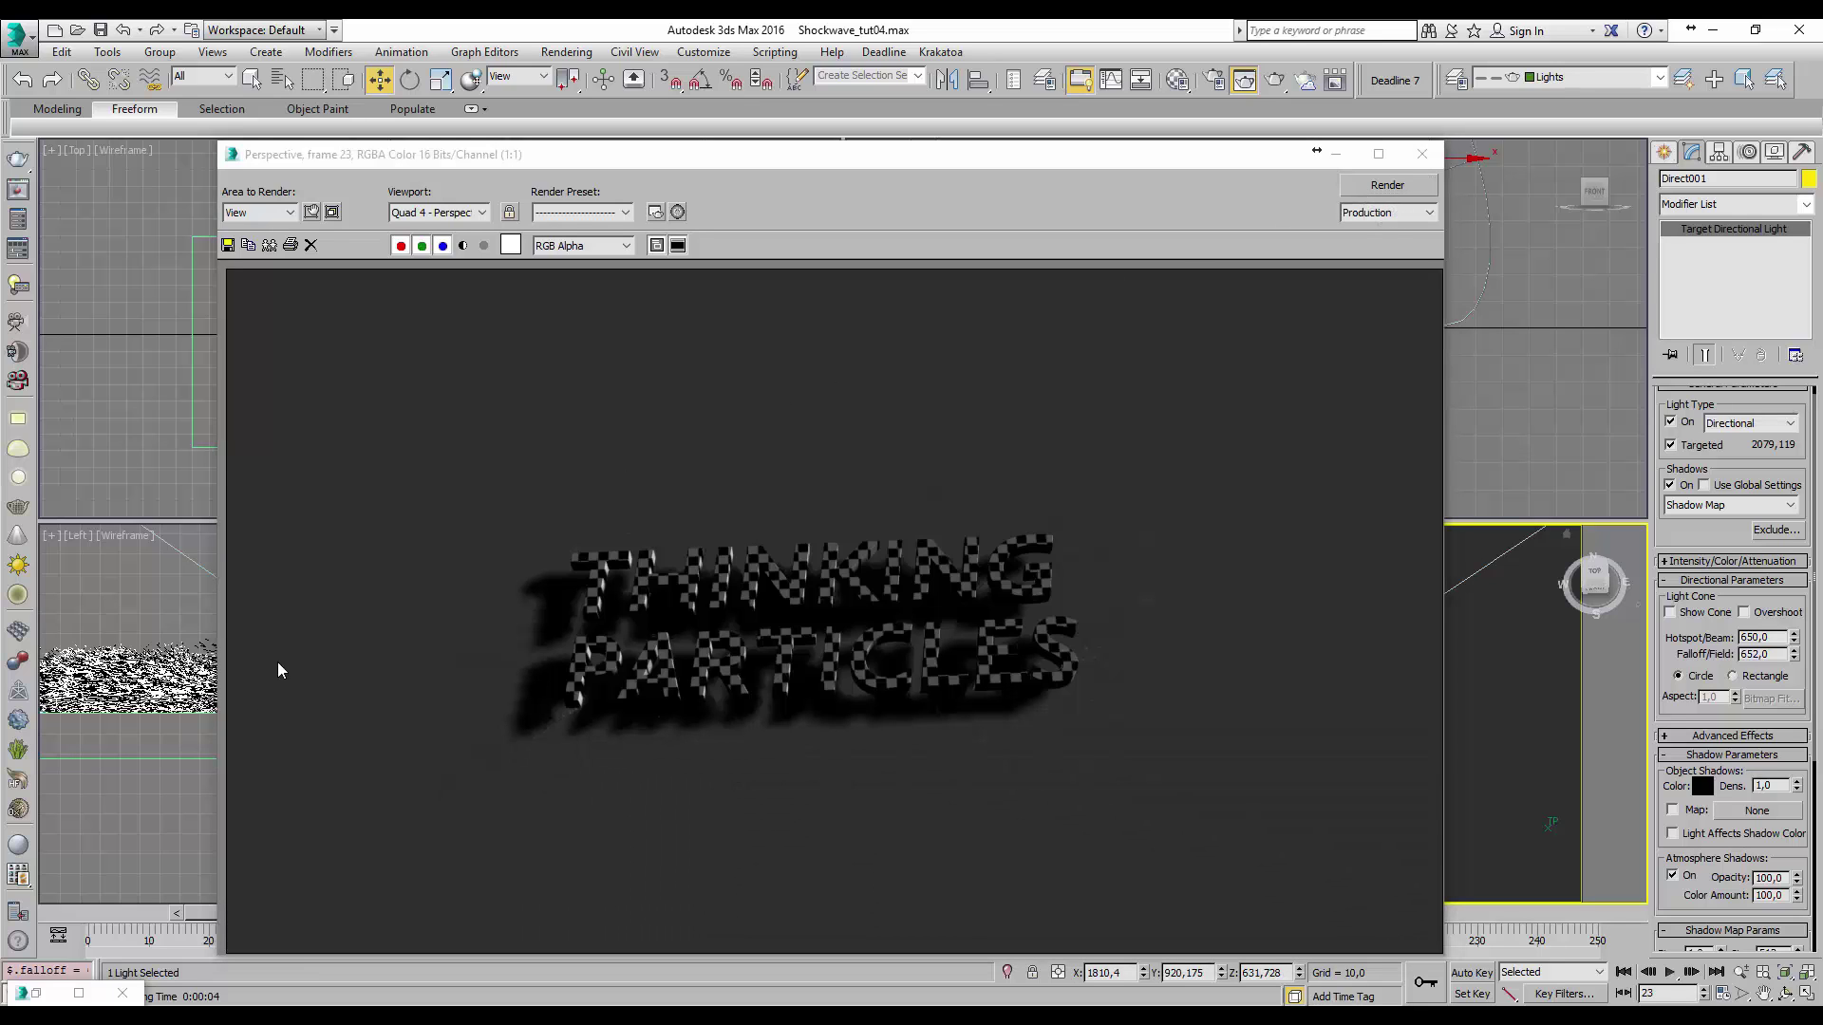
- Add the direct light Direct001 to the Lights list of the SmokeRender operator
click(79, 993)
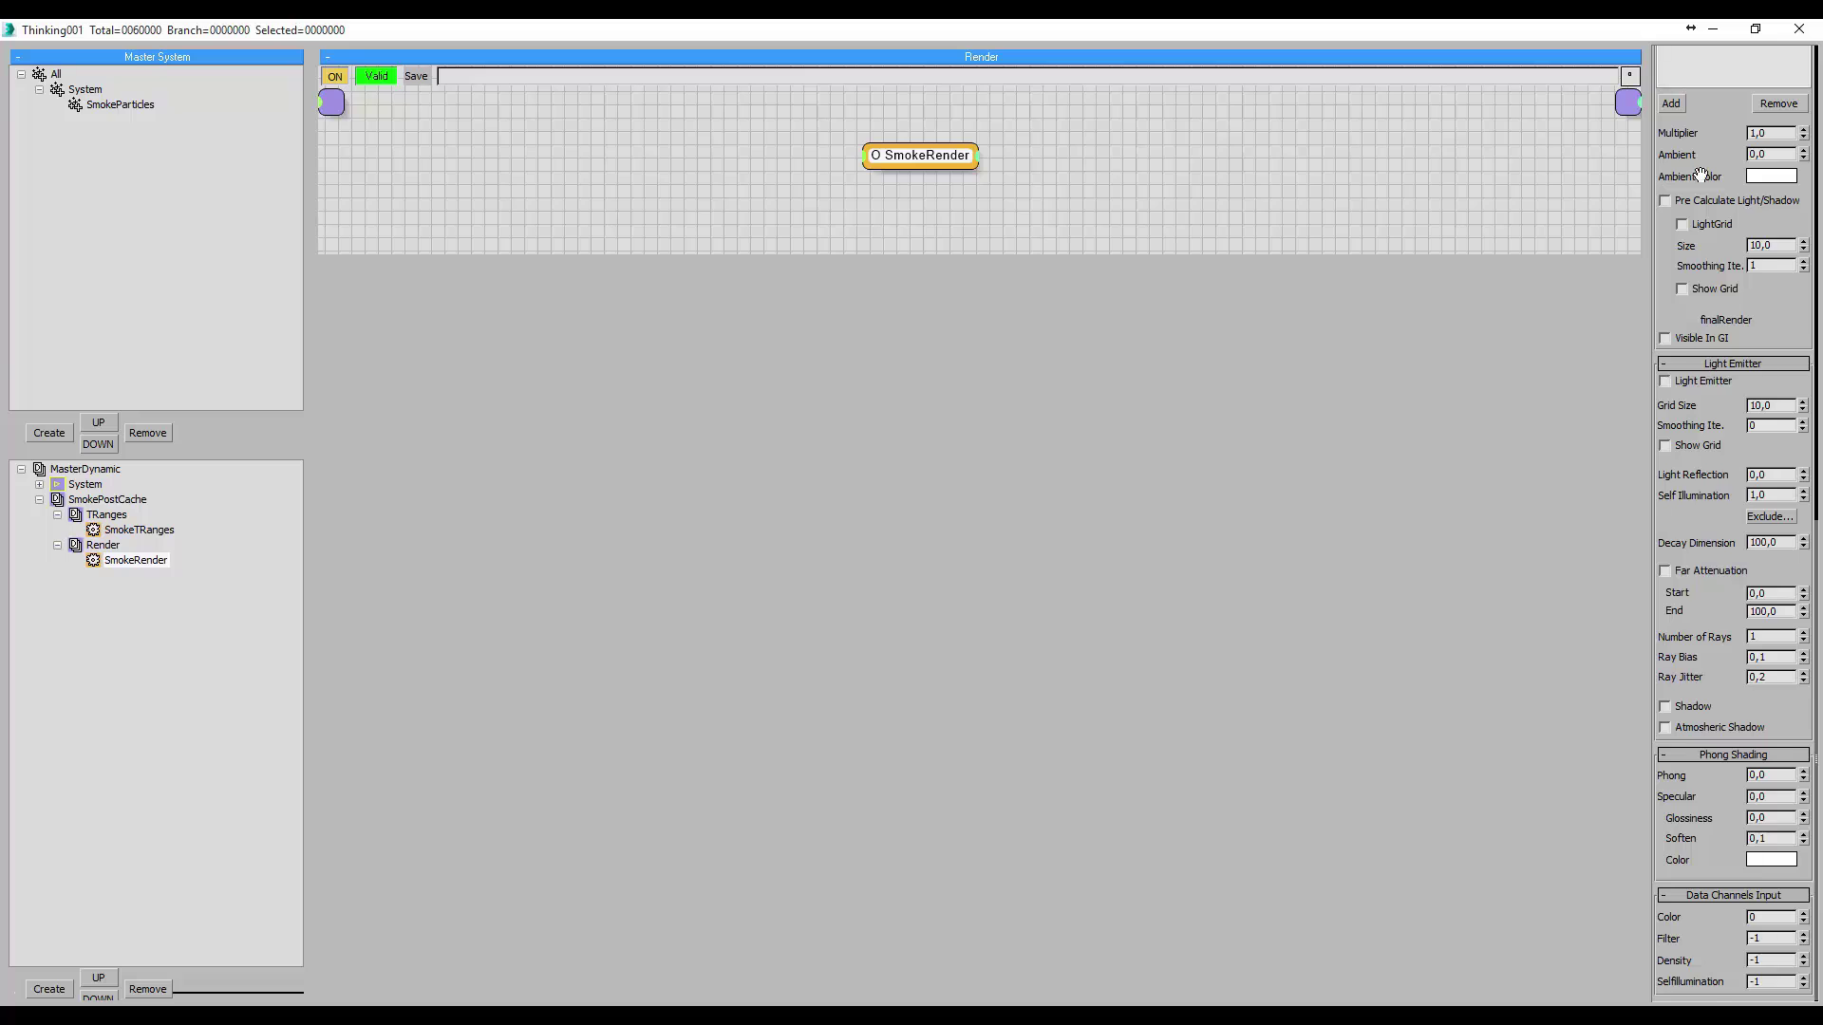
scroll(1700, 175, up, 5)
double_click(1433, 36)
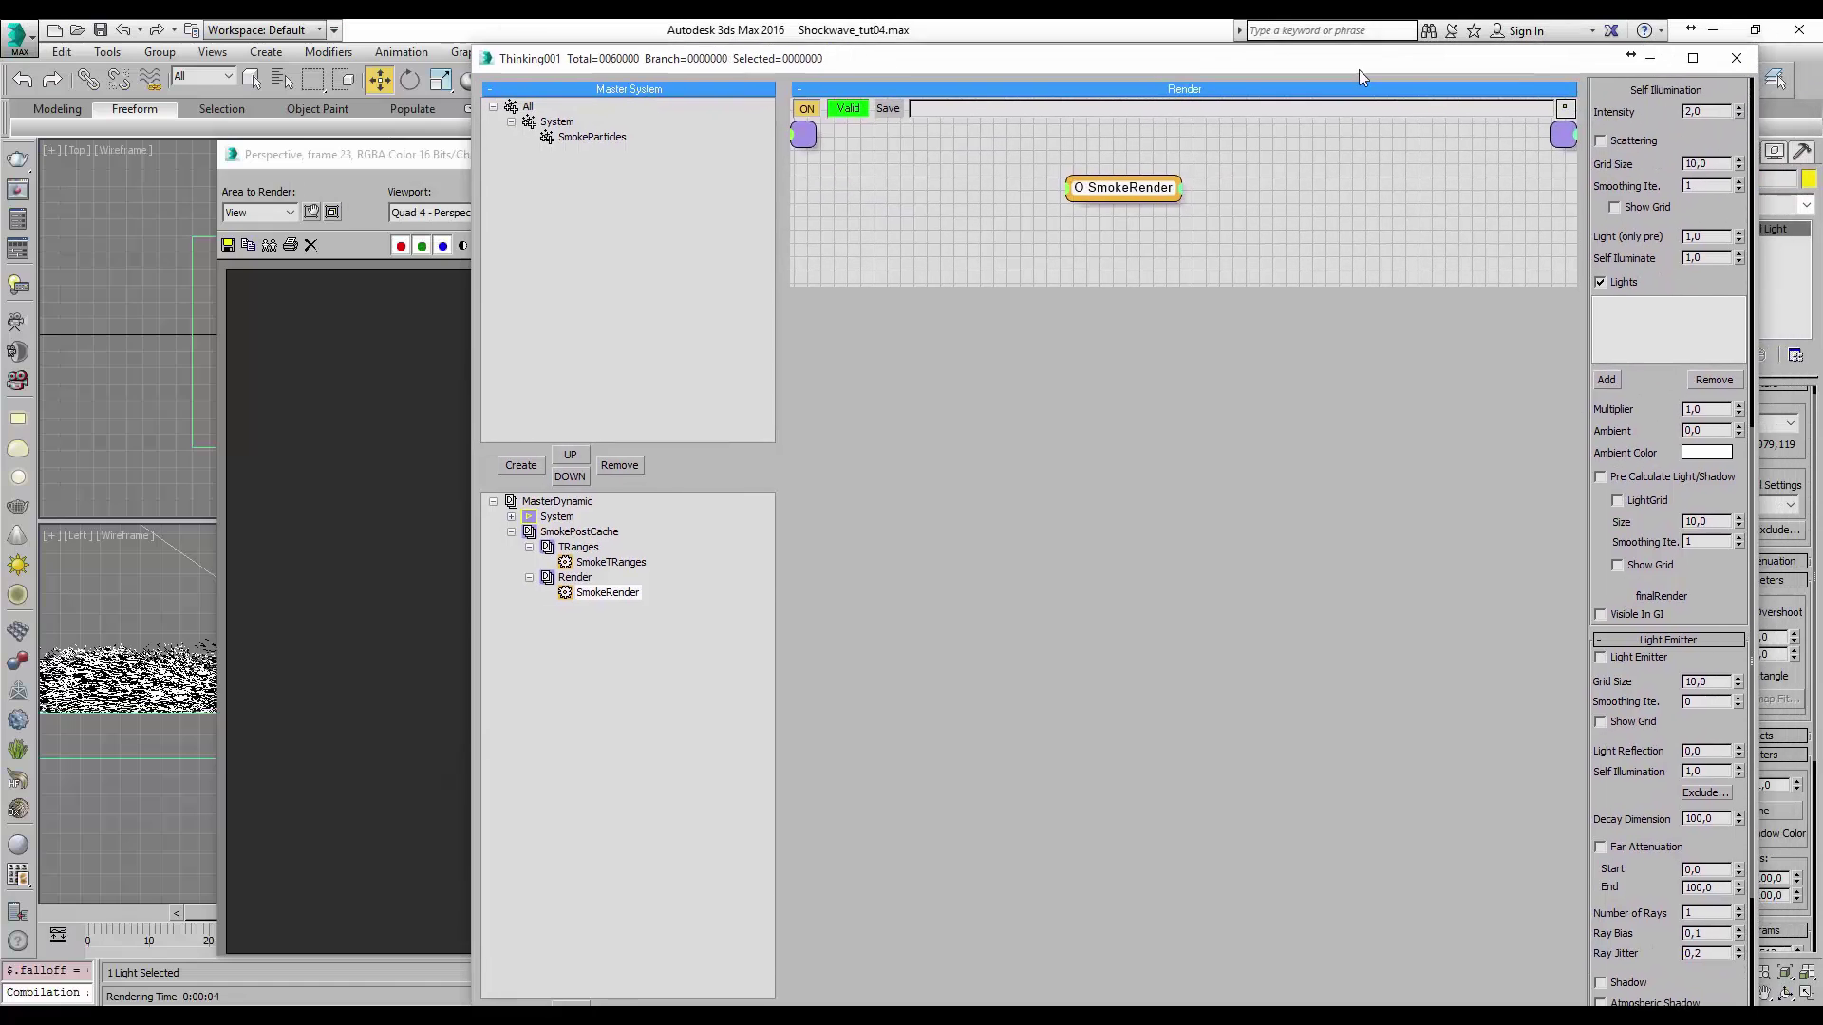
drag(1358, 71, 796, 171)
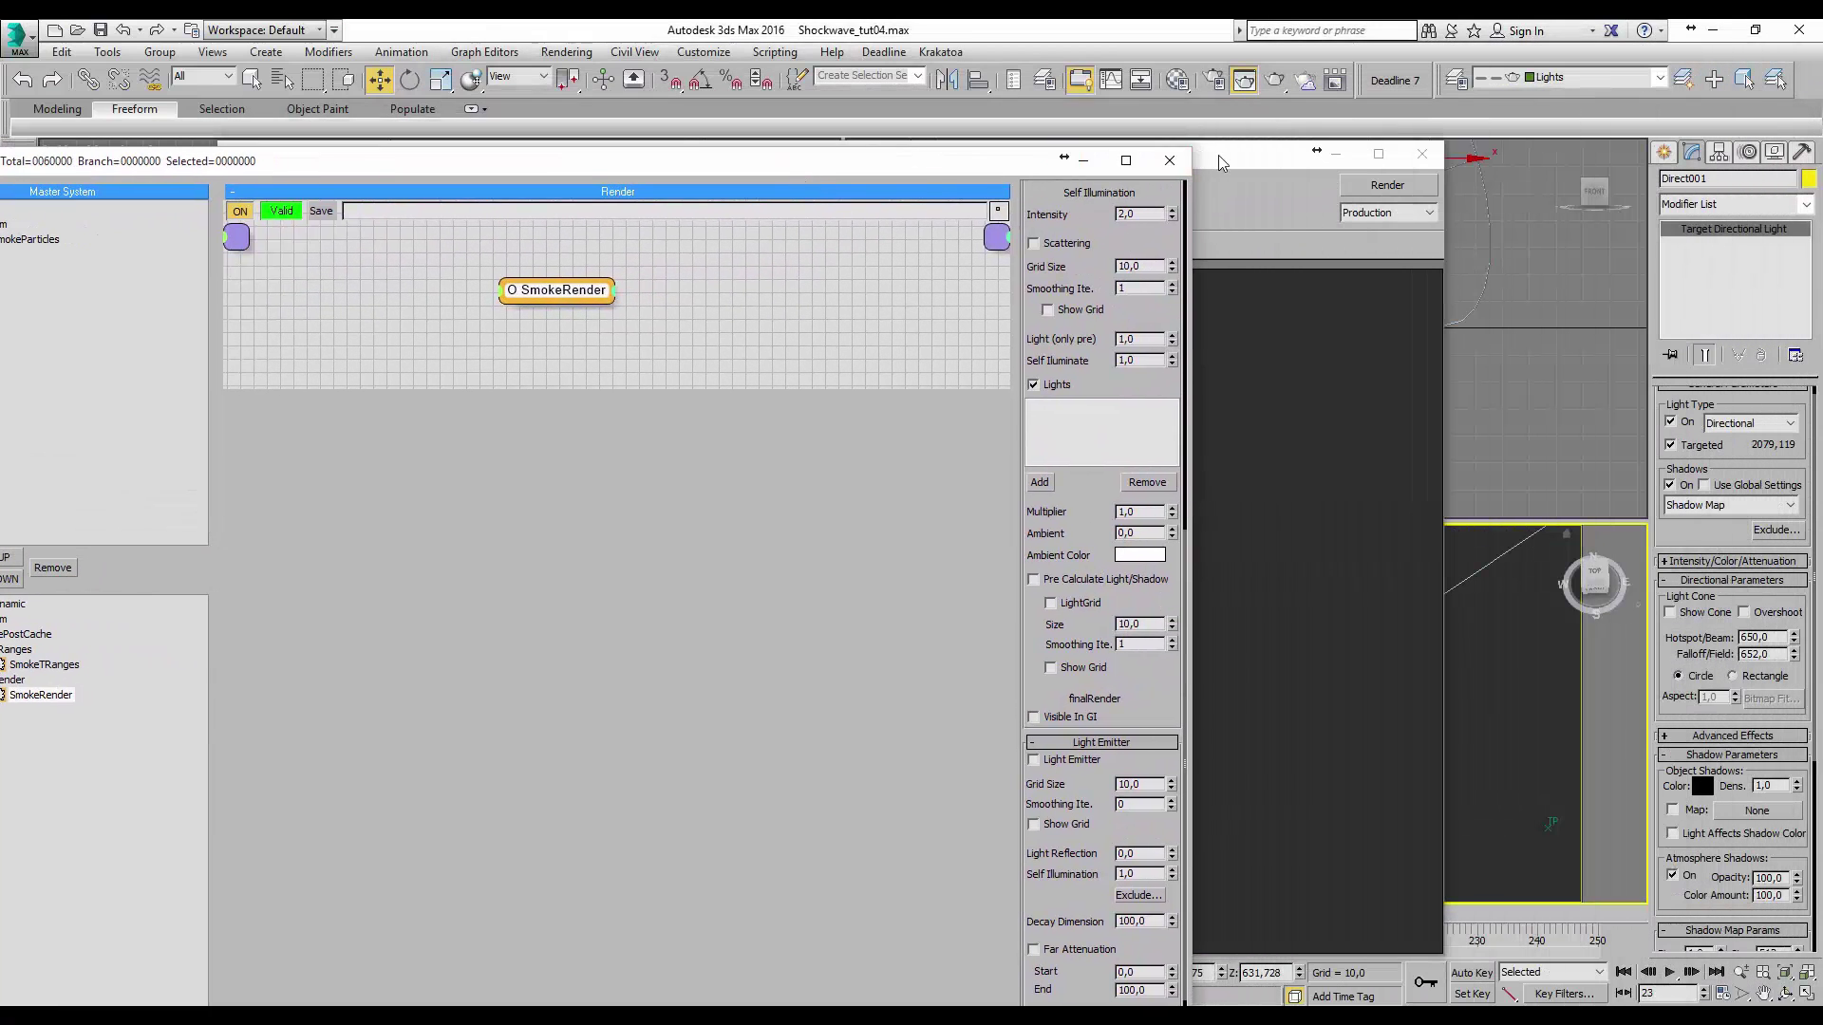
drag(1217, 156, 1014, 545)
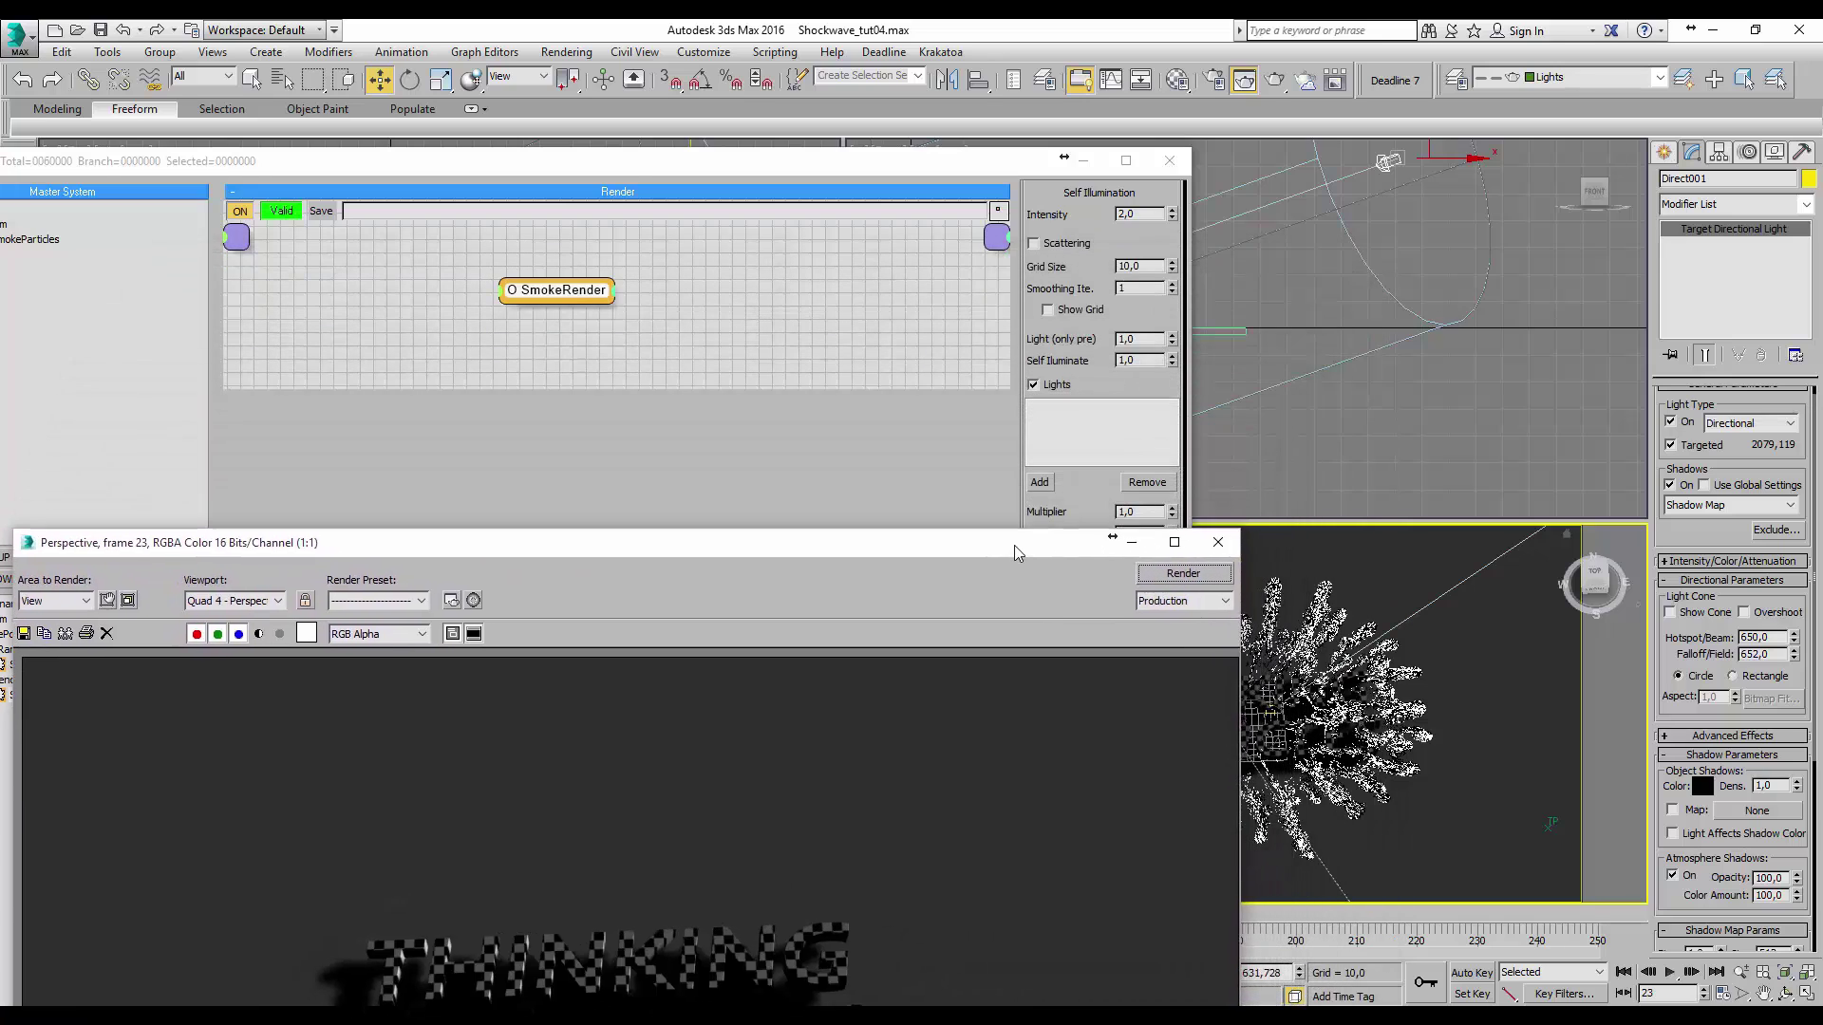
click(1044, 485)
click(1388, 161)
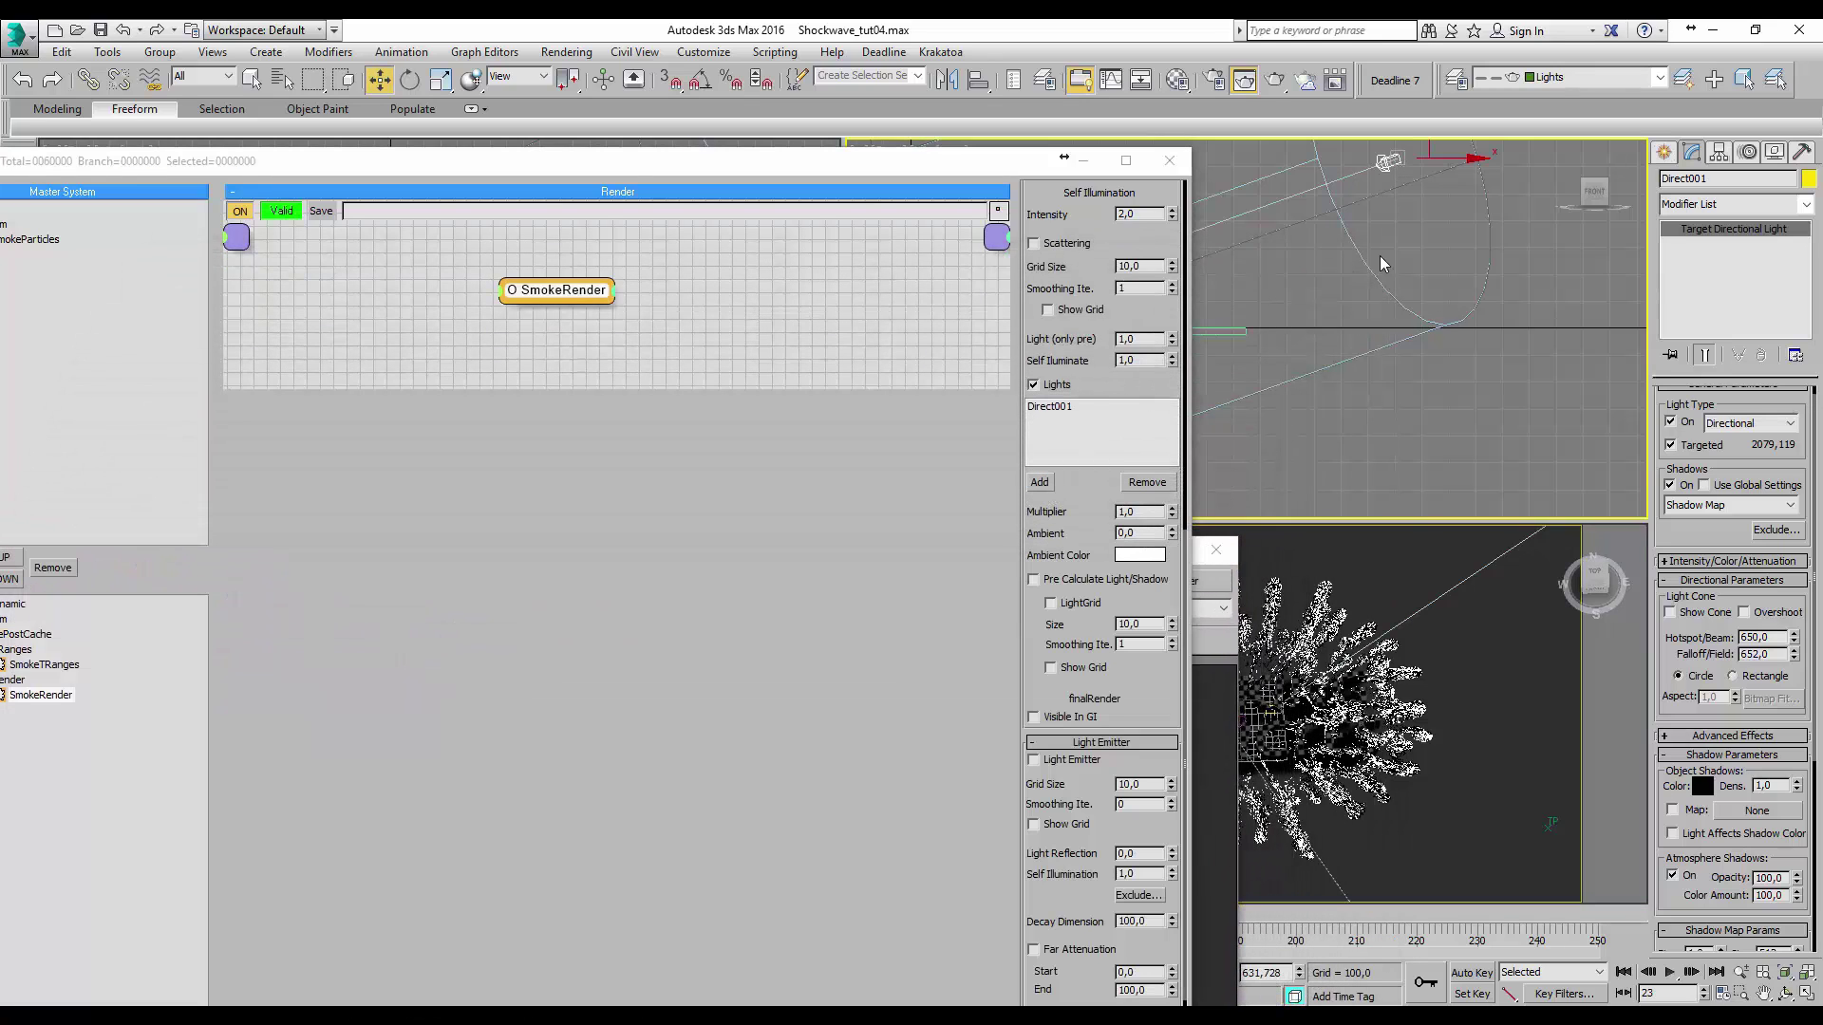
- Render the perspective view with the light assigned to the smoke to check the result
click(1230, 649)
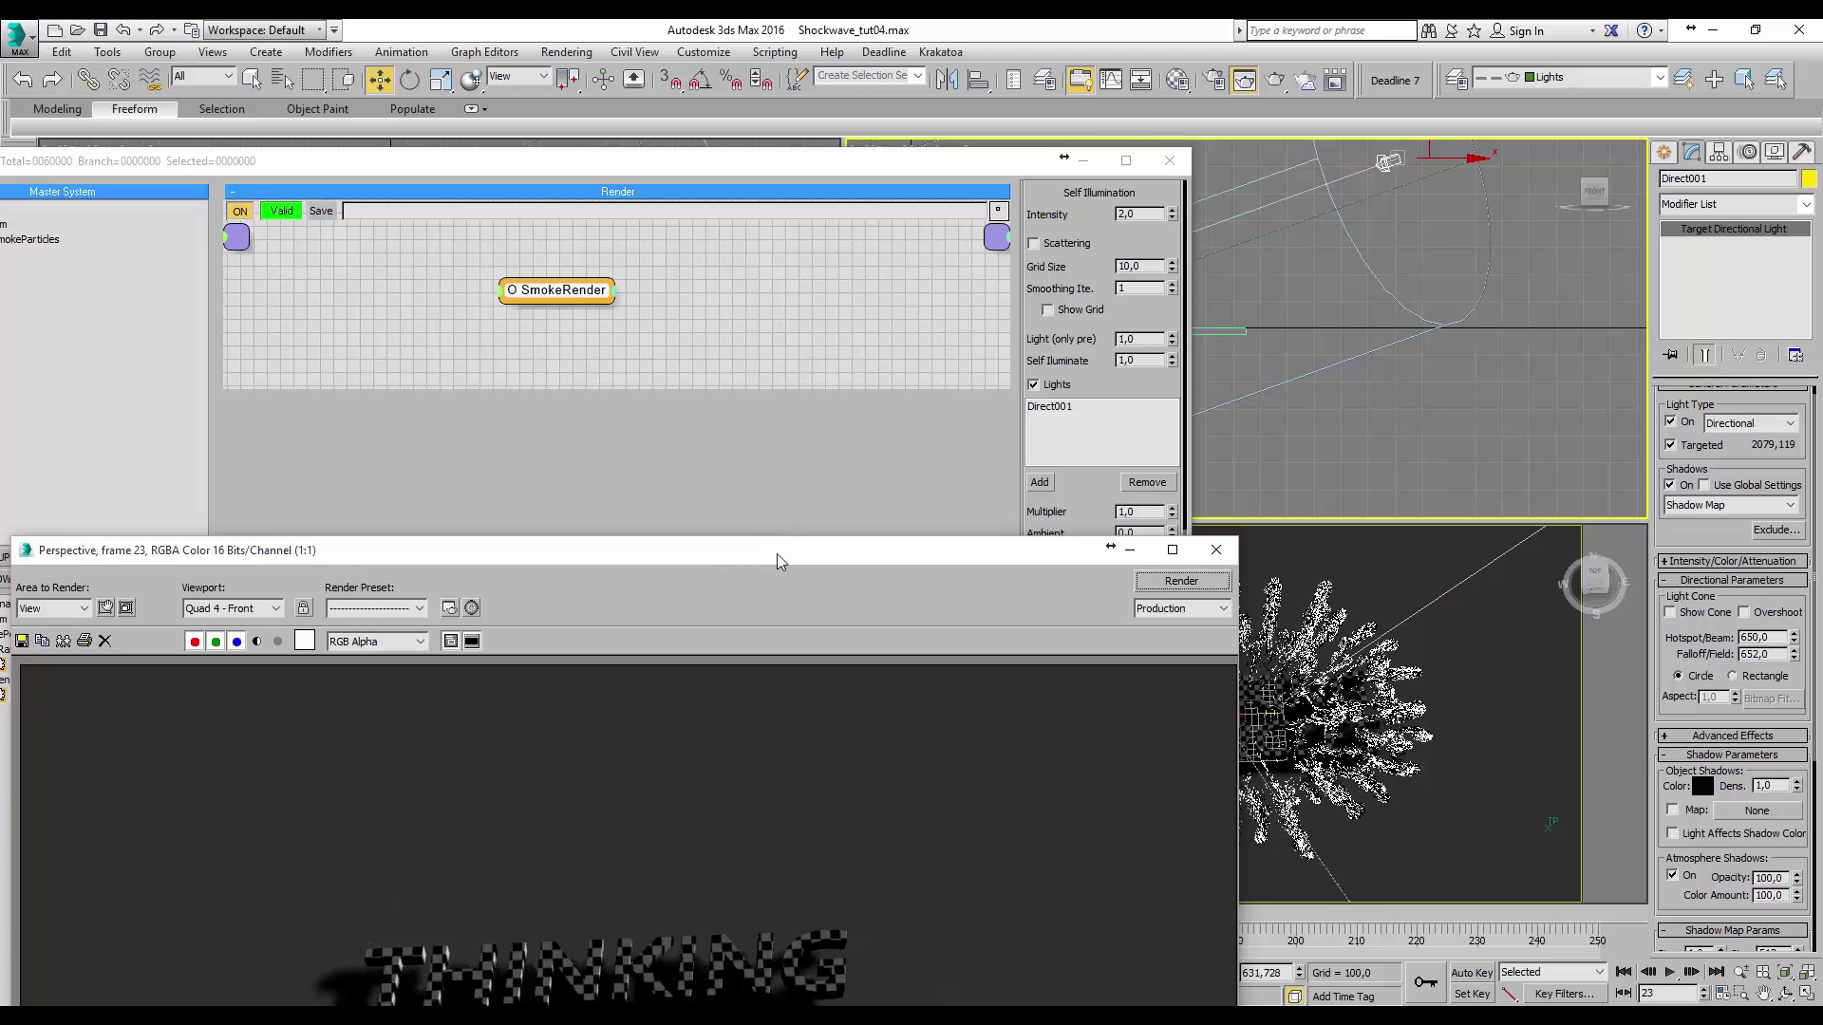
drag(776, 560, 980, 187)
click(1373, 211)
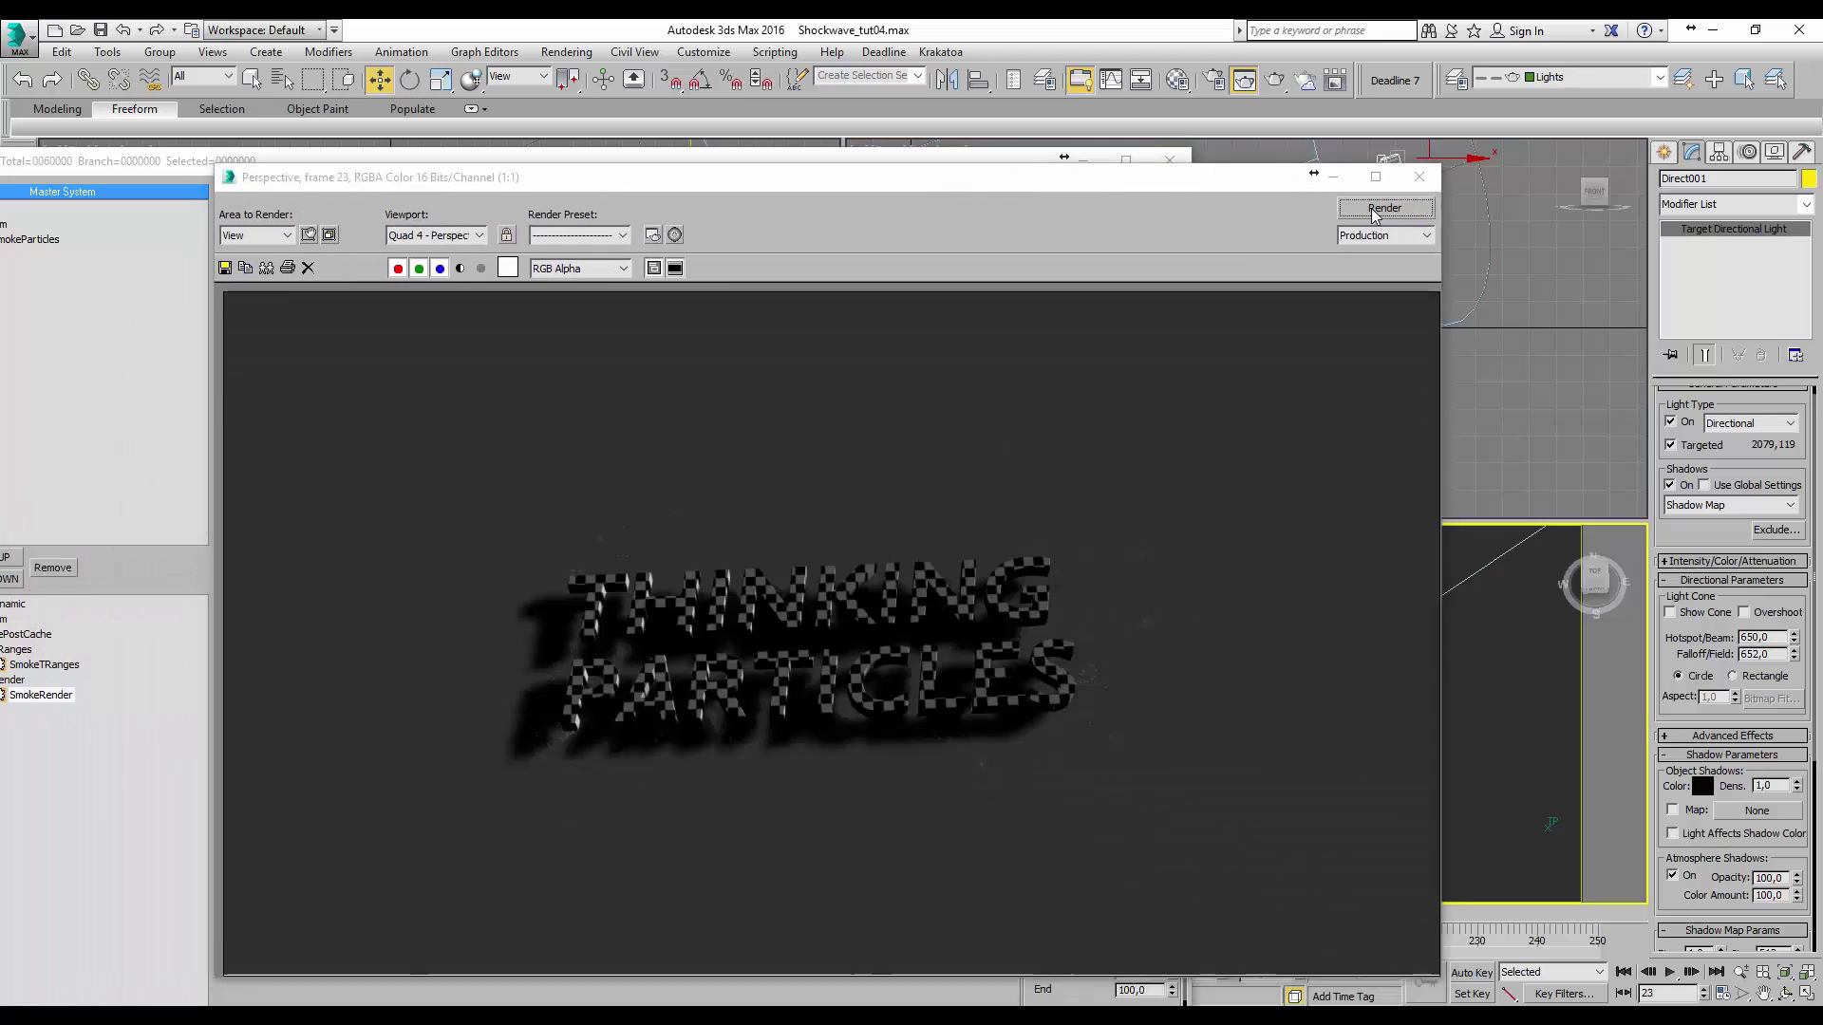
- Set the SmokeRender Smoothing Radius to 2.0, re-render the perspective view and return to the operator's settings
click(190, 171)
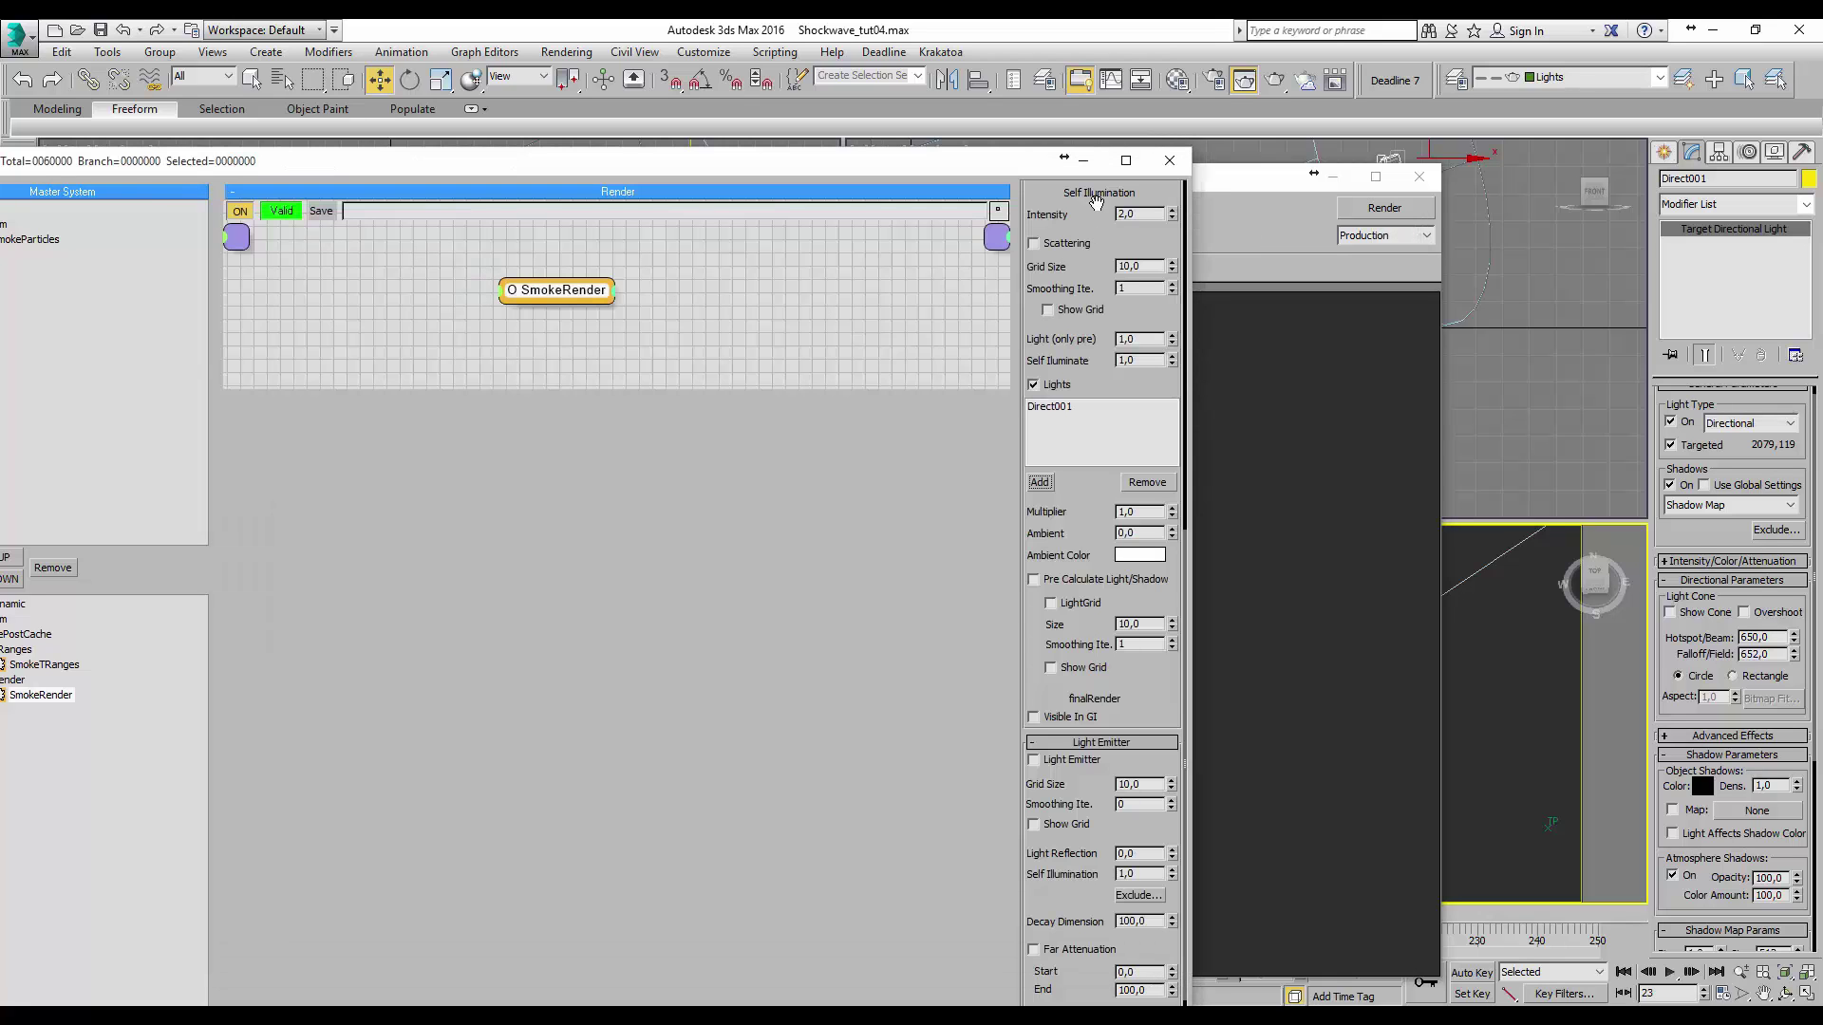
drag(1097, 200, 1088, 900)
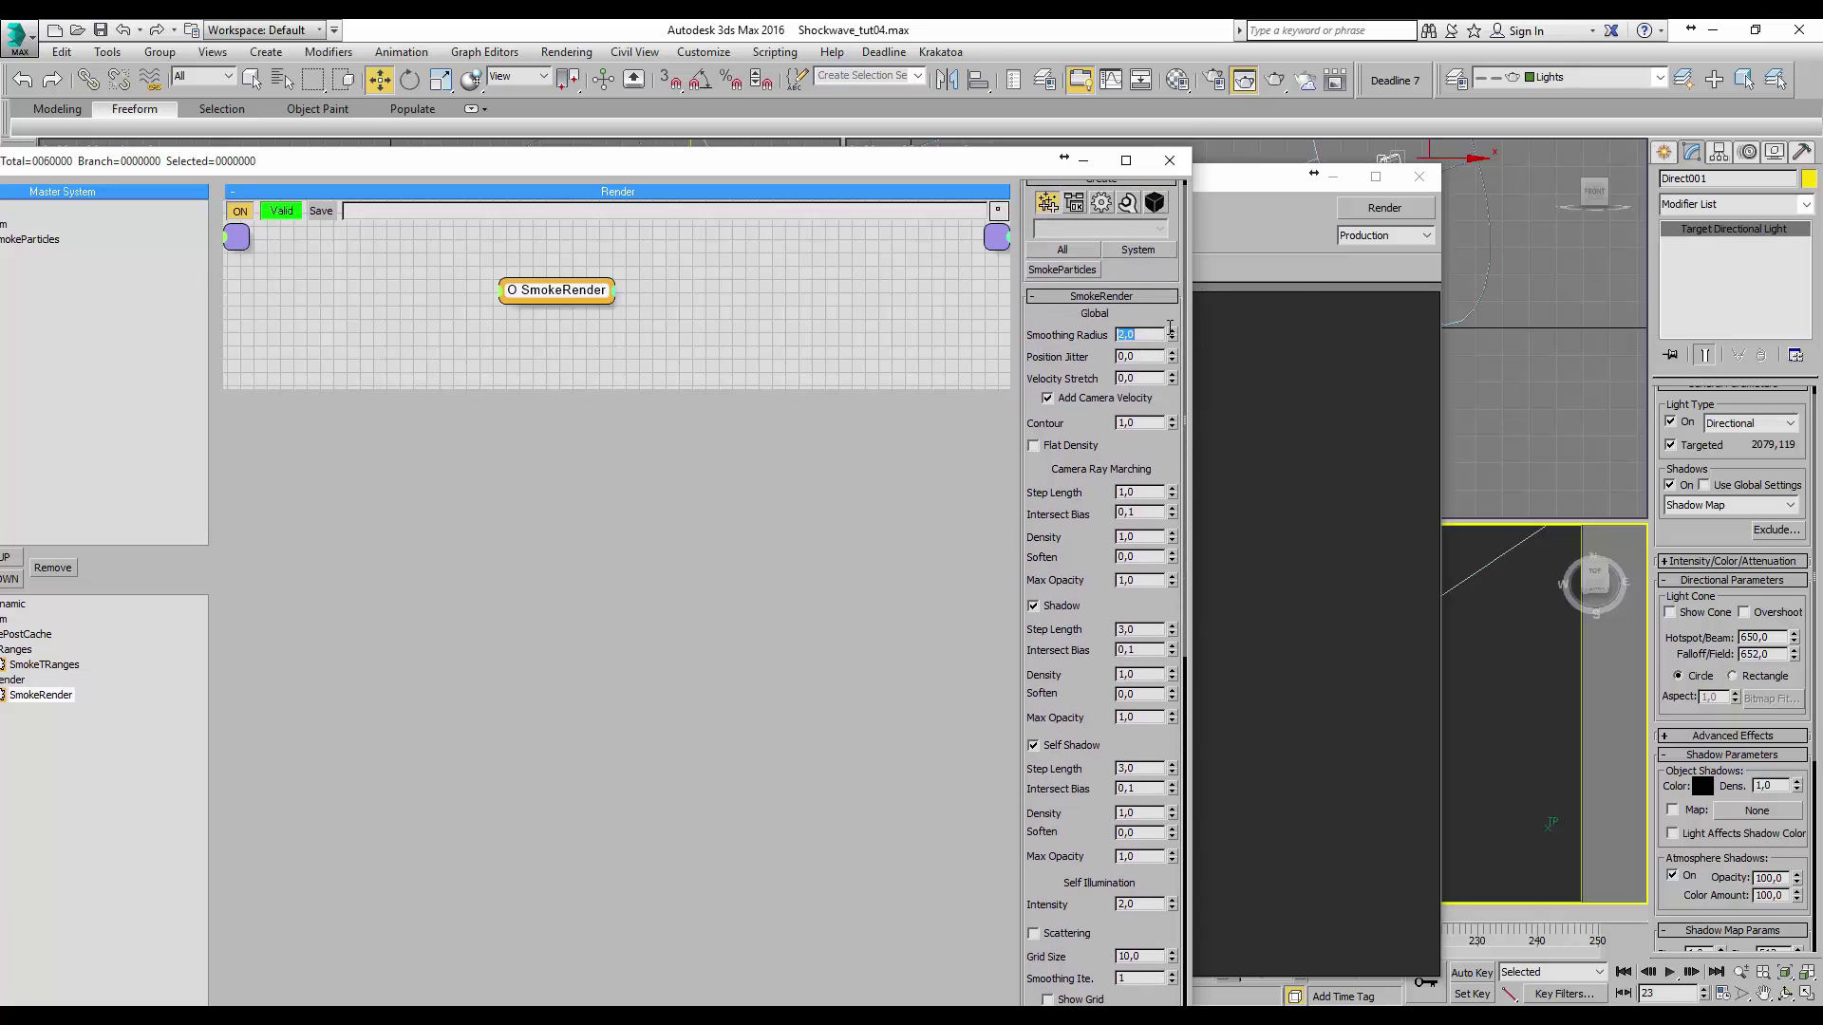
click(1374, 209)
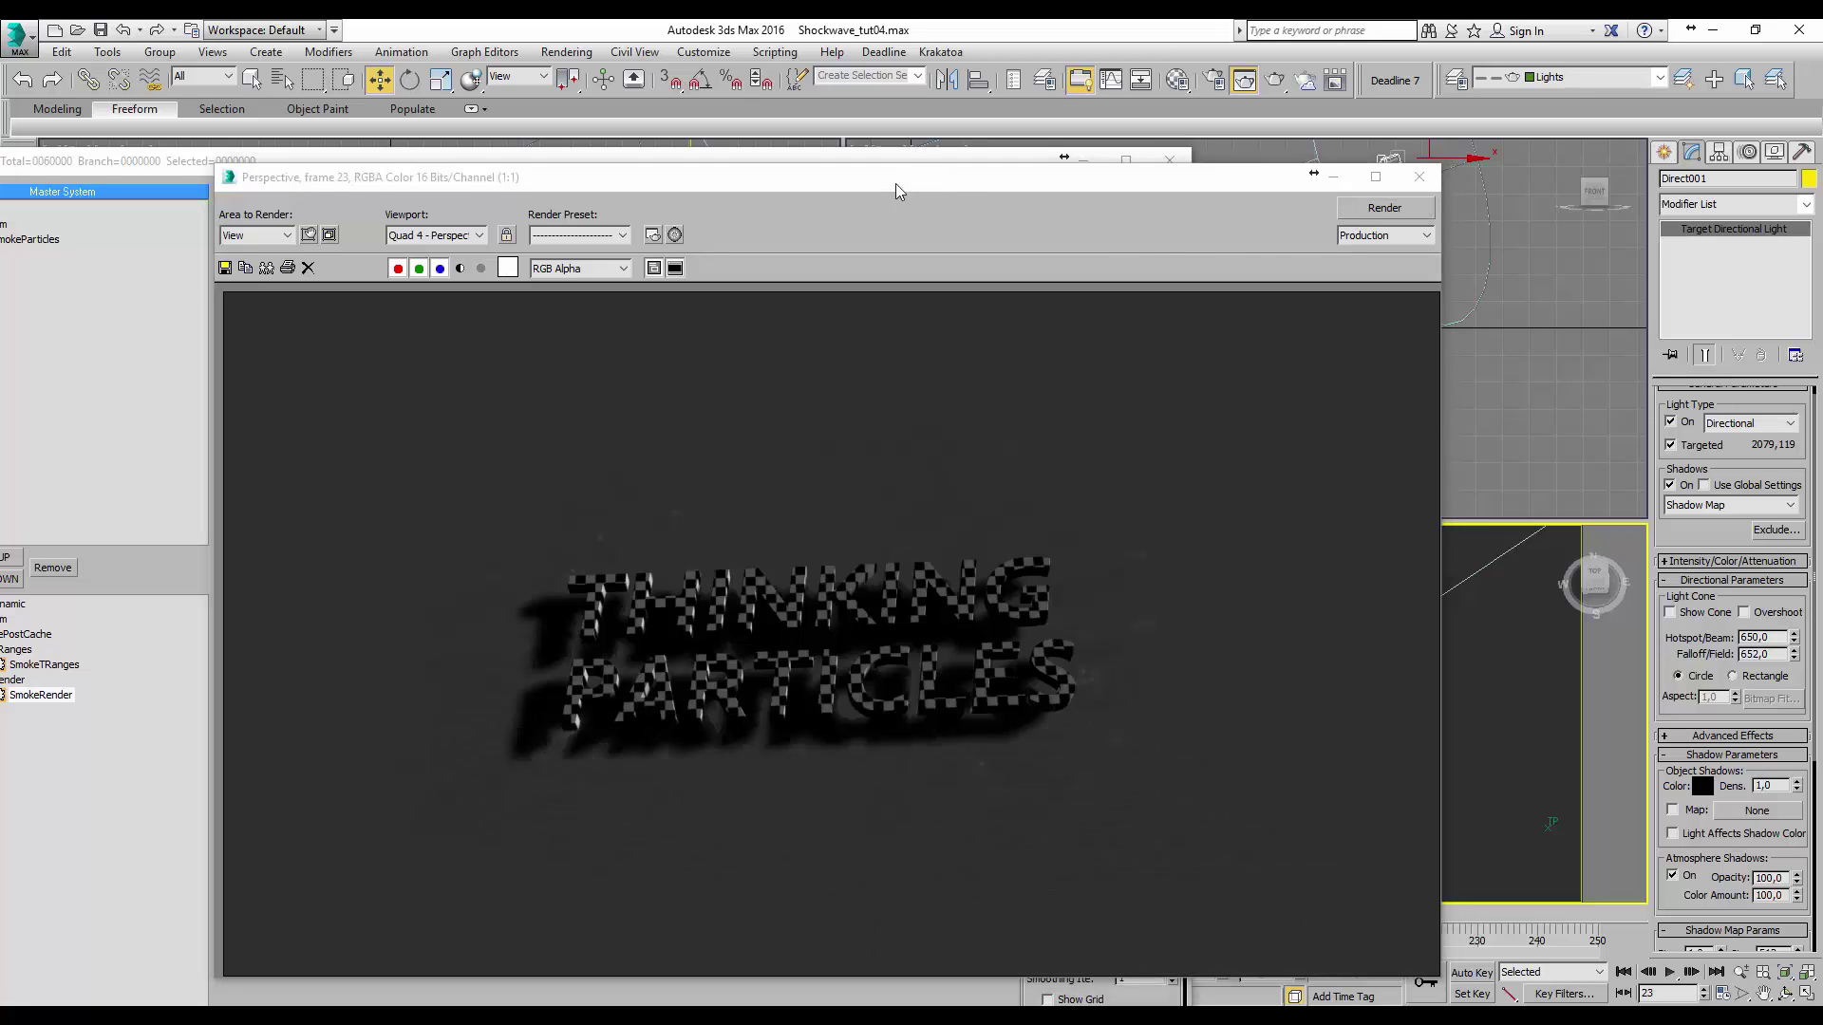
drag(897, 185, 934, 382)
click(923, 167)
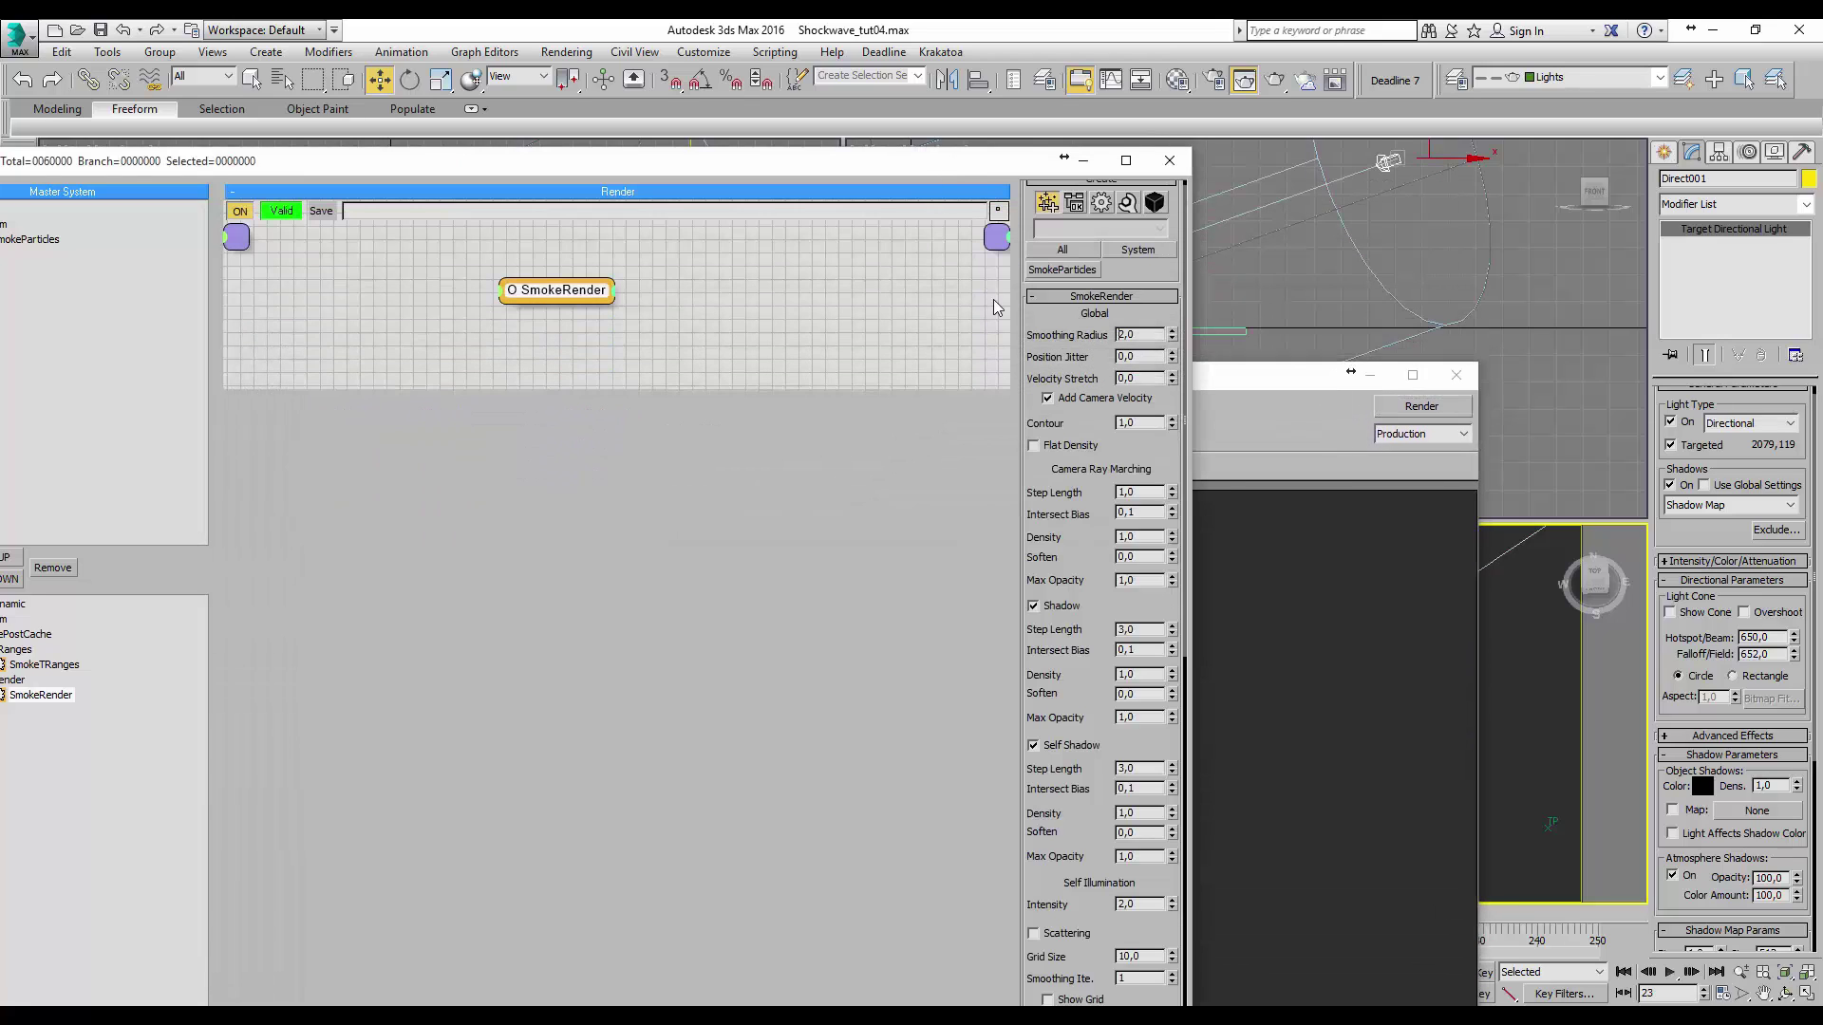
- Enable Flat Density and set Velocity Stretch to 1.0 for the SmokeRender operator, and re-render the perspective view
click(1402, 421)
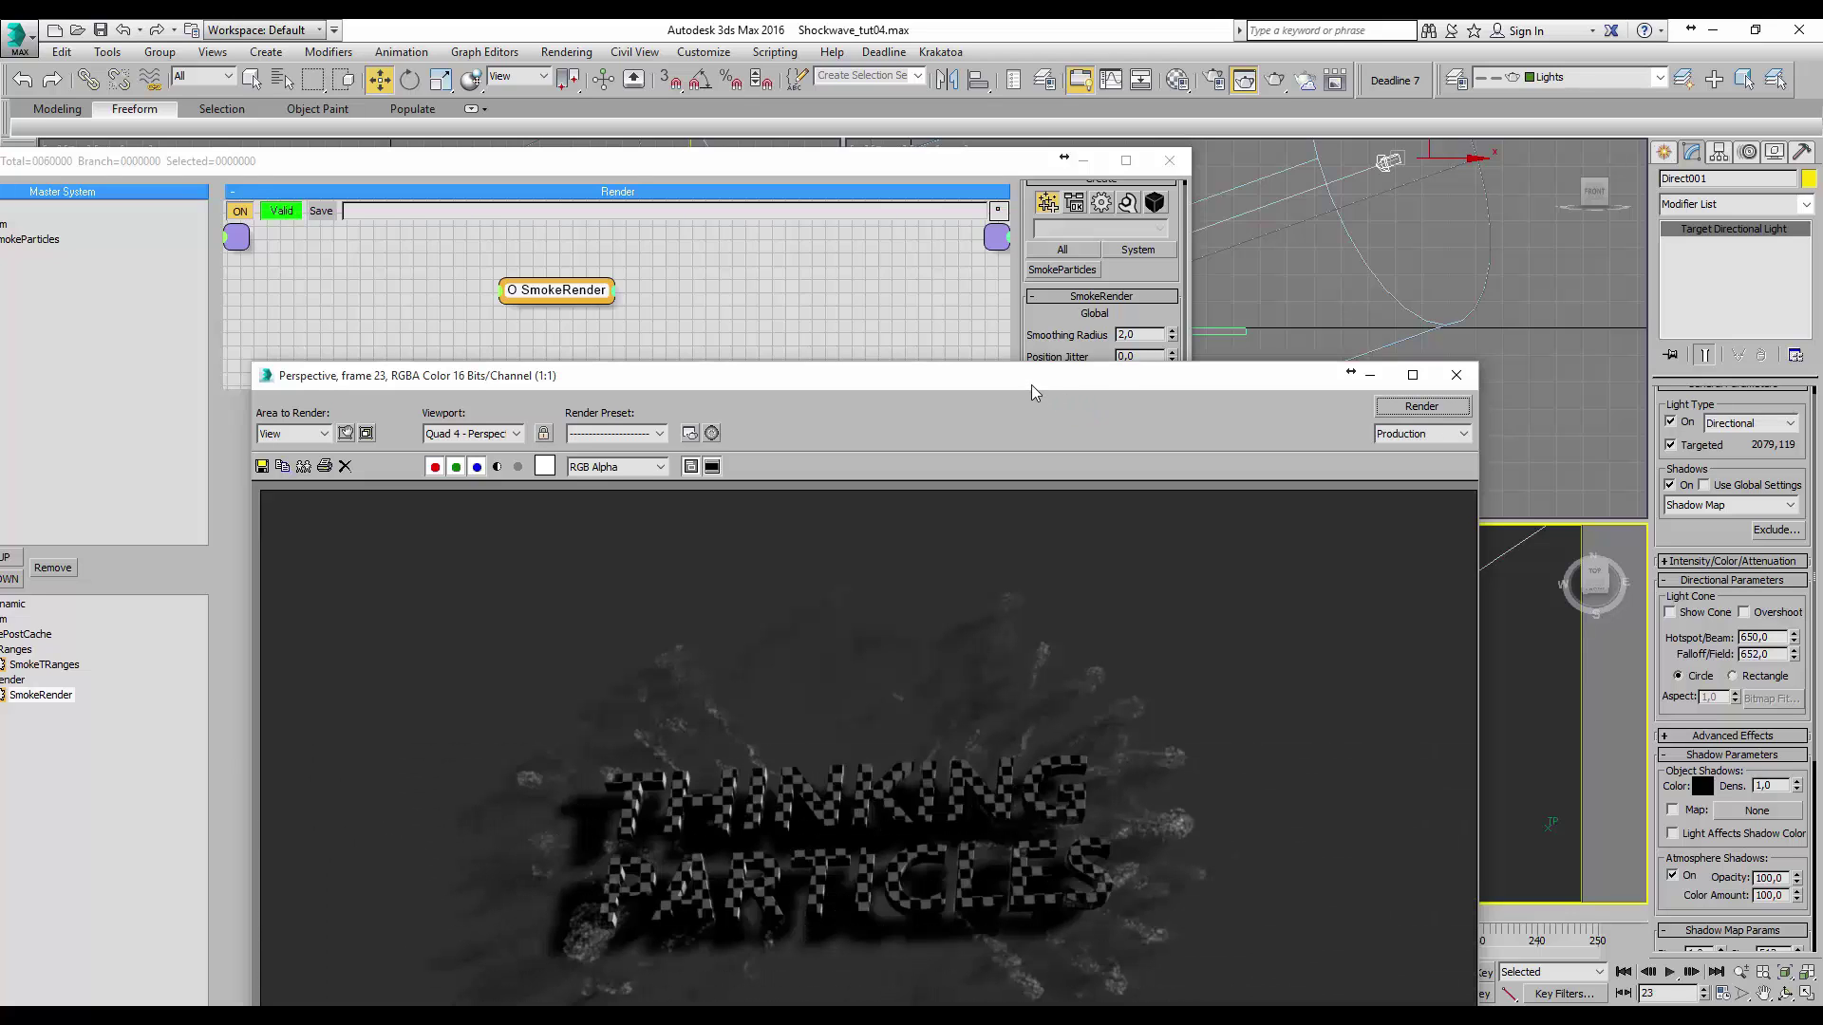
drag(1035, 384, 1216, 187)
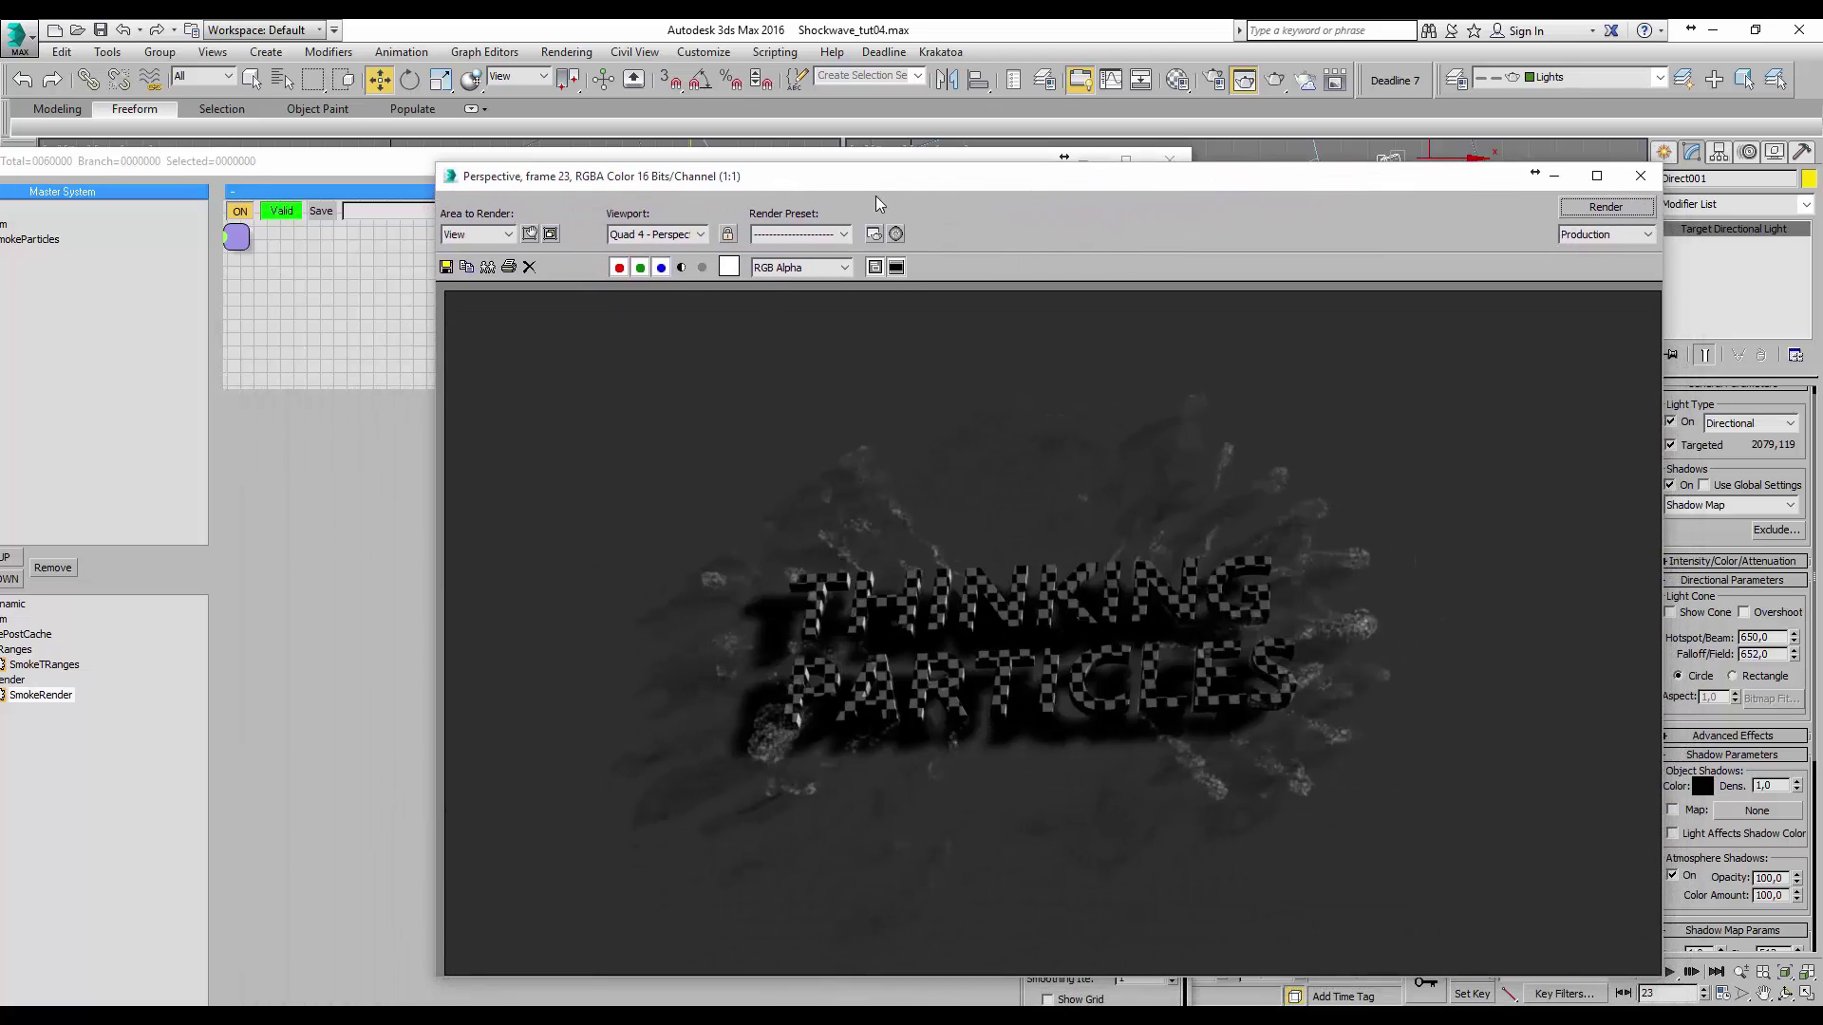
click(373, 187)
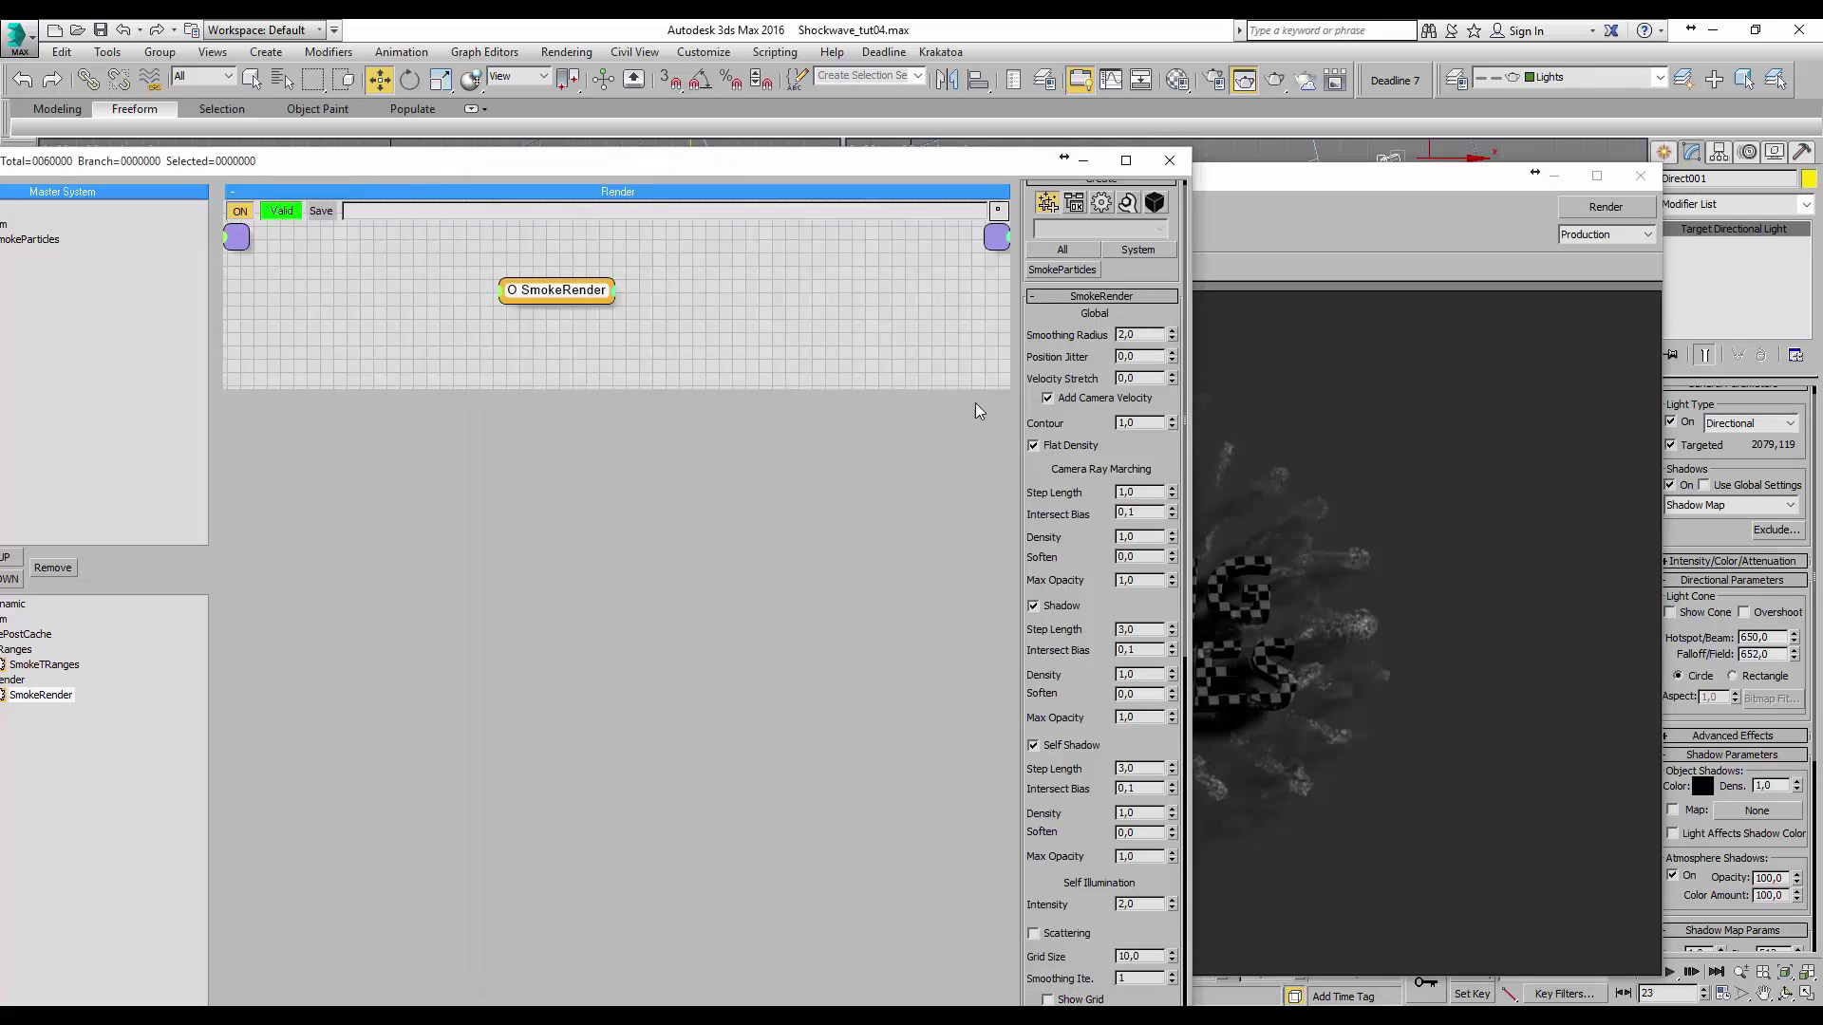
click(1587, 209)
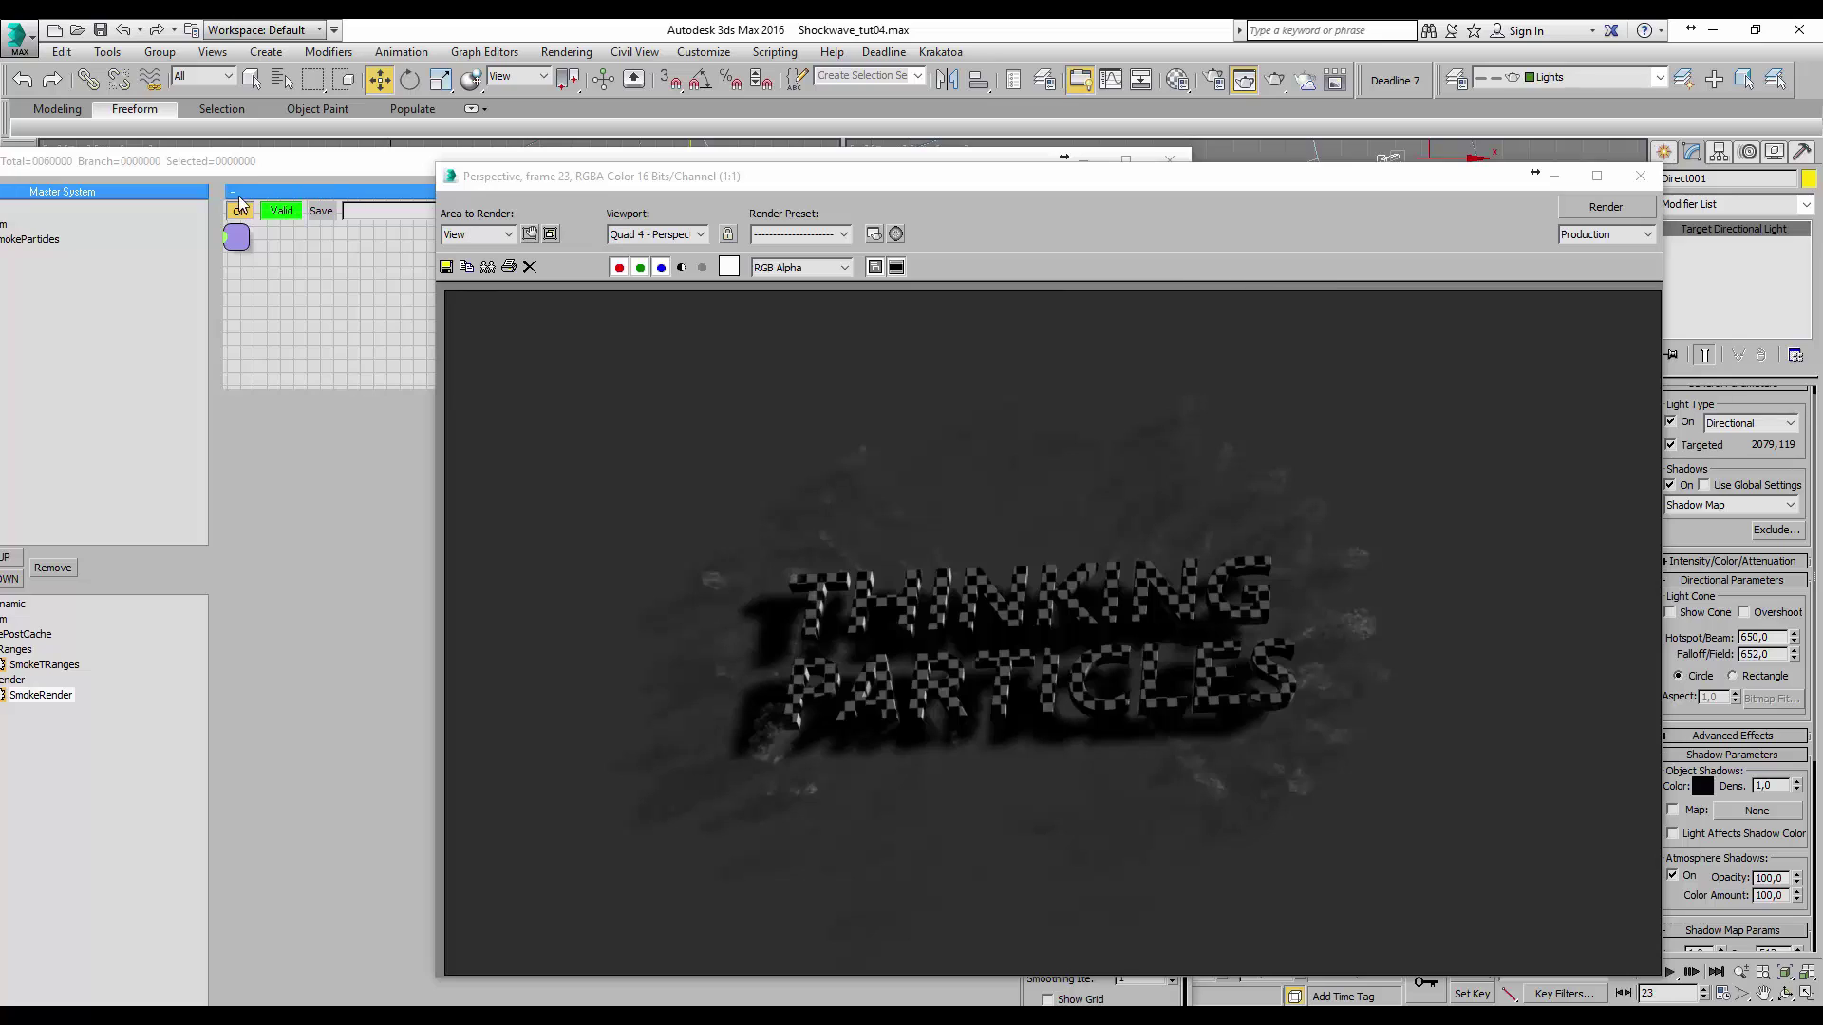
- Set the Camera Ray Marching Density of SmokeRender to 2 and render the perspective view again
click(258, 168)
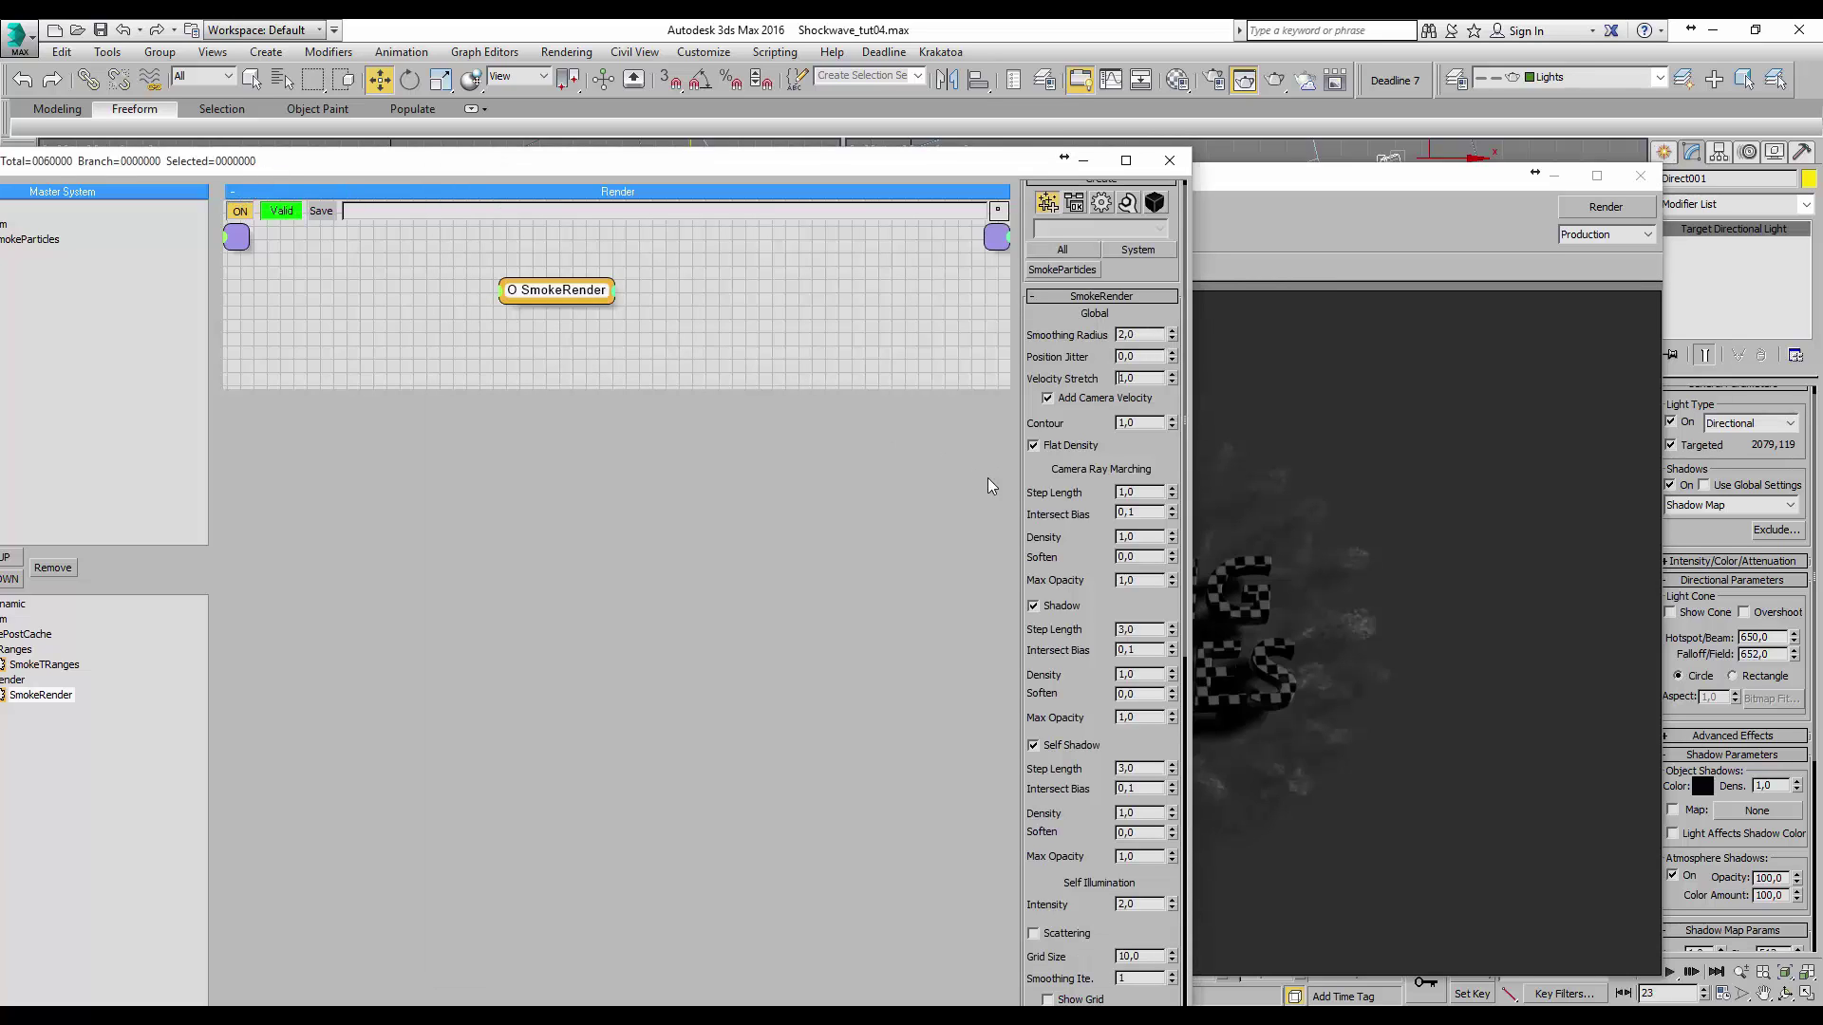
double_click(1144, 539)
text(2)
key(Return)
click(1602, 208)
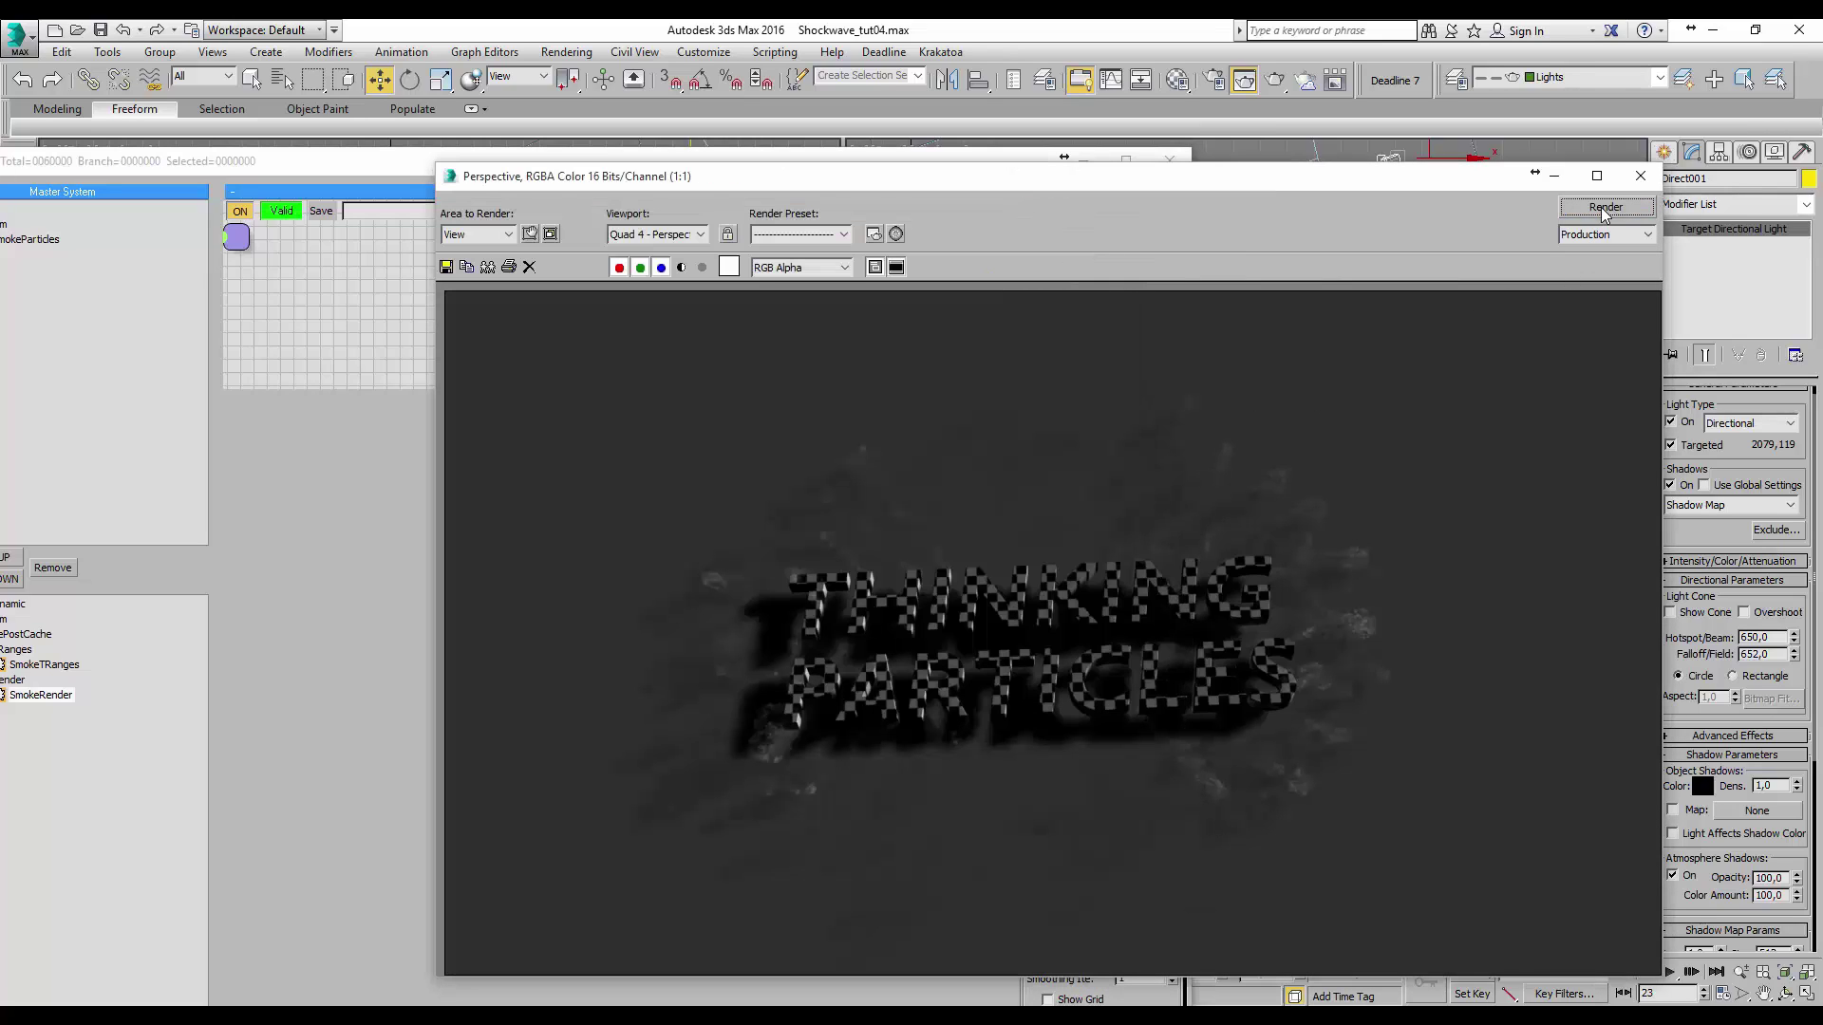